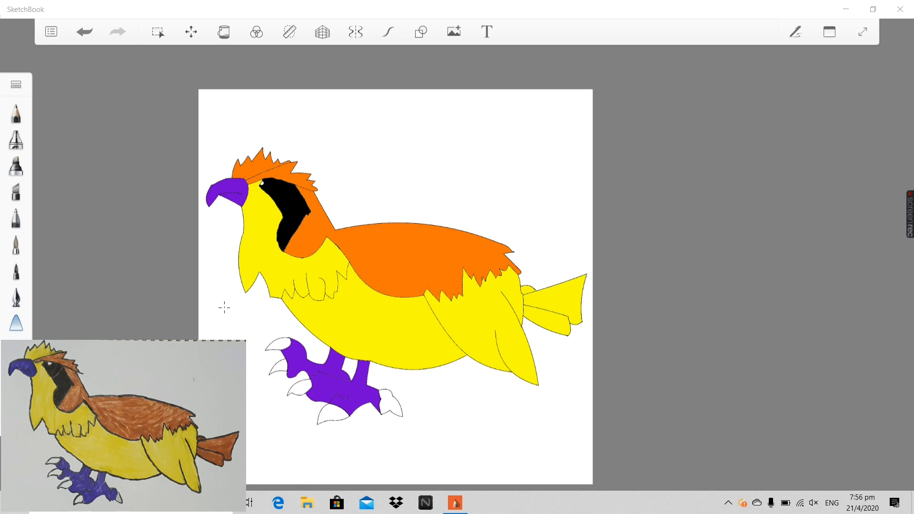
{"action": "scroll", "coordinate": [303, 291], "scroll_direction": "up", "scroll_amount": 3}
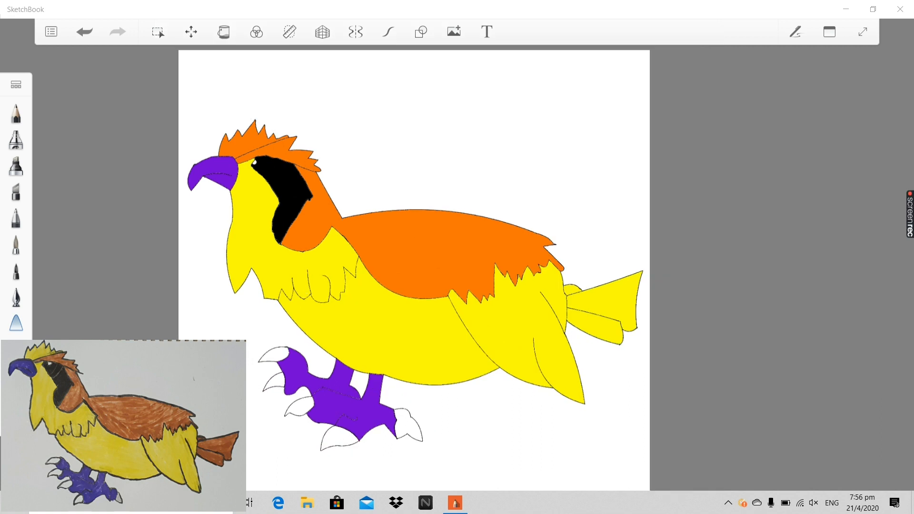
{"action": "scroll", "coordinate": [286, 231], "scroll_direction": "down", "scroll_amount": 3}
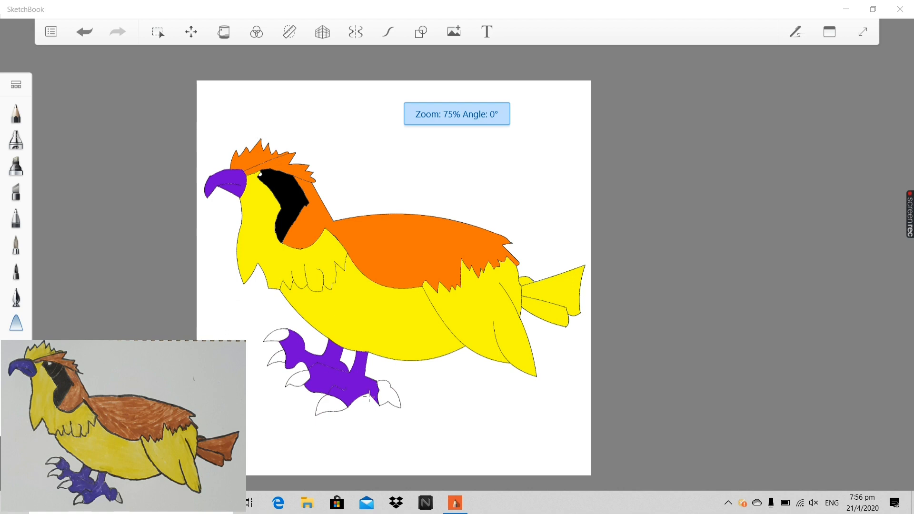
{"action": "scroll", "coordinate": [295, 186], "scroll_direction": "up", "scroll_amount": 2}
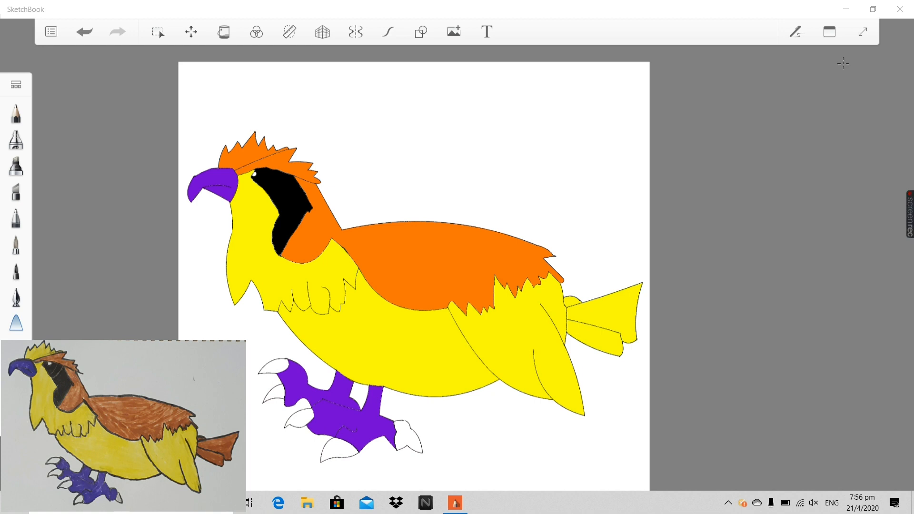
{"action": "scroll", "coordinate": [490, 224], "scroll_direction": "down", "scroll_amount": 3}
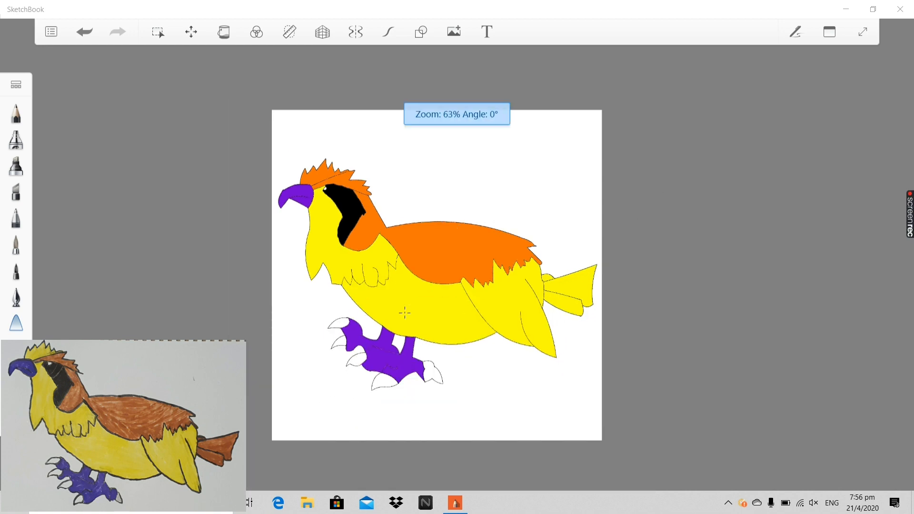
{"action": "scroll", "coordinate": [423, 251], "scroll_direction": "up", "scroll_amount": 2}
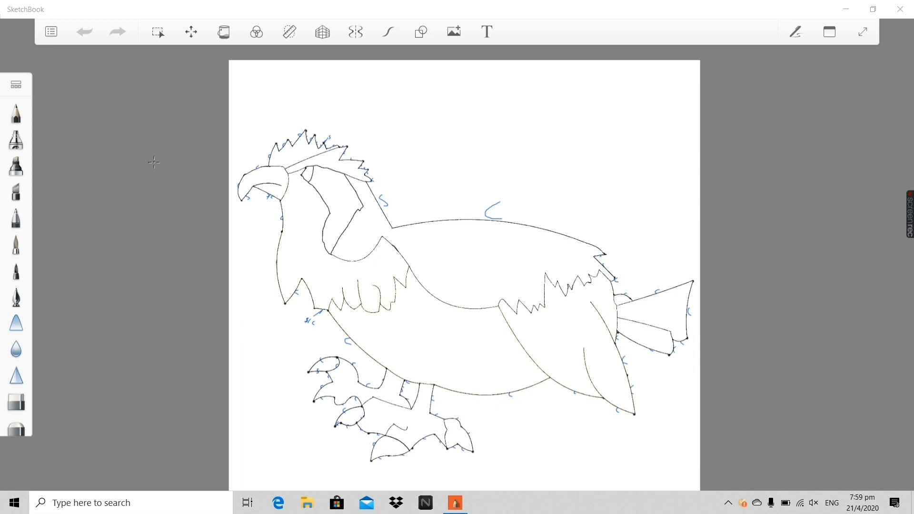
Examine the bird outline with its guide dots and curve letters up close, from the head and chest to the wing, tail and feet.
{"action": "scroll", "coordinate": [265, 138], "scroll_direction": "up", "scroll_amount": 3}
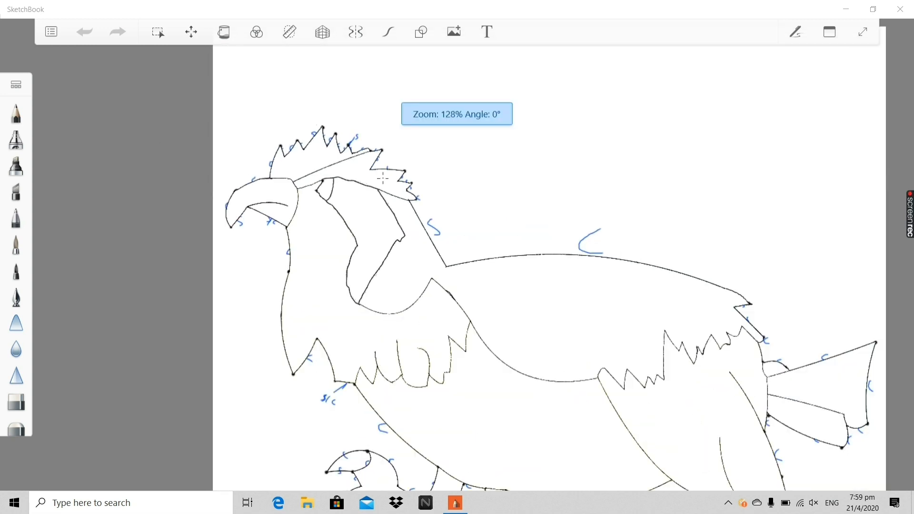
{"action": "scroll", "coordinate": [382, 178], "scroll_direction": "up", "scroll_amount": 3}
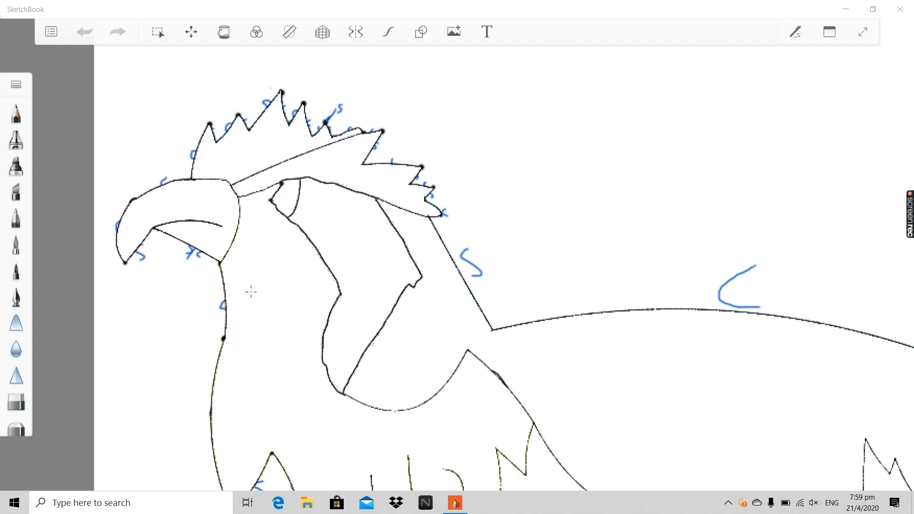
{"action": "scroll", "coordinate": [251, 292], "scroll_direction": "down", "scroll_amount": 5}
{"action": "scroll", "coordinate": [342, 418], "scroll_direction": "up", "scroll_amount": 2}
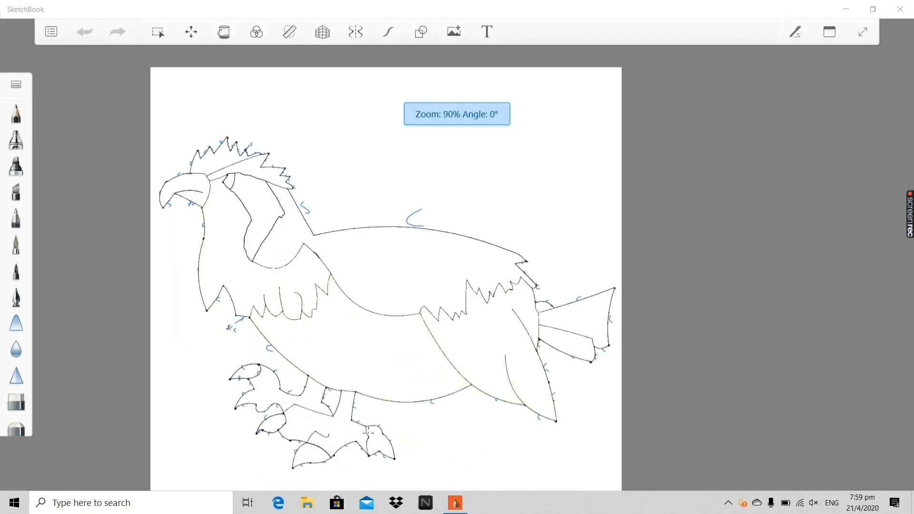
{"action": "scroll", "coordinate": [399, 368], "scroll_direction": "up", "scroll_amount": 4}
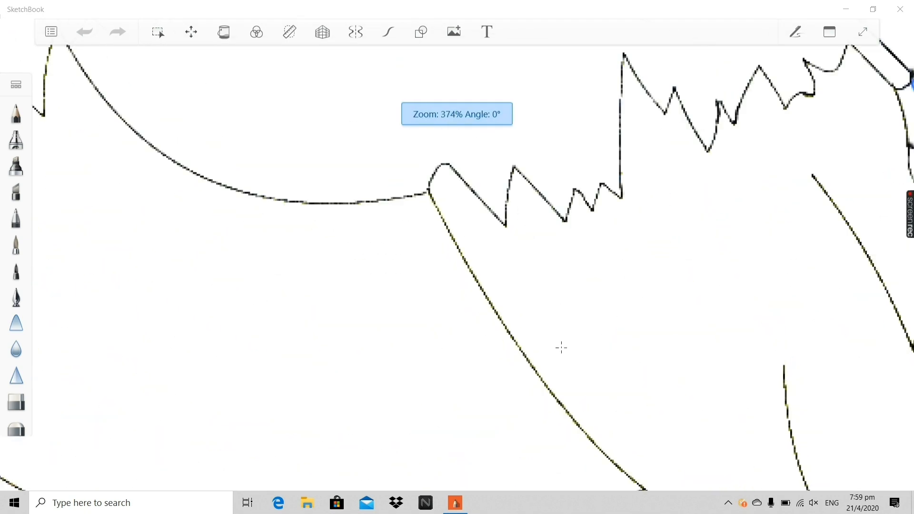
{"action": "scroll", "coordinate": [642, 301], "scroll_direction": "down", "scroll_amount": 4}
{"action": "scroll", "coordinate": [642, 301], "scroll_direction": "up", "scroll_amount": 6}
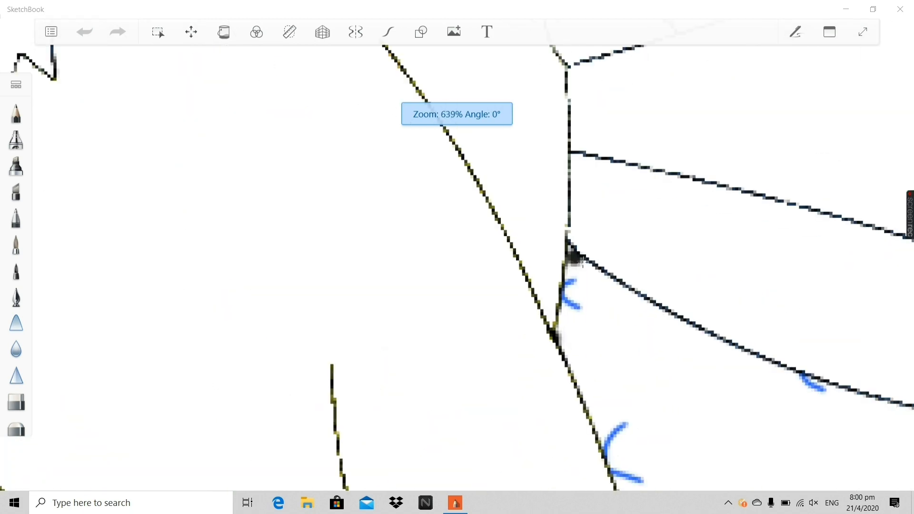
{"action": "scroll", "coordinate": [579, 260], "scroll_direction": "down", "scroll_amount": 4}
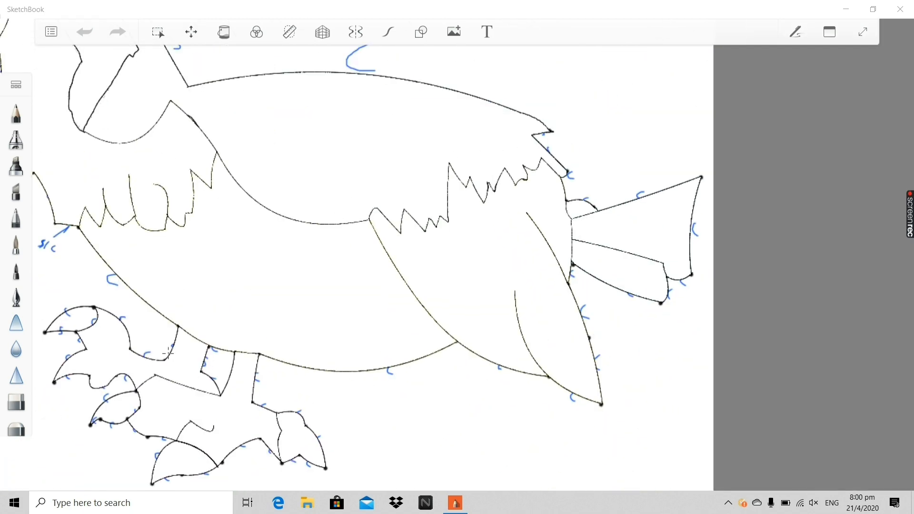
{"action": "scroll", "coordinate": [59, 320], "scroll_direction": "up", "scroll_amount": 2}
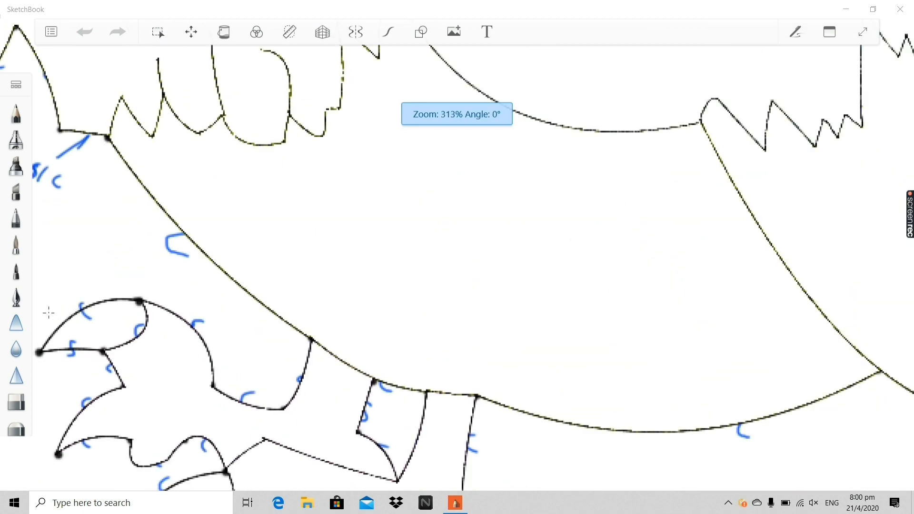
{"action": "scroll", "coordinate": [47, 312], "scroll_direction": "down", "scroll_amount": 5}
{"action": "scroll", "coordinate": [289, 419], "scroll_direction": "down", "scroll_amount": 3}
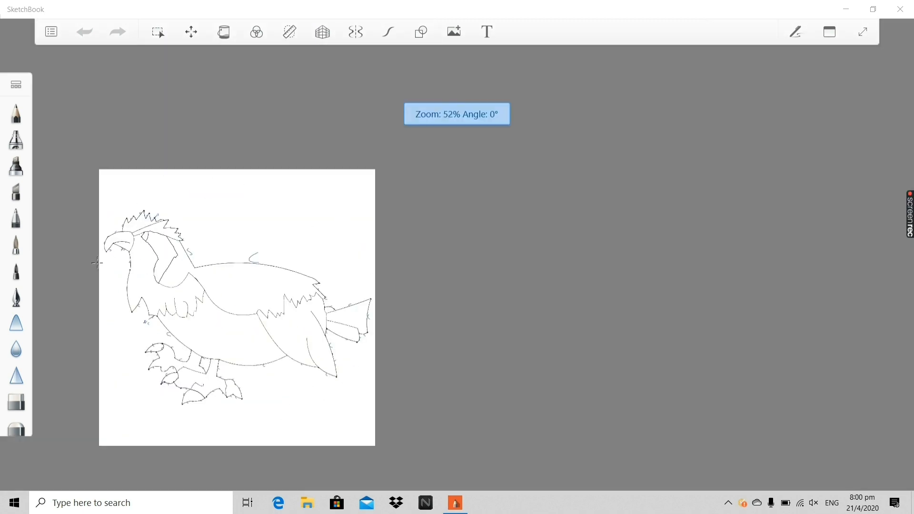
{"action": "scroll", "coordinate": [96, 263], "scroll_direction": "up", "scroll_amount": 10}
{"action": "scroll", "coordinate": [252, 436], "scroll_direction": "down", "scroll_amount": 3}
{"action": "scroll", "coordinate": [243, 471], "scroll_direction": "up", "scroll_amount": 5}
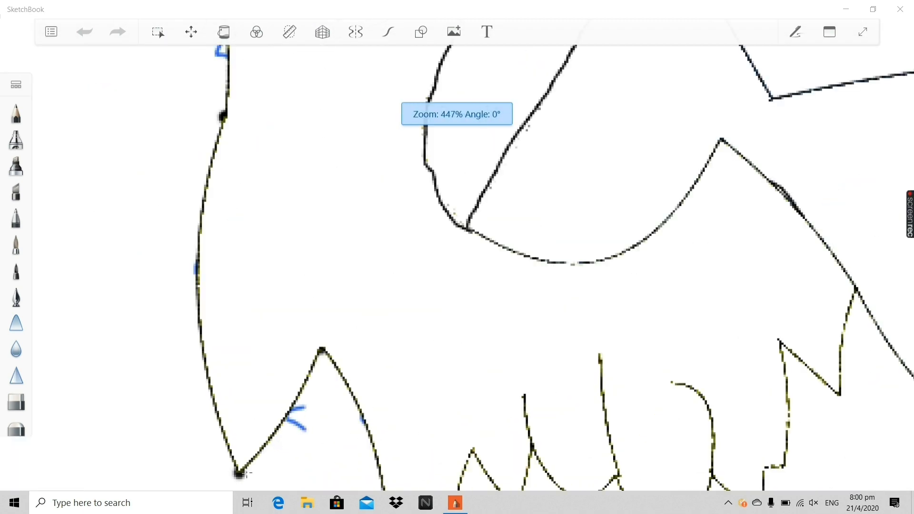
{"action": "scroll", "coordinate": [244, 472], "scroll_direction": "down", "scroll_amount": 3}
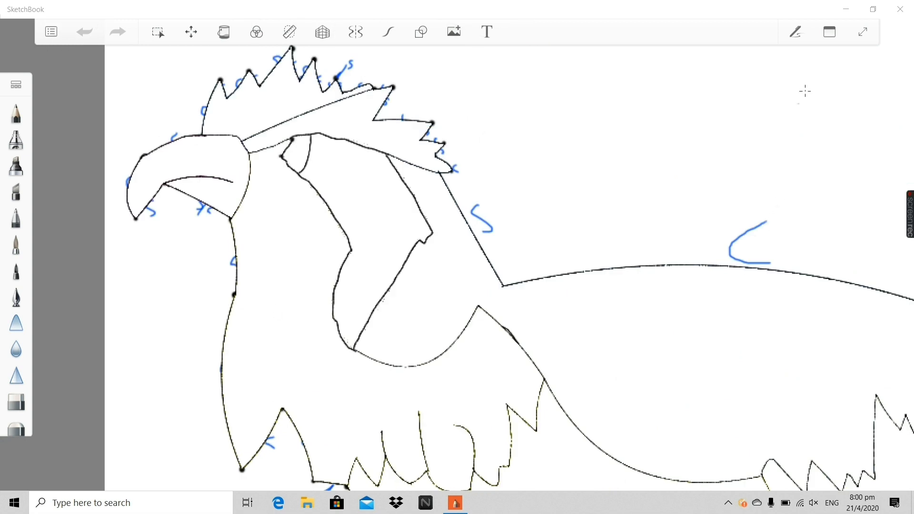
Open the layer list and hide the bird outline layer, leaving only the layer of guide dots and letters visible.
{"action": "left_click", "coordinate": [831, 32]}
{"action": "left_click", "coordinate": [834, 225]}
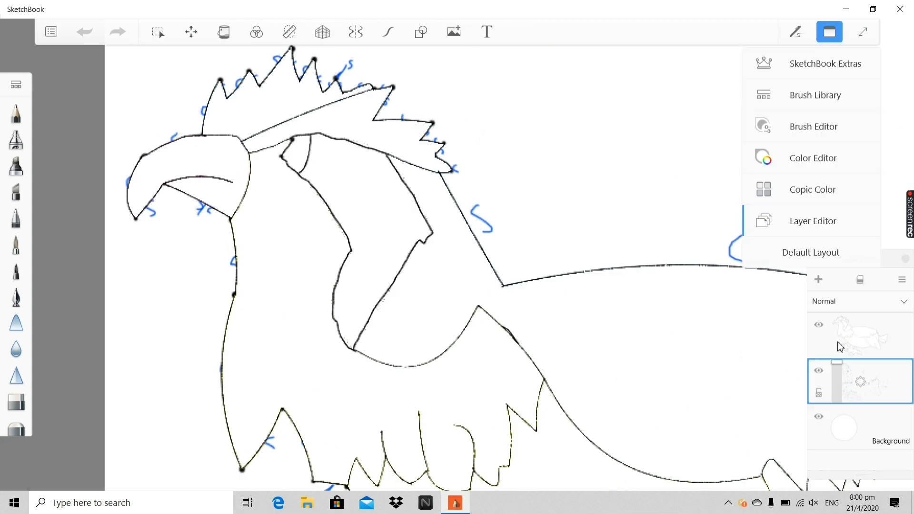
{"action": "left_click", "coordinate": [819, 324]}
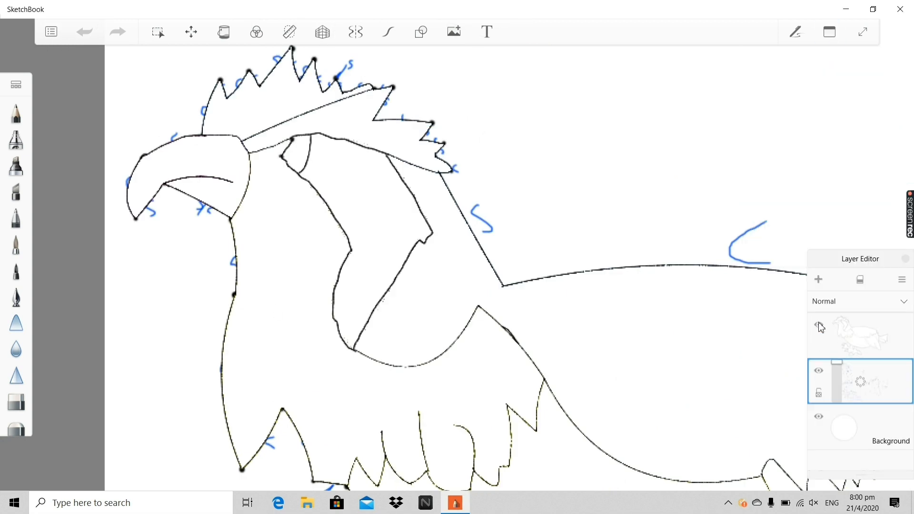
{"action": "left_click", "coordinate": [820, 323]}
{"action": "scroll", "coordinate": [602, 342], "scroll_direction": "down", "scroll_amount": 3}
{"action": "scroll", "coordinate": [602, 341], "scroll_direction": "down", "scroll_amount": 3}
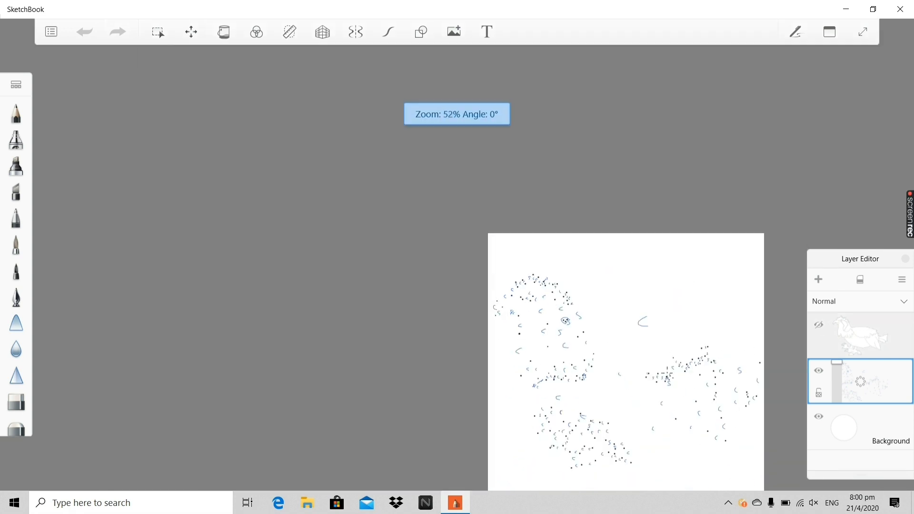
{"action": "scroll", "coordinate": [723, 445], "scroll_direction": "up", "scroll_amount": 4}
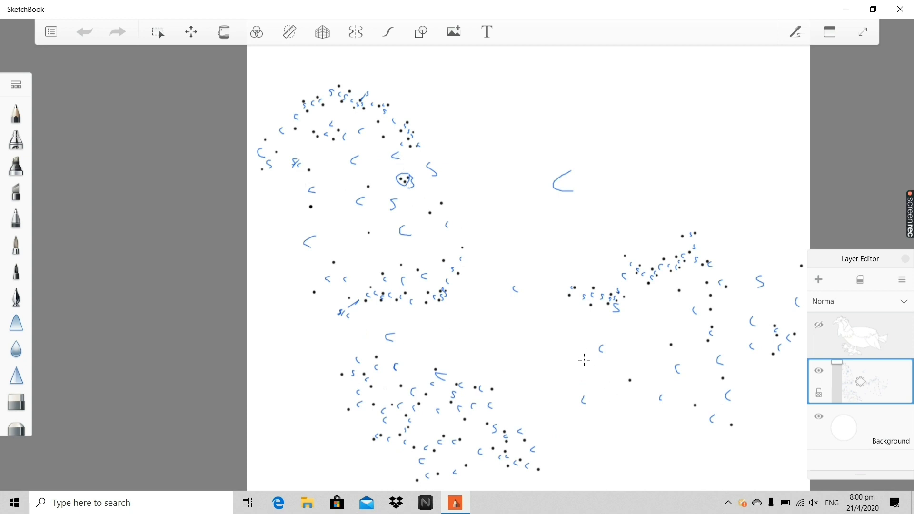
Toggle the bird outline layer on and off to compare it with the guide dots, leaving it hidden.
{"action": "left_click", "coordinate": [818, 325]}
{"action": "left_click", "coordinate": [818, 326]}
{"action": "left_click", "coordinate": [818, 326]}
{"action": "left_click", "coordinate": [819, 329]}
Examine the guide dots and the C and S letters around the neck, chest and wing areas.
{"action": "scroll", "coordinate": [567, 333], "scroll_direction": "up", "scroll_amount": 5}
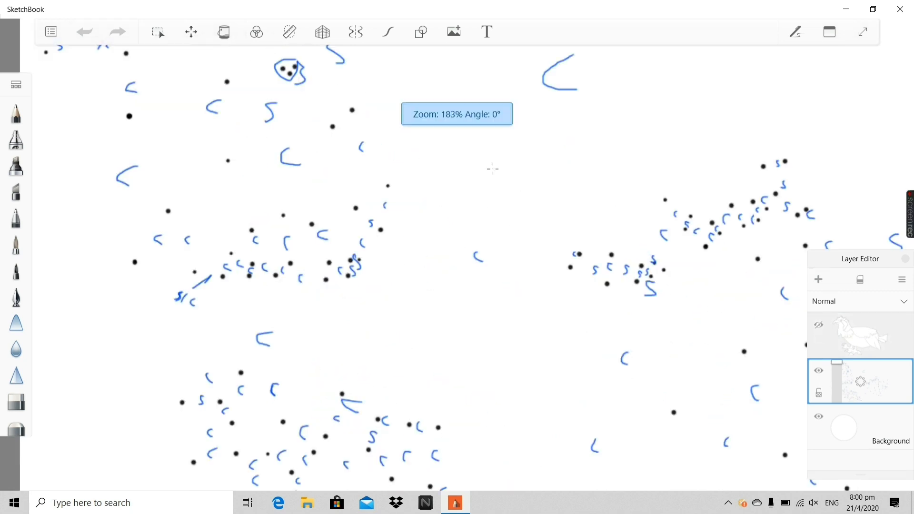
{"action": "scroll", "coordinate": [515, 169], "scroll_direction": "down", "scroll_amount": 4}
{"action": "scroll", "coordinate": [463, 189], "scroll_direction": "up", "scroll_amount": 7}
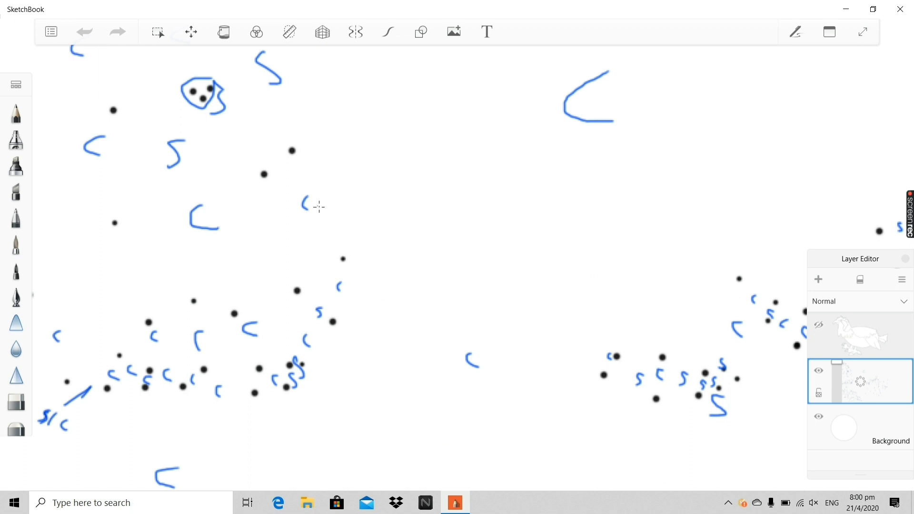
{"action": "scroll", "coordinate": [317, 204], "scroll_direction": "down", "scroll_amount": 4}
{"action": "scroll", "coordinate": [281, 219], "scroll_direction": "up", "scroll_amount": 4}
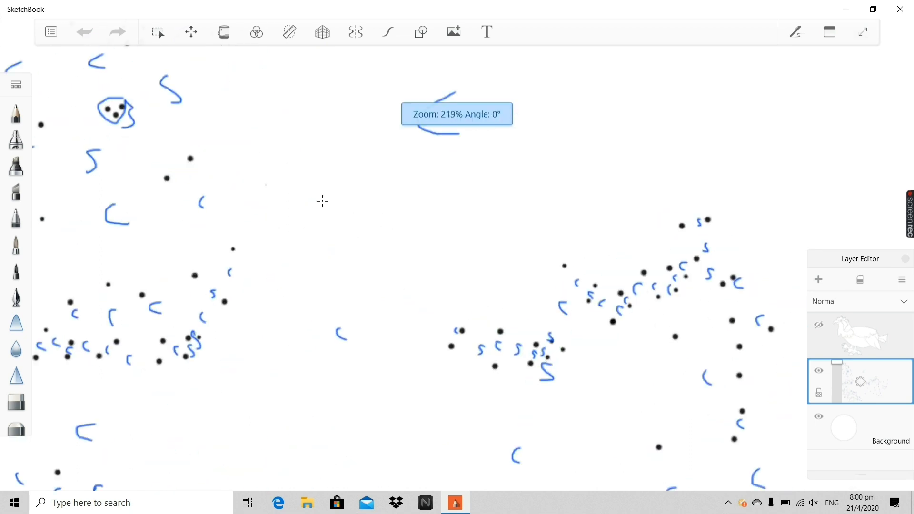
{"action": "scroll", "coordinate": [439, 331], "scroll_direction": "down", "scroll_amount": 4}
{"action": "scroll", "coordinate": [434, 378], "scroll_direction": "up", "scroll_amount": 4}
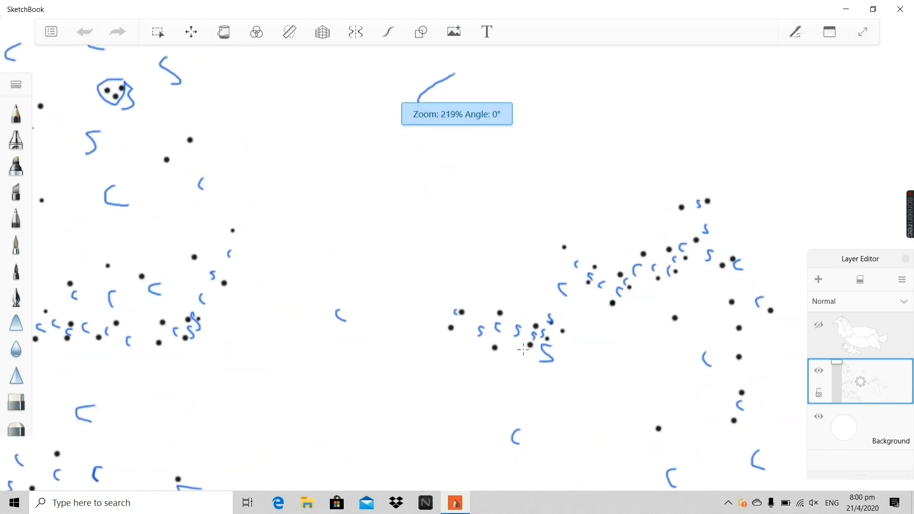
{"action": "scroll", "coordinate": [526, 346], "scroll_direction": "down", "scroll_amount": 2}
Show the bird outline layer again and check how its lines join the guide dots on the body, tail and feet.
{"action": "left_click", "coordinate": [819, 325]}
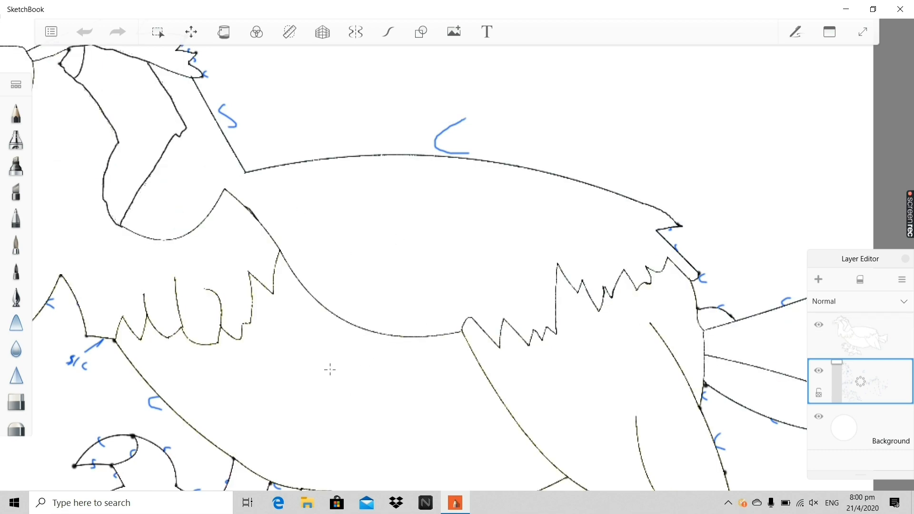
{"action": "scroll", "coordinate": [329, 369], "scroll_direction": "down", "scroll_amount": 4}
{"action": "scroll", "coordinate": [377, 483], "scroll_direction": "down", "scroll_amount": 1}
{"action": "scroll", "coordinate": [327, 445], "scroll_direction": "up", "scroll_amount": 4}
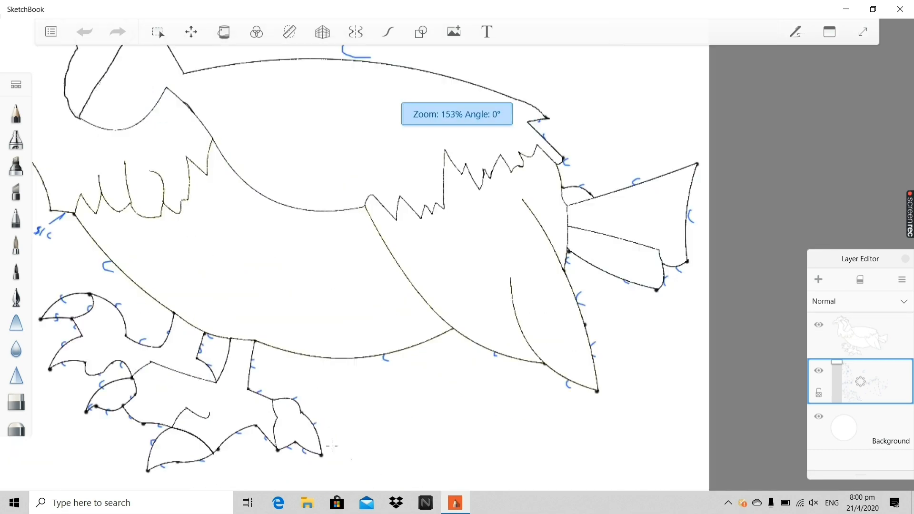
{"action": "scroll", "coordinate": [107, 353], "scroll_direction": "down", "scroll_amount": 3}
{"action": "scroll", "coordinate": [107, 353], "scroll_direction": "up", "scroll_amount": 2}
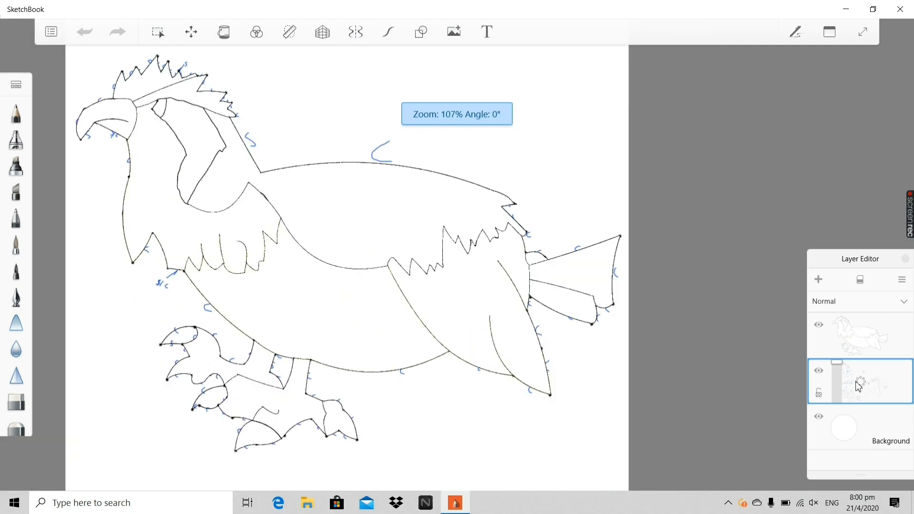
Delete the layer of guide dots and letters, keeping the bird outline layer visible.
{"action": "left_click", "coordinate": [819, 325]}
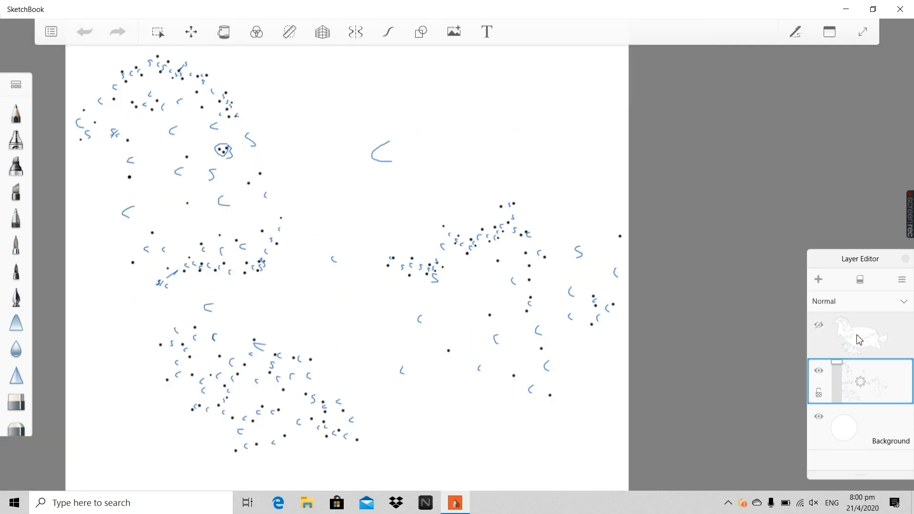
{"action": "left_click", "coordinate": [818, 325]}
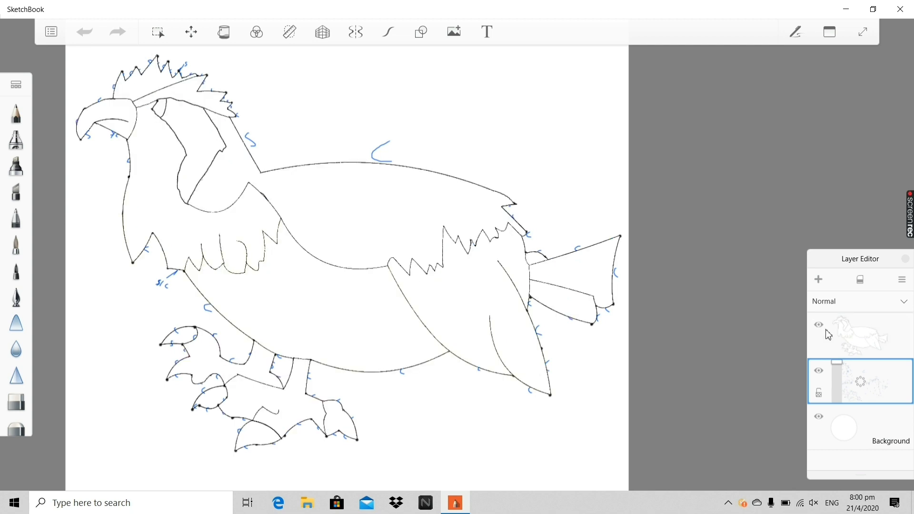
{"action": "left_click_drag", "start_coordinate": [861, 386], "coordinate": [882, 356]}
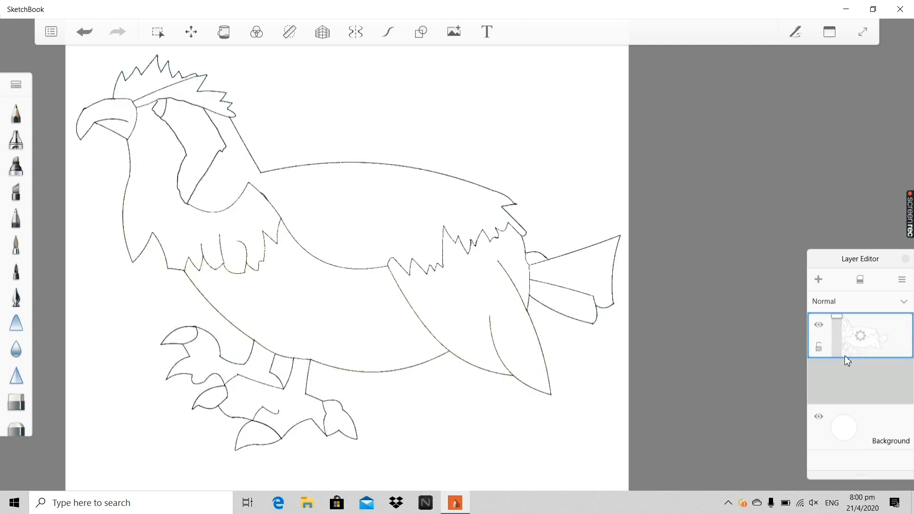
Add two empty layers above the bird outline layer, moving the second one to the top of the layer stack.
{"action": "left_click", "coordinate": [818, 281]}
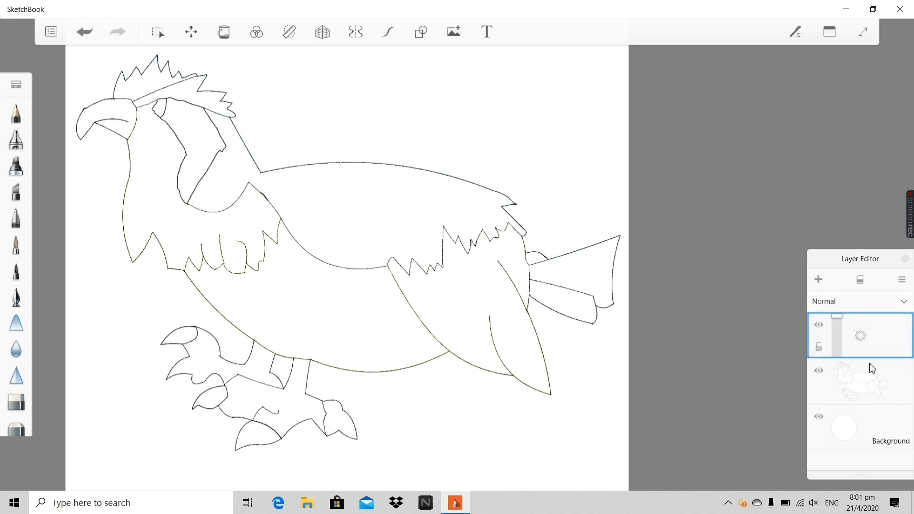
{"action": "left_click", "coordinate": [869, 380]}
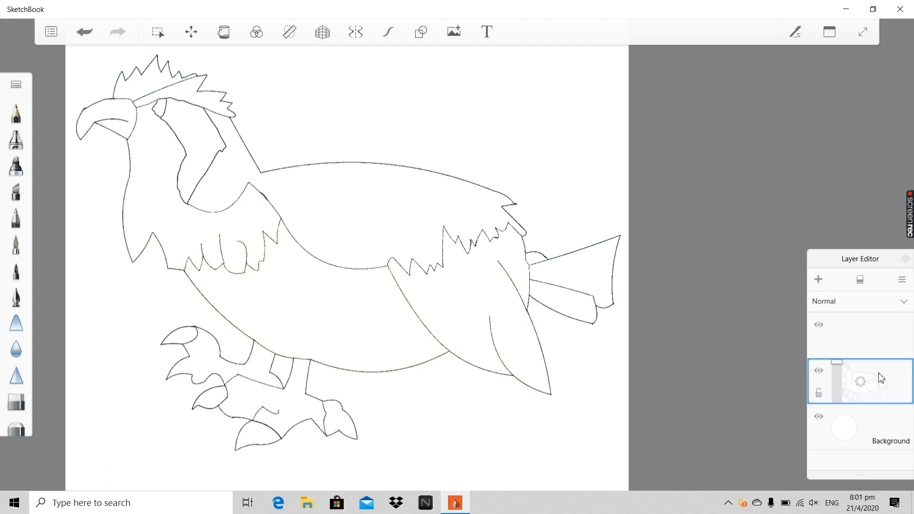
{"action": "left_click", "coordinate": [818, 279]}
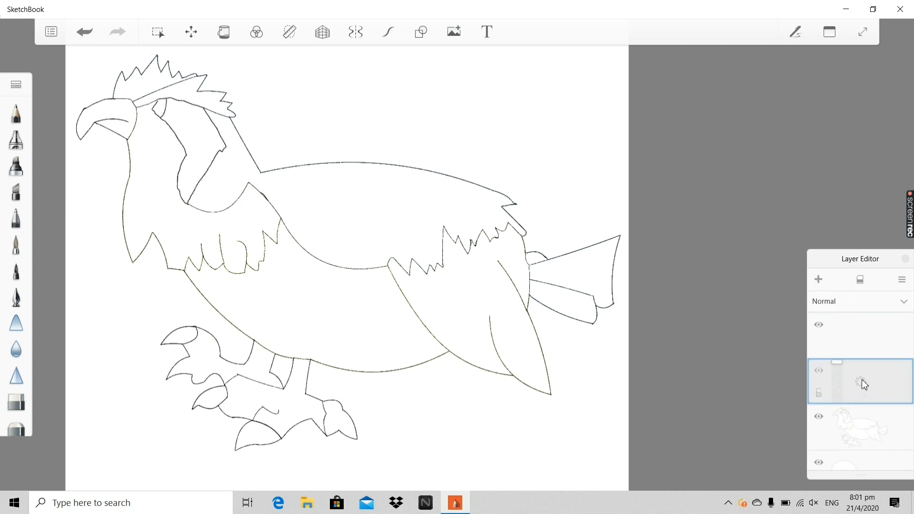
{"action": "left_click_drag", "start_coordinate": [864, 384], "coordinate": [856, 346]}
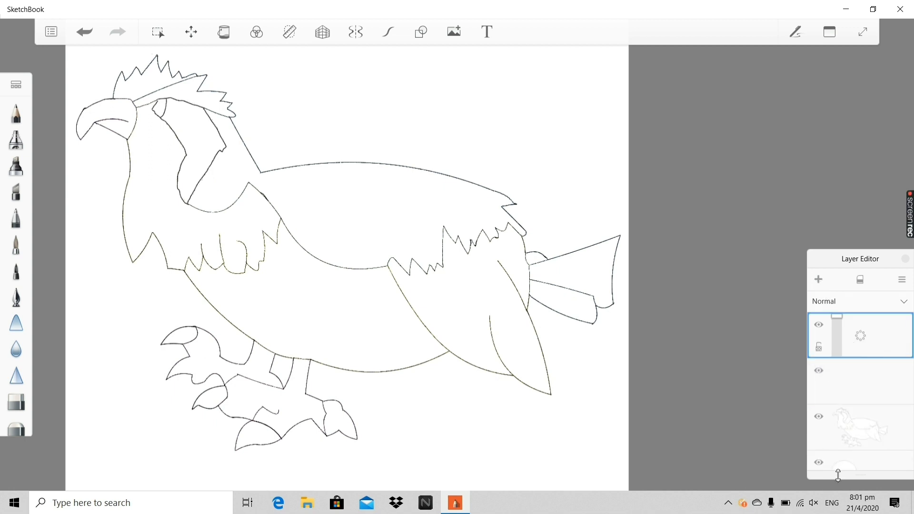
Shorten the layer list to show two layers and select the empty layer directly below the top one.
{"action": "left_click_drag", "start_coordinate": [837, 474], "coordinate": [844, 407]}
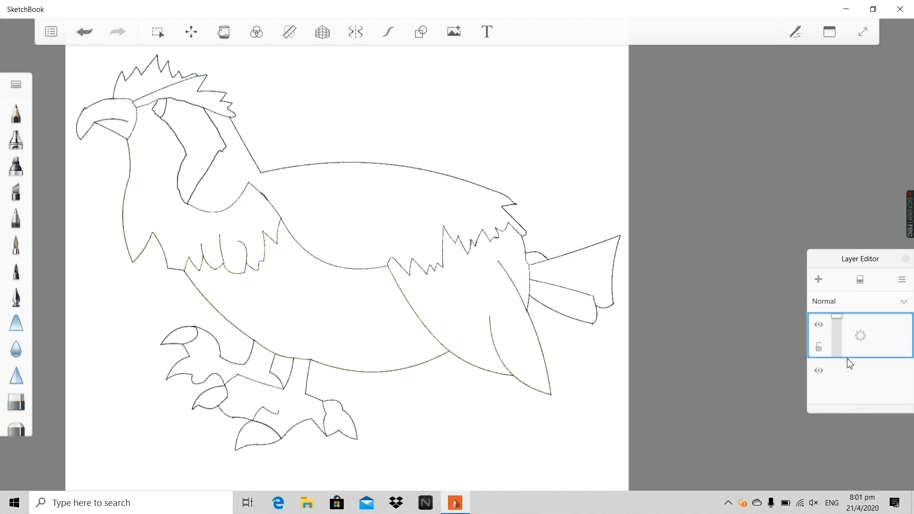
{"action": "left_click", "coordinate": [885, 393]}
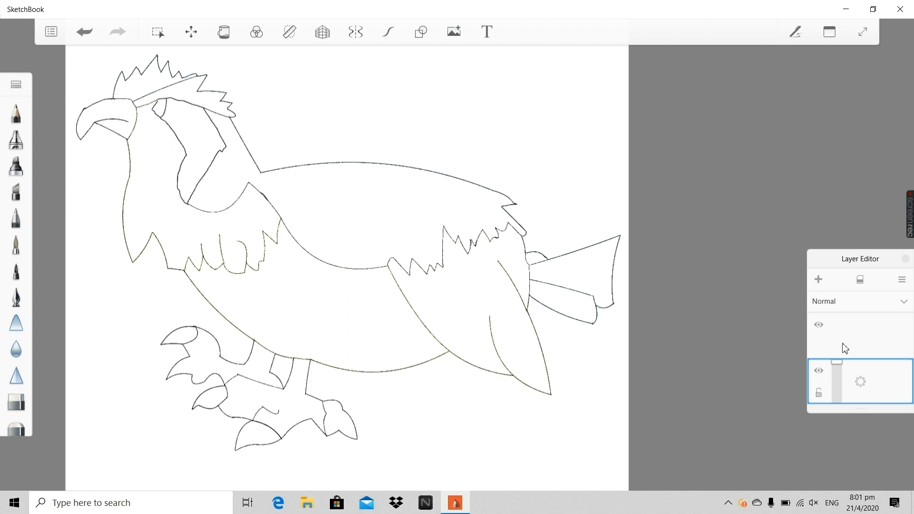
Switch the active layer back and forth between the two empty layers above the bird outline.
{"action": "left_click", "coordinate": [861, 335]}
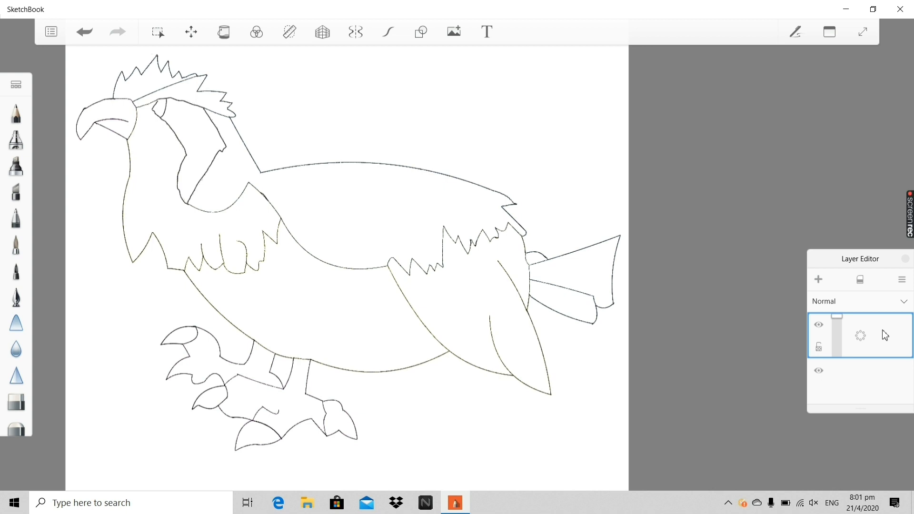
{"action": "left_click", "coordinate": [883, 383]}
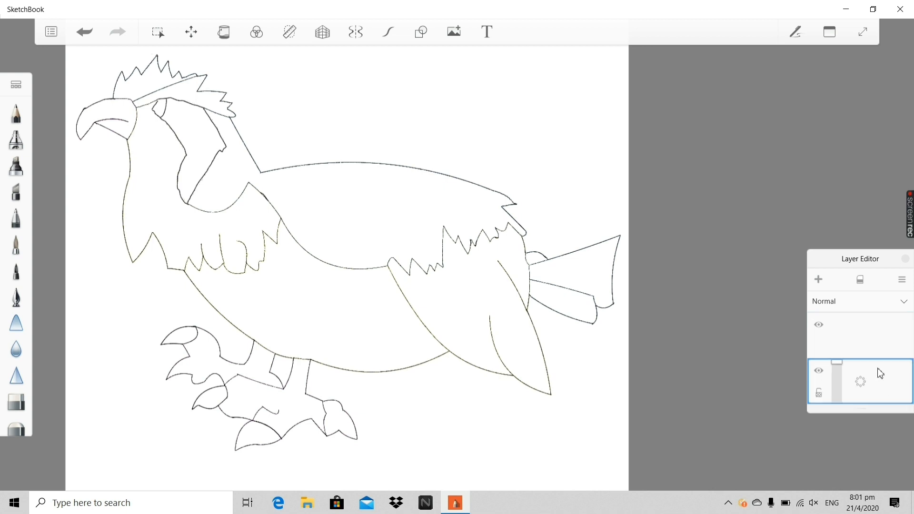
{"action": "left_click", "coordinate": [875, 350]}
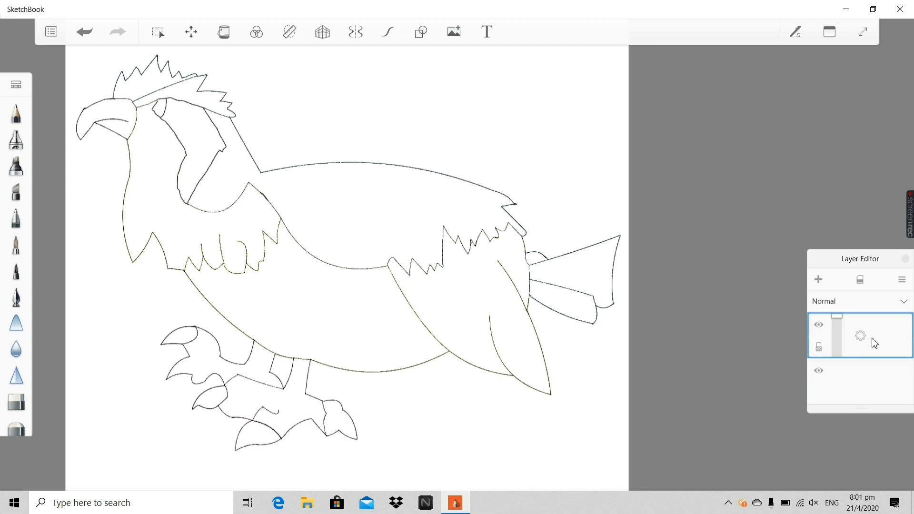
{"action": "left_click", "coordinate": [878, 394]}
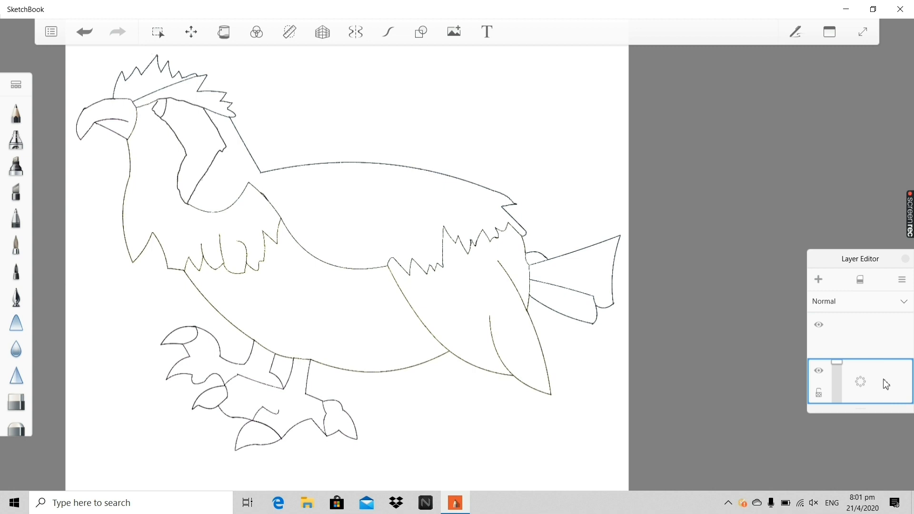
{"action": "left_click", "coordinate": [878, 341]}
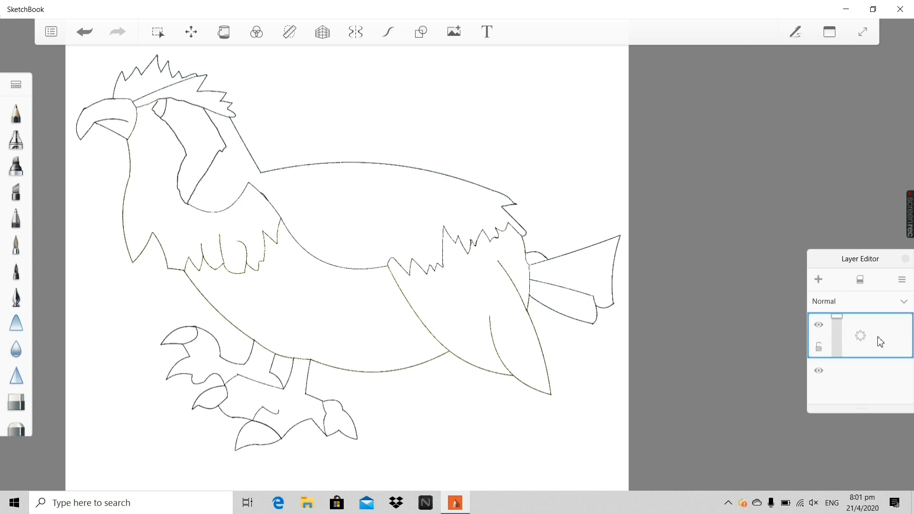
Lower the bird outline layer's opacity until its lines are faint, select the topmost empty layer, and close the Layer Editor.
{"action": "left_click", "coordinate": [888, 386]}
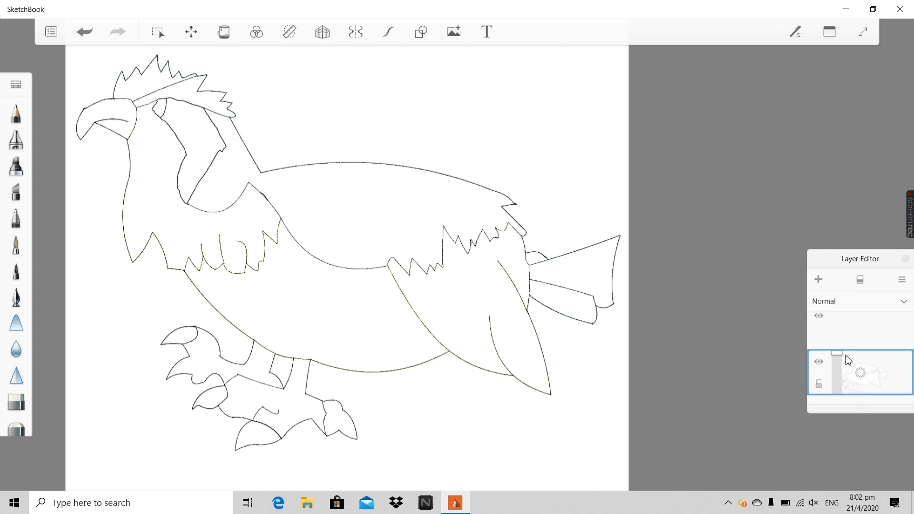
{"action": "left_click_drag", "start_coordinate": [848, 360], "coordinate": [845, 388]}
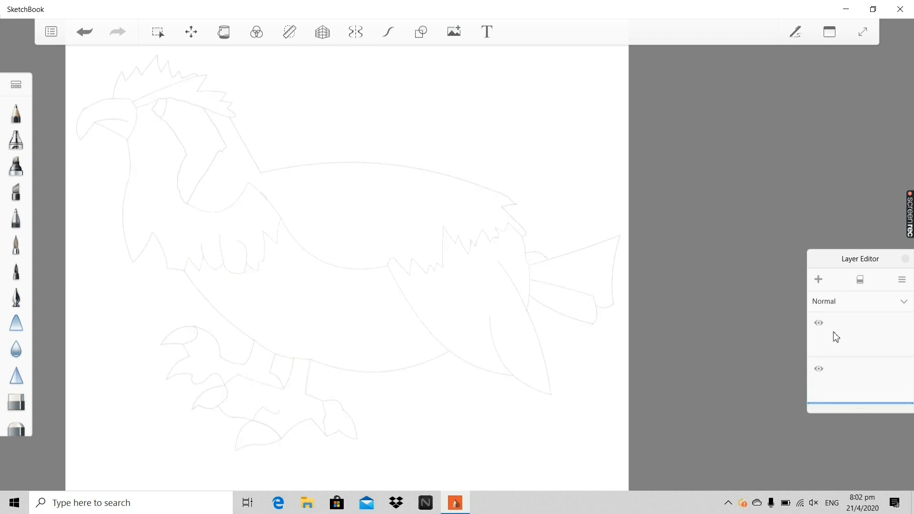
{"action": "left_click", "coordinate": [837, 343]}
{"action": "left_click", "coordinate": [905, 258]}
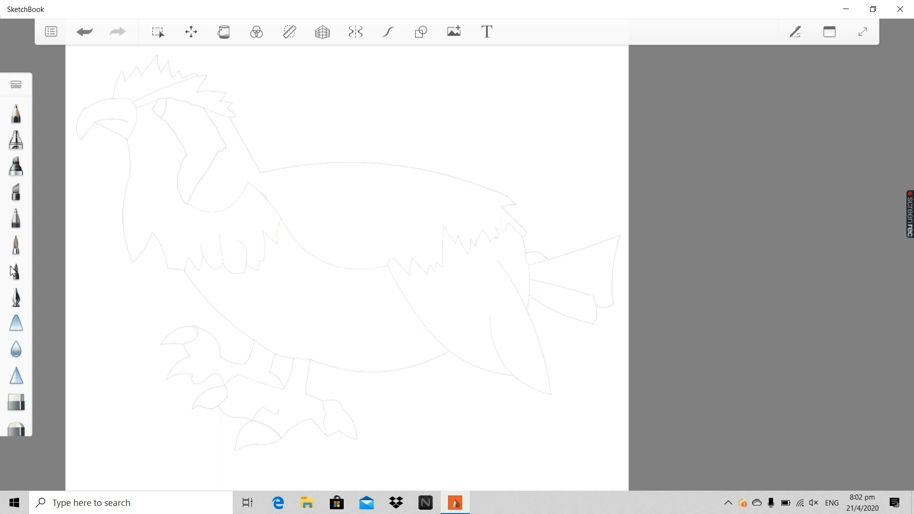
Choose the Paintbrush and set its colour to black.
{"action": "left_click", "coordinate": [18, 250]}
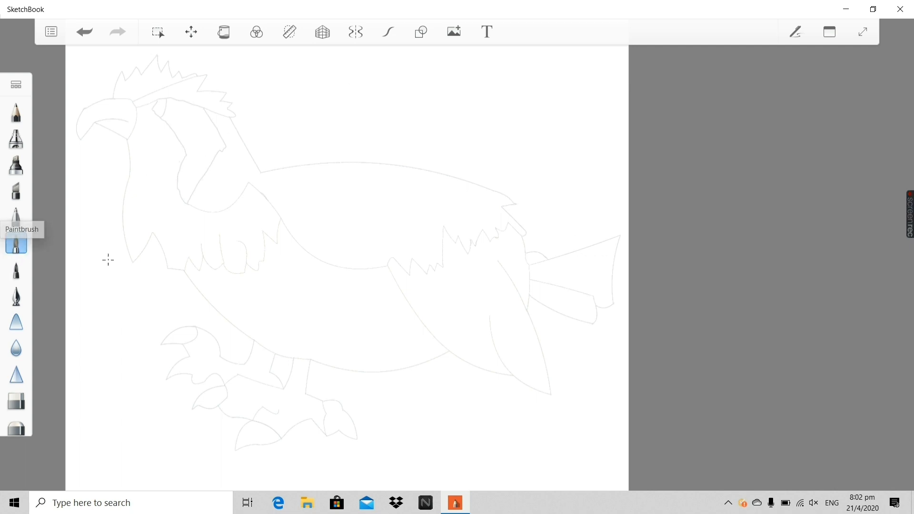
{"action": "scroll", "coordinate": [119, 259], "scroll_direction": "up", "scroll_amount": 5}
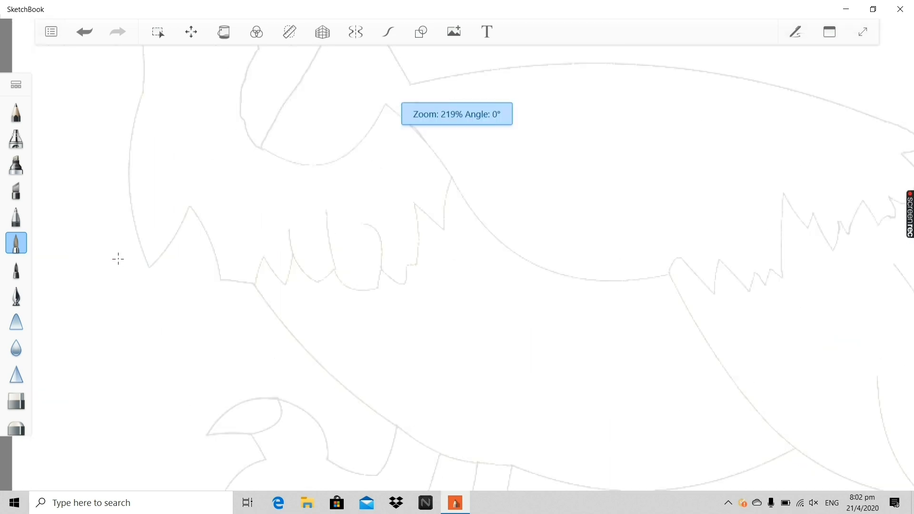
{"action": "scroll", "coordinate": [119, 259], "scroll_direction": "down", "scroll_amount": 8}
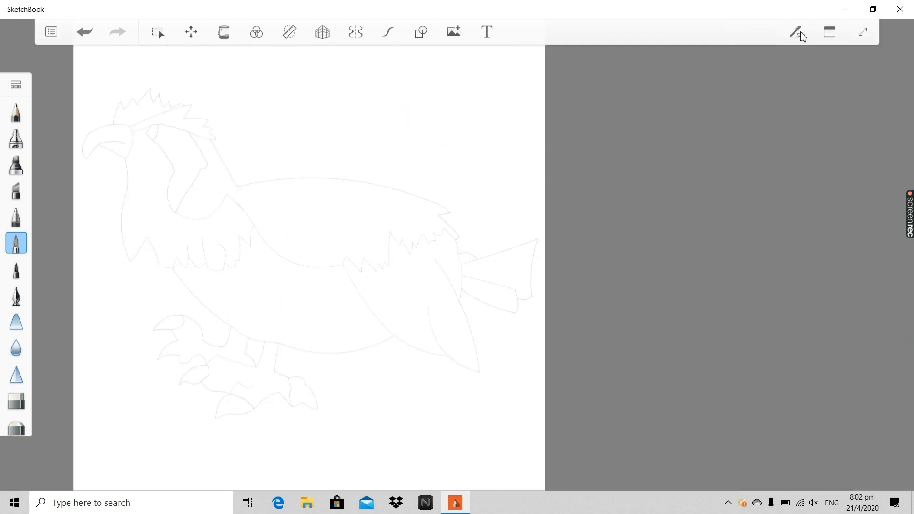
{"action": "left_click", "coordinate": [829, 32]}
{"action": "left_click", "coordinate": [802, 157]}
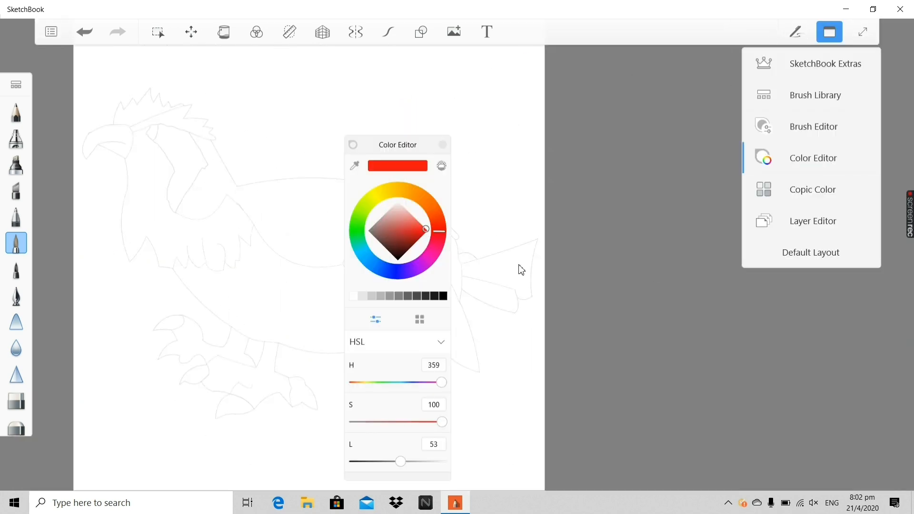
{"action": "left_click", "coordinate": [404, 257]}
{"action": "mouse_move", "coordinate": [404, 257]}
{"action": "left_mouse_down"}
{"action": "mouse_move", "coordinate": [403, 275]}
{"action": "mouse_move", "coordinate": [403, 261]}
{"action": "left_mouse_up"}
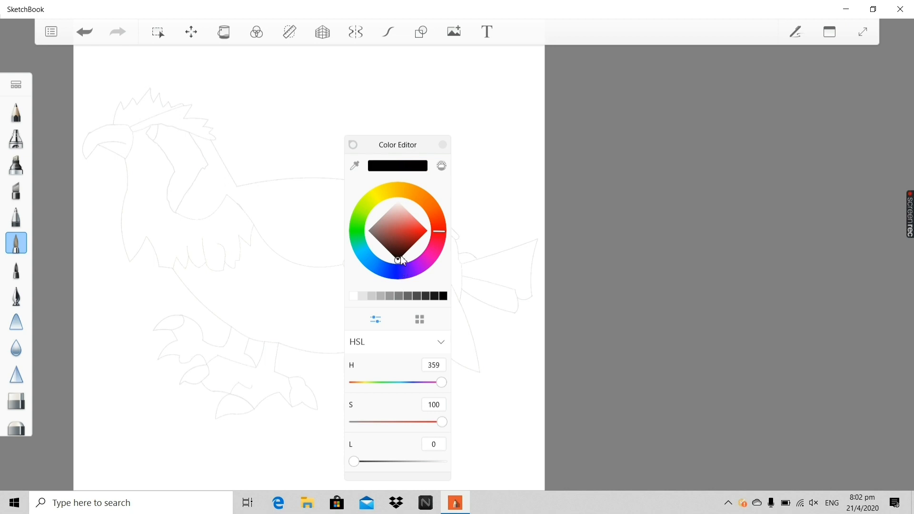
{"action": "left_click", "coordinate": [442, 146]}
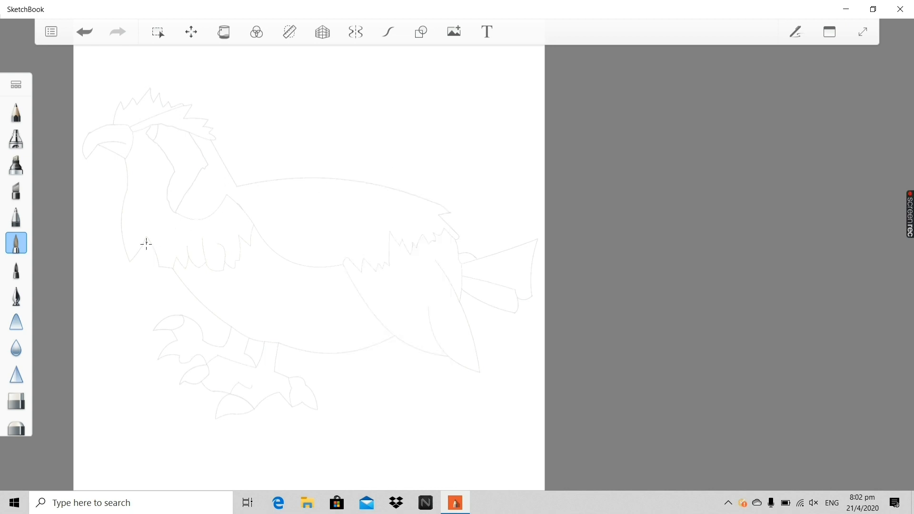
Review the Paintbrush's size and opacity settings, and close the Brush Library and Brush Properties.
{"action": "left_click", "coordinate": [19, 86]}
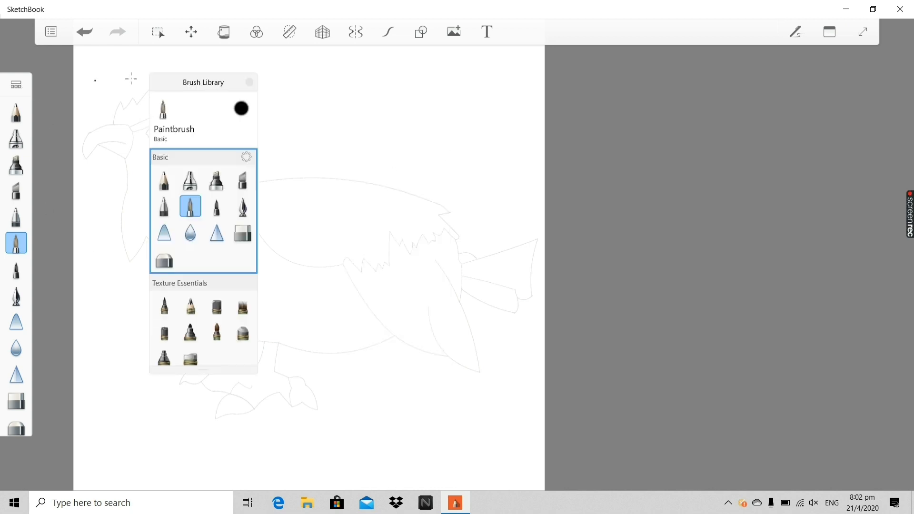
{"action": "left_click", "coordinate": [829, 29]}
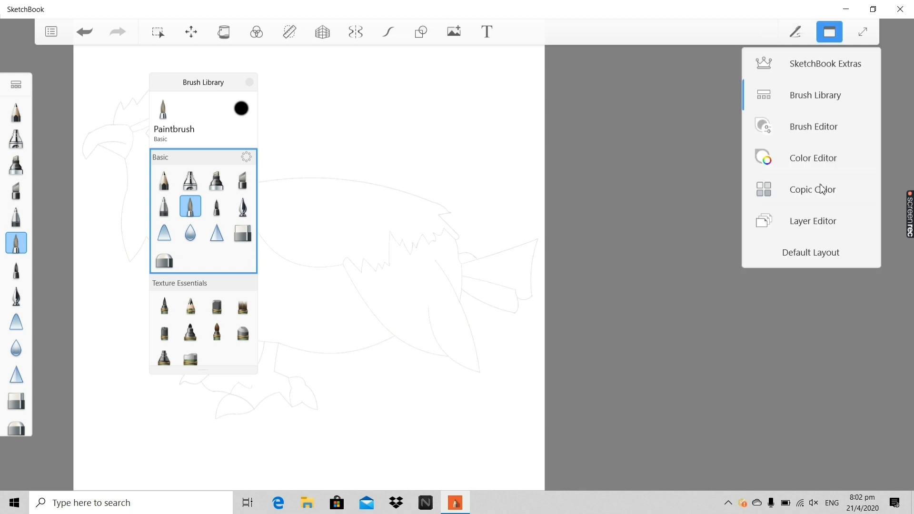
{"action": "left_click", "coordinate": [812, 131]}
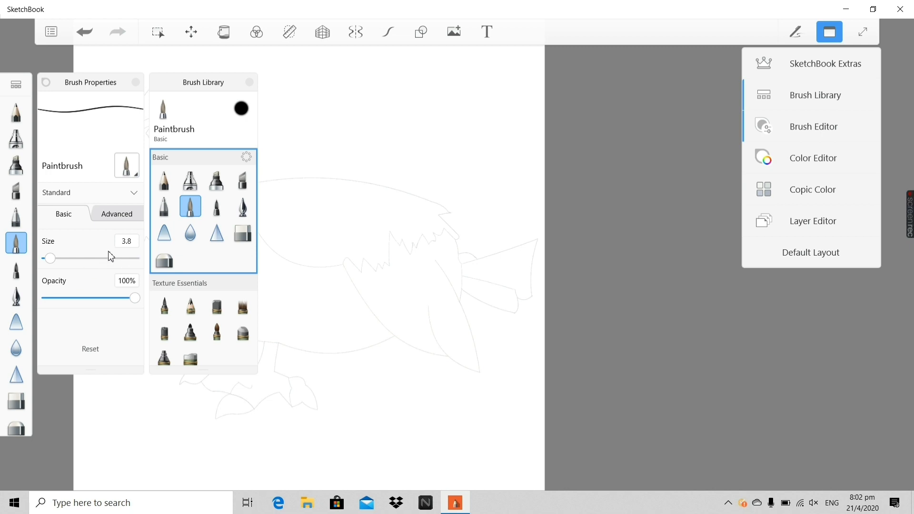
{"action": "left_click", "coordinate": [254, 89]}
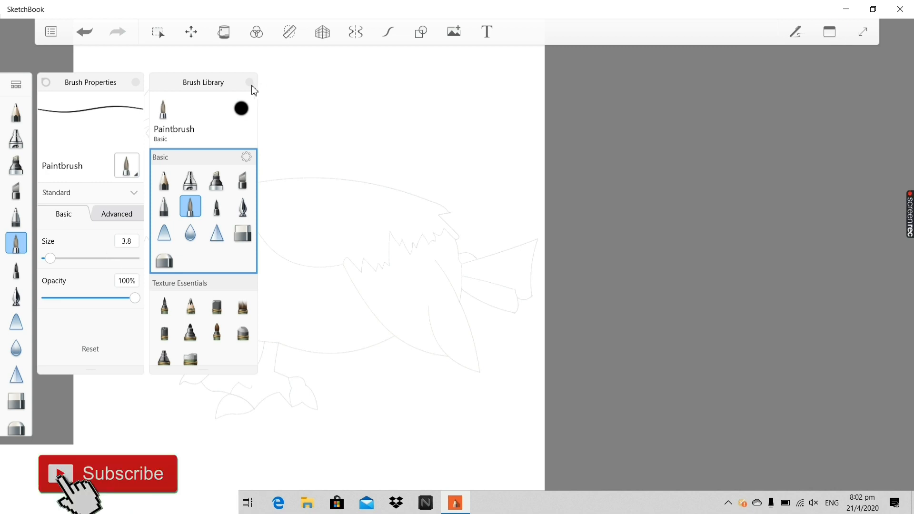
{"action": "left_click", "coordinate": [250, 82]}
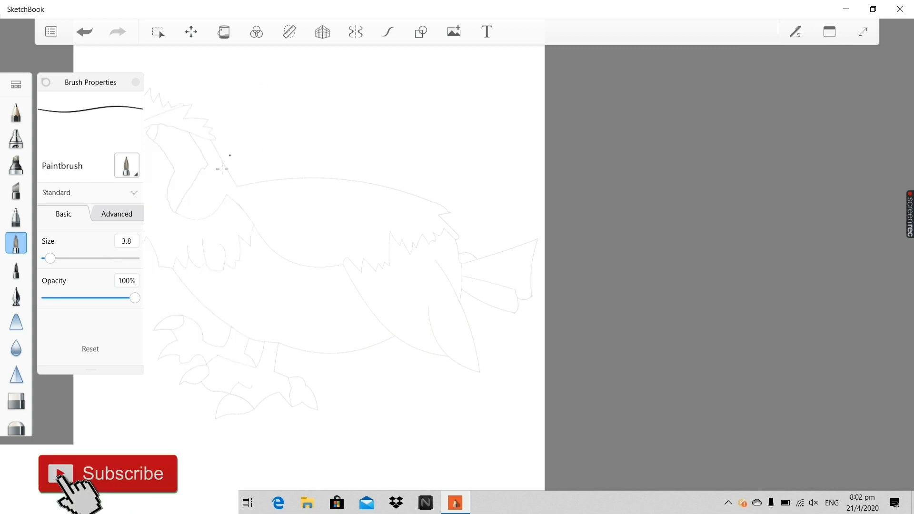
{"action": "left_click", "coordinate": [136, 82]}
Paint black dots on the beak's pointed tip and on the bend in its upper edge.
{"action": "scroll", "coordinate": [82, 144], "scroll_direction": "up", "scroll_amount": 10}
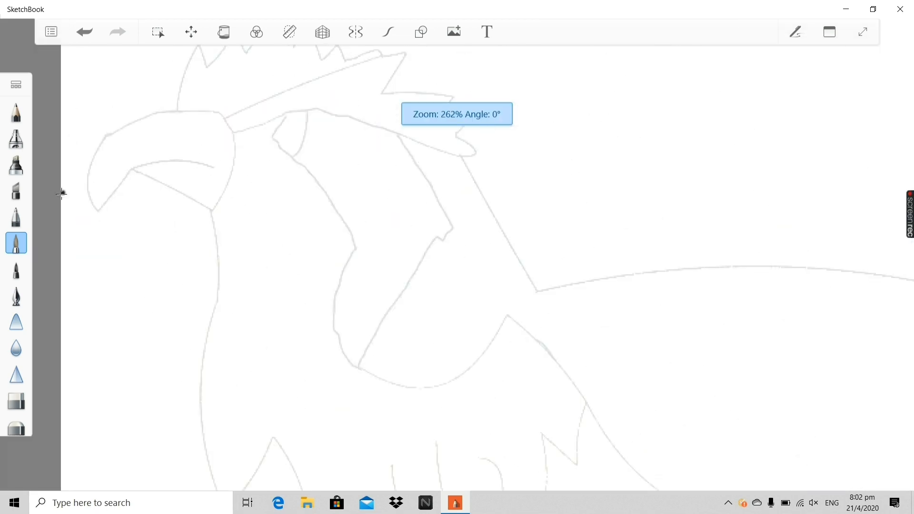
{"action": "scroll", "coordinate": [61, 193], "scroll_direction": "up", "scroll_amount": 5}
{"action": "scroll", "coordinate": [79, 213], "scroll_direction": "up", "scroll_amount": 5}
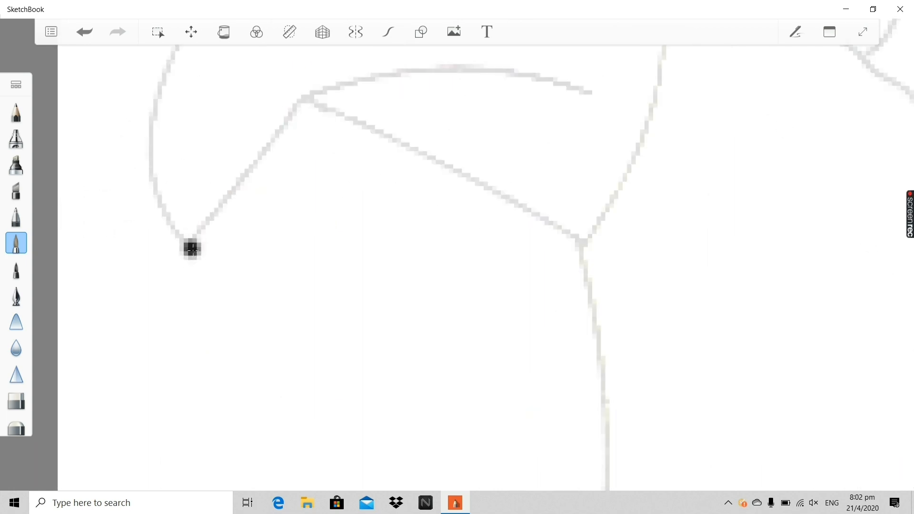
{"action": "scroll", "coordinate": [195, 204], "scroll_direction": "down", "scroll_amount": 12}
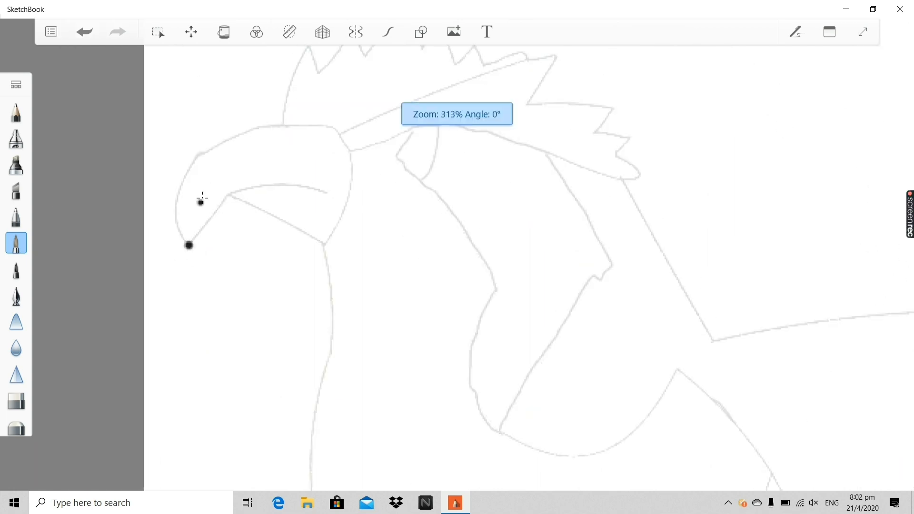
{"action": "scroll", "coordinate": [197, 189], "scroll_direction": "up", "scroll_amount": 5}
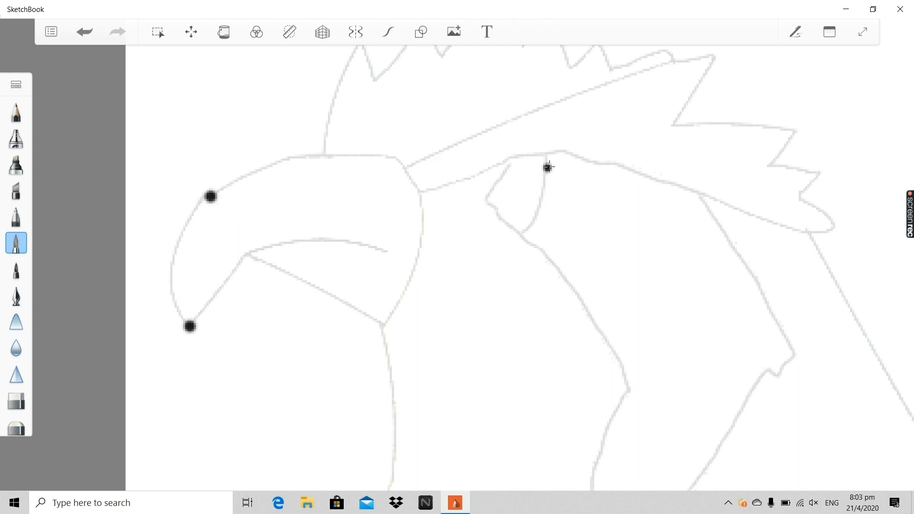
Paint a black dot where the front of the crest meets the beak's upper edge.
{"action": "scroll", "coordinate": [531, 221], "scroll_direction": "down", "scroll_amount": 4}
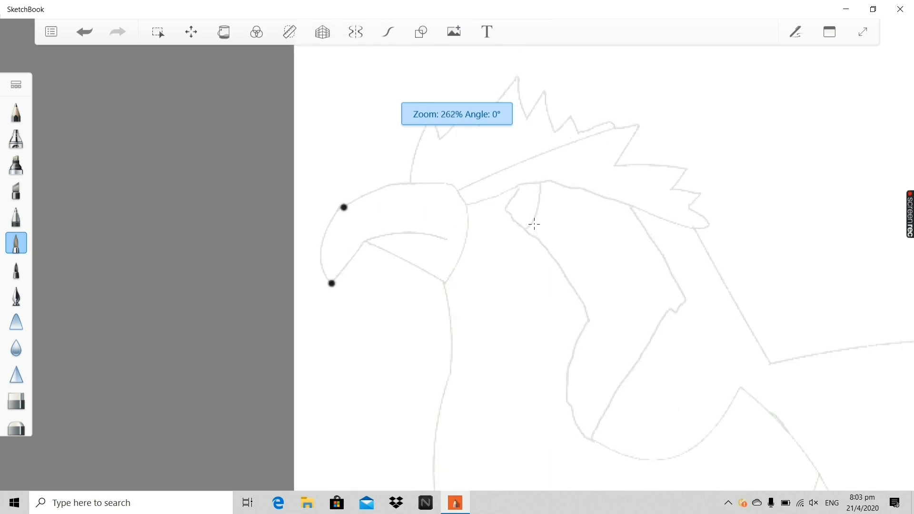
{"action": "scroll", "coordinate": [533, 202], "scroll_direction": "up", "scroll_amount": 6}
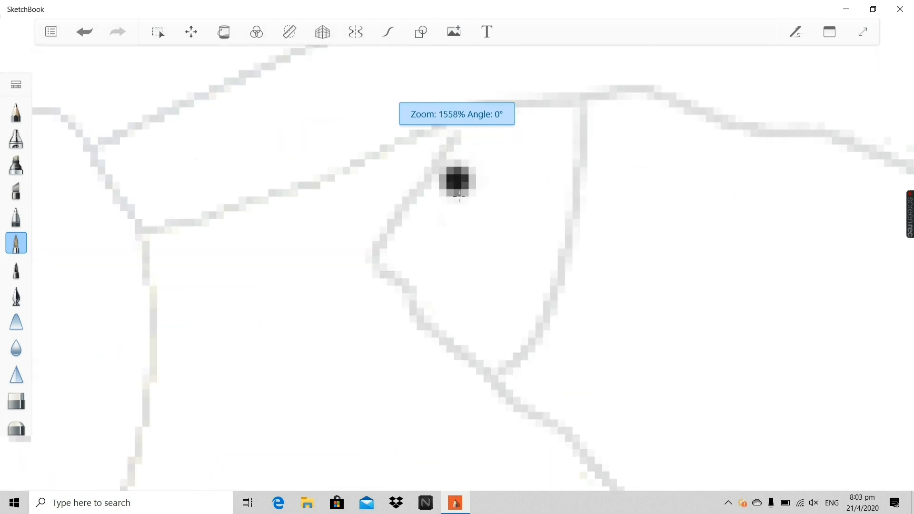
{"action": "scroll", "coordinate": [428, 218], "scroll_direction": "down", "scroll_amount": 5}
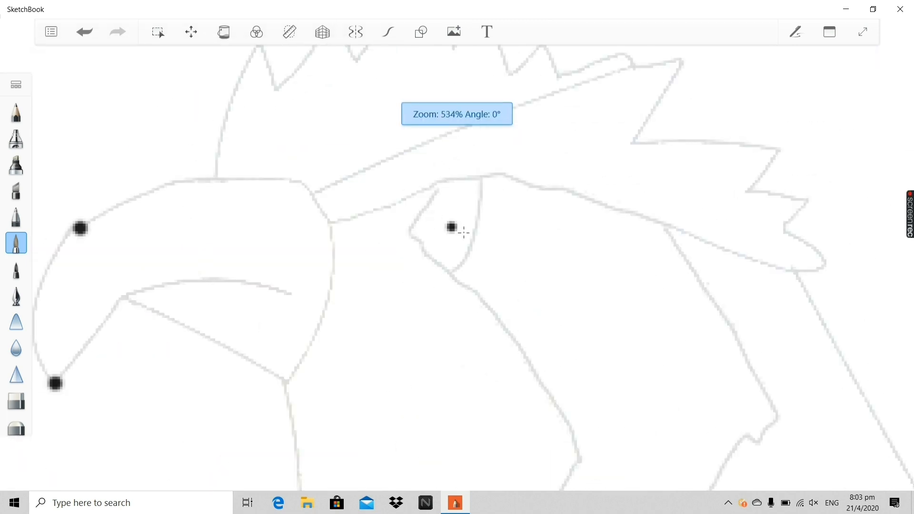
{"action": "scroll", "coordinate": [179, 209], "scroll_direction": "up", "scroll_amount": 1}
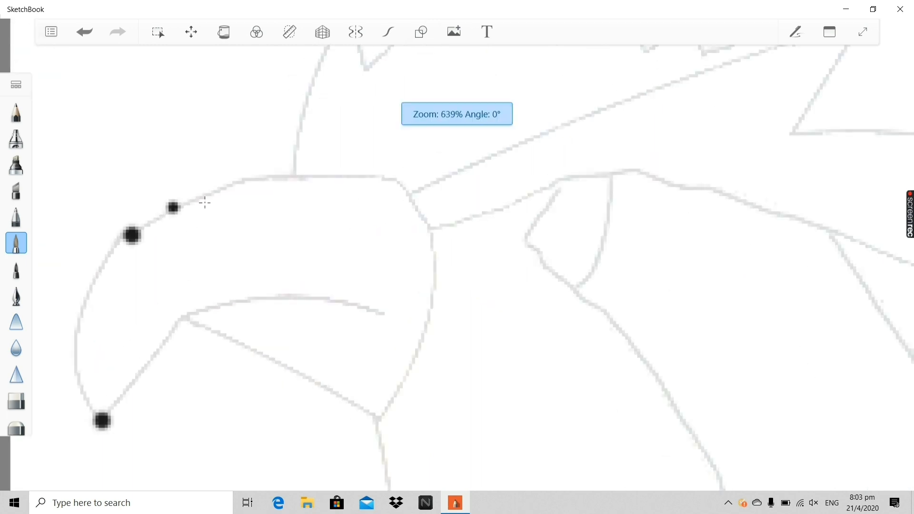
{"action": "scroll", "coordinate": [180, 242], "scroll_direction": "down", "scroll_amount": 2}
{"action": "scroll", "coordinate": [118, 374], "scroll_direction": "up", "scroll_amount": 1}
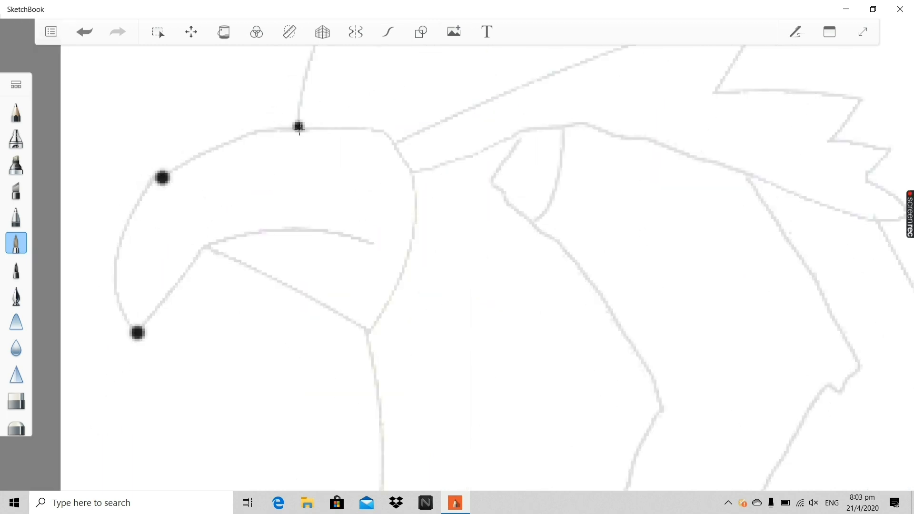
{"action": "left_click", "coordinate": [298, 129]}
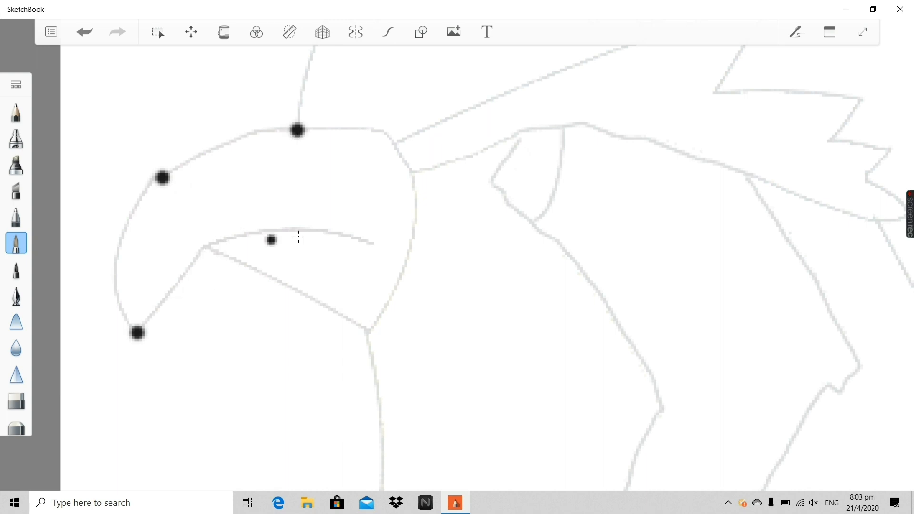
Paint black dots at both ends of the mouth curve and where the lower beak meets the neck.
{"action": "left_click", "coordinate": [370, 245]}
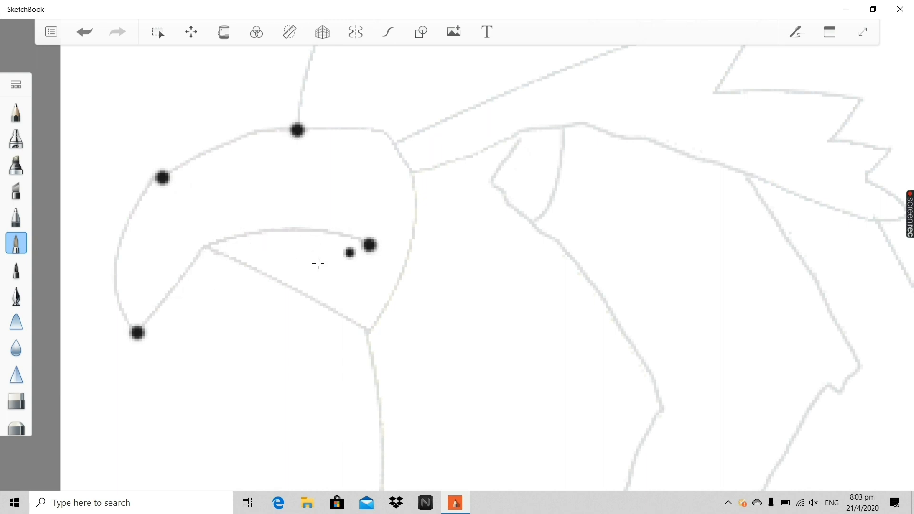
{"action": "left_click", "coordinate": [205, 246]}
{"action": "scroll", "coordinate": [180, 289], "scroll_direction": "up", "scroll_amount": 2}
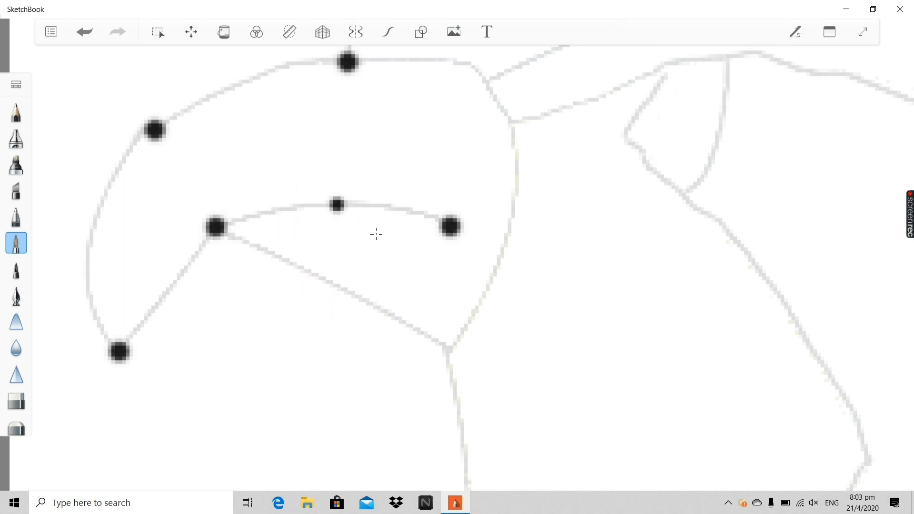
{"action": "scroll", "coordinate": [355, 280], "scroll_direction": "down", "scroll_amount": 3}
{"action": "scroll", "coordinate": [421, 290], "scroll_direction": "up", "scroll_amount": 3}
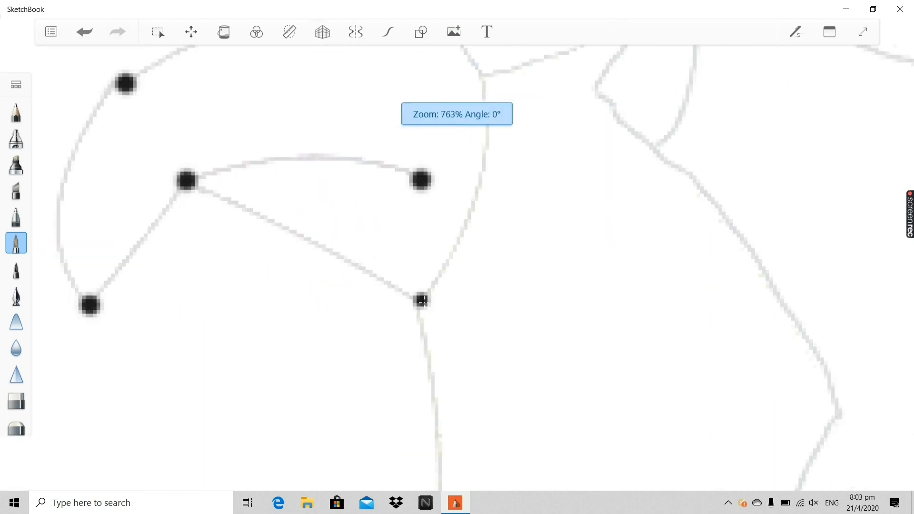
{"action": "scroll", "coordinate": [417, 299], "scroll_direction": "down", "scroll_amount": 1}
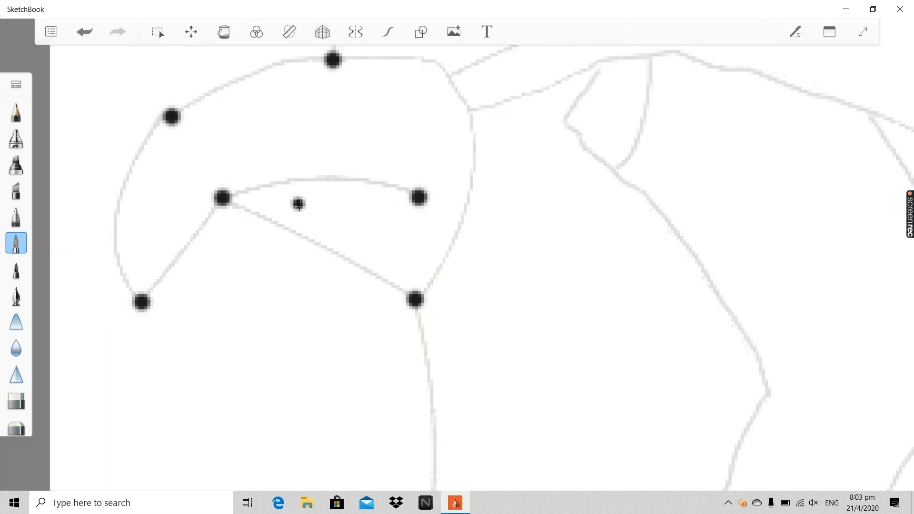
{"action": "scroll", "coordinate": [298, 205], "scroll_direction": "down", "scroll_amount": 10}
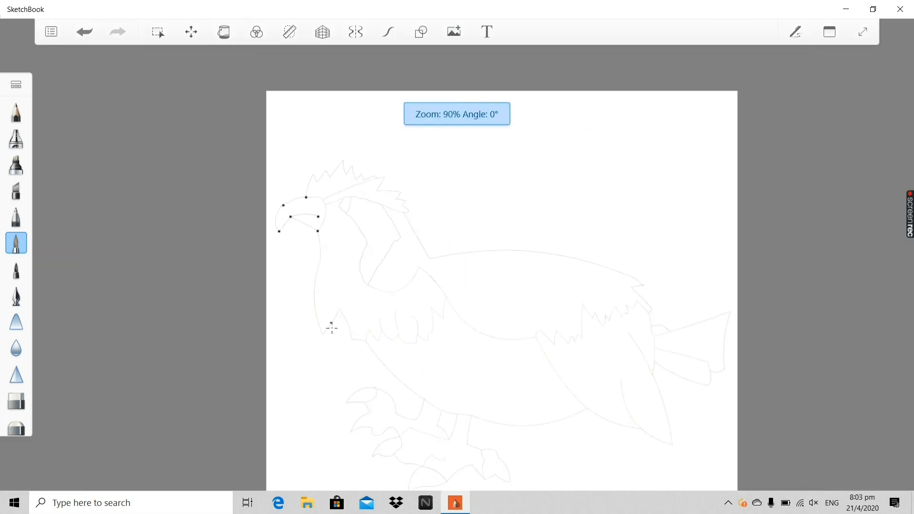
{"action": "scroll", "coordinate": [331, 329], "scroll_direction": "up", "scroll_amount": 6}
{"action": "scroll", "coordinate": [284, 208], "scroll_direction": "down", "scroll_amount": 2}
{"action": "scroll", "coordinate": [263, 73], "scroll_direction": "up", "scroll_amount": 5}
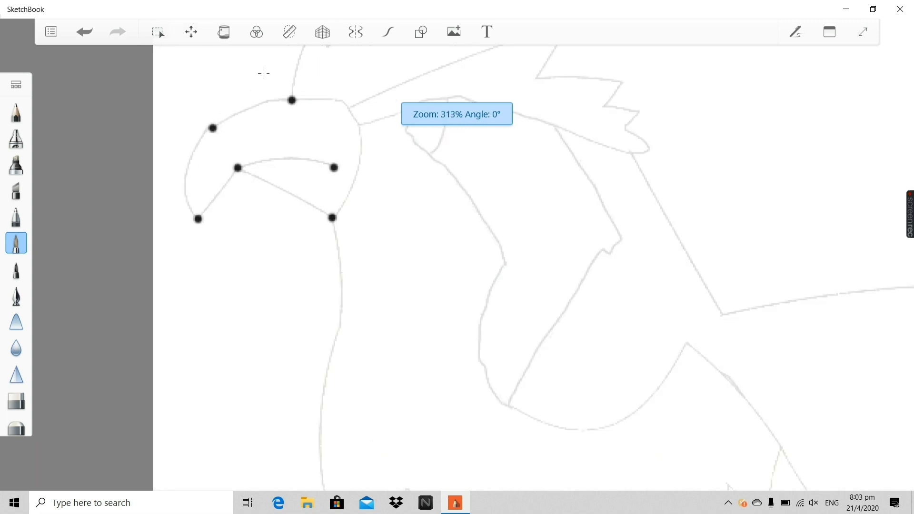
Paint black dots on the bend in the front of the neck and on the pointed lower tip of the throat.
{"action": "scroll", "coordinate": [341, 321], "scroll_direction": "down", "scroll_amount": 6}
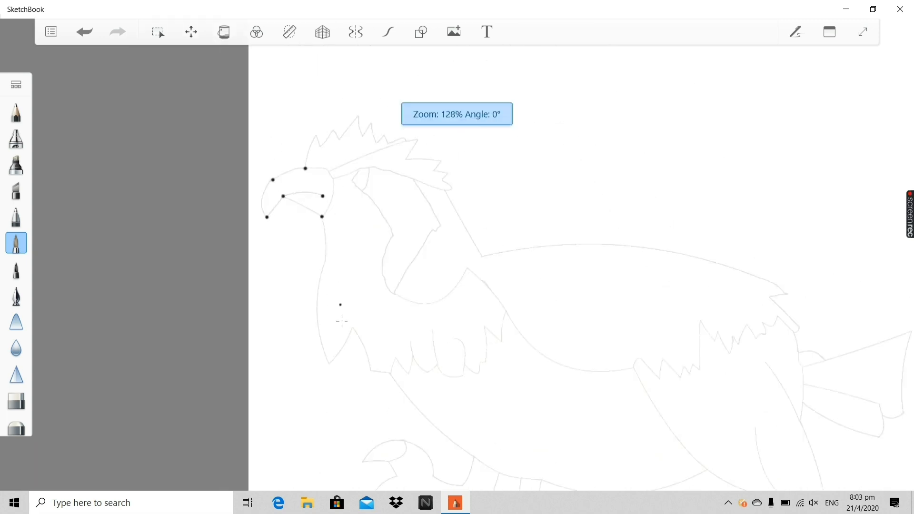
{"action": "scroll", "coordinate": [327, 361], "scroll_direction": "up", "scroll_amount": 5}
{"action": "scroll", "coordinate": [312, 119], "scroll_direction": "down", "scroll_amount": 5}
{"action": "scroll", "coordinate": [316, 120], "scroll_direction": "up", "scroll_amount": 7}
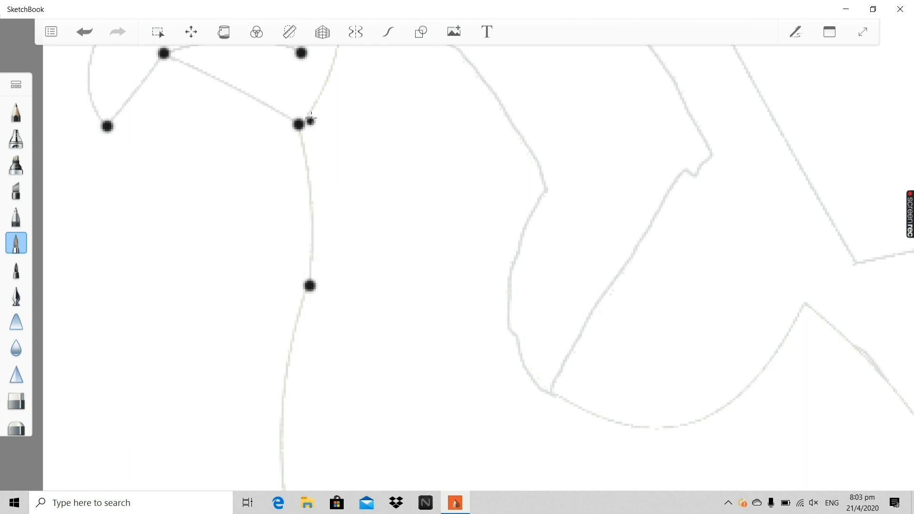
{"action": "scroll", "coordinate": [311, 245], "scroll_direction": "down", "scroll_amount": 6}
{"action": "scroll", "coordinate": [330, 381], "scroll_direction": "up", "scroll_amount": 6}
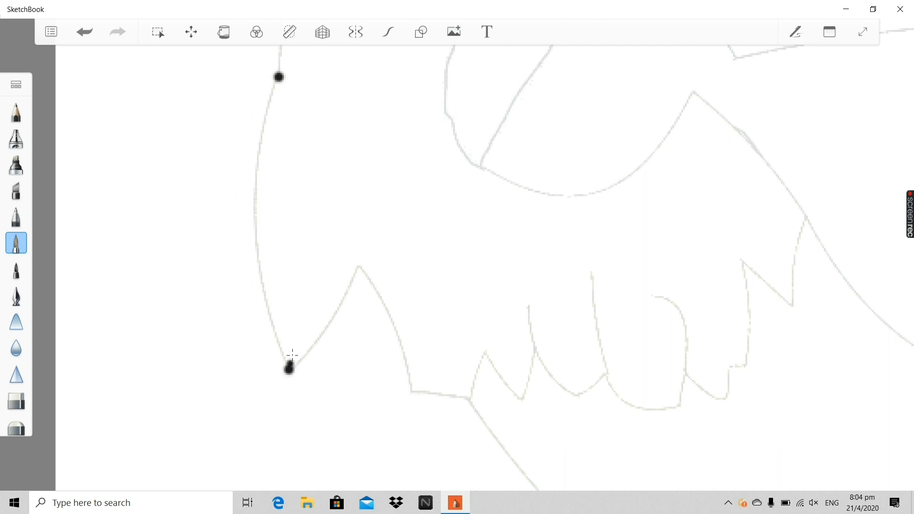
Paint black dots on the peak beside the throat tip and at the corner where its curve meets the short chest line.
{"action": "scroll", "coordinate": [286, 295], "scroll_direction": "down", "scroll_amount": 3}
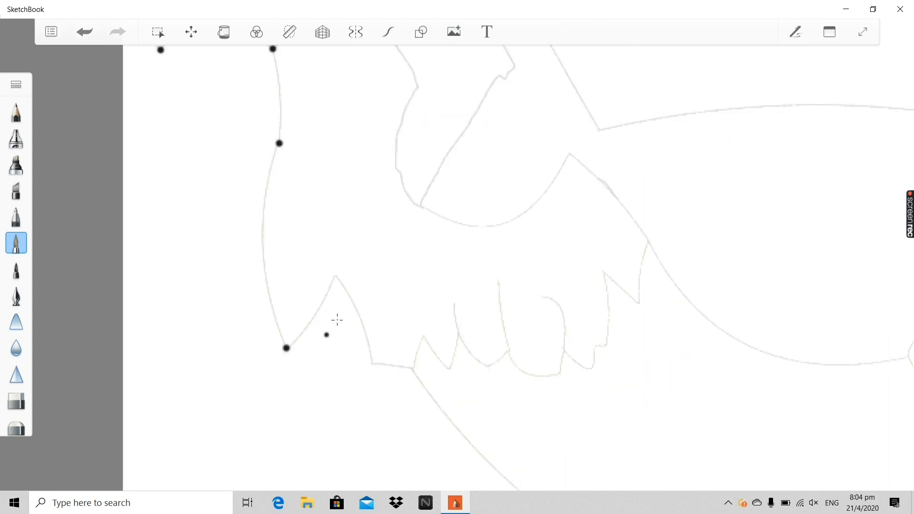
{"action": "scroll", "coordinate": [337, 320], "scroll_direction": "up", "scroll_amount": 3}
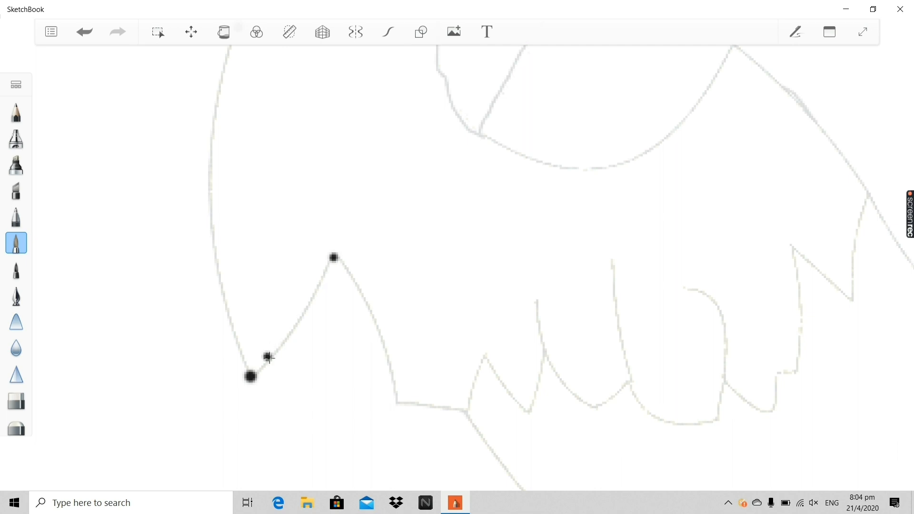
{"action": "scroll", "coordinate": [300, 247], "scroll_direction": "down", "scroll_amount": 2}
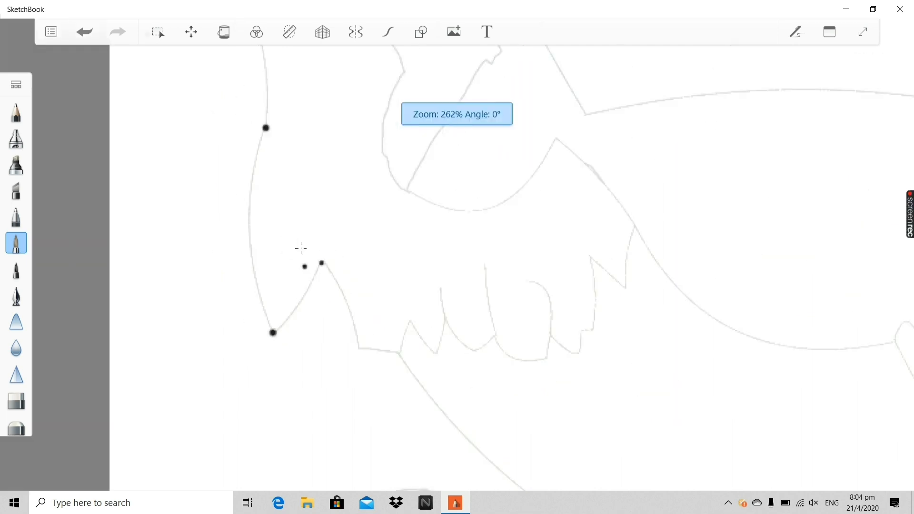
{"action": "left_click", "coordinate": [332, 271]}
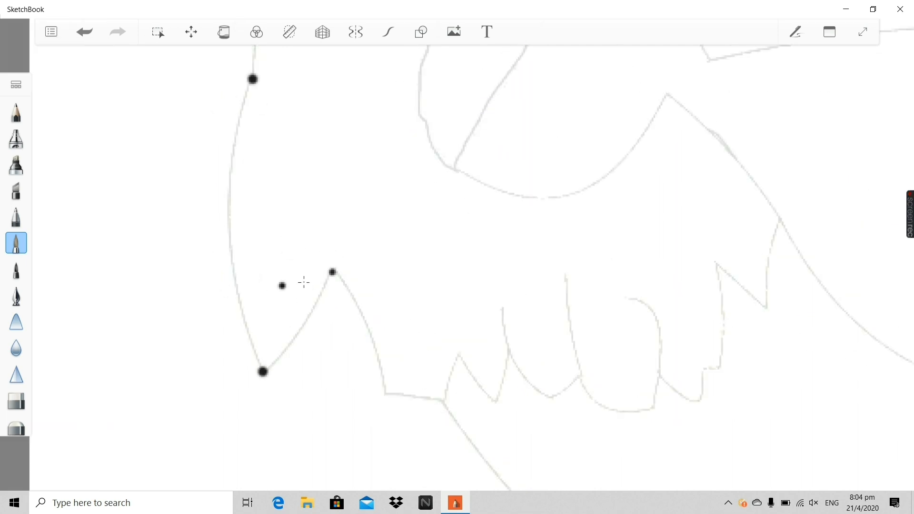
{"action": "scroll", "coordinate": [388, 342], "scroll_direction": "up", "scroll_amount": 2}
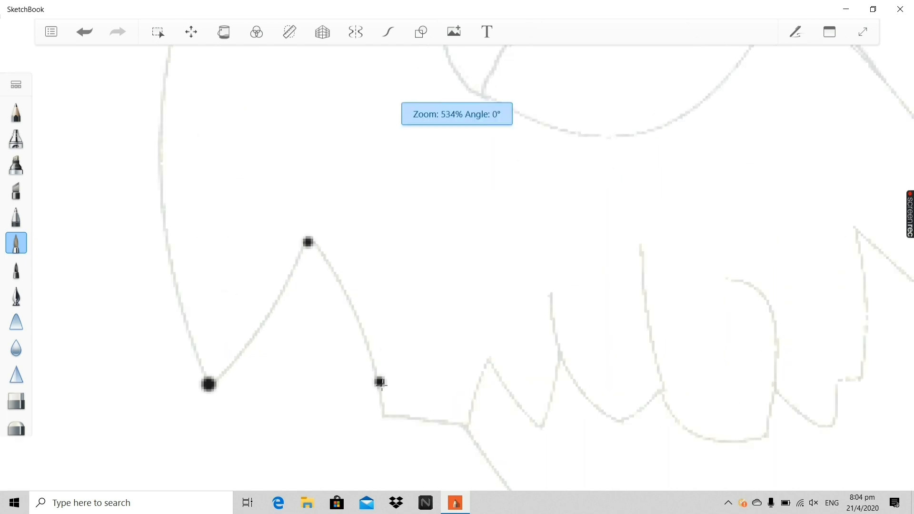
{"action": "left_click", "coordinate": [385, 416]}
{"action": "scroll", "coordinate": [350, 342], "scroll_direction": "down", "scroll_amount": 3}
{"action": "scroll", "coordinate": [379, 403], "scroll_direction": "up", "scroll_amount": 3}
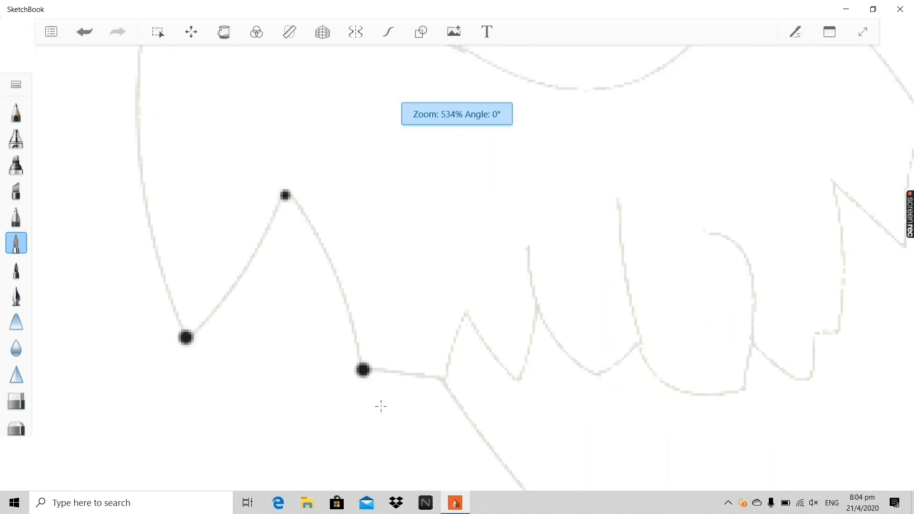
Paint a black dot where the short chest line meets the belly line and the first chest feather.
{"action": "scroll", "coordinate": [362, 369], "scroll_direction": "up", "scroll_amount": 2}
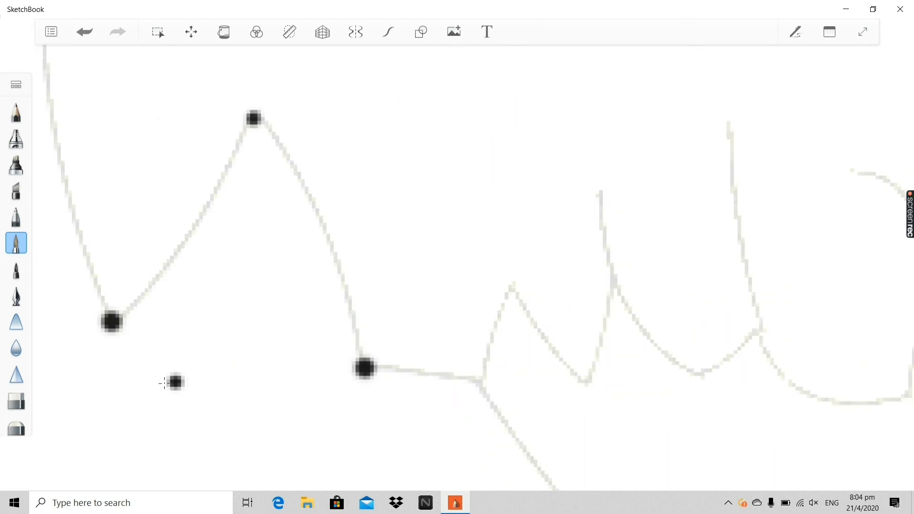
{"action": "scroll", "coordinate": [110, 362], "scroll_direction": "down", "scroll_amount": 10}
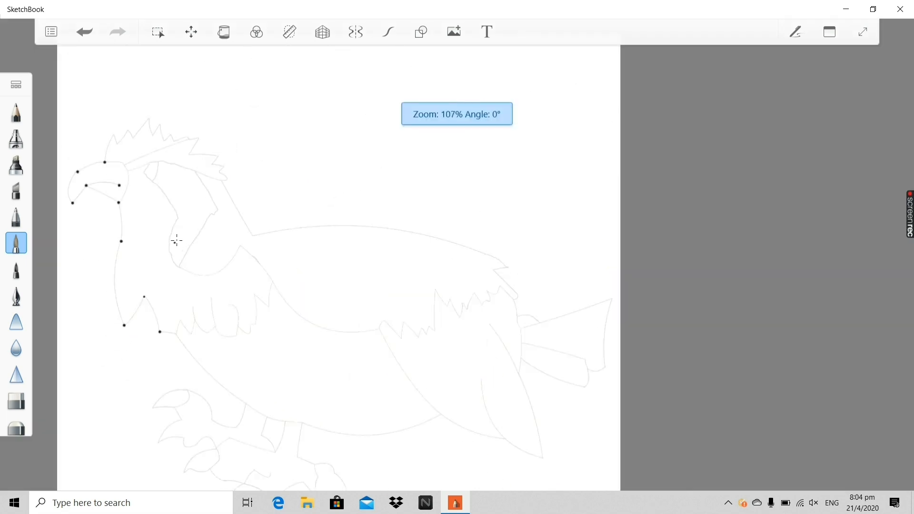
{"action": "scroll", "coordinate": [105, 297], "scroll_direction": "up", "scroll_amount": 8}
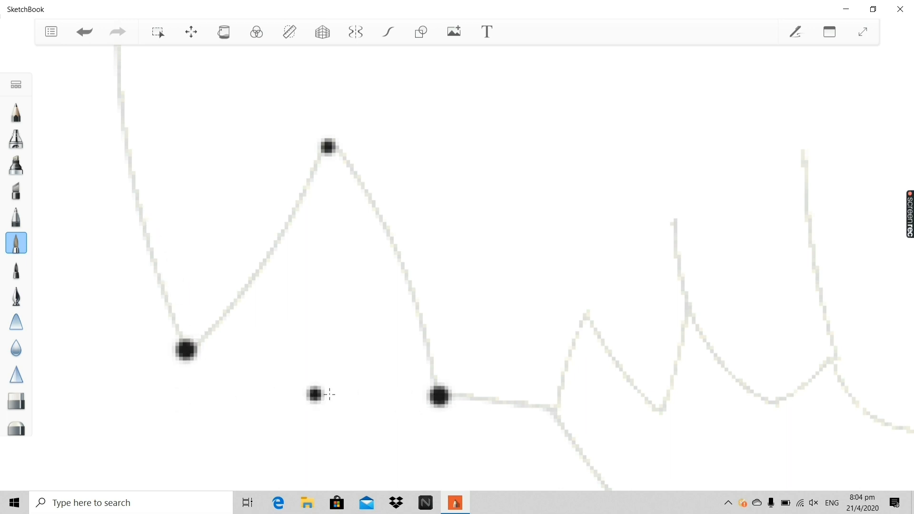
{"action": "scroll", "coordinate": [397, 402], "scroll_direction": "down", "scroll_amount": 6}
{"action": "scroll", "coordinate": [399, 402], "scroll_direction": "up", "scroll_amount": 6}
{"action": "scroll", "coordinate": [399, 401], "scroll_direction": "up", "scroll_amount": 2}
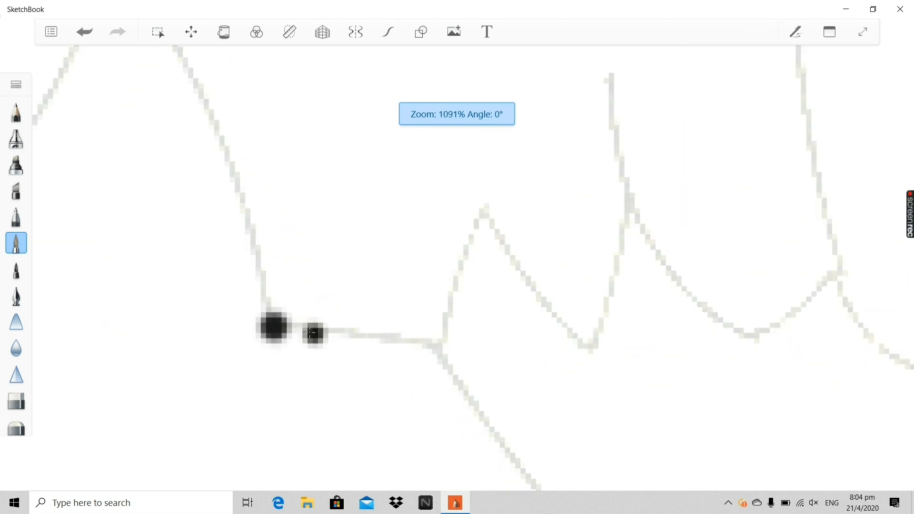
{"action": "scroll", "coordinate": [436, 348], "scroll_direction": "down", "scroll_amount": 4}
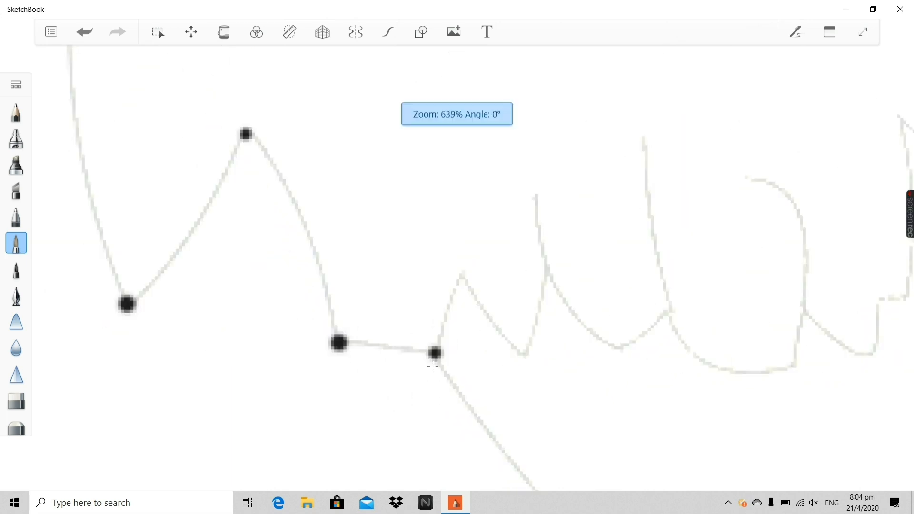
Examine the bird outline's remaining corners along the belly, tail and chest feathers that still lack dots.
{"action": "scroll", "coordinate": [402, 347], "scroll_direction": "up", "scroll_amount": 6}
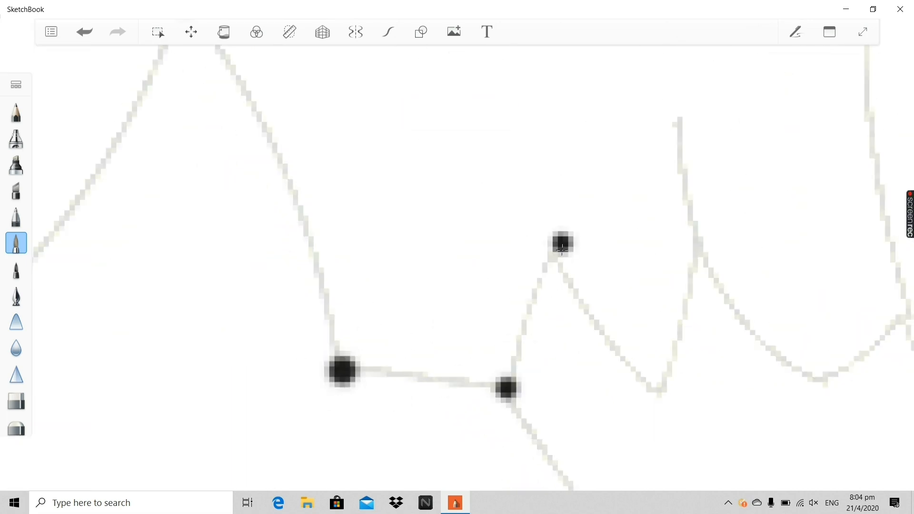
{"action": "scroll", "coordinate": [530, 261], "scroll_direction": "down", "scroll_amount": 10}
{"action": "scroll", "coordinate": [547, 320], "scroll_direction": "up", "scroll_amount": 4}
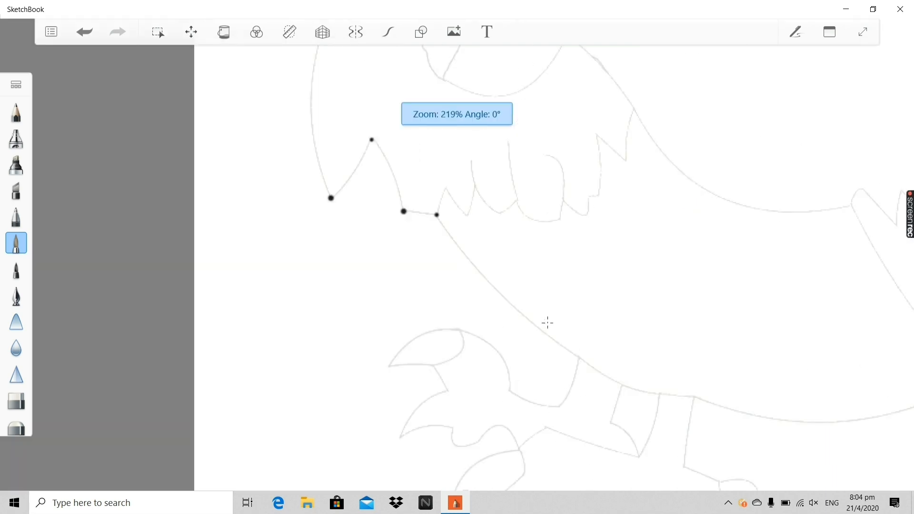
{"action": "scroll", "coordinate": [554, 281], "scroll_direction": "down", "scroll_amount": 4}
{"action": "scroll", "coordinate": [596, 229], "scroll_direction": "up", "scroll_amount": 2}
{"action": "scroll", "coordinate": [596, 228], "scroll_direction": "up", "scroll_amount": 1}
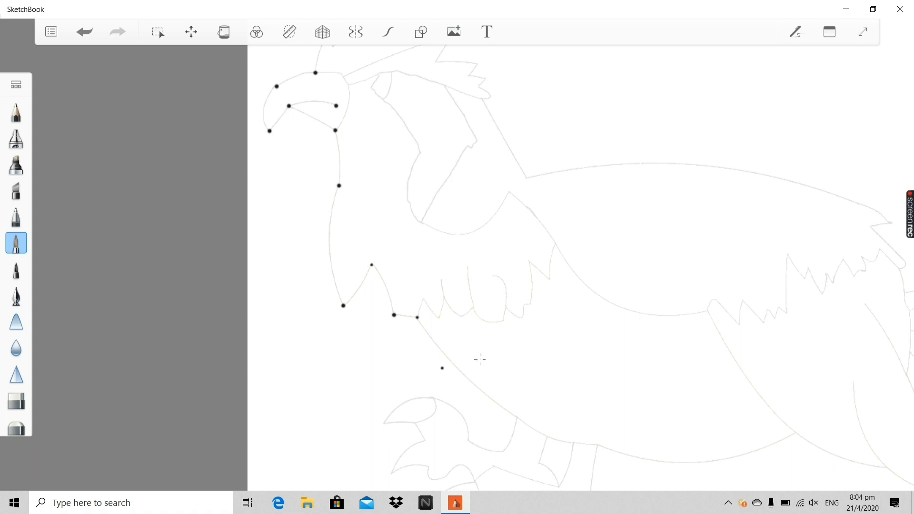
{"action": "scroll", "coordinate": [573, 357], "scroll_direction": "up", "scroll_amount": 1}
{"action": "scroll", "coordinate": [647, 385], "scroll_direction": "down", "scroll_amount": 3}
{"action": "scroll", "coordinate": [692, 393], "scroll_direction": "up", "scroll_amount": 3}
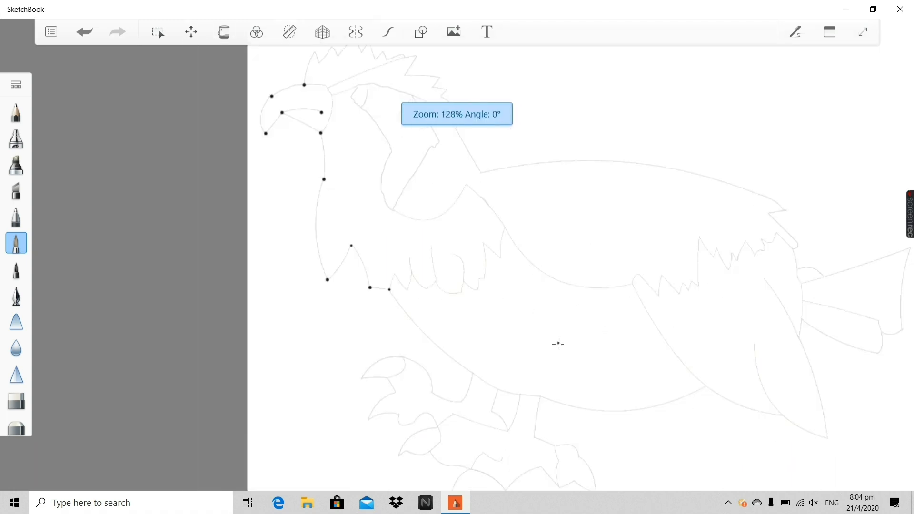
{"action": "left_click", "coordinate": [598, 359]}
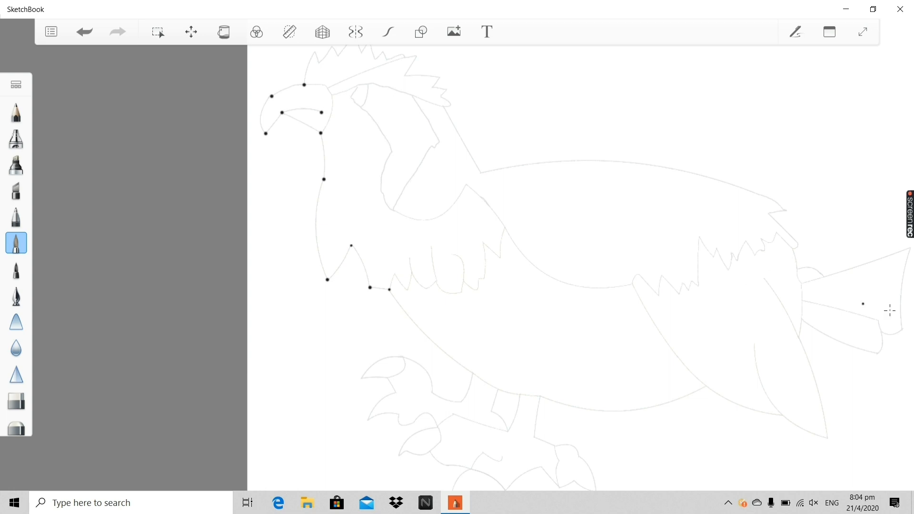
{"action": "scroll", "coordinate": [367, 272], "scroll_direction": "up", "scroll_amount": 2}
{"action": "left_click", "coordinate": [404, 307]}
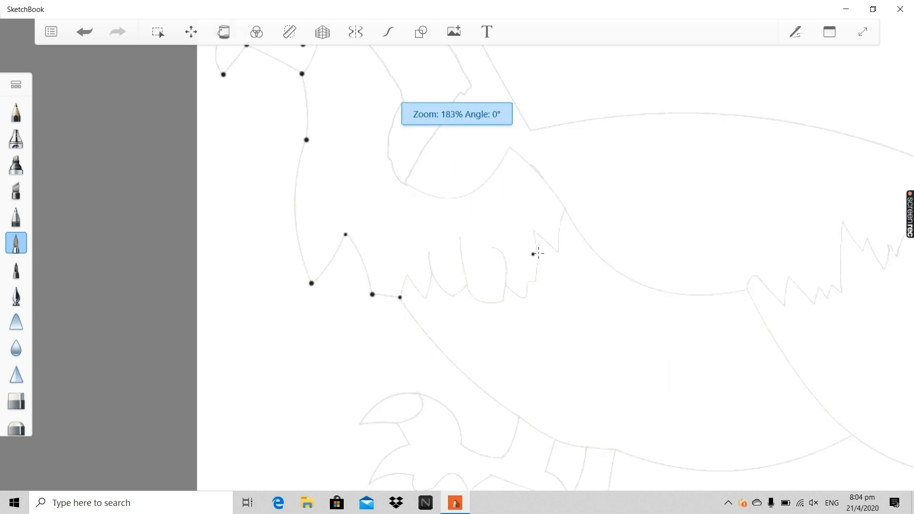
{"action": "left_click", "coordinate": [530, 187]}
{"action": "scroll", "coordinate": [427, 221], "scroll_direction": "up", "scroll_amount": 4}
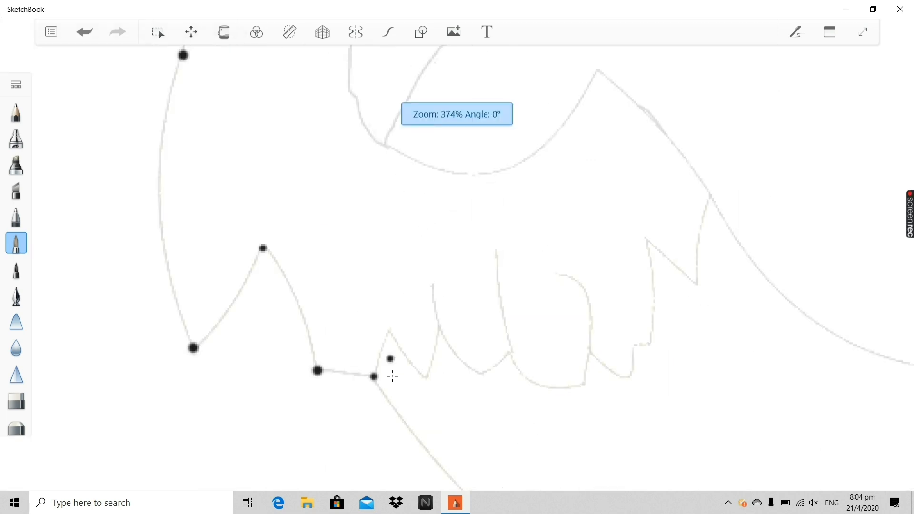
{"action": "scroll", "coordinate": [393, 376], "scroll_direction": "up", "scroll_amount": 5}
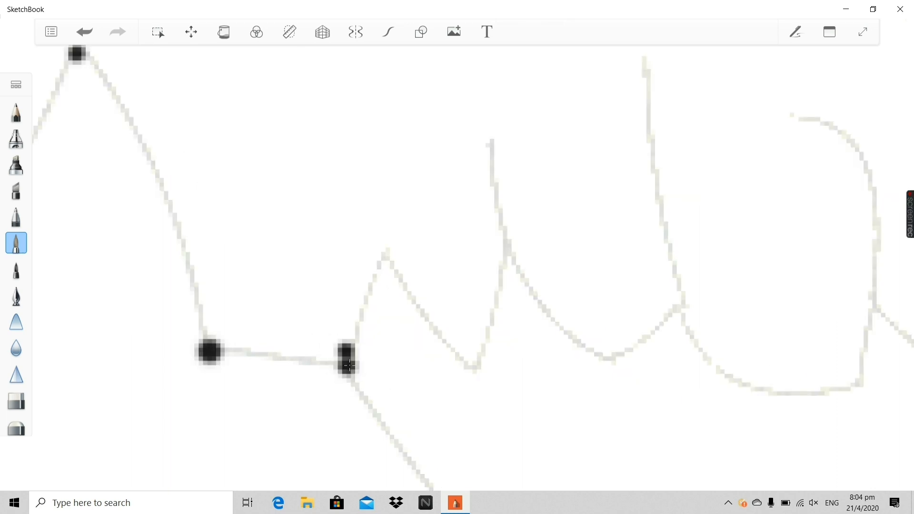
{"action": "scroll", "coordinate": [347, 366], "scroll_direction": "down", "scroll_amount": 8}
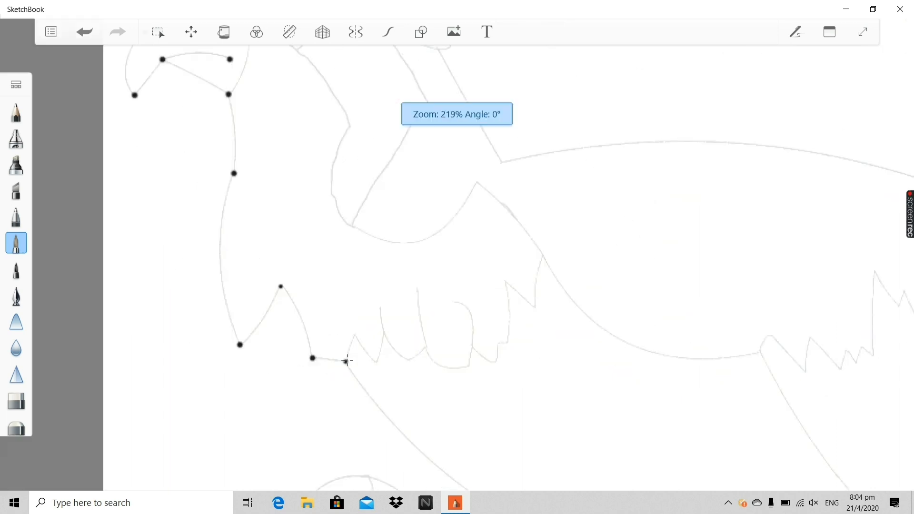
{"action": "scroll", "coordinate": [329, 340], "scroll_direction": "up", "scroll_amount": 8}
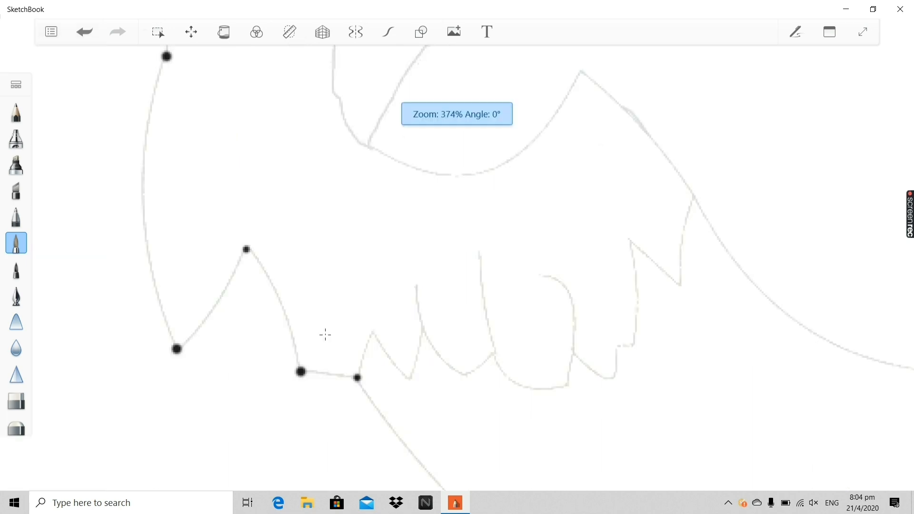
{"action": "scroll", "coordinate": [570, 305], "scroll_direction": "down", "scroll_amount": 6}
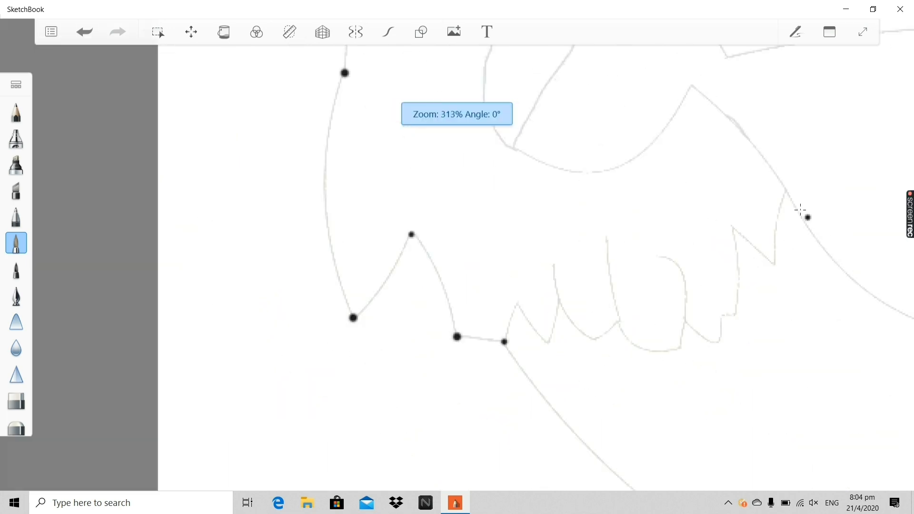
Paint black dots on the first chest feather's peak, the low point beside it and the junction with the next feather line.
{"action": "scroll", "coordinate": [462, 357], "scroll_direction": "up", "scroll_amount": 7}
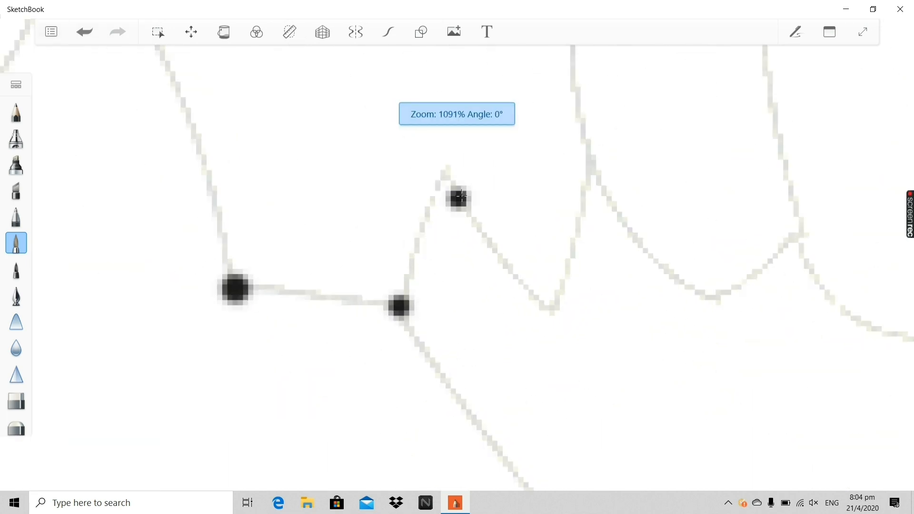
{"action": "left_click", "coordinate": [439, 175]}
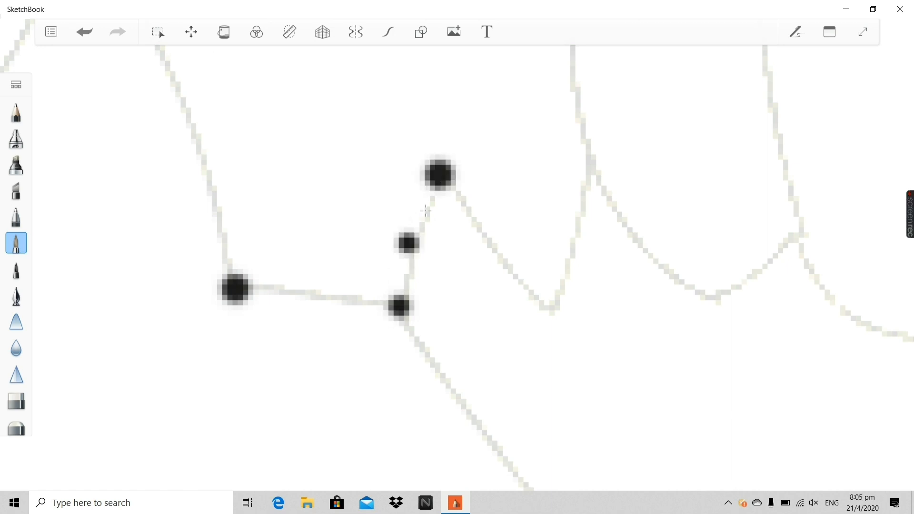
{"action": "left_click", "coordinate": [554, 307]}
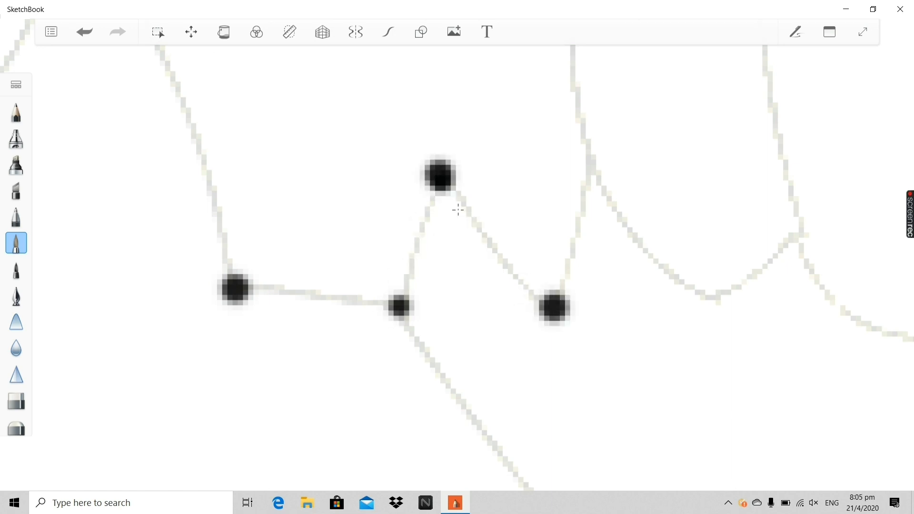
{"action": "left_click", "coordinate": [589, 170]}
{"action": "scroll", "coordinate": [585, 190], "scroll_direction": "down", "scroll_amount": 6}
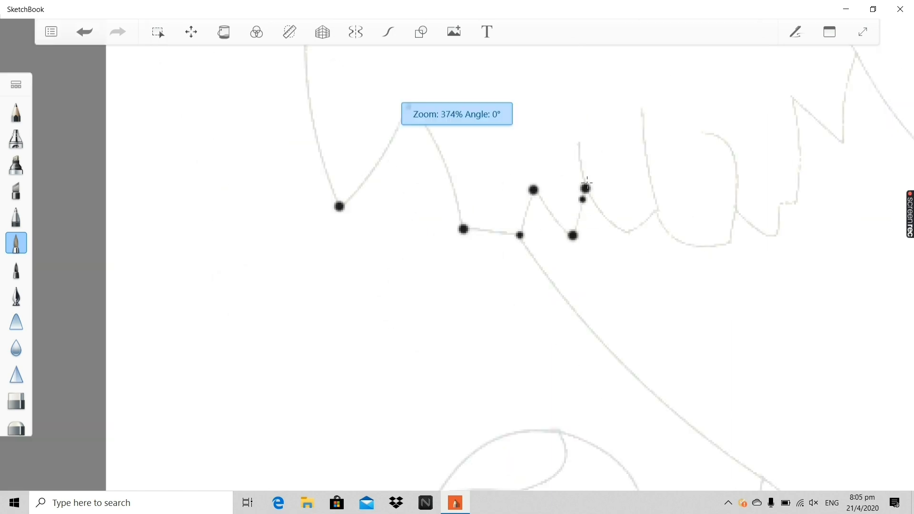
Paint black dots on the upper end of the second feather line and on the low point of the curve beside it.
{"action": "scroll", "coordinate": [587, 183], "scroll_direction": "up", "scroll_amount": 4}
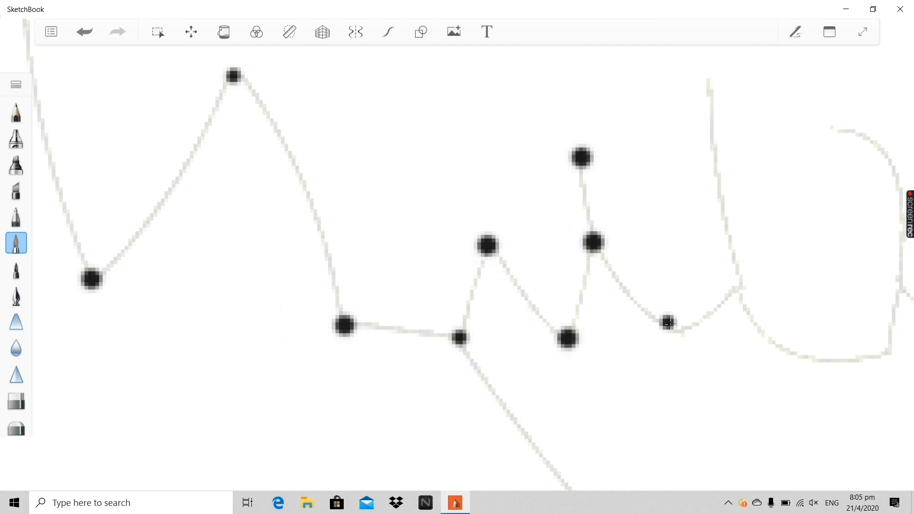
{"action": "left_click", "coordinate": [676, 332]}
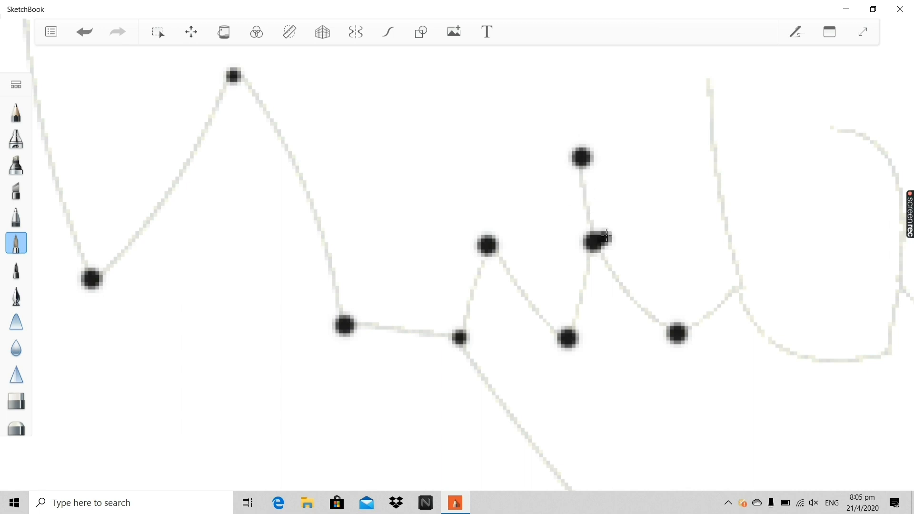
{"action": "scroll", "coordinate": [586, 210], "scroll_direction": "down", "scroll_amount": 2}
{"action": "scroll", "coordinate": [663, 256], "scroll_direction": "up", "scroll_amount": 5}
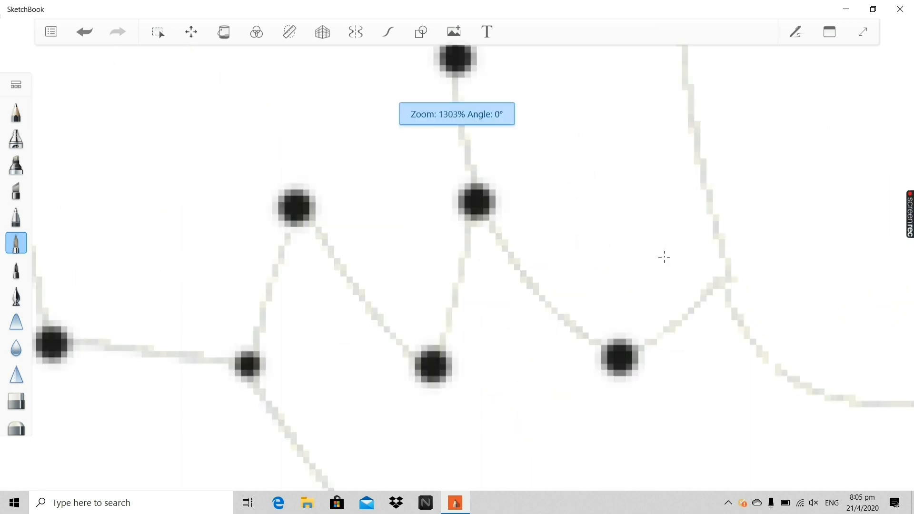
{"action": "scroll", "coordinate": [664, 257], "scroll_direction": "down", "scroll_amount": 1}
{"action": "scroll", "coordinate": [476, 250], "scroll_direction": "down", "scroll_amount": 2}
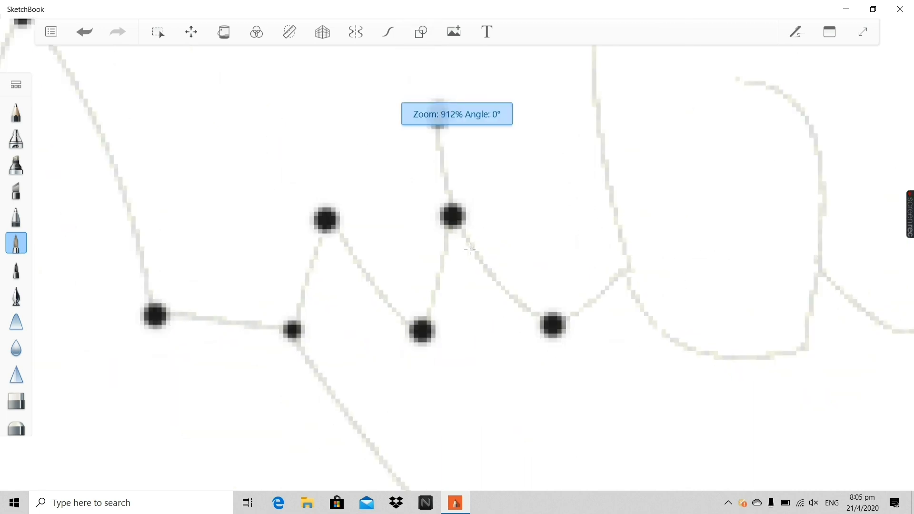
{"action": "left_click", "coordinate": [438, 115]}
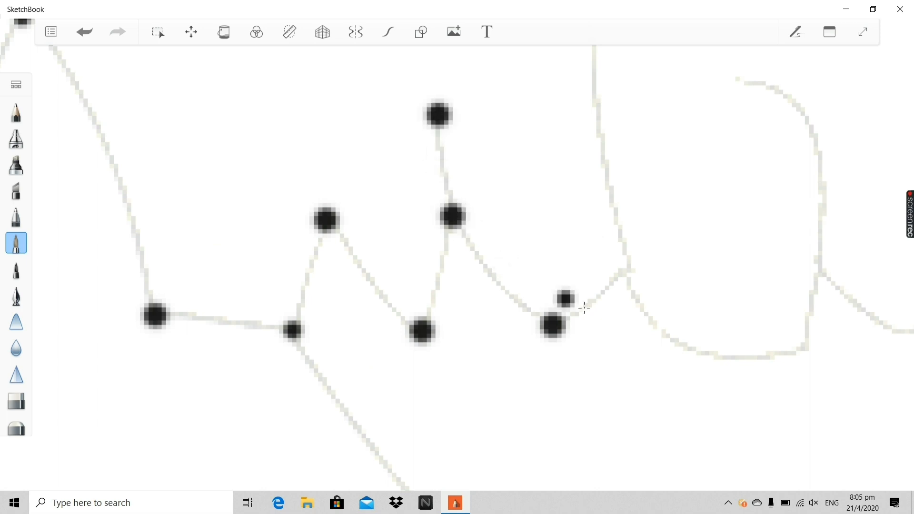
{"action": "scroll", "coordinate": [581, 262], "scroll_direction": "up", "scroll_amount": 2}
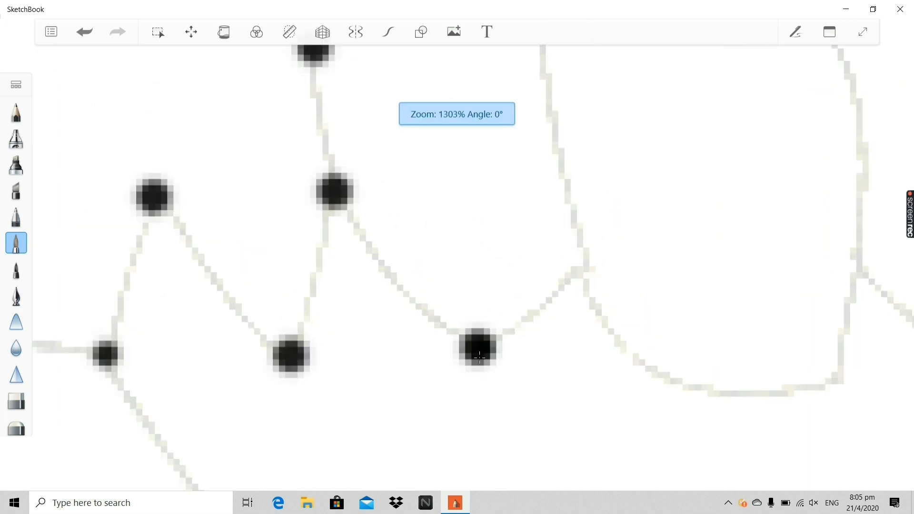
Paint black dots on the third chest feather line's upper end and base junction, and at the far end of the rounded curve beside it.
{"action": "scroll", "coordinate": [561, 306], "scroll_direction": "down", "scroll_amount": 3}
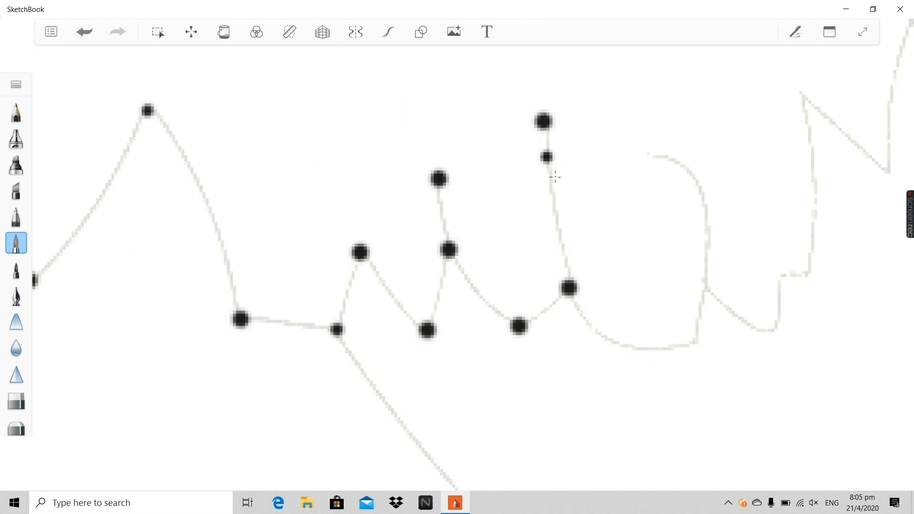
{"action": "scroll", "coordinate": [639, 351], "scroll_direction": "up", "scroll_amount": 2}
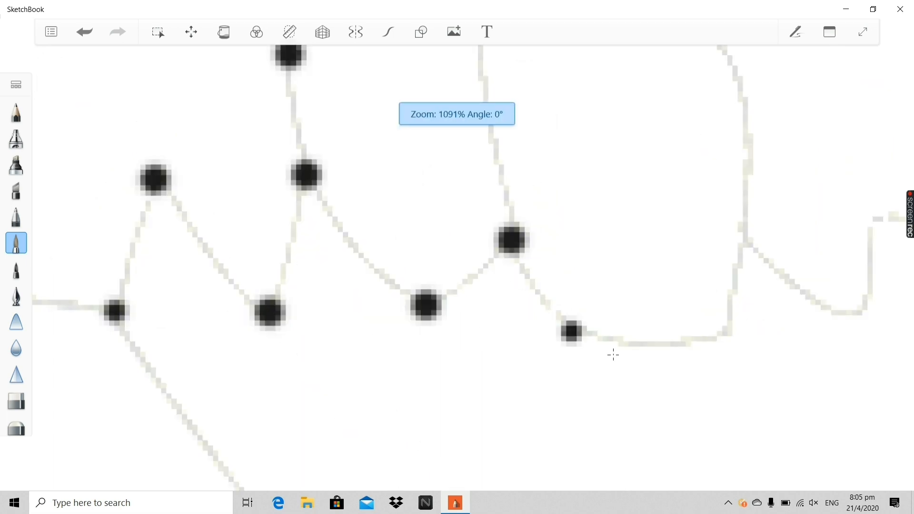
{"action": "left_click", "coordinate": [733, 327]}
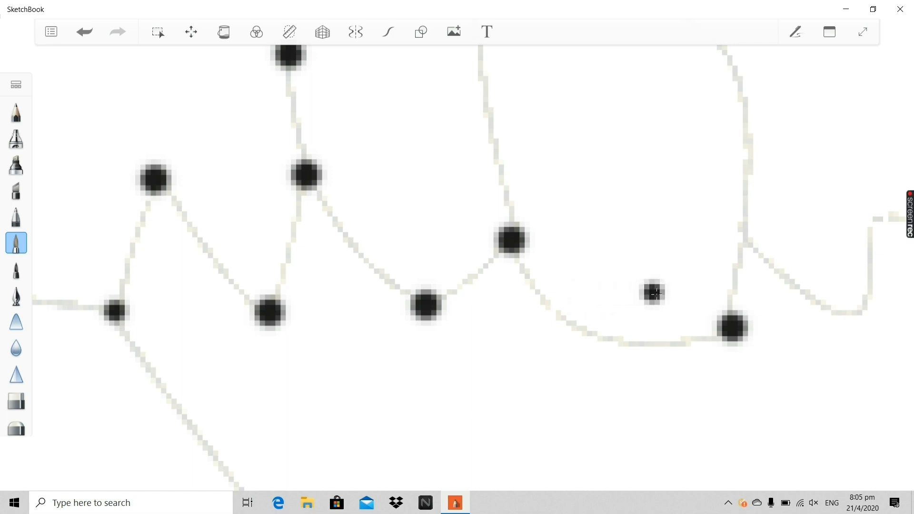
Paint black dots on the next small curve's low point, its junction with the fourth feather line, and that line's upper end.
{"action": "scroll", "coordinate": [791, 311], "scroll_direction": "down", "scroll_amount": 5}
{"action": "scroll", "coordinate": [791, 311], "scroll_direction": "up", "scroll_amount": 5}
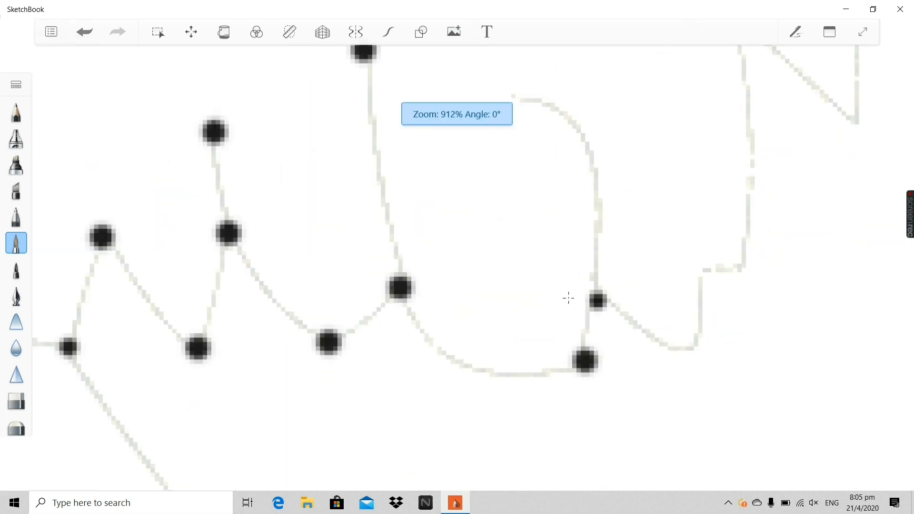
{"action": "scroll", "coordinate": [484, 263], "scroll_direction": "down", "scroll_amount": 5}
{"action": "scroll", "coordinate": [602, 283], "scroll_direction": "up", "scroll_amount": 5}
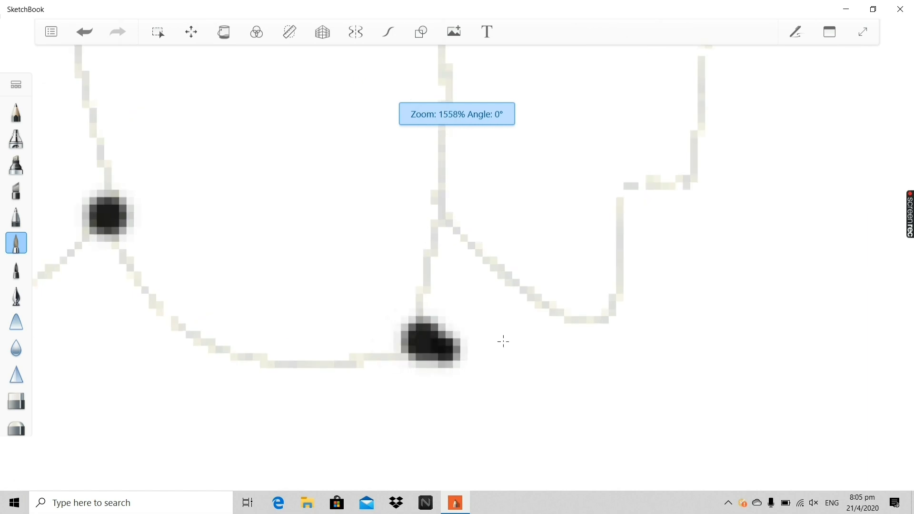
{"action": "left_click", "coordinate": [609, 322]}
{"action": "scroll", "coordinate": [602, 319], "scroll_direction": "down", "scroll_amount": 1}
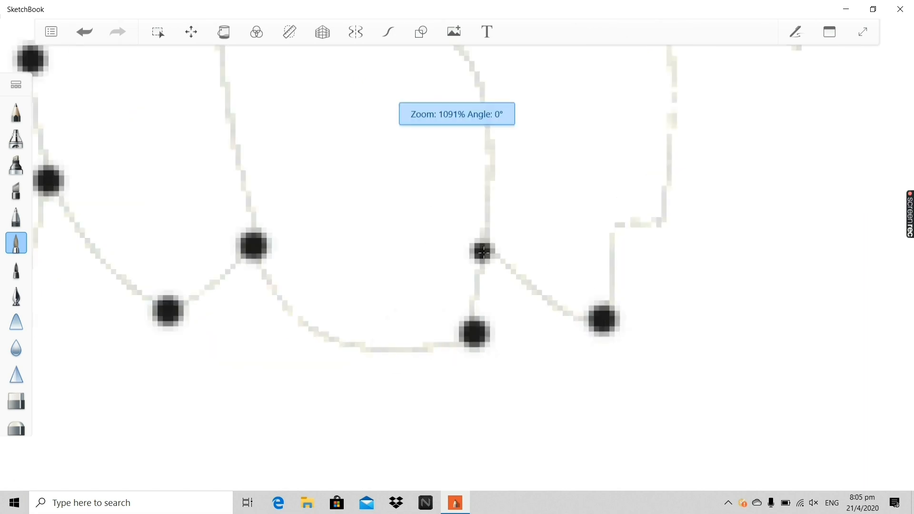
{"action": "scroll", "coordinate": [485, 249], "scroll_direction": "down", "scroll_amount": 3}
{"action": "scroll", "coordinate": [462, 221], "scroll_direction": "up", "scroll_amount": 3}
{"action": "scroll", "coordinate": [472, 176], "scroll_direction": "down", "scroll_amount": 3}
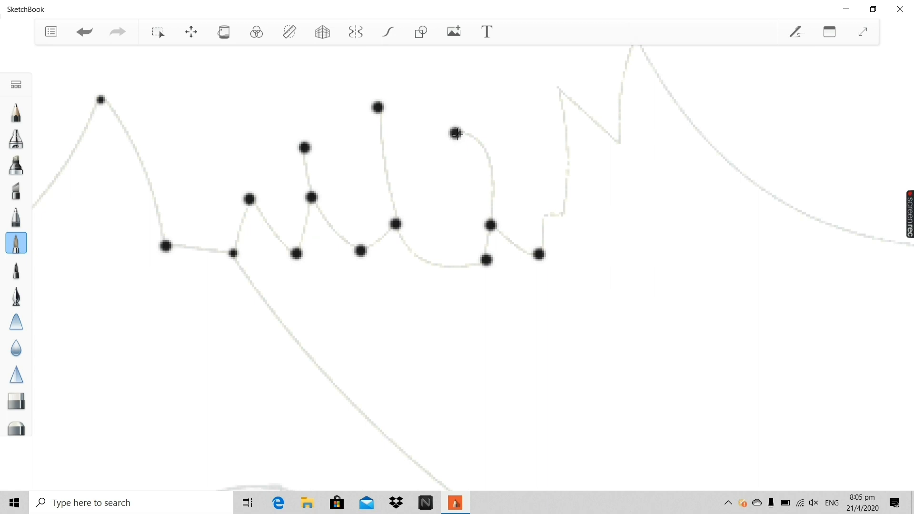
Paint black dots on both corners of the small step beside the fourth chest feather.
{"action": "scroll", "coordinate": [456, 134], "scroll_direction": "down", "scroll_amount": 3}
{"action": "scroll", "coordinate": [461, 90], "scroll_direction": "up", "scroll_amount": 2}
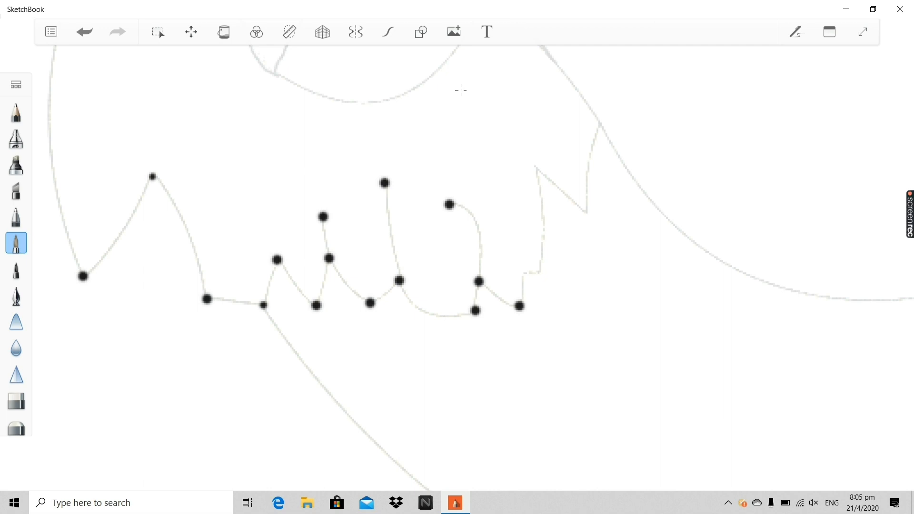
{"action": "scroll", "coordinate": [543, 288], "scroll_direction": "up", "scroll_amount": 5}
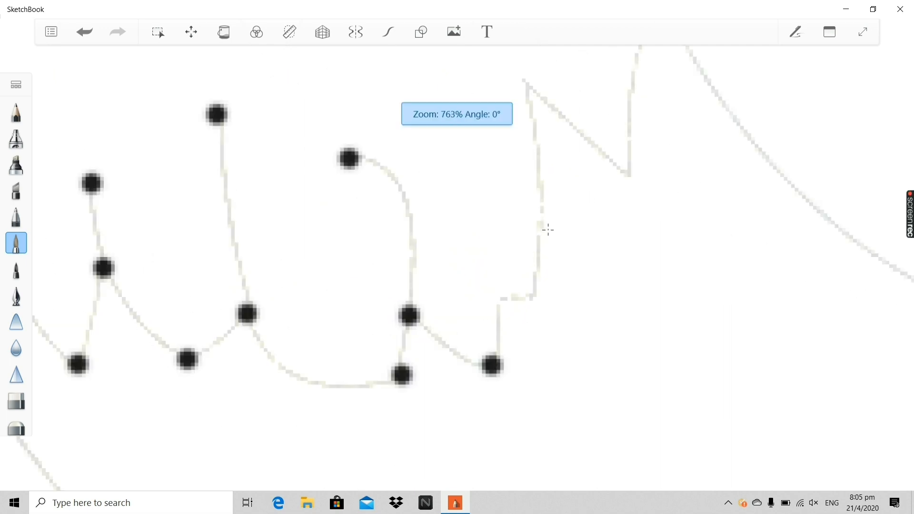
{"action": "scroll", "coordinate": [485, 319], "scroll_direction": "down", "scroll_amount": 3}
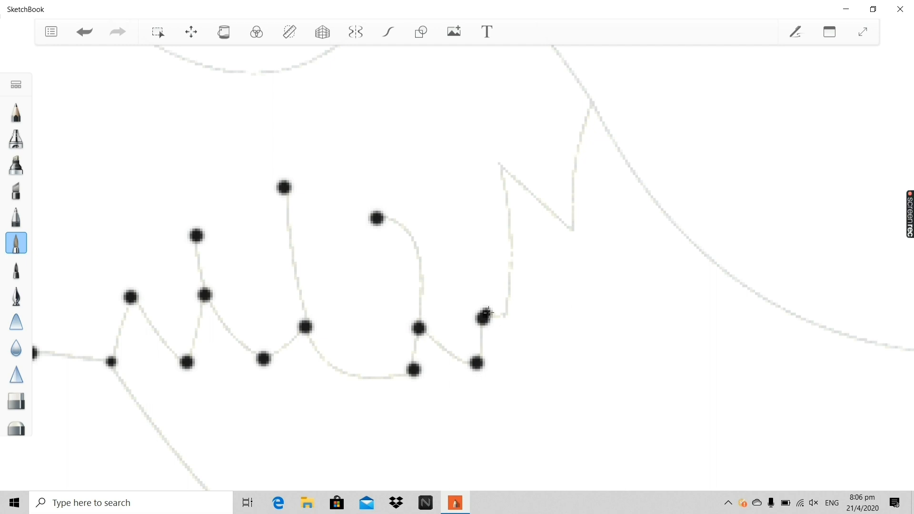
{"action": "scroll", "coordinate": [556, 267], "scroll_direction": "up", "scroll_amount": 5}
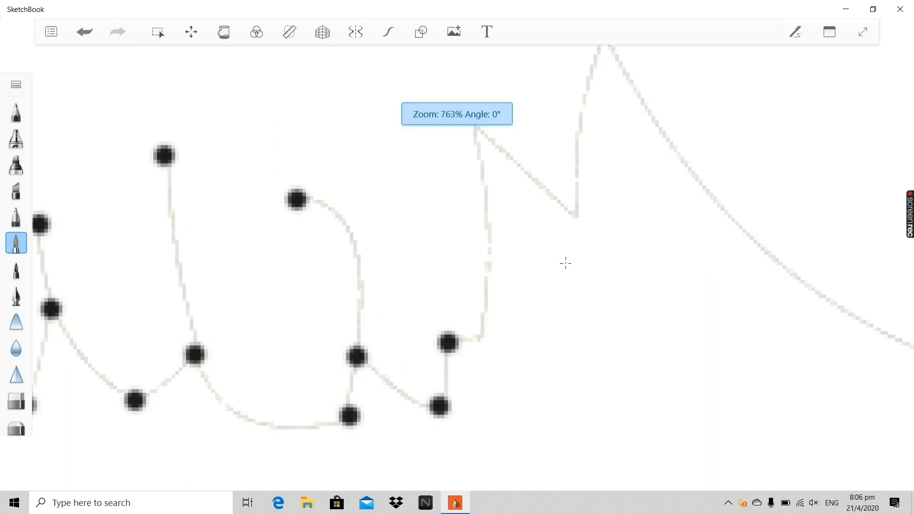
{"action": "scroll", "coordinate": [432, 217], "scroll_direction": "down", "scroll_amount": 4}
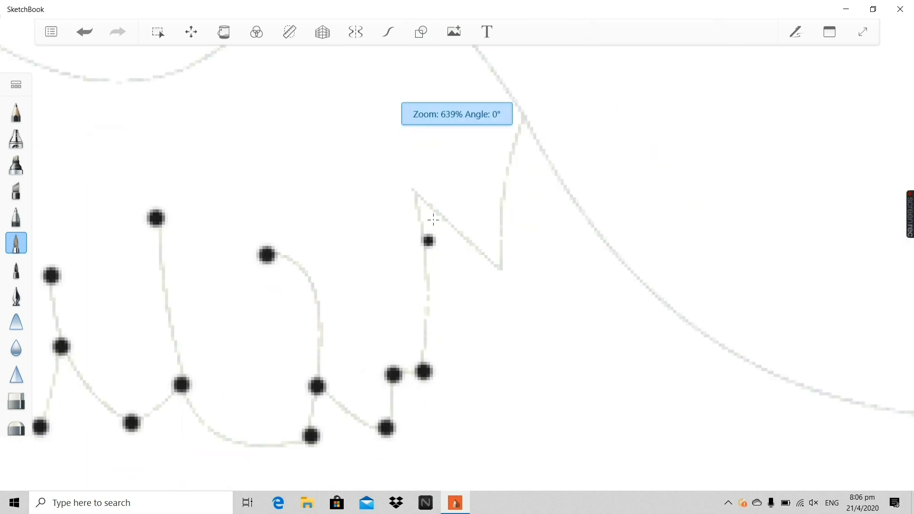
Paint black dots on the last chest feather's peak and on the low point of the notch beside it.
{"action": "scroll", "coordinate": [418, 184], "scroll_direction": "up", "scroll_amount": 3}
{"action": "left_click", "coordinate": [415, 196]}
{"action": "scroll", "coordinate": [415, 196], "scroll_direction": "down", "scroll_amount": 4}
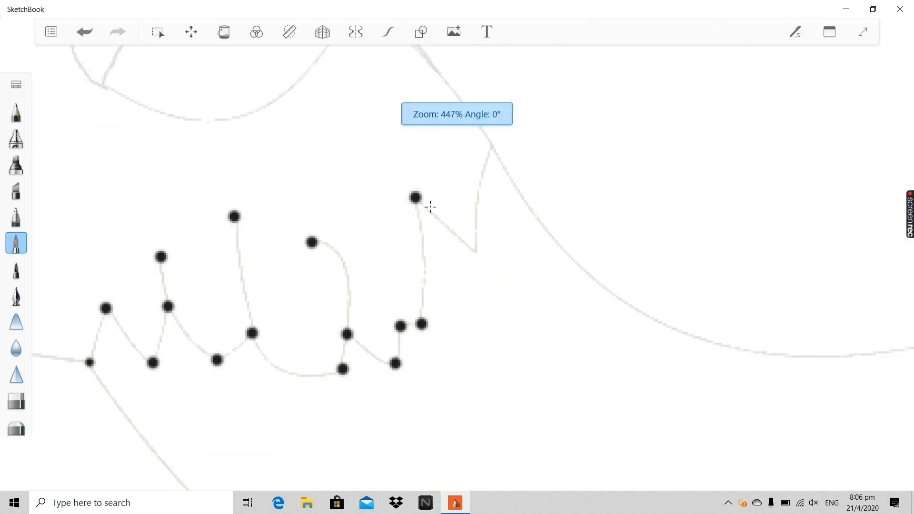
{"action": "left_click", "coordinate": [471, 232]}
{"action": "scroll", "coordinate": [392, 333], "scroll_direction": "up", "scroll_amount": 3}
{"action": "scroll", "coordinate": [392, 334], "scroll_direction": "up", "scroll_amount": 6}
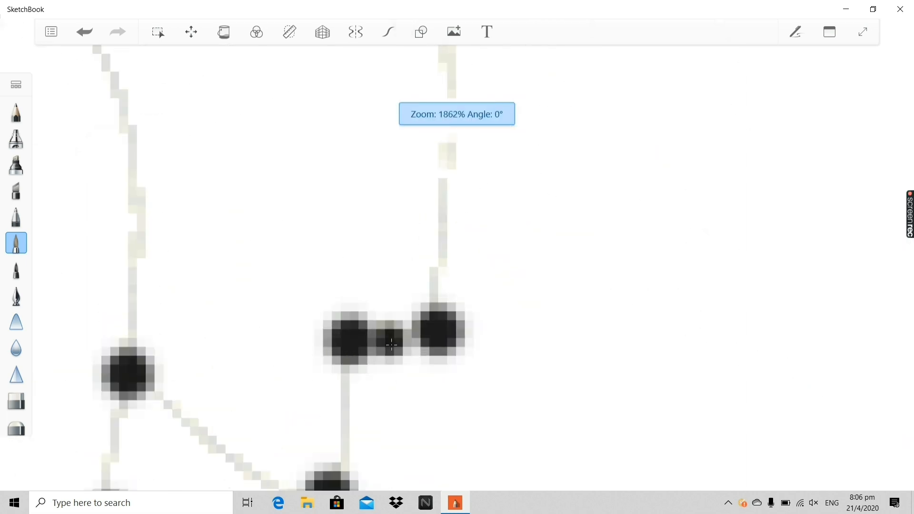
{"action": "scroll", "coordinate": [441, 332], "scroll_direction": "down", "scroll_amount": 5}
{"action": "scroll", "coordinate": [440, 328], "scroll_direction": "down", "scroll_amount": 2}
{"action": "scroll", "coordinate": [467, 157], "scroll_direction": "up", "scroll_amount": 5}
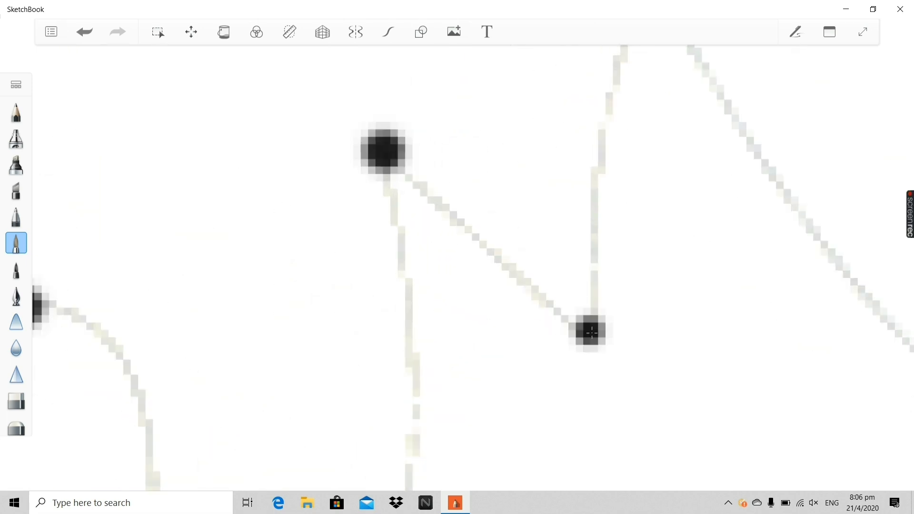
{"action": "left_click", "coordinate": [589, 330]}
Paint a black dot where the last chest feather line meets the long wing line.
{"action": "scroll", "coordinate": [587, 328], "scroll_direction": "down", "scroll_amount": 6}
{"action": "scroll", "coordinate": [589, 255], "scroll_direction": "up", "scroll_amount": 6}
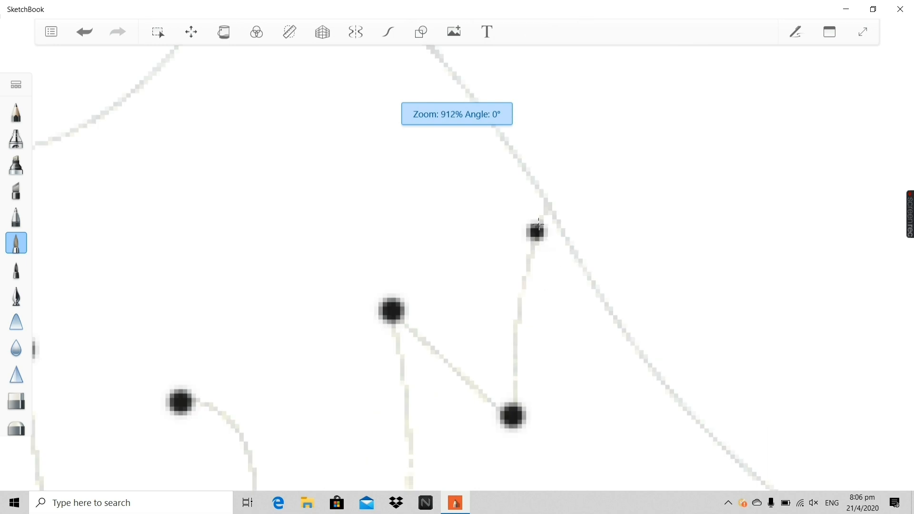
{"action": "left_click", "coordinate": [548, 208]}
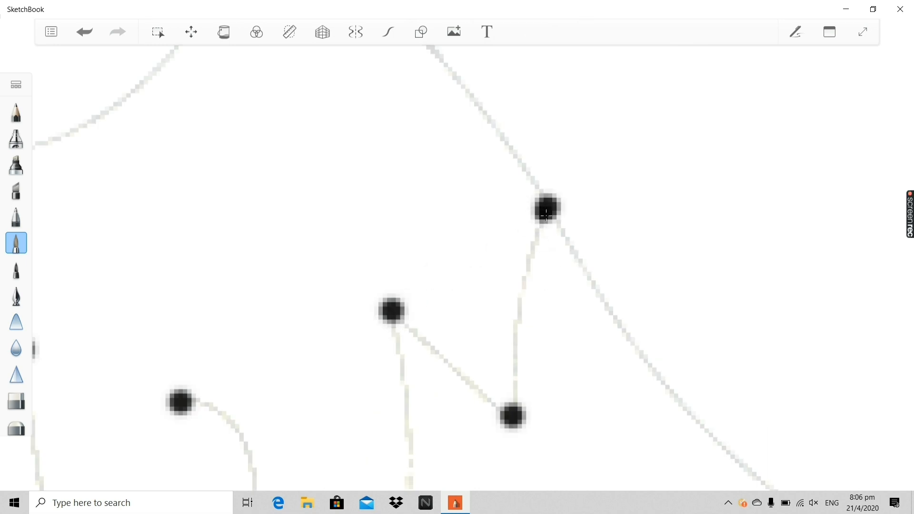
{"action": "left_click", "coordinate": [506, 226]}
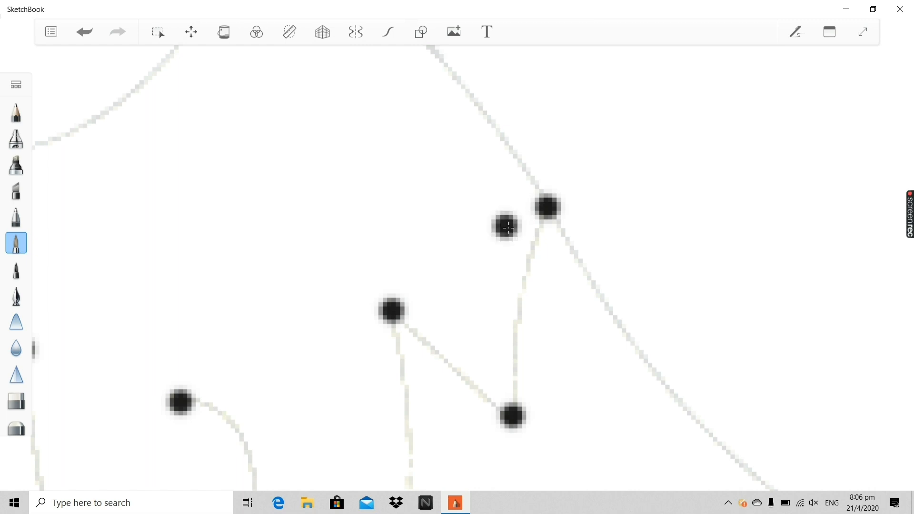
{"action": "left_click", "coordinate": [87, 31]}
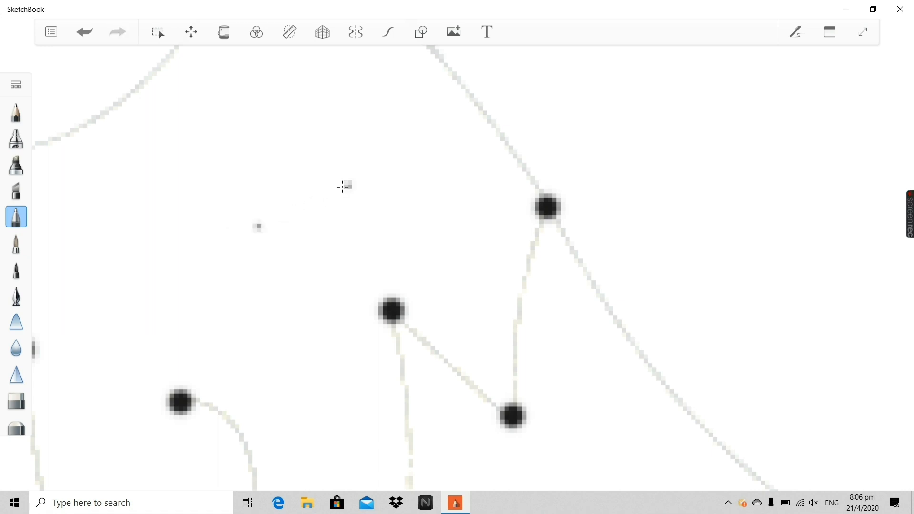
{"action": "left_click", "coordinate": [85, 32]}
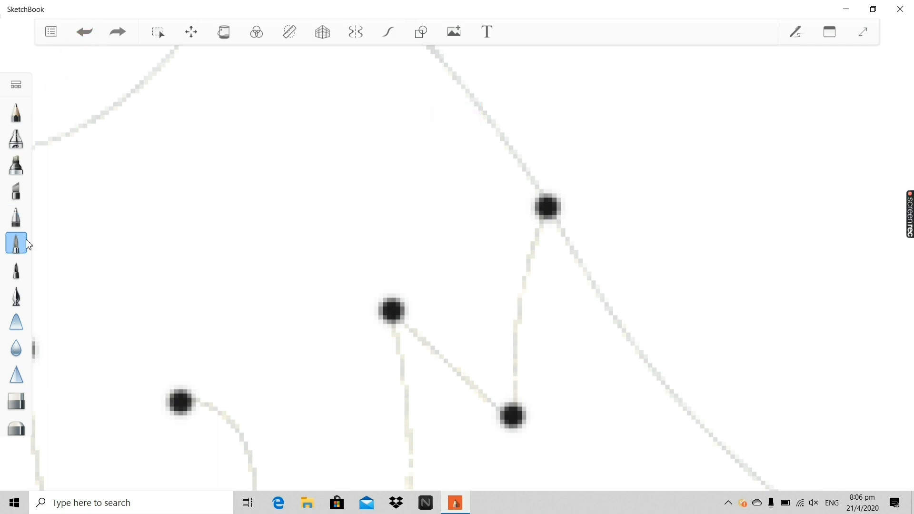
Examine the whole bird outline, the dotted chest and the beak and head area for points that still lack dots.
{"action": "scroll", "coordinate": [356, 211], "scroll_direction": "down", "scroll_amount": 2}
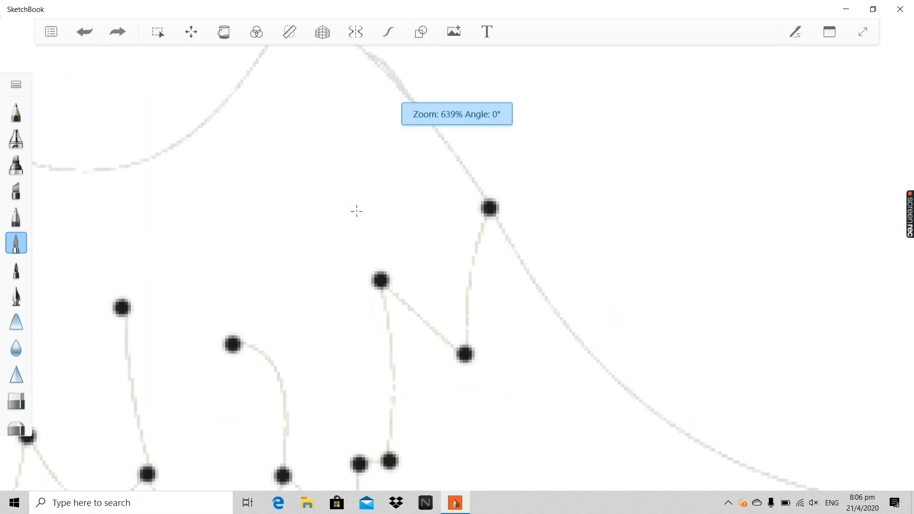
{"action": "scroll", "coordinate": [356, 211], "scroll_direction": "down", "scroll_amount": 3}
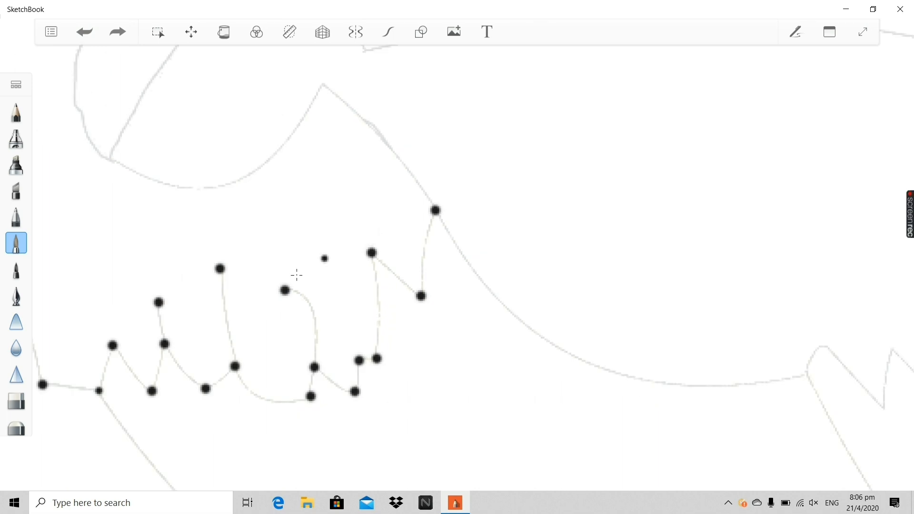
{"action": "scroll", "coordinate": [296, 275], "scroll_direction": "down", "scroll_amount": 5}
{"action": "scroll", "coordinate": [57, 143], "scroll_direction": "down", "scroll_amount": 1}
{"action": "scroll", "coordinate": [67, 157], "scroll_direction": "up", "scroll_amount": 4}
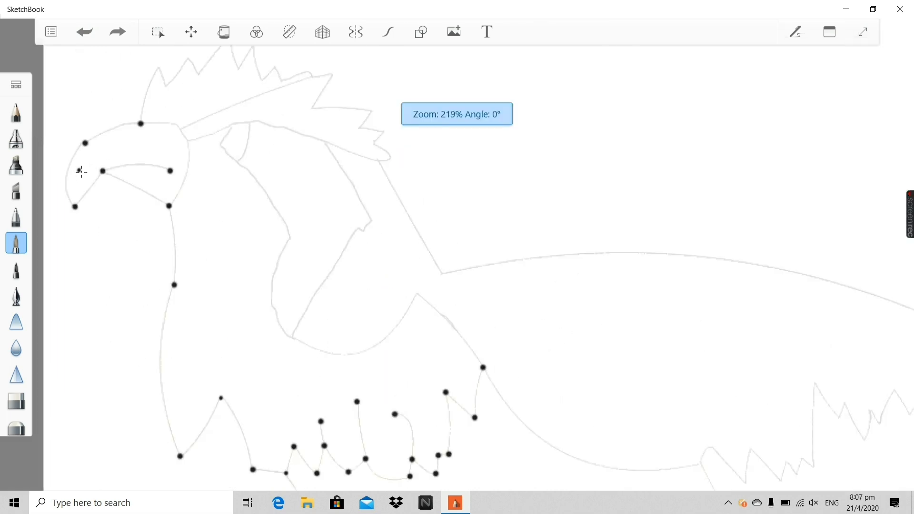
{"action": "scroll", "coordinate": [81, 171], "scroll_direction": "down", "scroll_amount": 4}
{"action": "scroll", "coordinate": [98, 229], "scroll_direction": "up", "scroll_amount": 5}
{"action": "scroll", "coordinate": [87, 125], "scroll_direction": "down", "scroll_amount": 3}
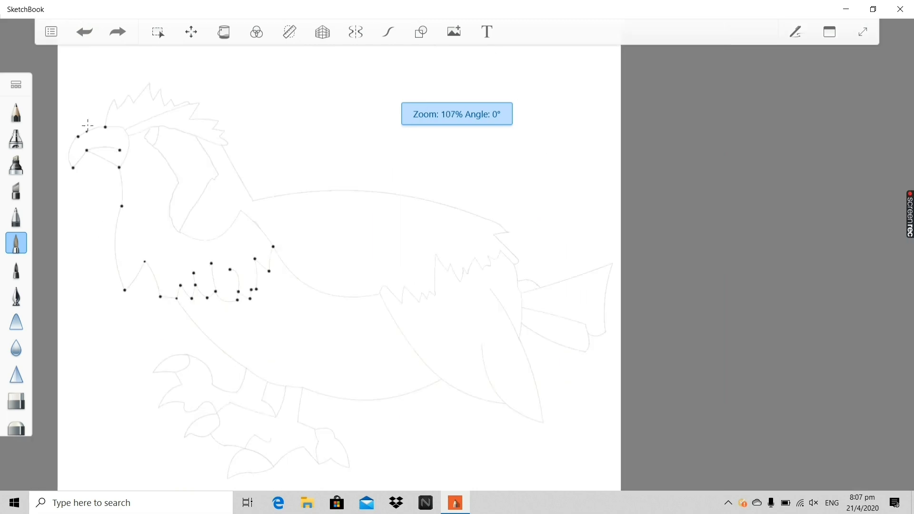
{"action": "scroll", "coordinate": [87, 126], "scroll_direction": "up", "scroll_amount": 3}
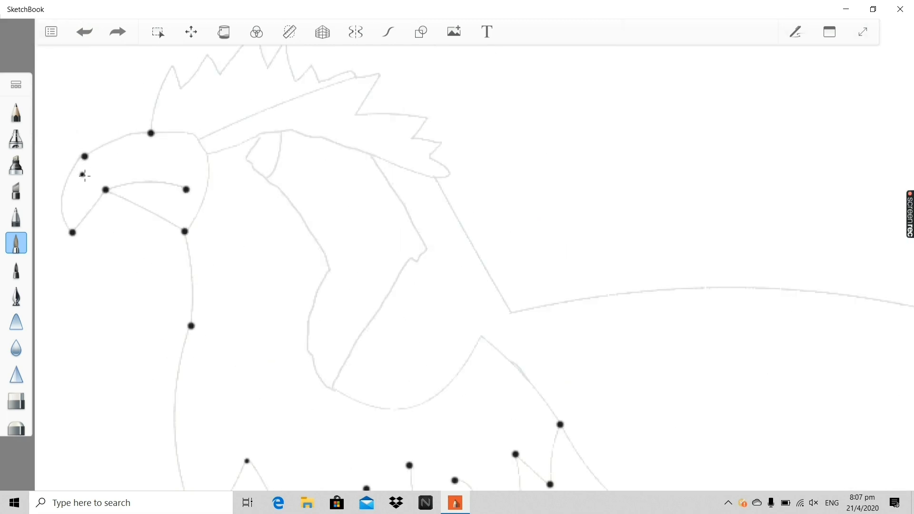
{"action": "scroll", "coordinate": [85, 169], "scroll_direction": "down", "scroll_amount": 5}
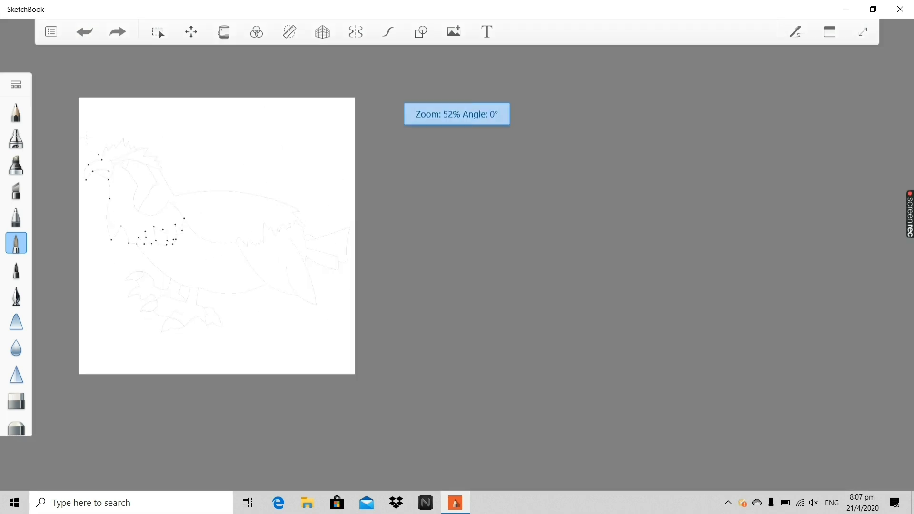
{"action": "scroll", "coordinate": [84, 162], "scroll_direction": "up", "scroll_amount": 5}
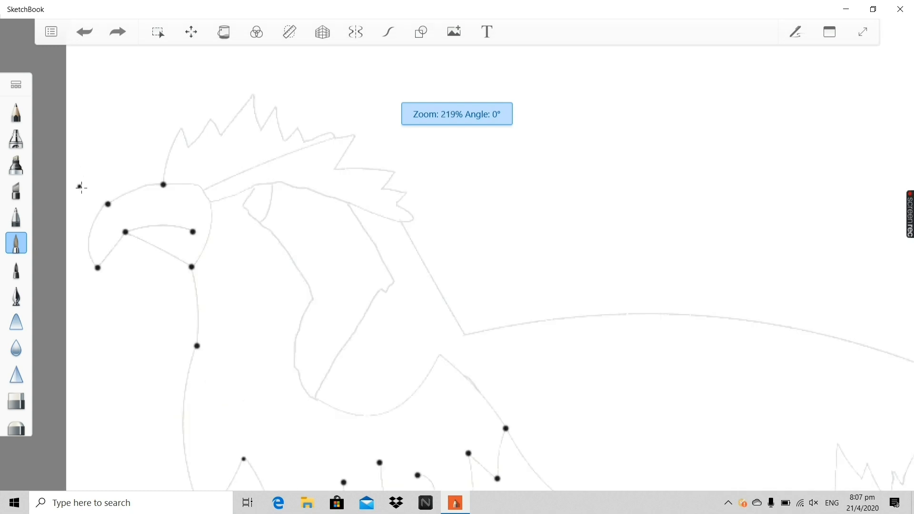
{"action": "scroll", "coordinate": [81, 187], "scroll_direction": "up", "scroll_amount": 3}
{"action": "scroll", "coordinate": [115, 226], "scroll_direction": "down", "scroll_amount": 2}
{"action": "scroll", "coordinate": [113, 222], "scroll_direction": "up", "scroll_amount": 2}
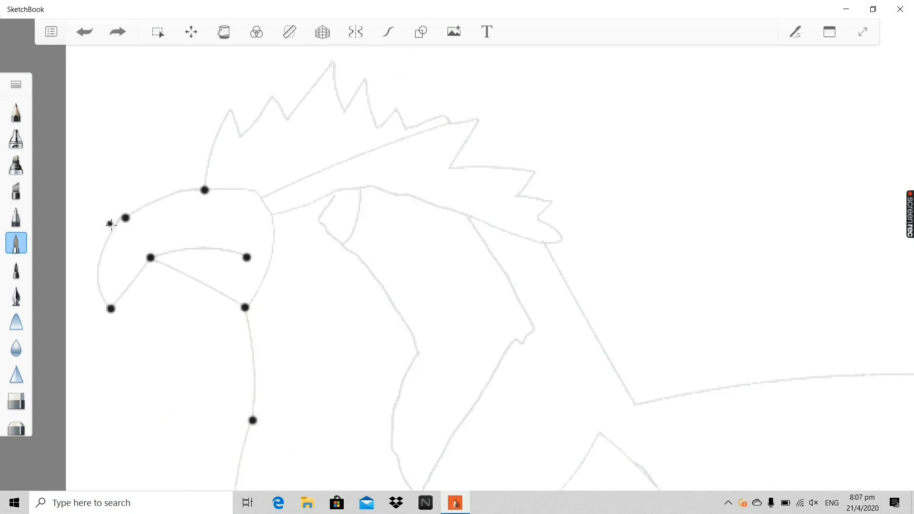
{"action": "scroll", "coordinate": [129, 247], "scroll_direction": "down", "scroll_amount": 6}
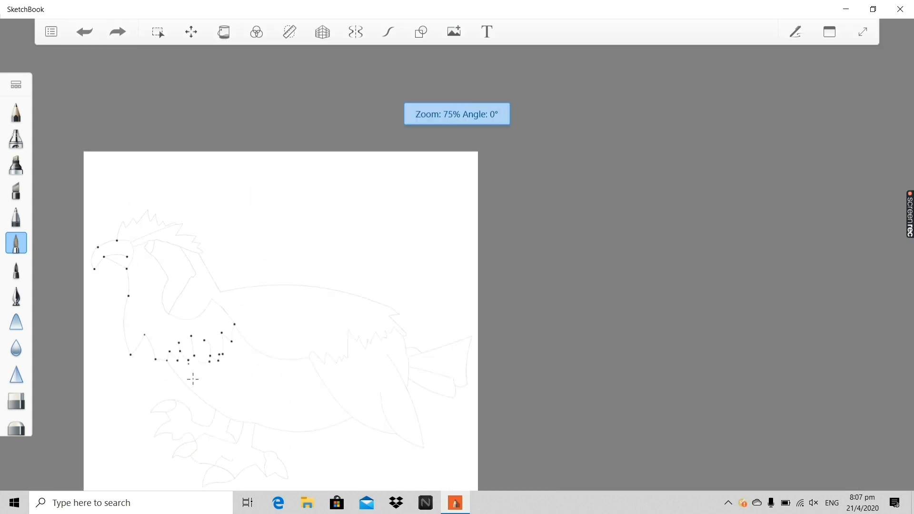
Examine the neck curve, the shoulder peak and the start of the back line for the next points to mark.
{"action": "scroll", "coordinate": [122, 334], "scroll_direction": "up", "scroll_amount": 2}
{"action": "scroll", "coordinate": [122, 334], "scroll_direction": "down", "scroll_amount": 1}
{"action": "scroll", "coordinate": [74, 271], "scroll_direction": "up", "scroll_amount": 3}
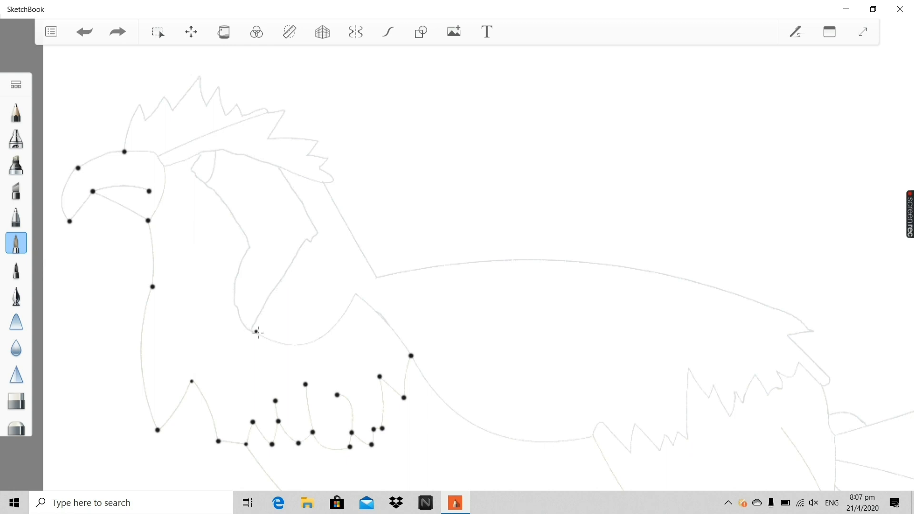
{"action": "scroll", "coordinate": [257, 333], "scroll_direction": "down", "scroll_amount": 1}
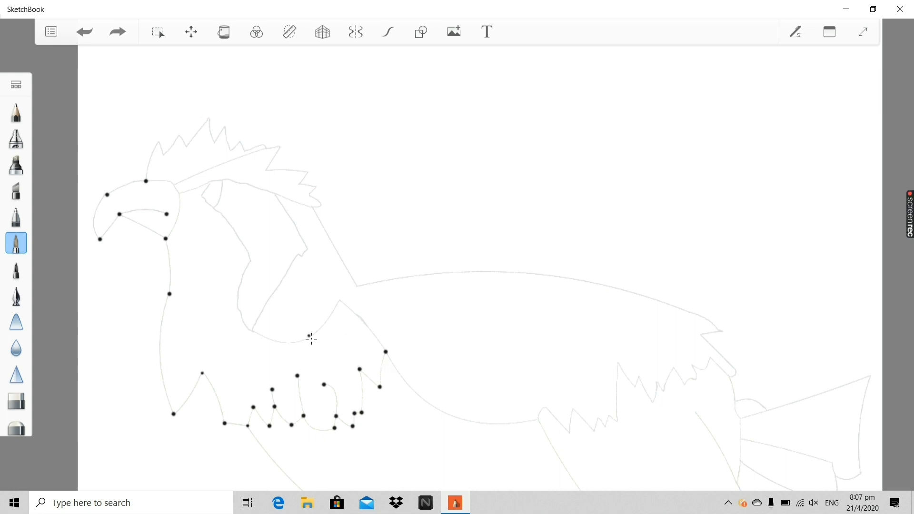
{"action": "scroll", "coordinate": [346, 326], "scroll_direction": "up", "scroll_amount": 10}
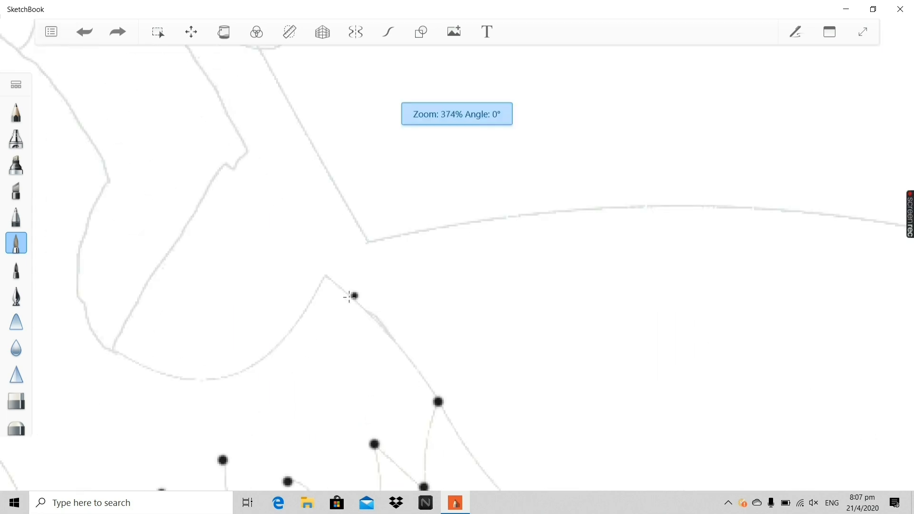
{"action": "scroll", "coordinate": [369, 328], "scroll_direction": "down", "scroll_amount": 11}
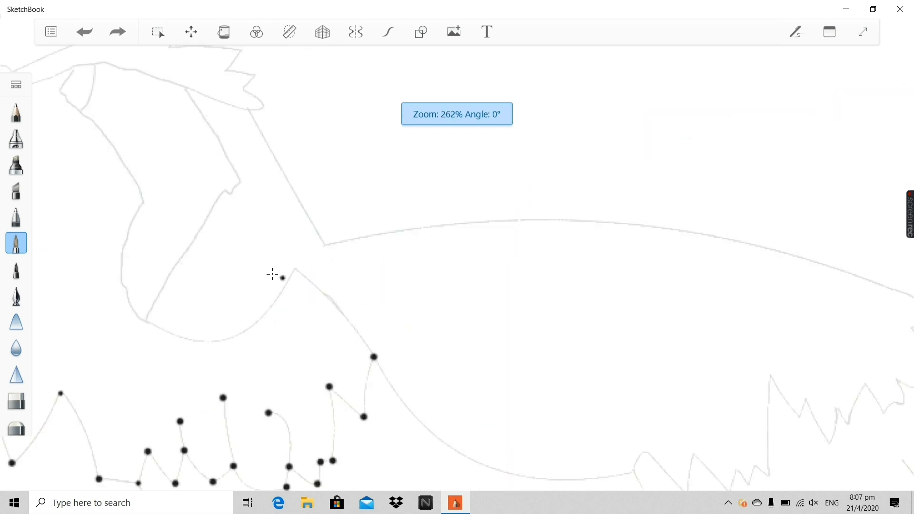
{"action": "scroll", "coordinate": [253, 255], "scroll_direction": "up", "scroll_amount": 13}
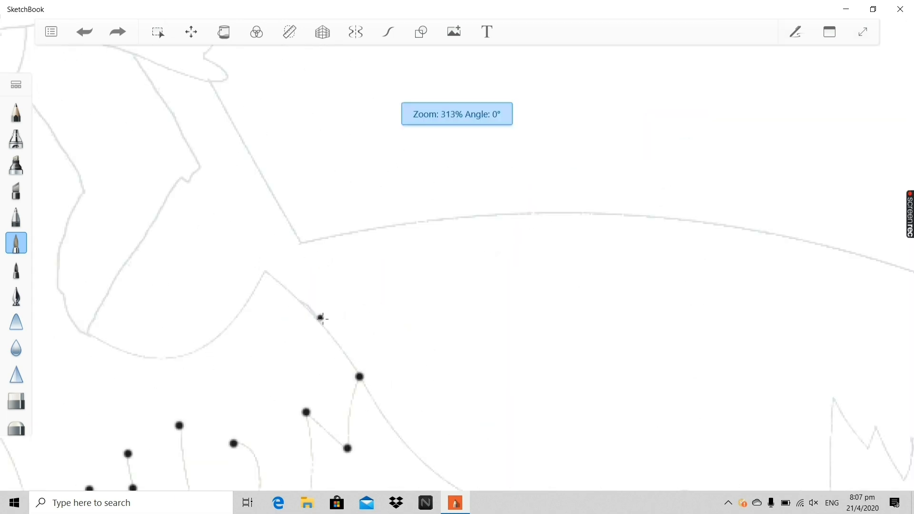
{"action": "scroll", "coordinate": [333, 371], "scroll_direction": "down", "scroll_amount": 12}
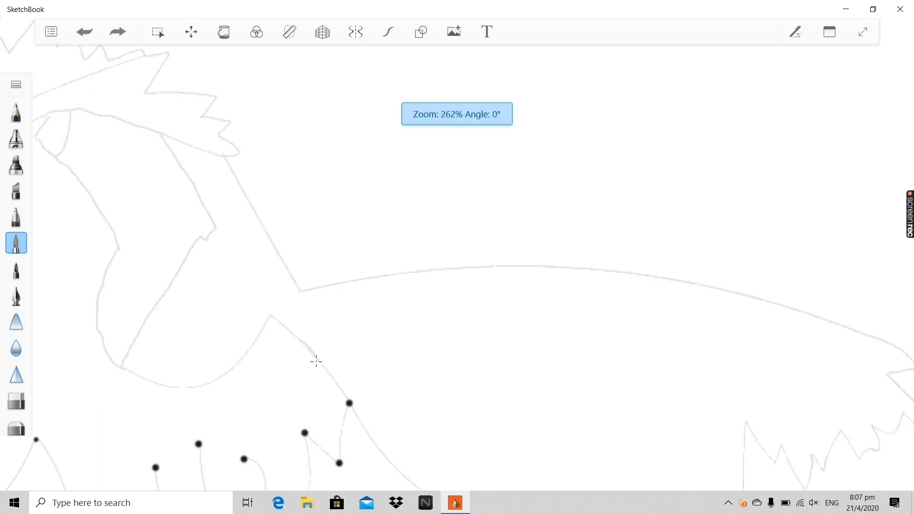
Paint black dots on the shoulder peak, the neck patch's lower tip and the bend in the patch's front edge.
{"action": "scroll", "coordinate": [301, 376], "scroll_direction": "up", "scroll_amount": 2}
{"action": "scroll", "coordinate": [295, 357], "scroll_direction": "up", "scroll_amount": 2}
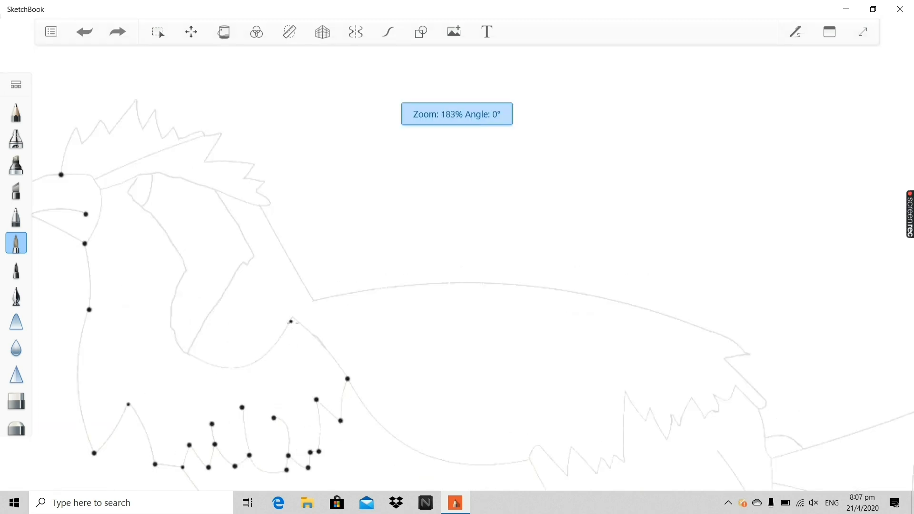
{"action": "left_click", "coordinate": [292, 319]}
{"action": "scroll", "coordinate": [293, 323], "scroll_direction": "up", "scroll_amount": 4}
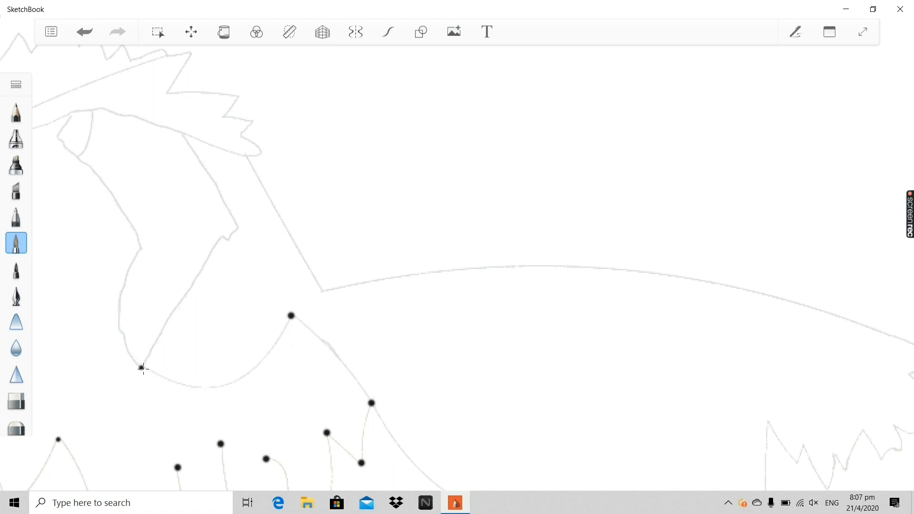
{"action": "scroll", "coordinate": [95, 360], "scroll_direction": "up", "scroll_amount": 6}
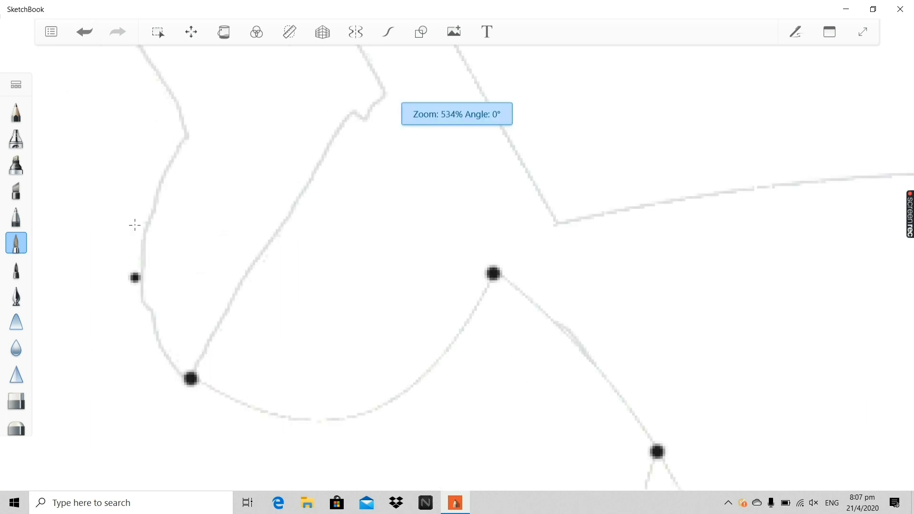
{"action": "left_click", "coordinate": [188, 136]}
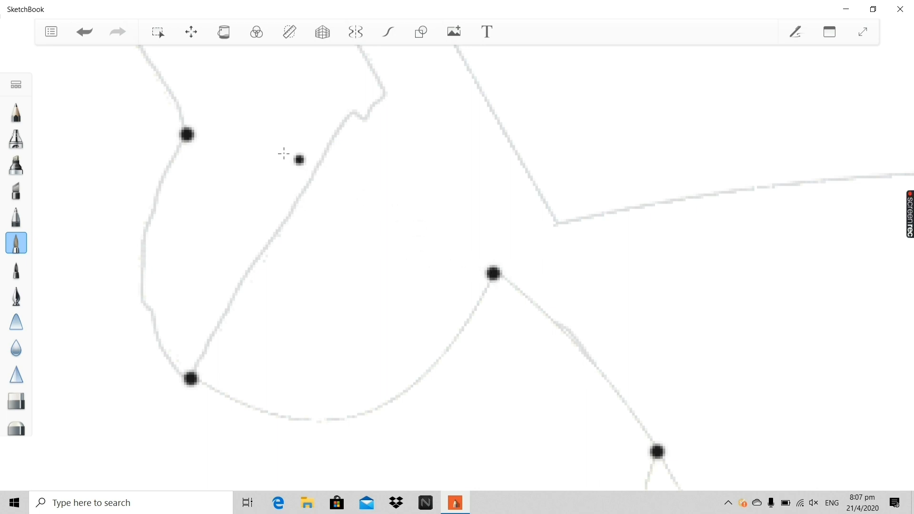
Lay the curved ruler nearly straight across the neck patch, running from its front bend past the shoulder peak.
{"action": "left_click", "coordinate": [287, 32]}
{"action": "left_click", "coordinate": [456, 60]}
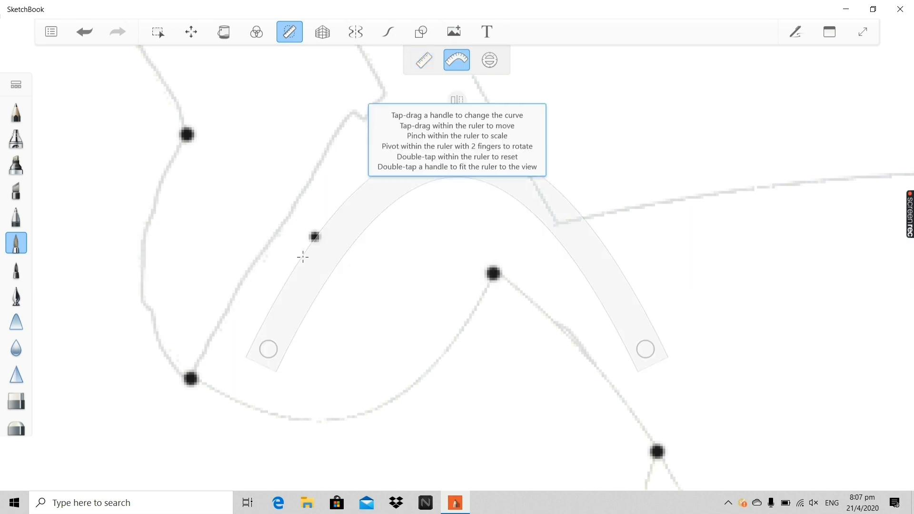
{"action": "left_click_drag", "start_coordinate": [278, 343], "coordinate": [179, 108]}
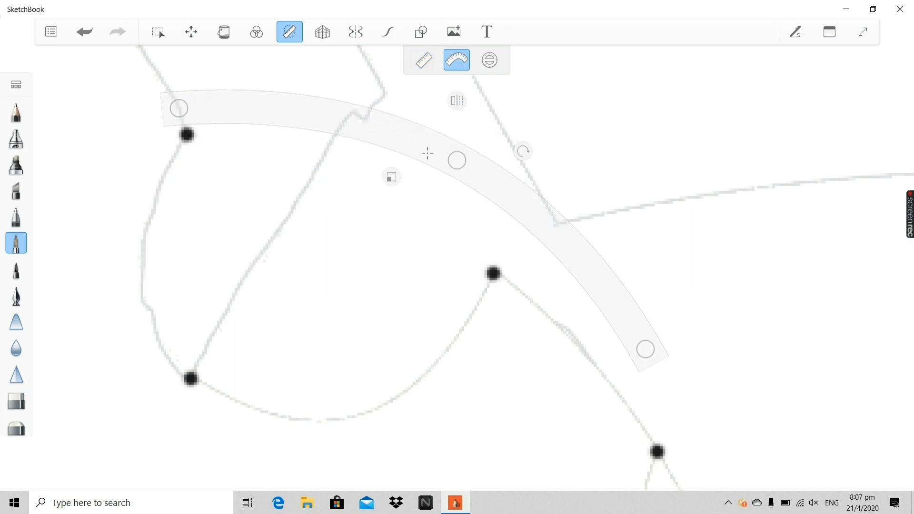
{"action": "left_click_drag", "start_coordinate": [460, 168], "coordinate": [435, 224]}
{"action": "left_click_drag", "start_coordinate": [601, 333], "coordinate": [602, 386]}
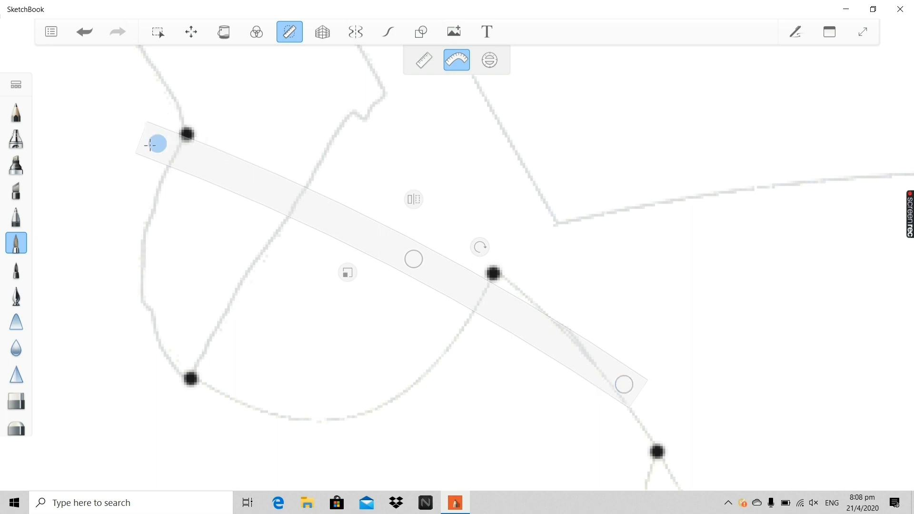
{"action": "left_click_drag", "start_coordinate": [158, 144], "coordinate": [172, 120]}
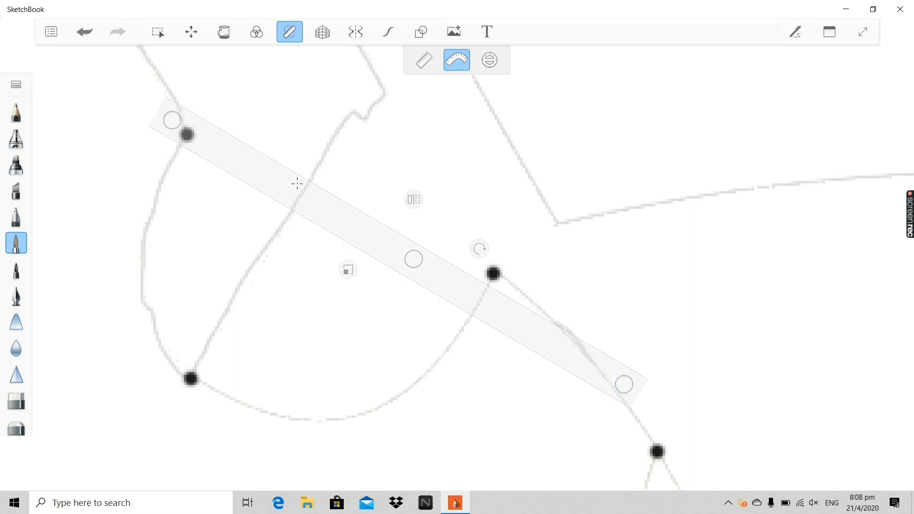
{"action": "left_click_drag", "start_coordinate": [296, 184], "coordinate": [297, 180]}
{"action": "left_click_drag", "start_coordinate": [174, 109], "coordinate": [172, 94]}
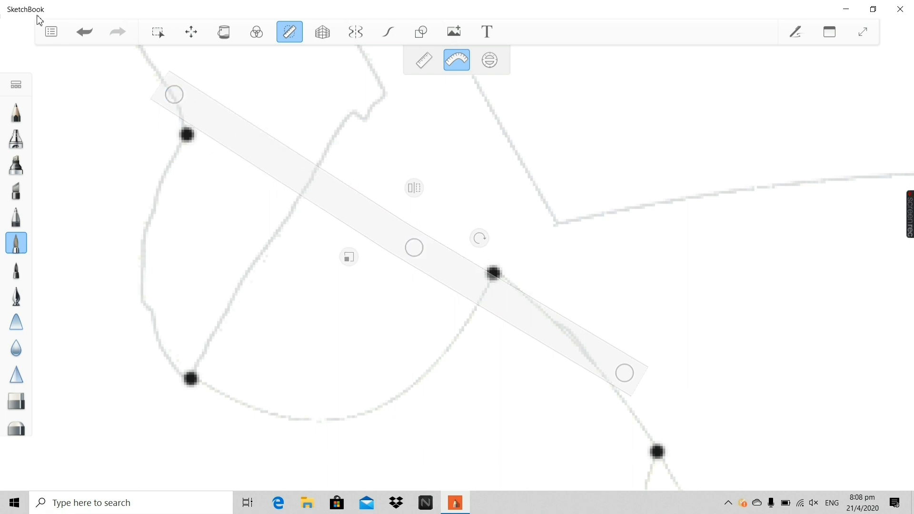
Replace the dot at the neck patch's front bend with one painted along the ruler's edge, and hide the ruler.
{"action": "left_click", "coordinate": [74, 35]}
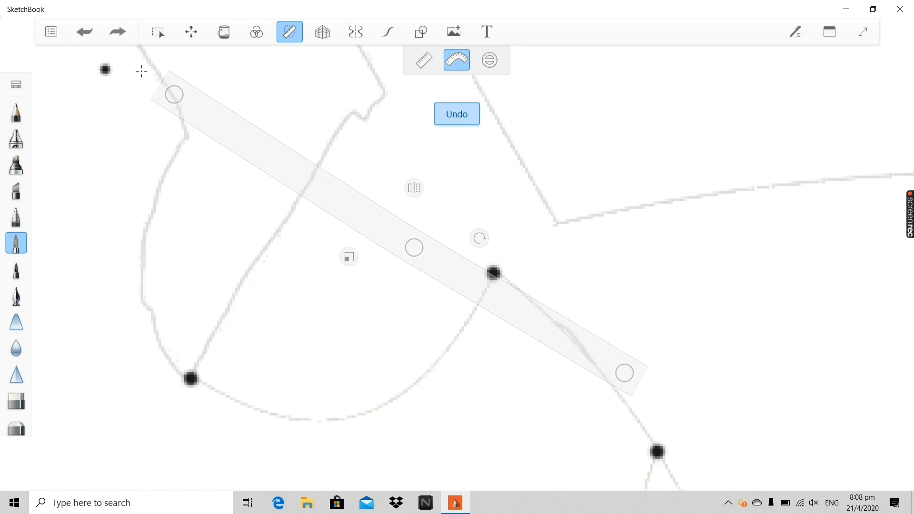
{"action": "left_click", "coordinate": [218, 99]}
{"action": "scroll", "coordinate": [170, 188], "scroll_direction": "down", "scroll_amount": 5}
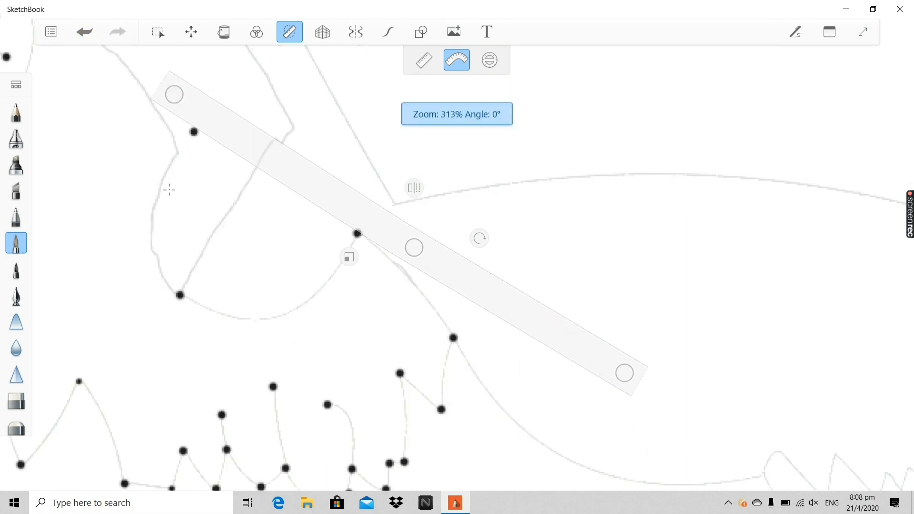
{"action": "left_click", "coordinate": [283, 37]}
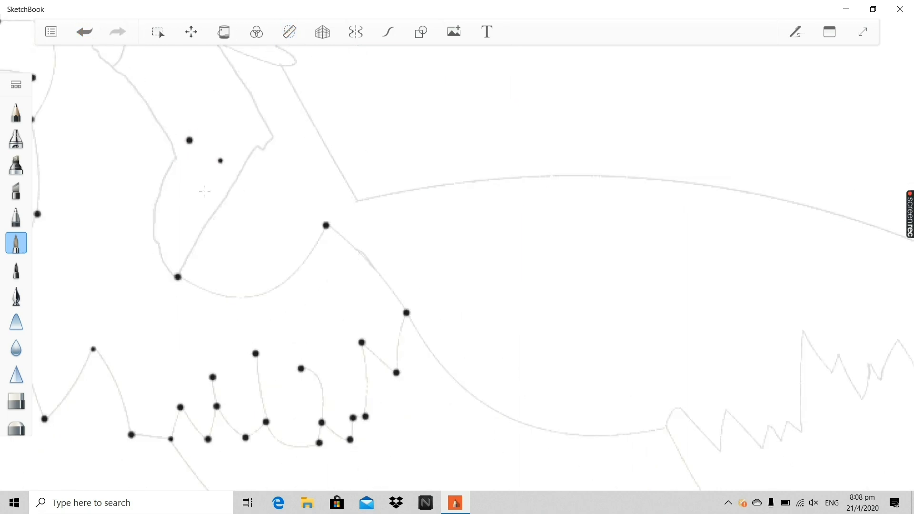
Paint black dots near the front corner and the top corner of the neck patch's narrow upper end.
{"action": "scroll", "coordinate": [161, 192], "scroll_direction": "up", "scroll_amount": 3}
{"action": "scroll", "coordinate": [121, 98], "scroll_direction": "up", "scroll_amount": 3}
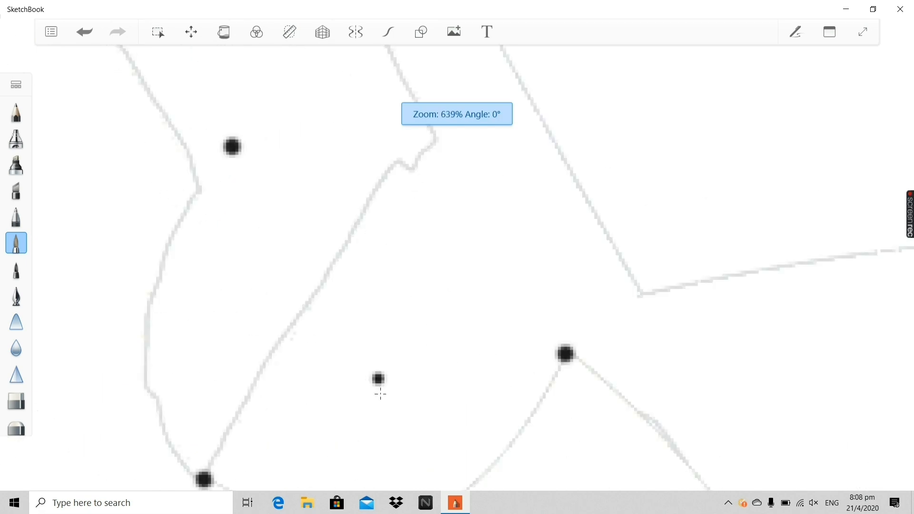
{"action": "scroll", "coordinate": [171, 98], "scroll_direction": "down", "scroll_amount": 6}
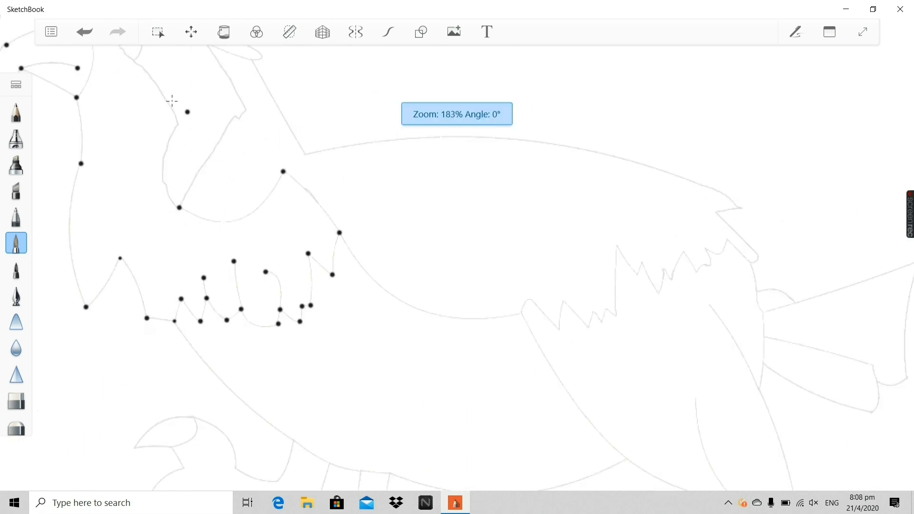
{"action": "scroll", "coordinate": [185, 122], "scroll_direction": "up", "scroll_amount": 8}
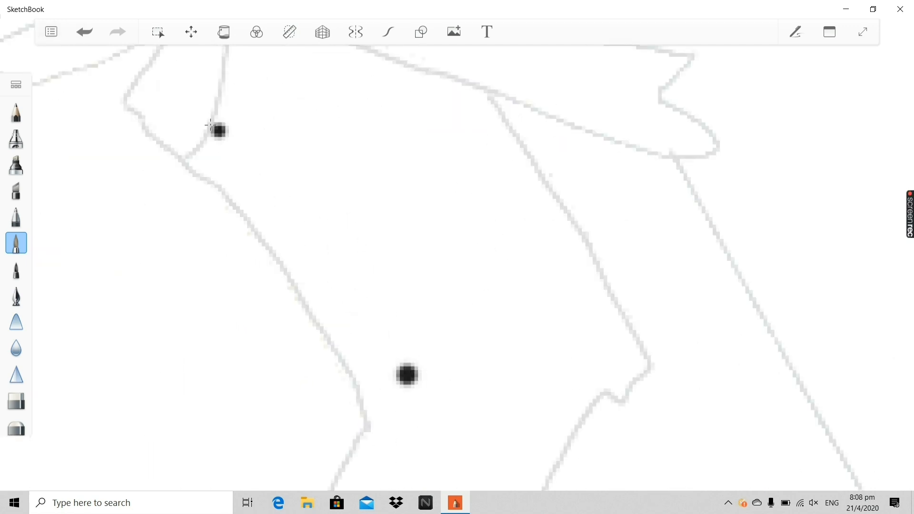
{"action": "scroll", "coordinate": [138, 86], "scroll_direction": "down", "scroll_amount": 4}
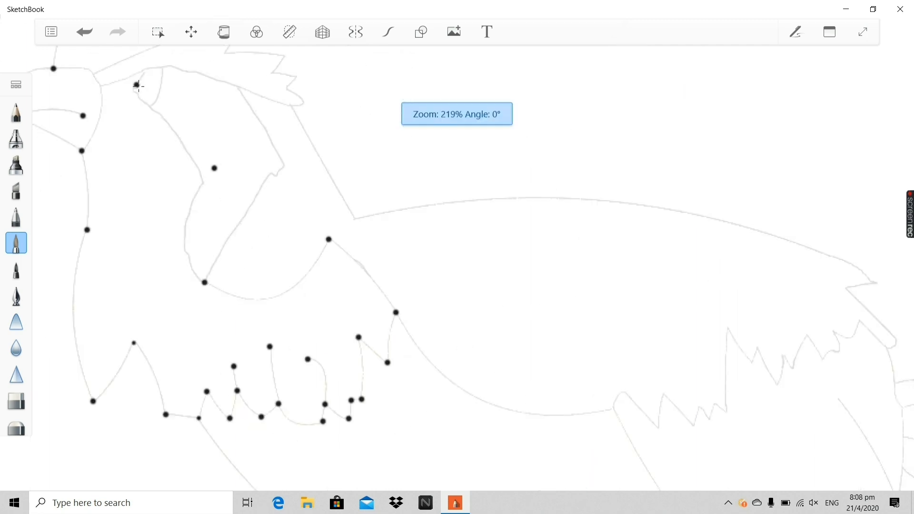
{"action": "scroll", "coordinate": [150, 74], "scroll_direction": "up", "scroll_amount": 6}
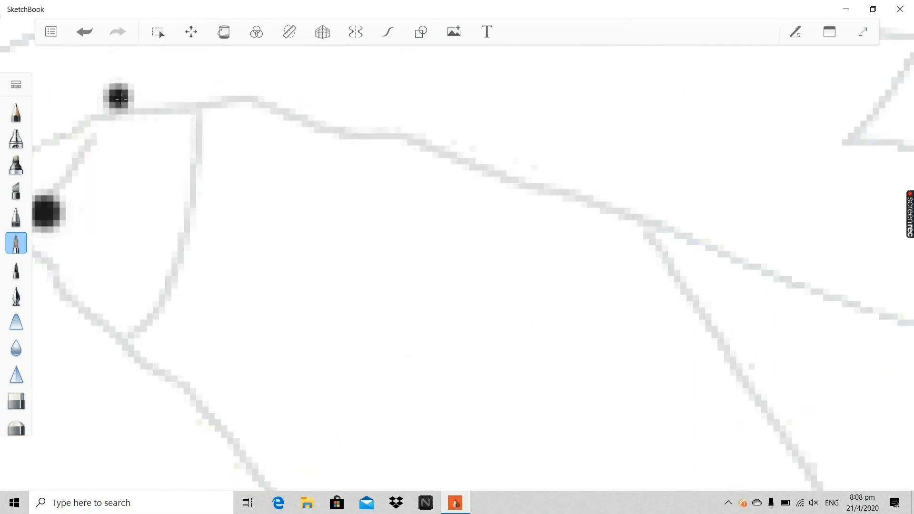
{"action": "scroll", "coordinate": [84, 135], "scroll_direction": "down", "scroll_amount": 2}
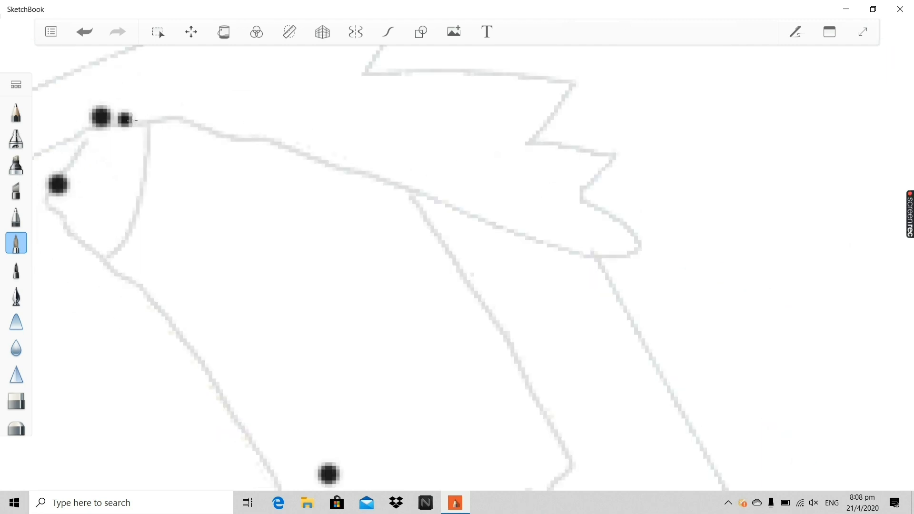
Paint black dots where the crest's lower line meets the neck patch's rear edge and the back-of-neck line.
{"action": "left_click", "coordinate": [413, 192]}
{"action": "scroll", "coordinate": [295, 157], "scroll_direction": "down", "scroll_amount": 5}
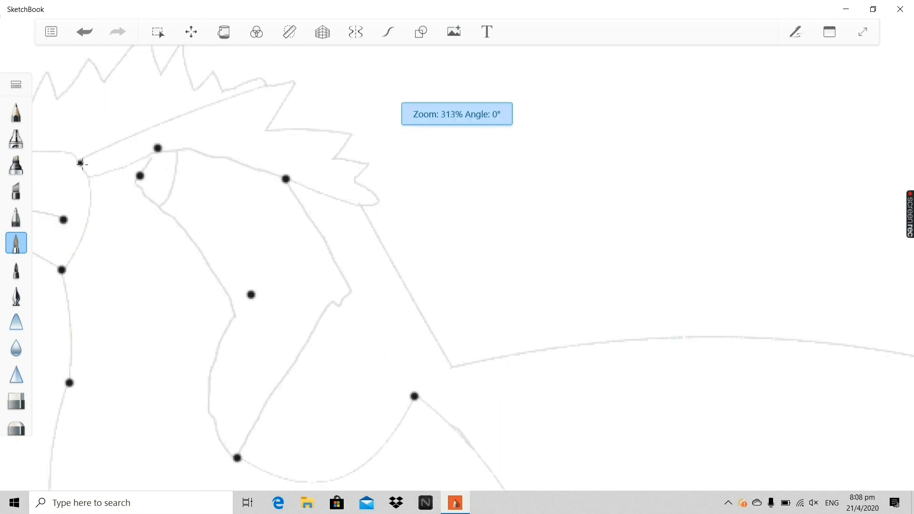
{"action": "scroll", "coordinate": [304, 147], "scroll_direction": "up", "scroll_amount": 5}
{"action": "scroll", "coordinate": [419, 171], "scroll_direction": "down", "scroll_amount": 2}
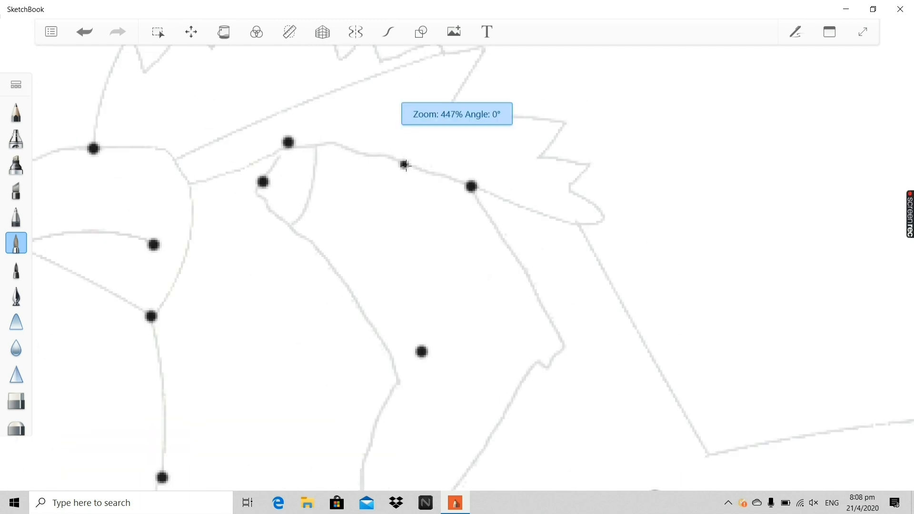
{"action": "scroll", "coordinate": [402, 163], "scroll_direction": "up", "scroll_amount": 4}
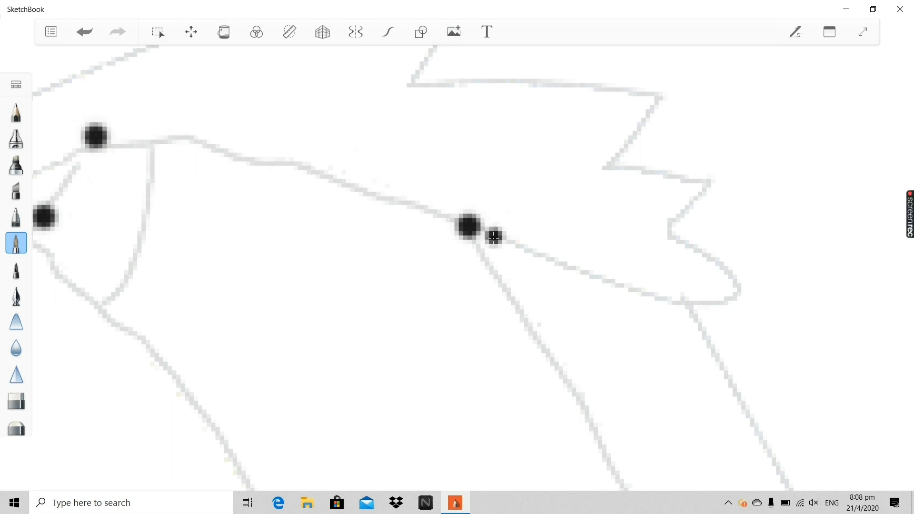
{"action": "left_click", "coordinate": [688, 305]}
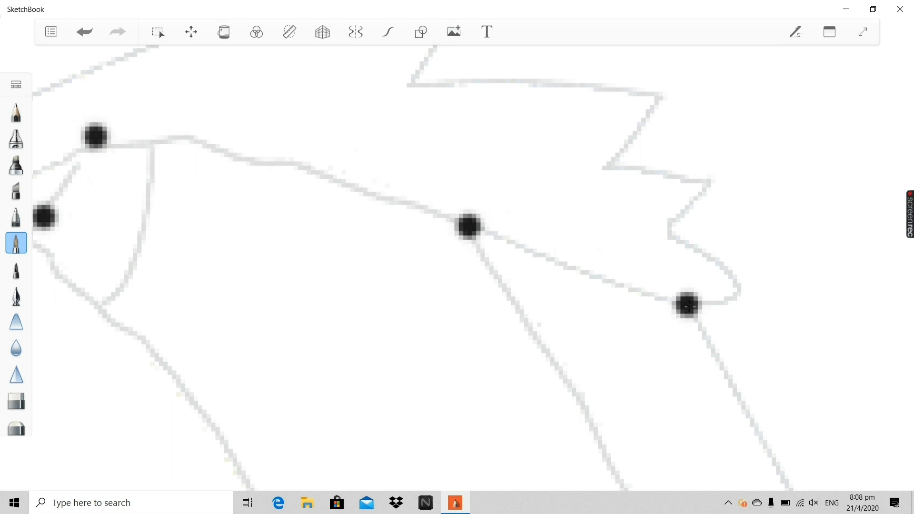
Examine the head, crest and neck outline for the next points that still lack dots.
{"action": "scroll", "coordinate": [357, 208], "scroll_direction": "down", "scroll_amount": 2}
{"action": "scroll", "coordinate": [562, 242], "scroll_direction": "up", "scroll_amount": 3}
{"action": "scroll", "coordinate": [286, 262], "scroll_direction": "down", "scroll_amount": 2}
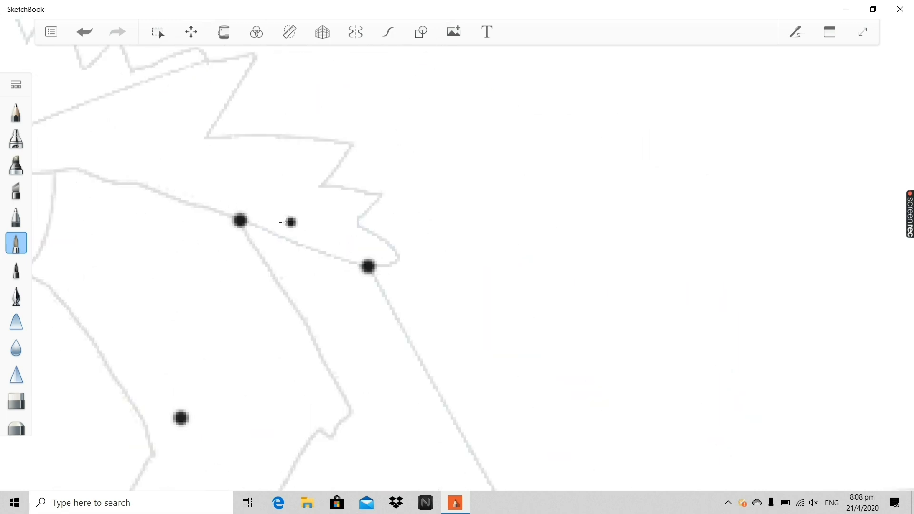
{"action": "scroll", "coordinate": [114, 210], "scroll_direction": "down", "scroll_amount": 3}
{"action": "scroll", "coordinate": [51, 178], "scroll_direction": "up", "scroll_amount": 5}
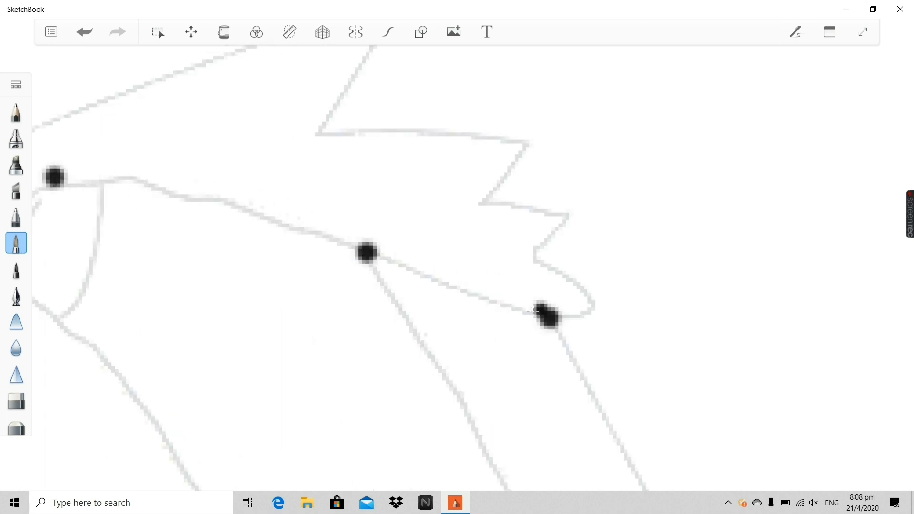
{"action": "scroll", "coordinate": [533, 311], "scroll_direction": "down", "scroll_amount": 6}
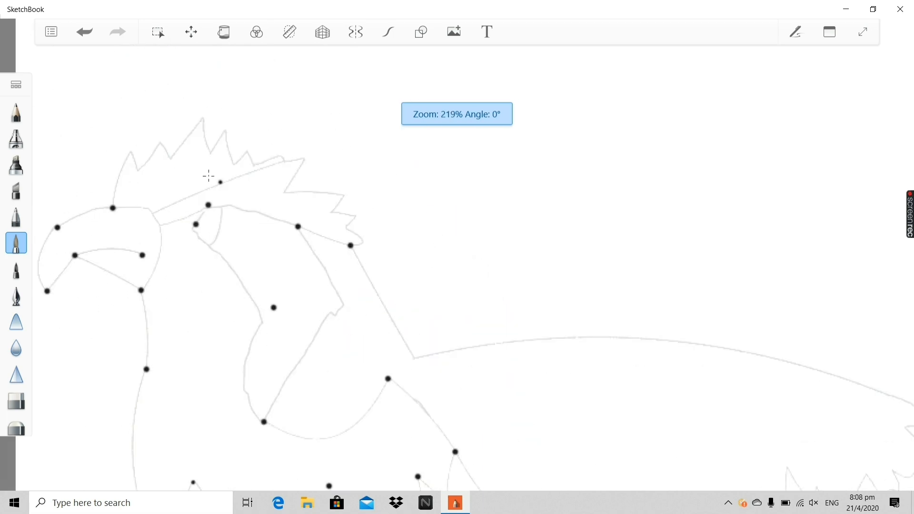
{"action": "scroll", "coordinate": [209, 176], "scroll_direction": "down", "scroll_amount": 1}
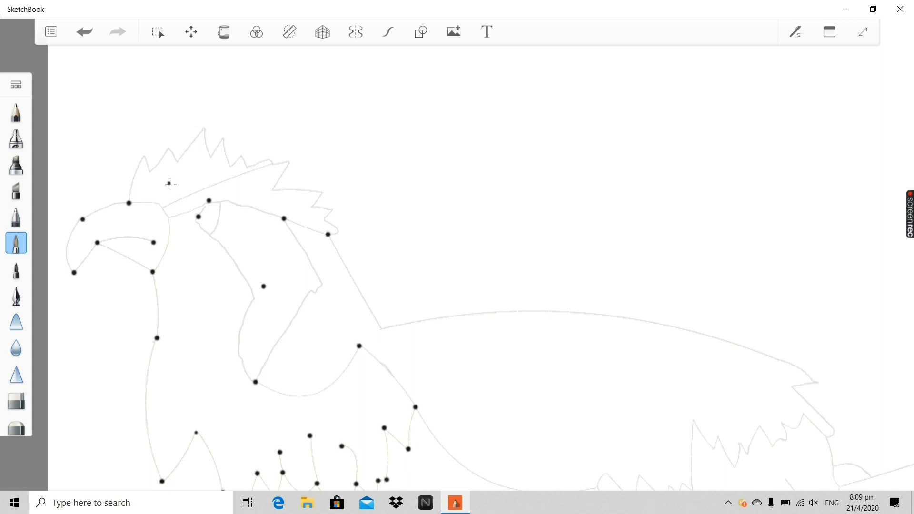
Paint a black dot on the rounded tip of the crest's lowest rear feather.
{"action": "scroll", "coordinate": [313, 204], "scroll_direction": "up", "scroll_amount": 5}
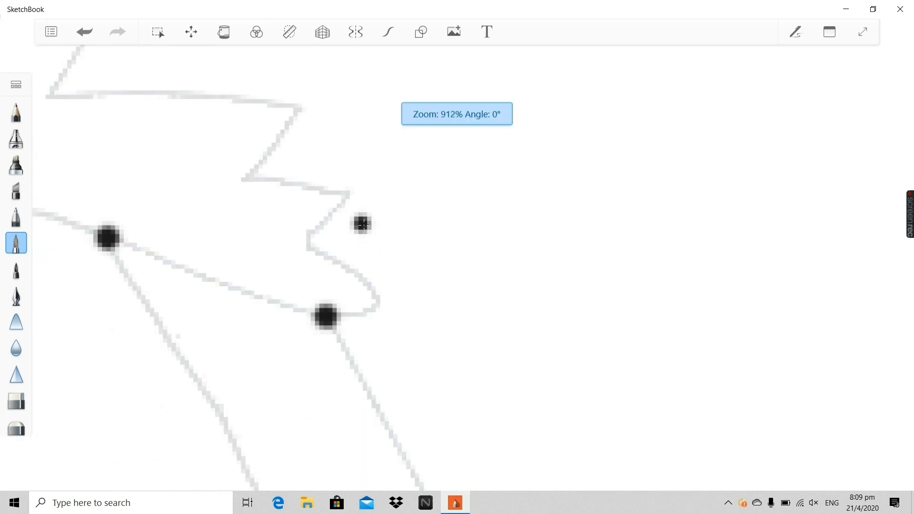
{"action": "scroll", "coordinate": [363, 224], "scroll_direction": "down", "scroll_amount": 2}
{"action": "scroll", "coordinate": [383, 221], "scroll_direction": "up", "scroll_amount": 8}
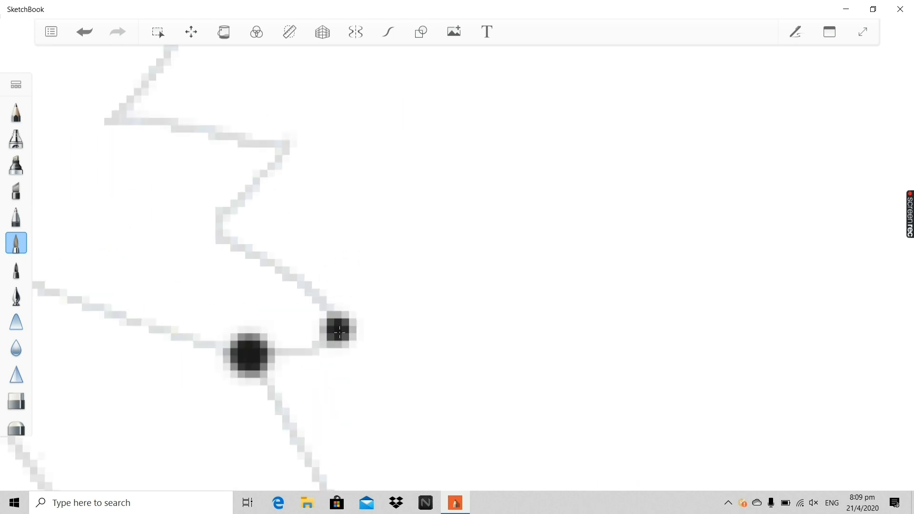
{"action": "scroll", "coordinate": [255, 346], "scroll_direction": "down", "scroll_amount": 1}
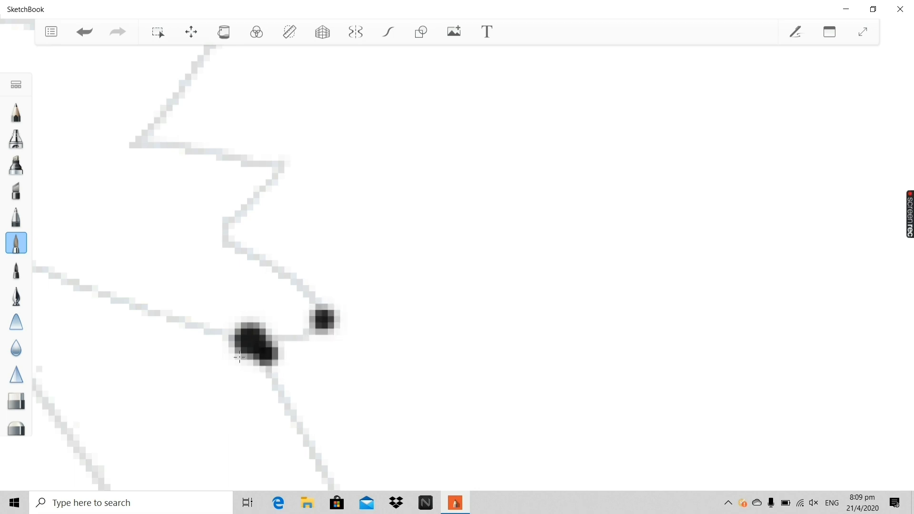
Paint black dots on the notch above the crest's lowest feather, the next feather point and the notch beyond it.
{"action": "left_click", "coordinate": [270, 168]}
{"action": "left_click", "coordinate": [148, 140]}
{"action": "scroll", "coordinate": [156, 148], "scroll_direction": "down", "scroll_amount": 1}
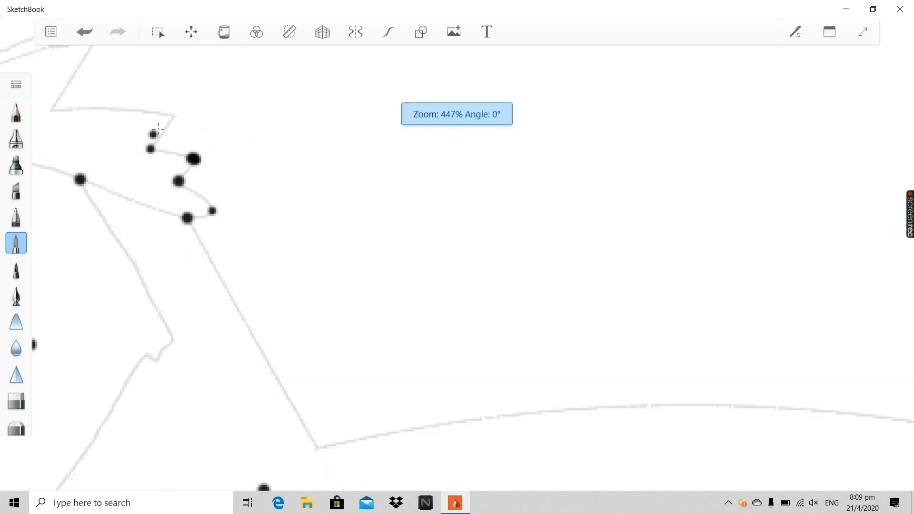
{"action": "scroll", "coordinate": [161, 122], "scroll_direction": "up", "scroll_amount": 1}
{"action": "scroll", "coordinate": [169, 147], "scroll_direction": "down", "scroll_amount": 1}
{"action": "scroll", "coordinate": [191, 250], "scroll_direction": "up", "scroll_amount": 1}
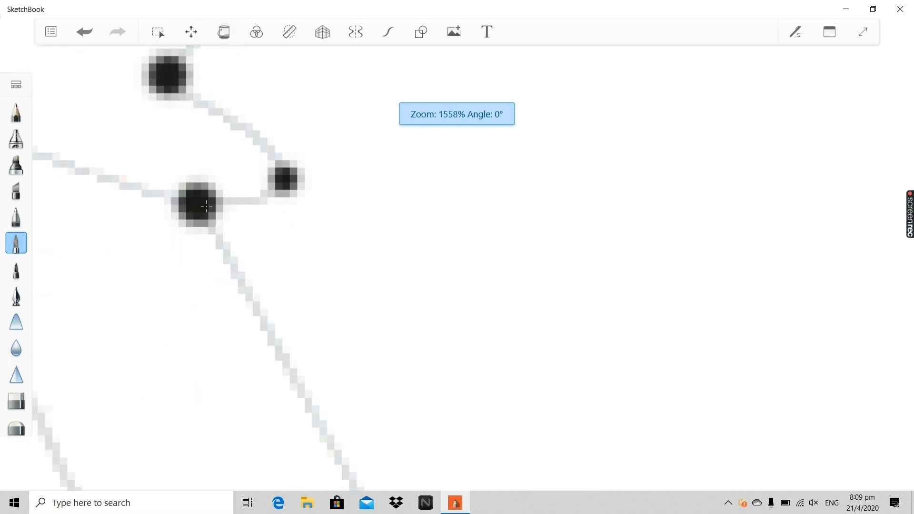
Paint black dots on the rear crest's third feather point from below and on the deep notch at its inner end.
{"action": "scroll", "coordinate": [171, 161], "scroll_direction": "down", "scroll_amount": 2}
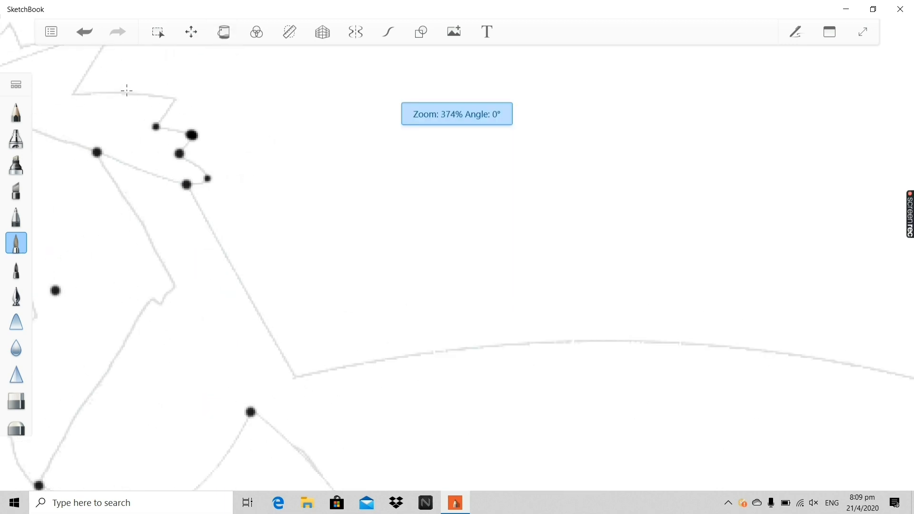
{"action": "scroll", "coordinate": [127, 90], "scroll_direction": "up", "scroll_amount": 2}
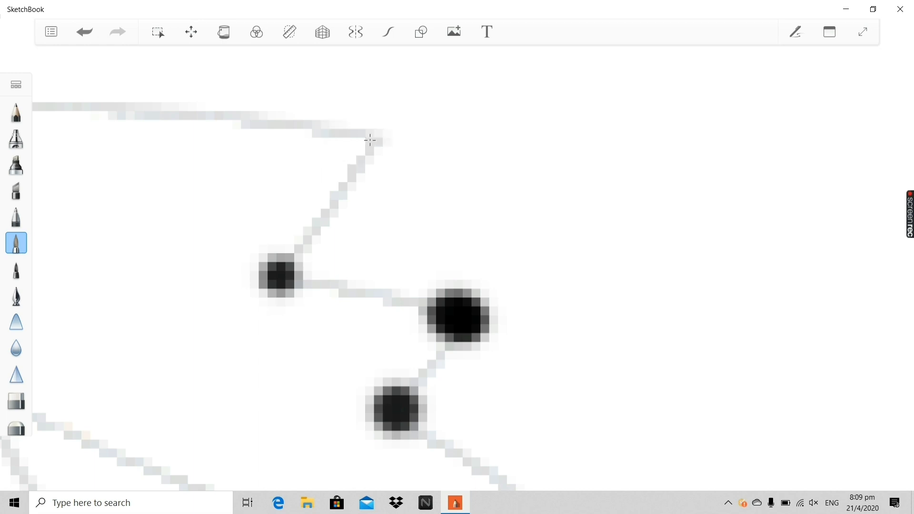
{"action": "left_click", "coordinate": [369, 139]}
{"action": "scroll", "coordinate": [261, 144], "scroll_direction": "down", "scroll_amount": 7}
{"action": "scroll", "coordinate": [133, 137], "scroll_direction": "up", "scroll_amount": 6}
{"action": "left_click", "coordinate": [141, 136]}
{"action": "scroll", "coordinate": [143, 134], "scroll_direction": "down", "scroll_amount": 2}
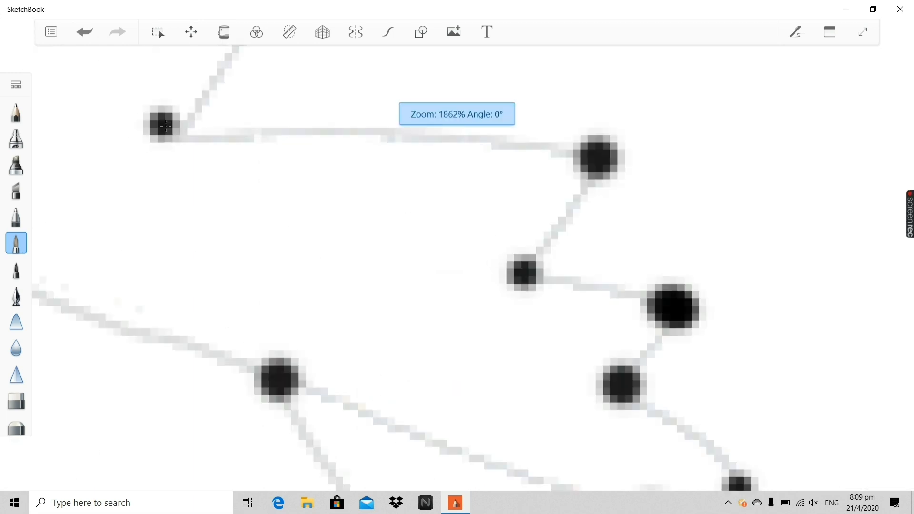
{"action": "scroll", "coordinate": [162, 130], "scroll_direction": "up", "scroll_amount": 4}
{"action": "scroll", "coordinate": [178, 126], "scroll_direction": "down", "scroll_amount": 8}
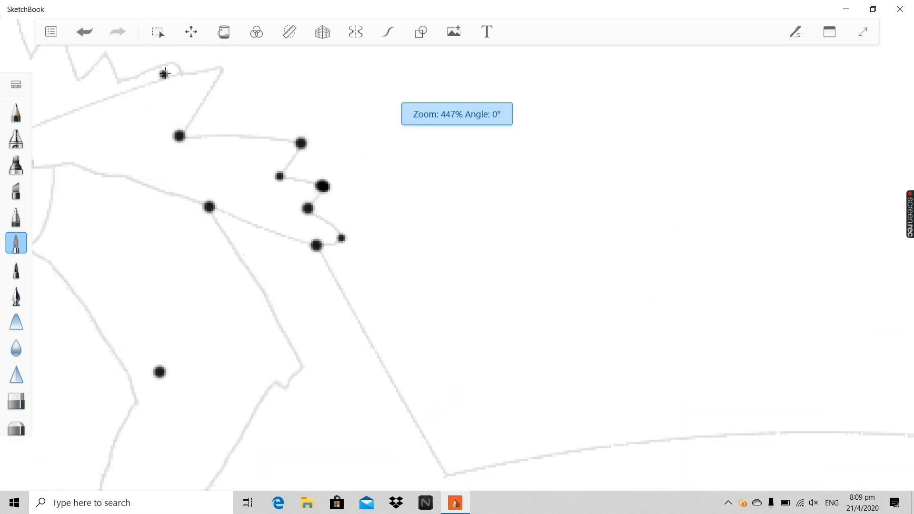
Paint a black dot on the pointed tip of the uppermost feather at the crest's rear.
{"action": "scroll", "coordinate": [249, 69], "scroll_direction": "up", "scroll_amount": 3}
{"action": "left_click", "coordinate": [208, 67]}
{"action": "scroll", "coordinate": [190, 70], "scroll_direction": "up", "scroll_amount": 3}
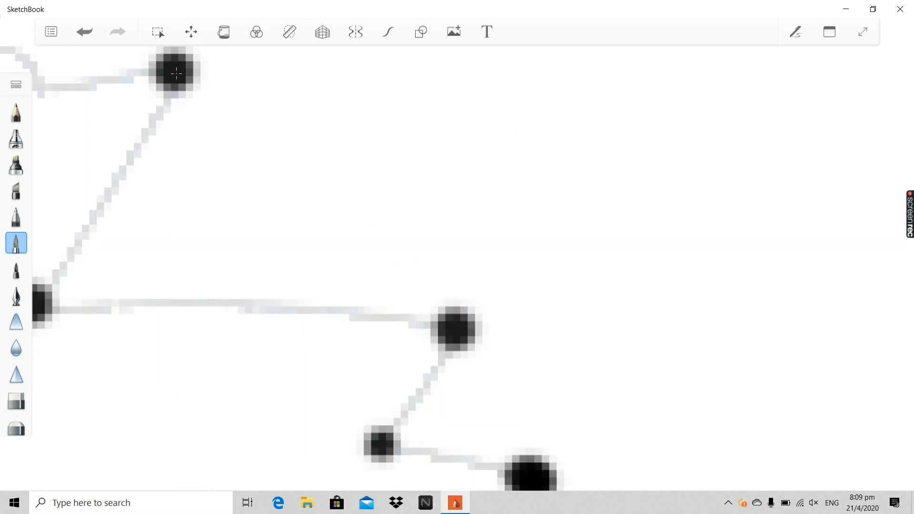
Paint black dots on the two neighbouring corners at the back of the face where the head and crest lines meet.
{"action": "scroll", "coordinate": [175, 72], "scroll_direction": "down", "scroll_amount": 6}
{"action": "scroll", "coordinate": [147, 147], "scroll_direction": "up", "scroll_amount": 4}
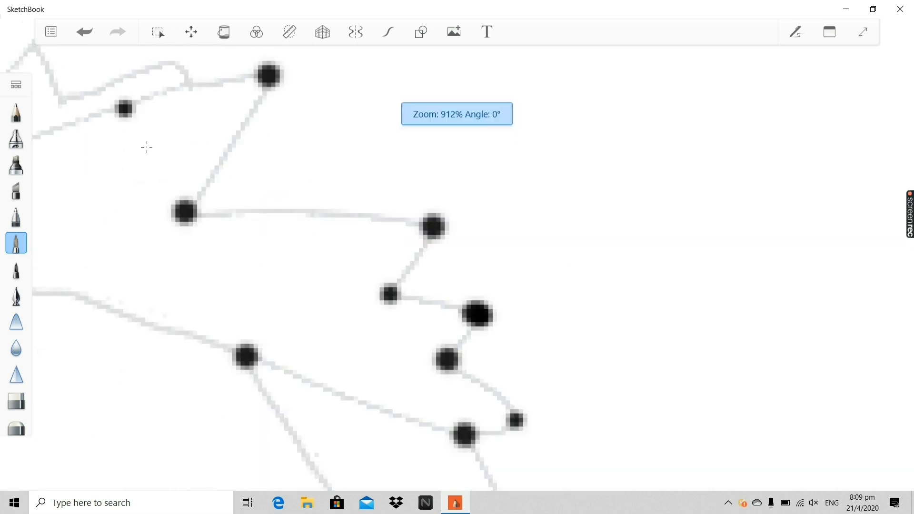
{"action": "scroll", "coordinate": [146, 147], "scroll_direction": "down", "scroll_amount": 6}
{"action": "scroll", "coordinate": [114, 120], "scroll_direction": "up", "scroll_amount": 5}
{"action": "scroll", "coordinate": [140, 127], "scroll_direction": "down", "scroll_amount": 4}
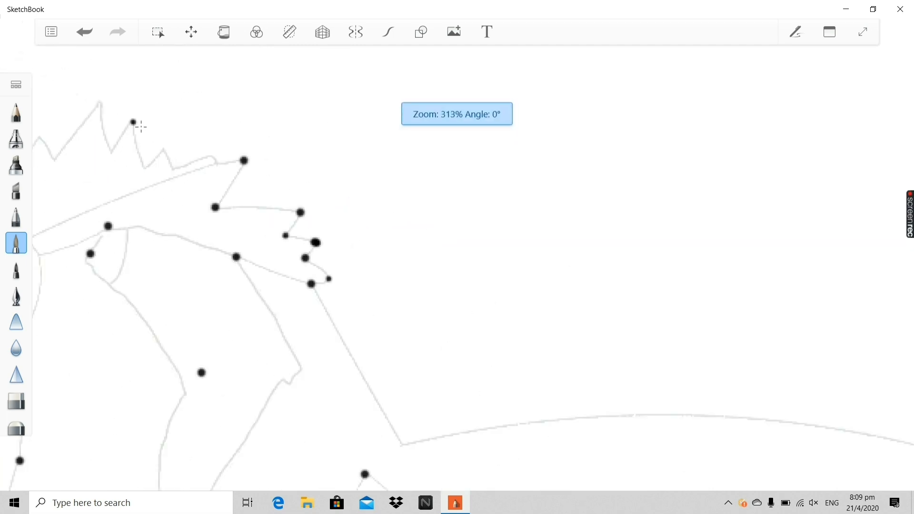
{"action": "scroll", "coordinate": [141, 127], "scroll_direction": "down", "scroll_amount": 1}
{"action": "scroll", "coordinate": [122, 214], "scroll_direction": "up", "scroll_amount": 5}
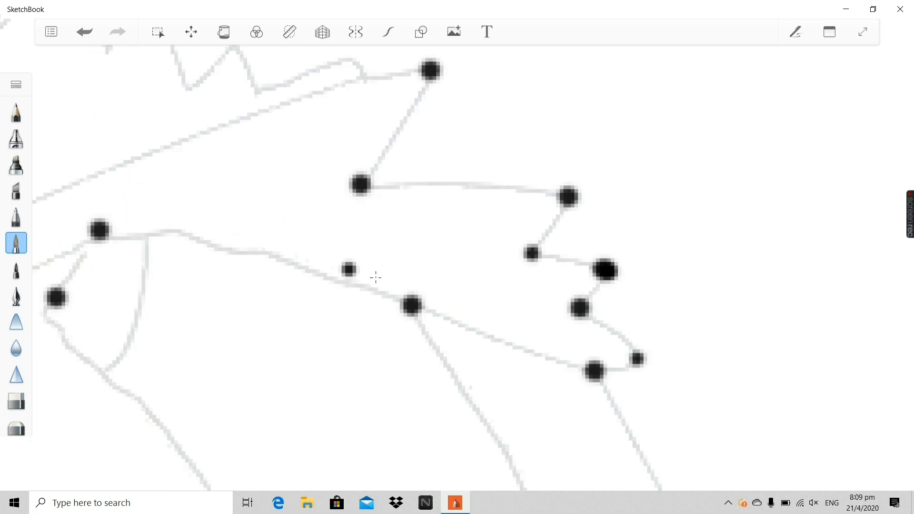
{"action": "scroll", "coordinate": [197, 206], "scroll_direction": "down", "scroll_amount": 6}
{"action": "scroll", "coordinate": [102, 221], "scroll_direction": "up", "scroll_amount": 9}
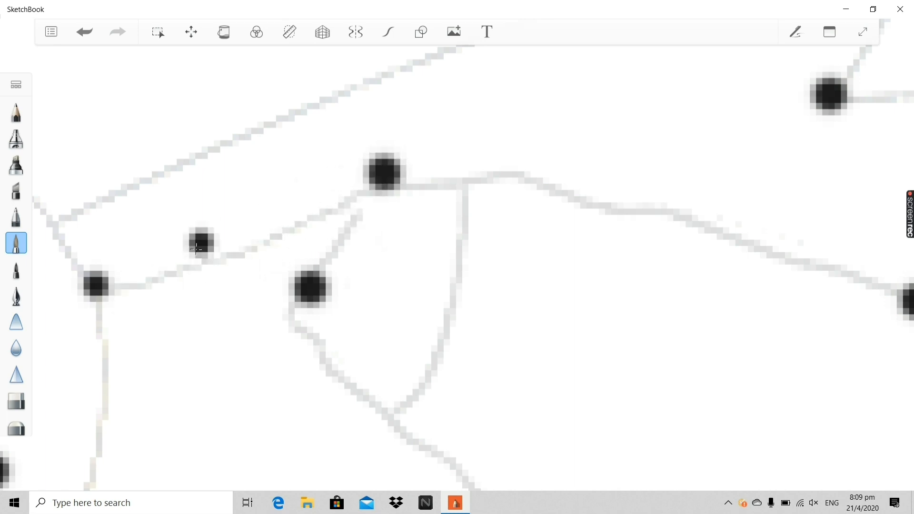
{"action": "scroll", "coordinate": [67, 227], "scroll_direction": "down", "scroll_amount": 5}
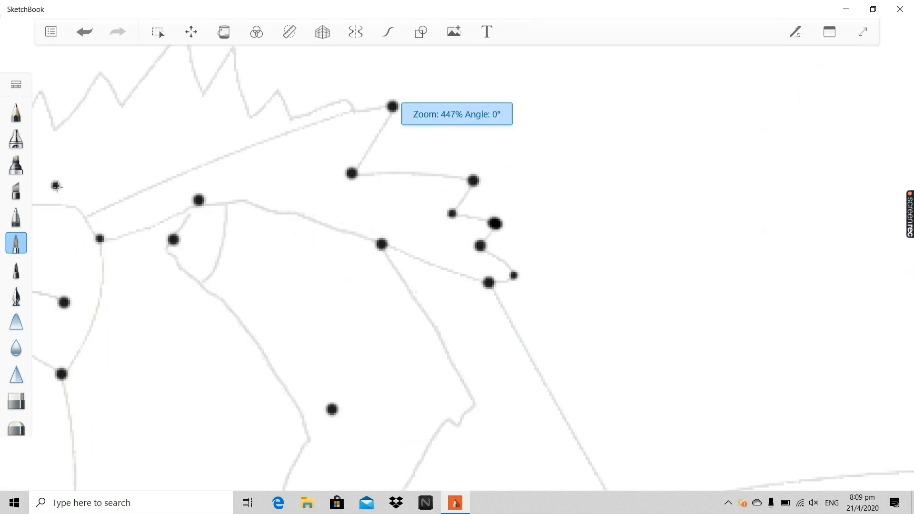
{"action": "scroll", "coordinate": [56, 186], "scroll_direction": "up", "scroll_amount": 5}
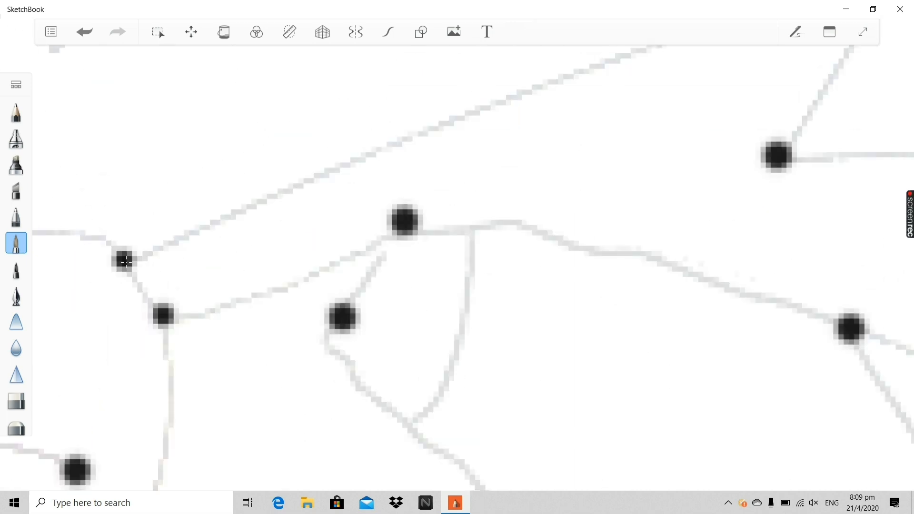
{"action": "scroll", "coordinate": [125, 265], "scroll_direction": "down", "scroll_amount": 5}
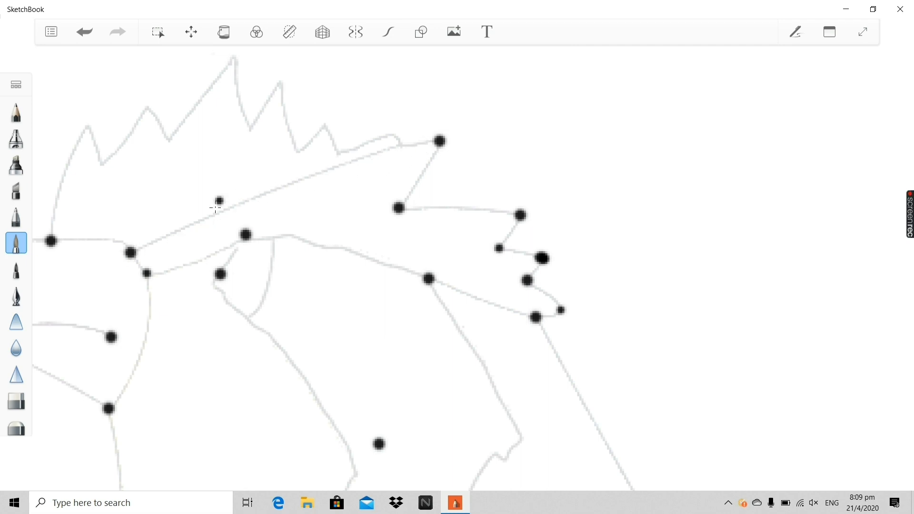
Paint black dots around the rounded rear crest feather: on its junction with the long crest line, its front notch and its tip.
{"action": "scroll", "coordinate": [215, 159], "scroll_direction": "down", "scroll_amount": 4}
{"action": "scroll", "coordinate": [130, 219], "scroll_direction": "up", "scroll_amount": 5}
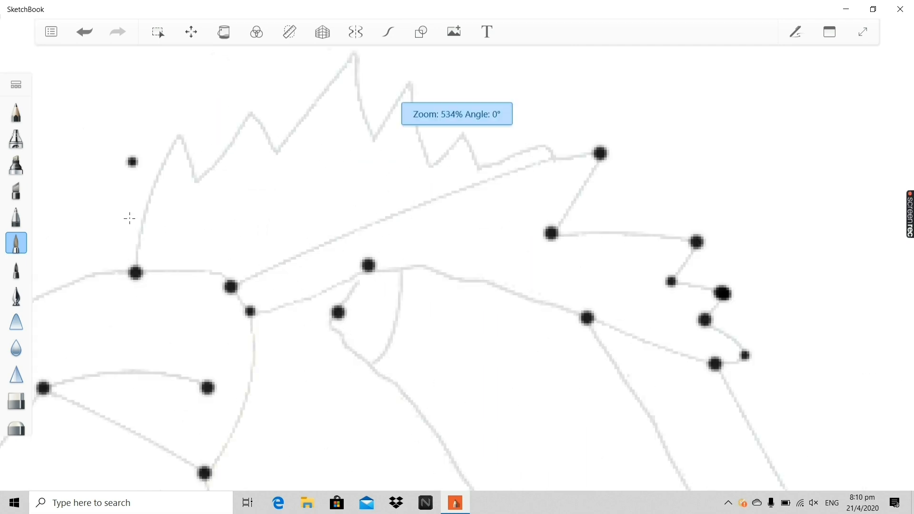
{"action": "scroll", "coordinate": [164, 287], "scroll_direction": "up", "scroll_amount": 1}
{"action": "scroll", "coordinate": [428, 143], "scroll_direction": "down", "scroll_amount": 2}
{"action": "scroll", "coordinate": [544, 96], "scroll_direction": "up", "scroll_amount": 4}
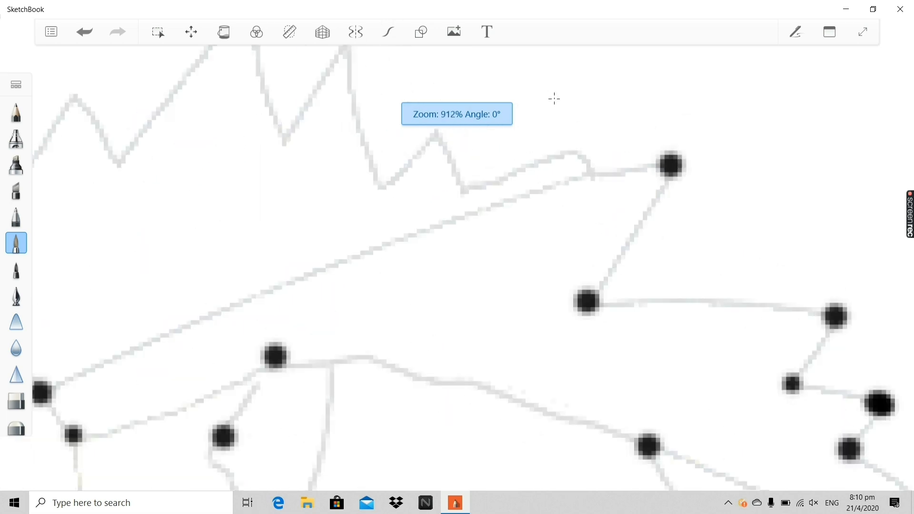
{"action": "scroll", "coordinate": [555, 106], "scroll_direction": "up", "scroll_amount": 3}
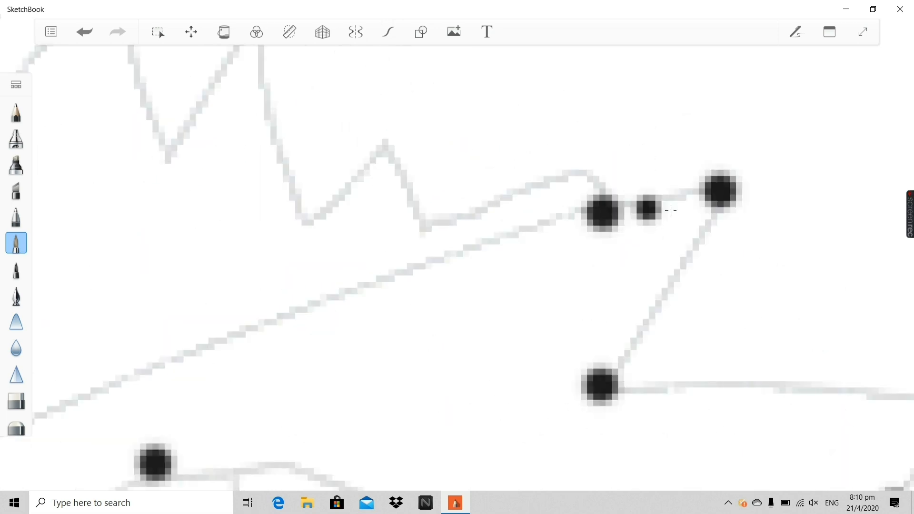
{"action": "left_click", "coordinate": [412, 228]}
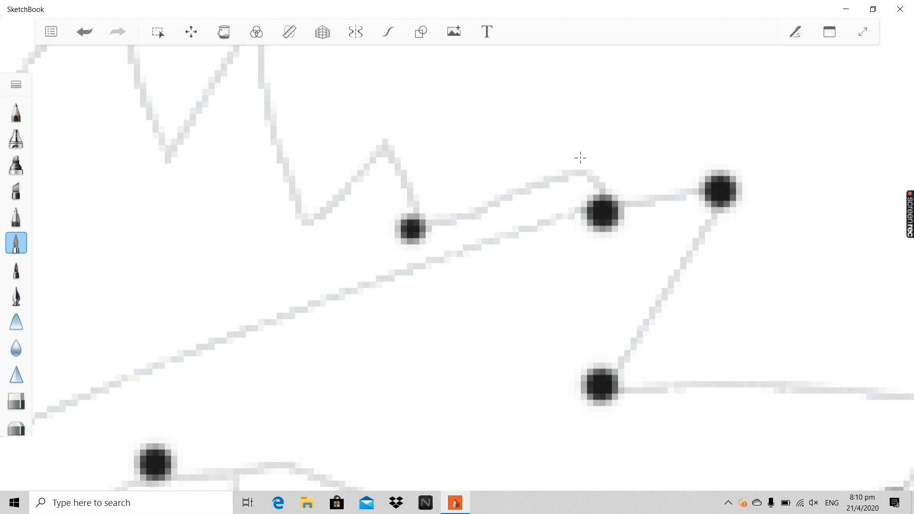
{"action": "left_click", "coordinate": [578, 156]}
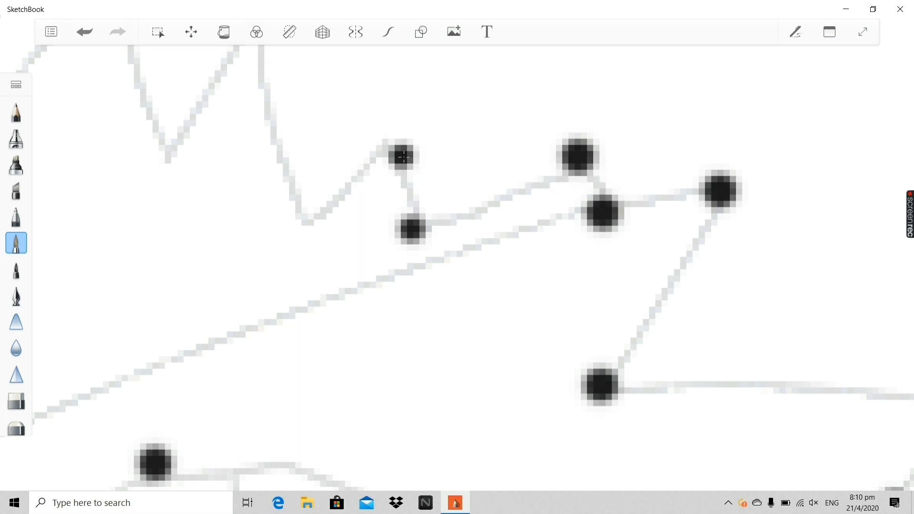
Paint black dots on the three feather points and two notches from the small rear feather up to the tallest crest feather's tip.
{"action": "left_click", "coordinate": [386, 145]}
{"action": "scroll", "coordinate": [314, 213], "scroll_direction": "down", "scroll_amount": 3}
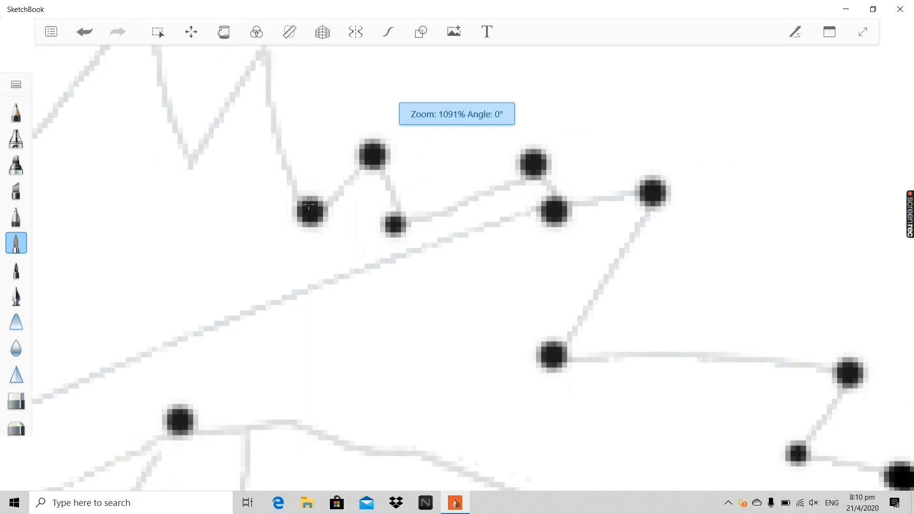
{"action": "scroll", "coordinate": [260, 81], "scroll_direction": "up", "scroll_amount": 3}
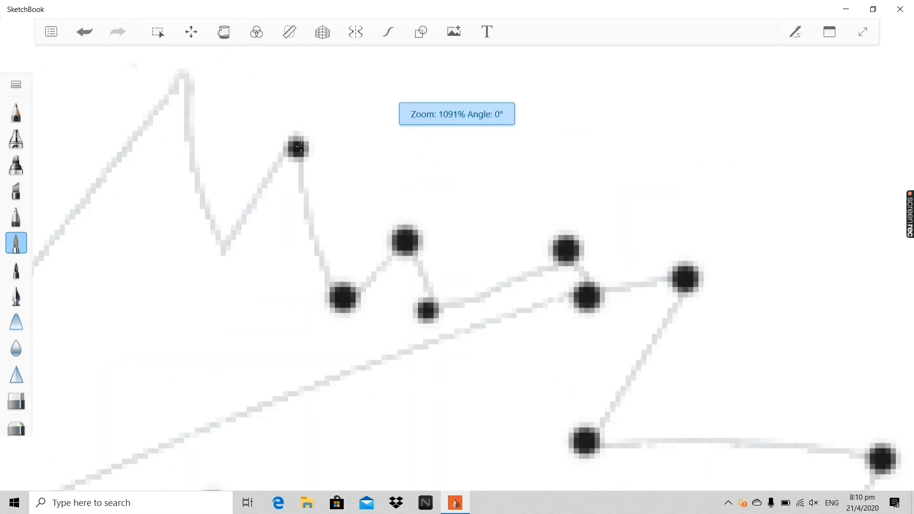
{"action": "left_click", "coordinate": [298, 143]}
{"action": "left_click", "coordinate": [220, 241]}
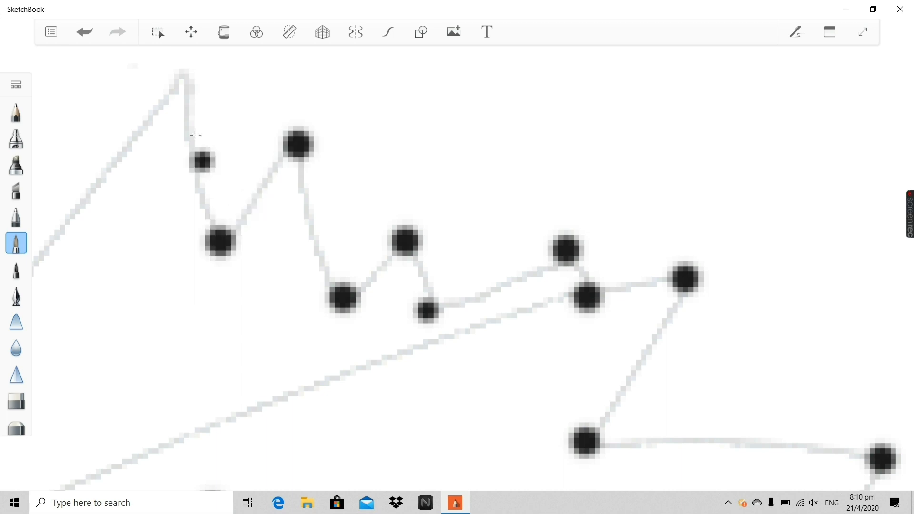
{"action": "left_click", "coordinate": [185, 84]}
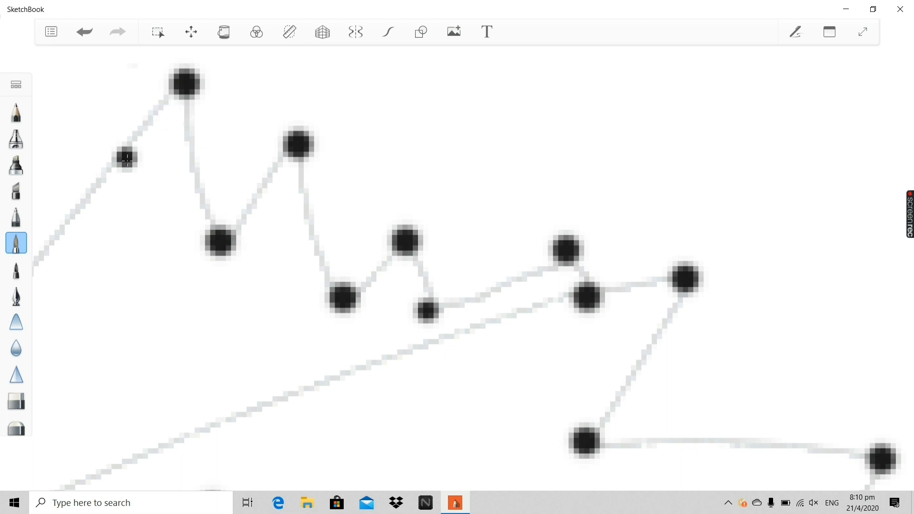
Paint a black dot on the notch in front of the tallest crest feather.
{"action": "scroll", "coordinate": [115, 167], "scroll_direction": "down", "scroll_amount": 5}
{"action": "scroll", "coordinate": [93, 175], "scroll_direction": "up", "scroll_amount": 5}
{"action": "scroll", "coordinate": [93, 175], "scroll_direction": "down", "scroll_amount": 5}
{"action": "scroll", "coordinate": [91, 169], "scroll_direction": "up", "scroll_amount": 5}
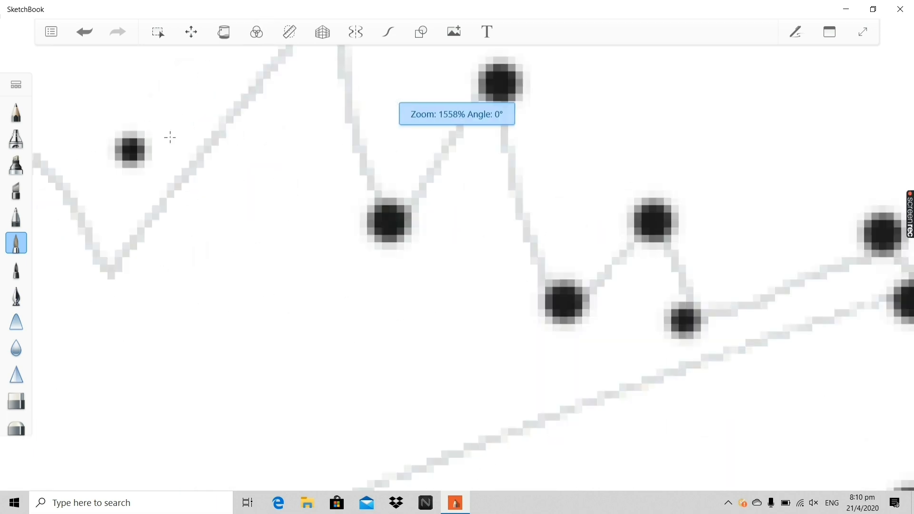
{"action": "scroll", "coordinate": [114, 247], "scroll_direction": "down", "scroll_amount": 5}
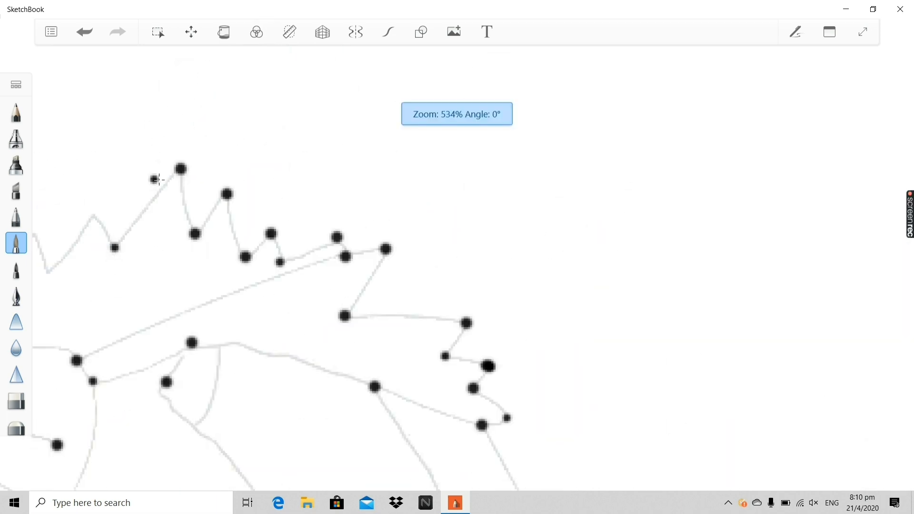
Paint black dots on the crest's two front feather points and on the notch between them.
{"action": "scroll", "coordinate": [157, 181], "scroll_direction": "up", "scroll_amount": 5}
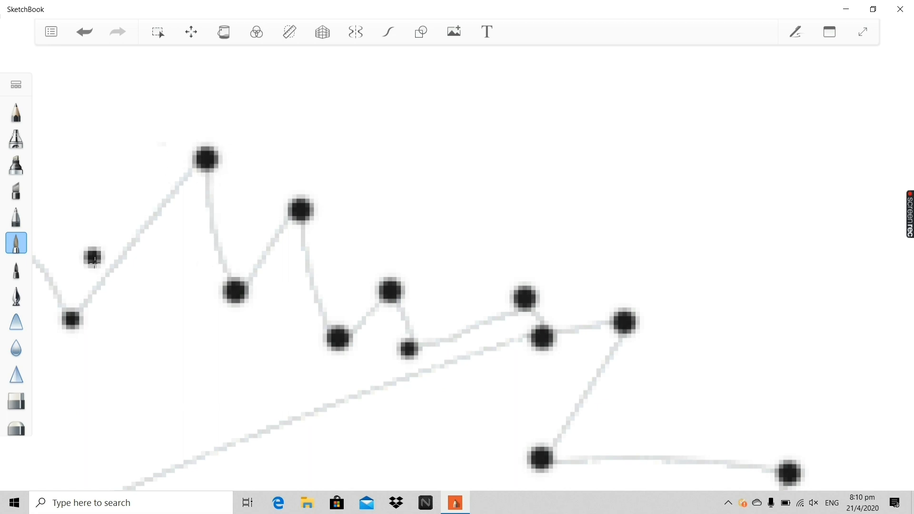
{"action": "scroll", "coordinate": [271, 249], "scroll_direction": "up", "scroll_amount": 3}
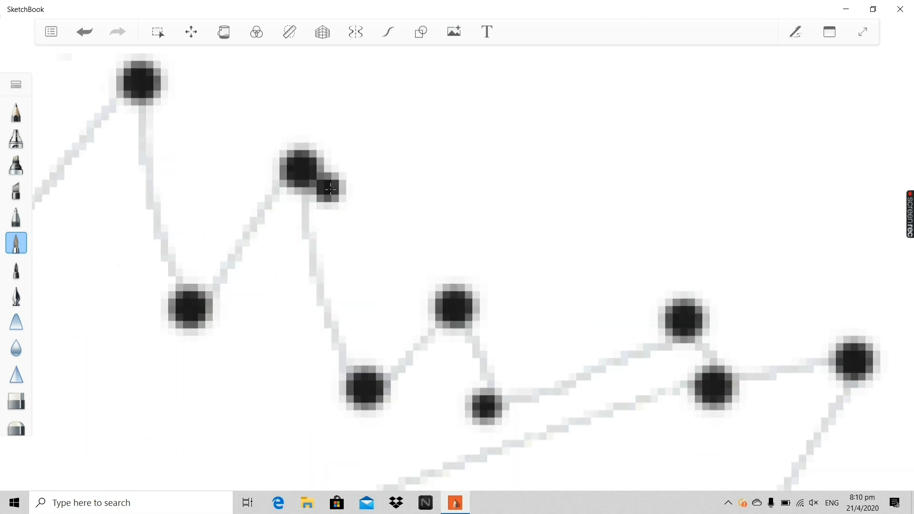
{"action": "scroll", "coordinate": [330, 183], "scroll_direction": "down", "scroll_amount": 3}
{"action": "scroll", "coordinate": [171, 237], "scroll_direction": "down", "scroll_amount": 4}
{"action": "scroll", "coordinate": [172, 233], "scroll_direction": "up", "scroll_amount": 7}
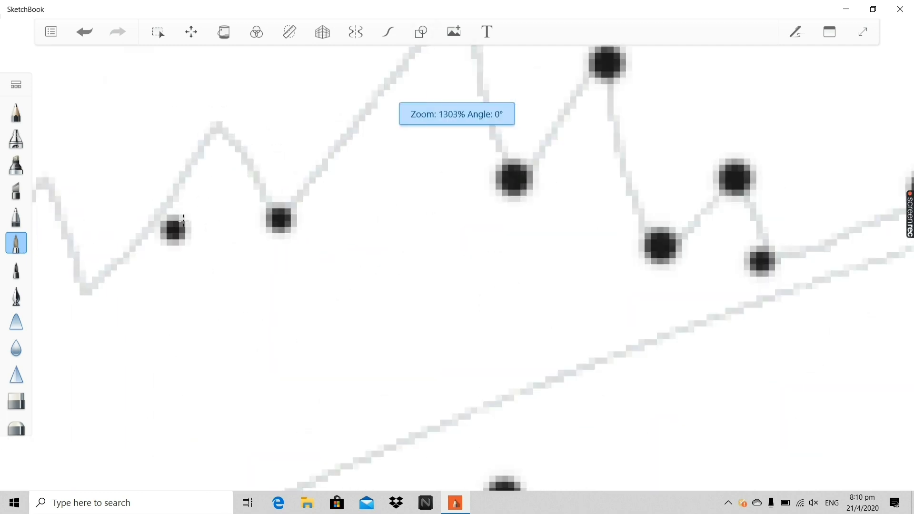
{"action": "scroll", "coordinate": [218, 152], "scroll_direction": "down", "scroll_amount": 3}
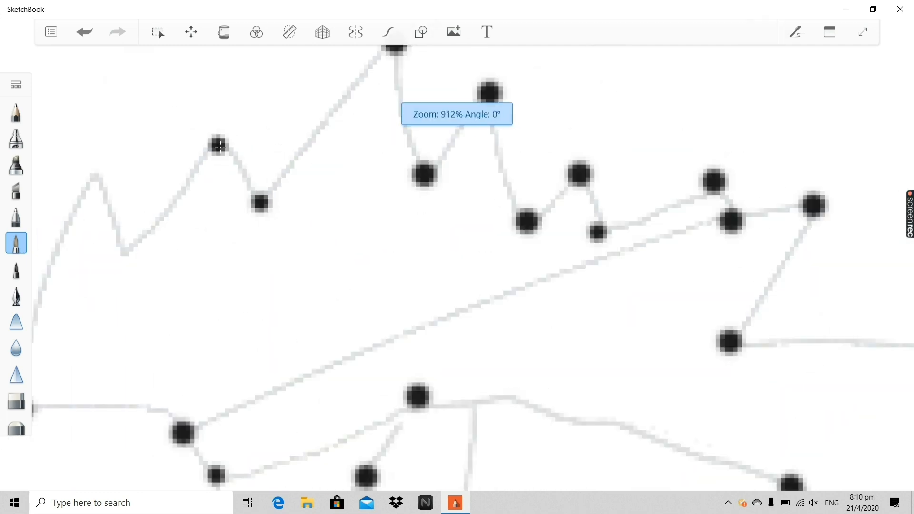
{"action": "left_click", "coordinate": [217, 143]}
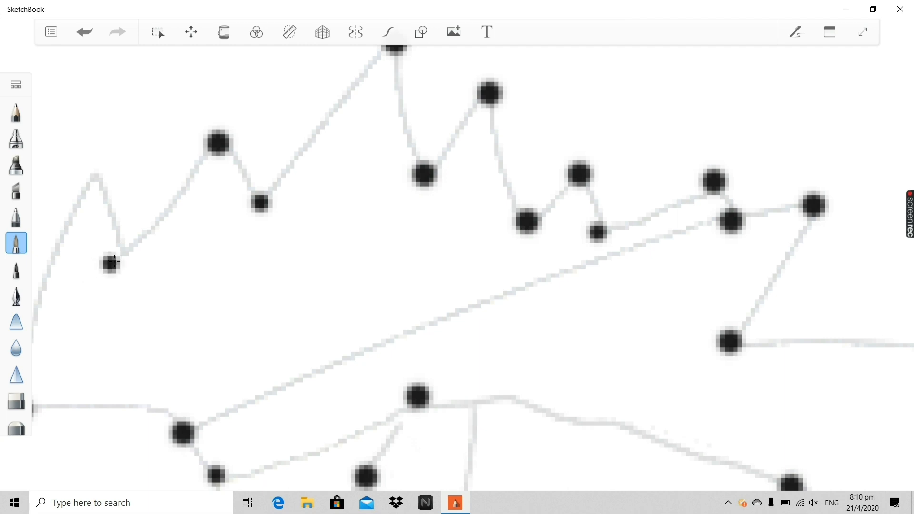
{"action": "left_click", "coordinate": [124, 252]}
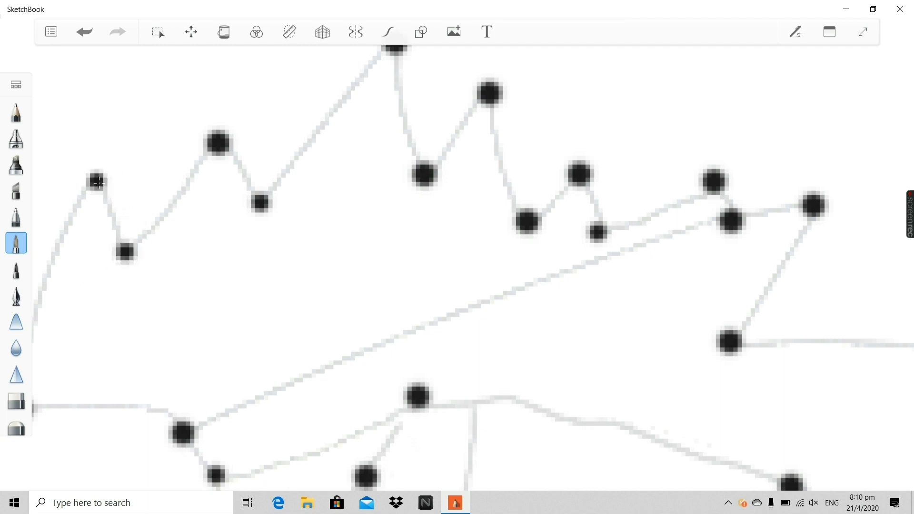
{"action": "scroll", "coordinate": [156, 188], "scroll_direction": "up", "scroll_amount": 1}
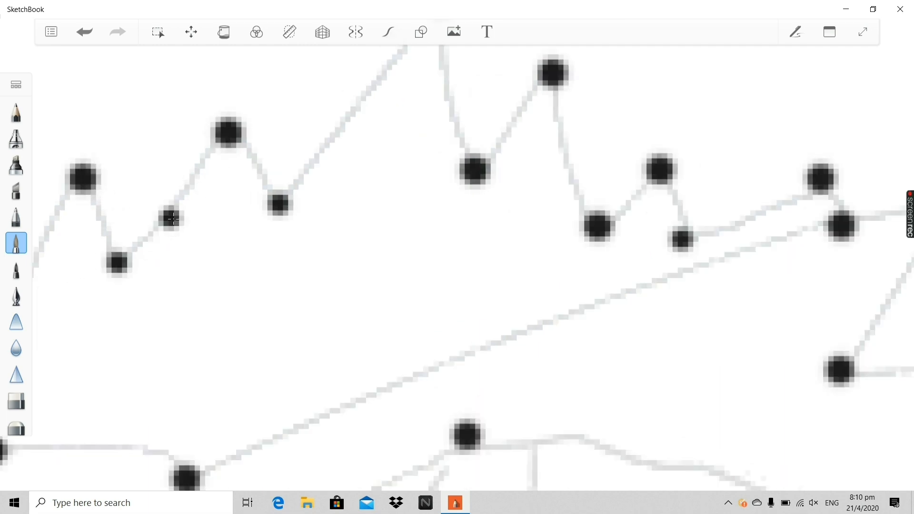
{"action": "scroll", "coordinate": [162, 233], "scroll_direction": "down", "scroll_amount": 10}
{"action": "scroll", "coordinate": [124, 266], "scroll_direction": "up", "scroll_amount": 10}
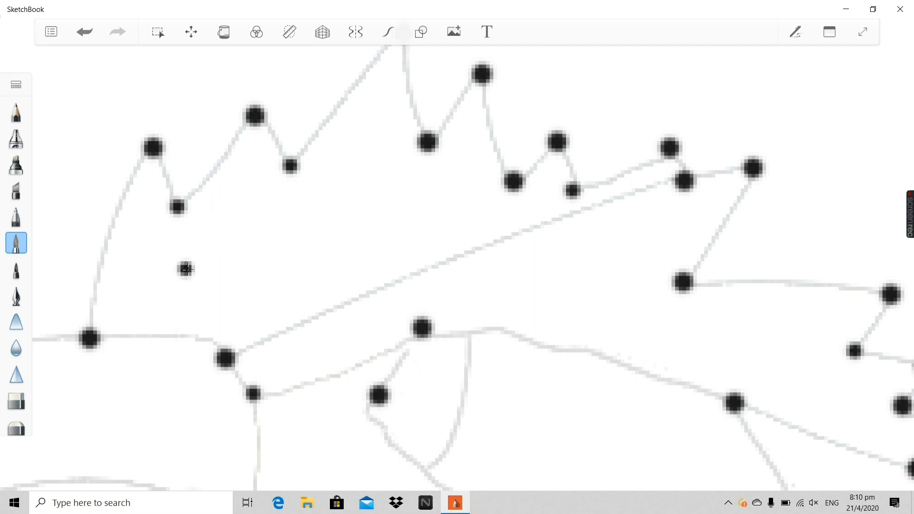
{"action": "left_click_drag", "start_coordinate": [179, 298], "coordinate": [181, 282]}
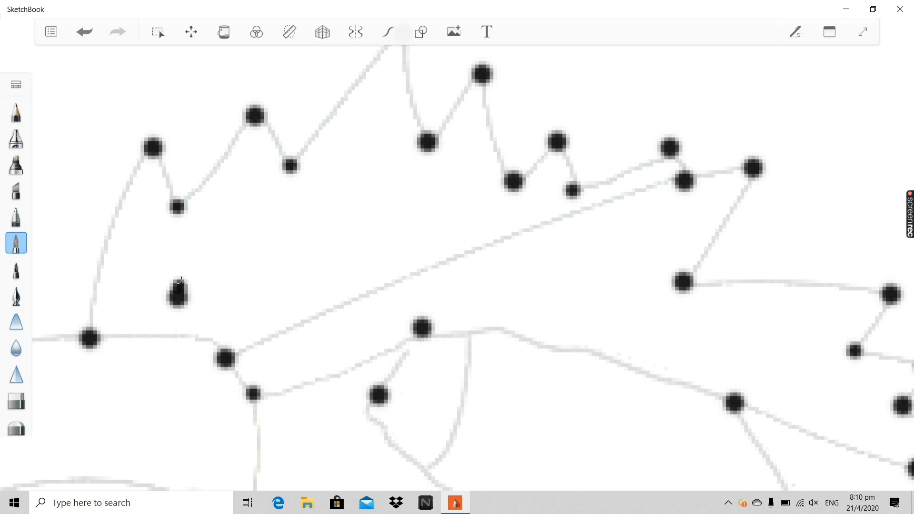
{"action": "left_click", "coordinate": [86, 32]}
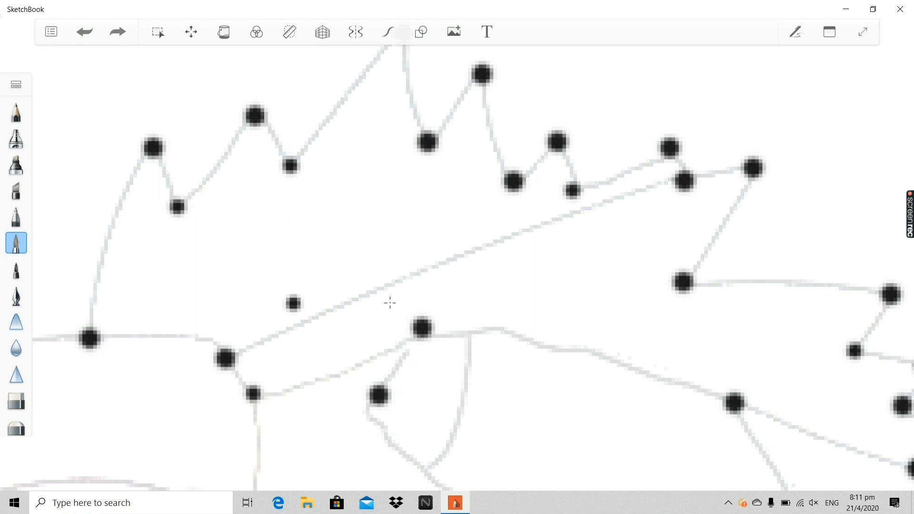
Examine the head, neck and back outline for points that still lack dots.
{"action": "scroll", "coordinate": [306, 267], "scroll_direction": "down", "scroll_amount": 5}
{"action": "scroll", "coordinate": [231, 269], "scroll_direction": "up", "scroll_amount": 5}
{"action": "scroll", "coordinate": [234, 271], "scroll_direction": "down", "scroll_amount": 5}
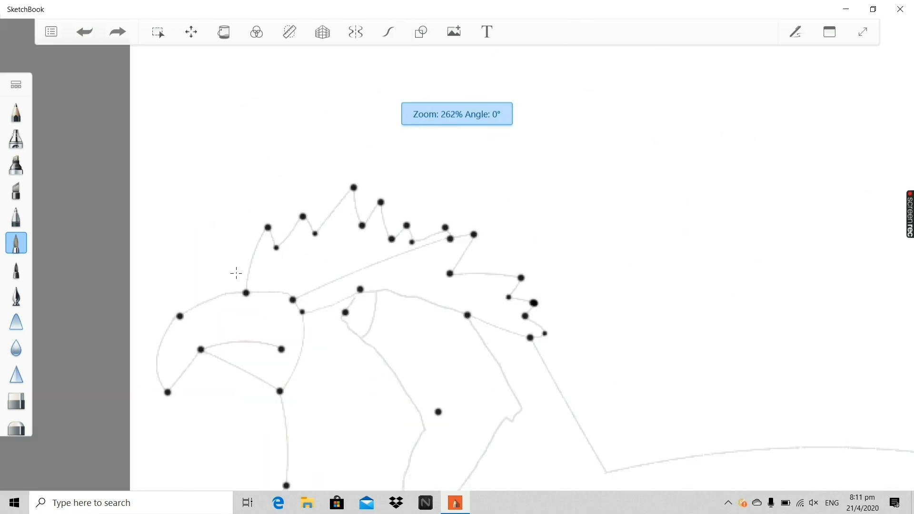
{"action": "scroll", "coordinate": [233, 285], "scroll_direction": "up", "scroll_amount": 4}
{"action": "scroll", "coordinate": [286, 269], "scroll_direction": "down", "scroll_amount": 6}
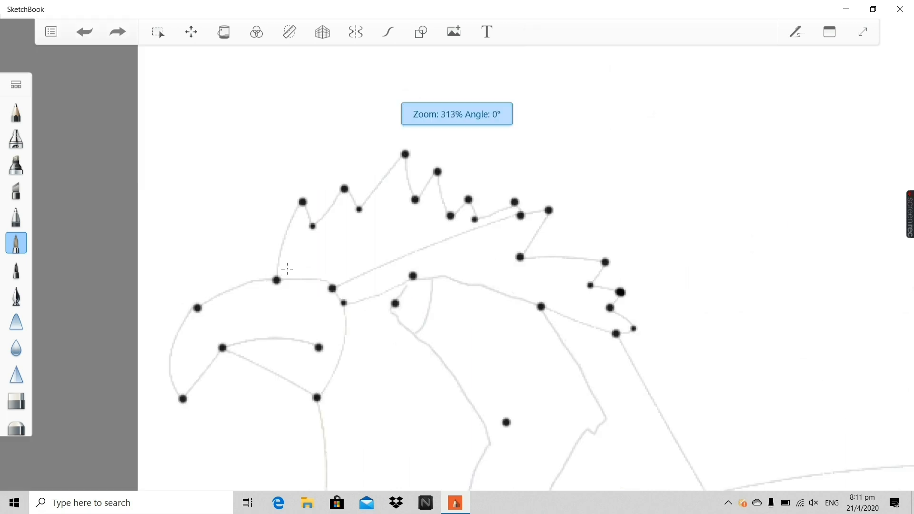
{"action": "scroll", "coordinate": [339, 321], "scroll_direction": "up", "scroll_amount": 3}
{"action": "scroll", "coordinate": [342, 323], "scroll_direction": "down", "scroll_amount": 4}
{"action": "scroll", "coordinate": [337, 304], "scroll_direction": "up", "scroll_amount": 3}
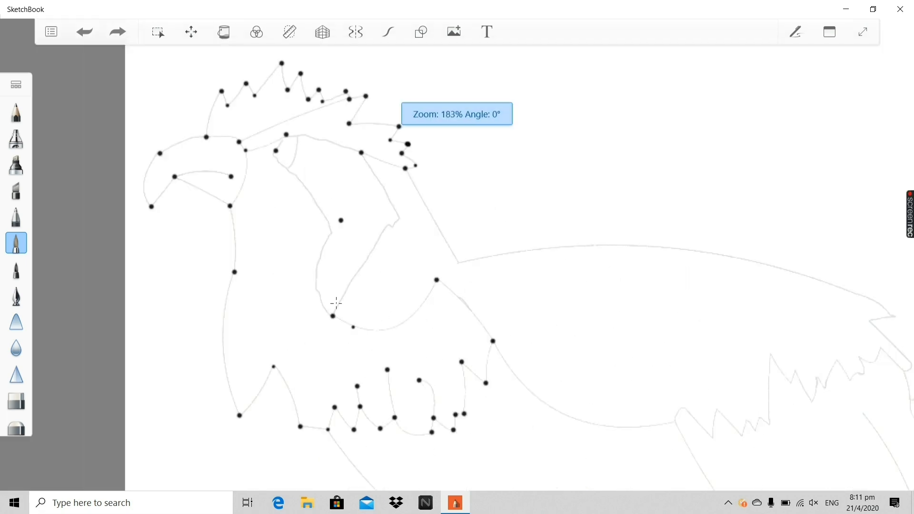
{"action": "scroll", "coordinate": [284, 106], "scroll_direction": "up", "scroll_amount": 3}
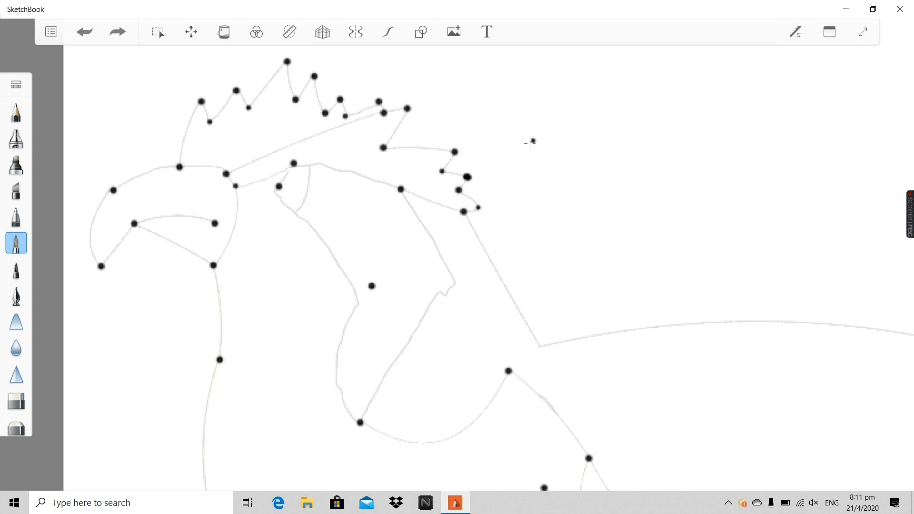
{"action": "scroll", "coordinate": [528, 142], "scroll_direction": "down", "scroll_amount": 2}
{"action": "scroll", "coordinate": [581, 241], "scroll_direction": "up", "scroll_amount": 5}
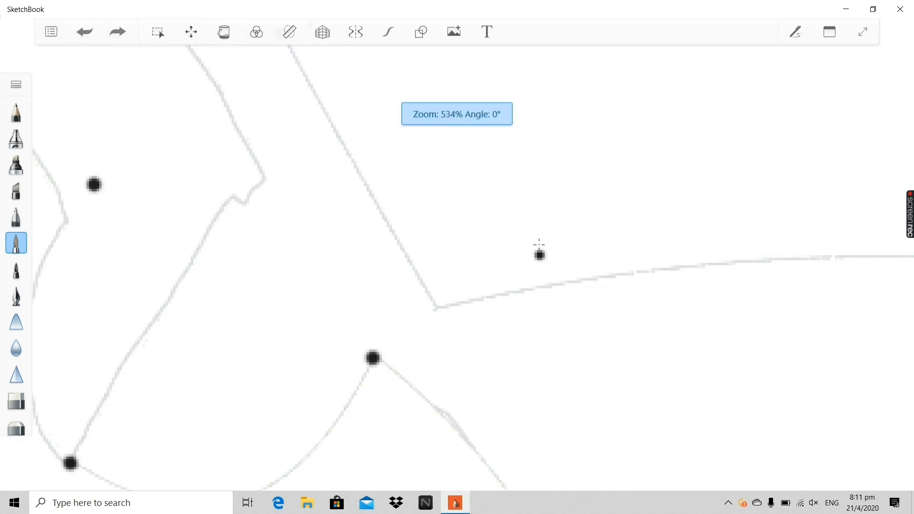
{"action": "scroll", "coordinate": [390, 272], "scroll_direction": "down", "scroll_amount": 4}
{"action": "scroll", "coordinate": [300, 245], "scroll_direction": "up", "scroll_amount": 3}
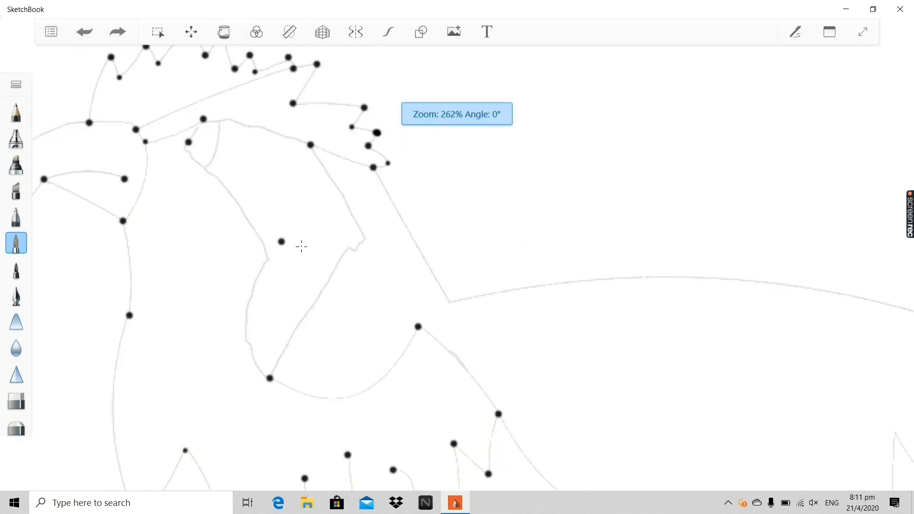
Paint a black dot on the corner where the back of the neck meets the back line.
{"action": "scroll", "coordinate": [262, 289], "scroll_direction": "down", "scroll_amount": 3}
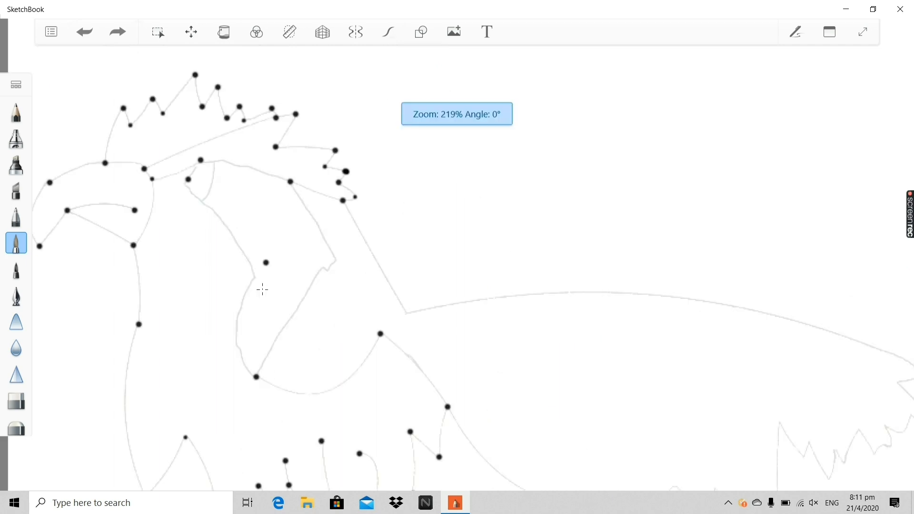
{"action": "scroll", "coordinate": [261, 286], "scroll_direction": "up", "scroll_amount": 1}
{"action": "scroll", "coordinate": [464, 330], "scroll_direction": "down", "scroll_amount": 3}
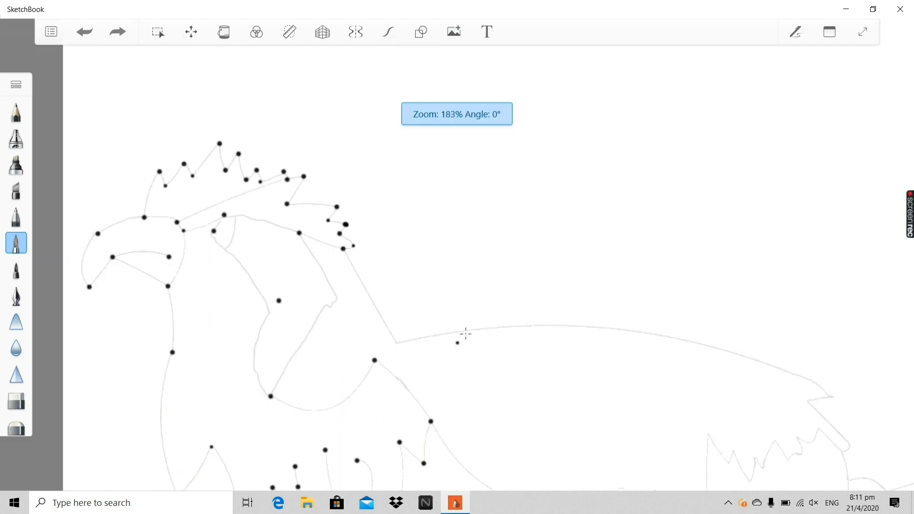
{"action": "scroll", "coordinate": [393, 326], "scroll_direction": "up", "scroll_amount": 3}
{"action": "scroll", "coordinate": [297, 206], "scroll_direction": "up", "scroll_amount": 2}
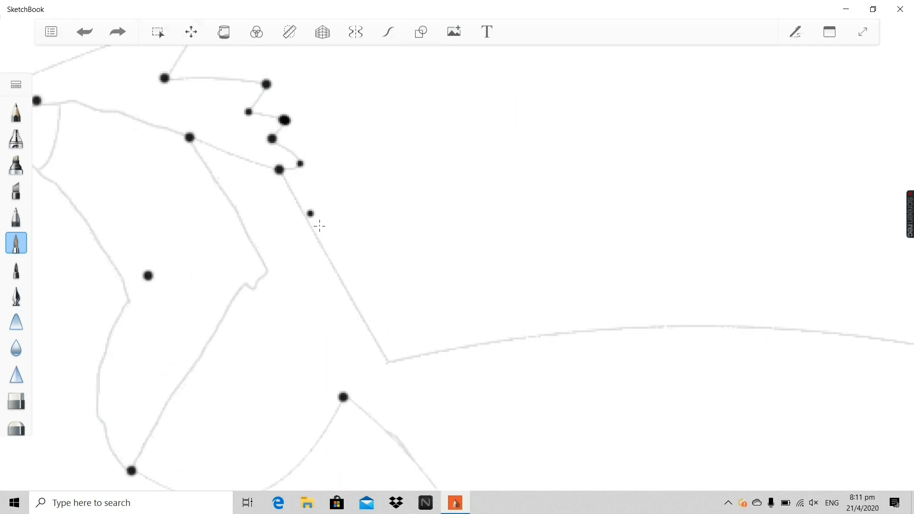
{"action": "scroll", "coordinate": [358, 292], "scroll_direction": "down", "scroll_amount": 4}
{"action": "scroll", "coordinate": [467, 336], "scroll_direction": "down", "scroll_amount": 1}
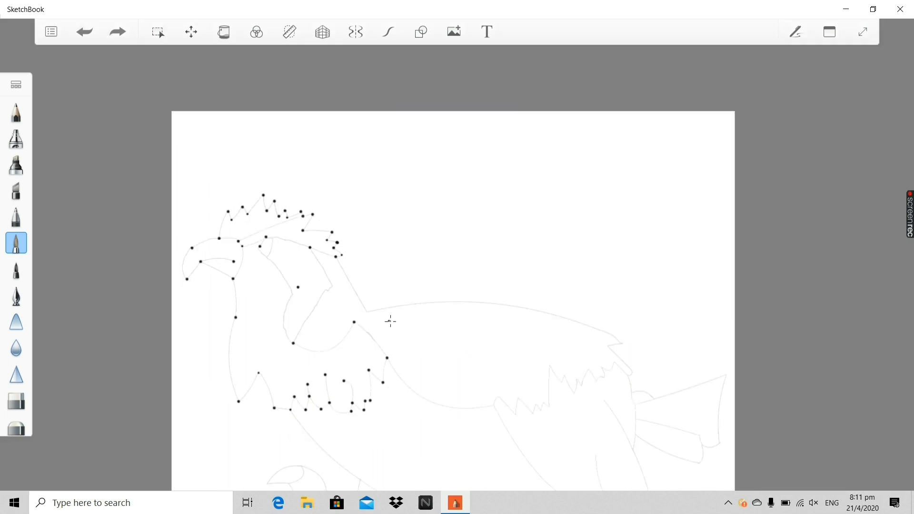
{"action": "scroll", "coordinate": [387, 317], "scroll_direction": "up", "scroll_amount": 5}
{"action": "scroll", "coordinate": [315, 267], "scroll_direction": "up", "scroll_amount": 4}
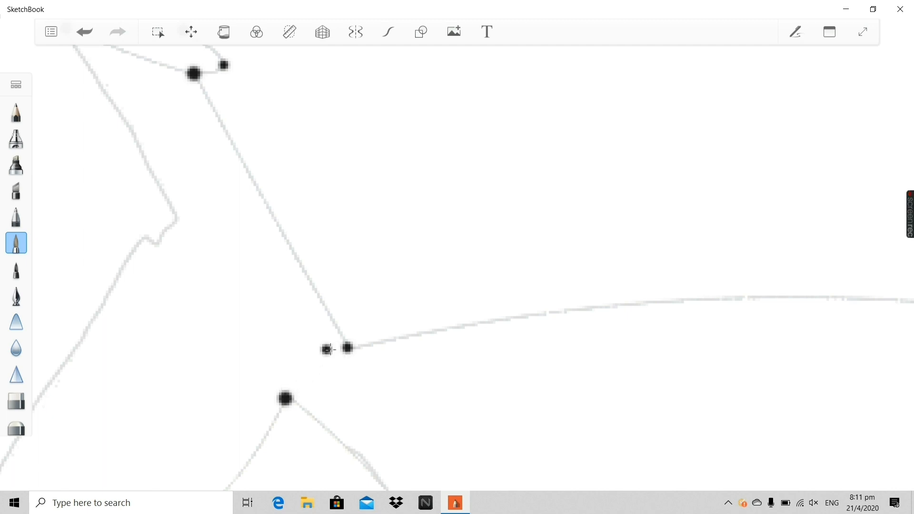
Paint a black dot on the feather tip at the rear end of the back line, above the tail.
{"action": "scroll", "coordinate": [315, 283], "scroll_direction": "down", "scroll_amount": 2}
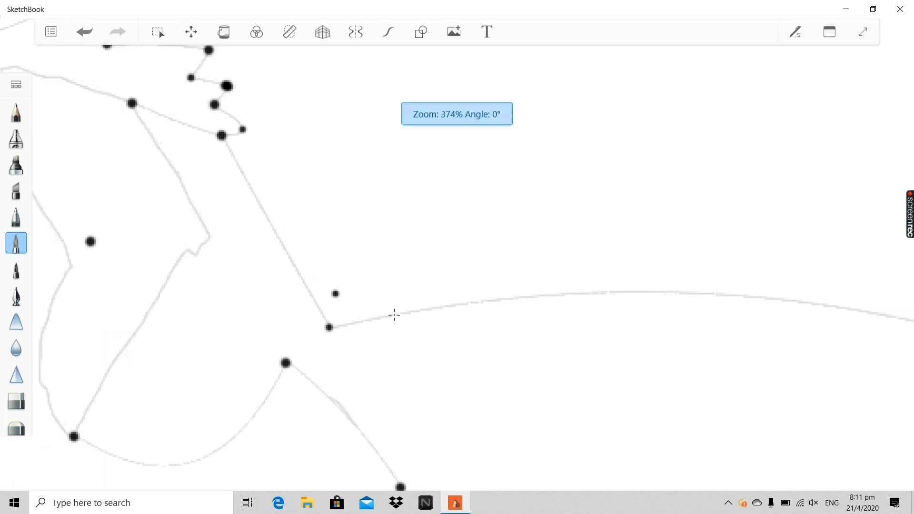
{"action": "scroll", "coordinate": [441, 312], "scroll_direction": "up", "scroll_amount": 1}
{"action": "scroll", "coordinate": [413, 305], "scroll_direction": "down", "scroll_amount": 5}
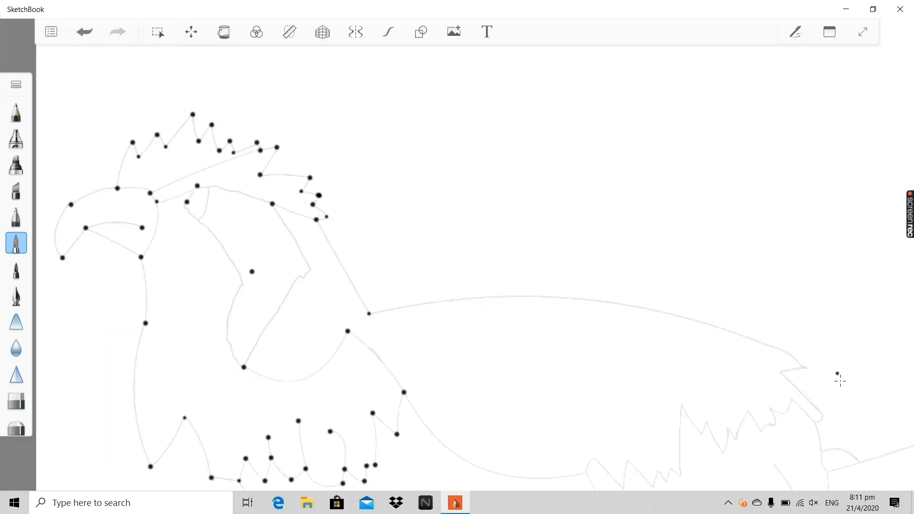
{"action": "scroll", "coordinate": [835, 373], "scroll_direction": "up", "scroll_amount": 2}
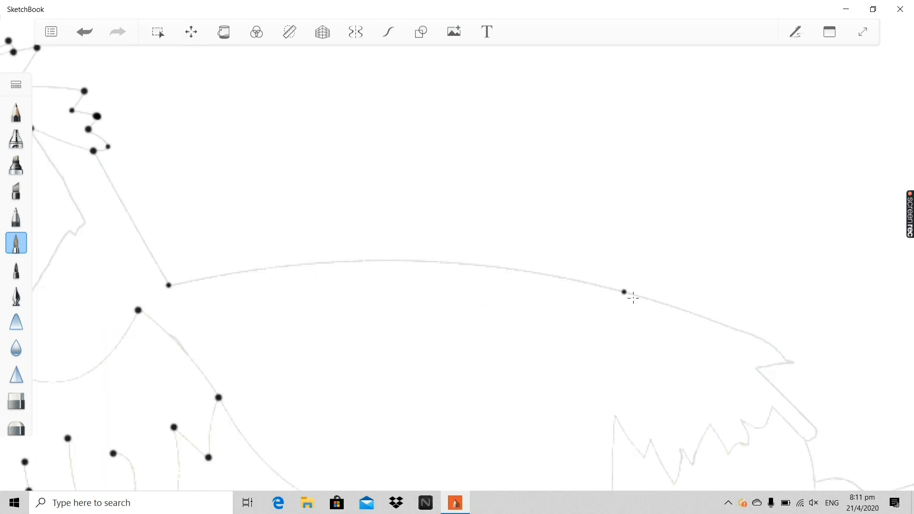
{"action": "scroll", "coordinate": [534, 328], "scroll_direction": "down", "scroll_amount": 6}
{"action": "scroll", "coordinate": [532, 386], "scroll_direction": "up", "scroll_amount": 2}
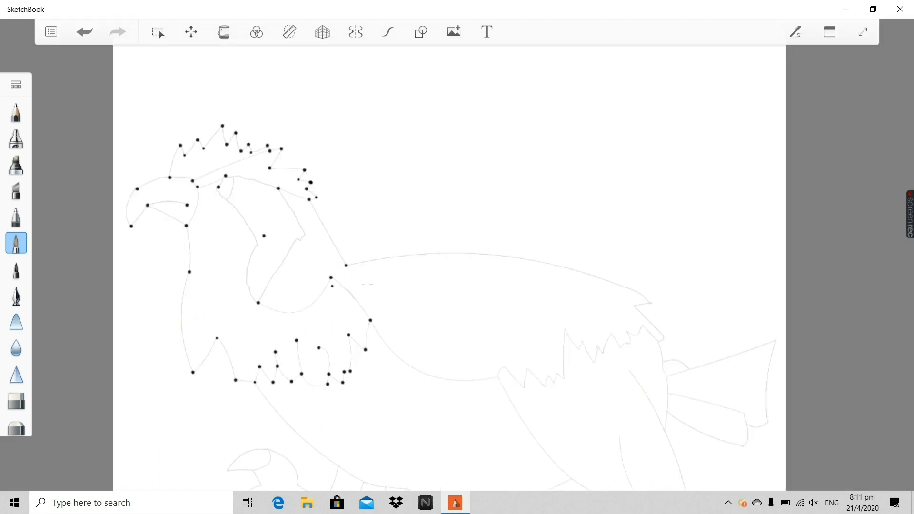
{"action": "scroll", "coordinate": [666, 280], "scroll_direction": "up", "scroll_amount": 4}
{"action": "scroll", "coordinate": [69, 292], "scroll_direction": "down", "scroll_amount": 1}
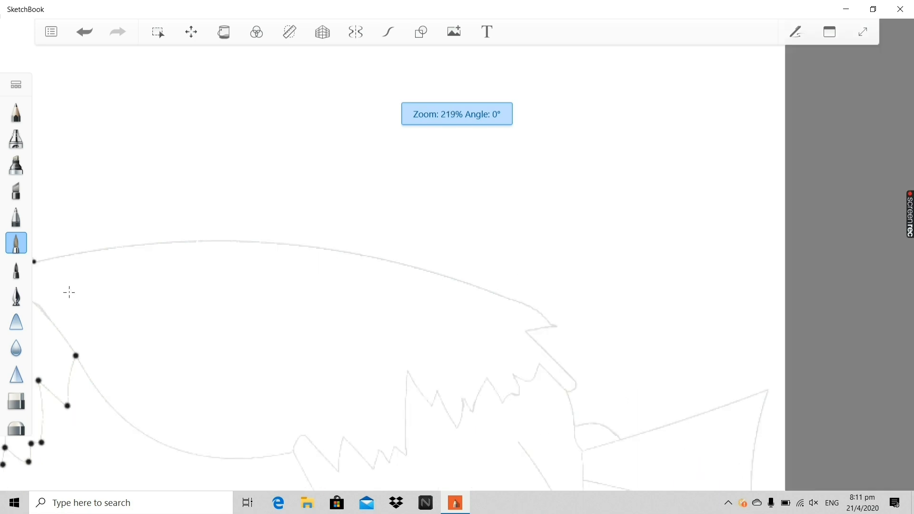
{"action": "scroll", "coordinate": [626, 336], "scroll_direction": "down", "scroll_amount": 2}
{"action": "scroll", "coordinate": [656, 371], "scroll_direction": "up", "scroll_amount": 2}
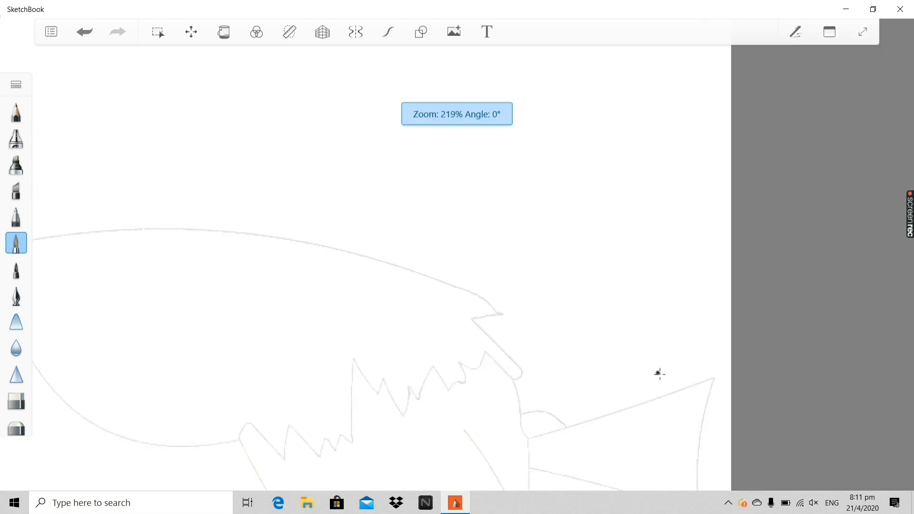
{"action": "scroll", "coordinate": [675, 376], "scroll_direction": "down", "scroll_amount": 4}
{"action": "scroll", "coordinate": [657, 365], "scroll_direction": "up", "scroll_amount": 4}
{"action": "scroll", "coordinate": [656, 366], "scroll_direction": "up", "scroll_amount": 1}
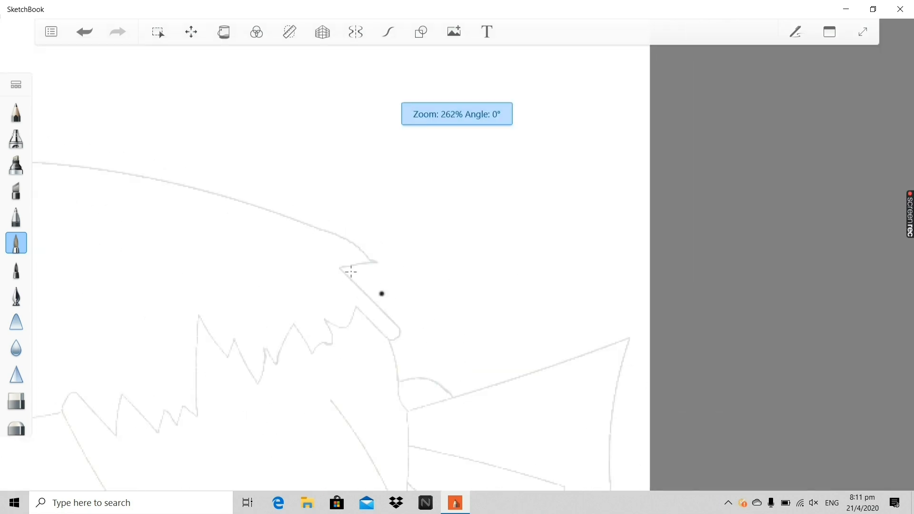
{"action": "left_click_drag", "start_coordinate": [370, 253], "coordinate": [377, 260]}
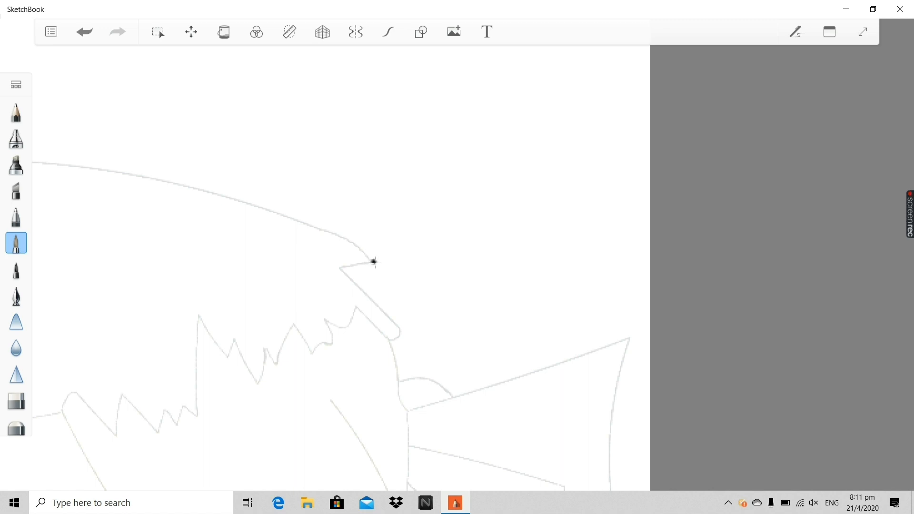
{"action": "scroll", "coordinate": [307, 271], "scroll_direction": "down", "scroll_amount": 4}
{"action": "scroll", "coordinate": [338, 311], "scroll_direction": "up", "scroll_amount": 3}
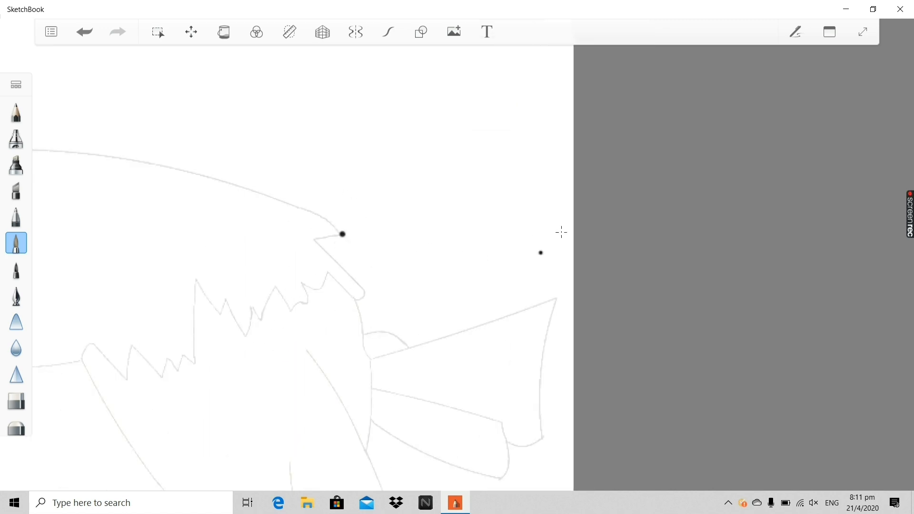
{"action": "scroll", "coordinate": [476, 369], "scroll_direction": "up", "scroll_amount": 2}
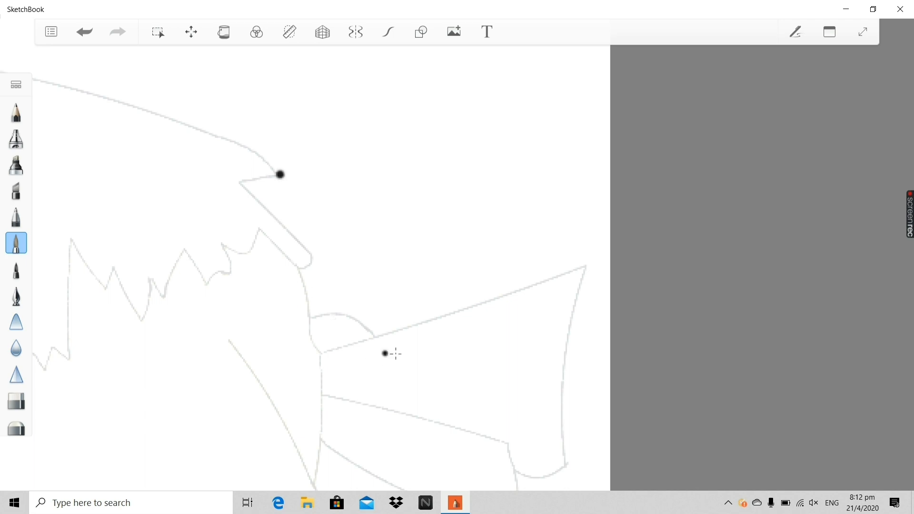
{"action": "scroll", "coordinate": [460, 351], "scroll_direction": "down", "scroll_amount": 6}
{"action": "scroll", "coordinate": [449, 447], "scroll_direction": "up", "scroll_amount": 4}
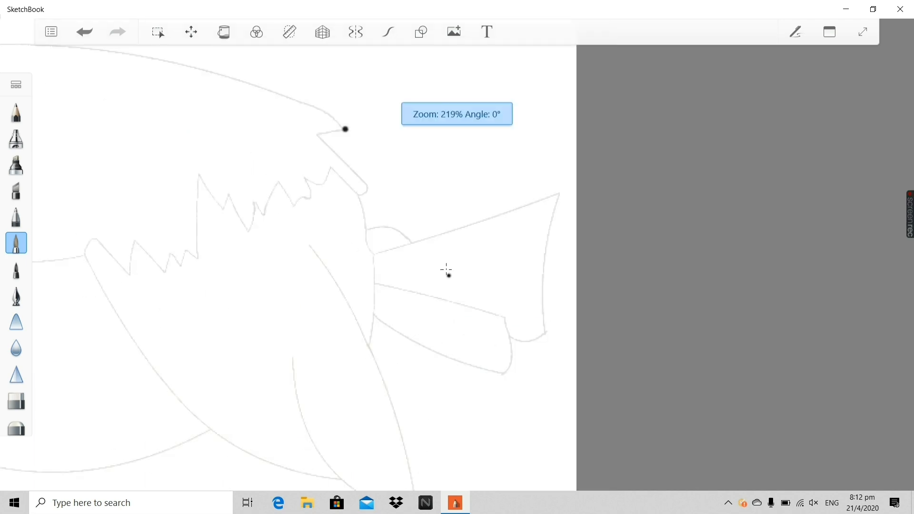
{"action": "scroll", "coordinate": [314, 284], "scroll_direction": "down", "scroll_amount": 4}
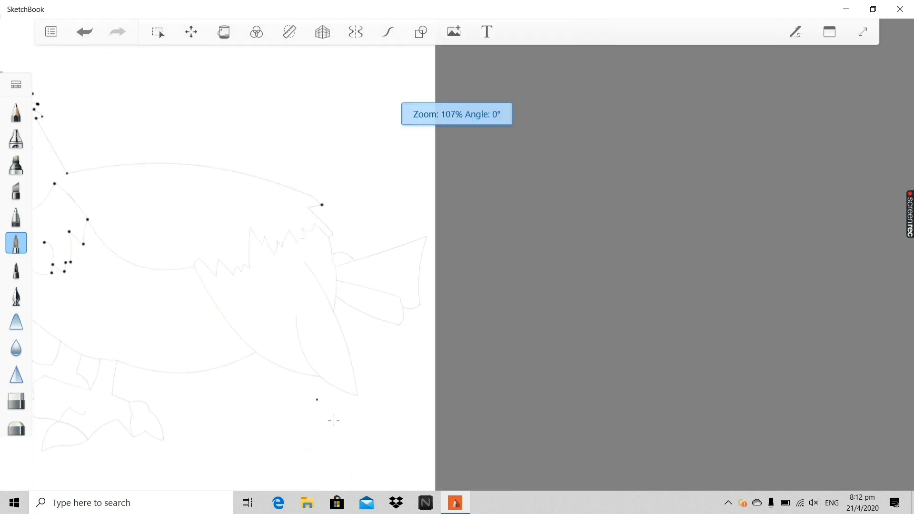
{"action": "scroll", "coordinate": [332, 420], "scroll_direction": "up", "scroll_amount": 4}
{"action": "scroll", "coordinate": [385, 256], "scroll_direction": "down", "scroll_amount": 3}
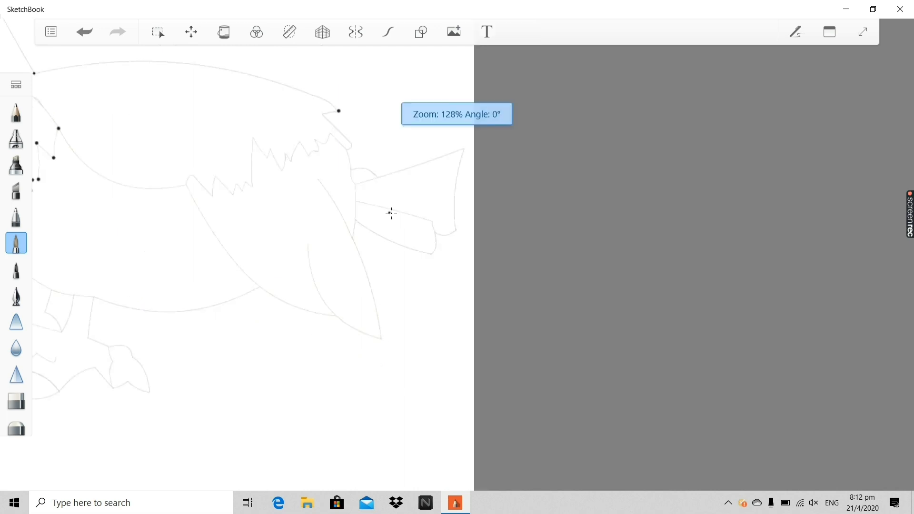
{"action": "scroll", "coordinate": [381, 162], "scroll_direction": "up", "scroll_amount": 4}
{"action": "mouse_move", "coordinate": [331, 108]}
{"action": "left_mouse_down"}
{"action": "mouse_move", "coordinate": [432, 67]}
{"action": "mouse_move", "coordinate": [554, 86]}
{"action": "mouse_move", "coordinate": [576, 249]}
{"action": "mouse_move", "coordinate": [416, 323]}
{"action": "mouse_move", "coordinate": [311, 213]}
{"action": "mouse_move", "coordinate": [359, 116]}
{"action": "left_mouse_up"}
{"action": "left_click", "coordinate": [85, 32]}
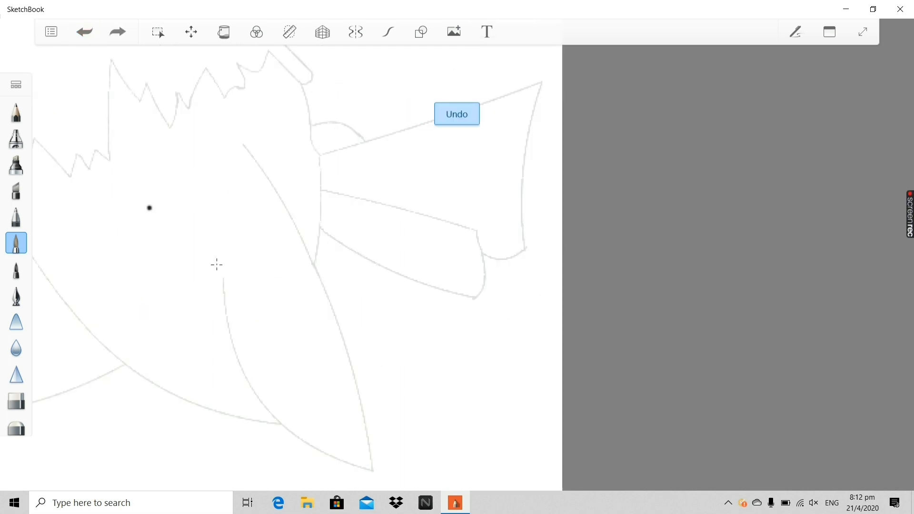
Paint three black dots around the blunt end of the long slanted feather above the tail.
{"action": "scroll", "coordinate": [243, 263], "scroll_direction": "down", "scroll_amount": 4}
{"action": "scroll", "coordinate": [246, 110], "scroll_direction": "up", "scroll_amount": 5}
{"action": "scroll", "coordinate": [252, 125], "scroll_direction": "up", "scroll_amount": 1}
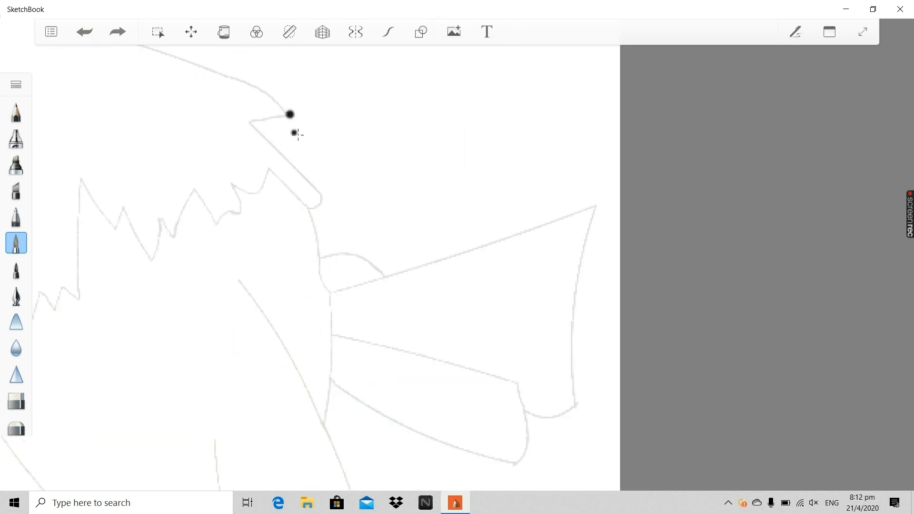
{"action": "scroll", "coordinate": [327, 150], "scroll_direction": "down", "scroll_amount": 9}
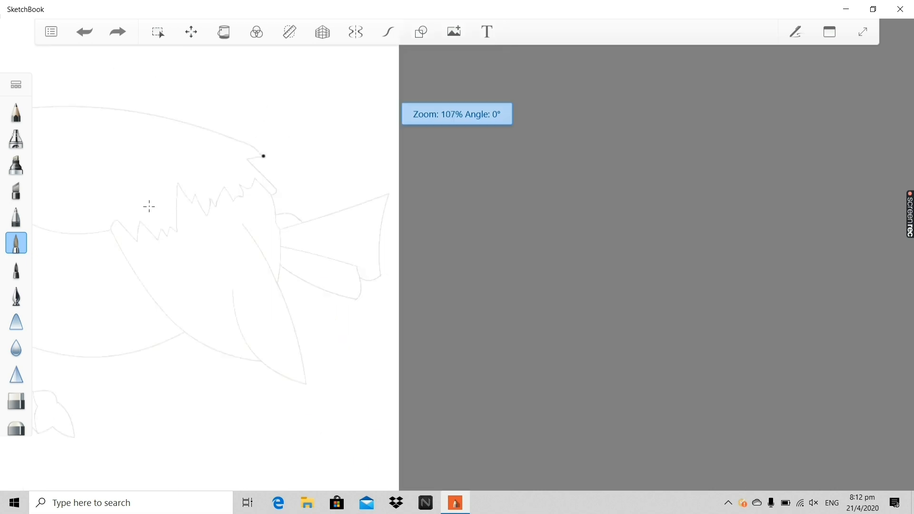
{"action": "scroll", "coordinate": [124, 224], "scroll_direction": "down", "scroll_amount": 1}
{"action": "scroll", "coordinate": [85, 214], "scroll_direction": "up", "scroll_amount": 5}
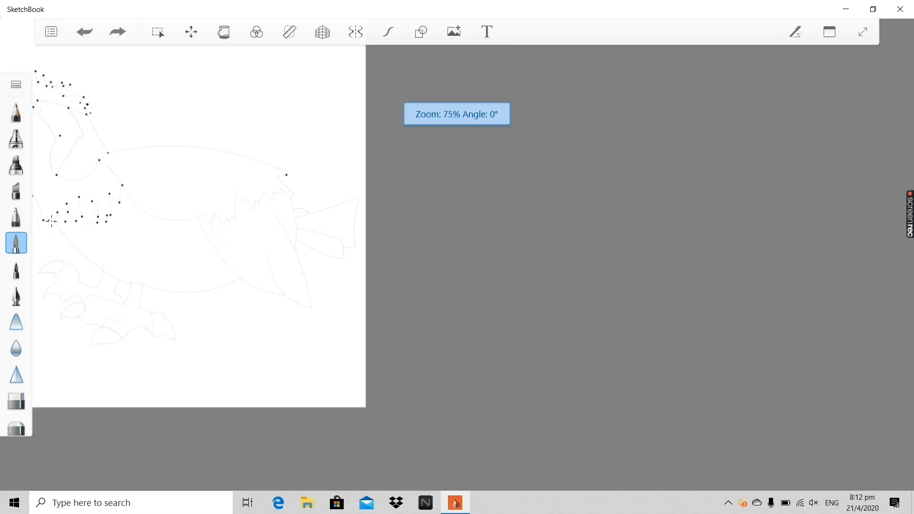
{"action": "scroll", "coordinate": [155, 203], "scroll_direction": "down", "scroll_amount": 3}
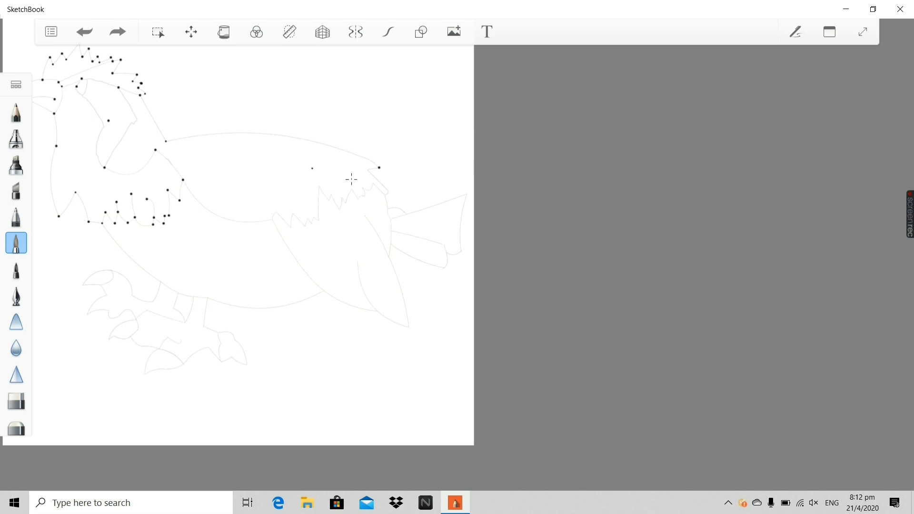
{"action": "scroll", "coordinate": [402, 165], "scroll_direction": "up", "scroll_amount": 7}
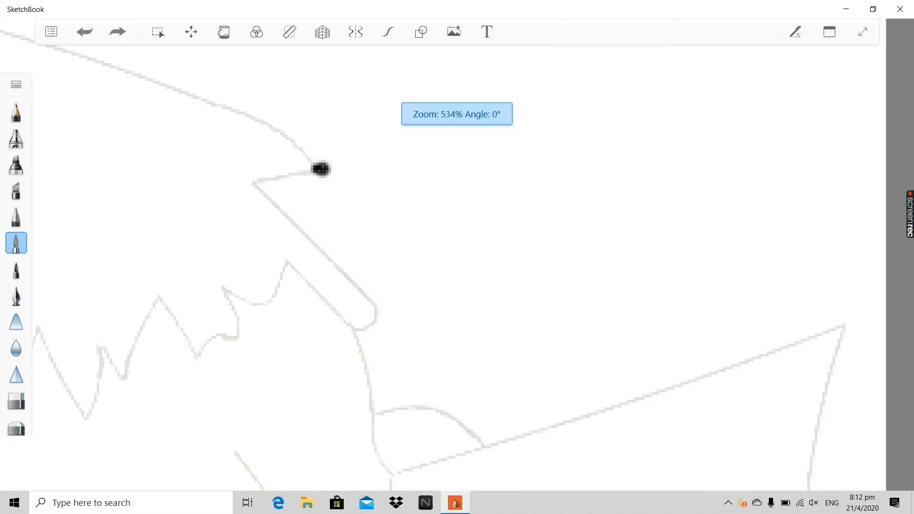
{"action": "left_click", "coordinate": [378, 306]}
{"action": "scroll", "coordinate": [389, 362], "scroll_direction": "up", "scroll_amount": 4}
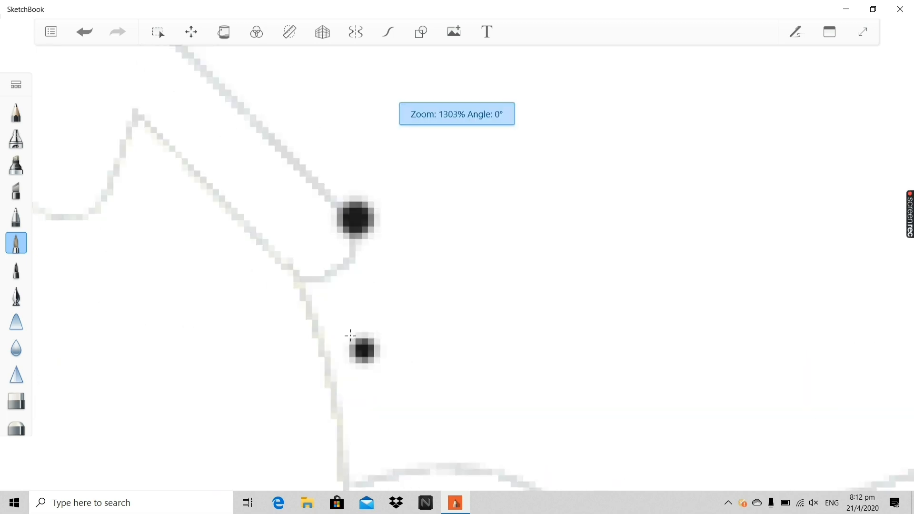
{"action": "left_click", "coordinate": [289, 277]}
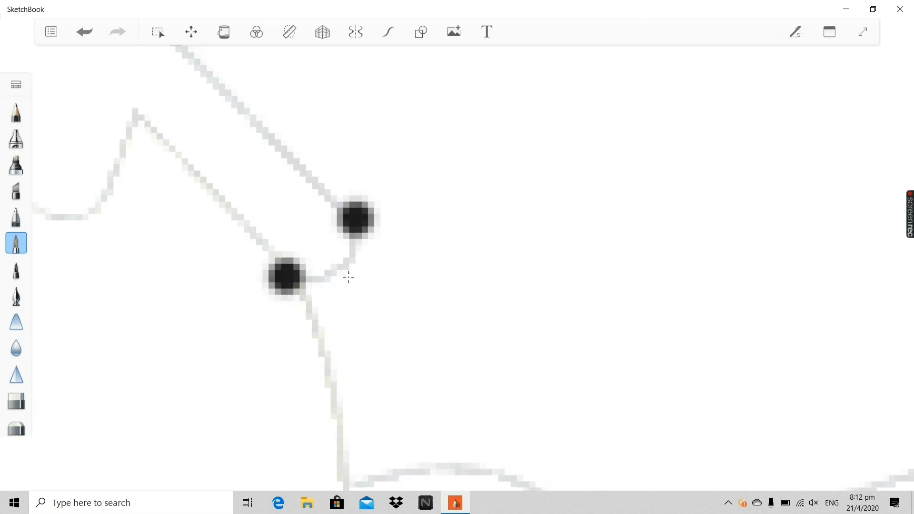
{"action": "left_click", "coordinate": [349, 278]}
Paint black dots on the notch below the back's rear tip and on the next two jagged feather points and the dip between them.
{"action": "scroll", "coordinate": [349, 278], "scroll_direction": "down", "scroll_amount": 4}
{"action": "scroll", "coordinate": [219, 196], "scroll_direction": "up", "scroll_amount": 2}
{"action": "left_click", "coordinate": [256, 201]}
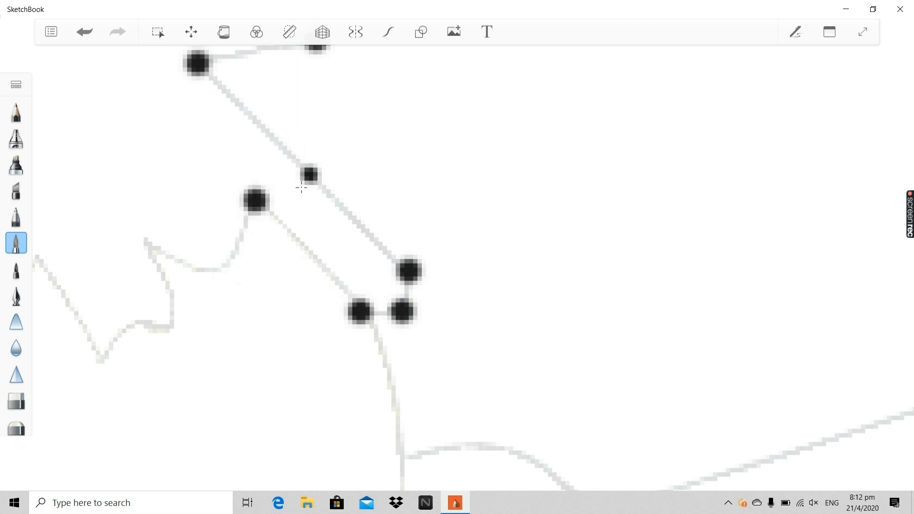
{"action": "left_click", "coordinate": [227, 273]}
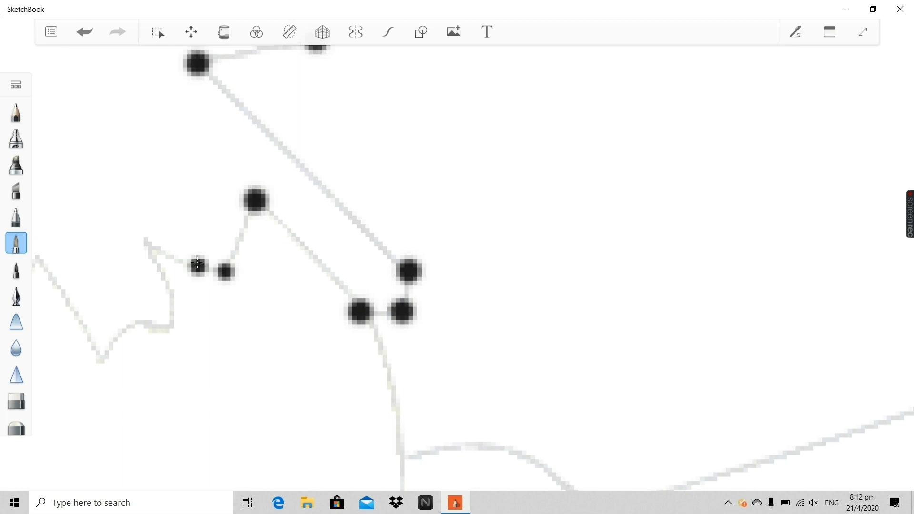
{"action": "left_click", "coordinate": [150, 242]}
Paint a black dot on the inner corner directly below the second jagged feather point near the rump.
{"action": "scroll", "coordinate": [176, 317], "scroll_direction": "down", "scroll_amount": 4}
{"action": "scroll", "coordinate": [157, 321], "scroll_direction": "up", "scroll_amount": 5}
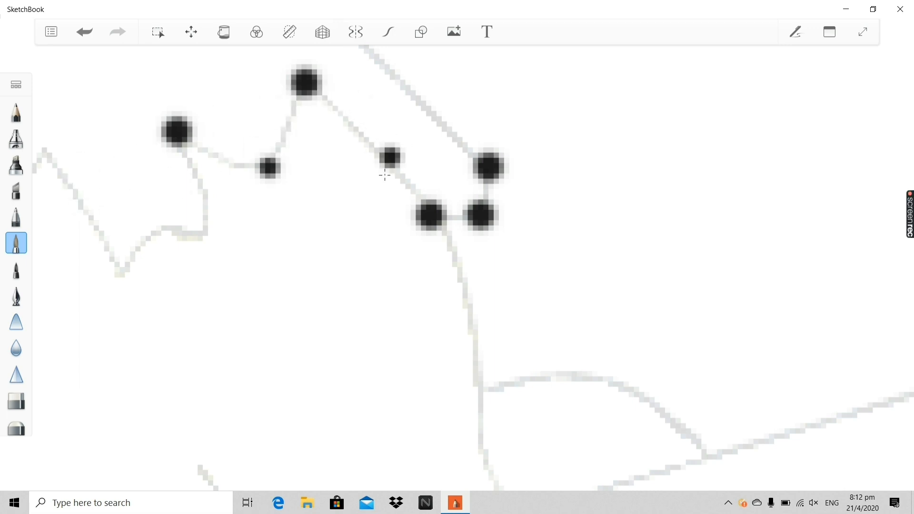
{"action": "scroll", "coordinate": [291, 200], "scroll_direction": "down", "scroll_amount": 2}
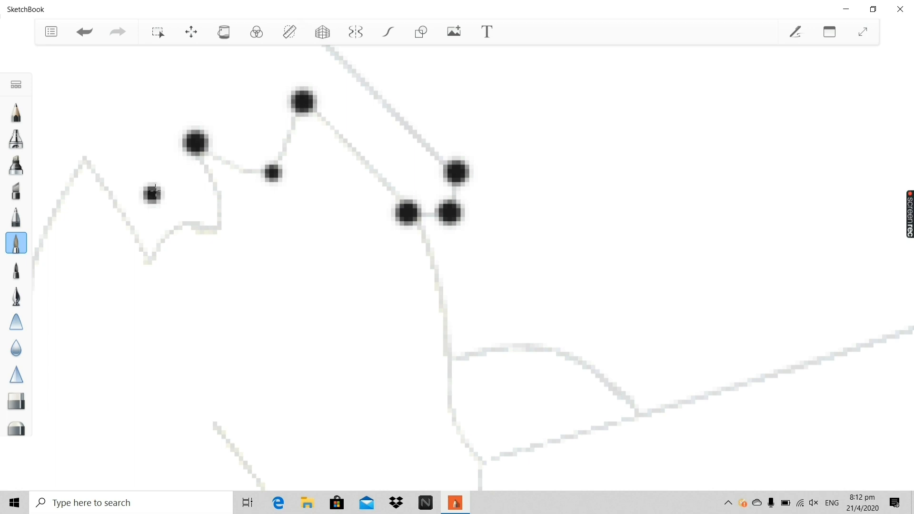
{"action": "scroll", "coordinate": [153, 192], "scroll_direction": "down", "scroll_amount": 3}
{"action": "scroll", "coordinate": [82, 178], "scroll_direction": "down", "scroll_amount": 3}
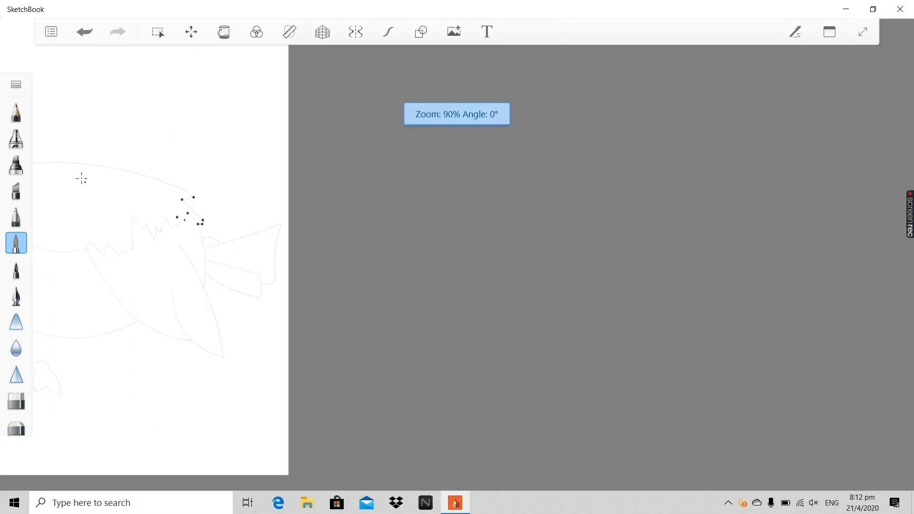
{"action": "scroll", "coordinate": [79, 166], "scroll_direction": "up", "scroll_amount": 1}
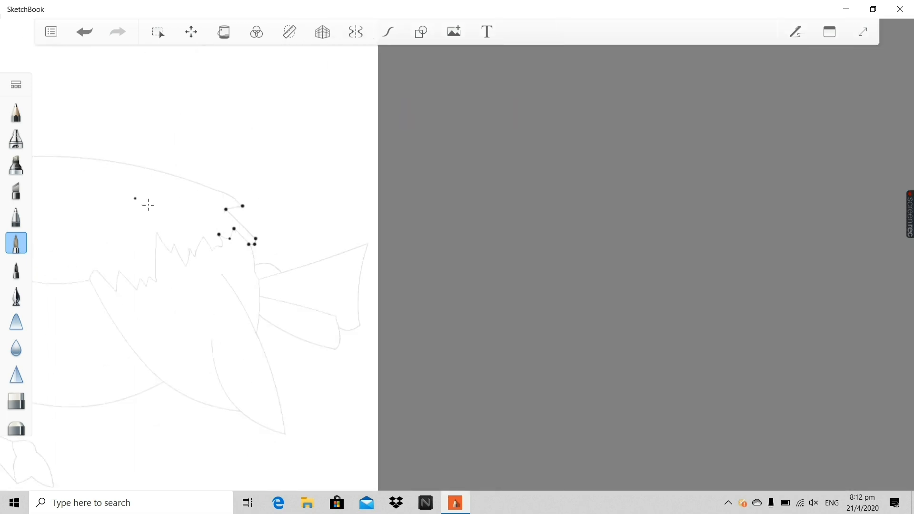
{"action": "scroll", "coordinate": [148, 205], "scroll_direction": "up", "scroll_amount": 3}
{"action": "left_click", "coordinate": [86, 126]}
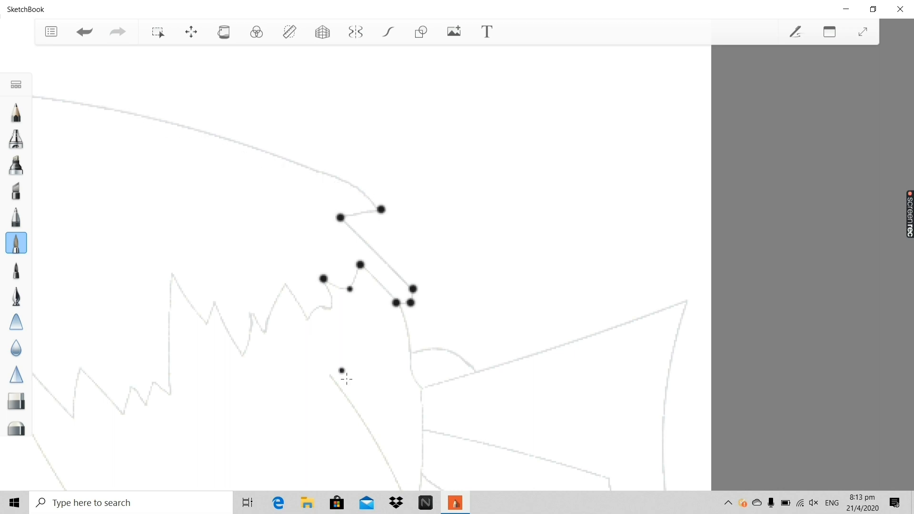
{"action": "scroll", "coordinate": [346, 378], "scroll_direction": "up", "scroll_amount": 6}
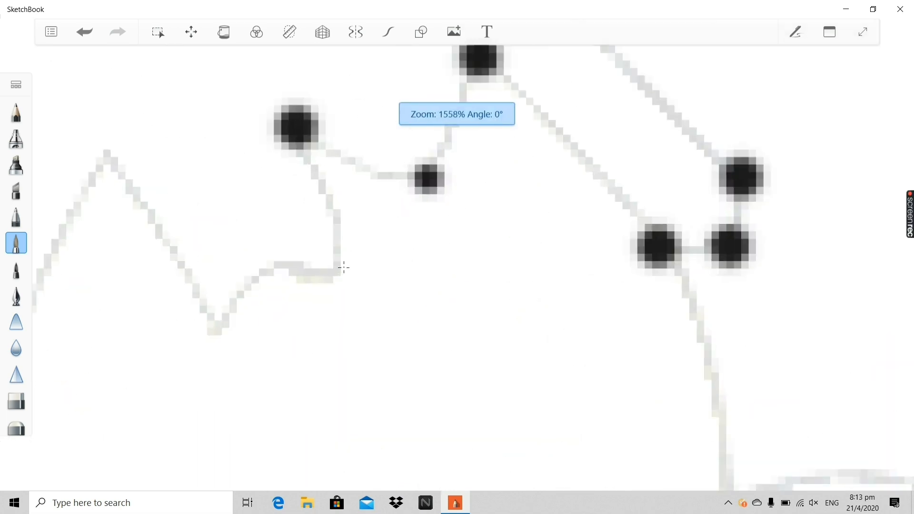
{"action": "scroll", "coordinate": [343, 267], "scroll_direction": "up", "scroll_amount": 1}
{"action": "left_click", "coordinate": [331, 277]}
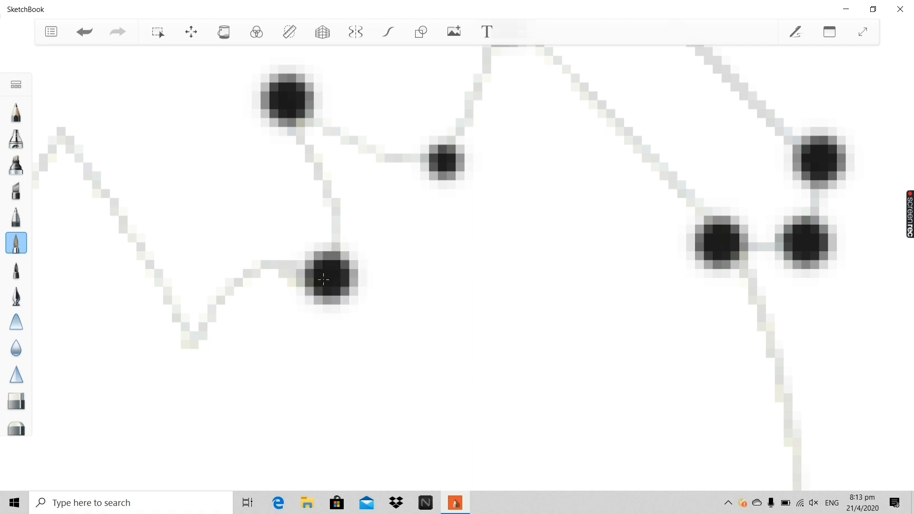
Paint black dots on the next valley of the jagged feather edge and on the peak following it toward the wing's front.
{"action": "left_click", "coordinate": [186, 336]}
{"action": "left_click", "coordinate": [58, 141]}
{"action": "scroll", "coordinate": [130, 214], "scroll_direction": "down", "scroll_amount": 2}
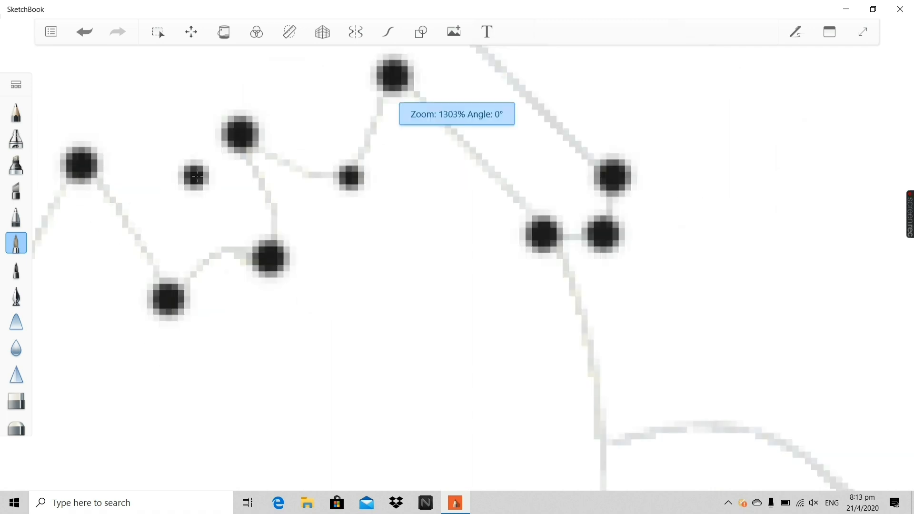
{"action": "scroll", "coordinate": [197, 176], "scroll_direction": "up", "scroll_amount": 1}
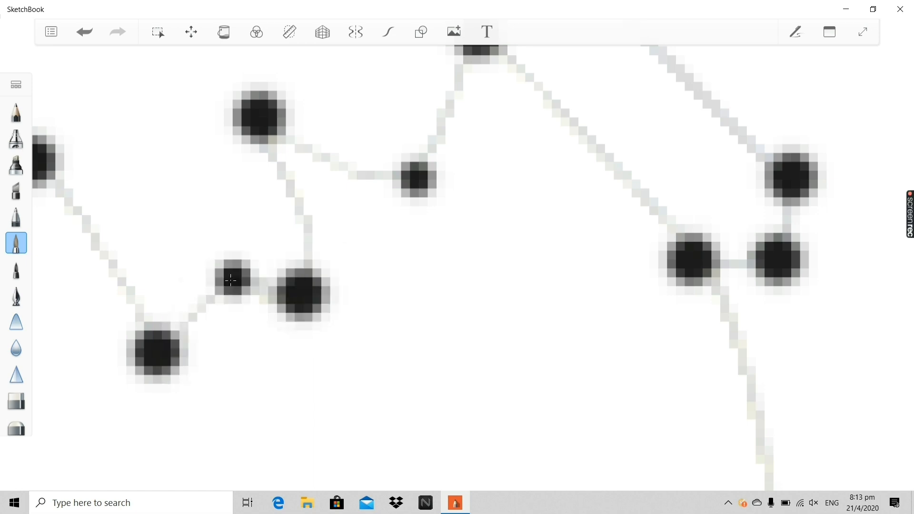
{"action": "scroll", "coordinate": [80, 264], "scroll_direction": "down", "scroll_amount": 4}
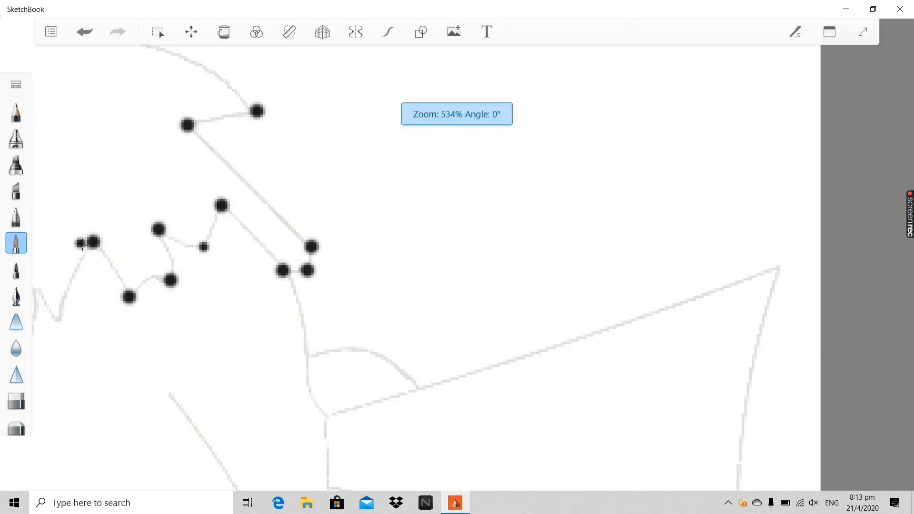
Paint black dots on the following notch of the jagged edge and the short feather point beside it.
{"action": "scroll", "coordinate": [82, 243], "scroll_direction": "up", "scroll_amount": 1}
{"action": "scroll", "coordinate": [104, 233], "scroll_direction": "down", "scroll_amount": 2}
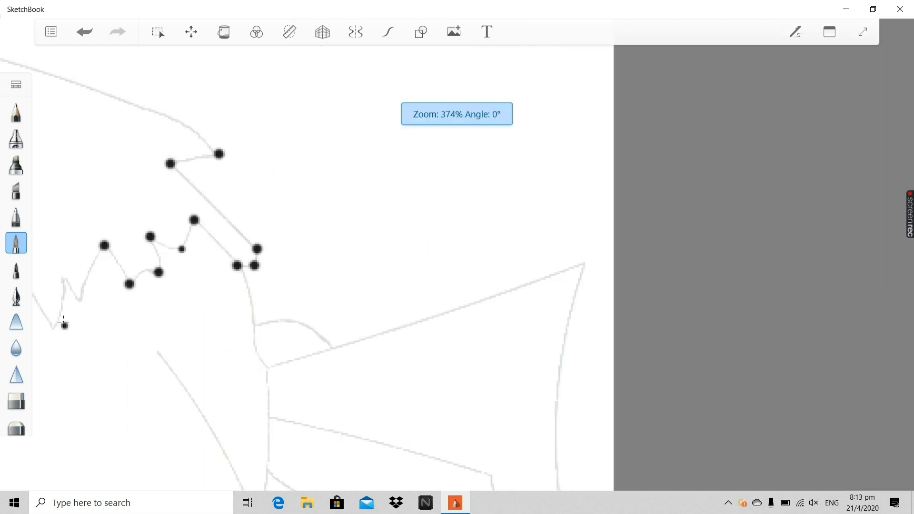
{"action": "scroll", "coordinate": [63, 324], "scroll_direction": "up", "scroll_amount": 2}
{"action": "left_click", "coordinate": [109, 276]}
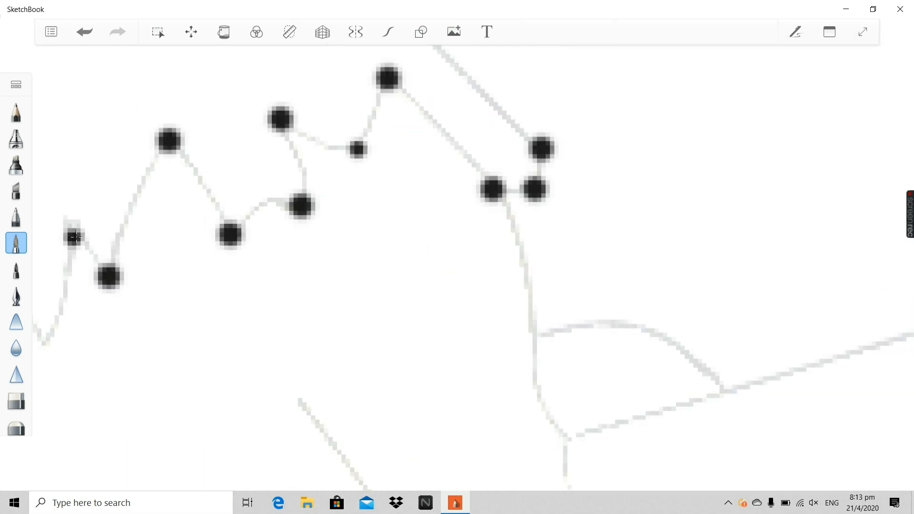
{"action": "left_click", "coordinate": [75, 221]}
{"action": "left_click", "coordinate": [75, 221]}
Paint black dots on the deepest valley of the upper jagged edge and on the feather peak just beyond it.
{"action": "scroll", "coordinate": [76, 229], "scroll_direction": "down", "scroll_amount": 3}
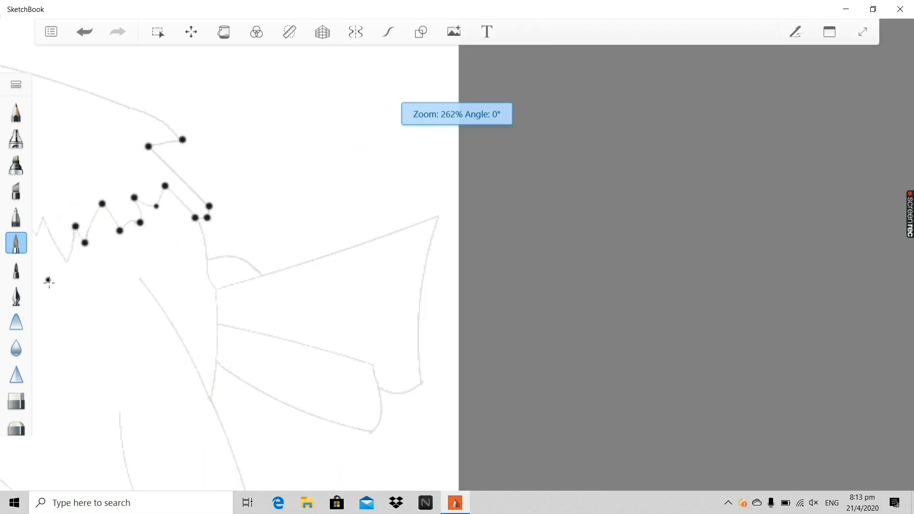
{"action": "scroll", "coordinate": [55, 271], "scroll_direction": "up", "scroll_amount": 4}
{"action": "left_click", "coordinate": [121, 207]}
{"action": "scroll", "coordinate": [119, 210], "scroll_direction": "down", "scroll_amount": 3}
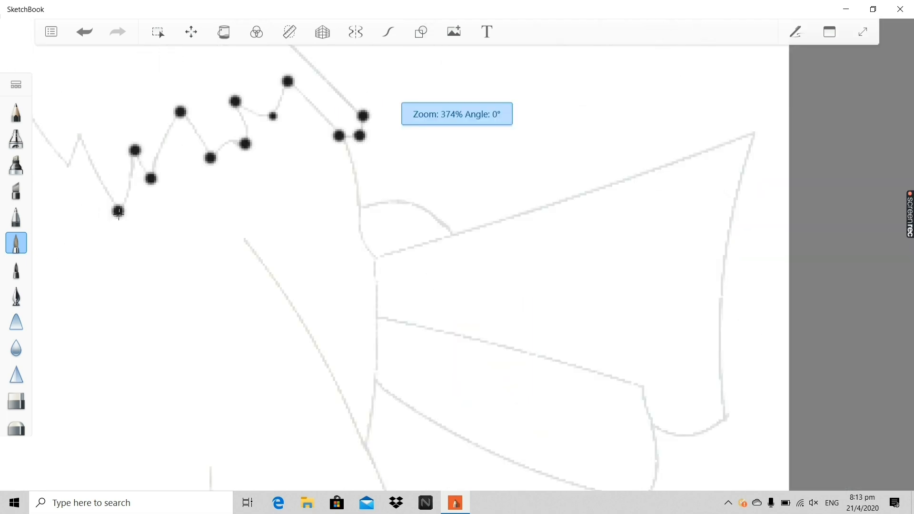
{"action": "scroll", "coordinate": [119, 212], "scroll_direction": "down", "scroll_amount": 1}
{"action": "scroll", "coordinate": [84, 171], "scroll_direction": "up", "scroll_amount": 4}
{"action": "left_click", "coordinate": [109, 137]}
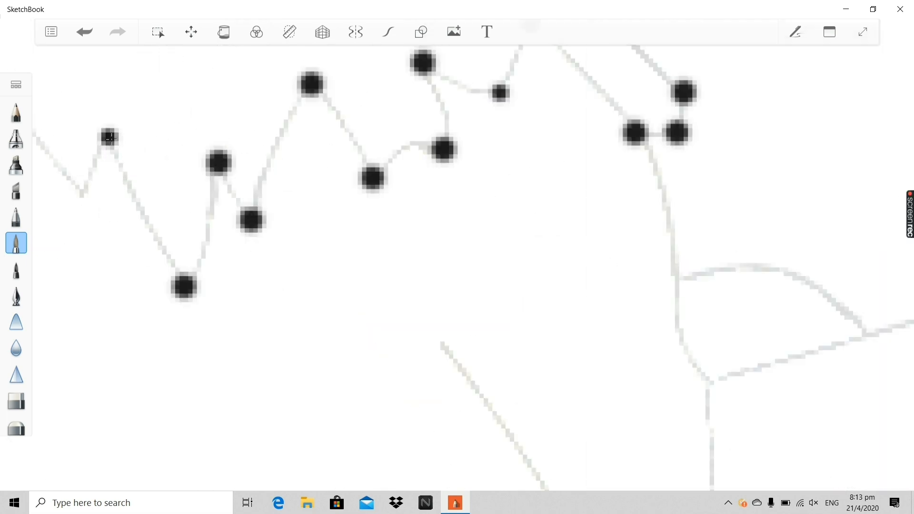
{"action": "left_click", "coordinate": [105, 140]}
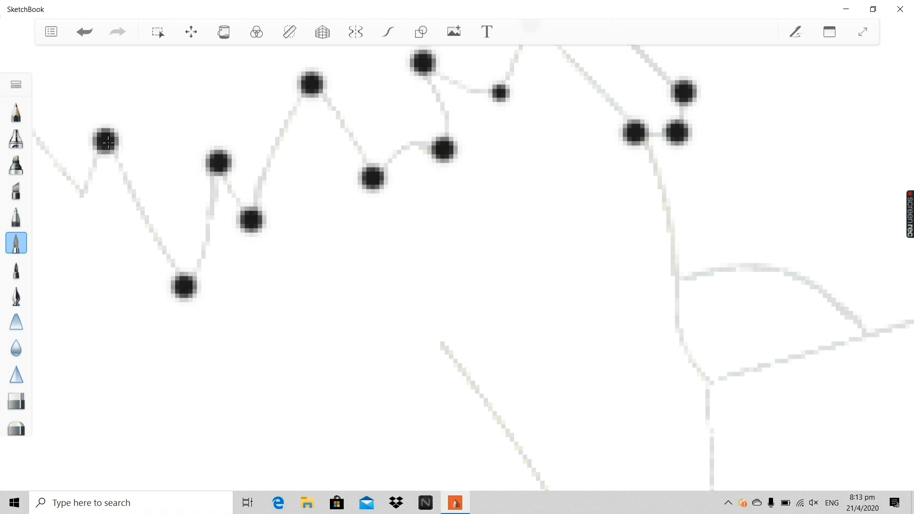
Undo the stray brush stroke beside the dotted crest on the bird's head.
{"action": "scroll", "coordinate": [106, 143], "scroll_direction": "down", "scroll_amount": 3}
{"action": "scroll", "coordinate": [87, 169], "scroll_direction": "down", "scroll_amount": 1}
{"action": "scroll", "coordinate": [118, 230], "scroll_direction": "up", "scroll_amount": 3}
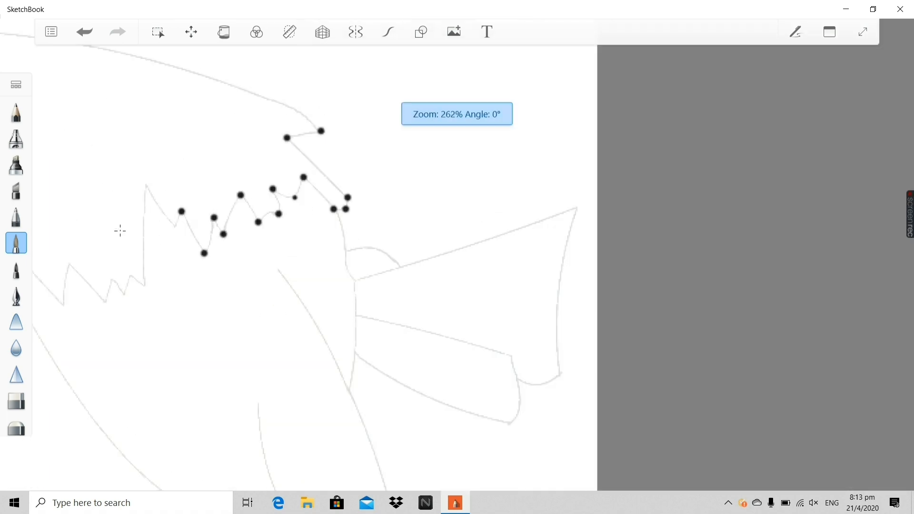
{"action": "scroll", "coordinate": [178, 197], "scroll_direction": "down", "scroll_amount": 1}
{"action": "scroll", "coordinate": [88, 159], "scroll_direction": "down", "scroll_amount": 4}
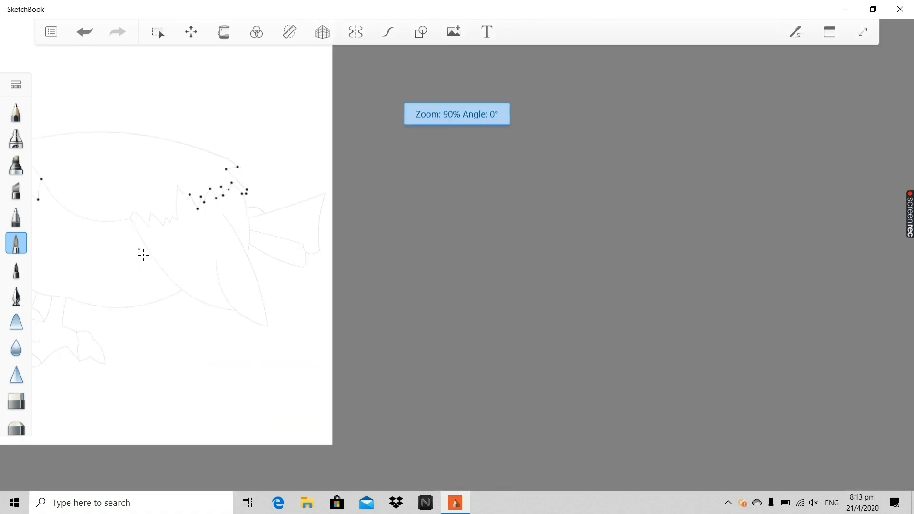
{"action": "scroll", "coordinate": [119, 229], "scroll_direction": "down", "scroll_amount": 2}
{"action": "scroll", "coordinate": [72, 160], "scroll_direction": "up", "scroll_amount": 6}
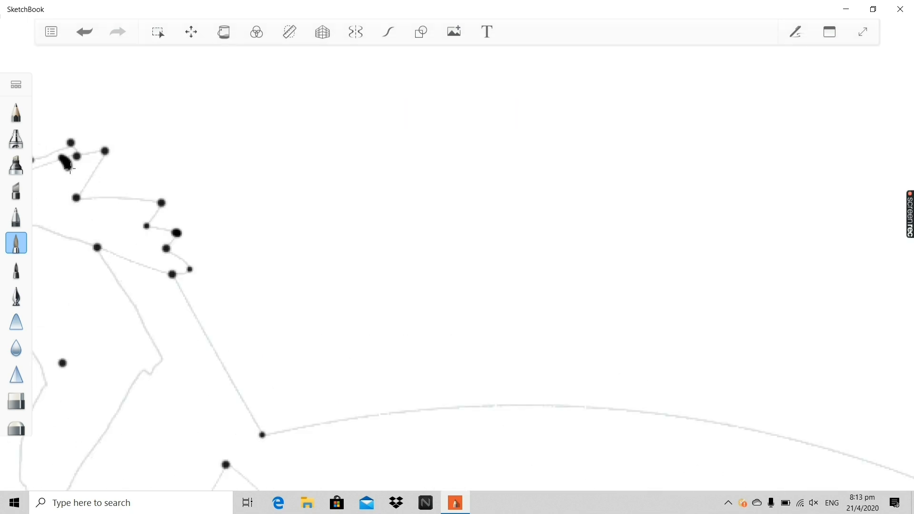
{"action": "left_click", "coordinate": [85, 33]}
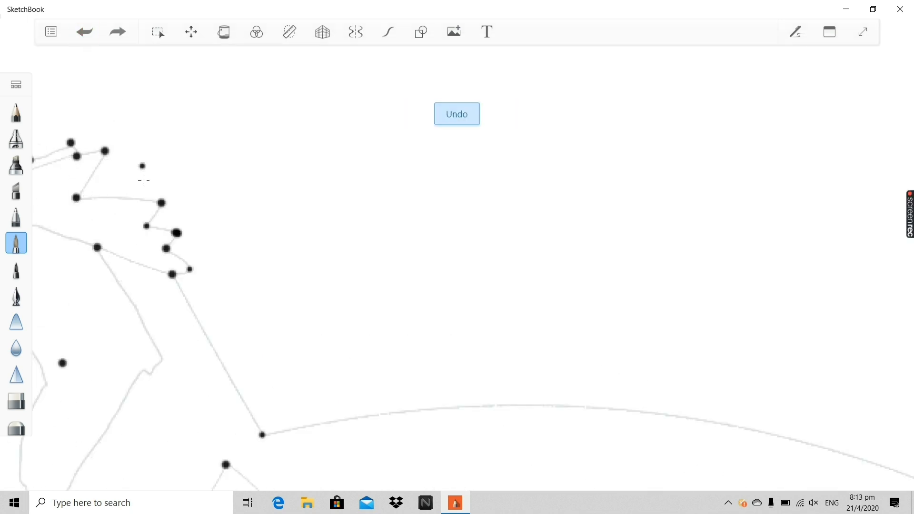
Paint black dots on the small dip before the tall vertical feather edge and on that edge's pointed top.
{"action": "scroll", "coordinate": [143, 180], "scroll_direction": "down", "scroll_amount": 4}
{"action": "scroll", "coordinate": [252, 285], "scroll_direction": "up", "scroll_amount": 2}
{"action": "scroll", "coordinate": [341, 229], "scroll_direction": "up", "scroll_amount": 4}
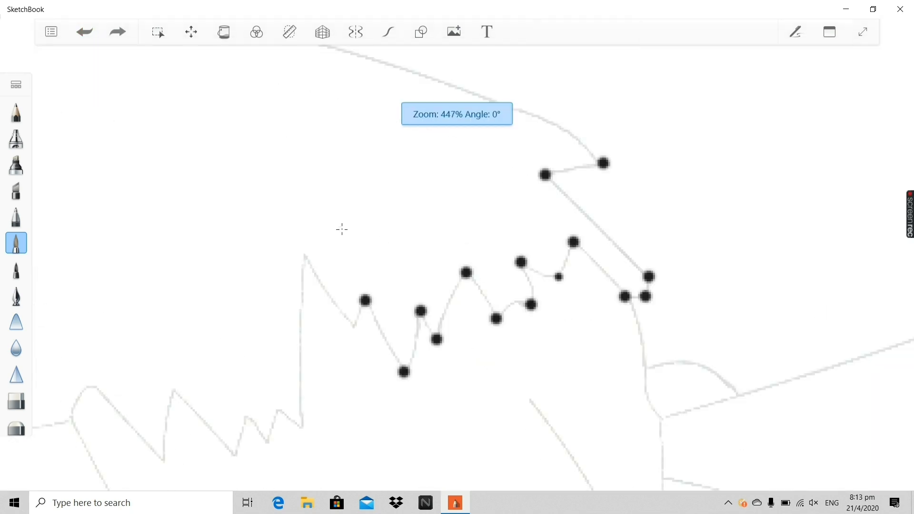
{"action": "left_click", "coordinate": [367, 358]}
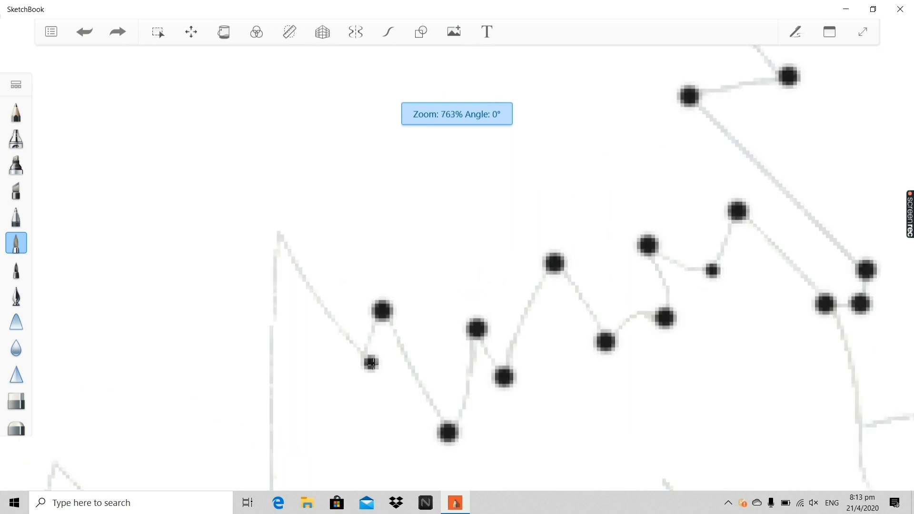
{"action": "left_click", "coordinate": [275, 237]}
Paint black dots on the two small zigzag valleys, the peak nearest the tall vertical edge, and that edge's lower corner.
{"action": "scroll", "coordinate": [275, 237], "scroll_direction": "down", "scroll_amount": 4}
{"action": "scroll", "coordinate": [258, 305], "scroll_direction": "up", "scroll_amount": 3}
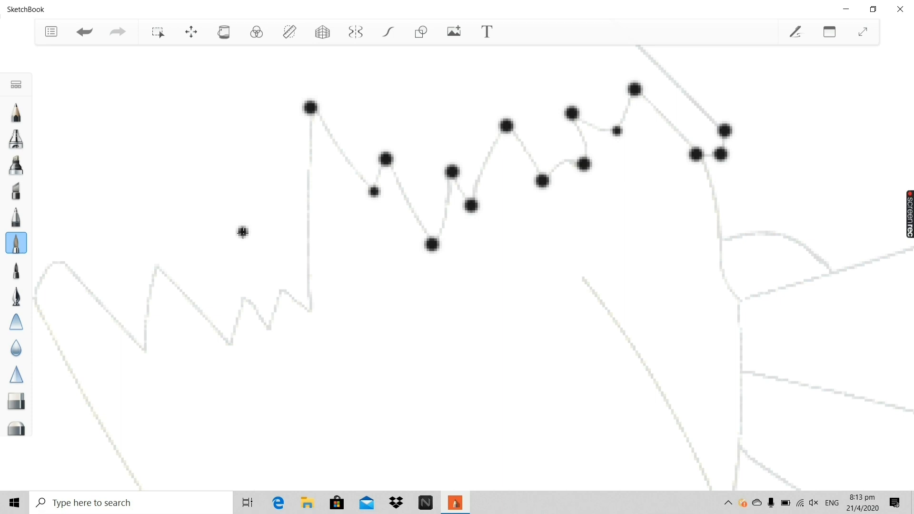
{"action": "scroll", "coordinate": [253, 390], "scroll_direction": "up", "scroll_amount": 6}
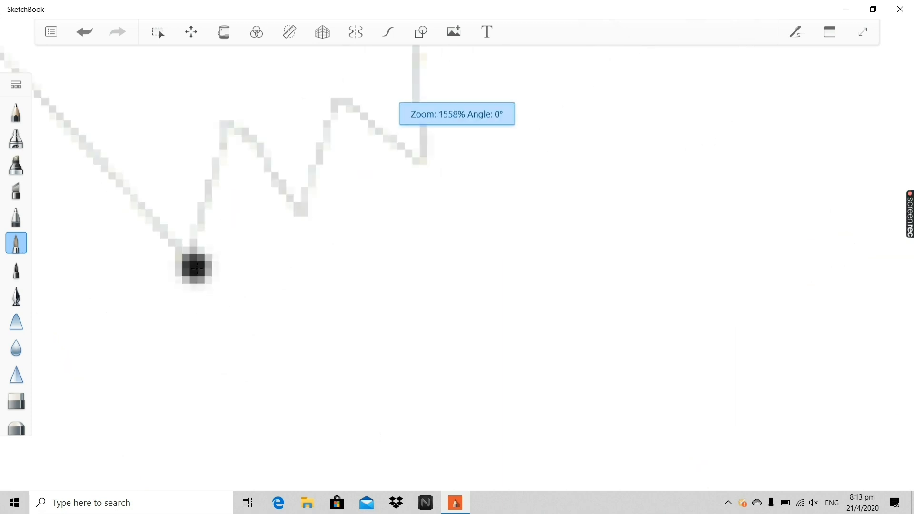
{"action": "left_click", "coordinate": [195, 265]}
{"action": "left_click", "coordinate": [306, 217]}
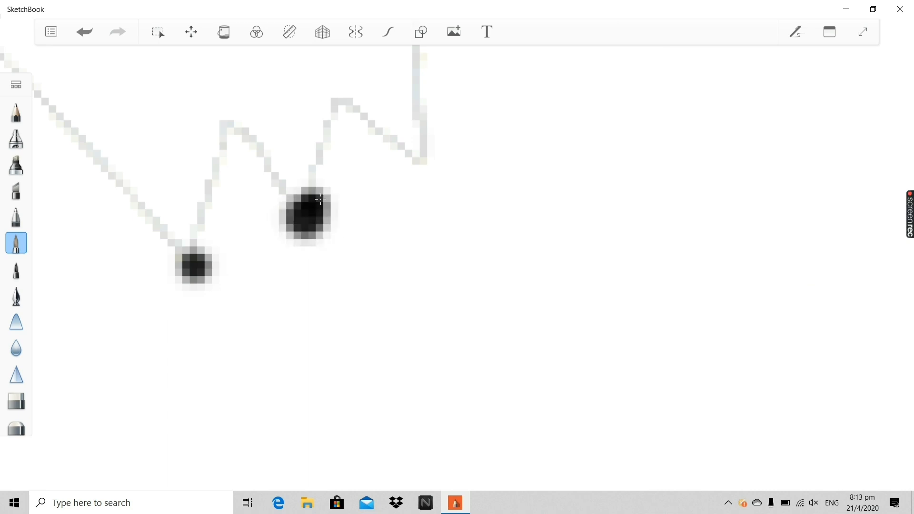
{"action": "left_click", "coordinate": [332, 93]}
{"action": "left_click", "coordinate": [422, 158]}
Undo the stray brush stroke across the bird's back line.
{"action": "scroll", "coordinate": [375, 179], "scroll_direction": "down", "scroll_amount": 7}
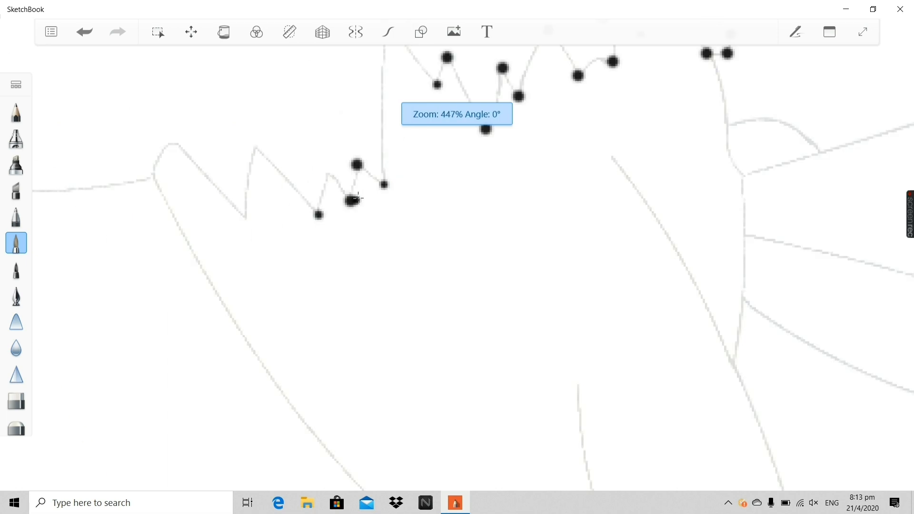
{"action": "scroll", "coordinate": [384, 81], "scroll_direction": "down", "scroll_amount": 3}
{"action": "scroll", "coordinate": [387, 81], "scroll_direction": "up", "scroll_amount": 6}
{"action": "scroll", "coordinate": [383, 77], "scroll_direction": "down", "scroll_amount": 3}
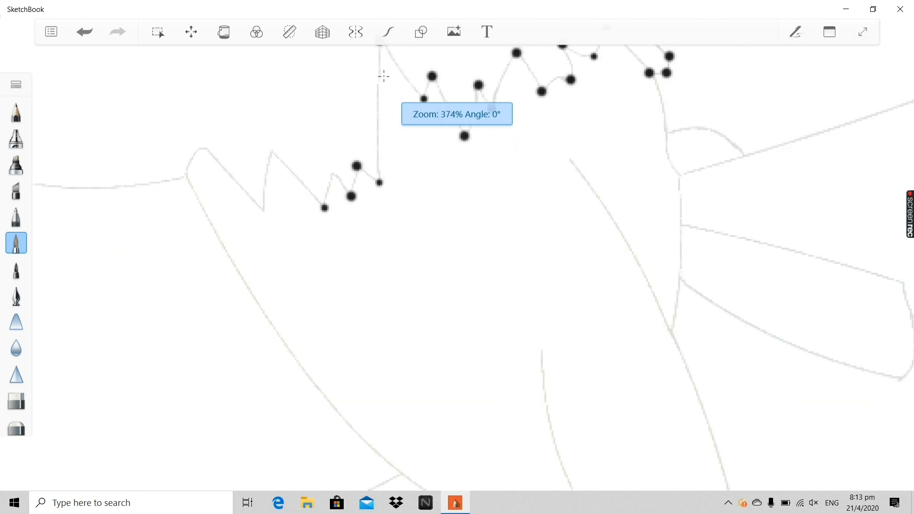
{"action": "scroll", "coordinate": [386, 67], "scroll_direction": "down", "scroll_amount": 4}
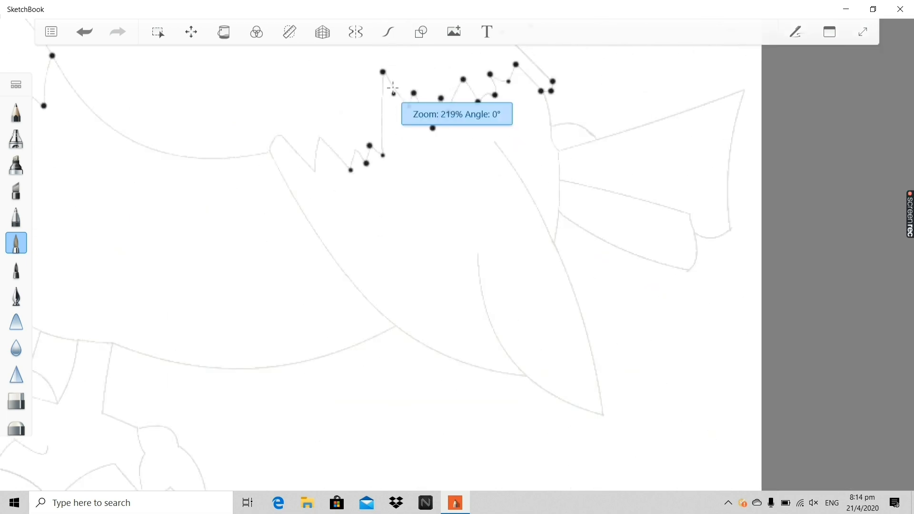
{"action": "scroll", "coordinate": [391, 81], "scroll_direction": "up", "scroll_amount": 3}
{"action": "scroll", "coordinate": [391, 80], "scroll_direction": "up", "scroll_amount": 2}
{"action": "left_click", "coordinate": [380, 192]}
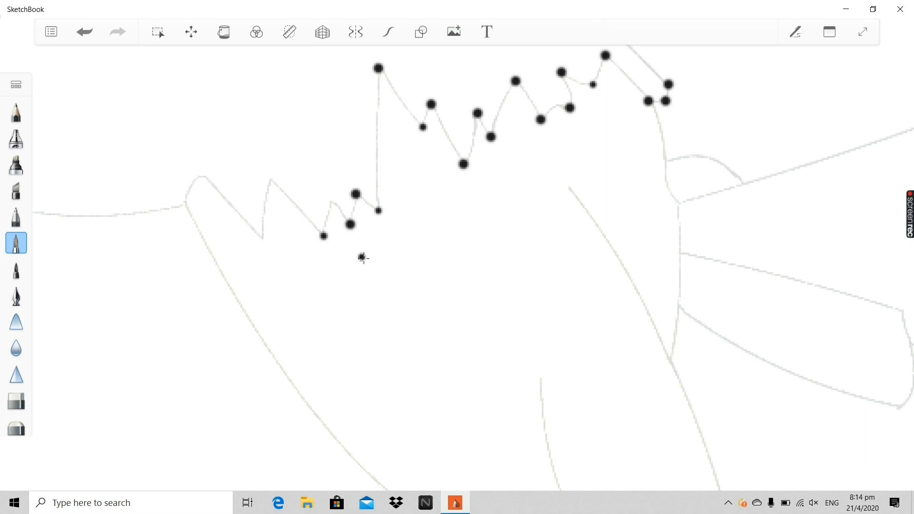
{"action": "scroll", "coordinate": [363, 258], "scroll_direction": "down", "scroll_amount": 5}
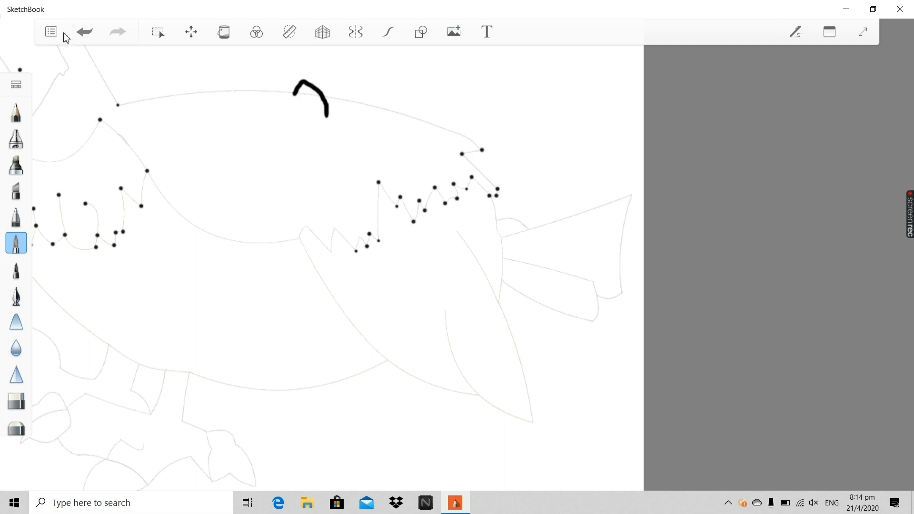
{"action": "left_click", "coordinate": [85, 32]}
Paint black dots on the next feather peak and valley and the rounded tip's crest and base, undoing the extra dot on its curve.
{"action": "scroll", "coordinate": [316, 256], "scroll_direction": "up", "scroll_amount": 8}
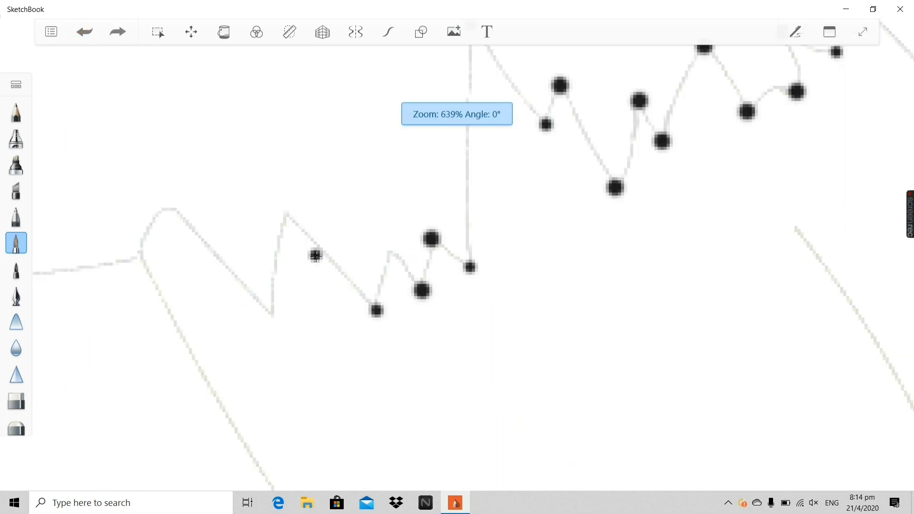
{"action": "scroll", "coordinate": [316, 255], "scroll_direction": "up", "scroll_amount": 3}
{"action": "left_click", "coordinate": [269, 195]}
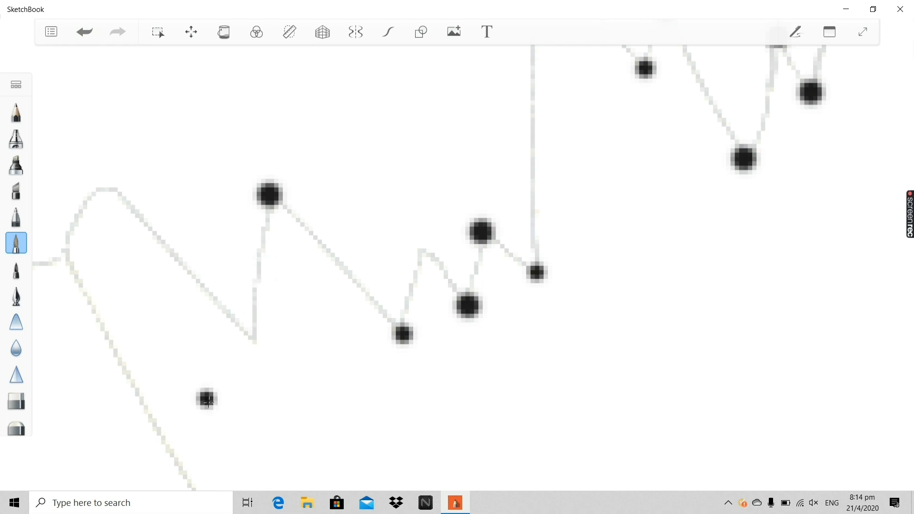
{"action": "left_click", "coordinate": [251, 341]}
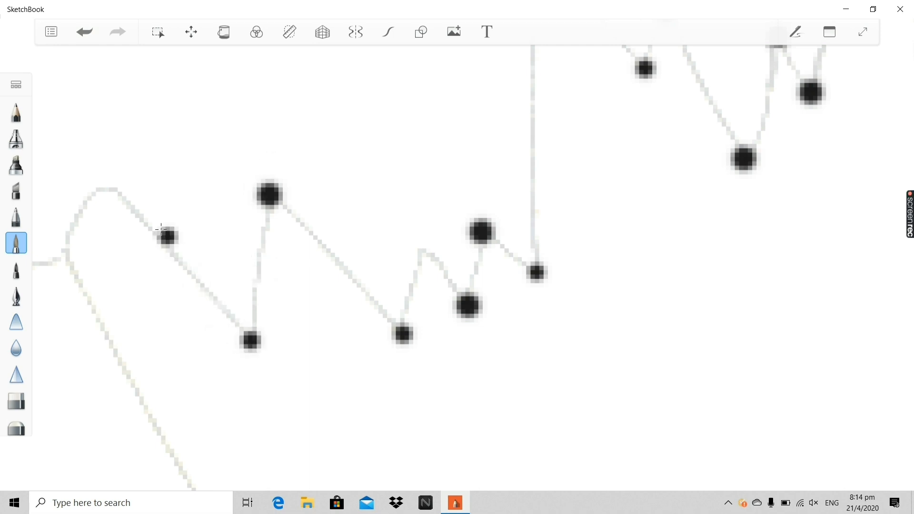
{"action": "left_click", "coordinate": [120, 195]}
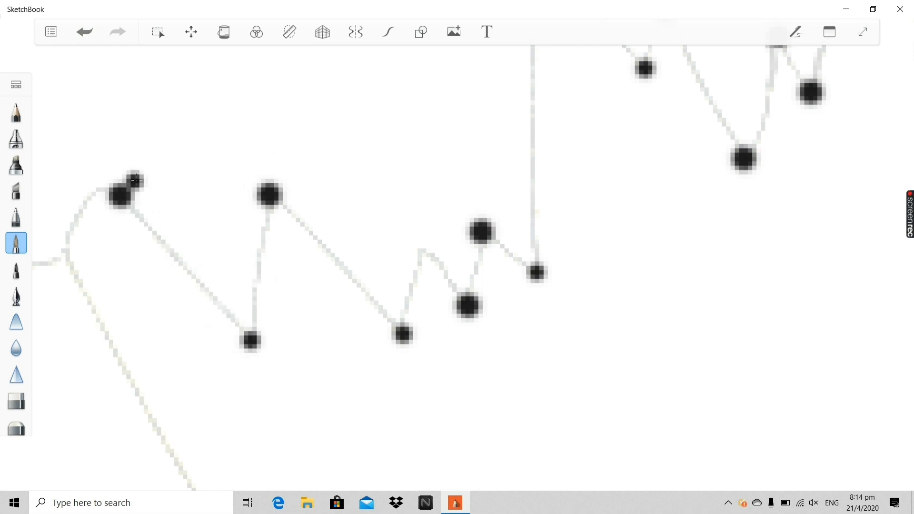
{"action": "left_click", "coordinate": [67, 252]}
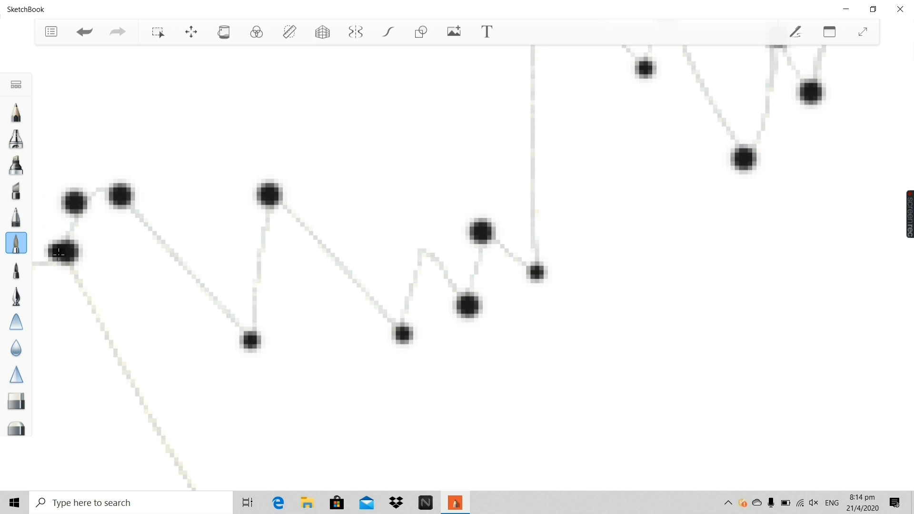
{"action": "left_click", "coordinate": [86, 36]}
Examine the dotted jagged feather edge and the back line for outline points still without dots.
{"action": "scroll", "coordinate": [186, 220], "scroll_direction": "up", "scroll_amount": 2}
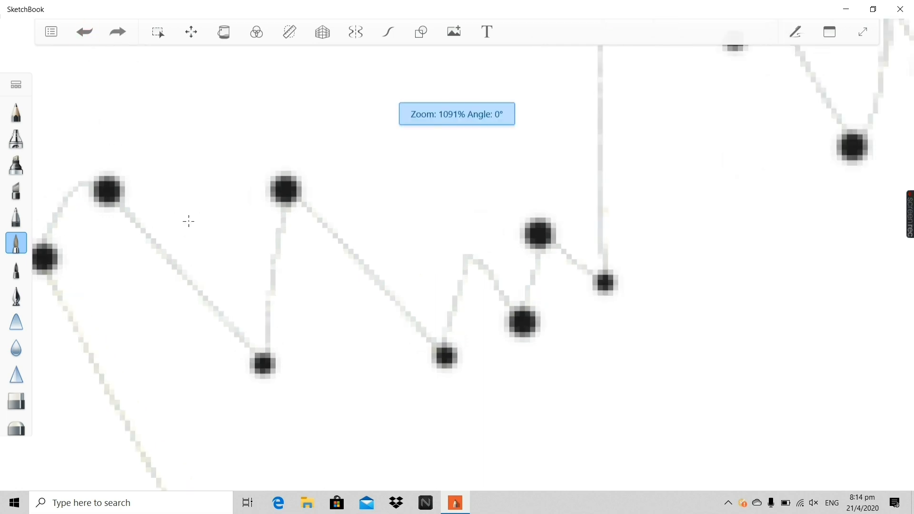
{"action": "scroll", "coordinate": [204, 206], "scroll_direction": "down", "scroll_amount": 2}
{"action": "scroll", "coordinate": [78, 228], "scroll_direction": "up", "scroll_amount": 1}
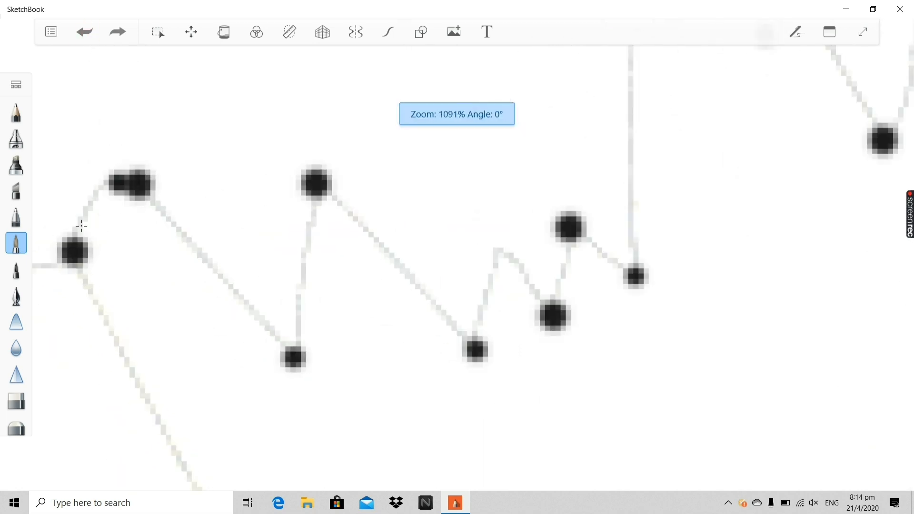
{"action": "scroll", "coordinate": [124, 238], "scroll_direction": "down", "scroll_amount": 4}
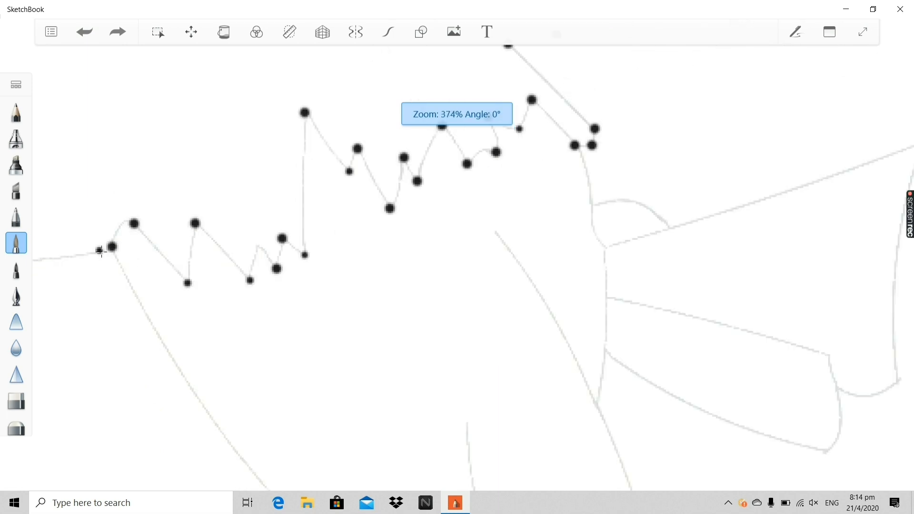
{"action": "scroll", "coordinate": [101, 251], "scroll_direction": "up", "scroll_amount": 1}
{"action": "scroll", "coordinate": [141, 224], "scroll_direction": "down", "scroll_amount": 3}
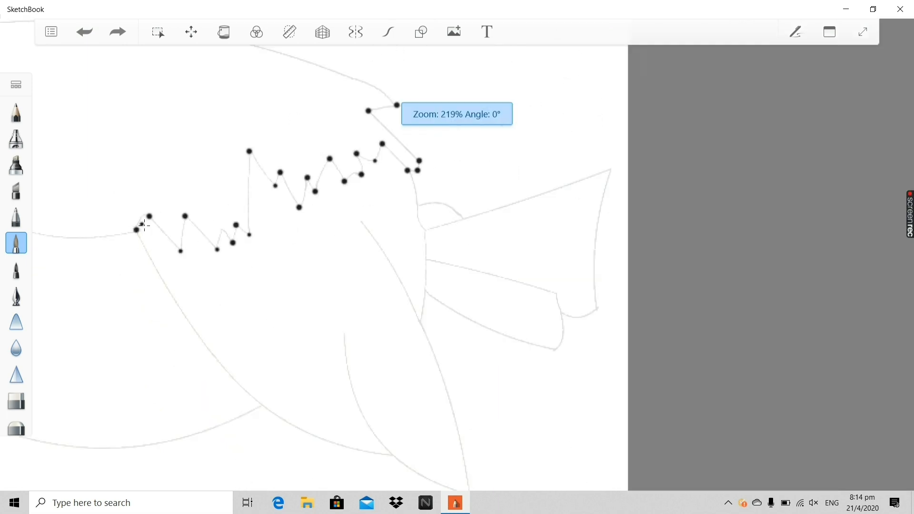
{"action": "scroll", "coordinate": [144, 226], "scroll_direction": "down", "scroll_amount": 2}
{"action": "scroll", "coordinate": [157, 235], "scroll_direction": "up", "scroll_amount": 2}
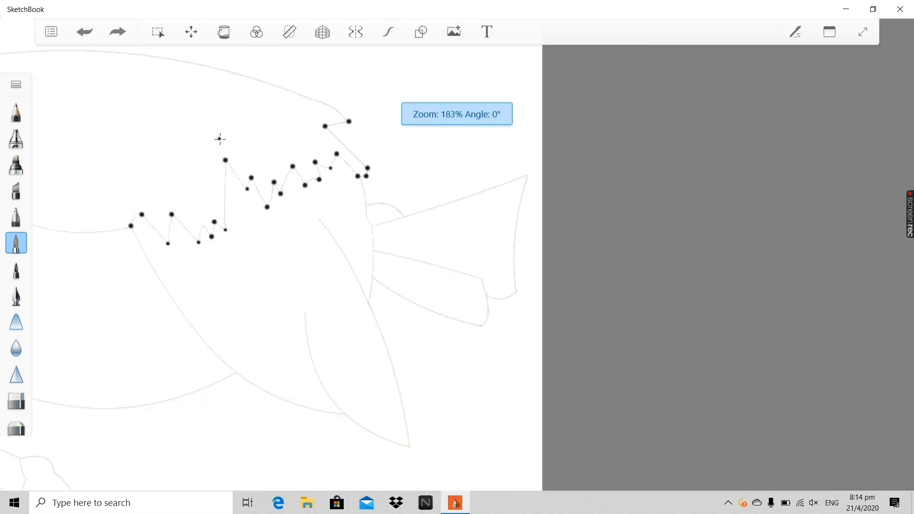
{"action": "scroll", "coordinate": [171, 172], "scroll_direction": "down", "scroll_amount": 4}
{"action": "scroll", "coordinate": [105, 130], "scroll_direction": "up", "scroll_amount": 3}
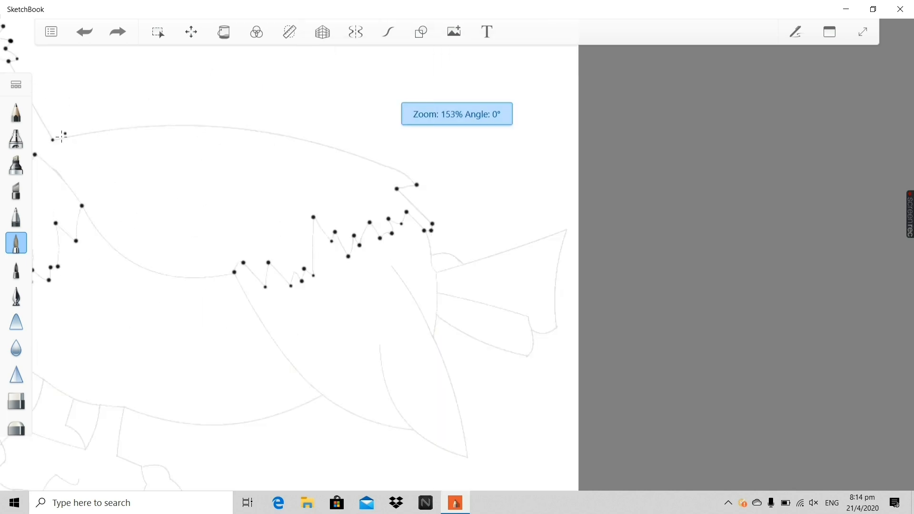
{"action": "scroll", "coordinate": [61, 137], "scroll_direction": "up", "scroll_amount": 3}
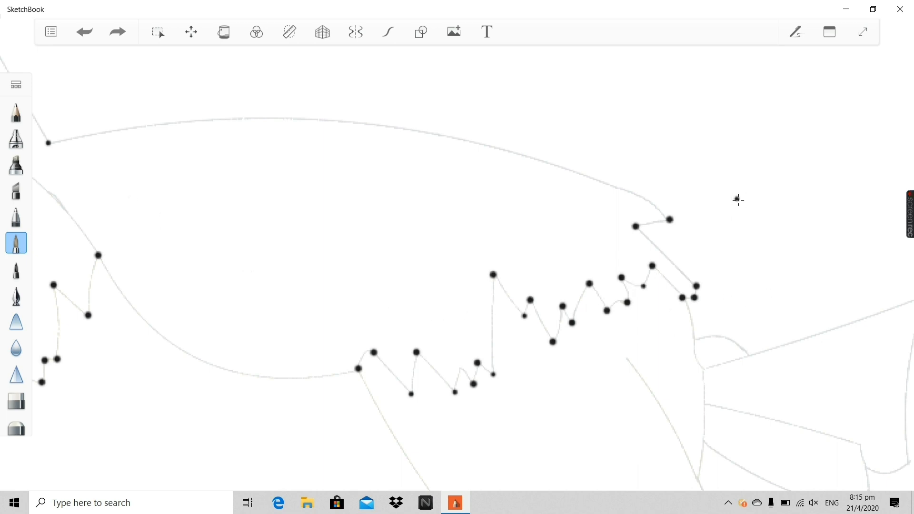
Examine the wing, belly and tail outlines beyond the jagged feather edge for points still without dots.
{"action": "scroll", "coordinate": [433, 336], "scroll_direction": "down", "scroll_amount": 5}
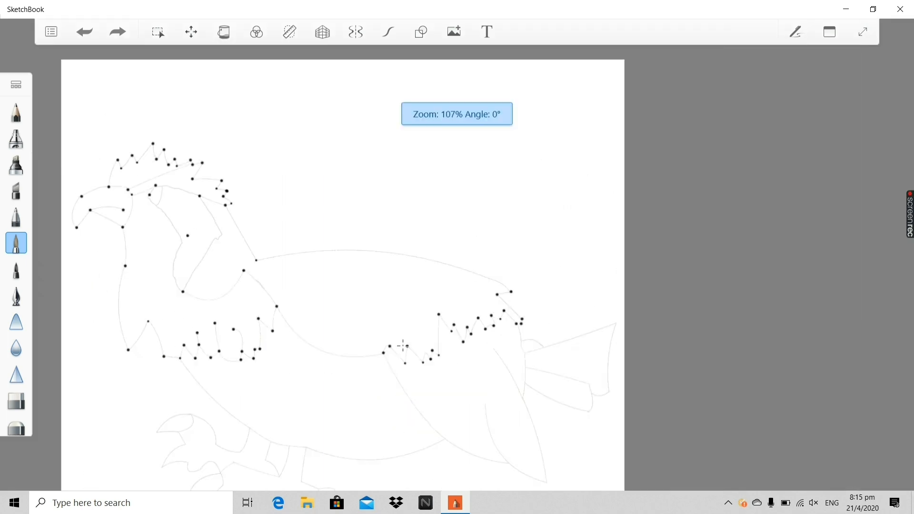
{"action": "scroll", "coordinate": [437, 446], "scroll_direction": "up", "scroll_amount": 4}
{"action": "scroll", "coordinate": [429, 382], "scroll_direction": "down", "scroll_amount": 3}
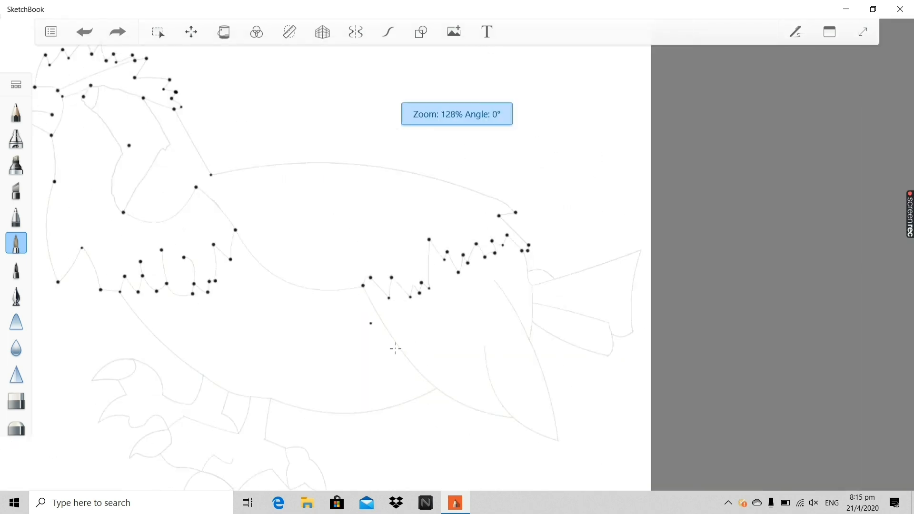
{"action": "scroll", "coordinate": [494, 285], "scroll_direction": "up", "scroll_amount": 4}
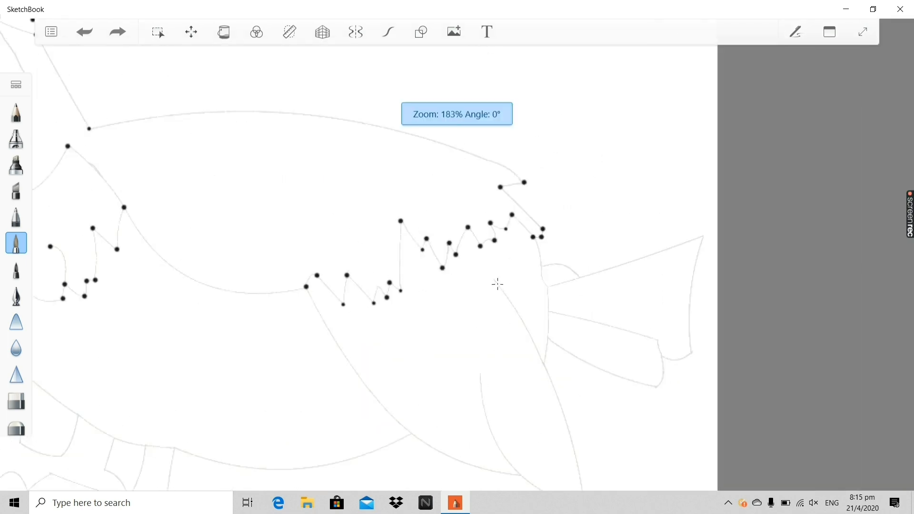
{"action": "scroll", "coordinate": [416, 351], "scroll_direction": "down", "scroll_amount": 4}
{"action": "scroll", "coordinate": [367, 330], "scroll_direction": "up", "scroll_amount": 2}
{"action": "scroll", "coordinate": [312, 312], "scroll_direction": "up", "scroll_amount": 2}
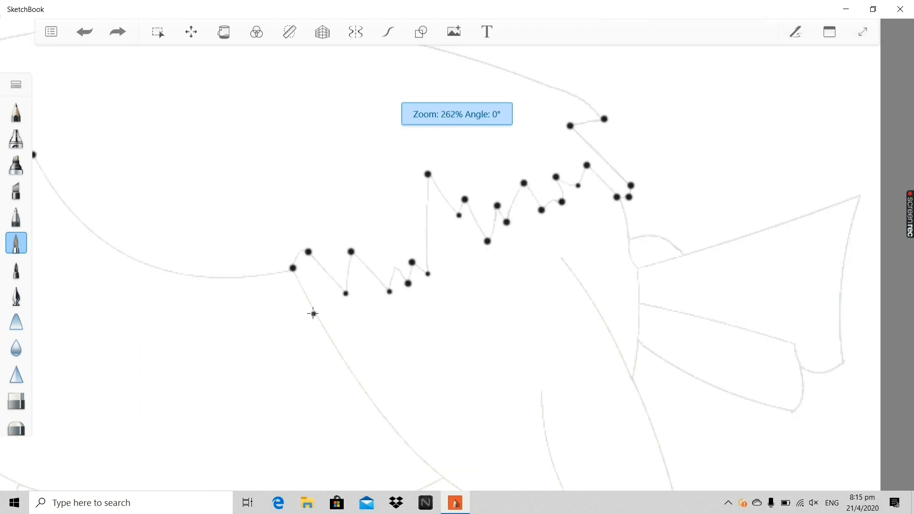
{"action": "scroll", "coordinate": [266, 292], "scroll_direction": "down", "scroll_amount": 4}
{"action": "scroll", "coordinate": [216, 264], "scroll_direction": "up", "scroll_amount": 4}
{"action": "scroll", "coordinate": [176, 237], "scroll_direction": "down", "scroll_amount": 3}
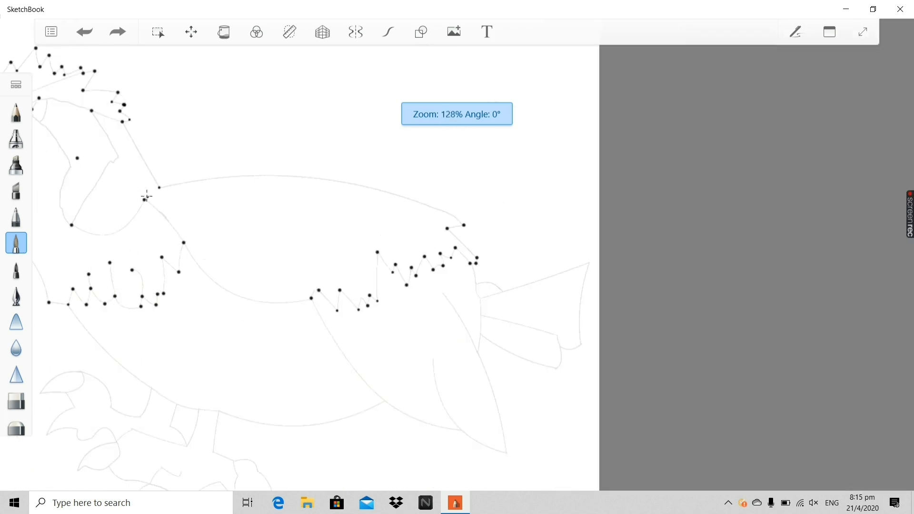
Examine the face patch, neck line and back curve for outline corners that still lack dots.
{"action": "left_click", "coordinate": [124, 153]}
{"action": "scroll", "coordinate": [127, 153], "scroll_direction": "up", "scroll_amount": 4}
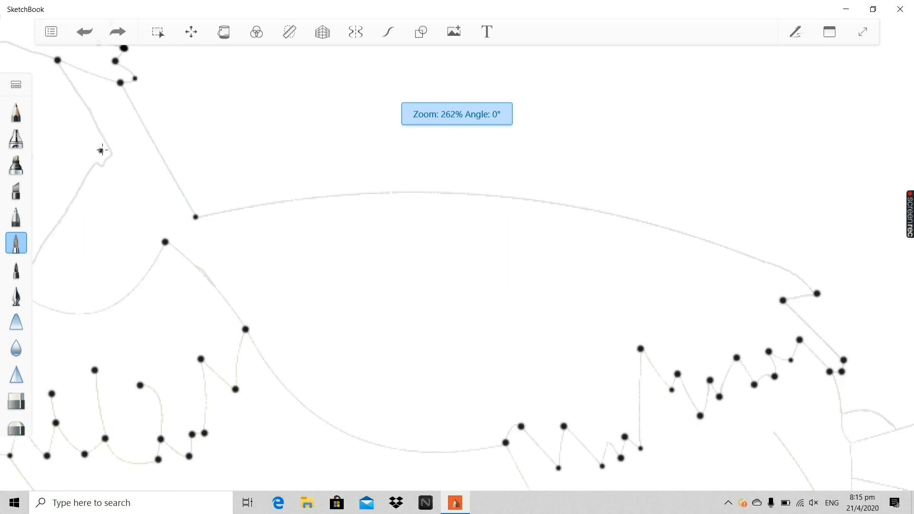
{"action": "scroll", "coordinate": [100, 149], "scroll_direction": "down", "scroll_amount": 4}
{"action": "scroll", "coordinate": [92, 149], "scroll_direction": "up", "scroll_amount": 2}
{"action": "scroll", "coordinate": [68, 148], "scroll_direction": "up", "scroll_amount": 2}
{"action": "left_click", "coordinate": [75, 162]}
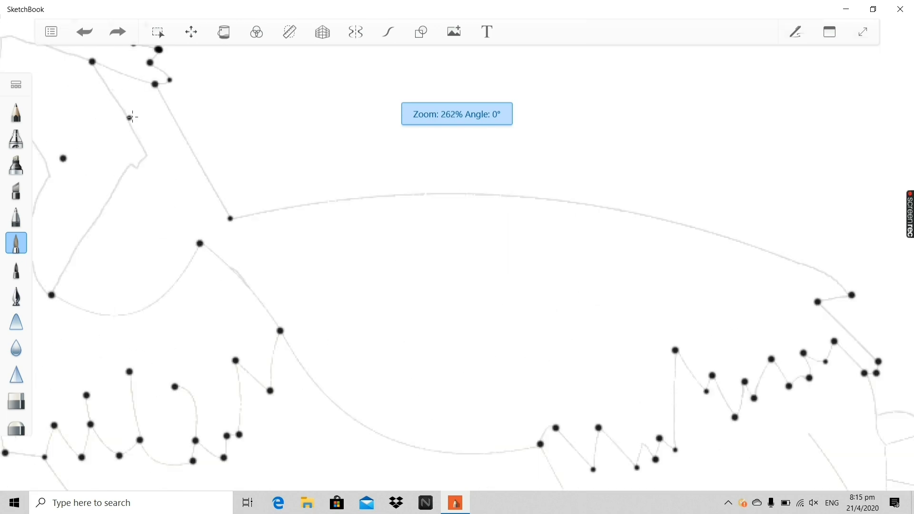
{"action": "left_click", "coordinate": [134, 162]}
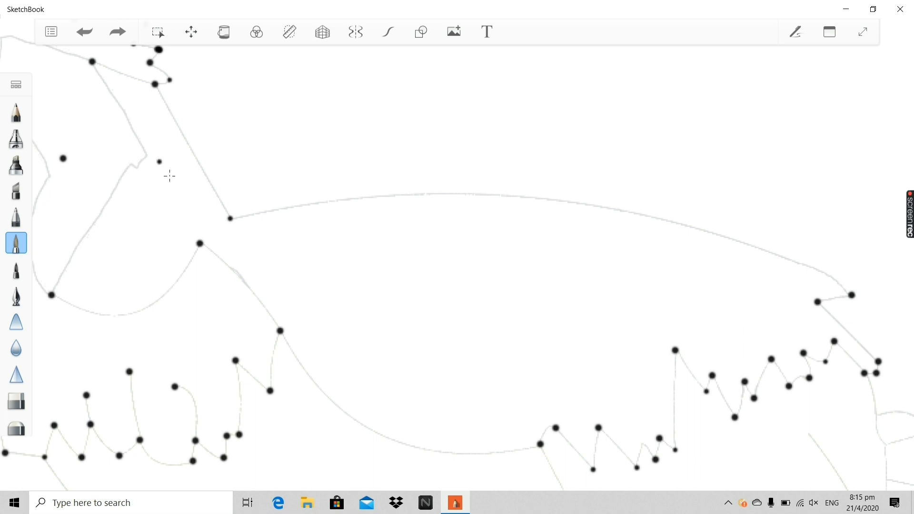
{"action": "scroll", "coordinate": [99, 151], "scroll_direction": "up", "scroll_amount": 3}
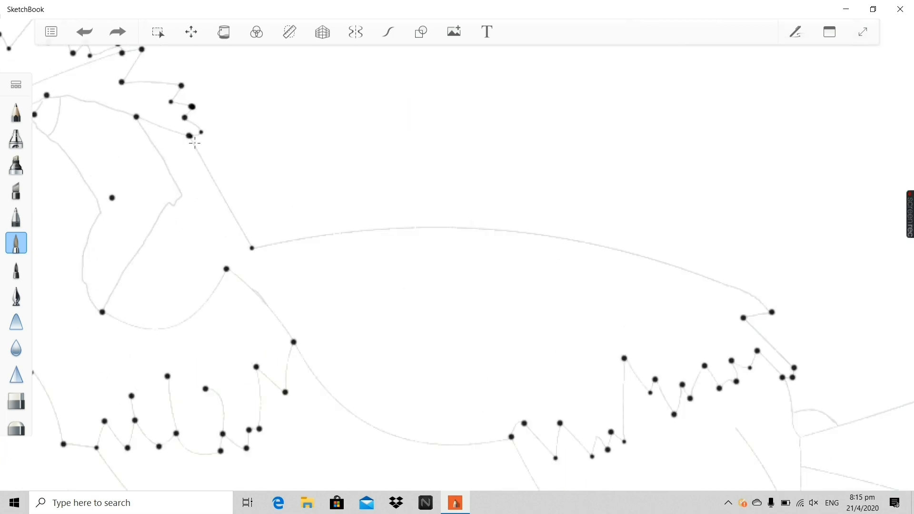
{"action": "left_click", "coordinate": [277, 251]}
Paint black dots where the belly line and the inner feather curve each meet the long lower wing edge.
{"action": "scroll", "coordinate": [392, 330], "scroll_direction": "down", "scroll_amount": 4}
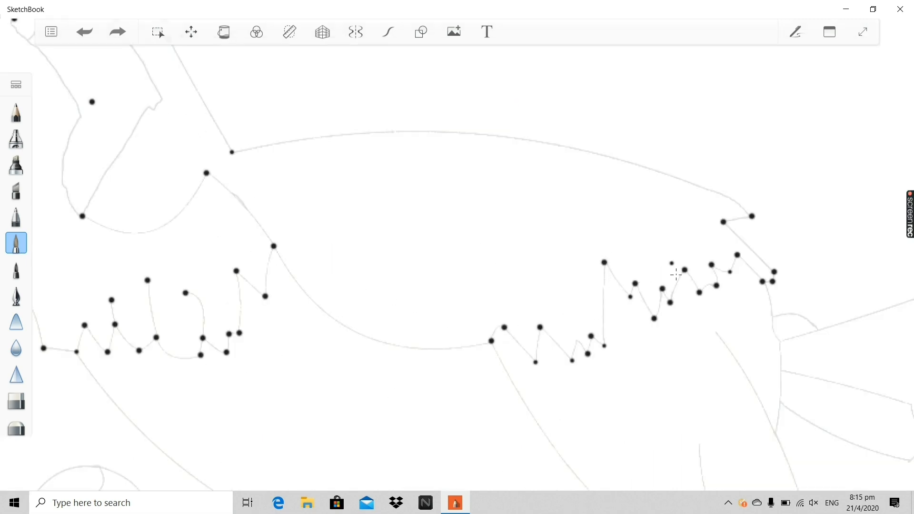
{"action": "scroll", "coordinate": [612, 398], "scroll_direction": "down", "scroll_amount": 5}
{"action": "scroll", "coordinate": [654, 452], "scroll_direction": "up", "scroll_amount": 6}
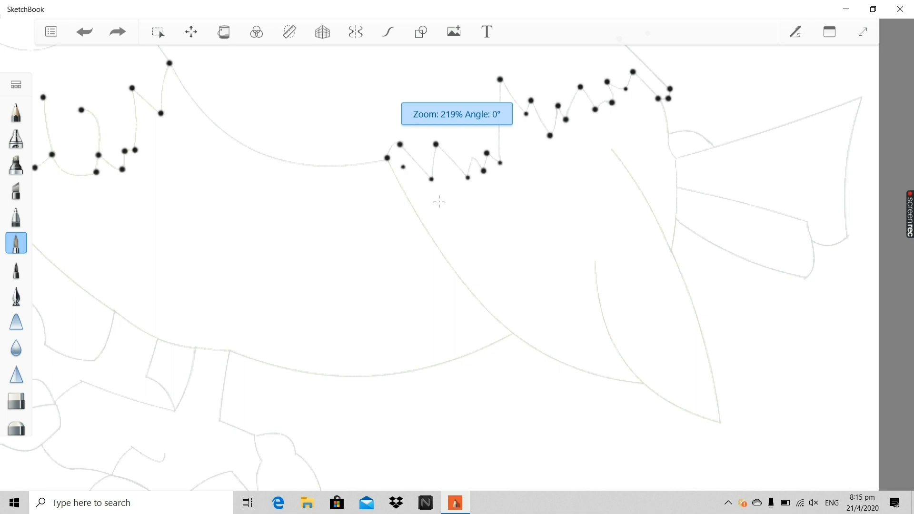
{"action": "scroll", "coordinate": [494, 273], "scroll_direction": "up", "scroll_amount": 2}
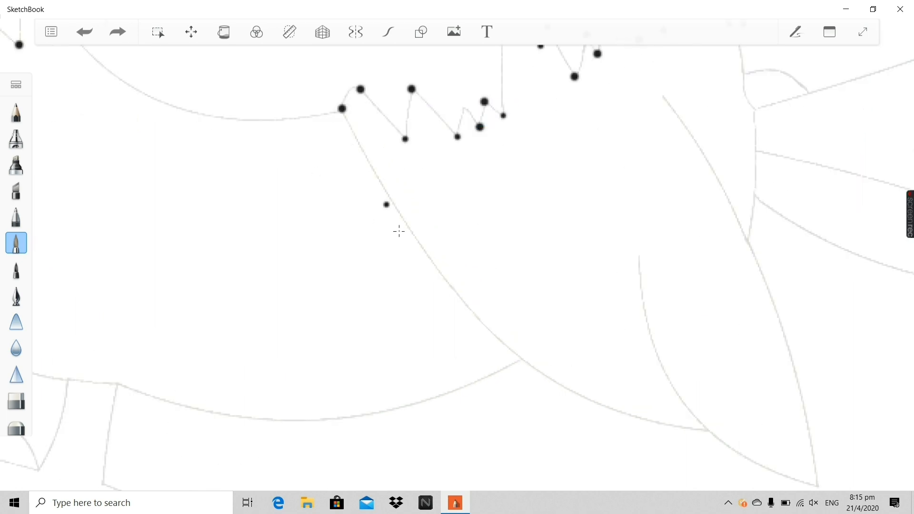
{"action": "left_click", "coordinate": [523, 360]}
{"action": "left_click", "coordinate": [697, 427]}
{"action": "scroll", "coordinate": [685, 401], "scroll_direction": "down", "scroll_amount": 8}
{"action": "scroll", "coordinate": [724, 404], "scroll_direction": "up", "scroll_amount": 5}
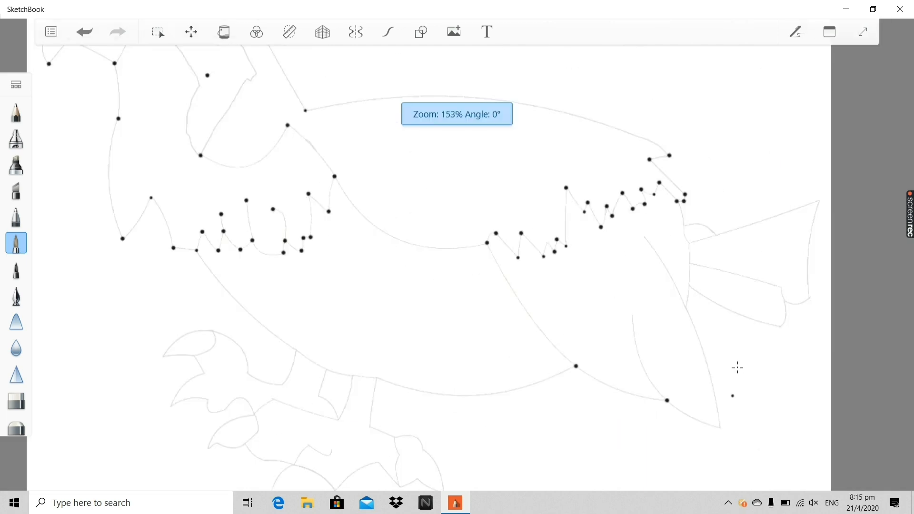
{"action": "left_click", "coordinate": [673, 158]}
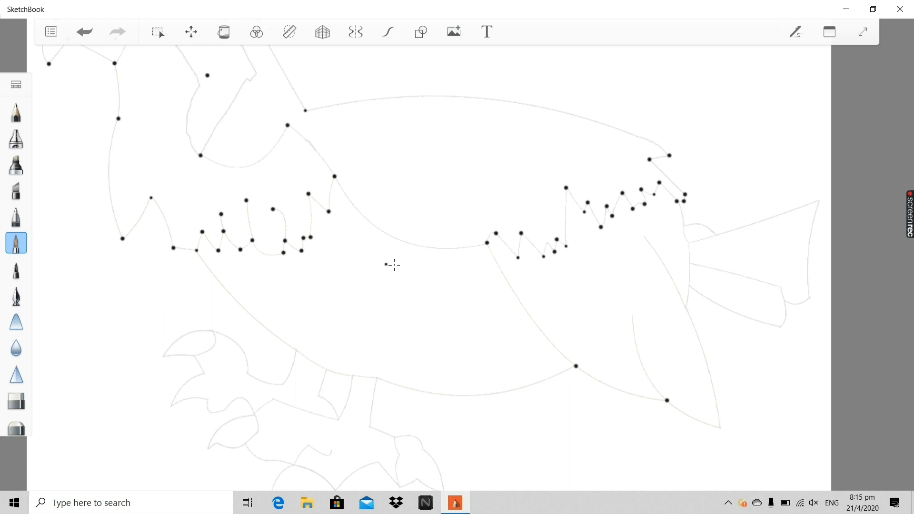
{"action": "scroll", "coordinate": [393, 265], "scroll_direction": "up", "scroll_amount": 3}
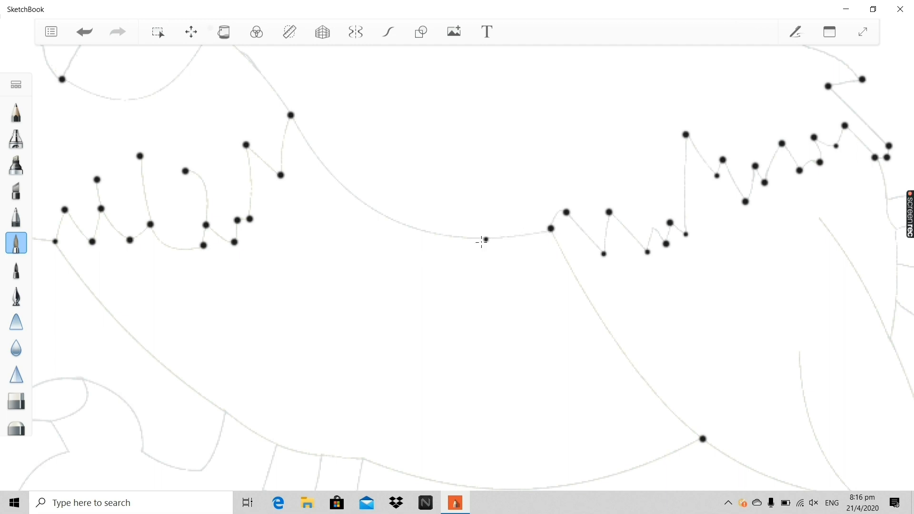
{"action": "left_click", "coordinate": [475, 241]}
{"action": "scroll", "coordinate": [475, 241], "scroll_direction": "down", "scroll_amount": 6}
{"action": "scroll", "coordinate": [496, 320], "scroll_direction": "up", "scroll_amount": 5}
{"action": "left_click", "coordinate": [485, 244]}
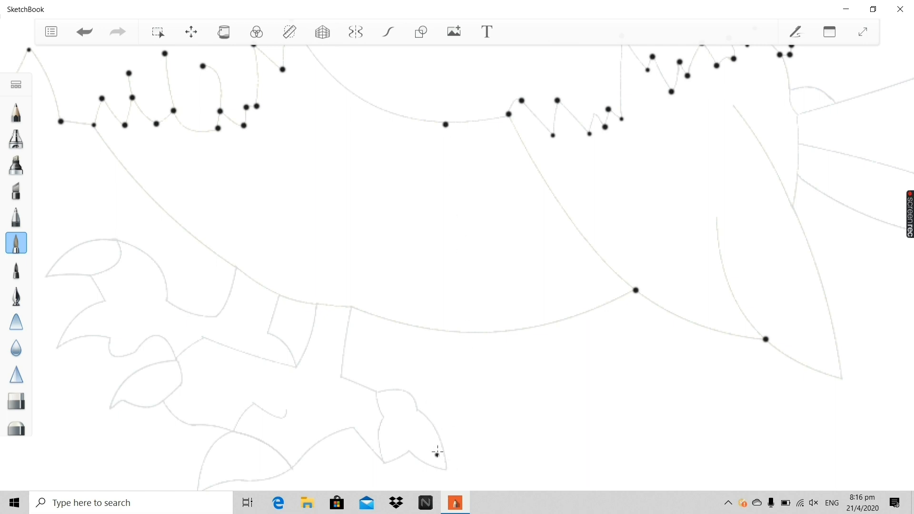
{"action": "scroll", "coordinate": [454, 197], "scroll_direction": "down", "scroll_amount": 1}
{"action": "scroll", "coordinate": [535, 142], "scroll_direction": "up", "scroll_amount": 1}
{"action": "scroll", "coordinate": [535, 142], "scroll_direction": "up", "scroll_amount": 1}
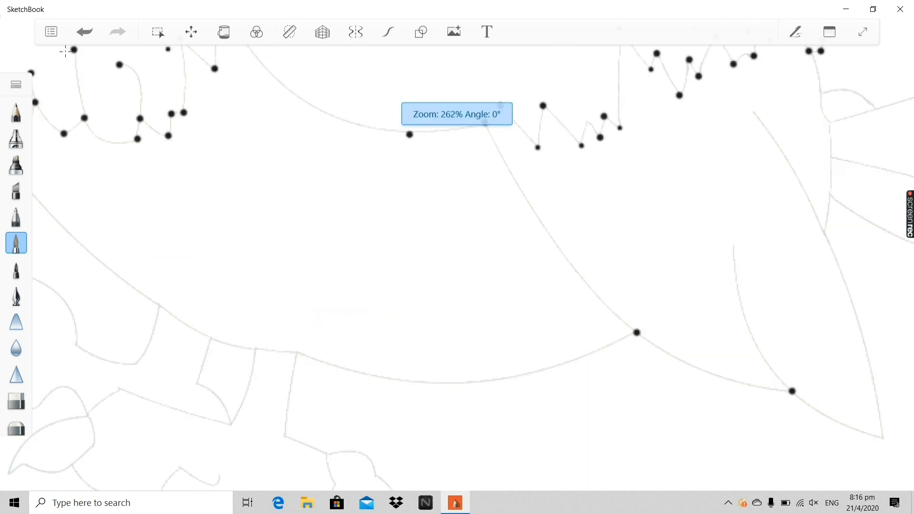
{"action": "key", "text": "ctrl+z"}
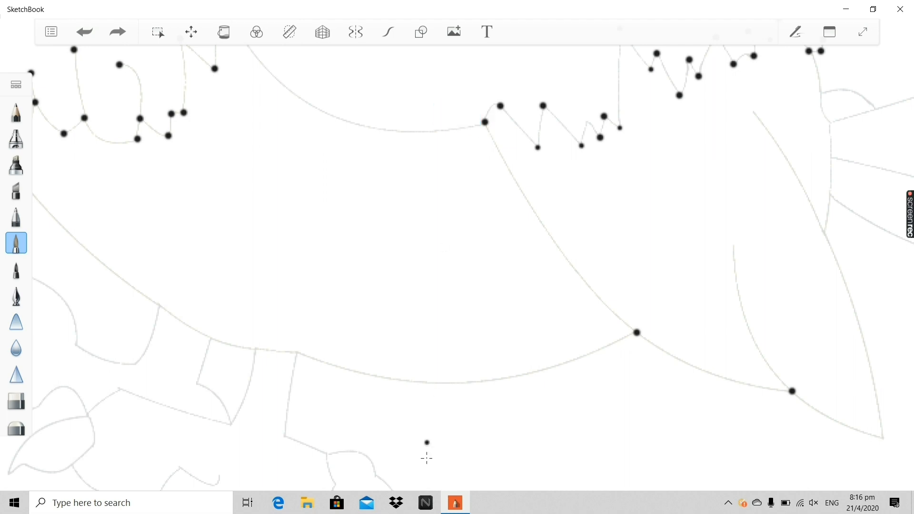
Paint a black dot at the upper end of the inner feather curve near the pointed wing tip.
{"action": "scroll", "coordinate": [439, 131], "scroll_direction": "down", "scroll_amount": 1}
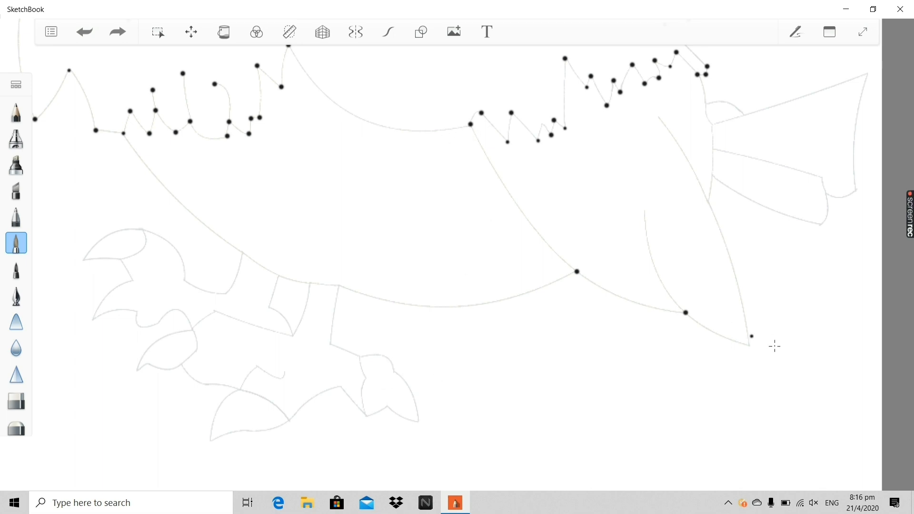
{"action": "scroll", "coordinate": [728, 211], "scroll_direction": "down", "scroll_amount": 1}
{"action": "scroll", "coordinate": [724, 249], "scroll_direction": "up", "scroll_amount": 4}
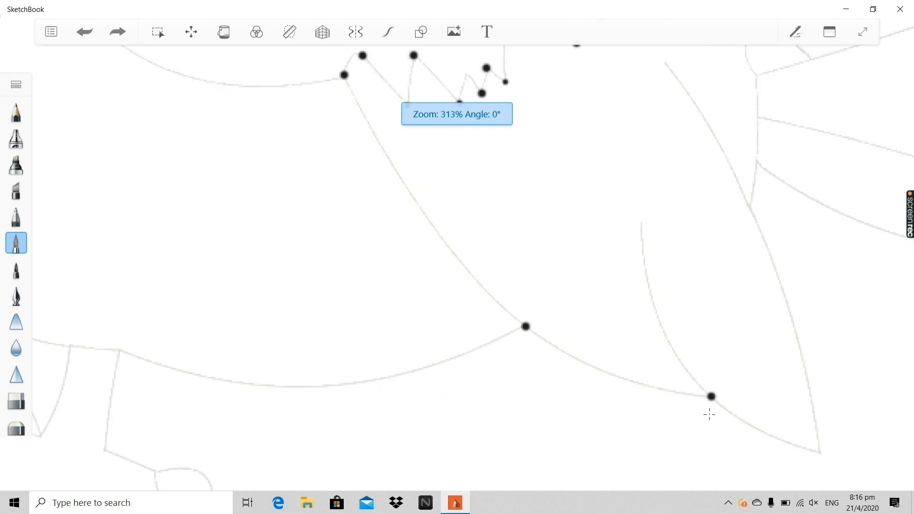
{"action": "left_click", "coordinate": [439, 276]}
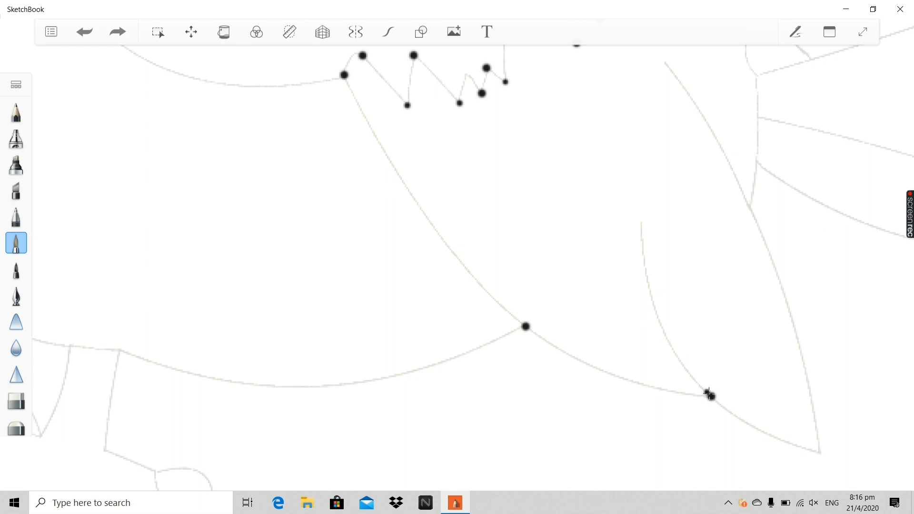
{"action": "left_click", "coordinate": [641, 225]}
{"action": "scroll", "coordinate": [644, 206], "scroll_direction": "down", "scroll_amount": 3}
{"action": "scroll", "coordinate": [645, 204], "scroll_direction": "up", "scroll_amount": 3}
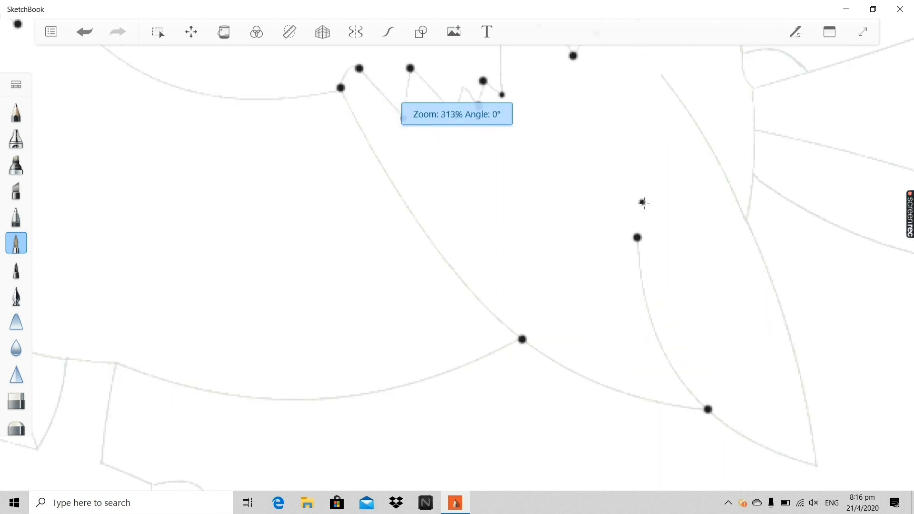
{"action": "scroll", "coordinate": [643, 203], "scroll_direction": "down", "scroll_amount": 3}
{"action": "scroll", "coordinate": [643, 160], "scroll_direction": "up", "scroll_amount": 5}
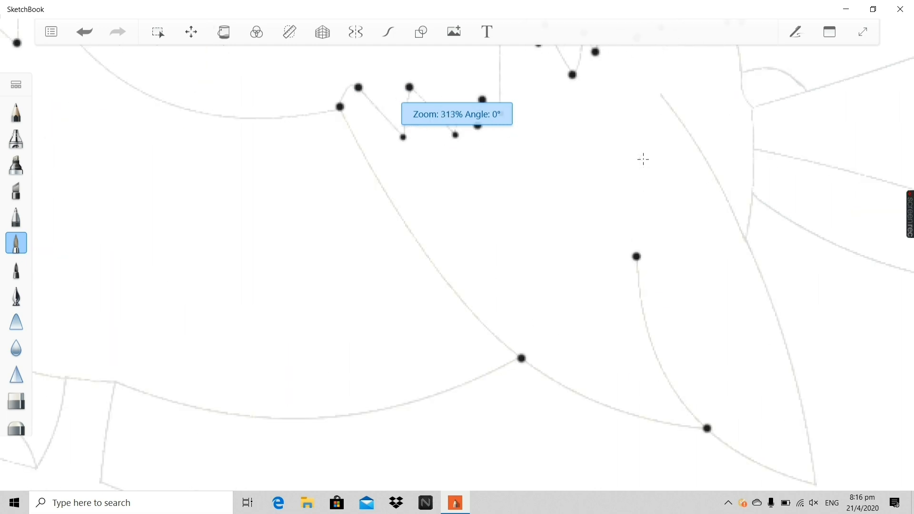
{"action": "left_click", "coordinate": [640, 217]}
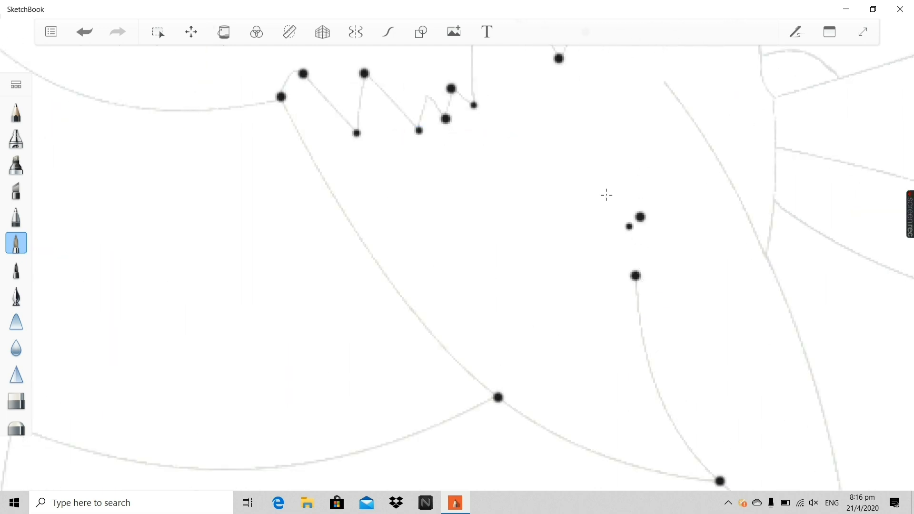
{"action": "left_click", "coordinate": [91, 34]}
{"action": "left_click", "coordinate": [650, 107]}
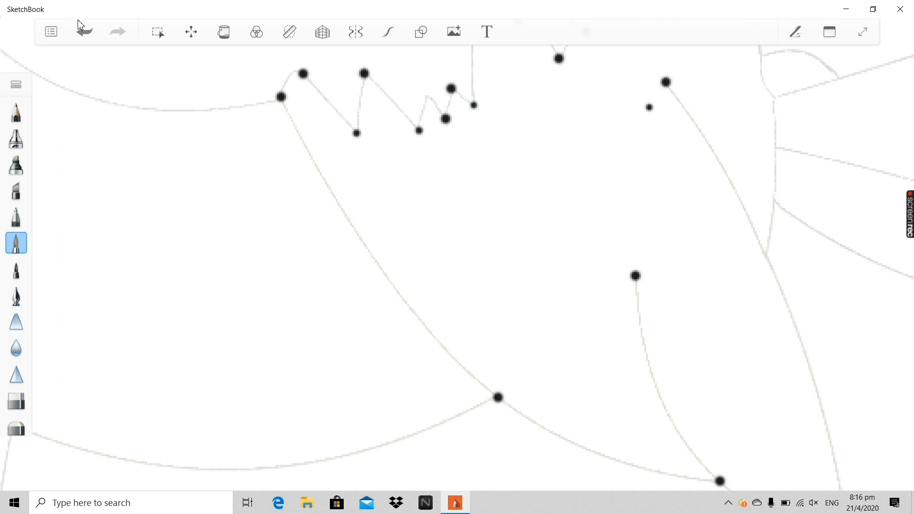
{"action": "left_click", "coordinate": [84, 32]}
{"action": "left_click", "coordinate": [84, 33]}
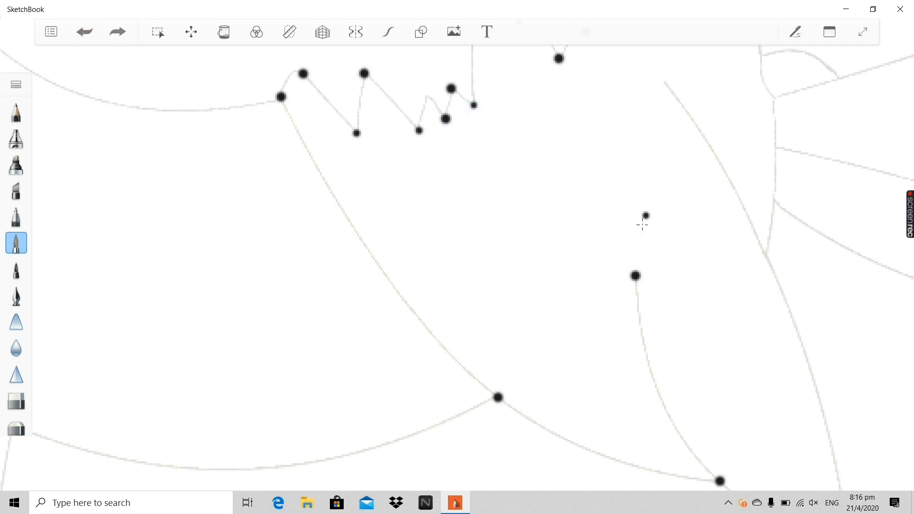
Examine the inner feather curve, its two end dots and the pointed wing tip up close.
{"action": "scroll", "coordinate": [648, 262], "scroll_direction": "down", "scroll_amount": 4}
{"action": "scroll", "coordinate": [718, 428], "scroll_direction": "up", "scroll_amount": 5}
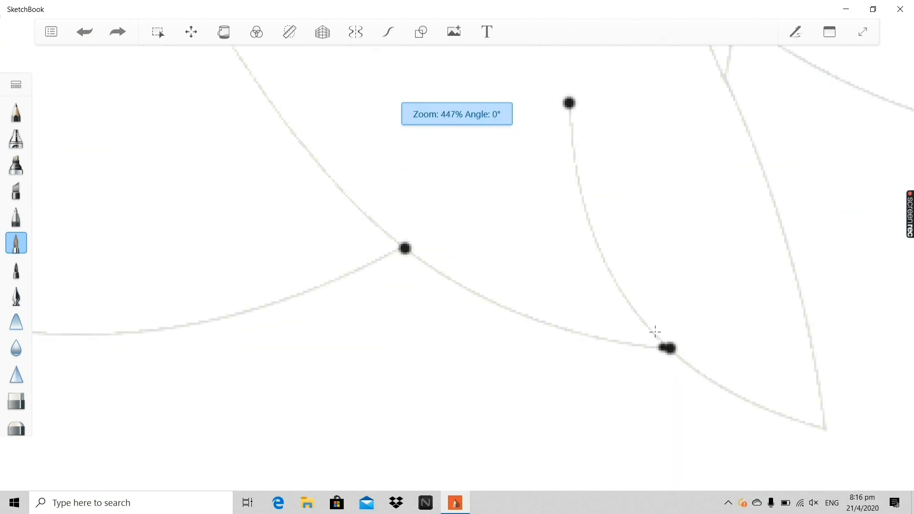
{"action": "scroll", "coordinate": [633, 139], "scroll_direction": "down", "scroll_amount": 3}
{"action": "scroll", "coordinate": [627, 121], "scroll_direction": "up", "scroll_amount": 2}
{"action": "scroll", "coordinate": [609, 138], "scroll_direction": "down", "scroll_amount": 4}
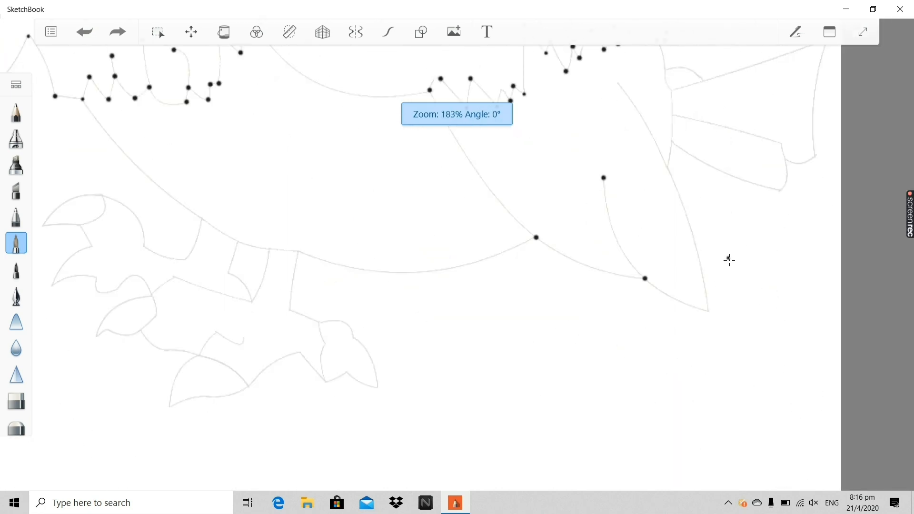
{"action": "scroll", "coordinate": [724, 297], "scroll_direction": "up", "scroll_amount": 5}
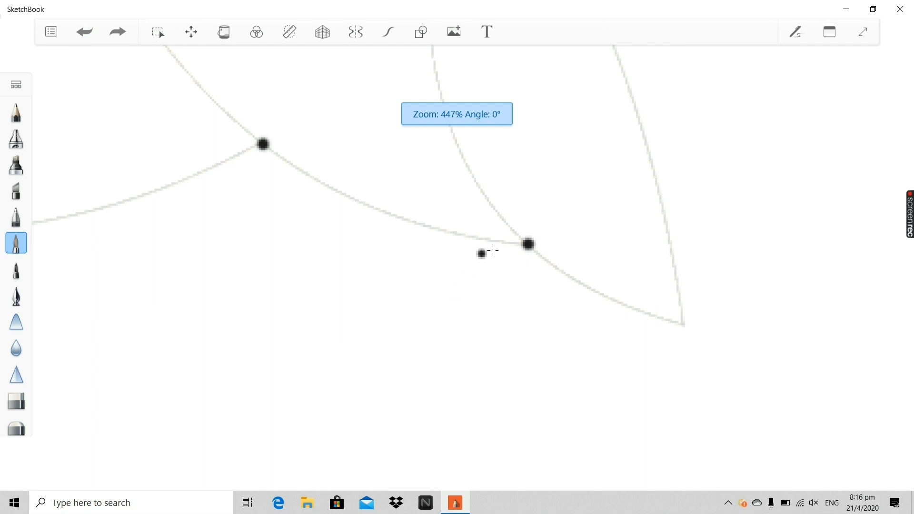
{"action": "scroll", "coordinate": [547, 240], "scroll_direction": "down", "scroll_amount": 3}
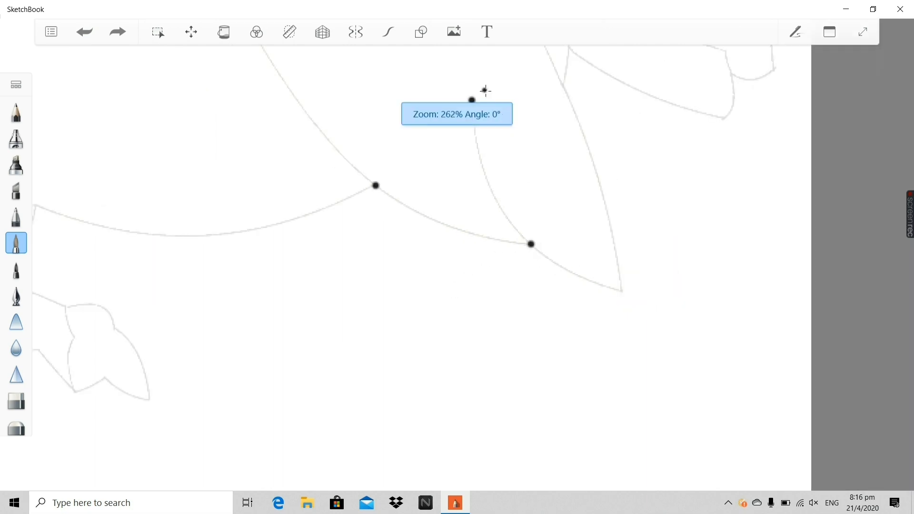
{"action": "scroll", "coordinate": [485, 90], "scroll_direction": "up", "scroll_amount": 2}
{"action": "scroll", "coordinate": [466, 102], "scroll_direction": "up", "scroll_amount": 2}
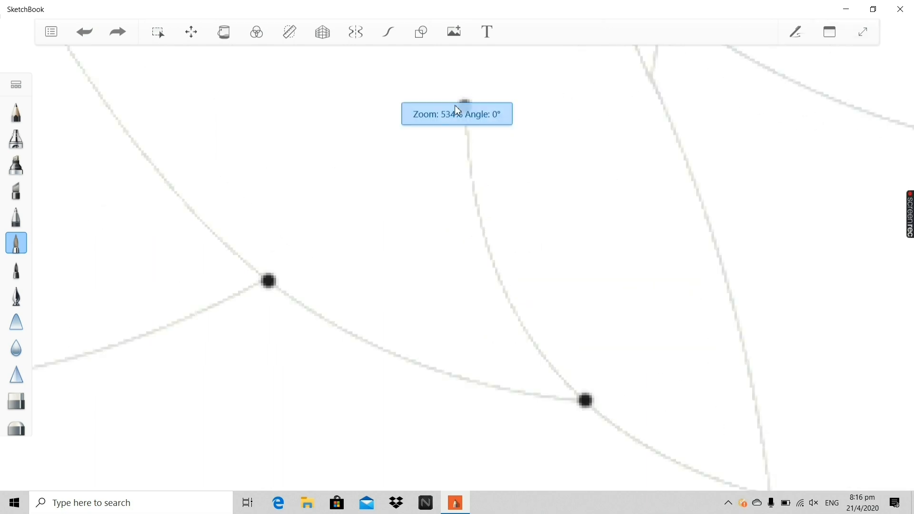
{"action": "scroll", "coordinate": [653, 437], "scroll_direction": "down", "scroll_amount": 3}
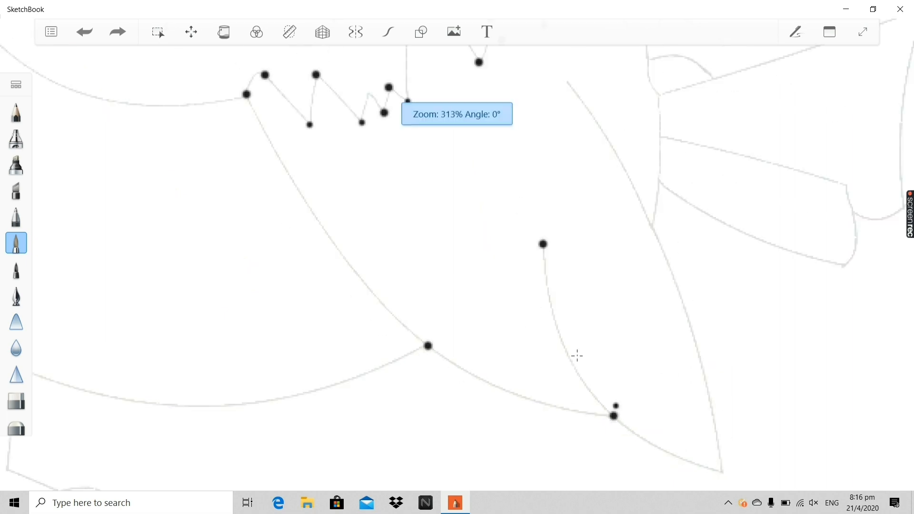
Paint over the dot at the inner feather curve's upper end and add a black dot at the pointed wing tip.
{"action": "scroll", "coordinate": [542, 238], "scroll_direction": "up", "scroll_amount": 1}
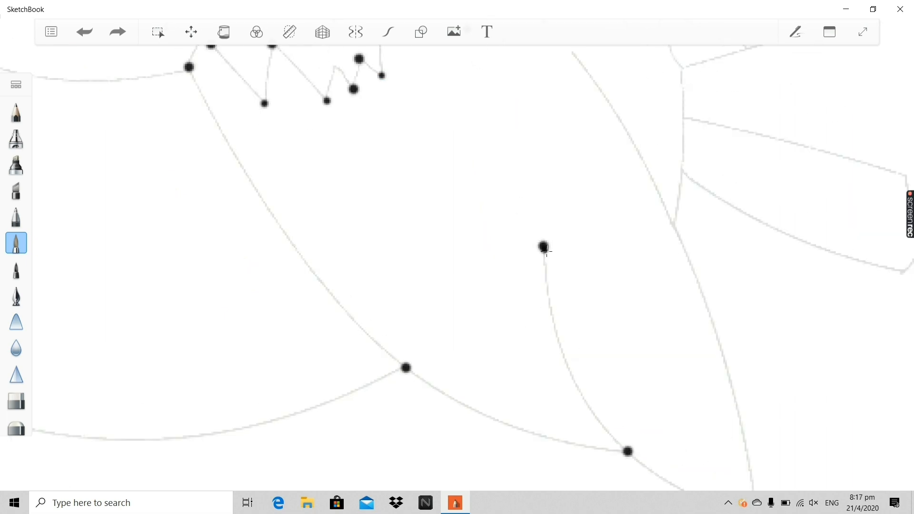
{"action": "left_click", "coordinate": [546, 247]}
{"action": "scroll", "coordinate": [547, 251], "scroll_direction": "down", "scroll_amount": 3}
{"action": "scroll", "coordinate": [681, 445], "scroll_direction": "up", "scroll_amount": 3}
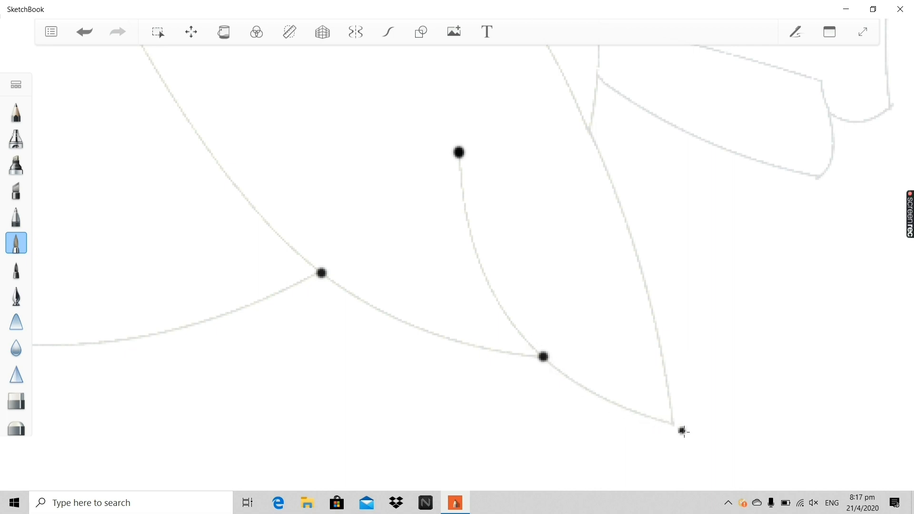
{"action": "scroll", "coordinate": [681, 427], "scroll_direction": "down", "scroll_amount": 4}
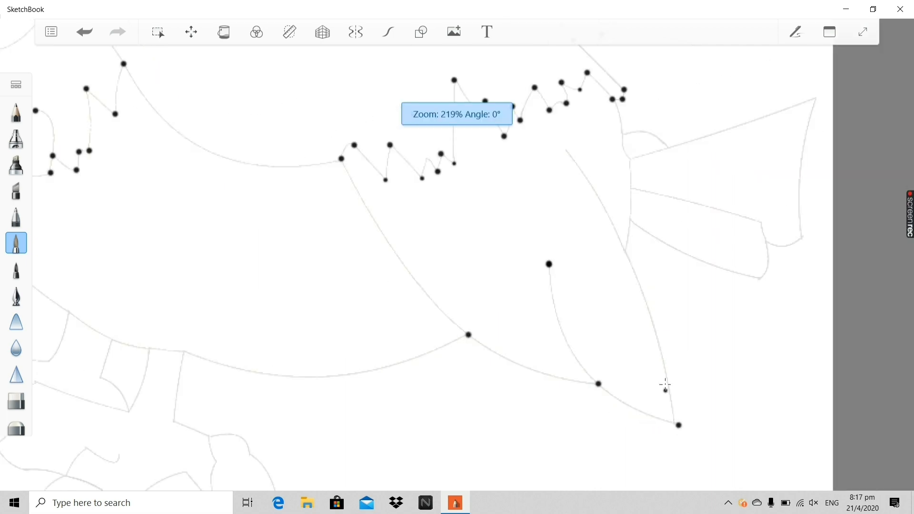
Paint black dots where the pointed wing tip's rear edge crosses the tail base line and at that edge's upper end.
{"action": "scroll", "coordinate": [666, 390], "scroll_direction": "up", "scroll_amount": 3}
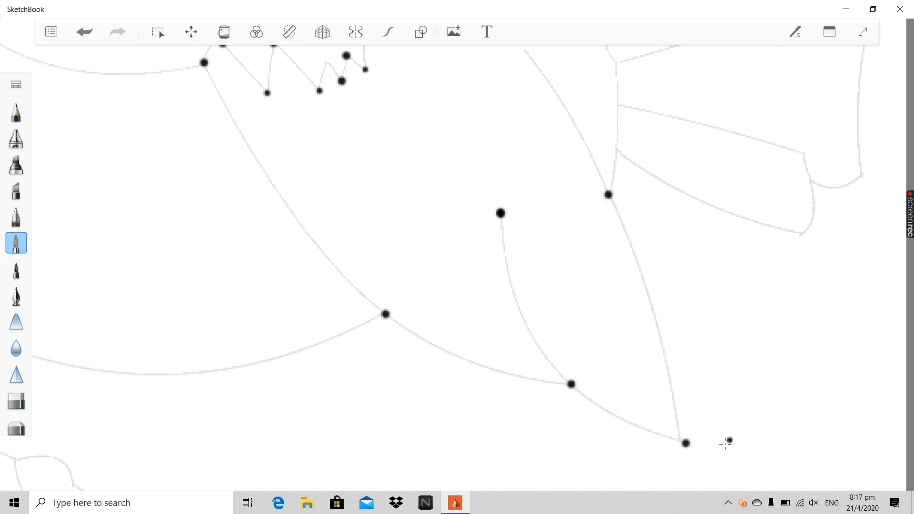
{"action": "scroll", "coordinate": [650, 259], "scroll_direction": "down", "scroll_amount": 3}
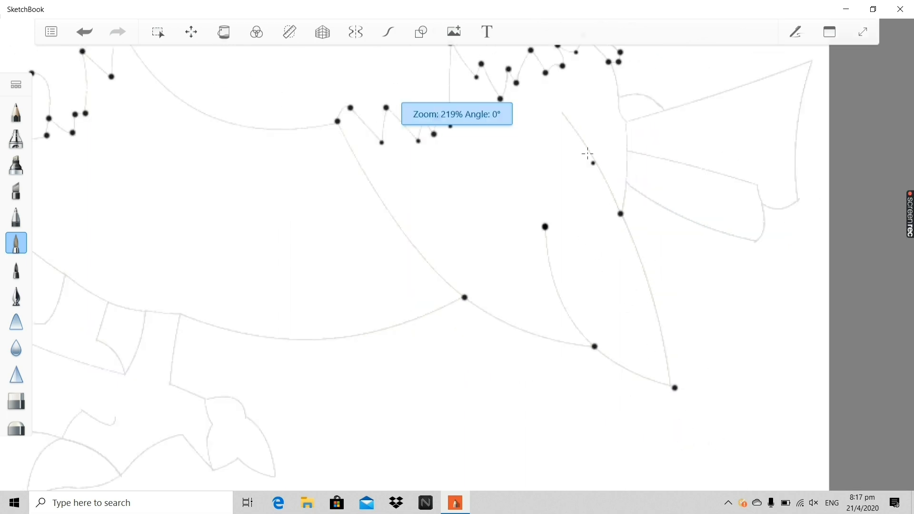
{"action": "scroll", "coordinate": [565, 121], "scroll_direction": "up", "scroll_amount": 3}
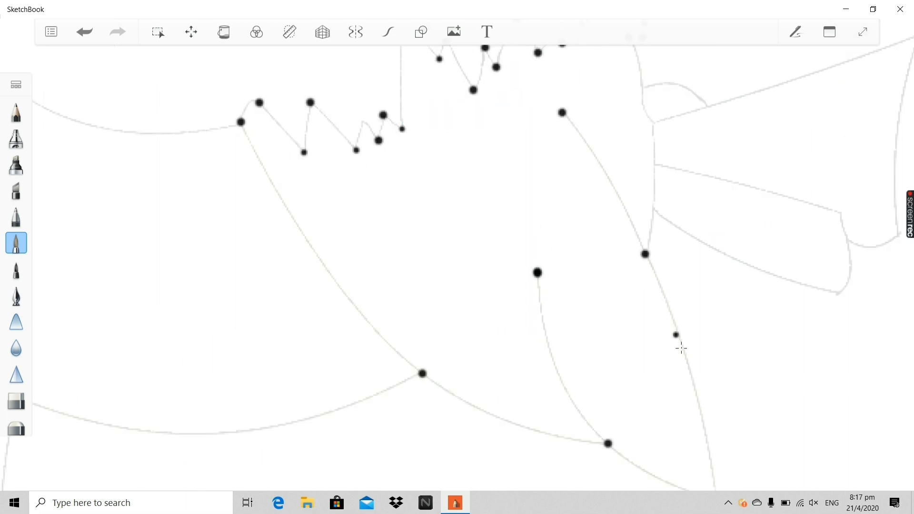
Examine the dotted wing tip edges, the inner feather curve and the undotted tail base, both up close and in overview.
{"action": "scroll", "coordinate": [599, 357], "scroll_direction": "down", "scroll_amount": 2}
{"action": "scroll", "coordinate": [593, 361], "scroll_direction": "up", "scroll_amount": 1}
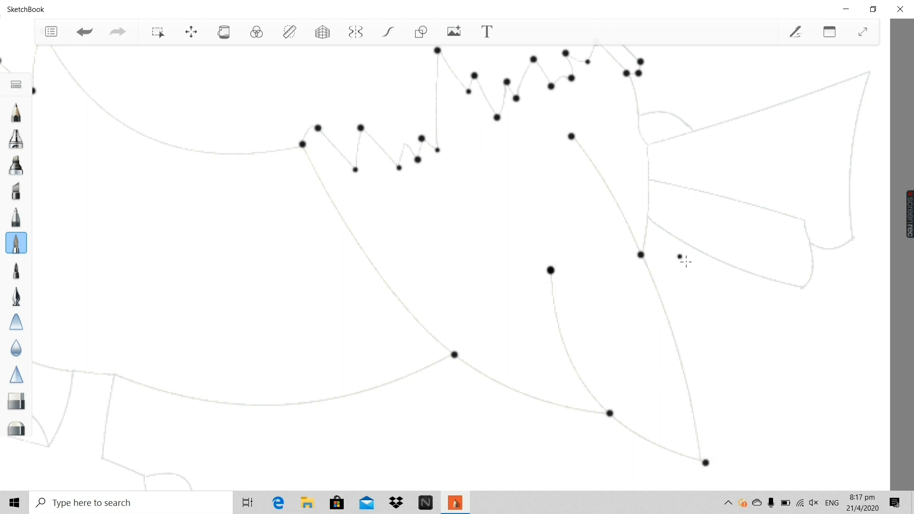
{"action": "scroll", "coordinate": [657, 180], "scroll_direction": "down", "scroll_amount": 2}
{"action": "scroll", "coordinate": [658, 75], "scroll_direction": "up", "scroll_amount": 2}
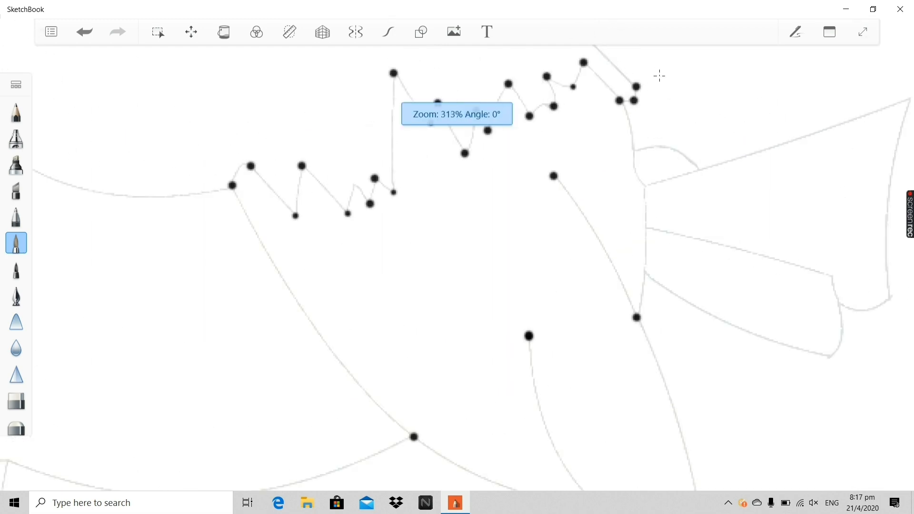
{"action": "scroll", "coordinate": [663, 245], "scroll_direction": "up", "scroll_amount": 2}
{"action": "scroll", "coordinate": [617, 430], "scroll_direction": "up", "scroll_amount": 2}
{"action": "scroll", "coordinate": [617, 430], "scroll_direction": "down", "scroll_amount": 5}
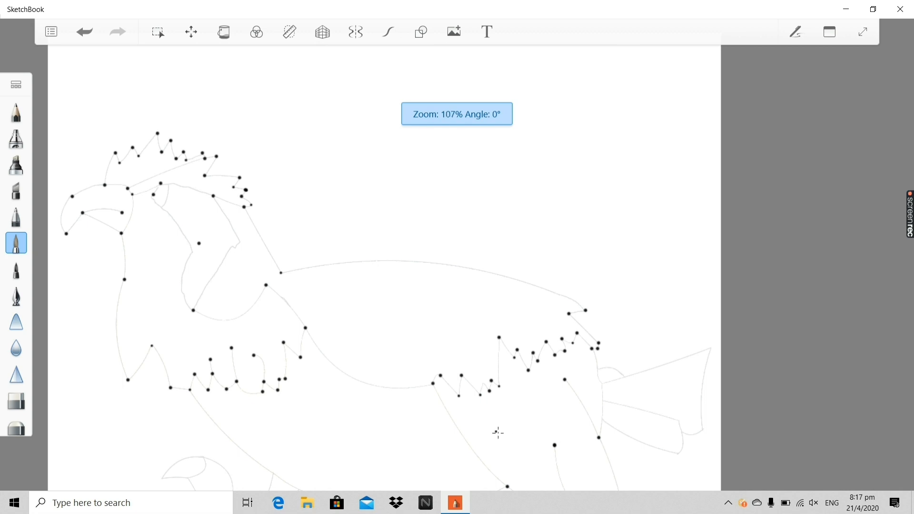
{"action": "scroll", "coordinate": [569, 475], "scroll_direction": "down", "scroll_amount": 2}
{"action": "scroll", "coordinate": [569, 475], "scroll_direction": "up", "scroll_amount": 3}
{"action": "scroll", "coordinate": [562, 428], "scroll_direction": "up", "scroll_amount": 2}
{"action": "scroll", "coordinate": [545, 347], "scroll_direction": "down", "scroll_amount": 2}
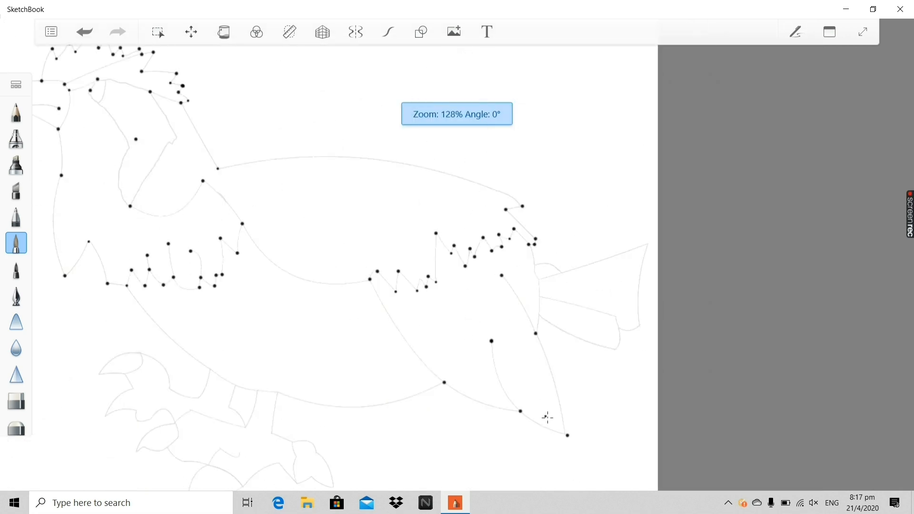
{"action": "scroll", "coordinate": [548, 418], "scroll_direction": "up", "scroll_amount": 3}
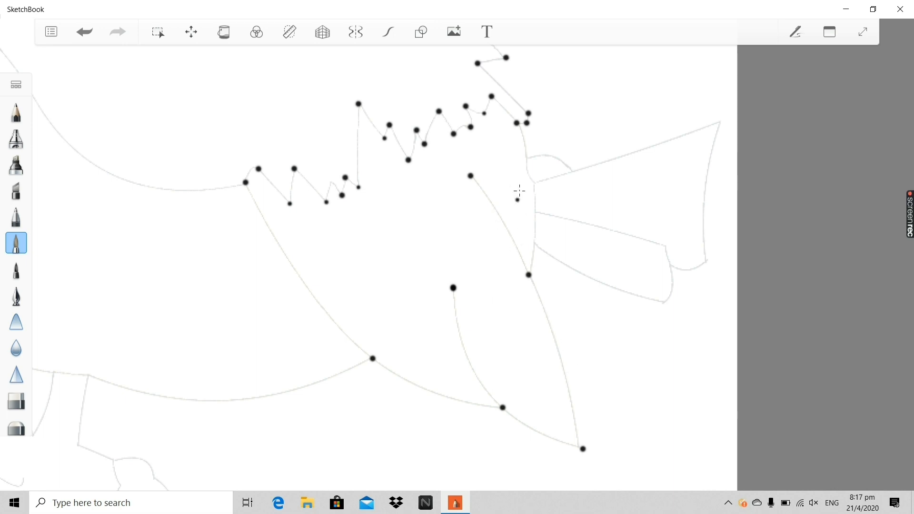
{"action": "scroll", "coordinate": [518, 191], "scroll_direction": "up", "scroll_amount": 4}
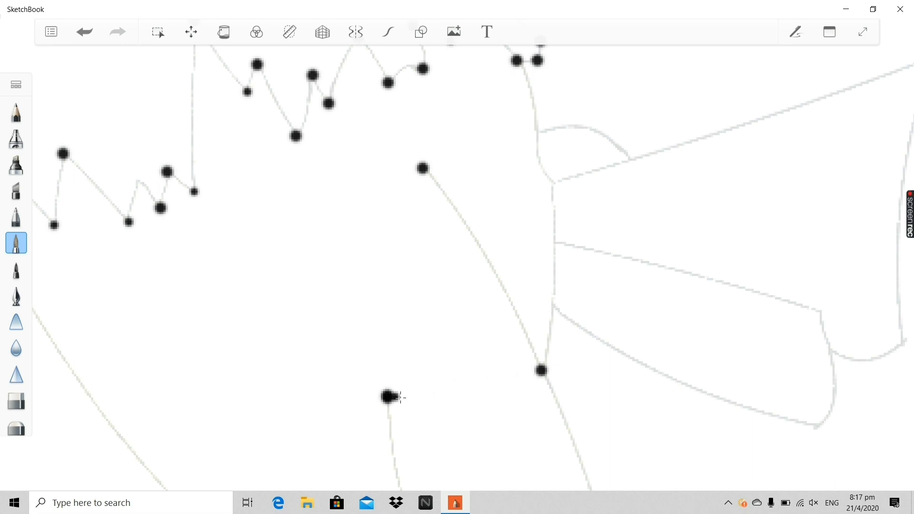
{"action": "scroll", "coordinate": [504, 379], "scroll_direction": "down", "scroll_amount": 4}
{"action": "scroll", "coordinate": [450, 404], "scroll_direction": "up", "scroll_amount": 4}
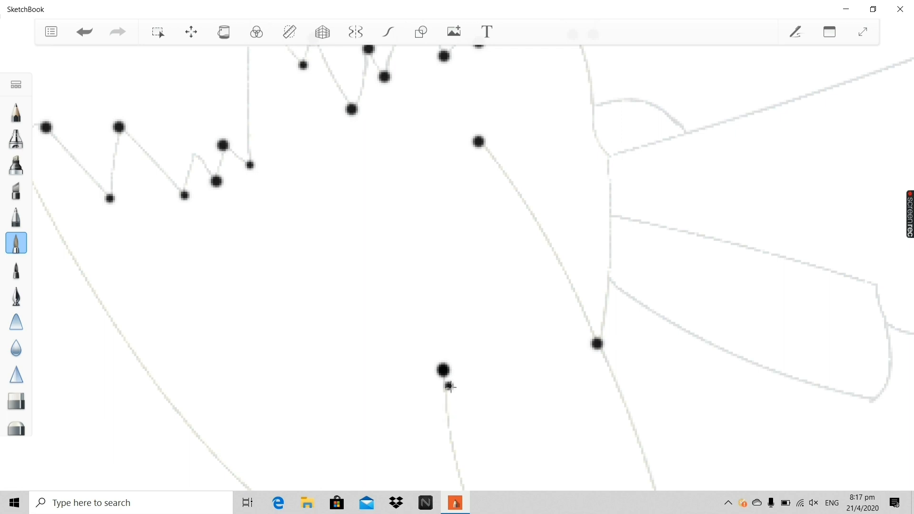
{"action": "scroll", "coordinate": [450, 386], "scroll_direction": "down", "scroll_amount": 4}
{"action": "scroll", "coordinate": [457, 424], "scroll_direction": "up", "scroll_amount": 3}
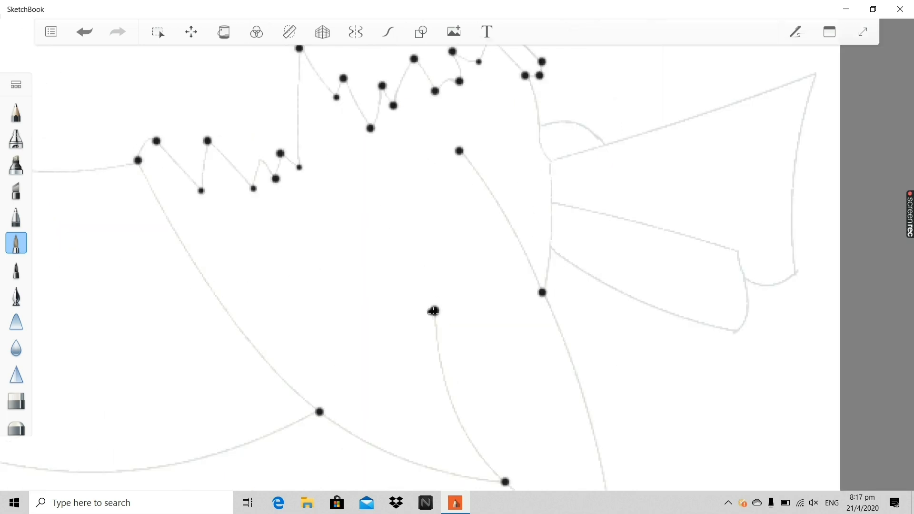
{"action": "left_click", "coordinate": [504, 298]}
{"action": "scroll", "coordinate": [626, 273], "scroll_direction": "down", "scroll_amount": 2}
{"action": "scroll", "coordinate": [570, 150], "scroll_direction": "up", "scroll_amount": 1}
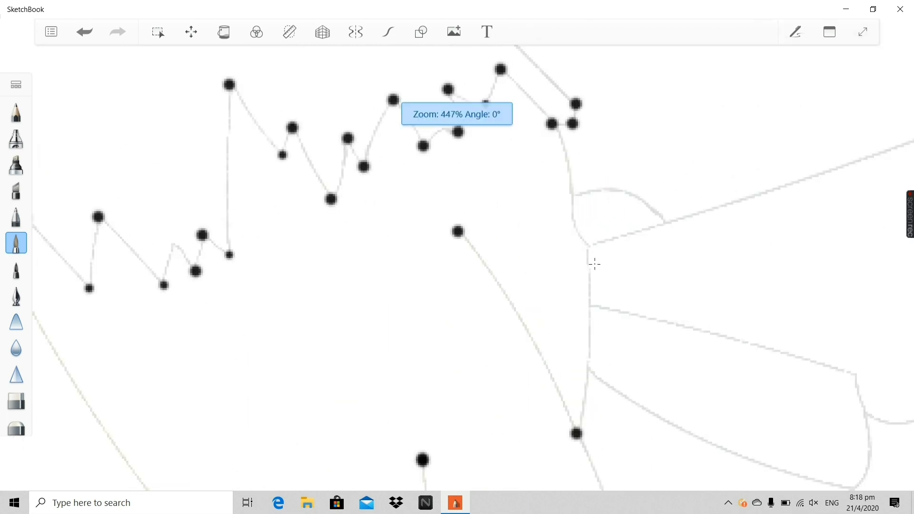
Paint a black dot where the tail's long upper edge meets the rear body line.
{"action": "scroll", "coordinate": [587, 227], "scroll_direction": "up", "scroll_amount": 1}
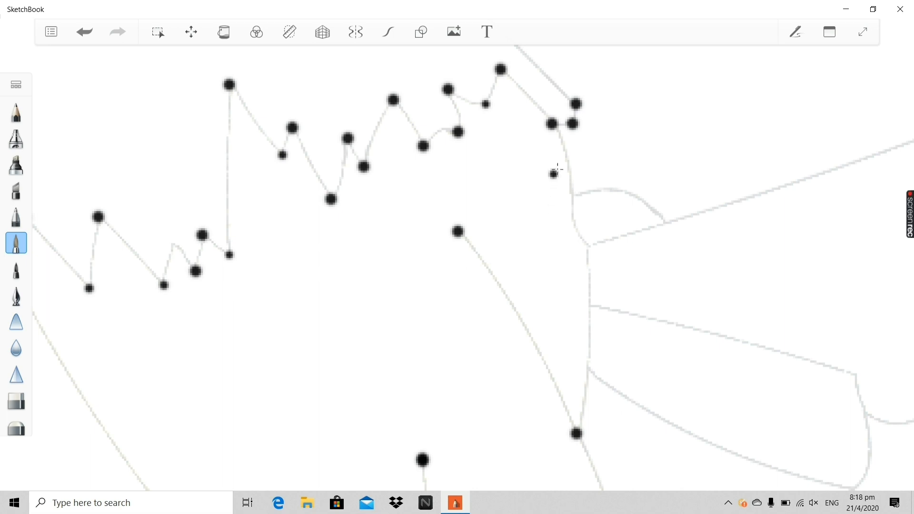
{"action": "scroll", "coordinate": [604, 411], "scroll_direction": "up", "scroll_amount": 3}
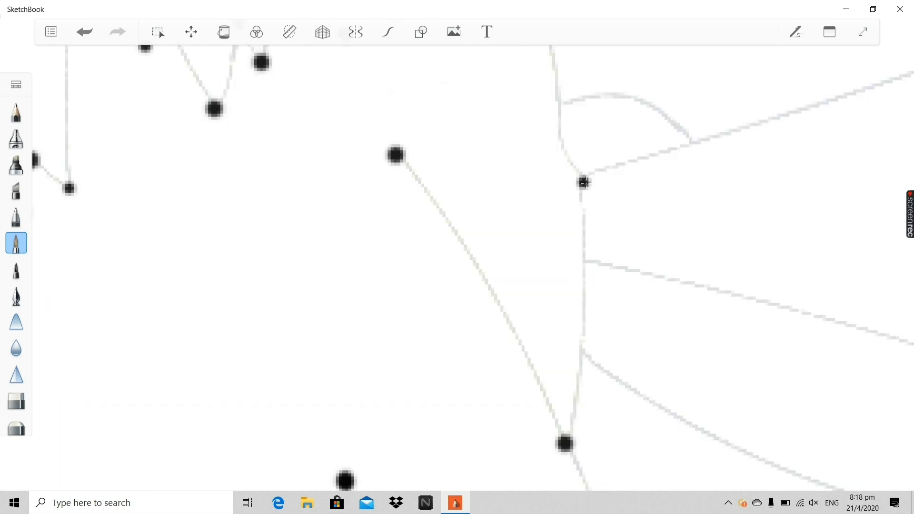
{"action": "left_click", "coordinate": [584, 181]}
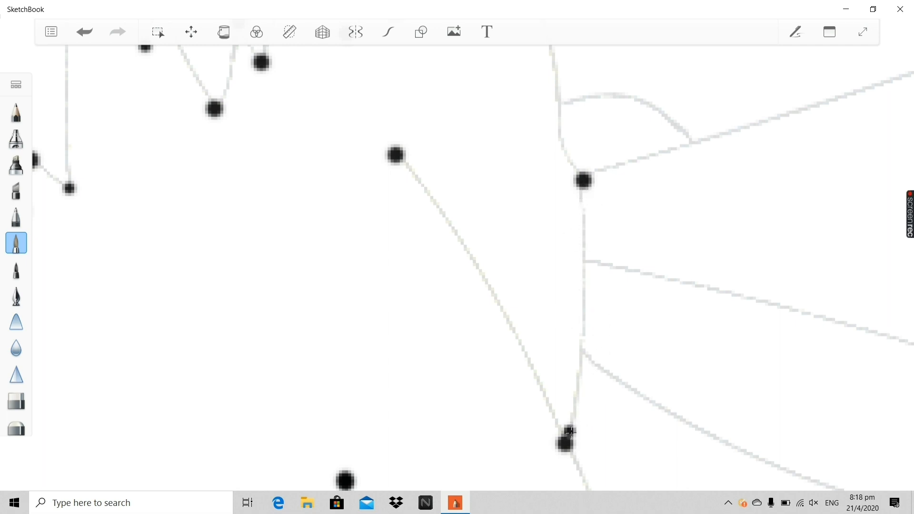
Paint black dots where the tail's middle line and its lower feather edge meet the rear body line.
{"action": "scroll", "coordinate": [580, 411], "scroll_direction": "down", "scroll_amount": 6}
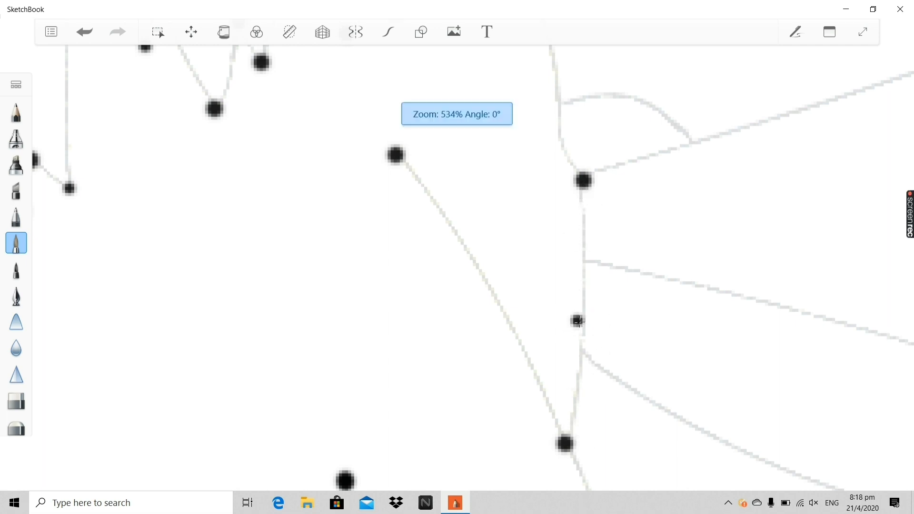
{"action": "scroll", "coordinate": [642, 251], "scroll_direction": "up", "scroll_amount": 5}
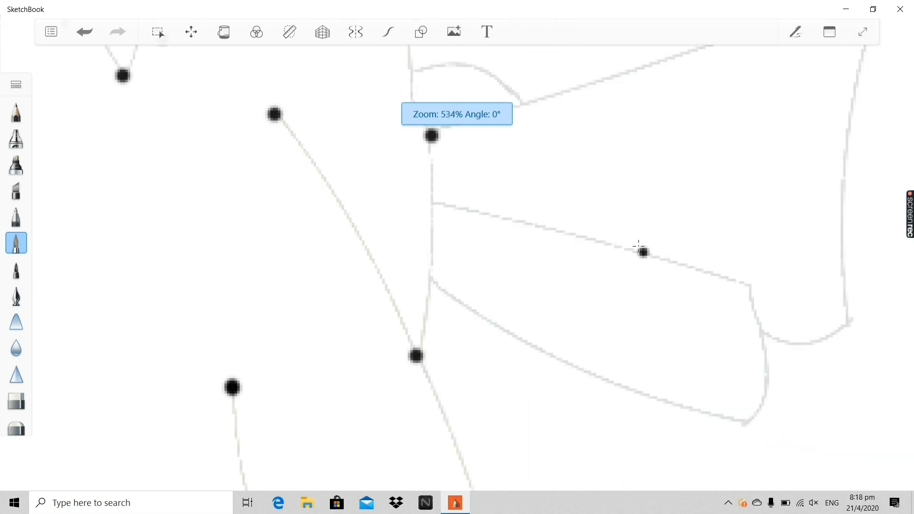
{"action": "scroll", "coordinate": [547, 141], "scroll_direction": "down", "scroll_amount": 2}
{"action": "scroll", "coordinate": [526, 139], "scroll_direction": "up", "scroll_amount": 4}
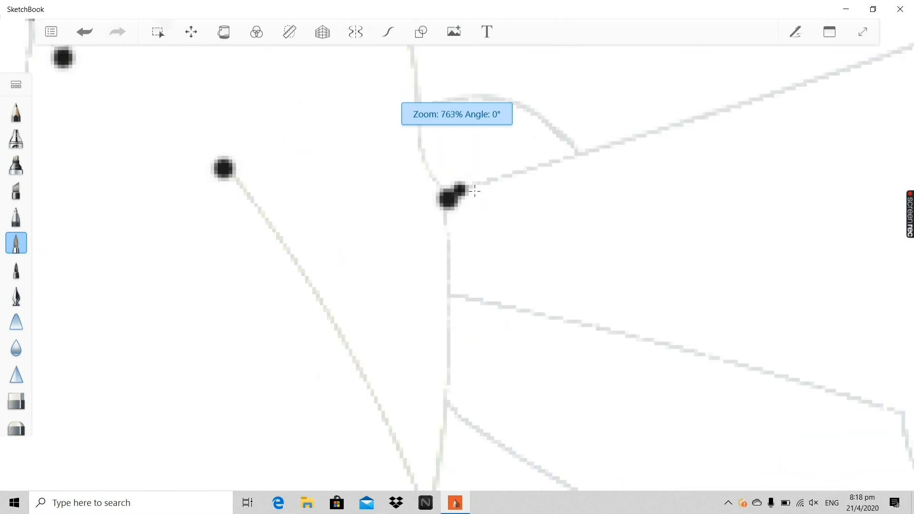
{"action": "scroll", "coordinate": [460, 315], "scroll_direction": "down", "scroll_amount": 1}
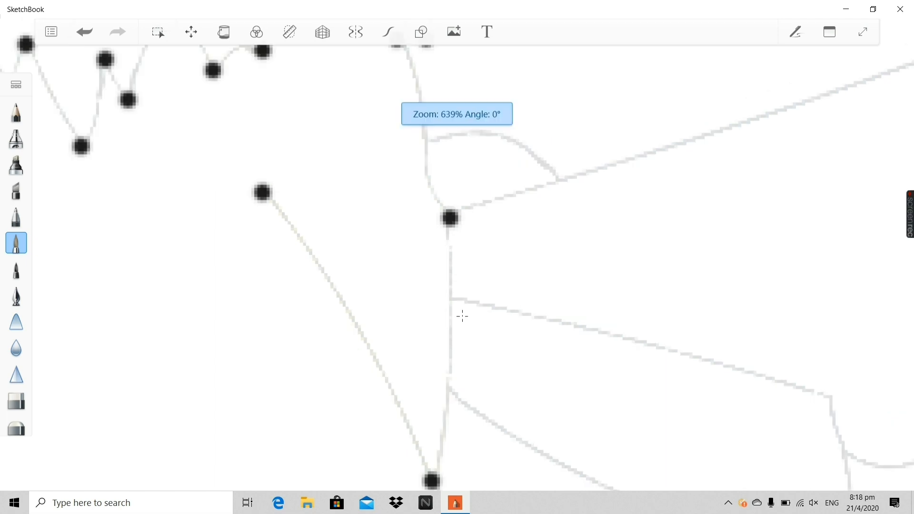
{"action": "scroll", "coordinate": [460, 314], "scroll_direction": "up", "scroll_amount": 1}
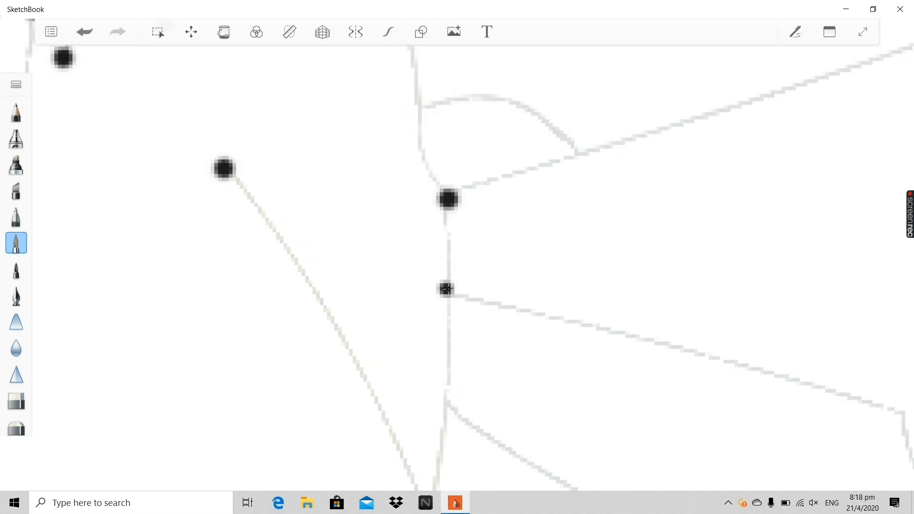
{"action": "left_click", "coordinate": [446, 299]}
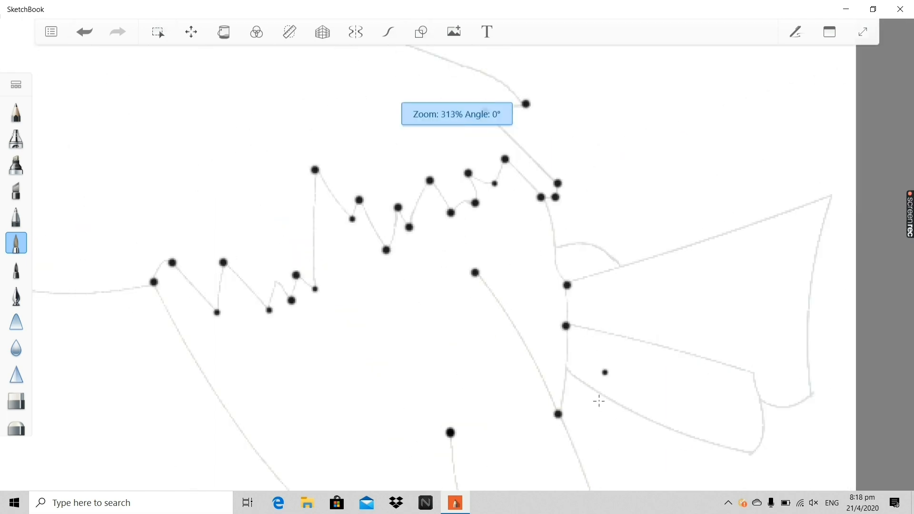
{"action": "scroll", "coordinate": [558, 312], "scroll_direction": "up", "scroll_amount": 5}
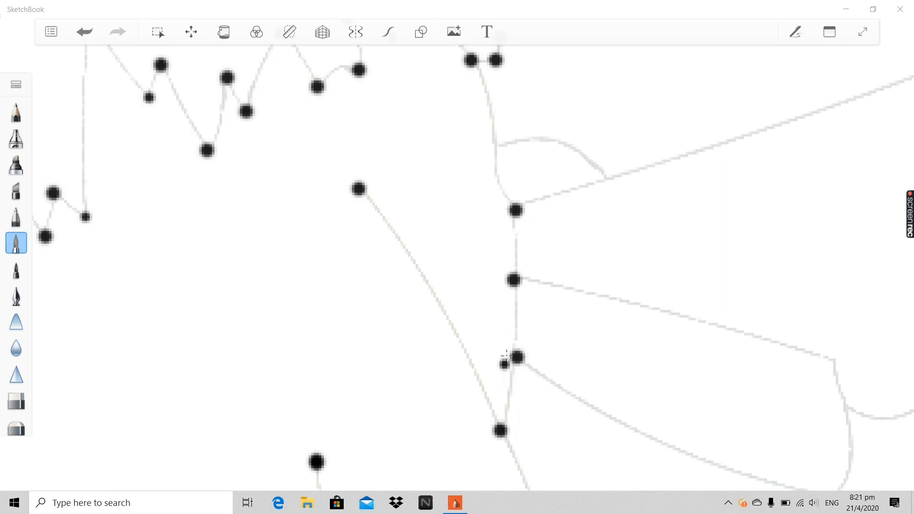
Examine the dots along the tail base and the tail feather outlines at several magnifications.
{"action": "scroll", "coordinate": [571, 366], "scroll_direction": "down", "scroll_amount": 2}
{"action": "scroll", "coordinate": [657, 418], "scroll_direction": "up", "scroll_amount": 1}
{"action": "scroll", "coordinate": [466, 265], "scroll_direction": "down", "scroll_amount": 1}
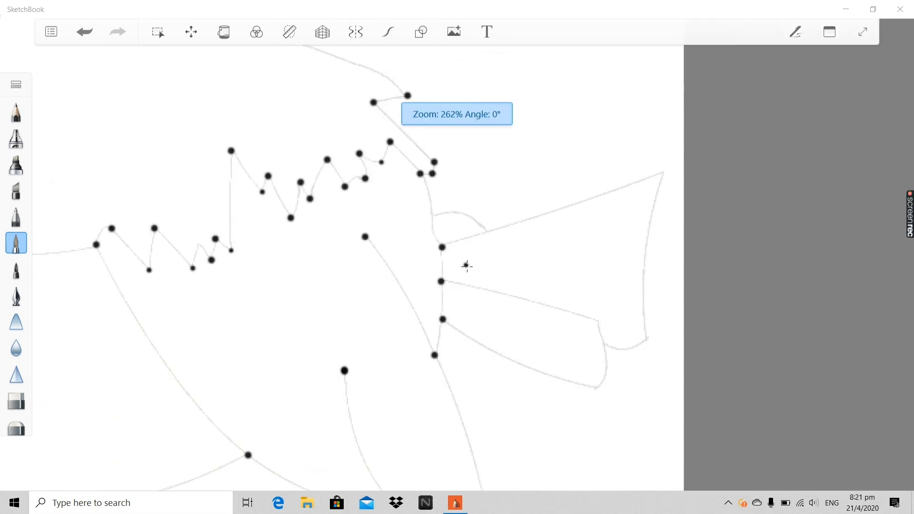
{"action": "scroll", "coordinate": [466, 266], "scroll_direction": "up", "scroll_amount": 1}
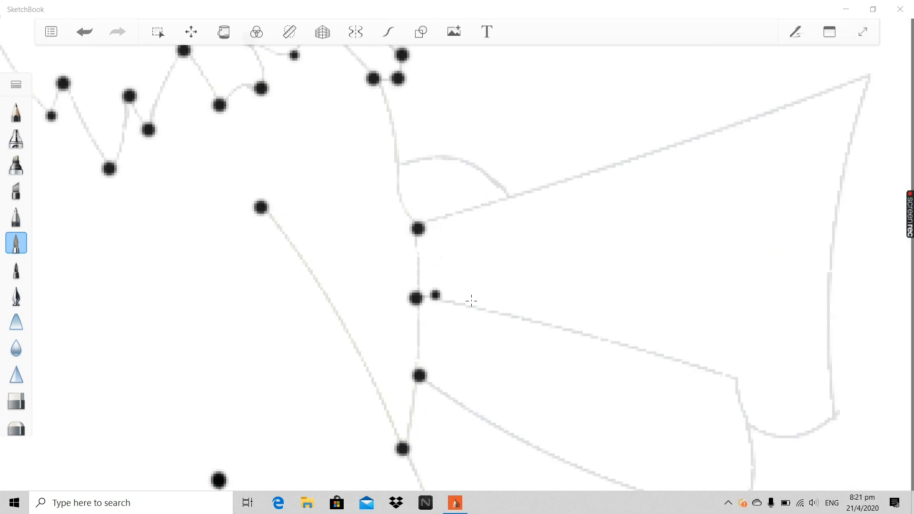
{"action": "scroll", "coordinate": [514, 281], "scroll_direction": "down", "scroll_amount": 1}
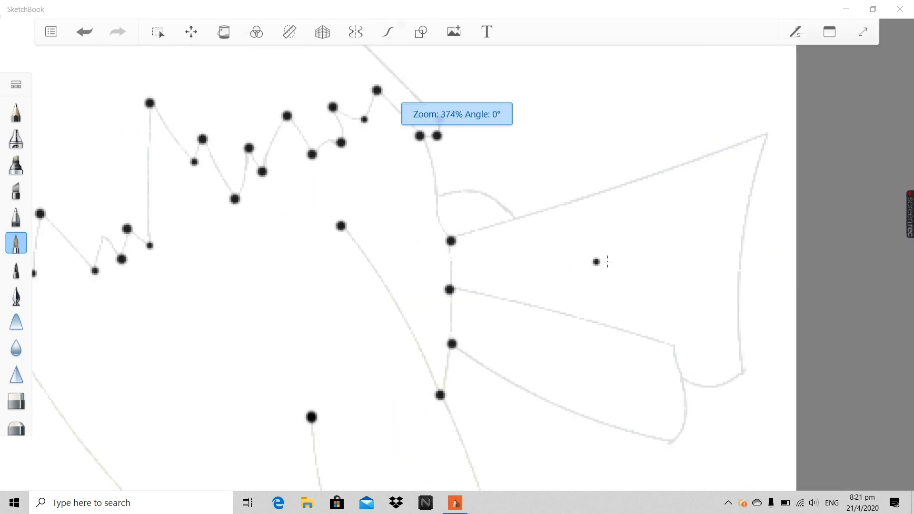
{"action": "scroll", "coordinate": [543, 290], "scroll_direction": "up", "scroll_amount": 1}
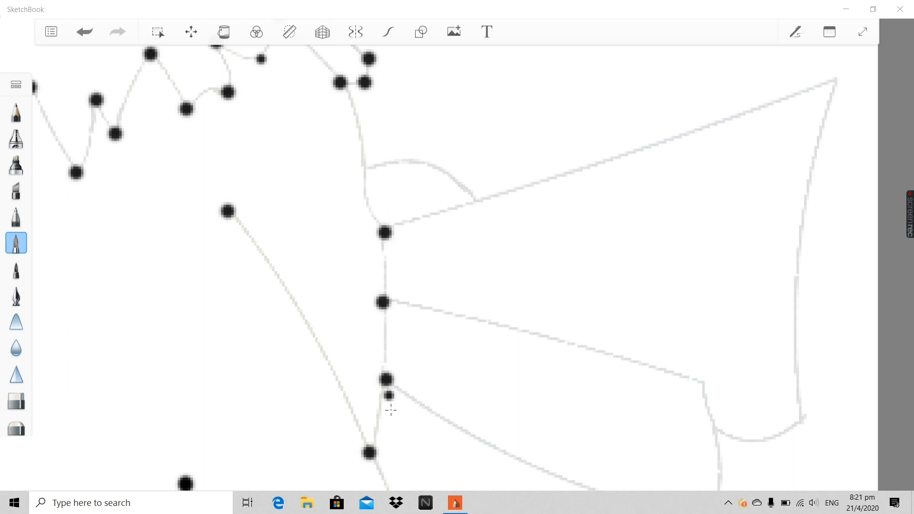
{"action": "scroll", "coordinate": [388, 373], "scroll_direction": "down", "scroll_amount": 2}
{"action": "scroll", "coordinate": [450, 447], "scroll_direction": "up", "scroll_amount": 3}
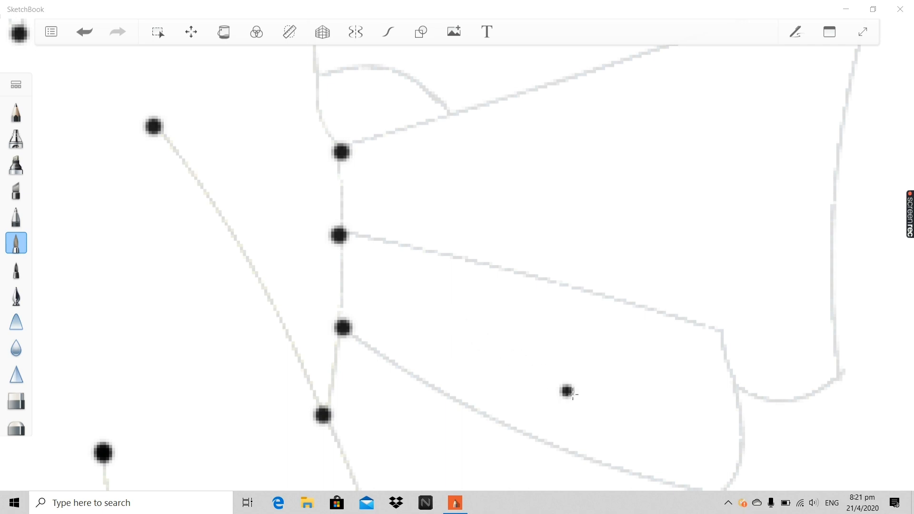
{"action": "scroll", "coordinate": [405, 240], "scroll_direction": "down", "scroll_amount": 6}
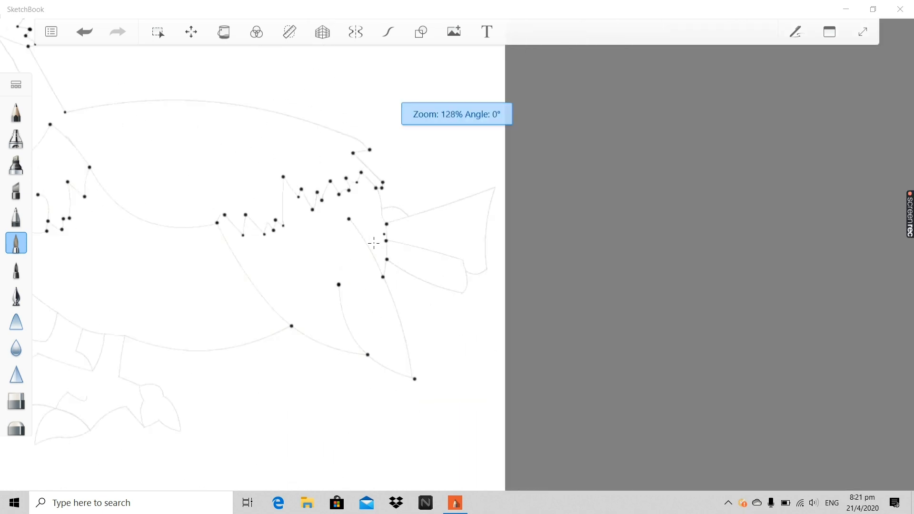
{"action": "scroll", "coordinate": [324, 260], "scroll_direction": "up", "scroll_amount": 2}
{"action": "scroll", "coordinate": [204, 223], "scroll_direction": "down", "scroll_amount": 2}
{"action": "scroll", "coordinate": [205, 224], "scroll_direction": "up", "scroll_amount": 4}
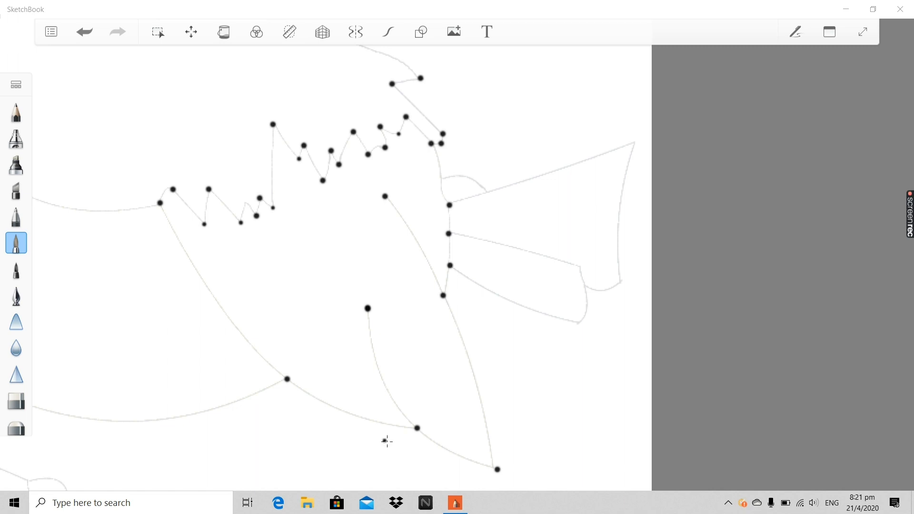
Paint a black dot where the short curve above the tail meets the rear body line.
{"action": "scroll", "coordinate": [447, 166], "scroll_direction": "up", "scroll_amount": 5}
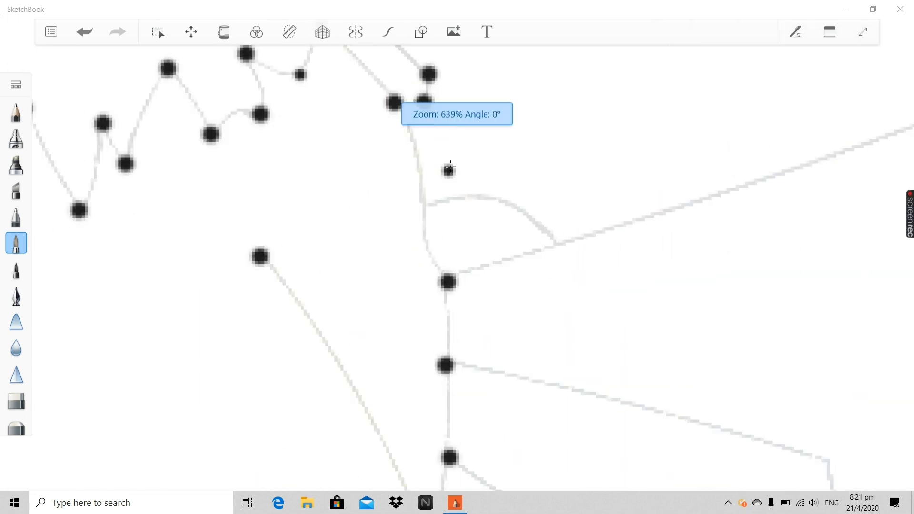
{"action": "left_click", "coordinate": [424, 206]}
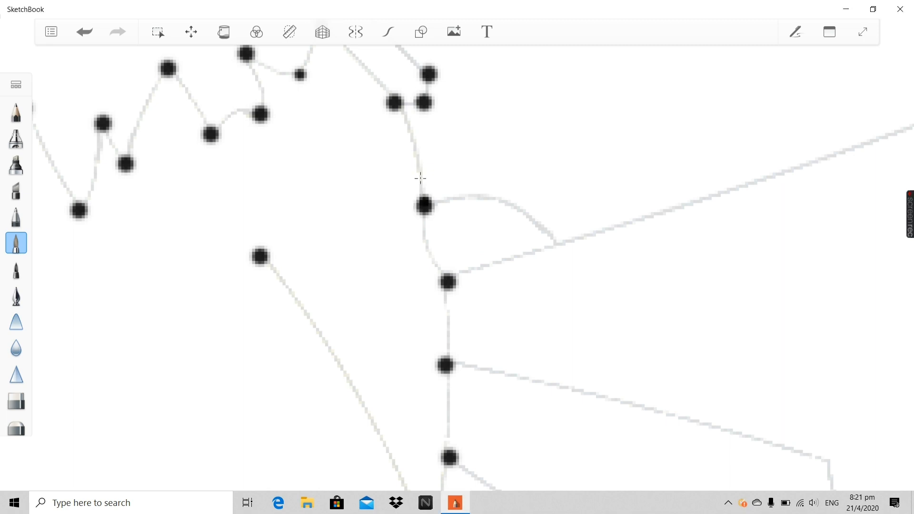
{"action": "scroll", "coordinate": [434, 205], "scroll_direction": "down", "scroll_amount": 8}
Examine the outer end of the short curve above the tail and the remaining undotted tail feather corners.
{"action": "left_click", "coordinate": [489, 206]}
{"action": "scroll", "coordinate": [499, 233], "scroll_direction": "up", "scroll_amount": 7}
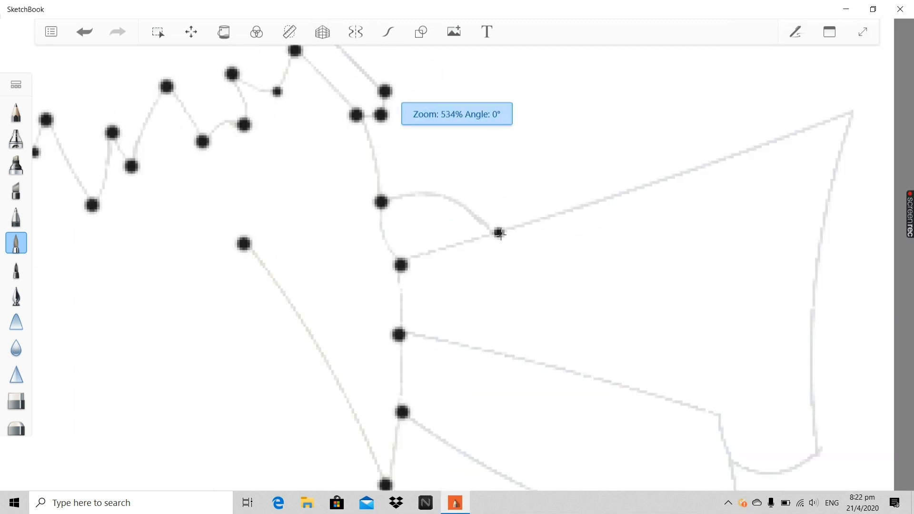
{"action": "scroll", "coordinate": [499, 233], "scroll_direction": "down", "scroll_amount": 9}
{"action": "scroll", "coordinate": [363, 361], "scroll_direction": "up", "scroll_amount": 4}
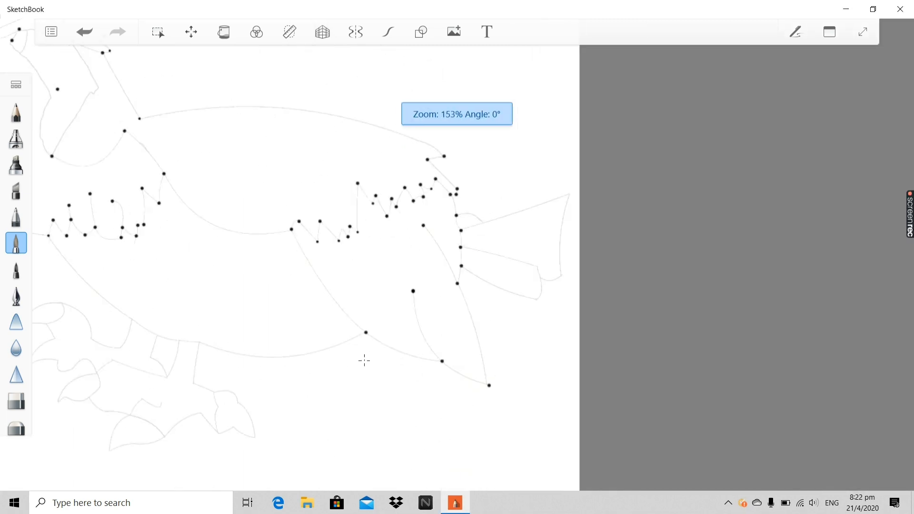
{"action": "scroll", "coordinate": [329, 233], "scroll_direction": "up", "scroll_amount": 1}
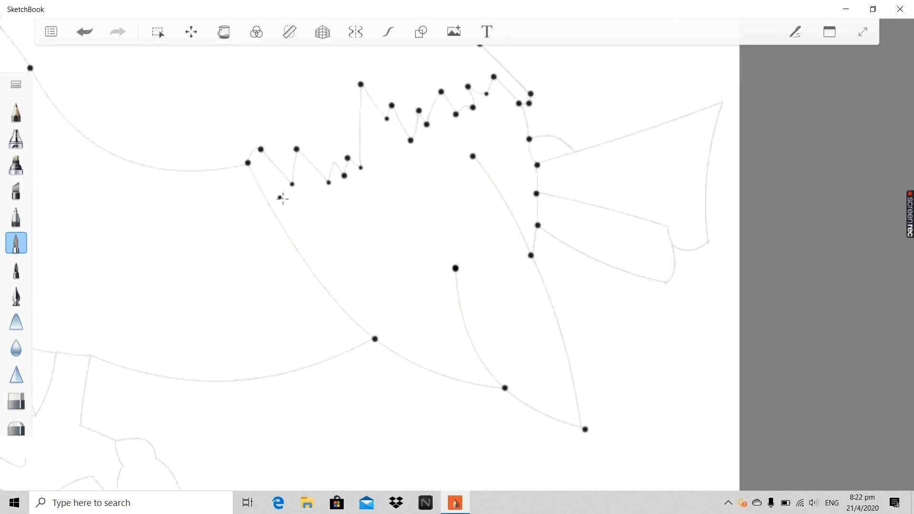
{"action": "scroll", "coordinate": [586, 125], "scroll_direction": "up", "scroll_amount": 3}
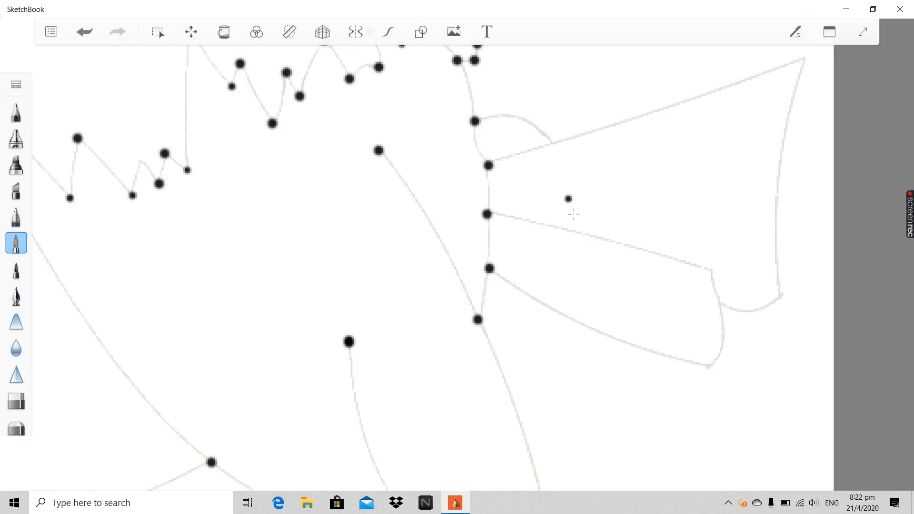
Paint black dots at the outer end of the short curve above the tail and at the tail's upper outer tip.
{"action": "scroll", "coordinate": [535, 122], "scroll_direction": "up", "scroll_amount": 6}
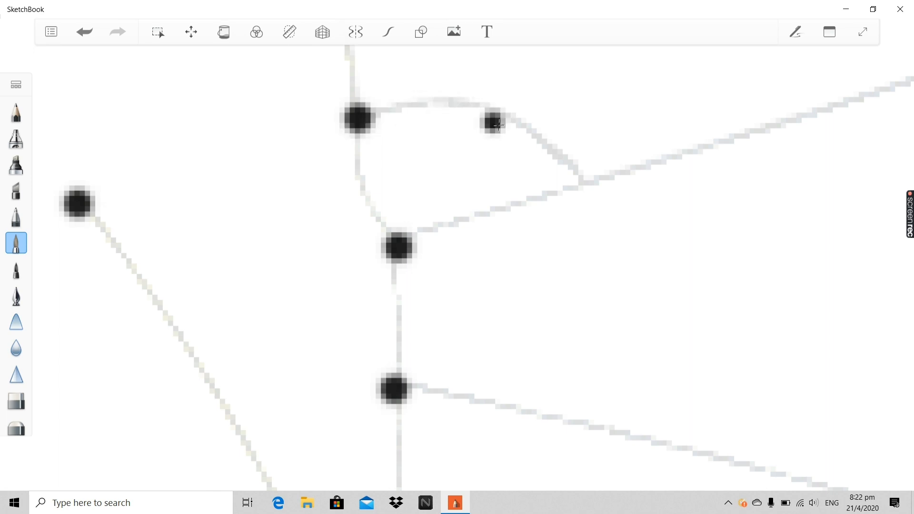
{"action": "left_click_drag", "start_coordinate": [577, 181], "coordinate": [551, 198]}
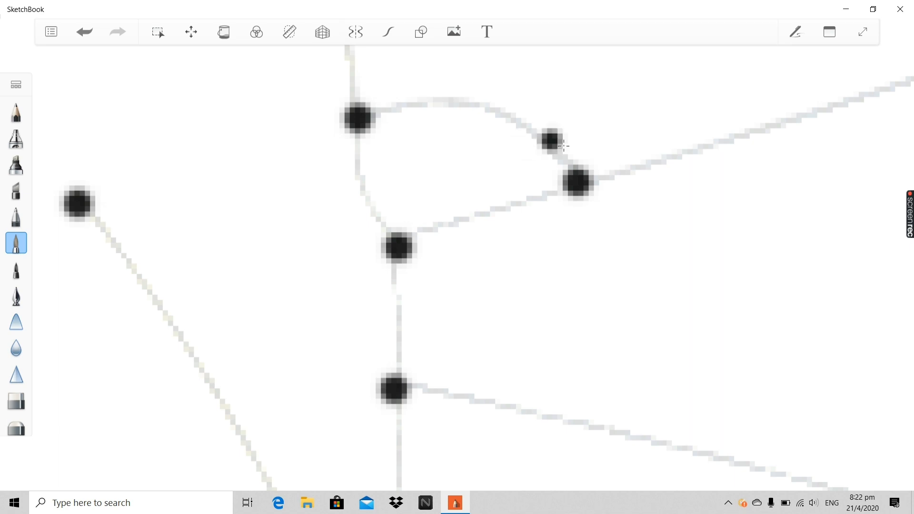
{"action": "scroll", "coordinate": [427, 232], "scroll_direction": "up", "scroll_amount": 3}
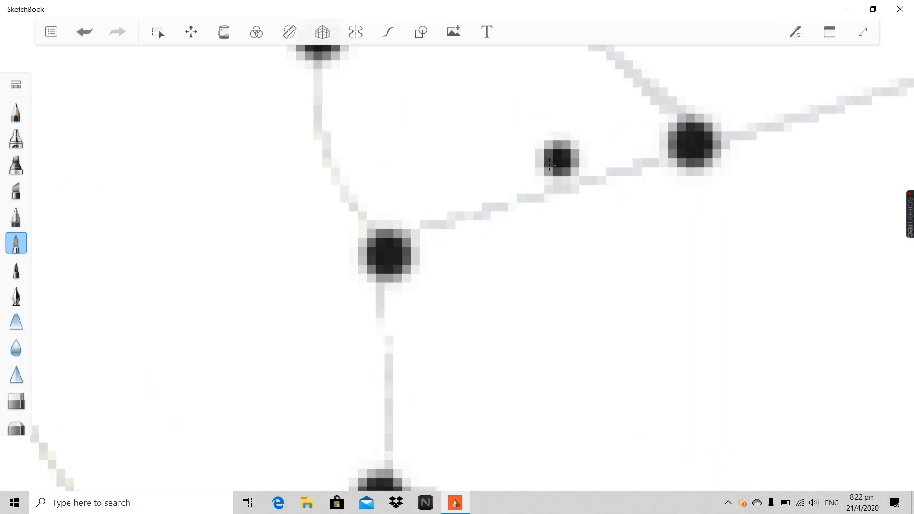
{"action": "scroll", "coordinate": [334, 198], "scroll_direction": "down", "scroll_amount": 8}
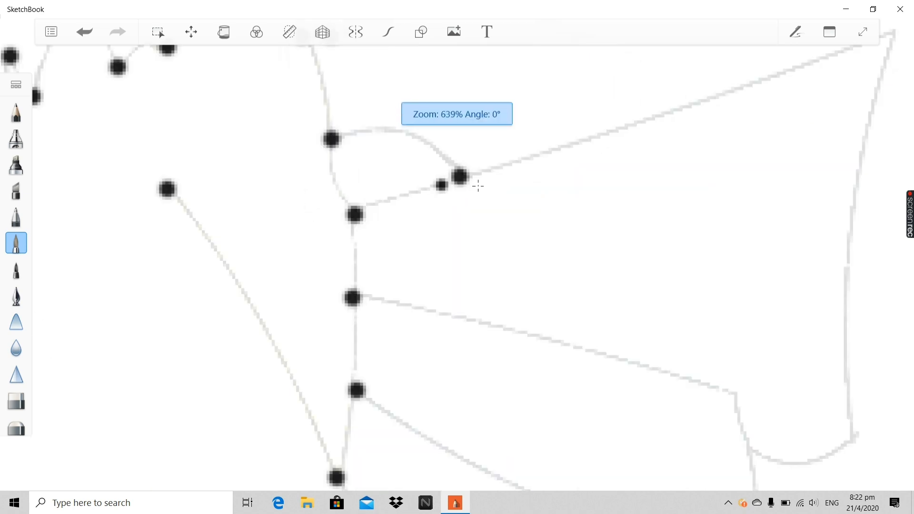
{"action": "scroll", "coordinate": [782, 67], "scroll_direction": "up", "scroll_amount": 7}
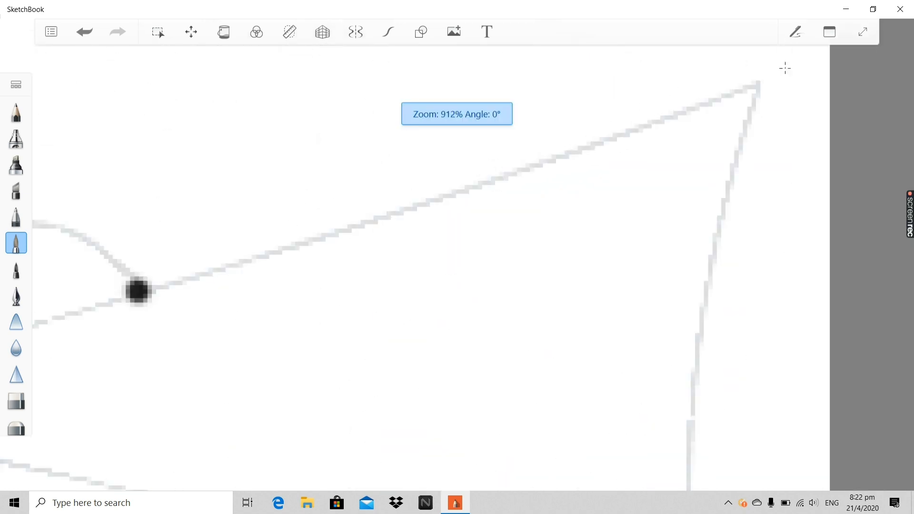
{"action": "scroll", "coordinate": [742, 91], "scroll_direction": "down", "scroll_amount": 10}
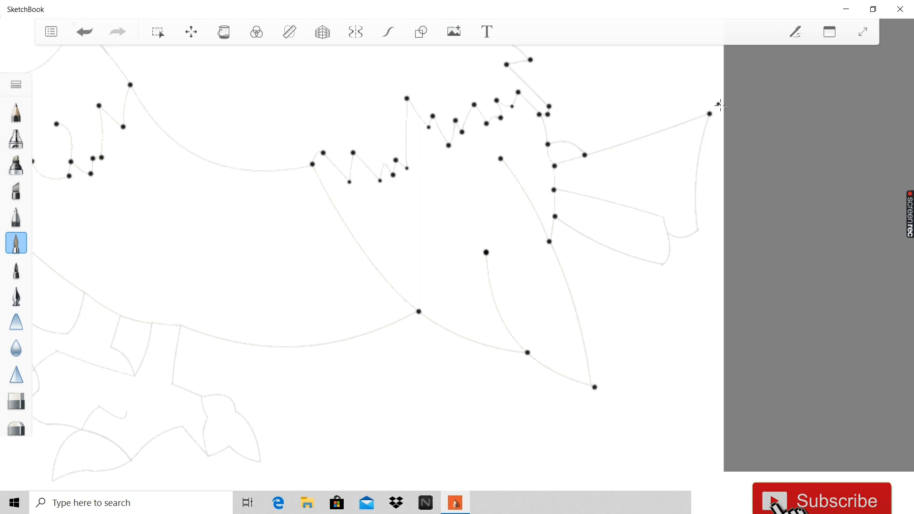
Examine the dotted upper tail edge and the undotted outer corners of the tail feathers at several magnifications.
{"action": "scroll", "coordinate": [719, 104], "scroll_direction": "up", "scroll_amount": 4}
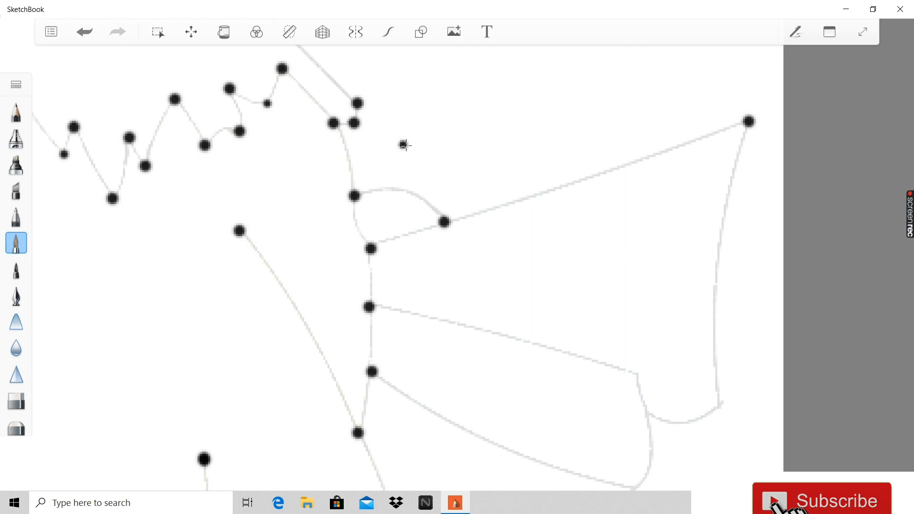
{"action": "scroll", "coordinate": [404, 157], "scroll_direction": "down", "scroll_amount": 6}
{"action": "scroll", "coordinate": [436, 164], "scroll_direction": "up", "scroll_amount": 5}
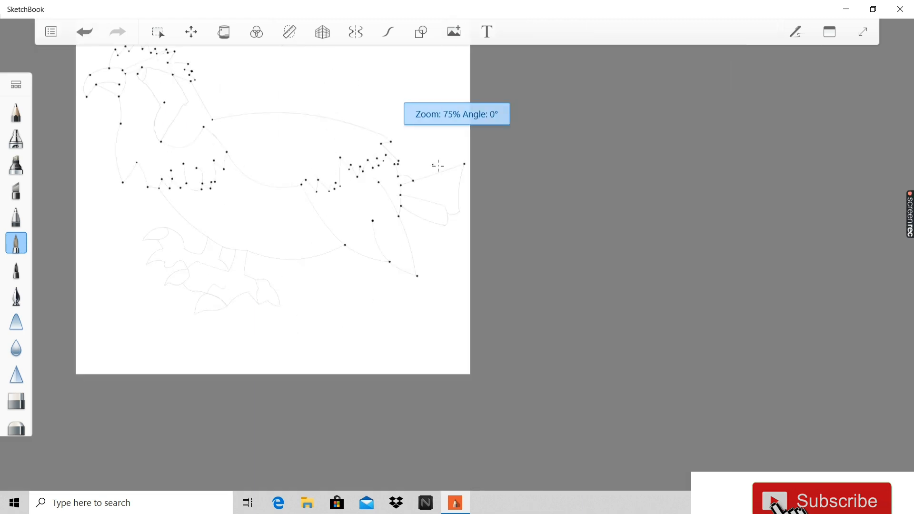
{"action": "scroll", "coordinate": [438, 166], "scroll_direction": "up", "scroll_amount": 3}
{"action": "left_click", "coordinate": [429, 175]}
{"action": "scroll", "coordinate": [306, 273], "scroll_direction": "up", "scroll_amount": 5}
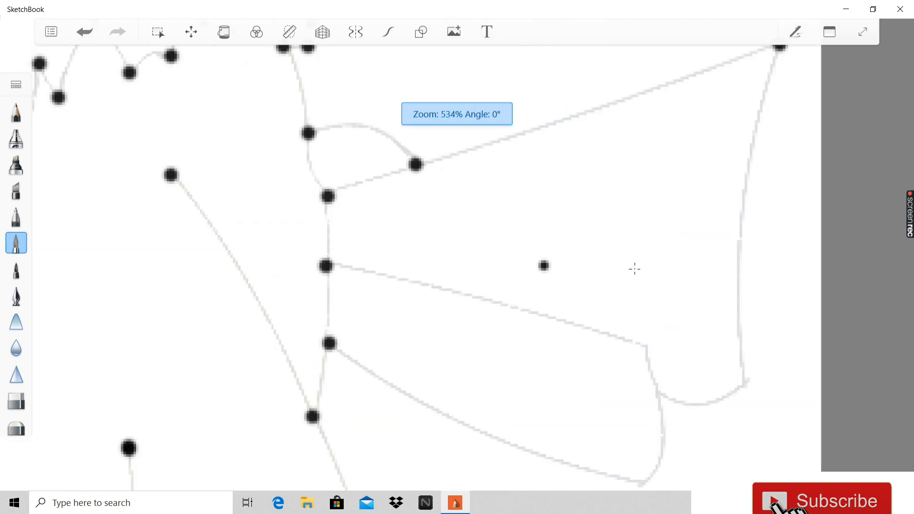
{"action": "scroll", "coordinate": [471, 232], "scroll_direction": "up", "scroll_amount": 4}
{"action": "scroll", "coordinate": [406, 243], "scroll_direction": "down", "scroll_amount": 6}
{"action": "scroll", "coordinate": [580, 329], "scroll_direction": "up", "scroll_amount": 3}
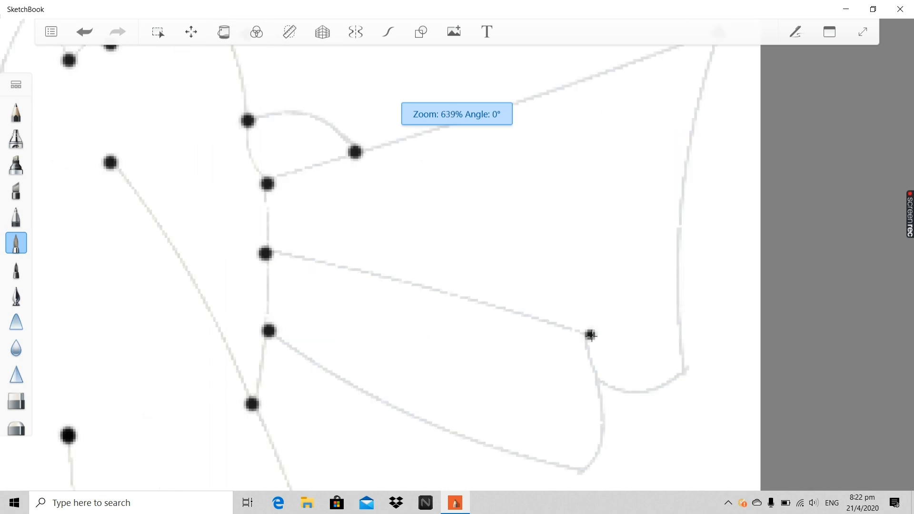
{"action": "scroll", "coordinate": [602, 228], "scroll_direction": "down", "scroll_amount": 6}
{"action": "left_click", "coordinate": [499, 180]}
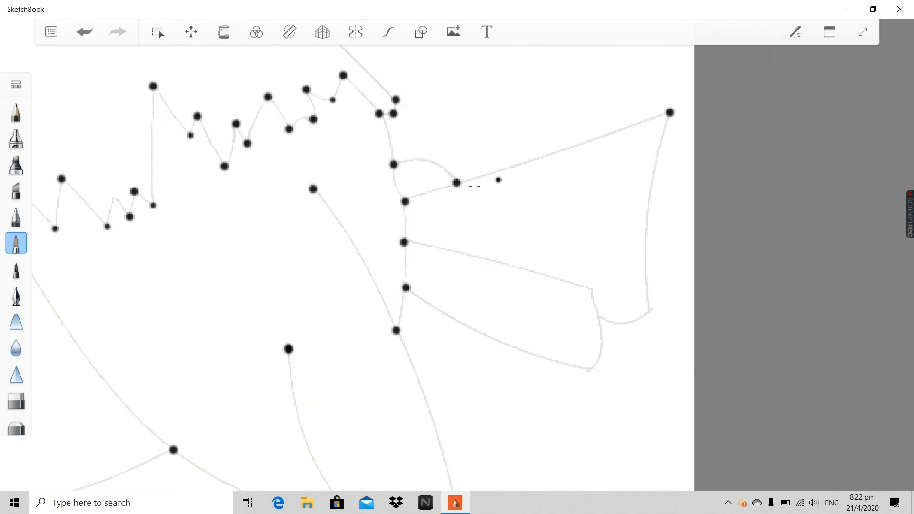
{"action": "scroll", "coordinate": [617, 166], "scroll_direction": "up", "scroll_amount": 4}
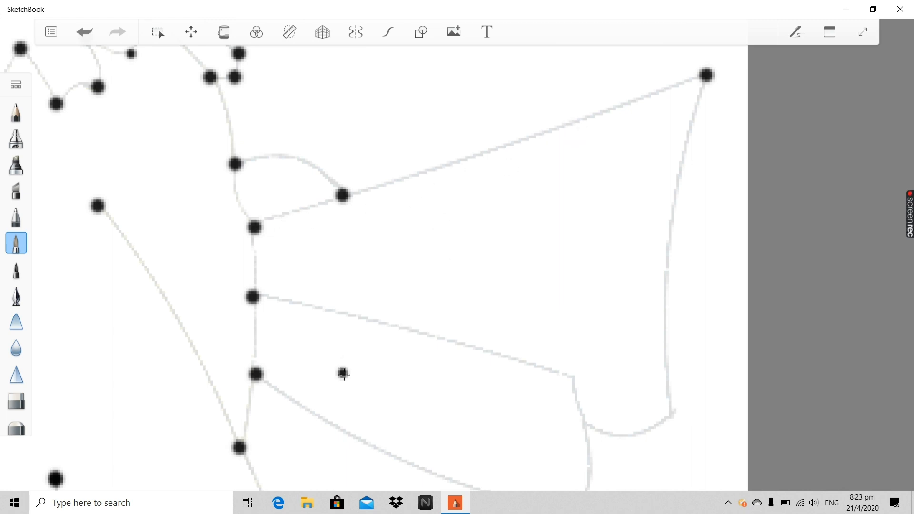
Paint a black dot at the outer end of the tail's middle line.
{"action": "scroll", "coordinate": [343, 373], "scroll_direction": "up", "scroll_amount": 3}
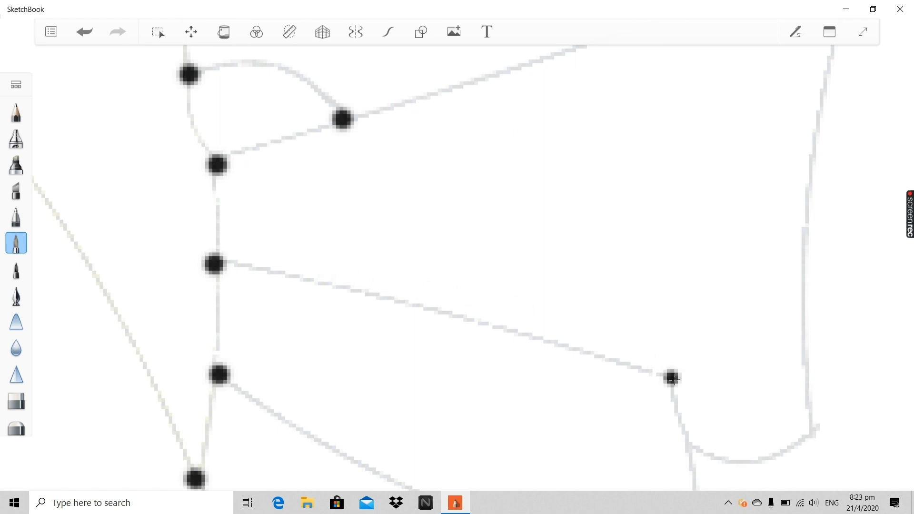
{"action": "left_click", "coordinate": [671, 378]}
{"action": "scroll", "coordinate": [640, 337], "scroll_direction": "down", "scroll_amount": 2}
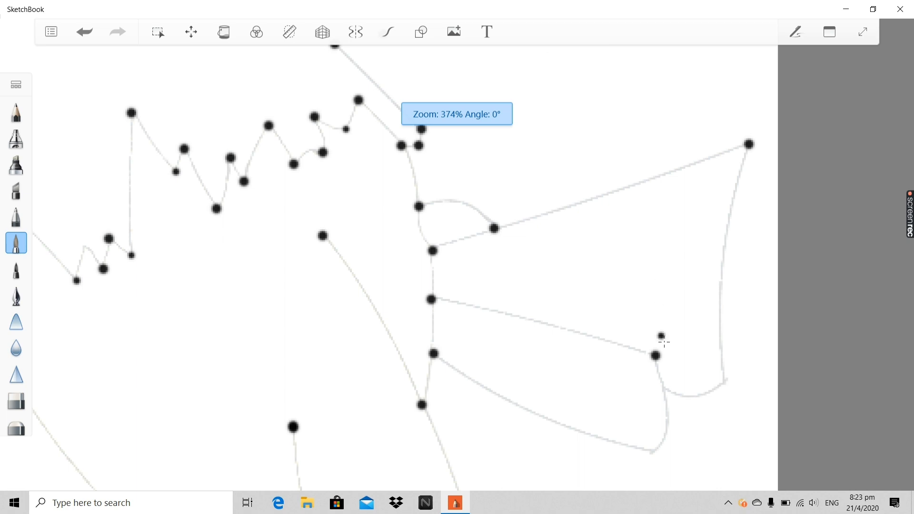
Paint black dots at the large tail feather's lower outer corner and where its curved bottom edge meets the lower feather.
{"action": "scroll", "coordinate": [663, 341], "scroll_direction": "up", "scroll_amount": 1}
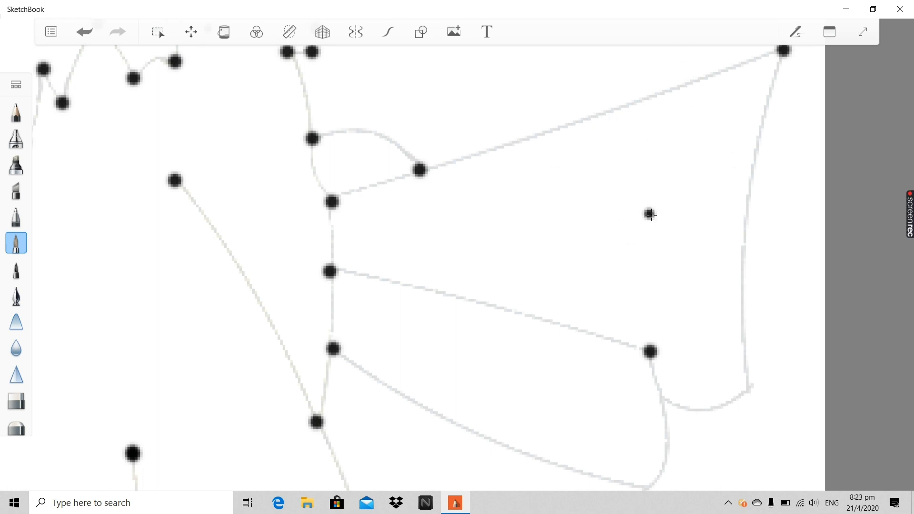
{"action": "scroll", "coordinate": [693, 242], "scroll_direction": "down", "scroll_amount": 3}
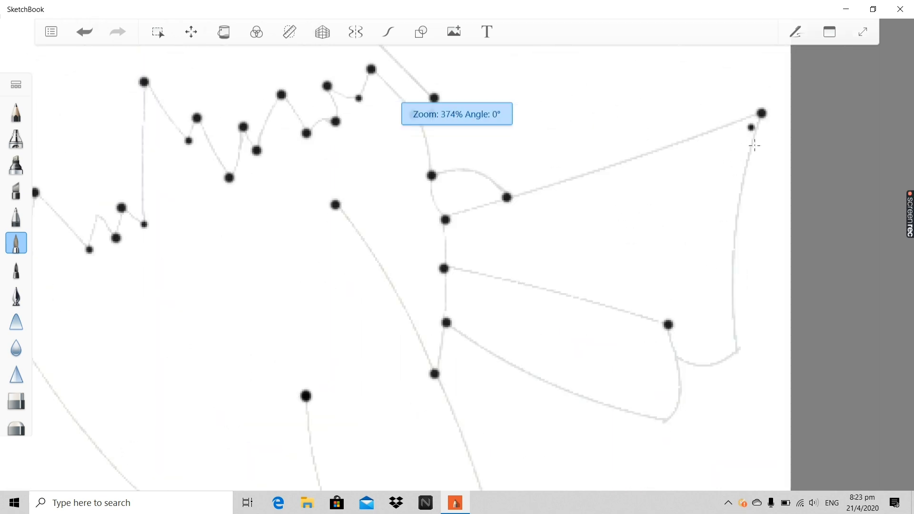
{"action": "scroll", "coordinate": [731, 348], "scroll_direction": "up", "scroll_amount": 3}
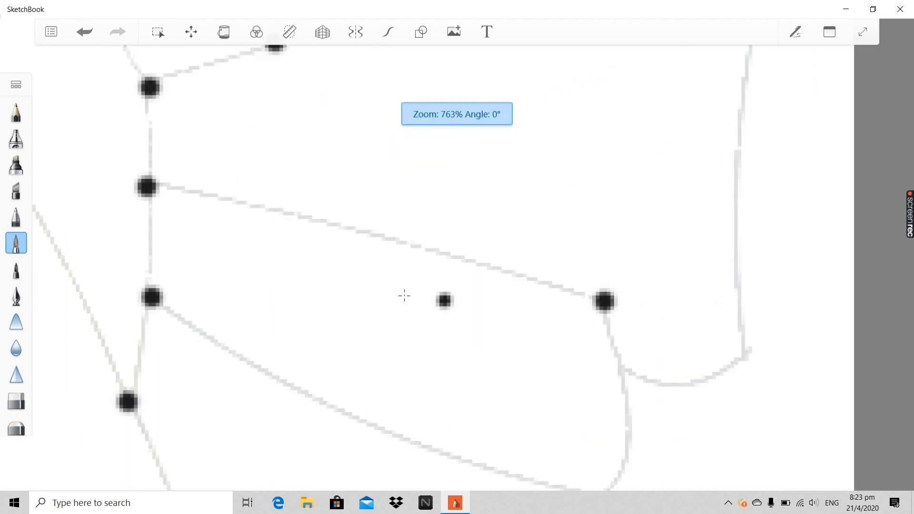
{"action": "scroll", "coordinate": [268, 267], "scroll_direction": "down", "scroll_amount": 3}
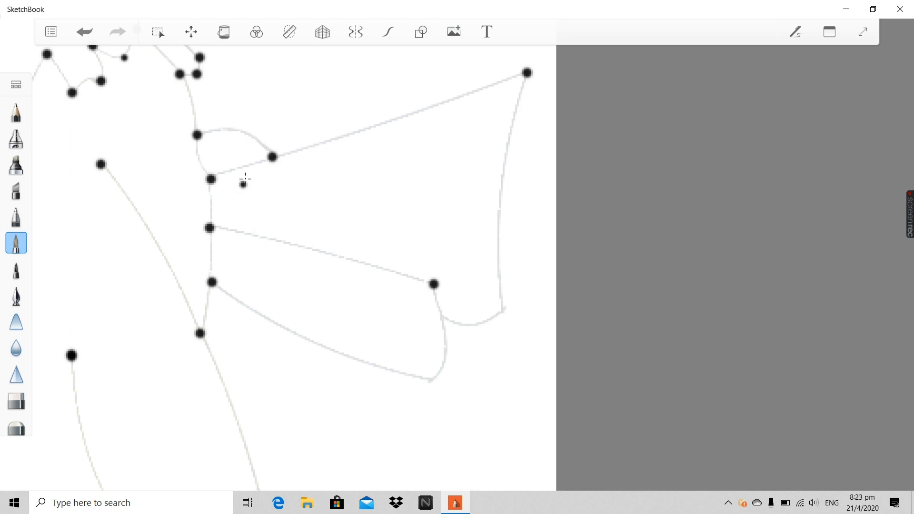
{"action": "scroll", "coordinate": [514, 261], "scroll_direction": "up", "scroll_amount": 3}
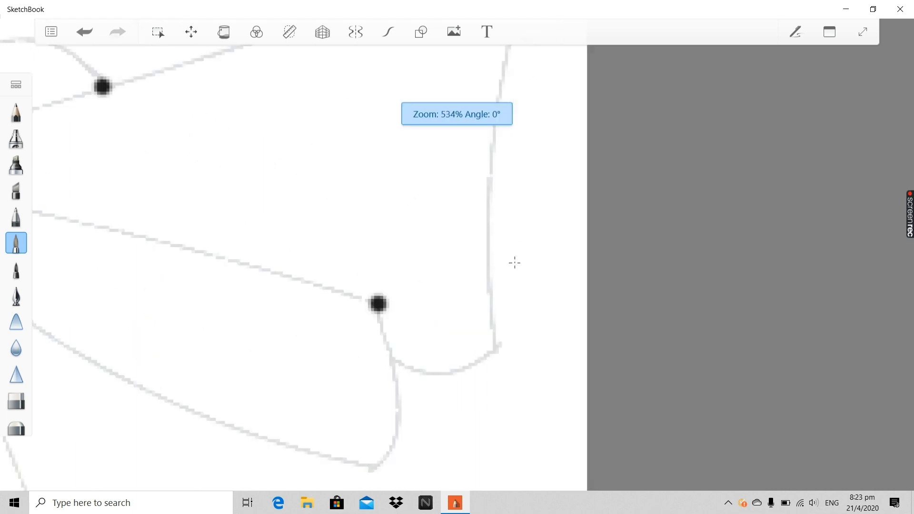
{"action": "scroll", "coordinate": [521, 133], "scroll_direction": "down", "scroll_amount": 3}
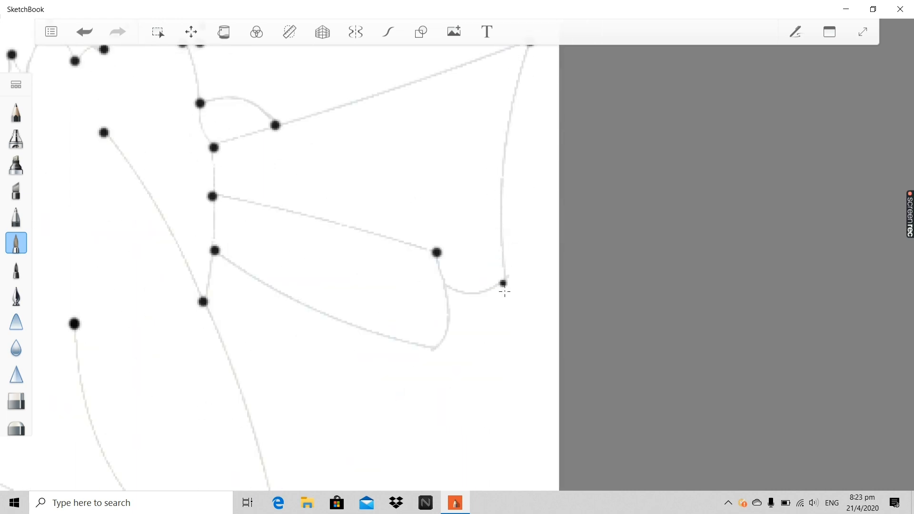
{"action": "scroll", "coordinate": [504, 292], "scroll_direction": "up", "scroll_amount": 3}
{"action": "left_click", "coordinate": [511, 265]}
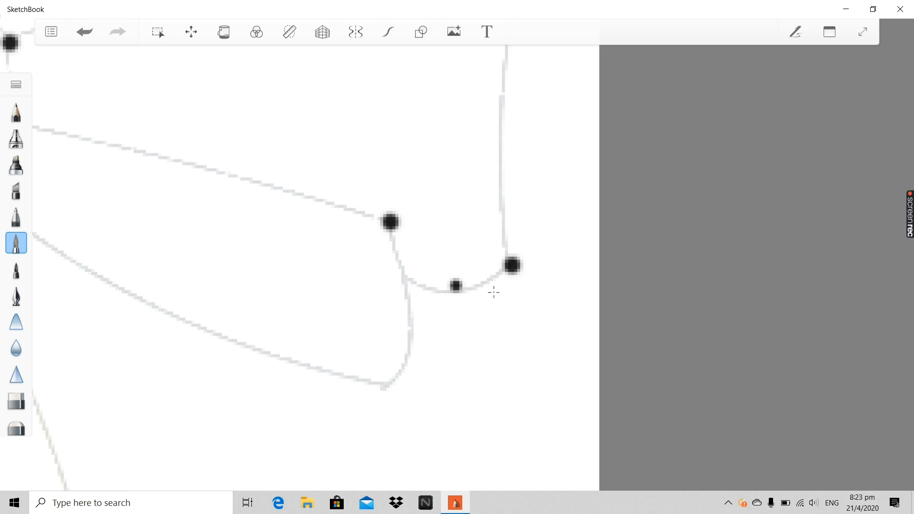
{"action": "left_click", "coordinate": [405, 284]}
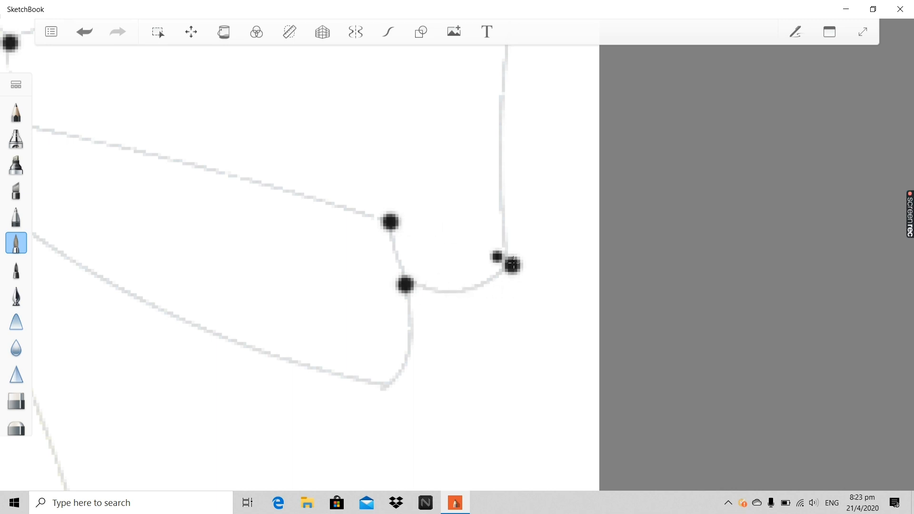
Paint a black dot at the lower outer tip of the bottom tail feather.
{"action": "scroll", "coordinate": [446, 245], "scroll_direction": "down", "scroll_amount": 1}
{"action": "scroll", "coordinate": [429, 251], "scroll_direction": "down", "scroll_amount": 5}
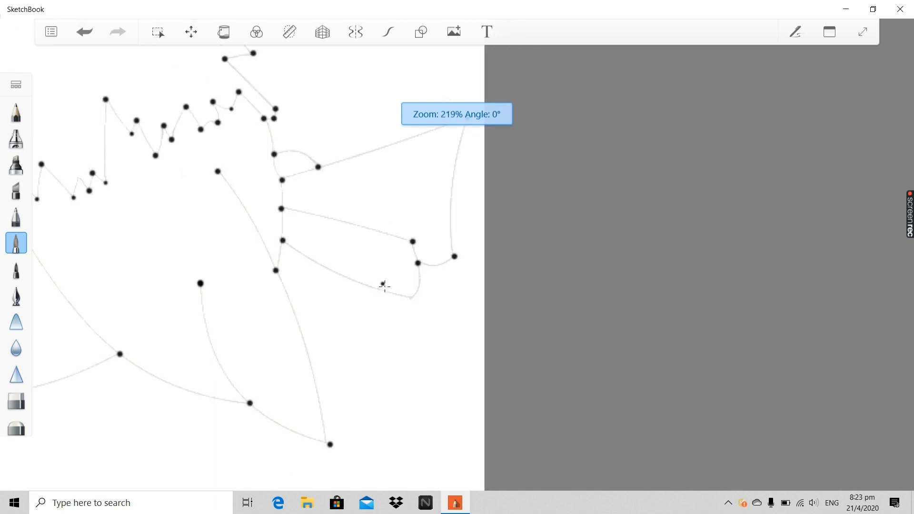
{"action": "scroll", "coordinate": [383, 286], "scroll_direction": "up", "scroll_amount": 7}
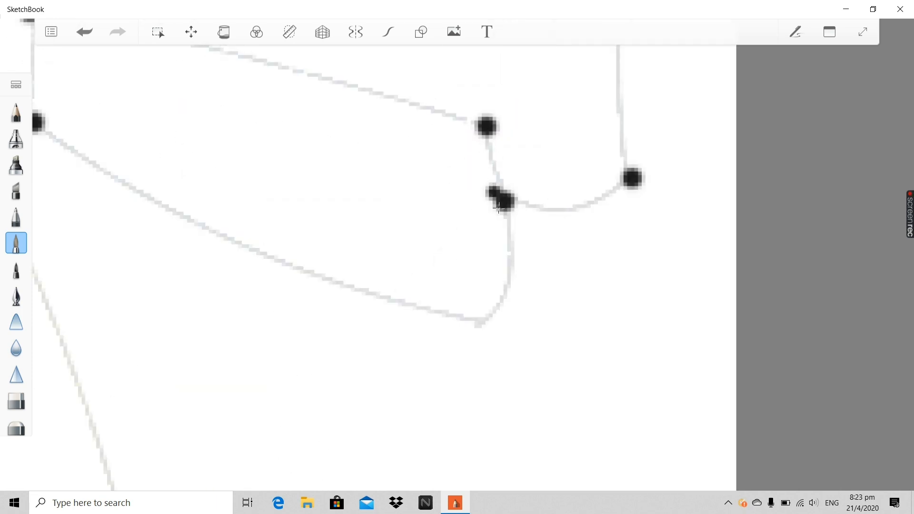
{"action": "left_click", "coordinate": [481, 325]}
Examine the dots around the tail feathers and along the tail base at several magnifications.
{"action": "scroll", "coordinate": [466, 194], "scroll_direction": "down", "scroll_amount": 3}
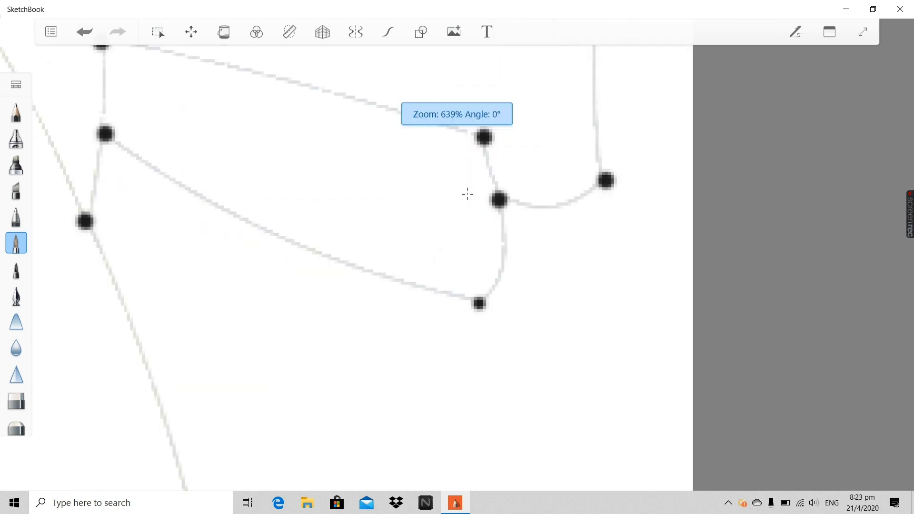
{"action": "scroll", "coordinate": [247, 147], "scroll_direction": "up", "scroll_amount": 2}
{"action": "scroll", "coordinate": [277, 176], "scroll_direction": "down", "scroll_amount": 3}
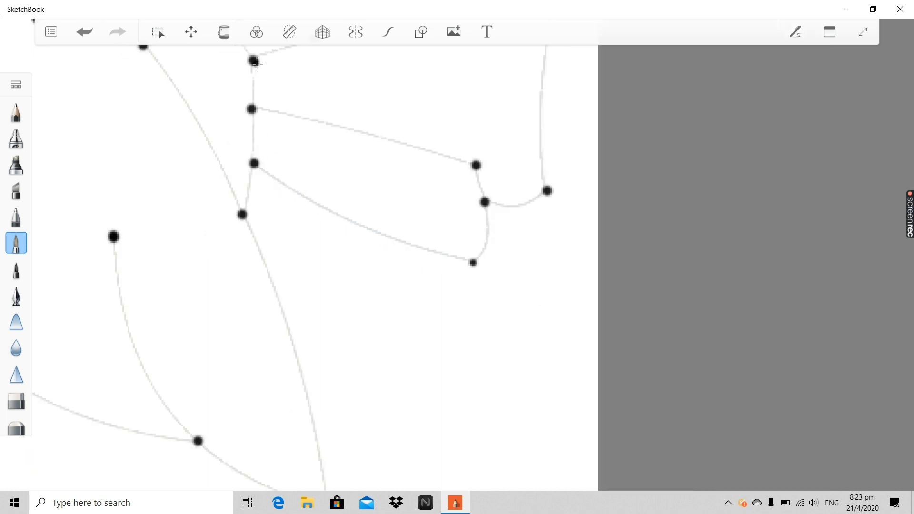
{"action": "scroll", "coordinate": [248, 205], "scroll_direction": "up", "scroll_amount": 2}
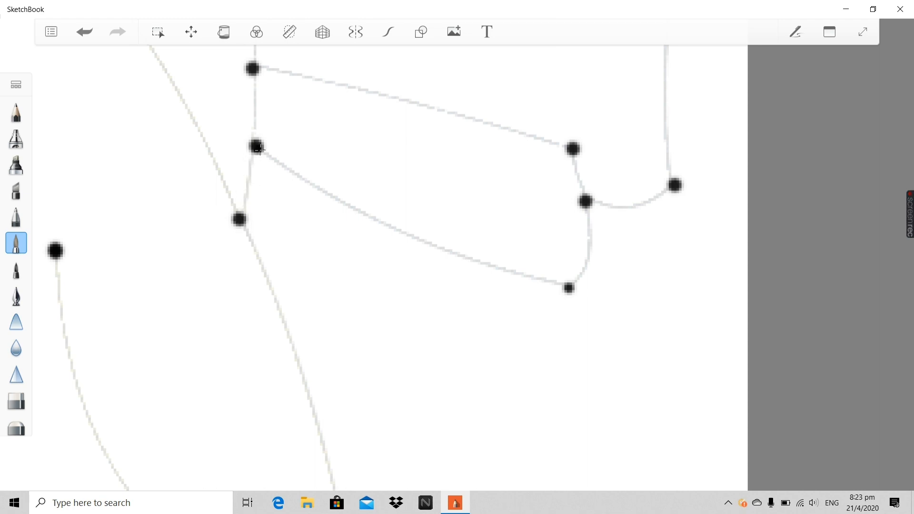
{"action": "scroll", "coordinate": [257, 147], "scroll_direction": "down", "scroll_amount": 2}
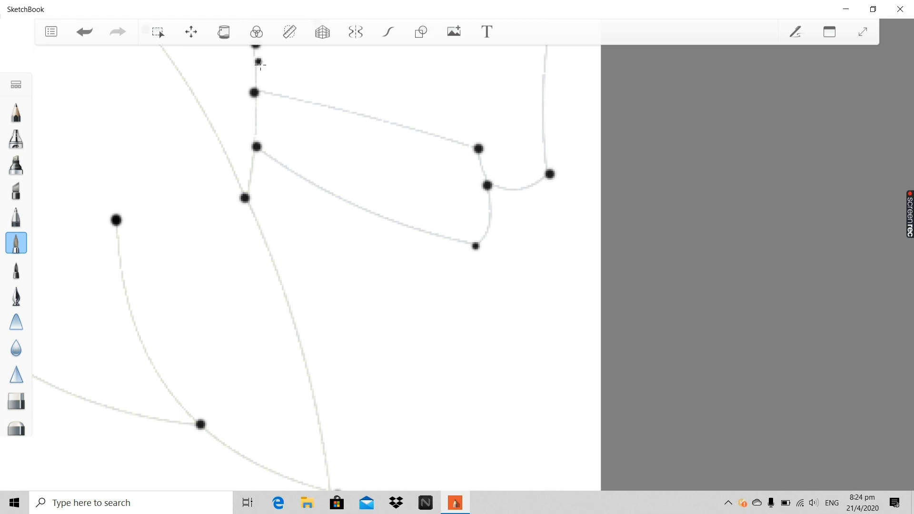
{"action": "scroll", "coordinate": [261, 67], "scroll_direction": "down", "scroll_amount": 2}
{"action": "scroll", "coordinate": [253, 56], "scroll_direction": "up", "scroll_amount": 2}
{"action": "scroll", "coordinate": [267, 143], "scroll_direction": "down", "scroll_amount": 3}
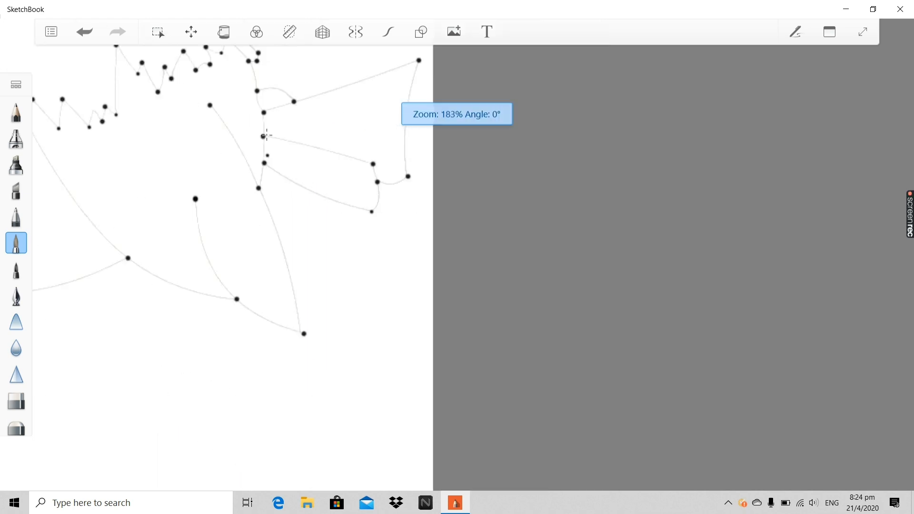
Inspect the tail feather outlines up close for line junctions that still need a black dot.
{"action": "scroll", "coordinate": [263, 90], "scroll_direction": "up", "scroll_amount": 5}
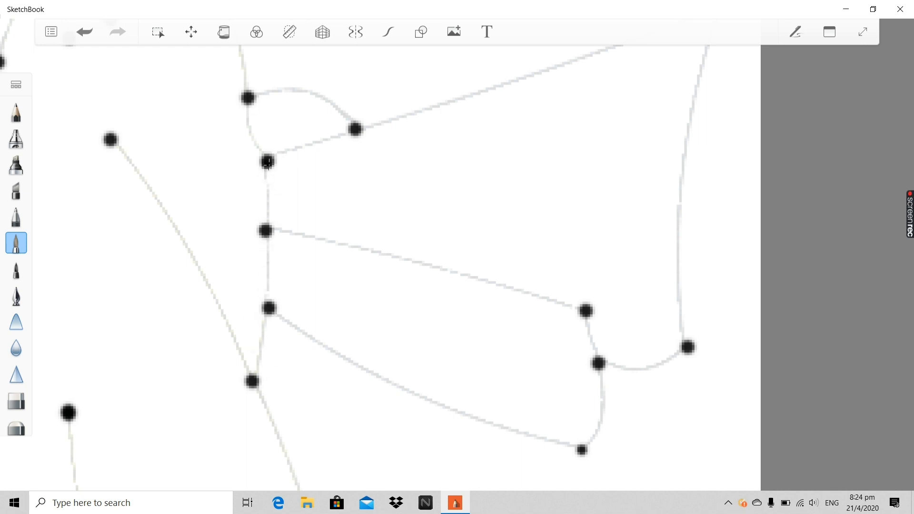
{"action": "scroll", "coordinate": [362, 367], "scroll_direction": "down", "scroll_amount": 3}
{"action": "scroll", "coordinate": [519, 437], "scroll_direction": "up", "scroll_amount": 3}
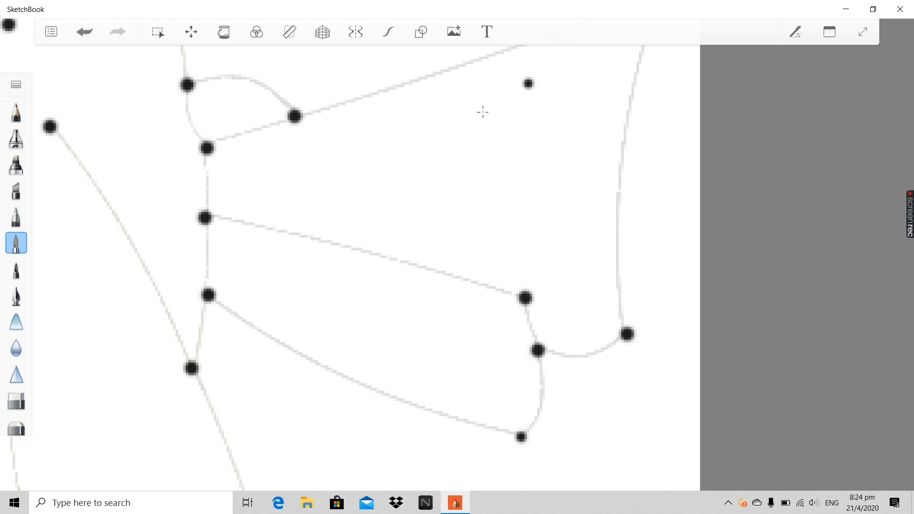
{"action": "scroll", "coordinate": [438, 138], "scroll_direction": "down", "scroll_amount": 2}
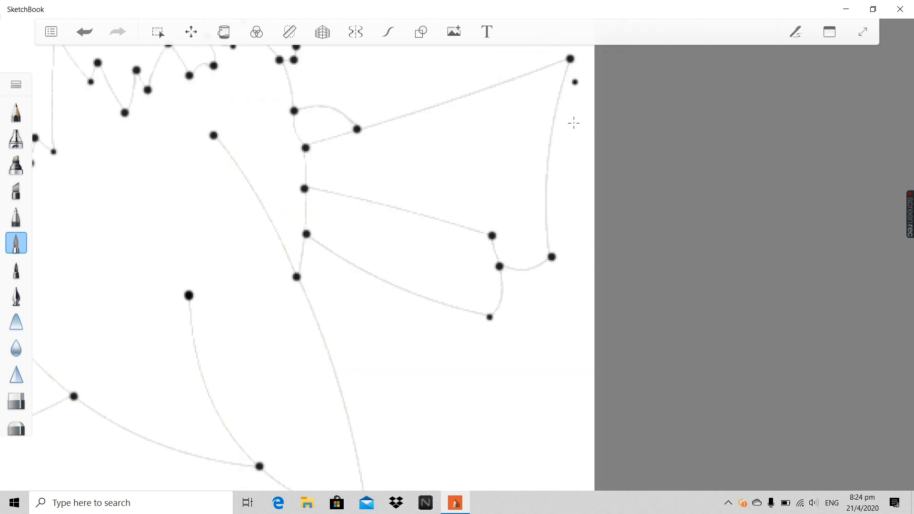
{"action": "scroll", "coordinate": [311, 127], "scroll_direction": "up", "scroll_amount": 2}
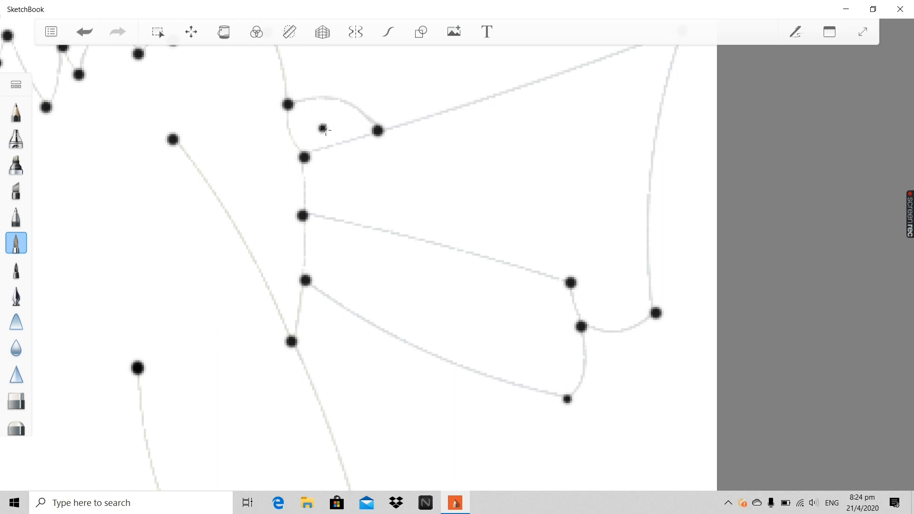
{"action": "scroll", "coordinate": [326, 219], "scroll_direction": "up", "scroll_amount": 2}
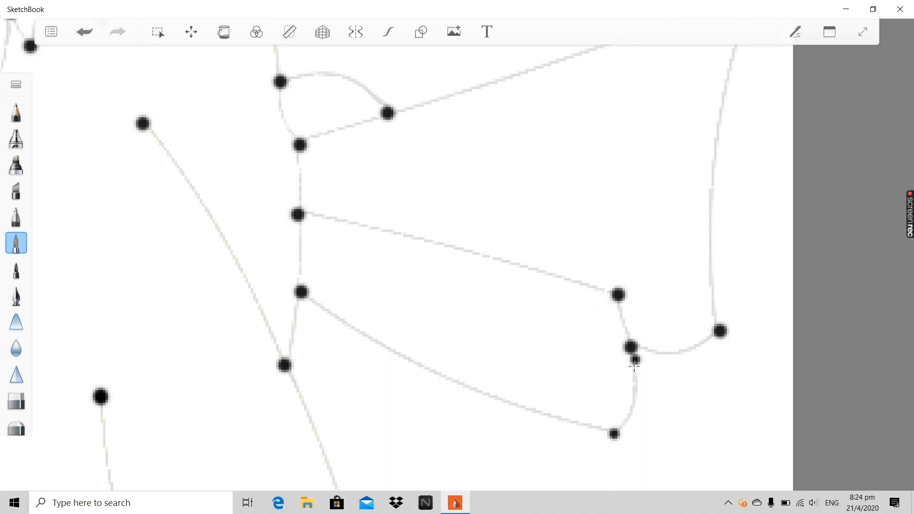
{"action": "scroll", "coordinate": [634, 365], "scroll_direction": "up", "scroll_amount": 2}
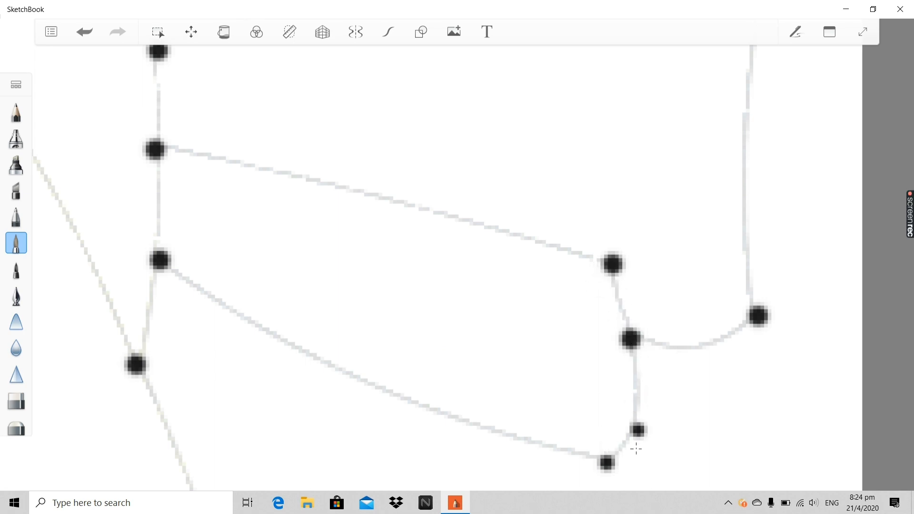
{"action": "scroll", "coordinate": [642, 367], "scroll_direction": "down", "scroll_amount": 4}
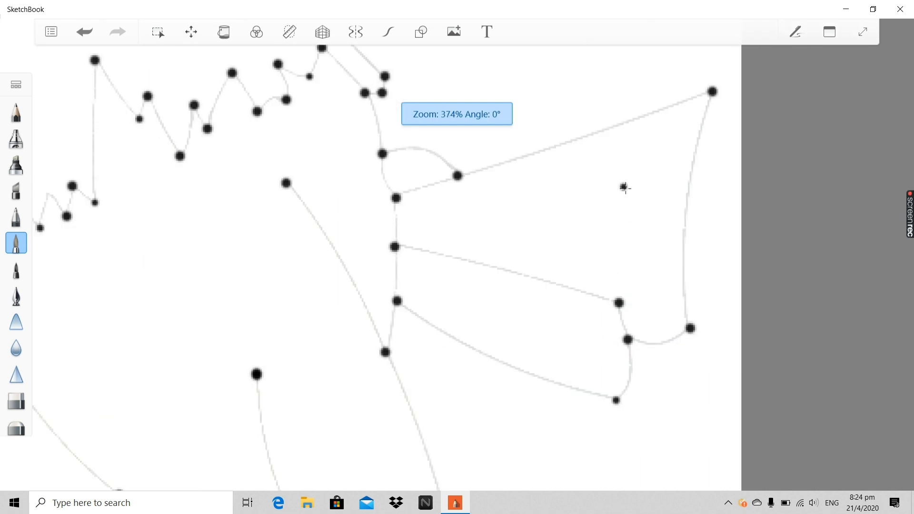
{"action": "scroll", "coordinate": [548, 343], "scroll_direction": "up", "scroll_amount": 5}
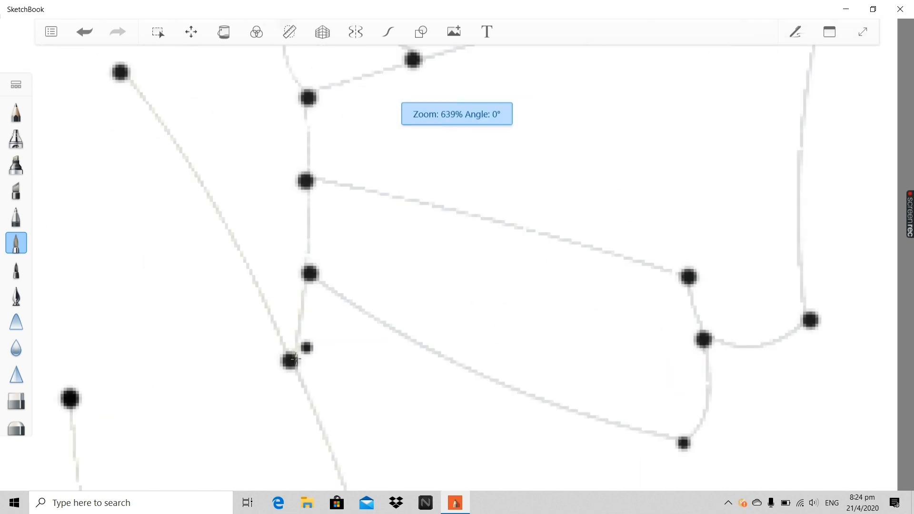
{"action": "scroll", "coordinate": [298, 360], "scroll_direction": "down", "scroll_amount": 3}
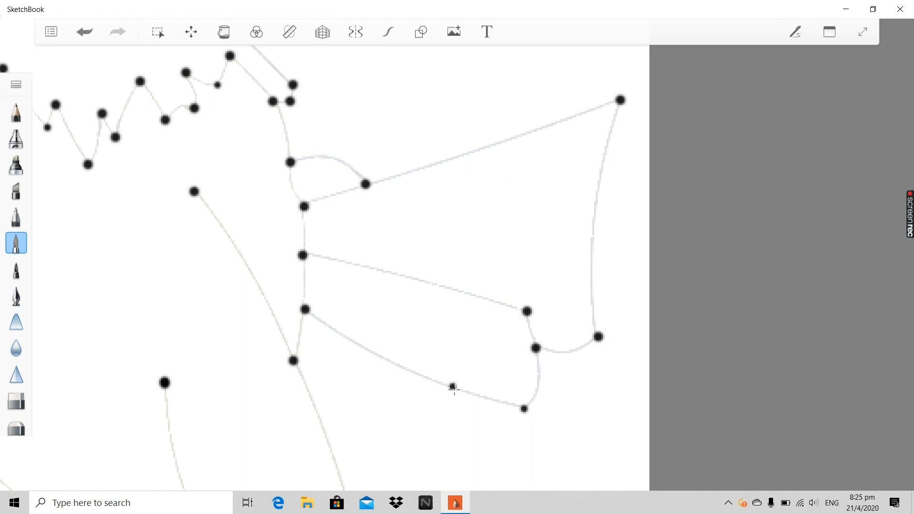
{"action": "scroll", "coordinate": [313, 359], "scroll_direction": "up", "scroll_amount": 3}
{"action": "scroll", "coordinate": [283, 353], "scroll_direction": "down", "scroll_amount": 3}
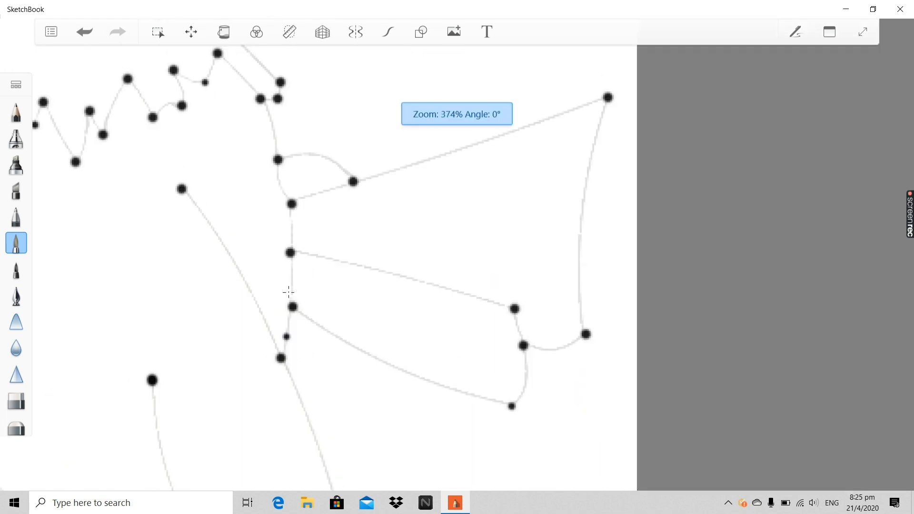
{"action": "scroll", "coordinate": [316, 328], "scroll_direction": "down", "scroll_amount": 4}
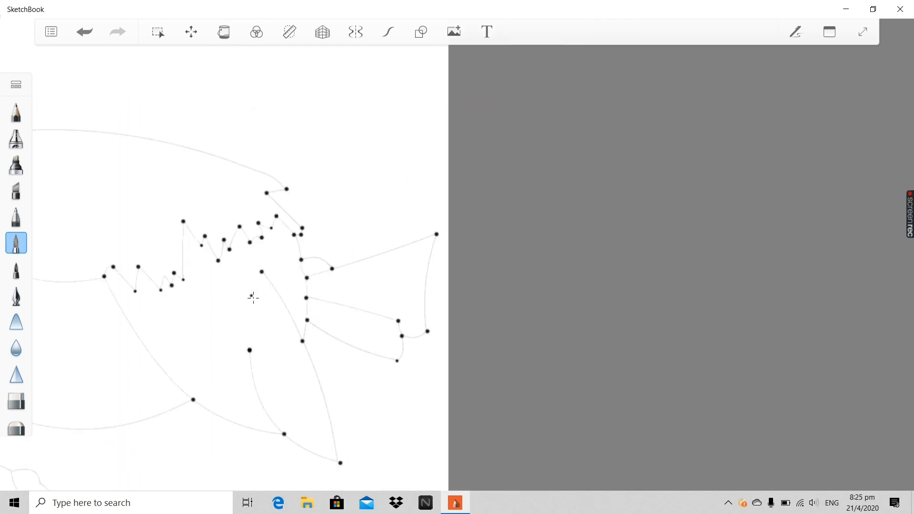
{"action": "scroll", "coordinate": [252, 297], "scroll_direction": "up", "scroll_amount": 1}
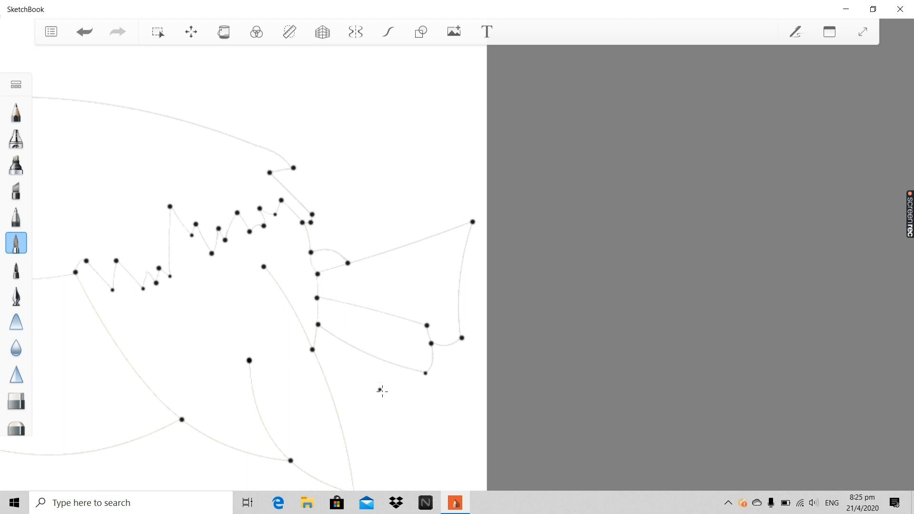
Examine the bird's breast, belly and lower wing outlines for unmarked line junctions.
{"action": "scroll", "coordinate": [382, 391], "scroll_direction": "down", "scroll_amount": 5}
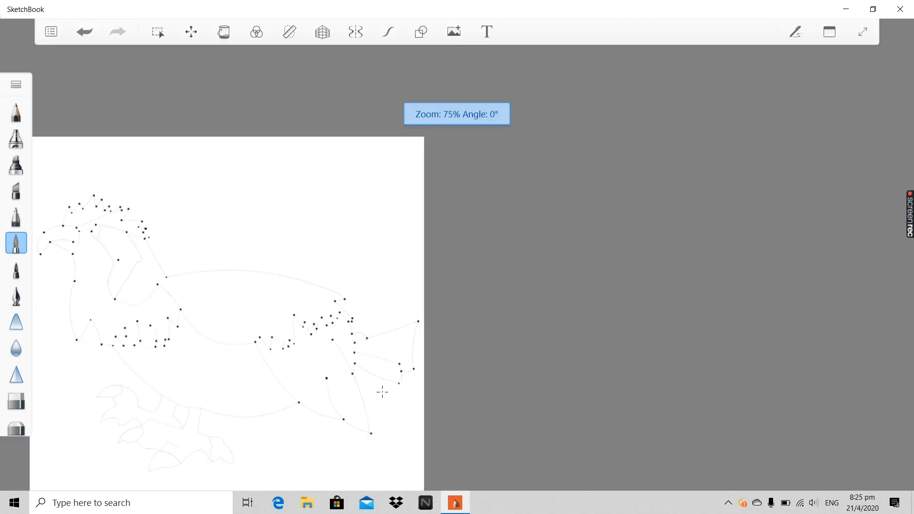
{"action": "scroll", "coordinate": [222, 413], "scroll_direction": "up", "scroll_amount": 5}
{"action": "scroll", "coordinate": [153, 381], "scroll_direction": "down", "scroll_amount": 5}
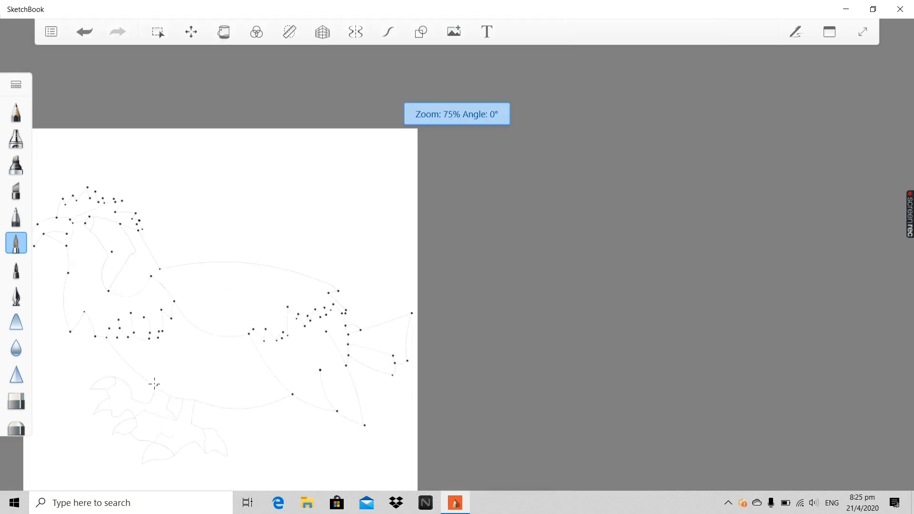
{"action": "scroll", "coordinate": [112, 350], "scroll_direction": "up", "scroll_amount": 4}
{"action": "scroll", "coordinate": [89, 327], "scroll_direction": "up", "scroll_amount": 1}
{"action": "left_click", "coordinate": [159, 354]}
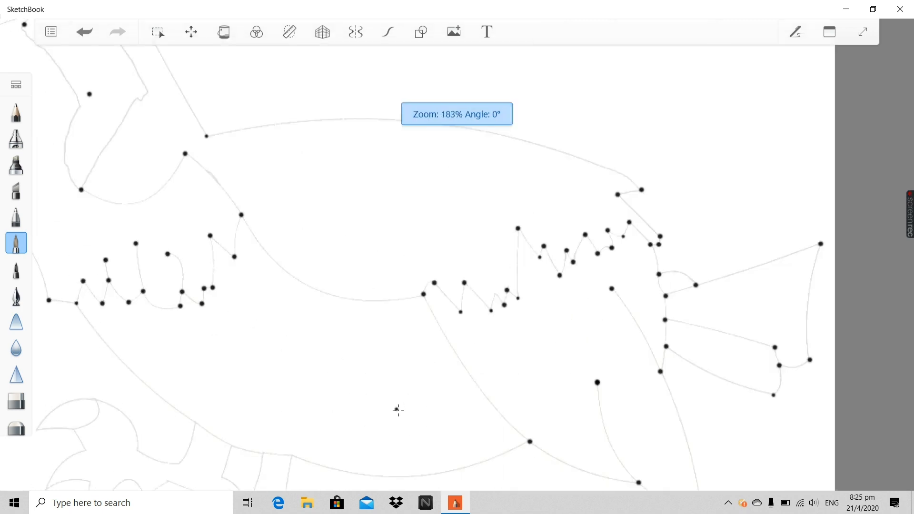
{"action": "scroll", "coordinate": [410, 453], "scroll_direction": "down", "scroll_amount": 3}
{"action": "scroll", "coordinate": [485, 433], "scroll_direction": "up", "scroll_amount": 4}
{"action": "left_click", "coordinate": [450, 440]}
{"action": "left_click", "coordinate": [526, 409]}
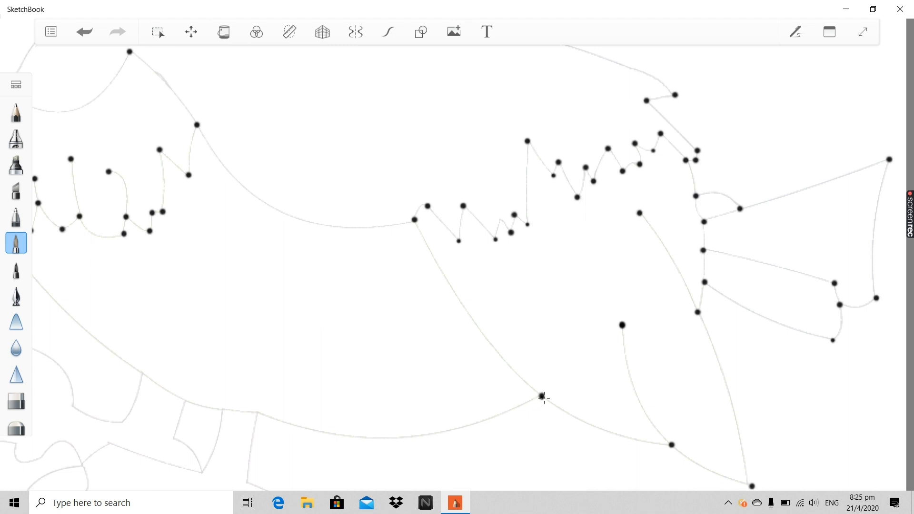
{"action": "scroll", "coordinate": [212, 403], "scroll_direction": "down", "scroll_amount": 4}
{"action": "scroll", "coordinate": [87, 306], "scroll_direction": "up", "scroll_amount": 3}
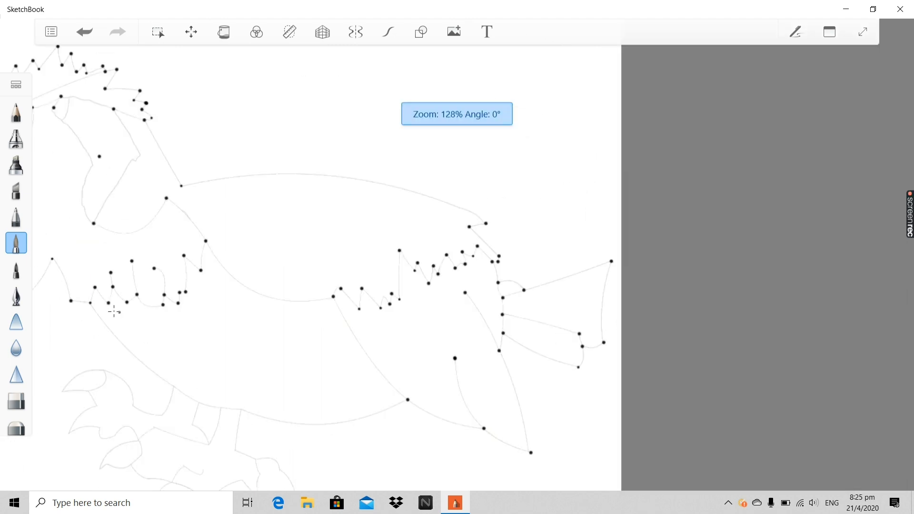
{"action": "left_click", "coordinate": [152, 386]}
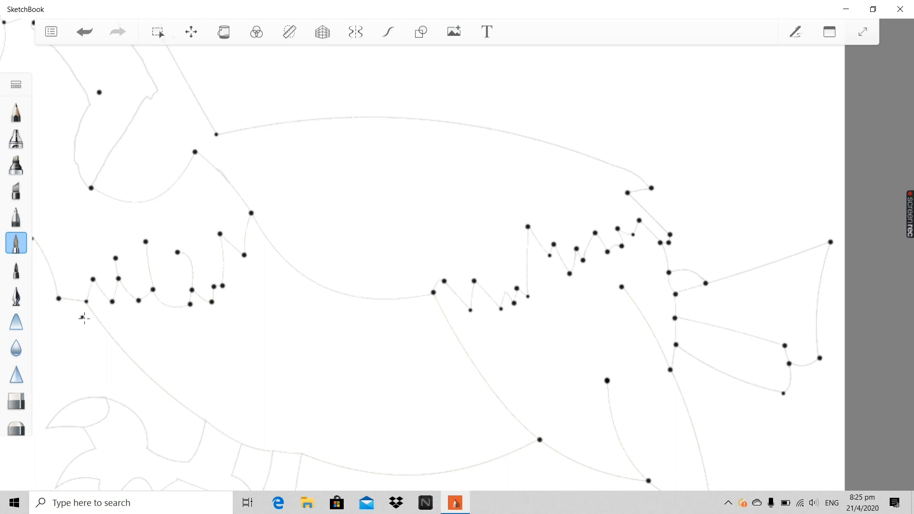
{"action": "scroll", "coordinate": [357, 453], "scroll_direction": "down", "scroll_amount": 2}
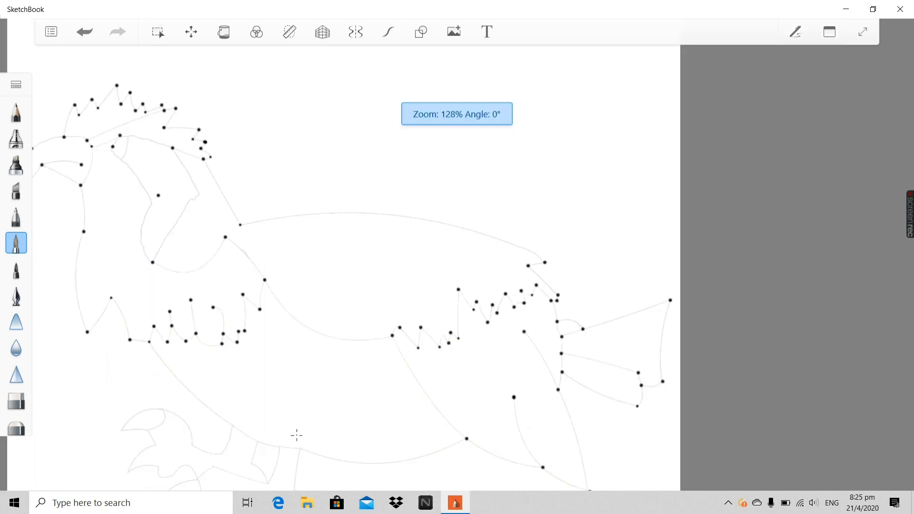
Paint black dots at the four points where the leg lines meet the bird's belly outline.
{"action": "scroll", "coordinate": [302, 452], "scroll_direction": "up", "scroll_amount": 5}
{"action": "scroll", "coordinate": [280, 423], "scroll_direction": "down", "scroll_amount": 4}
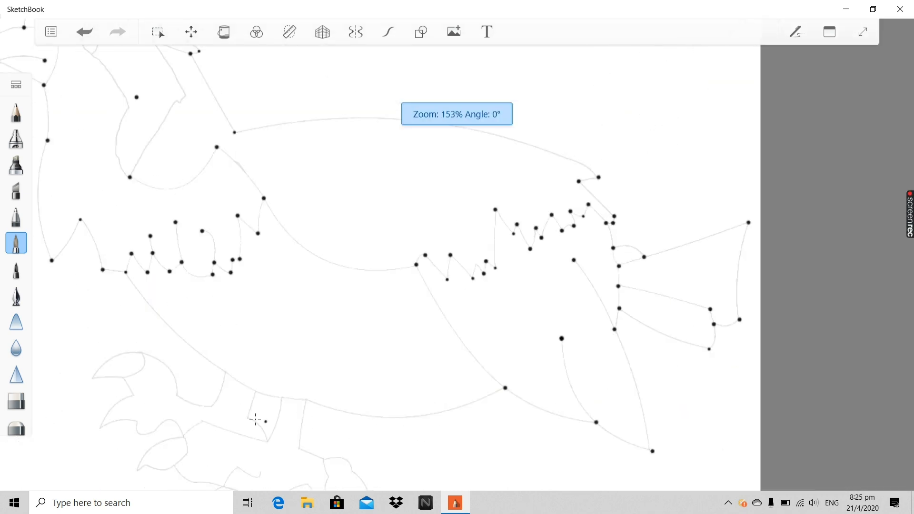
{"action": "scroll", "coordinate": [202, 387], "scroll_direction": "up", "scroll_amount": 2}
{"action": "scroll", "coordinate": [177, 400], "scroll_direction": "down", "scroll_amount": 2}
{"action": "scroll", "coordinate": [203, 368], "scroll_direction": "up", "scroll_amount": 2}
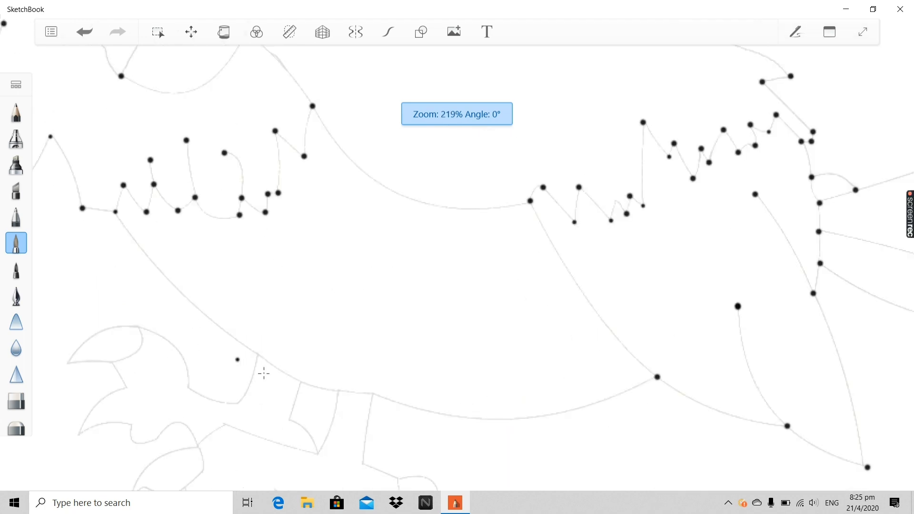
{"action": "scroll", "coordinate": [379, 406], "scroll_direction": "up", "scroll_amount": 5}
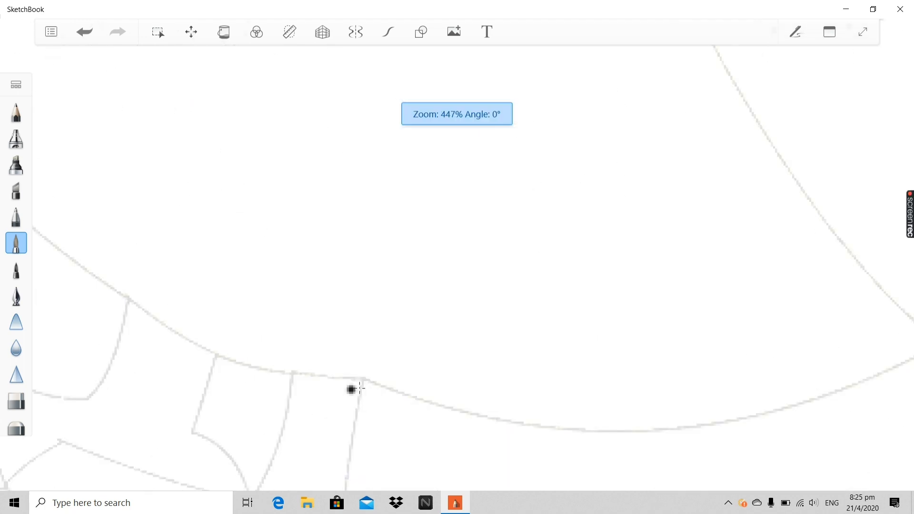
{"action": "left_click", "coordinate": [294, 377]}
{"action": "left_click", "coordinate": [217, 356]}
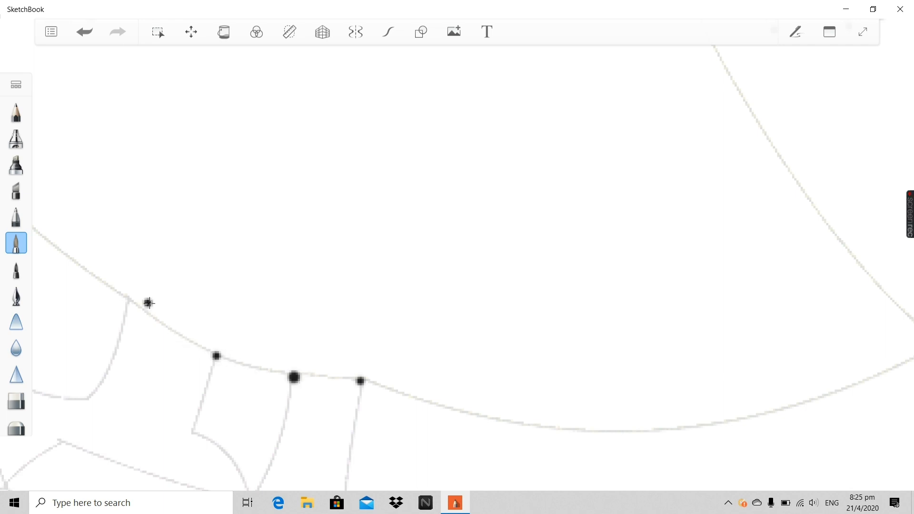
{"action": "scroll", "coordinate": [406, 395], "scroll_direction": "up", "scroll_amount": 1}
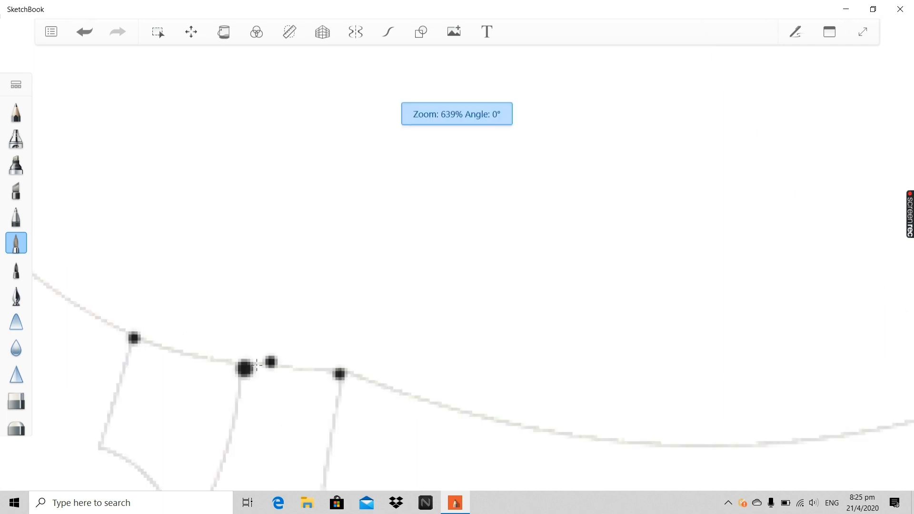
{"action": "scroll", "coordinate": [320, 394], "scroll_direction": "down", "scroll_amount": 2}
{"action": "scroll", "coordinate": [165, 346], "scroll_direction": "up", "scroll_amount": 2}
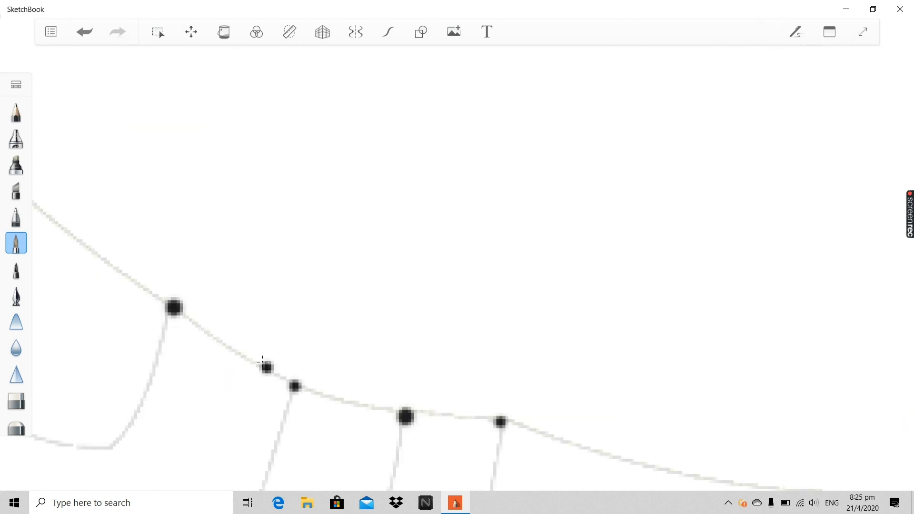
{"action": "scroll", "coordinate": [344, 381], "scroll_direction": "up", "scroll_amount": 2}
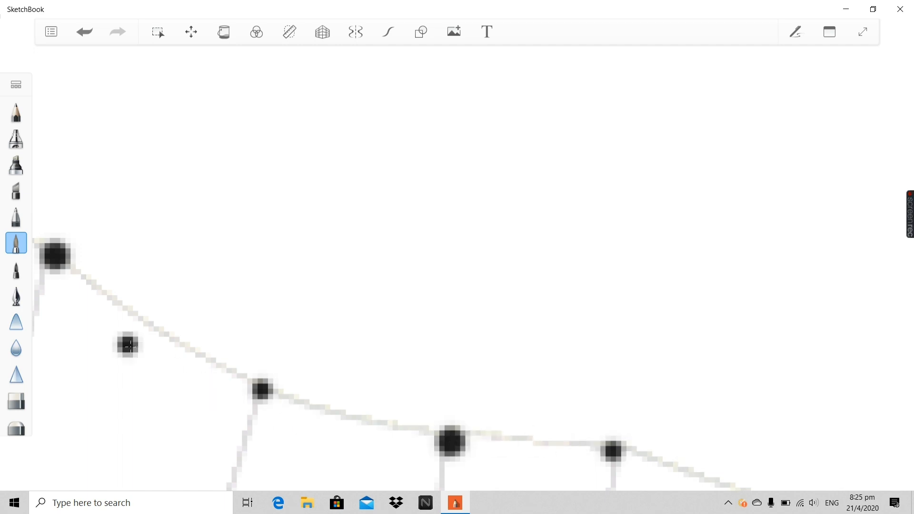
Review the dotted junctions across the whole bird and look over the leg and claw outlines.
{"action": "scroll", "coordinate": [143, 354], "scroll_direction": "down", "scroll_amount": 6}
{"action": "scroll", "coordinate": [89, 379], "scroll_direction": "up", "scroll_amount": 3}
{"action": "scroll", "coordinate": [89, 378], "scroll_direction": "down", "scroll_amount": 5}
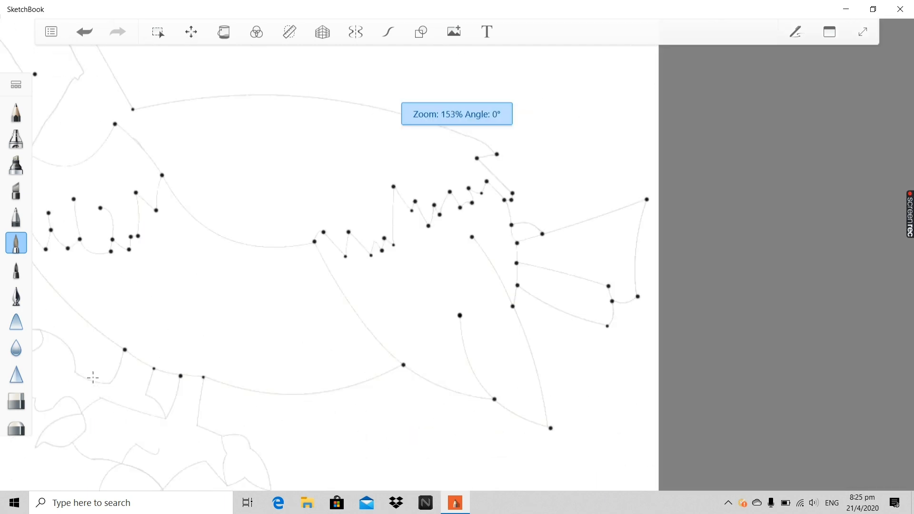
{"action": "scroll", "coordinate": [106, 416], "scroll_direction": "up", "scroll_amount": 2}
{"action": "scroll", "coordinate": [111, 417], "scroll_direction": "up", "scroll_amount": 1}
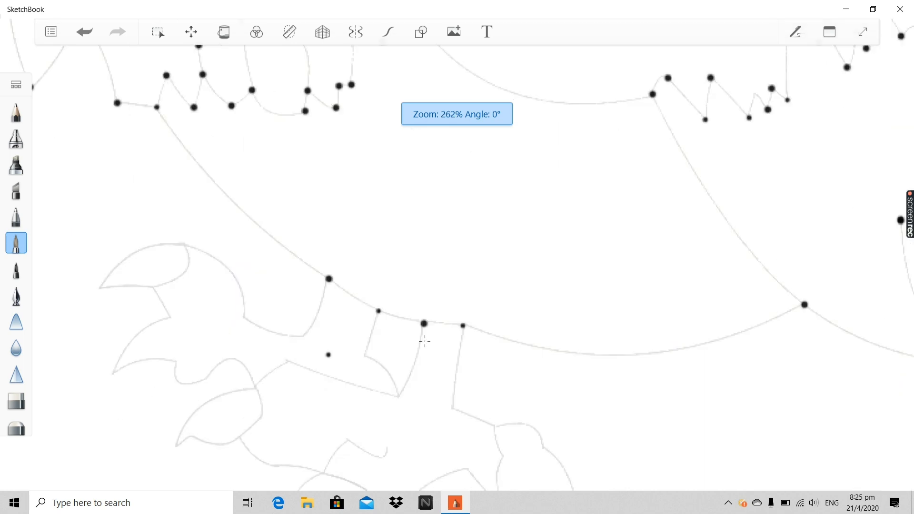
{"action": "scroll", "coordinate": [479, 332], "scroll_direction": "up", "scroll_amount": 1}
{"action": "scroll", "coordinate": [448, 324], "scroll_direction": "down", "scroll_amount": 1}
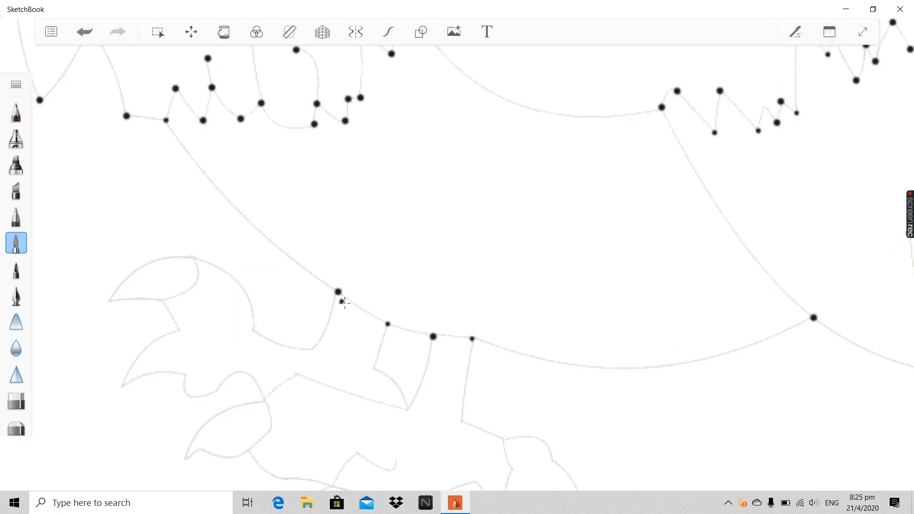
{"action": "scroll", "coordinate": [377, 292], "scroll_direction": "down", "scroll_amount": 1}
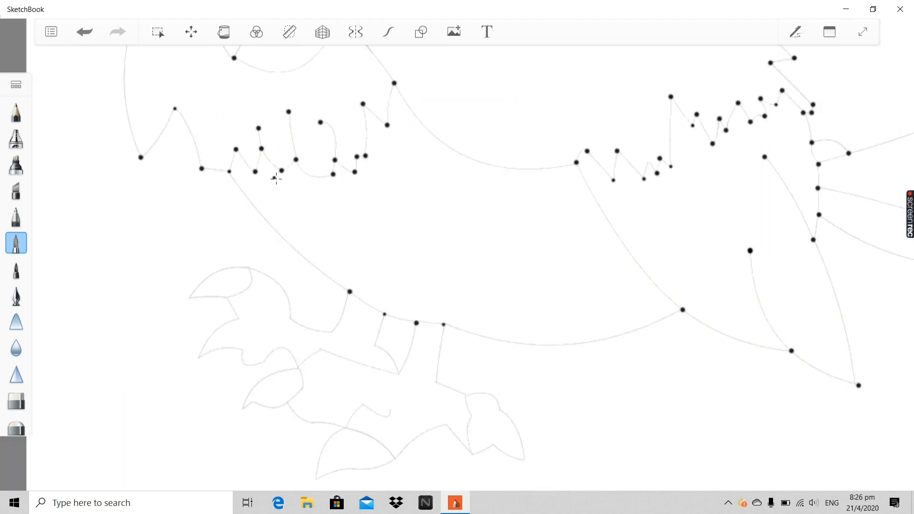
{"action": "scroll", "coordinate": [209, 149], "scroll_direction": "down", "scroll_amount": 3}
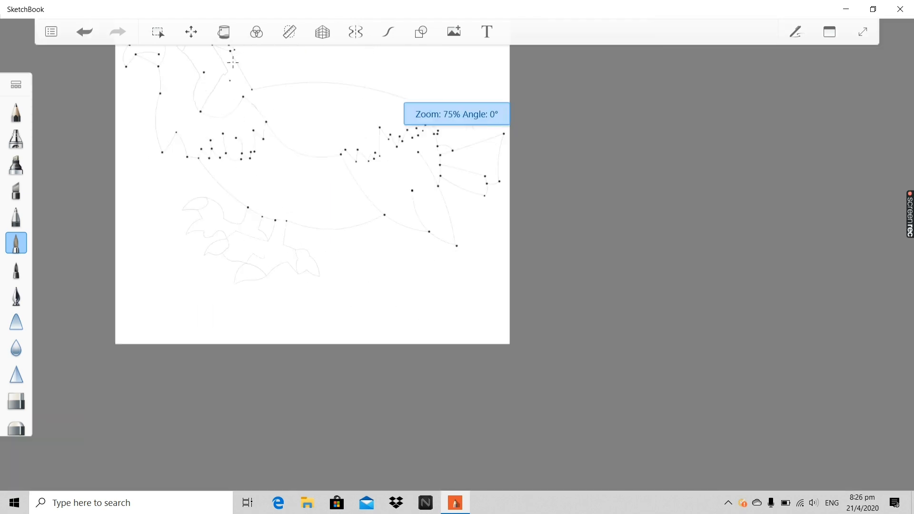
{"action": "scroll", "coordinate": [245, 111], "scroll_direction": "up", "scroll_amount": 3}
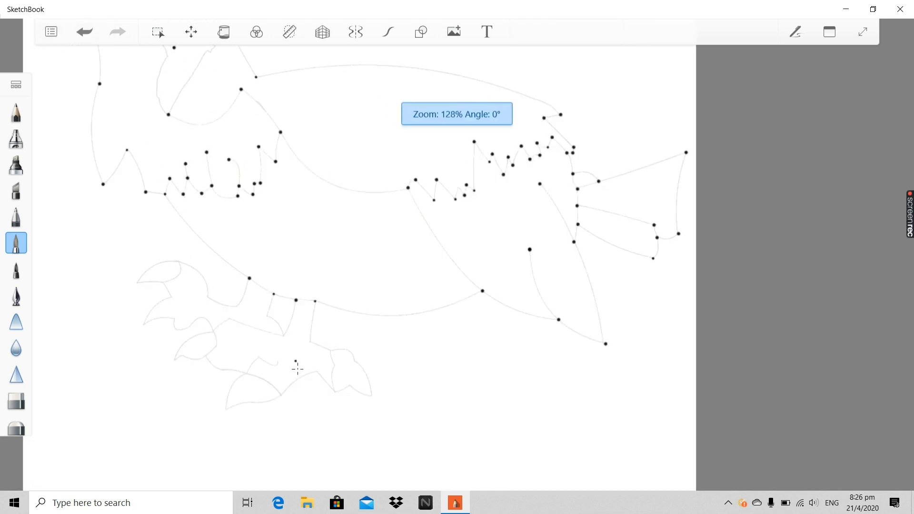
{"action": "scroll", "coordinate": [297, 369], "scroll_direction": "up", "scroll_amount": 2}
{"action": "scroll", "coordinate": [278, 187], "scroll_direction": "down", "scroll_amount": 4}
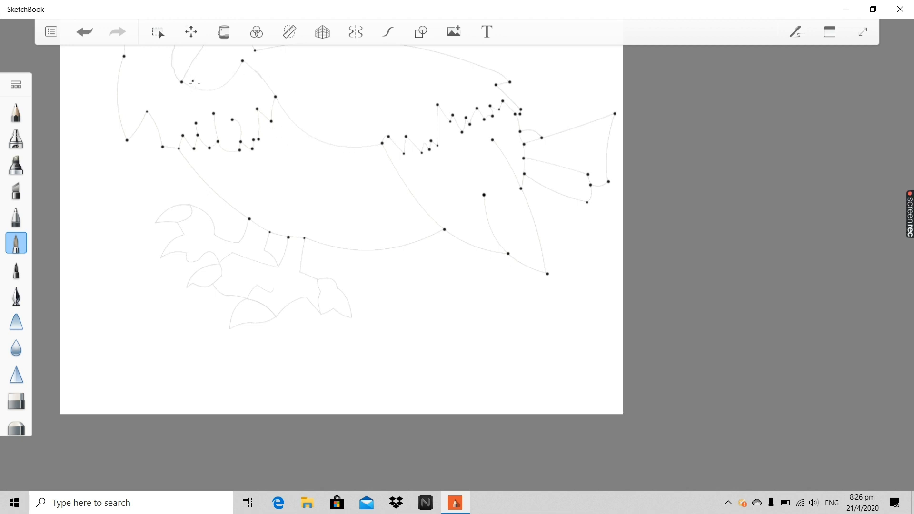
{"action": "scroll", "coordinate": [194, 82], "scroll_direction": "down", "scroll_amount": 4}
{"action": "scroll", "coordinate": [261, 139], "scroll_direction": "down", "scroll_amount": 2}
{"action": "scroll", "coordinate": [187, 95], "scroll_direction": "up", "scroll_amount": 5}
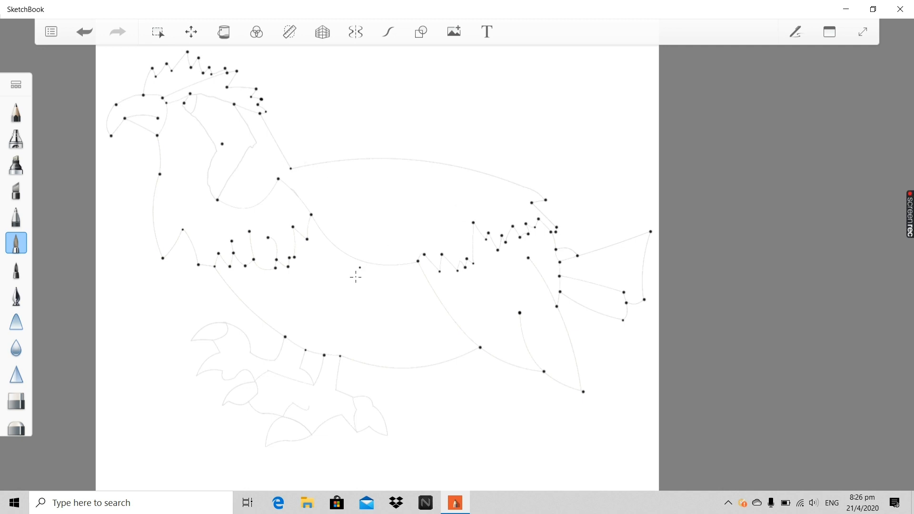
{"action": "scroll", "coordinate": [300, 424], "scroll_direction": "up", "scroll_amount": 4}
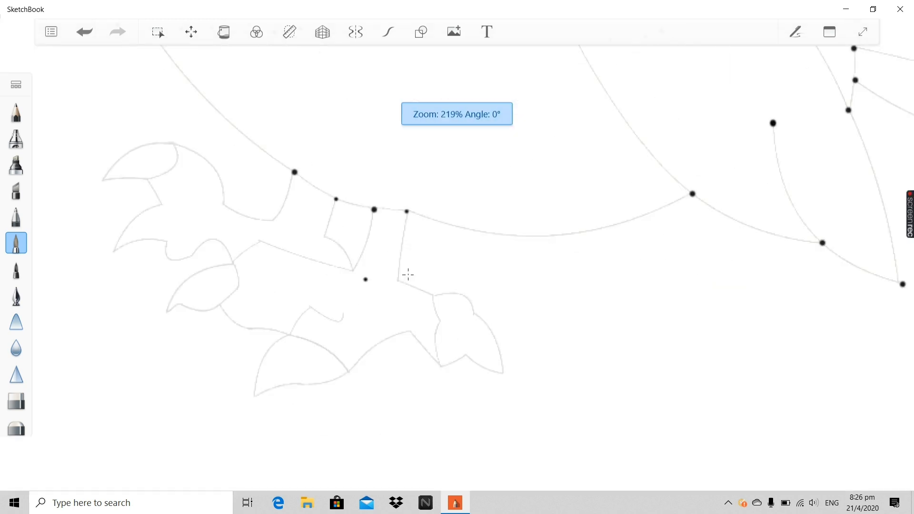
Paint black dots at the lower corner of the rear leg line and at the point below the belly where the two legs meet.
{"action": "scroll", "coordinate": [419, 270], "scroll_direction": "up", "scroll_amount": 3}
{"action": "scroll", "coordinate": [402, 266], "scroll_direction": "down", "scroll_amount": 3}
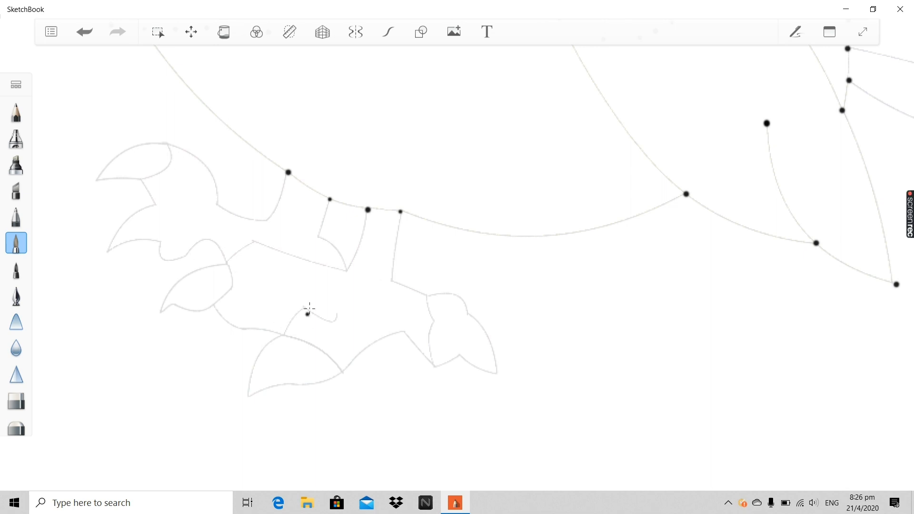
{"action": "scroll", "coordinate": [300, 281], "scroll_direction": "down", "scroll_amount": 6}
{"action": "scroll", "coordinate": [276, 190], "scroll_direction": "up", "scroll_amount": 2}
{"action": "scroll", "coordinate": [231, 111], "scroll_direction": "down", "scroll_amount": 1}
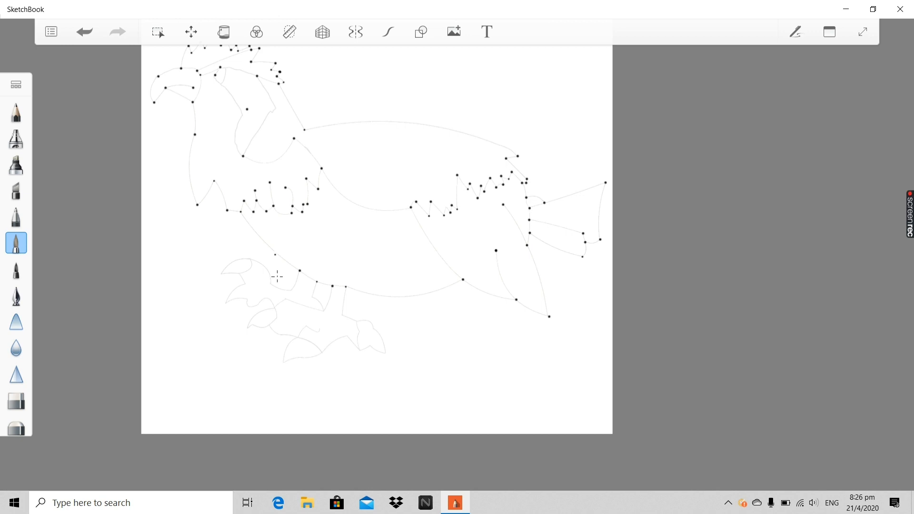
{"action": "scroll", "coordinate": [296, 320], "scroll_direction": "up", "scroll_amount": 5}
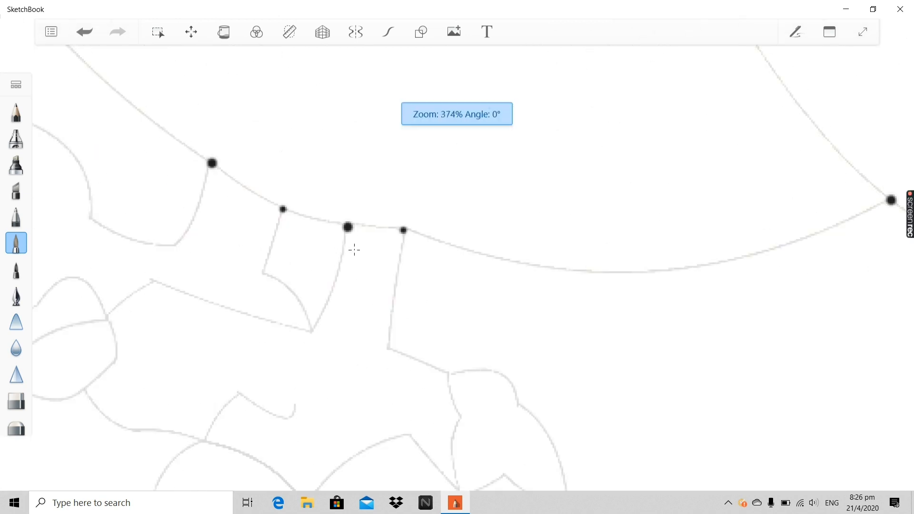
{"action": "scroll", "coordinate": [379, 252], "scroll_direction": "up", "scroll_amount": 2}
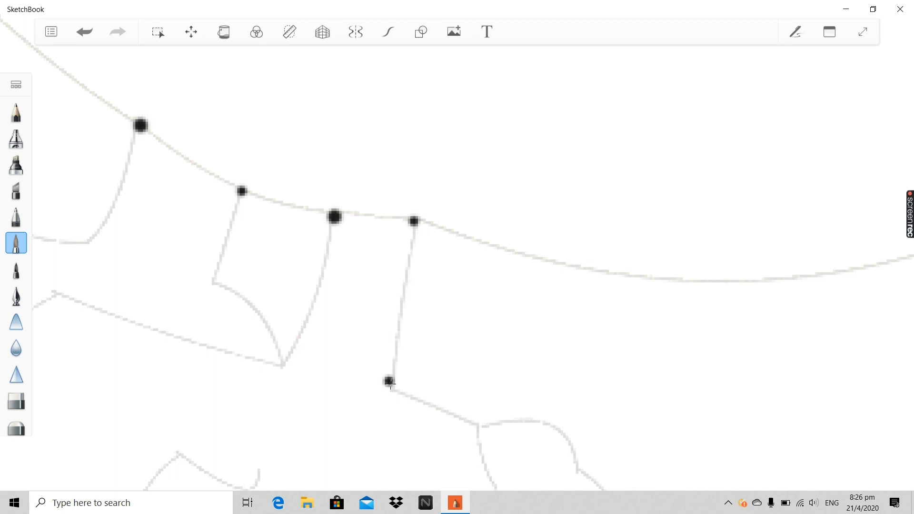
{"action": "scroll", "coordinate": [281, 340], "scroll_direction": "down", "scroll_amount": 5}
{"action": "scroll", "coordinate": [253, 361], "scroll_direction": "up", "scroll_amount": 5}
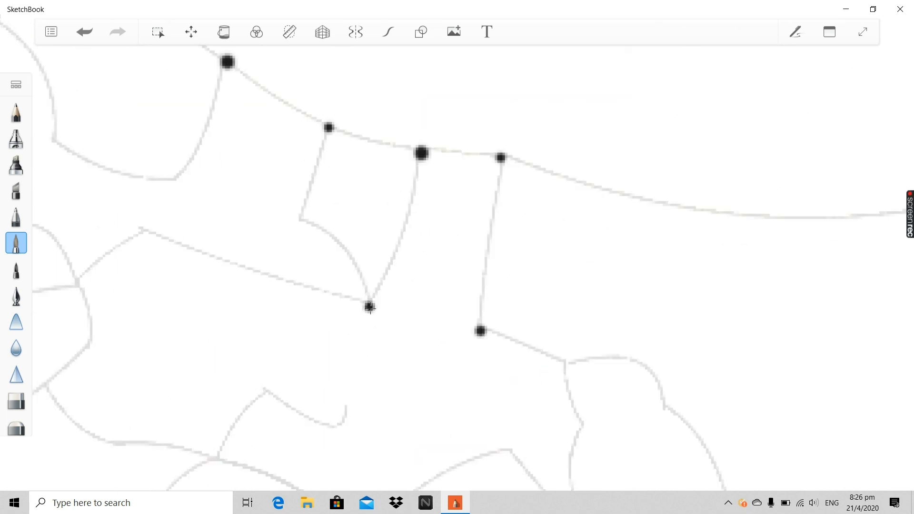
Paint a black dot at the lower corner of the short line between the two legs.
{"action": "scroll", "coordinate": [242, 308], "scroll_direction": "down", "scroll_amount": 5}
{"action": "scroll", "coordinate": [224, 318], "scroll_direction": "up", "scroll_amount": 4}
{"action": "scroll", "coordinate": [224, 312], "scroll_direction": "down", "scroll_amount": 6}
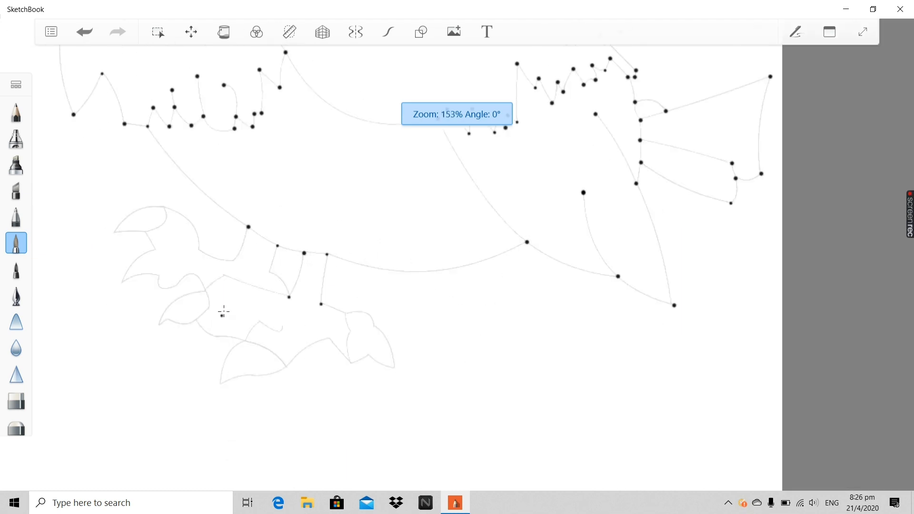
{"action": "scroll", "coordinate": [226, 306], "scroll_direction": "up", "scroll_amount": 3}
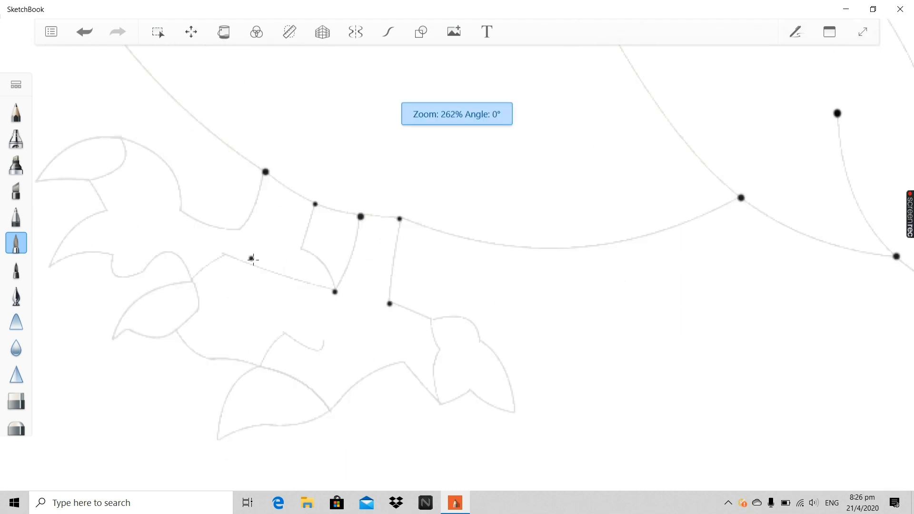
{"action": "scroll", "coordinate": [253, 258], "scroll_direction": "up", "scroll_amount": 4}
{"action": "scroll", "coordinate": [319, 267], "scroll_direction": "down", "scroll_amount": 5}
{"action": "scroll", "coordinate": [336, 306], "scroll_direction": "up", "scroll_amount": 1}
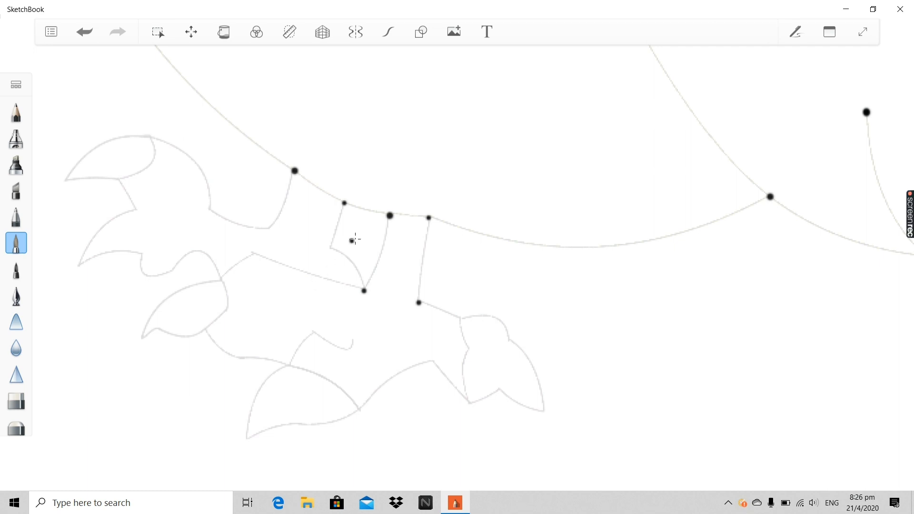
{"action": "scroll", "coordinate": [354, 239], "scroll_direction": "up", "scroll_amount": 6}
{"action": "left_click", "coordinate": [302, 250]}
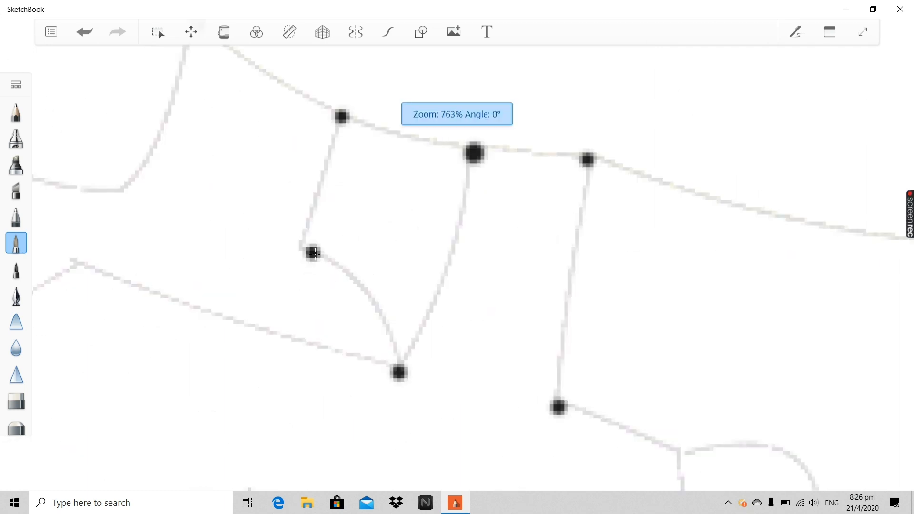
{"action": "left_click", "coordinate": [237, 280]}
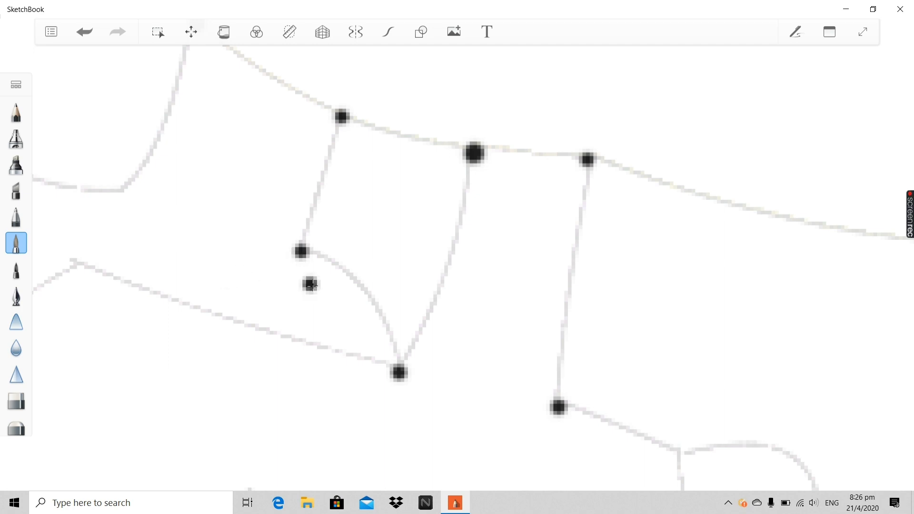
Examine the leg and claw outlines for corners and junctions that still lack a black dot.
{"action": "scroll", "coordinate": [312, 285], "scroll_direction": "down", "scroll_amount": 4}
{"action": "scroll", "coordinate": [390, 351], "scroll_direction": "up", "scroll_amount": 2}
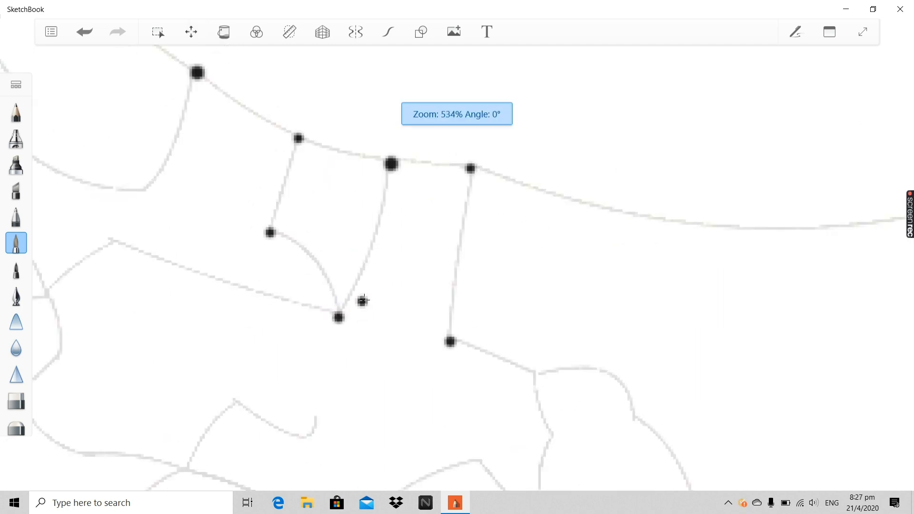
{"action": "scroll", "coordinate": [281, 262], "scroll_direction": "down", "scroll_amount": 2}
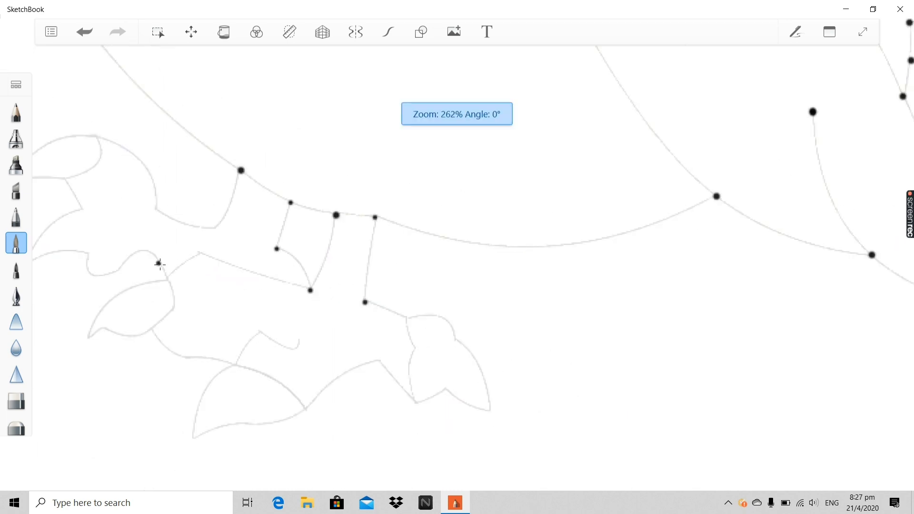
{"action": "scroll", "coordinate": [158, 261], "scroll_direction": "up", "scroll_amount": 1}
{"action": "scroll", "coordinate": [156, 262], "scroll_direction": "down", "scroll_amount": 2}
{"action": "scroll", "coordinate": [61, 183], "scroll_direction": "up", "scroll_amount": 1}
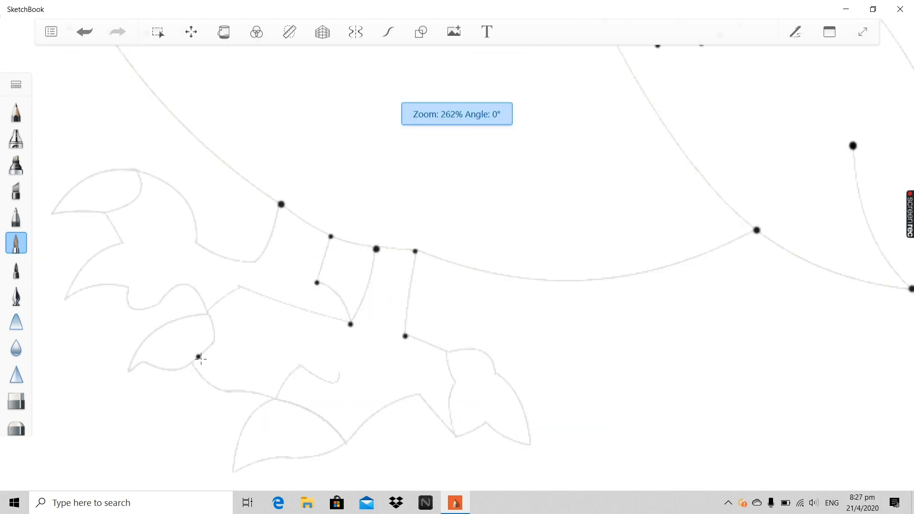
{"action": "scroll", "coordinate": [187, 358], "scroll_direction": "down", "scroll_amount": 2}
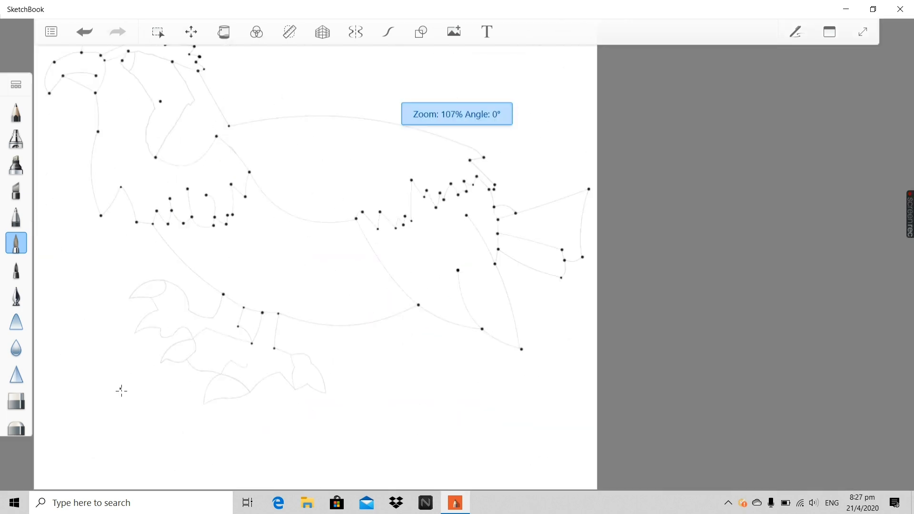
{"action": "scroll", "coordinate": [121, 391], "scroll_direction": "up", "scroll_amount": 2}
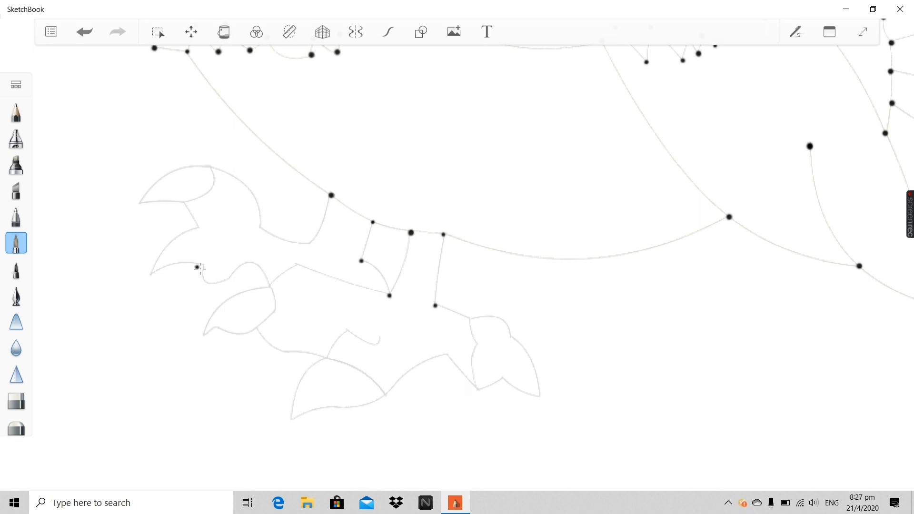
{"action": "scroll", "coordinate": [172, 205], "scroll_direction": "up", "scroll_amount": 3}
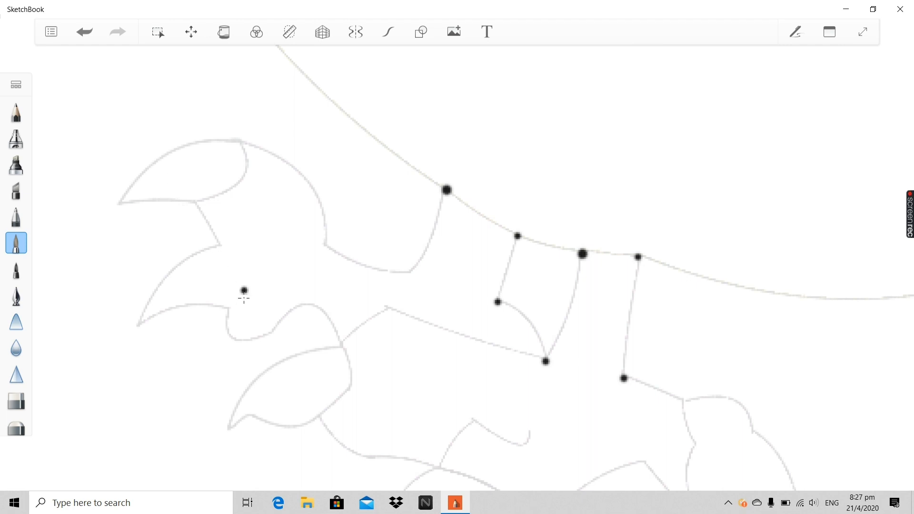
{"action": "scroll", "coordinate": [243, 292], "scroll_direction": "up", "scroll_amount": 2}
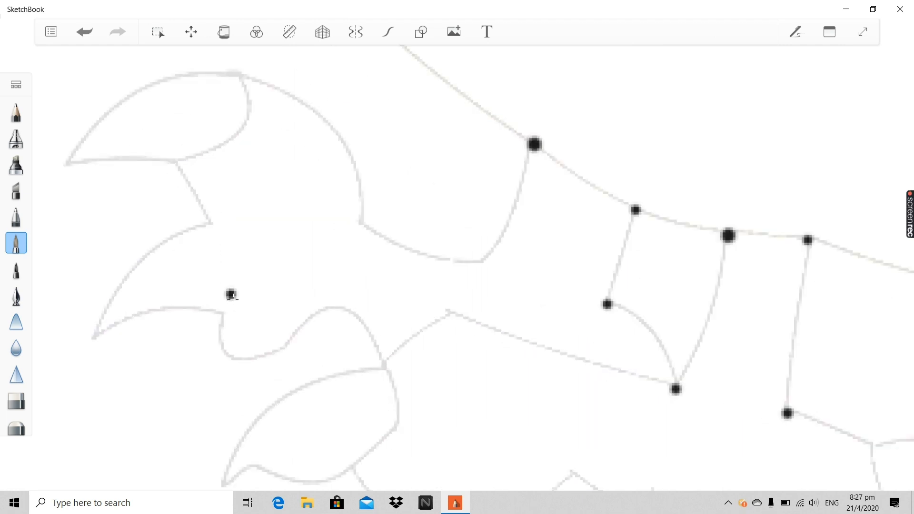
{"action": "mouse_move", "coordinate": [213, 232]}
{"action": "left_mouse_down"}
{"action": "mouse_move", "coordinate": [225, 246]}
{"action": "mouse_move", "coordinate": [229, 316]}
{"action": "left_mouse_up"}
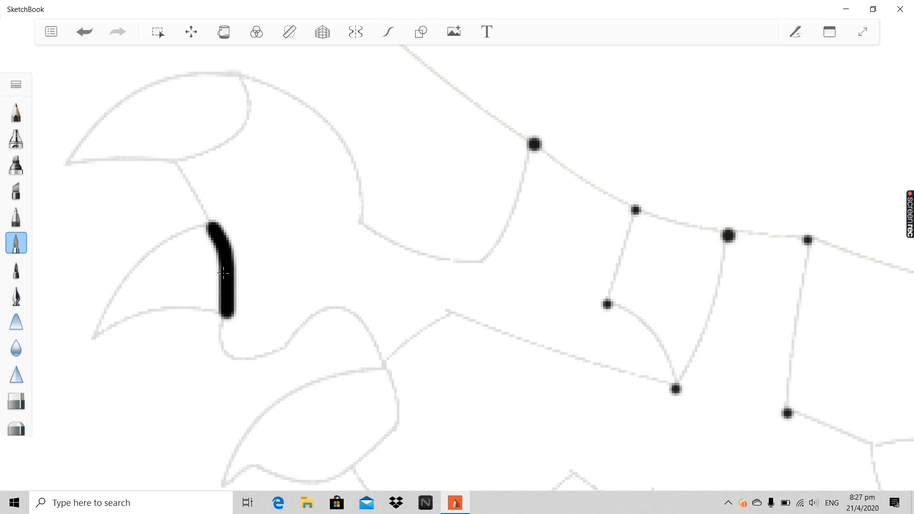
{"action": "left_click", "coordinate": [85, 33]}
{"action": "scroll", "coordinate": [335, 293], "scroll_direction": "down", "scroll_amount": 1}
{"action": "scroll", "coordinate": [493, 361], "scroll_direction": "down", "scroll_amount": 2}
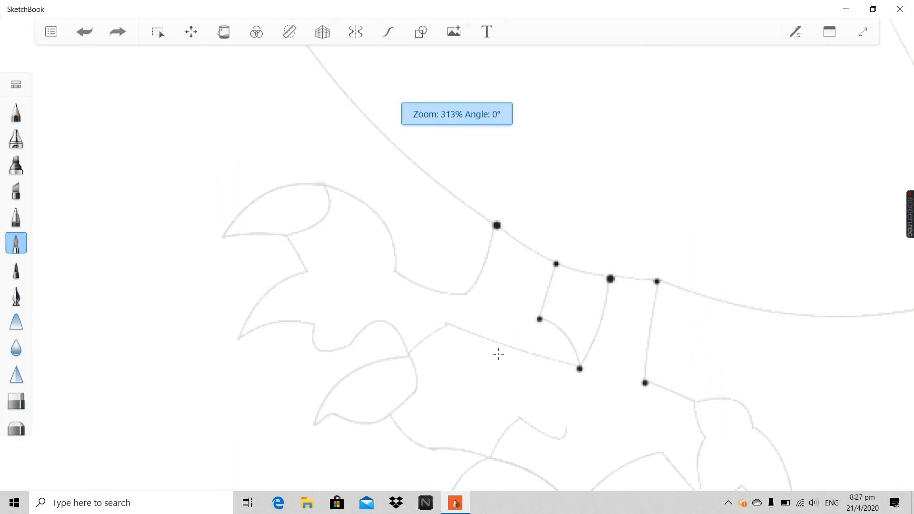
Review the dotted junctions across the whole bird, from the head and wing down to the feet.
{"action": "scroll", "coordinate": [498, 353], "scroll_direction": "up", "scroll_amount": 2}
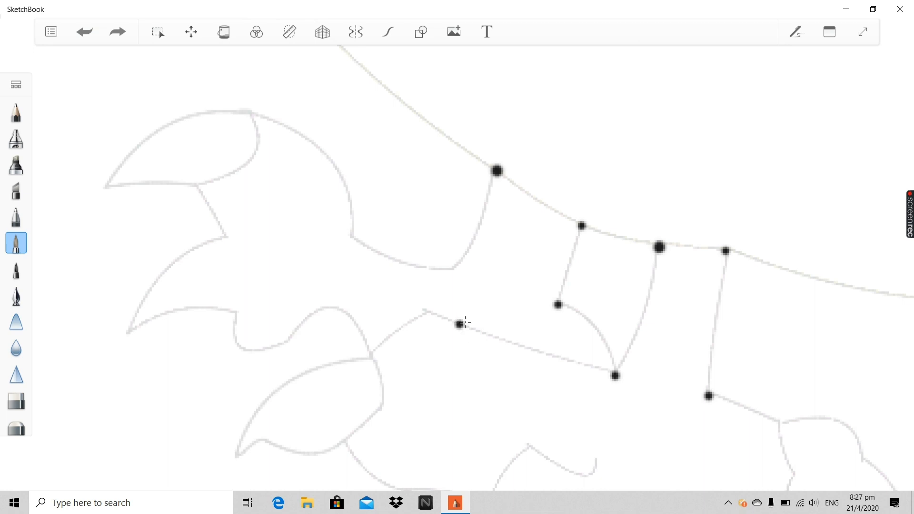
{"action": "scroll", "coordinate": [484, 240], "scroll_direction": "down", "scroll_amount": 10}
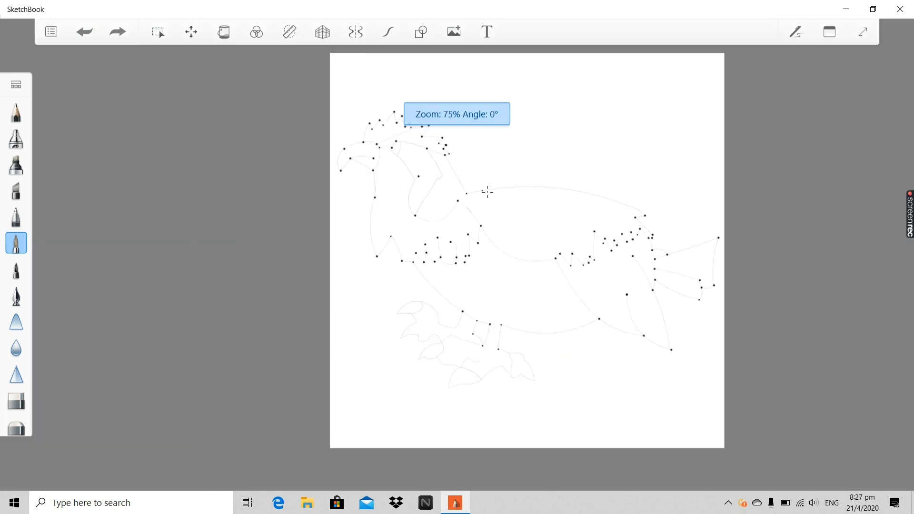
{"action": "scroll", "coordinate": [487, 192], "scroll_direction": "up", "scroll_amount": 4}
{"action": "scroll", "coordinate": [642, 384], "scroll_direction": "down", "scroll_amount": 2}
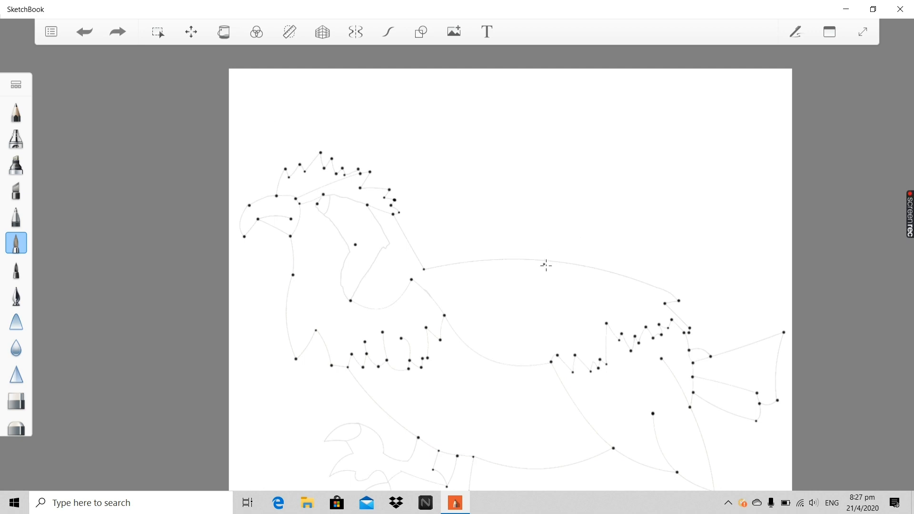
{"action": "scroll", "coordinate": [505, 331], "scroll_direction": "down", "scroll_amount": 3}
{"action": "scroll", "coordinate": [423, 452], "scroll_direction": "up", "scroll_amount": 8}
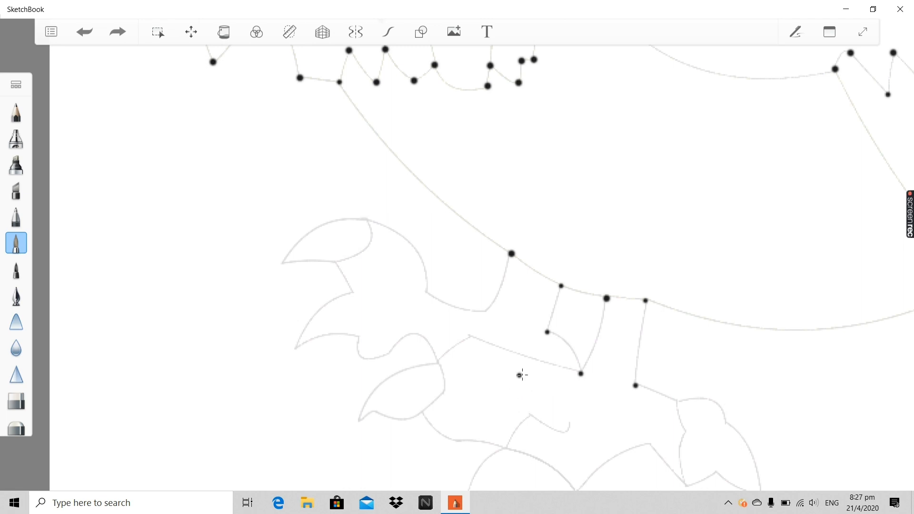
Inspect the front and rear claw outlines up close for unmarked corners.
{"action": "left_click", "coordinate": [563, 389]}
{"action": "scroll", "coordinate": [376, 268], "scroll_direction": "up", "scroll_amount": 2}
{"action": "left_click", "coordinate": [365, 244]}
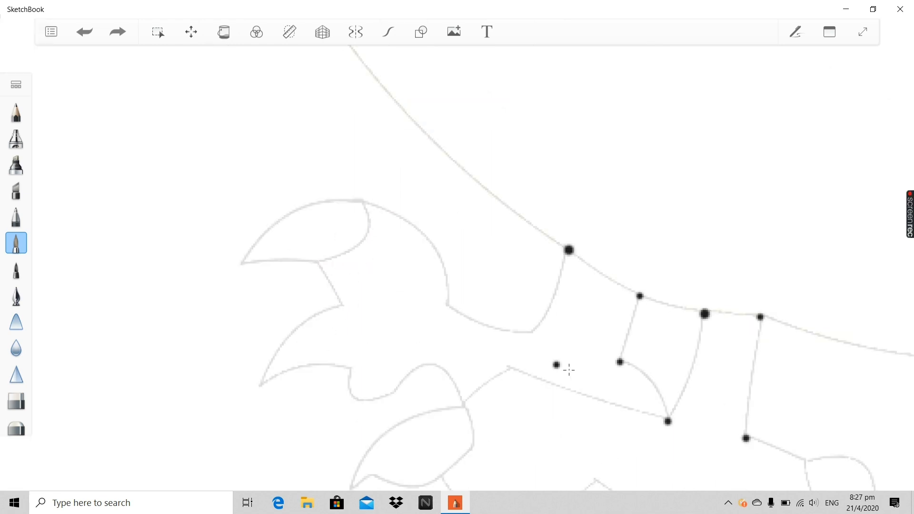
{"action": "scroll", "coordinate": [577, 385], "scroll_direction": "down", "scroll_amount": 4}
{"action": "scroll", "coordinate": [578, 382], "scroll_direction": "up", "scroll_amount": 3}
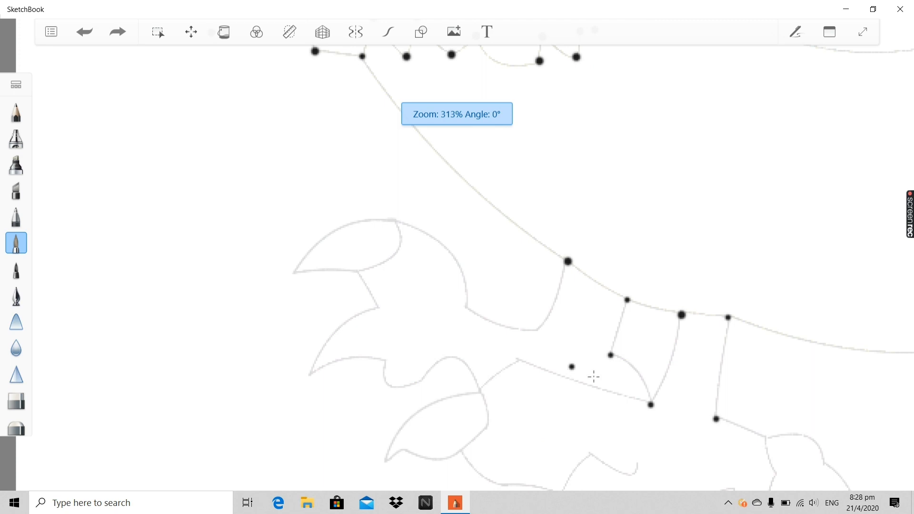
{"action": "scroll", "coordinate": [590, 376], "scroll_direction": "down", "scroll_amount": 3}
{"action": "scroll", "coordinate": [661, 458], "scroll_direction": "up", "scroll_amount": 3}
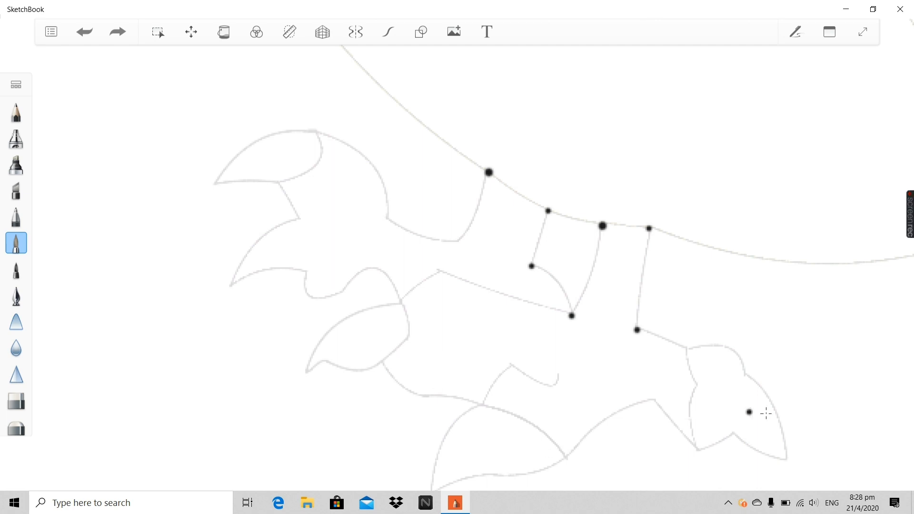
{"action": "scroll", "coordinate": [765, 413], "scroll_direction": "down", "scroll_amount": 3}
{"action": "scroll", "coordinate": [591, 428], "scroll_direction": "up", "scroll_amount": 2}
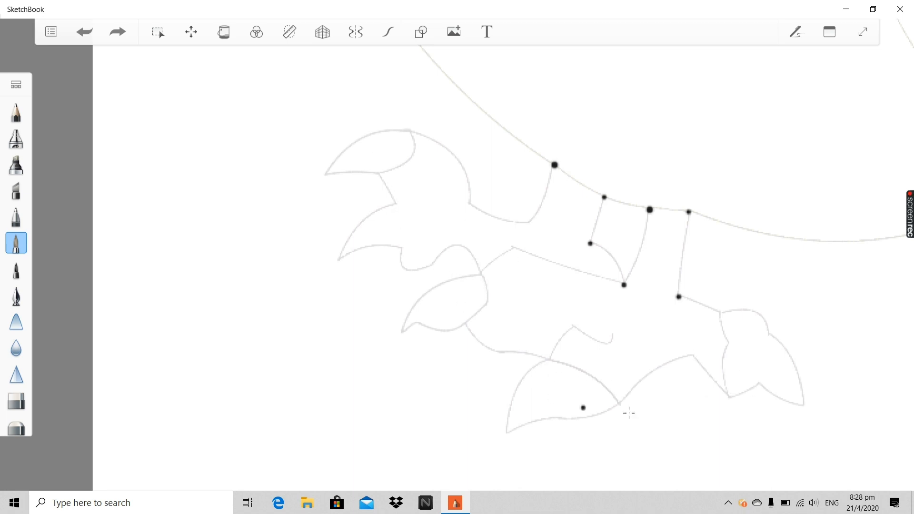
Paint a black dot at the lower corner of the front leg line, just below the belly.
{"action": "scroll", "coordinate": [516, 314], "scroll_direction": "down", "scroll_amount": 4}
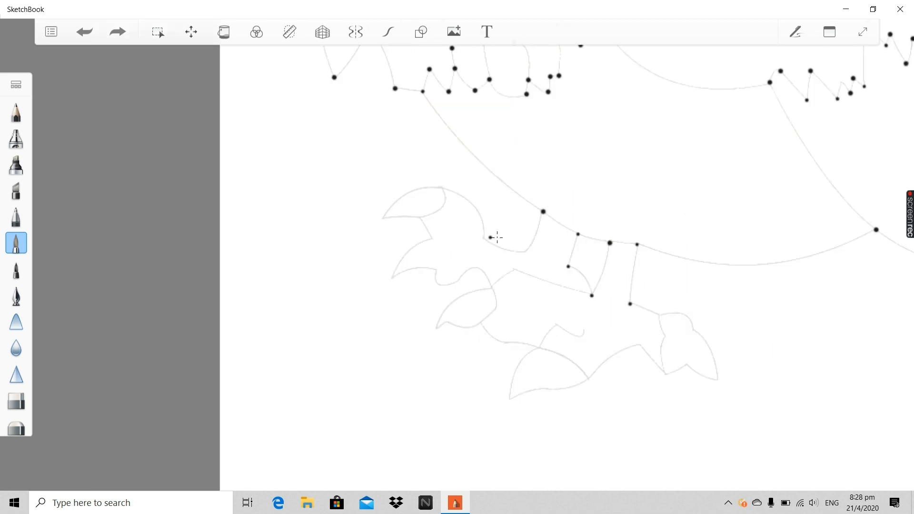
{"action": "scroll", "coordinate": [576, 268], "scroll_direction": "up", "scroll_amount": 10}
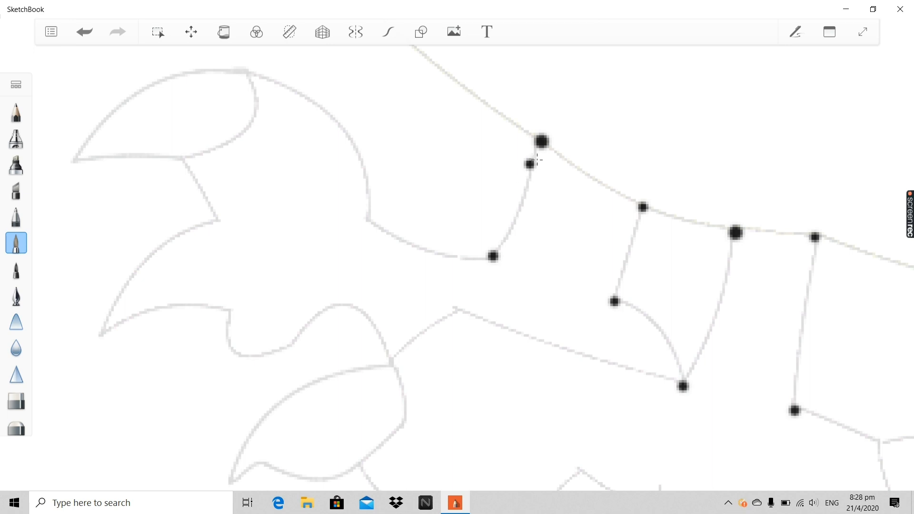
{"action": "scroll", "coordinate": [507, 239], "scroll_direction": "down", "scroll_amount": 3}
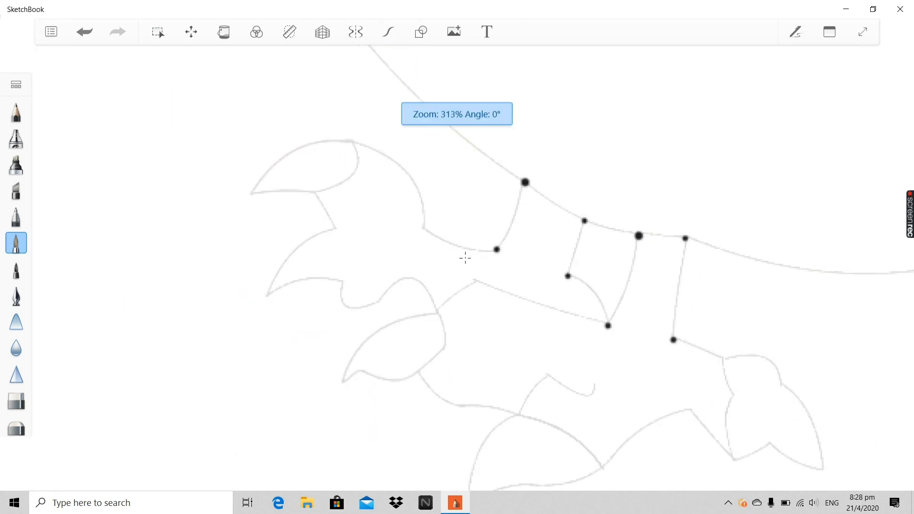
Paint a black dot at the corner where the curve of the uppermost front toe meets the front leg line.
{"action": "scroll", "coordinate": [402, 261], "scroll_direction": "down", "scroll_amount": 2}
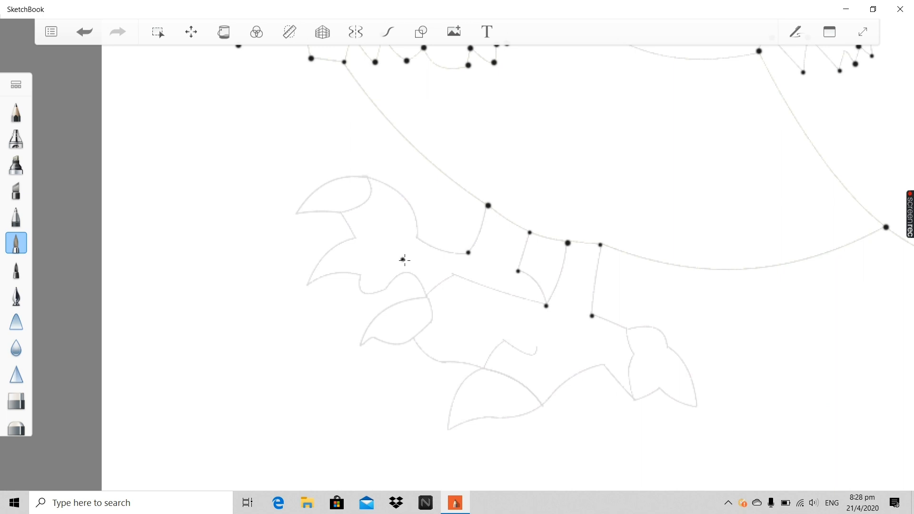
{"action": "scroll", "coordinate": [408, 256], "scroll_direction": "up", "scroll_amount": 3}
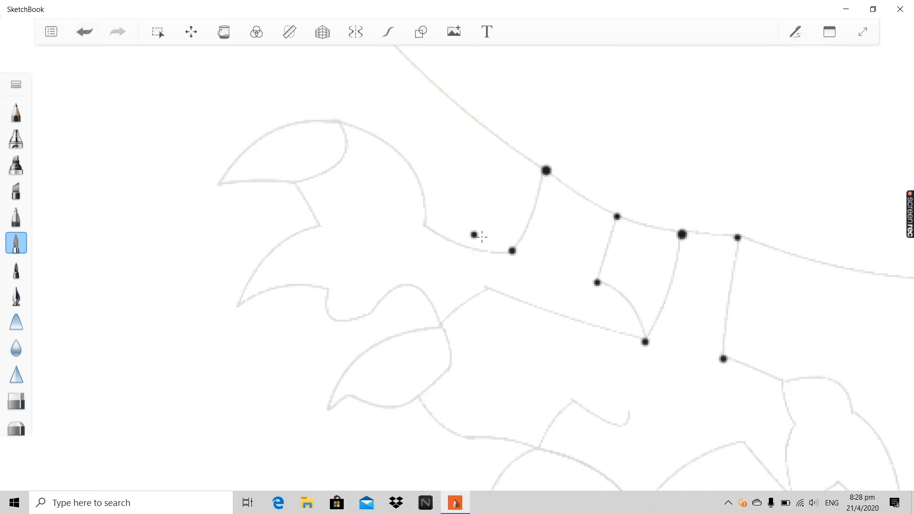
{"action": "scroll", "coordinate": [526, 243], "scroll_direction": "up", "scroll_amount": 3}
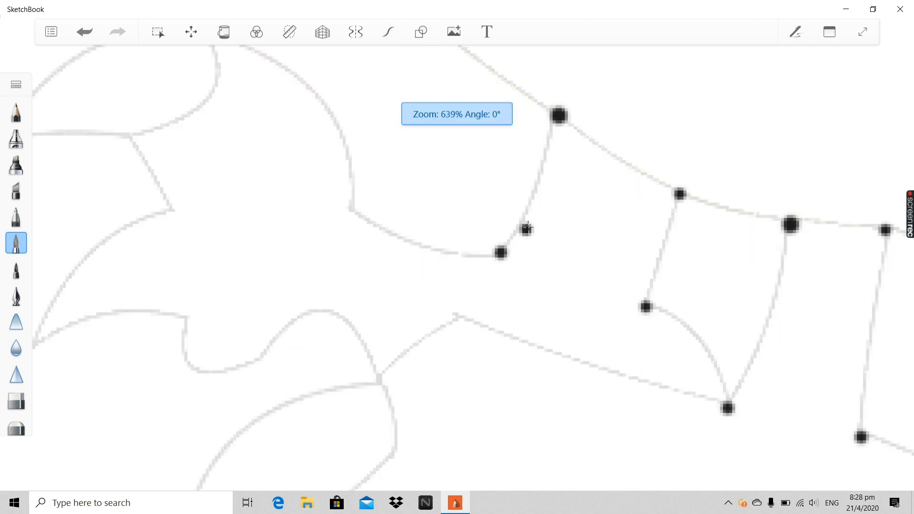
{"action": "scroll", "coordinate": [581, 131], "scroll_direction": "down", "scroll_amount": 1}
{"action": "scroll", "coordinate": [594, 108], "scroll_direction": "up", "scroll_amount": 2}
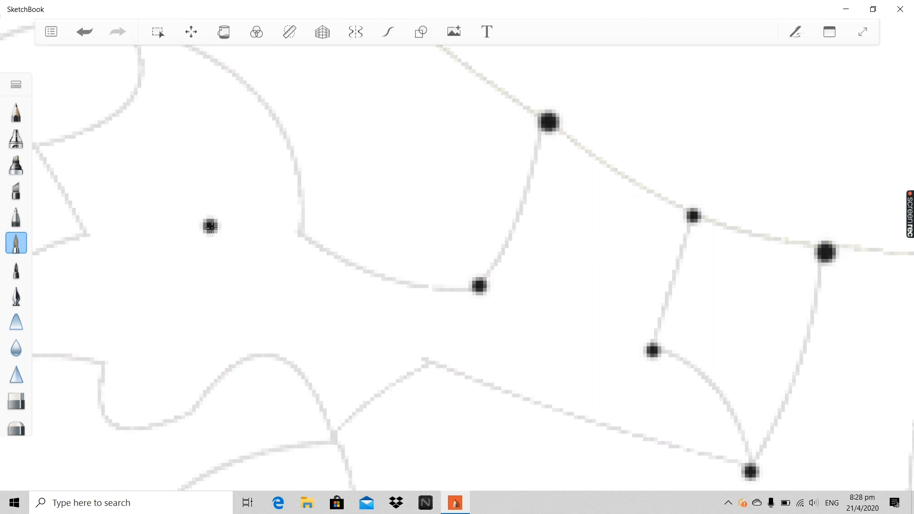
{"action": "scroll", "coordinate": [208, 224], "scroll_direction": "up", "scroll_amount": 2}
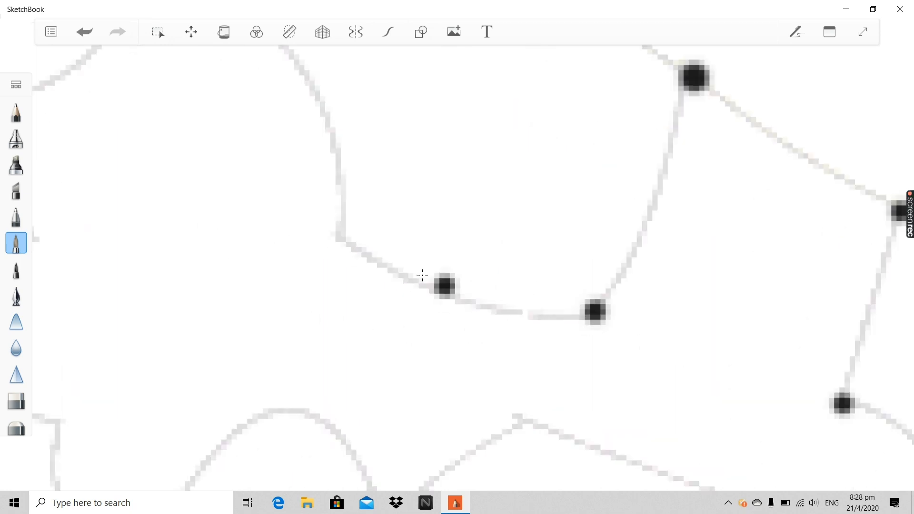
{"action": "scroll", "coordinate": [342, 240], "scroll_direction": "down", "scroll_amount": 3}
{"action": "scroll", "coordinate": [390, 284], "scroll_direction": "down", "scroll_amount": 1}
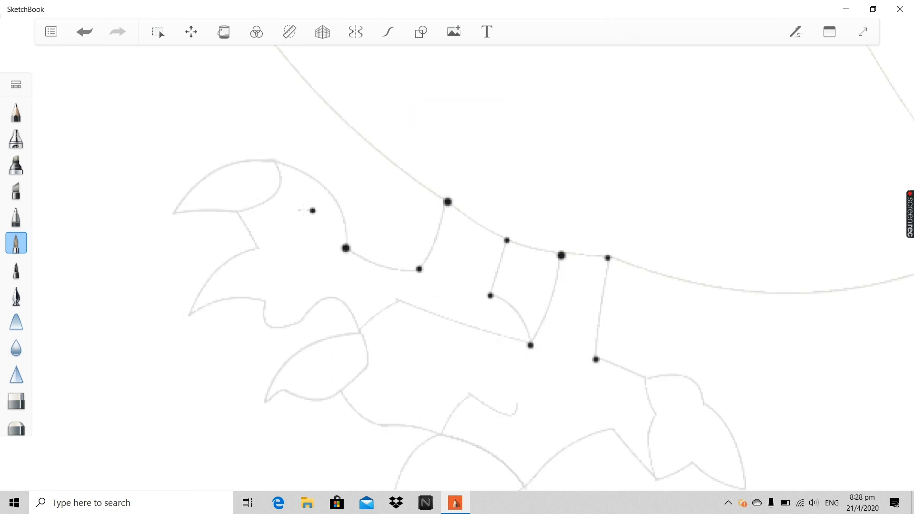
Paint a black dot at the upper junction where the topmost front claw joins its toe, undoing any misplaced dots.
{"action": "scroll", "coordinate": [264, 141], "scroll_direction": "up", "scroll_amount": 2}
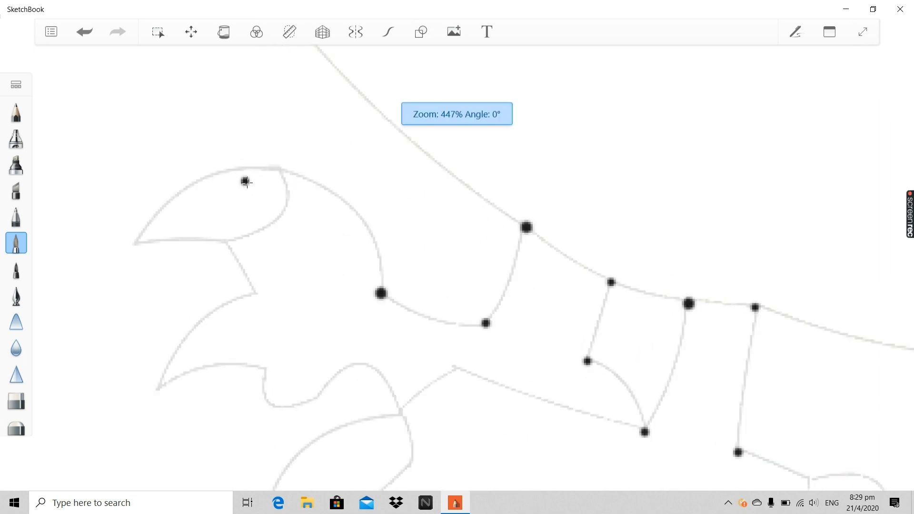
{"action": "scroll", "coordinate": [291, 292], "scroll_direction": "down", "scroll_amount": 3}
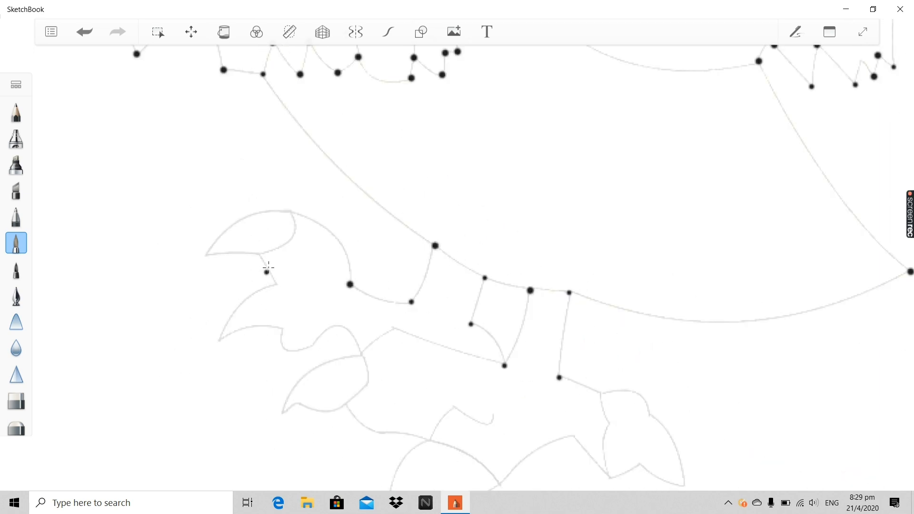
{"action": "scroll", "coordinate": [304, 231], "scroll_direction": "up", "scroll_amount": 4}
{"action": "left_click", "coordinate": [314, 182]}
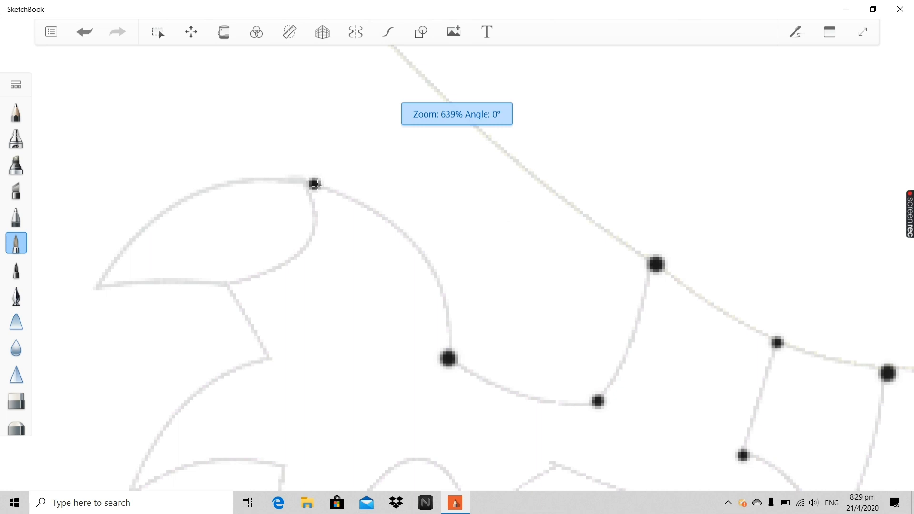
{"action": "key", "text": "ctrl+z"}
{"action": "left_click", "coordinate": [430, 221]}
{"action": "key", "text": "ctrl+z"}
{"action": "left_click", "coordinate": [292, 176]}
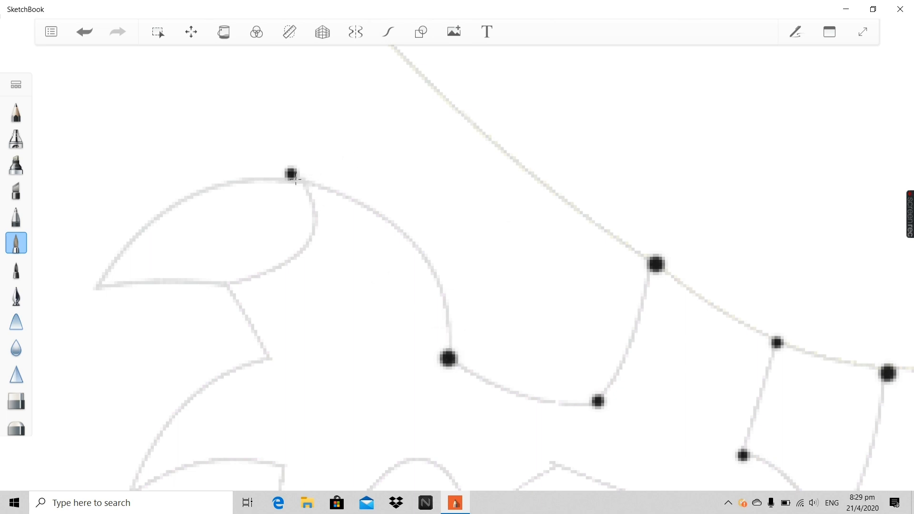
{"action": "key", "text": "ctrl+z"}
{"action": "left_click", "coordinate": [302, 182]}
{"action": "left_click", "coordinate": [430, 318]}
{"action": "key", "text": "ctrl+z"}
{"action": "left_click", "coordinate": [452, 364]}
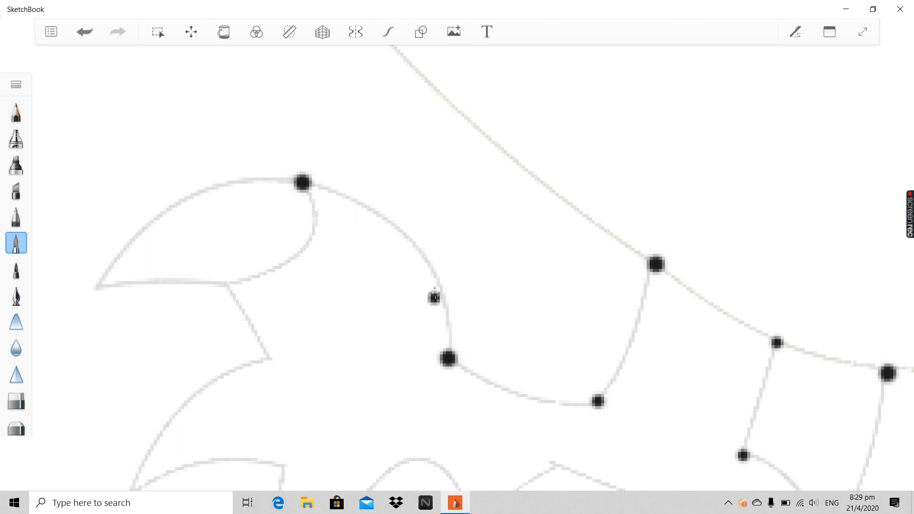
Paint black dots at the tip of the topmost front claw and at its lower junction with the toe.
{"action": "left_click", "coordinate": [95, 291]}
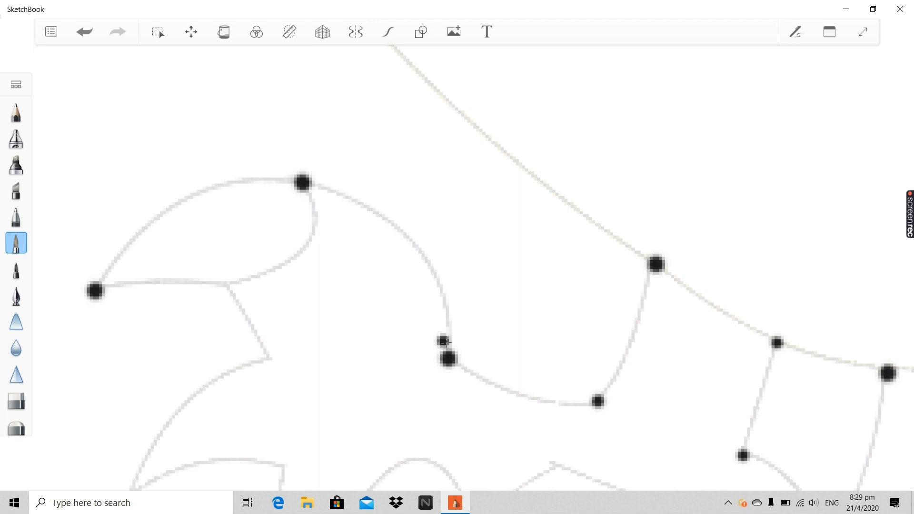
{"action": "left_click", "coordinate": [290, 33]}
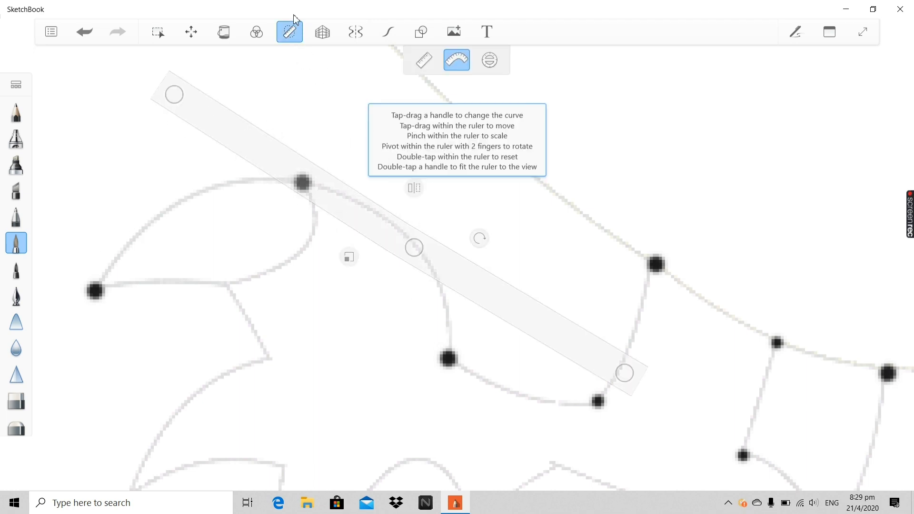
{"action": "left_click", "coordinate": [290, 31]}
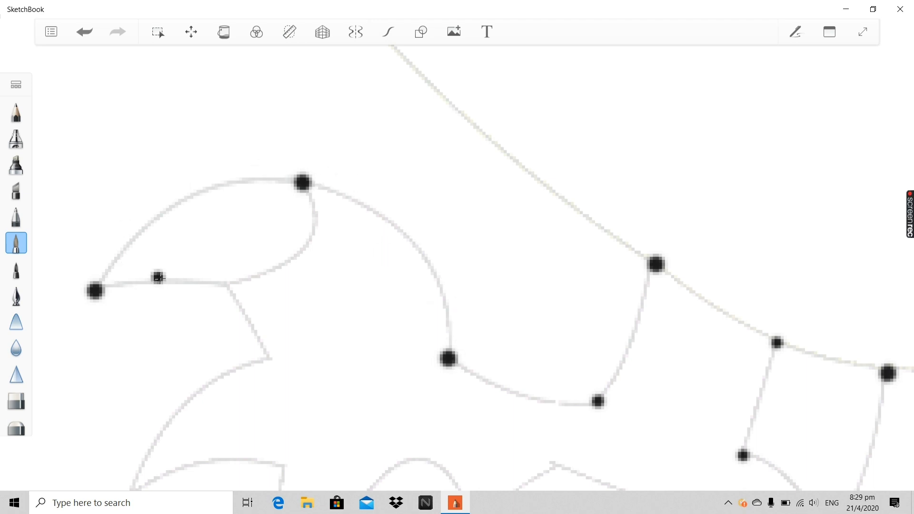
{"action": "scroll", "coordinate": [159, 278], "scroll_direction": "up", "scroll_amount": 2}
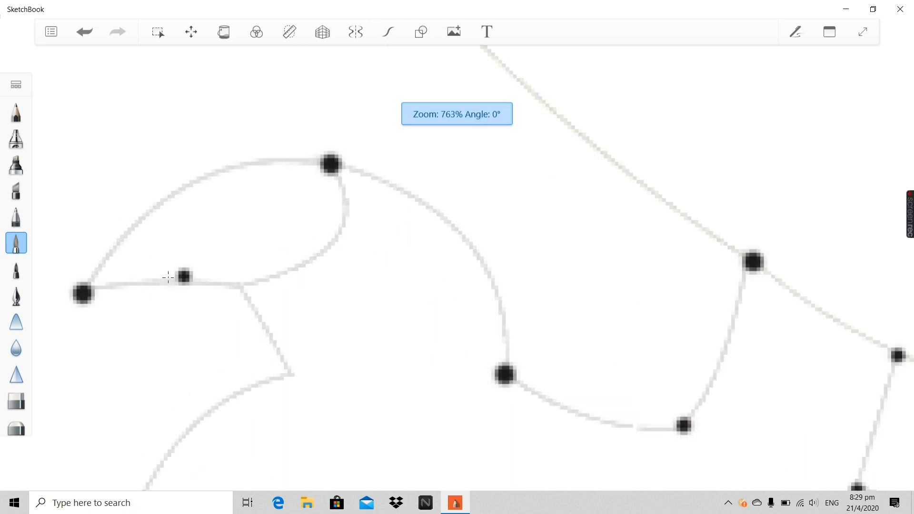
{"action": "left_click", "coordinate": [237, 285]}
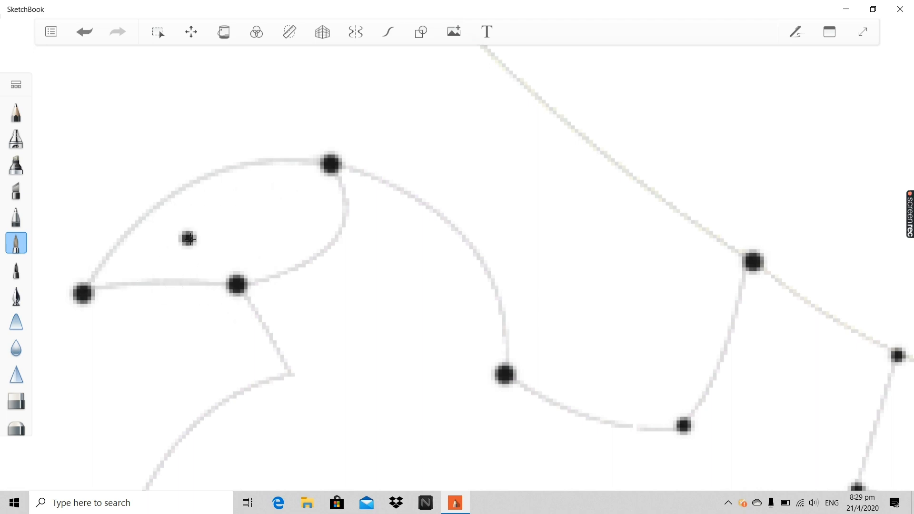
{"action": "scroll", "coordinate": [275, 316], "scroll_direction": "down", "scroll_amount": 3}
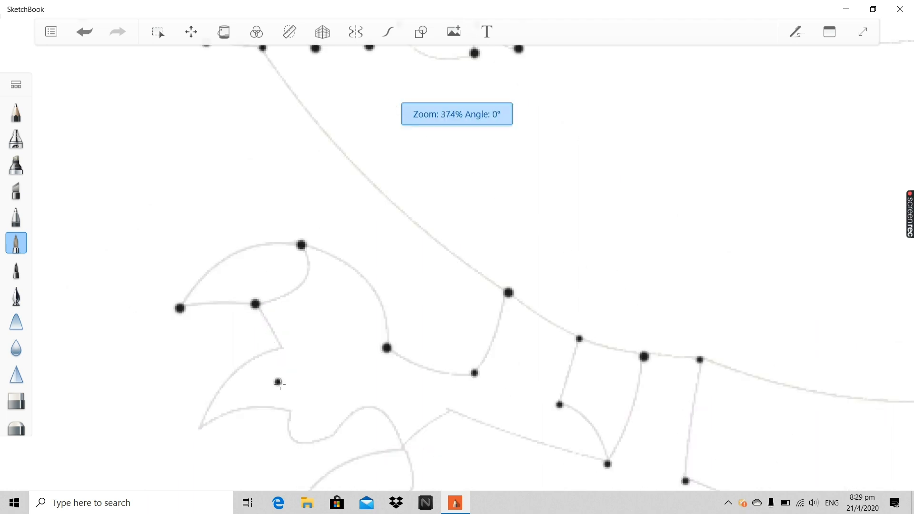
Paint a black dot at the inner corner between the topmost and second front claws.
{"action": "scroll", "coordinate": [279, 382], "scroll_direction": "up", "scroll_amount": 3}
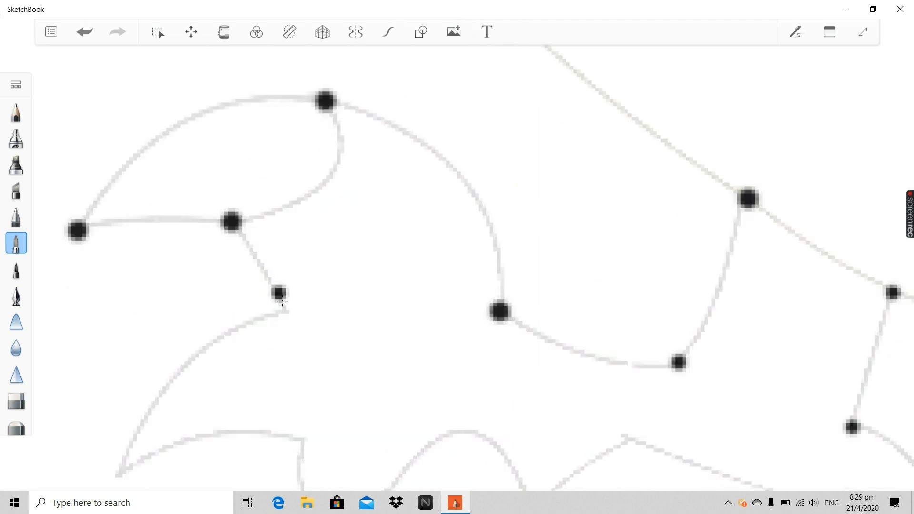
{"action": "left_click", "coordinate": [283, 305]}
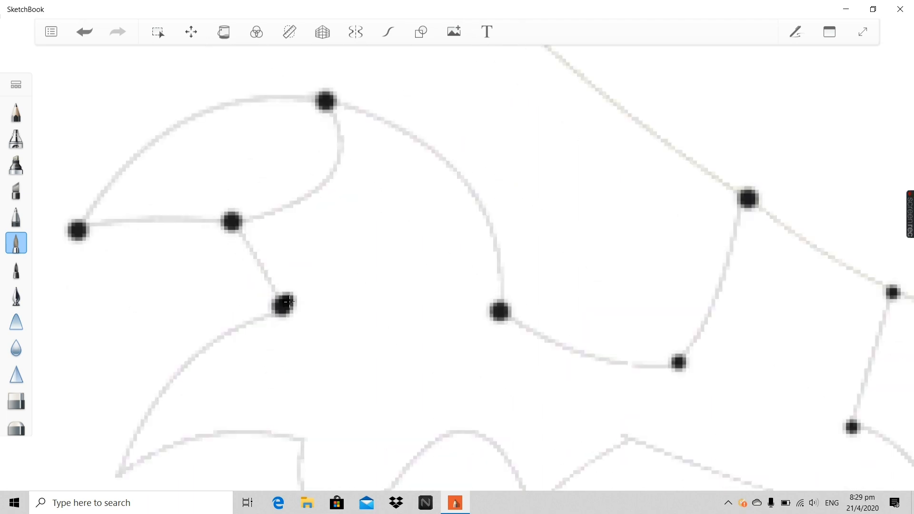
{"action": "scroll", "coordinate": [239, 241], "scroll_direction": "up", "scroll_amount": 2}
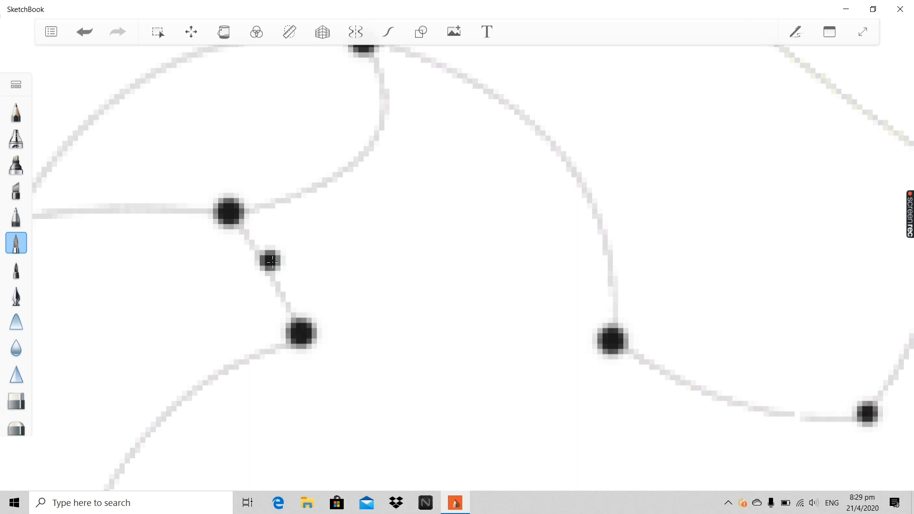
{"action": "scroll", "coordinate": [257, 315], "scroll_direction": "down", "scroll_amount": 7}
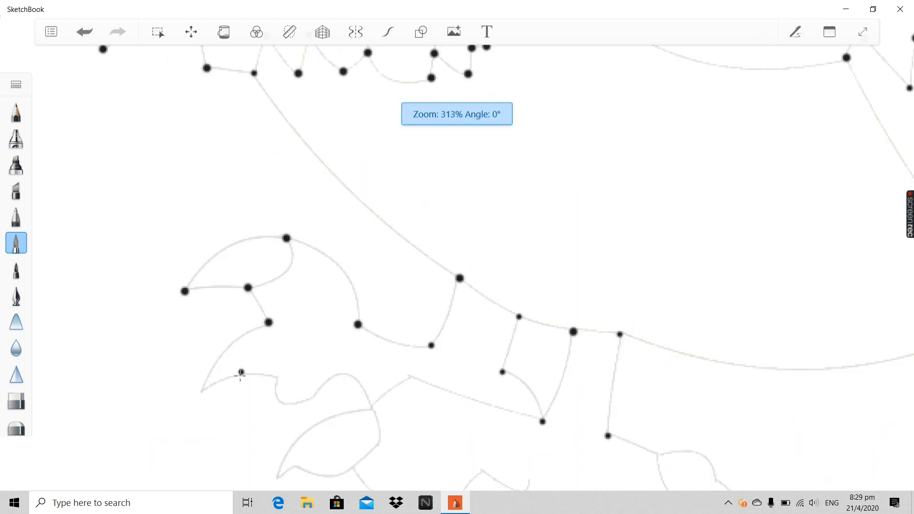
Paint a black dot at the pointed tip of the second front claw.
{"action": "scroll", "coordinate": [241, 375], "scroll_direction": "up", "scroll_amount": 5}
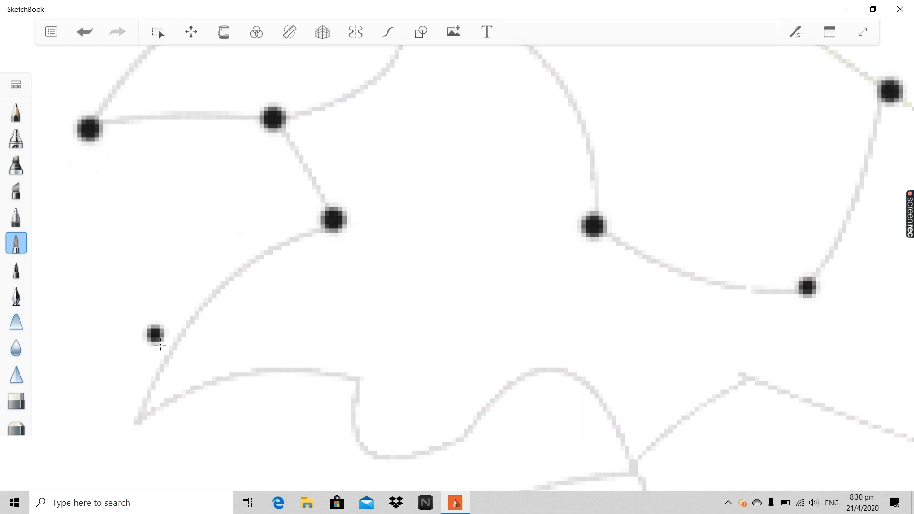
{"action": "left_click", "coordinate": [138, 418]}
{"action": "scroll", "coordinate": [136, 385], "scroll_direction": "down", "scroll_amount": 3}
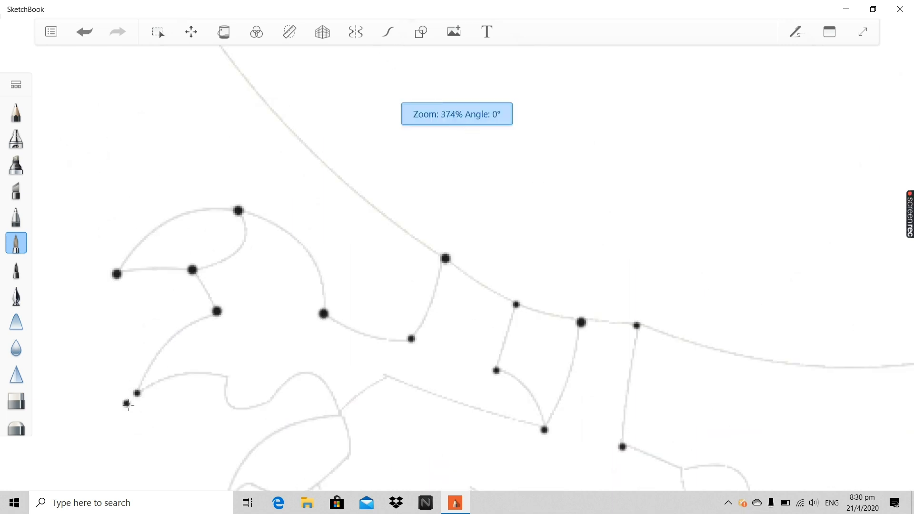
{"action": "scroll", "coordinate": [126, 404], "scroll_direction": "up", "scroll_amount": 1}
{"action": "scroll", "coordinate": [130, 390], "scroll_direction": "down", "scroll_amount": 4}
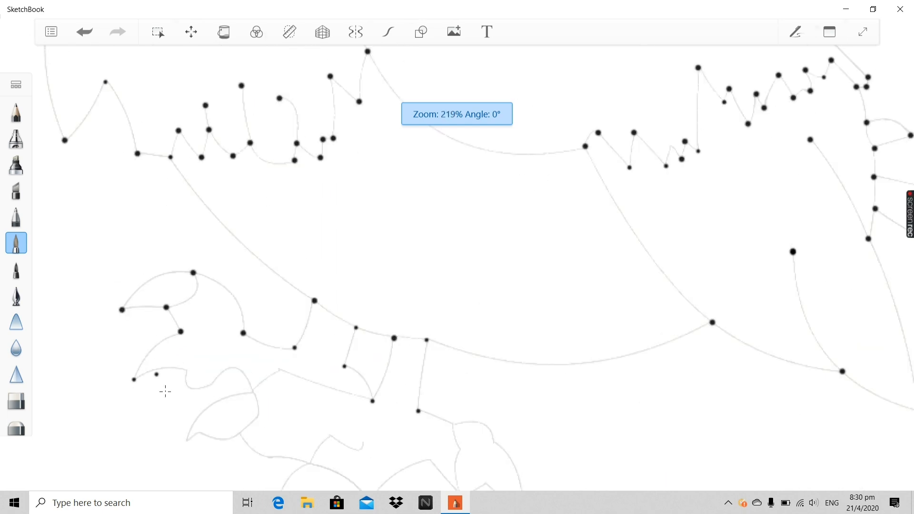
{"action": "left_click_drag", "start_coordinate": [76, 286], "coordinate": [116, 423]}
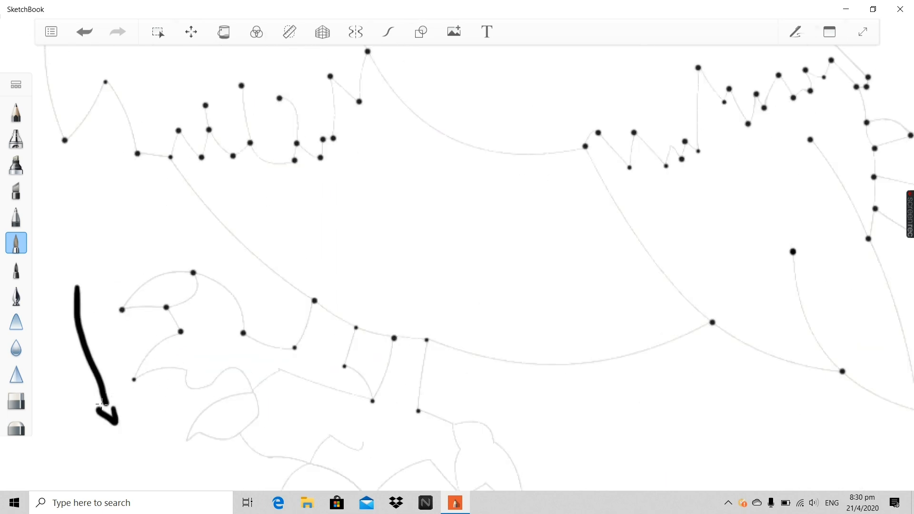
{"action": "left_click", "coordinate": [83, 38]}
{"action": "scroll", "coordinate": [123, 379], "scroll_direction": "up", "scroll_amount": 3}
{"action": "left_click", "coordinate": [90, 36]}
{"action": "left_click", "coordinate": [90, 39]}
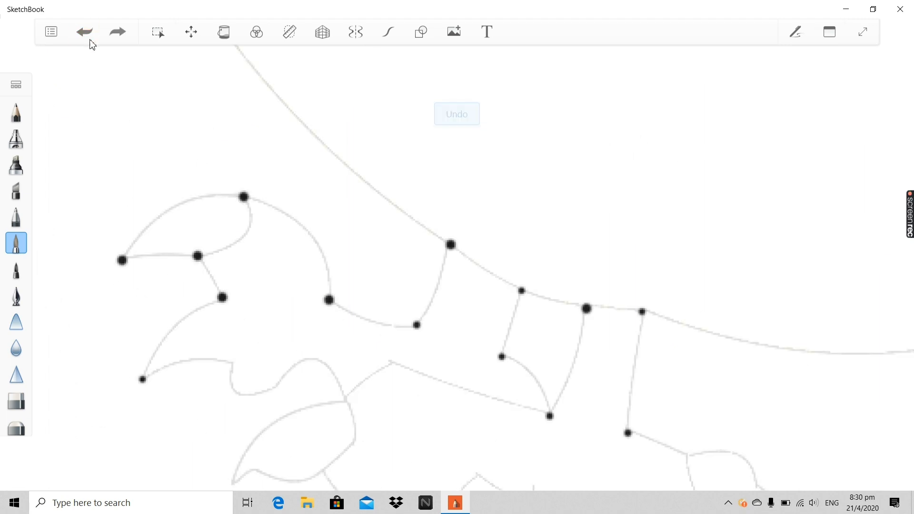
Draw thick guide strokes from the topmost claw tip down past the second claw tip towards the third.
{"action": "scroll", "coordinate": [133, 326], "scroll_direction": "up", "scroll_amount": 3}
{"action": "mouse_move", "coordinate": [114, 209]}
{"action": "left_mouse_down"}
{"action": "mouse_move", "coordinate": [202, 421]}
{"action": "mouse_move", "coordinate": [148, 433]}
{"action": "mouse_move", "coordinate": [147, 440]}
{"action": "left_mouse_up"}
{"action": "scroll", "coordinate": [152, 428], "scroll_direction": "down", "scroll_amount": 4}
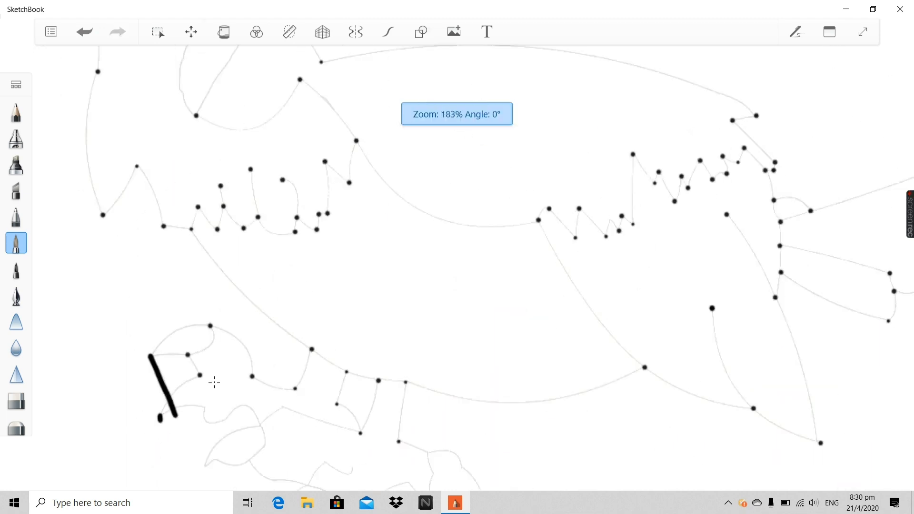
{"action": "scroll", "coordinate": [214, 383], "scroll_direction": "down", "scroll_amount": 2}
{"action": "scroll", "coordinate": [183, 454], "scroll_direction": "up", "scroll_amount": 6}
{"action": "mouse_move", "coordinate": [159, 216]}
{"action": "left_mouse_down"}
{"action": "mouse_move", "coordinate": [256, 365]}
{"action": "mouse_move", "coordinate": [291, 401]}
{"action": "left_mouse_up"}
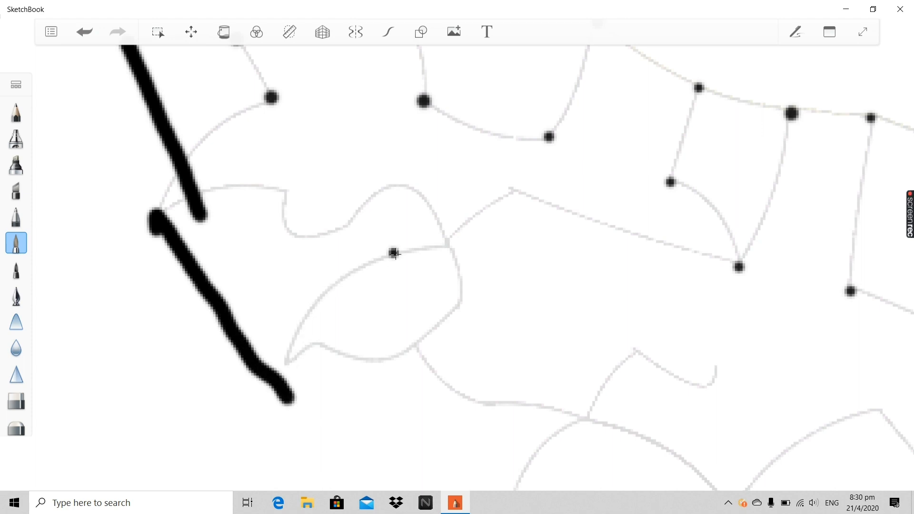
{"action": "scroll", "coordinate": [376, 254], "scroll_direction": "down", "scroll_amount": 3}
{"action": "scroll", "coordinate": [418, 262], "scroll_direction": "up", "scroll_amount": 2}
{"action": "scroll", "coordinate": [448, 271], "scroll_direction": "down", "scroll_amount": 4}
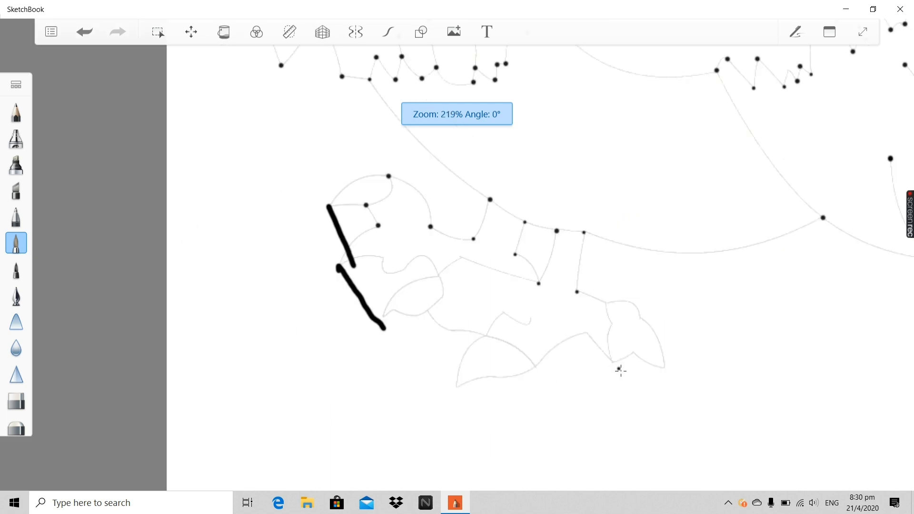
Undo the thick guide strokes beside the front claws, keeping the black dots on the claw tips.
{"action": "scroll", "coordinate": [514, 311], "scroll_direction": "up", "scroll_amount": 3}
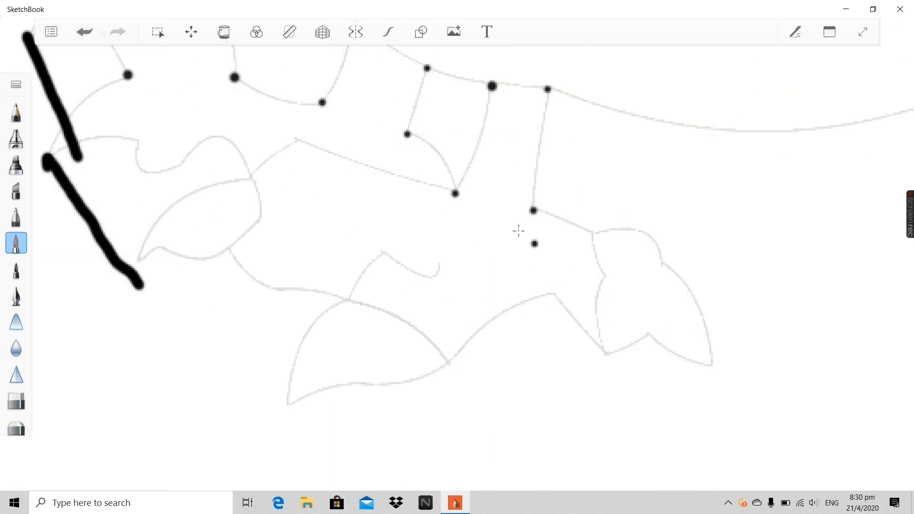
{"action": "scroll", "coordinate": [323, 244], "scroll_direction": "down", "scroll_amount": 3}
{"action": "scroll", "coordinate": [285, 218], "scroll_direction": "up", "scroll_amount": 4}
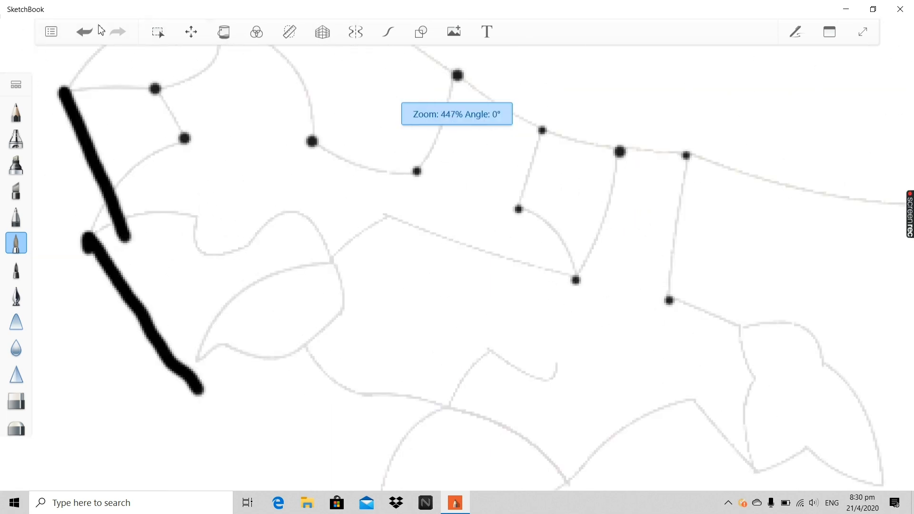
{"action": "left_click", "coordinate": [85, 31]}
{"action": "left_click", "coordinate": [84, 31]}
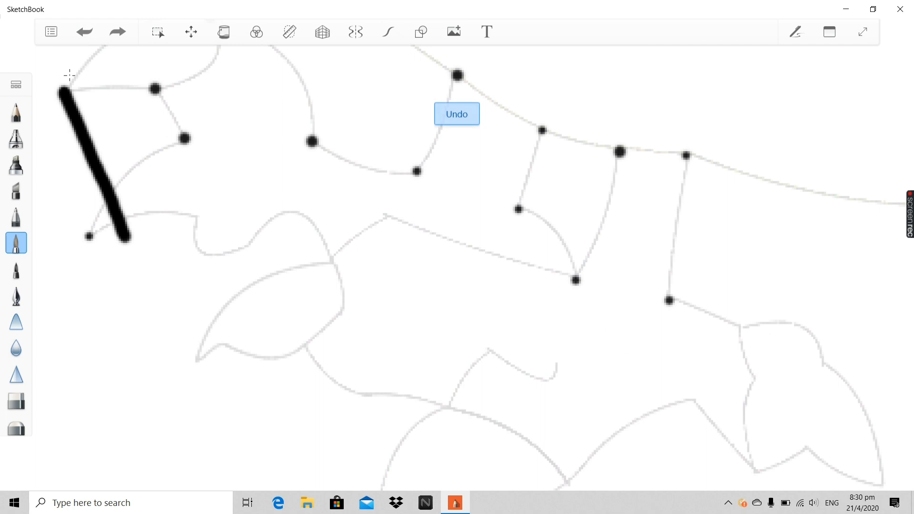
{"action": "left_click", "coordinate": [90, 37]}
{"action": "scroll", "coordinate": [235, 261], "scroll_direction": "down", "scroll_amount": 4}
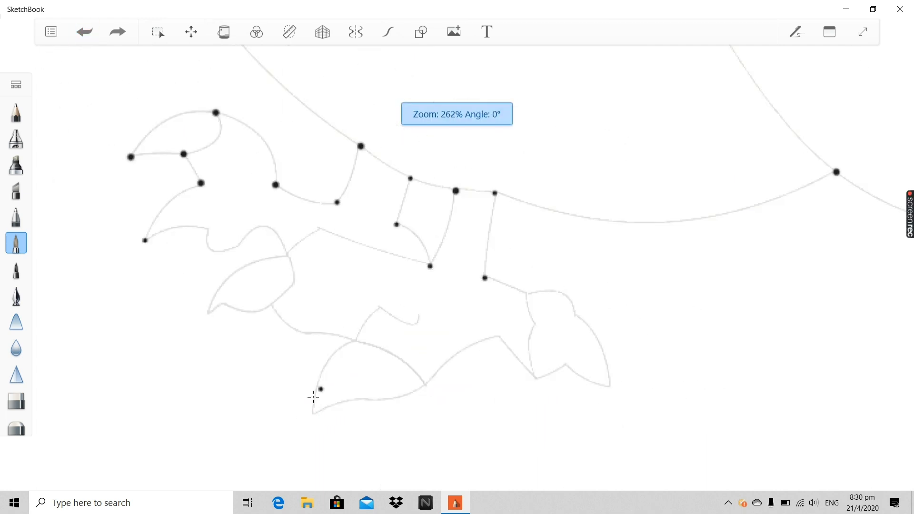
Draw two thick guide strokes sloping down from the tips of the third and lowest front claws.
{"action": "scroll", "coordinate": [313, 397], "scroll_direction": "up", "scroll_amount": 3}
{"action": "mouse_move", "coordinate": [164, 278]}
{"action": "left_mouse_down"}
{"action": "mouse_move", "coordinate": [306, 366]}
{"action": "mouse_move", "coordinate": [346, 402]}
{"action": "left_mouse_up"}
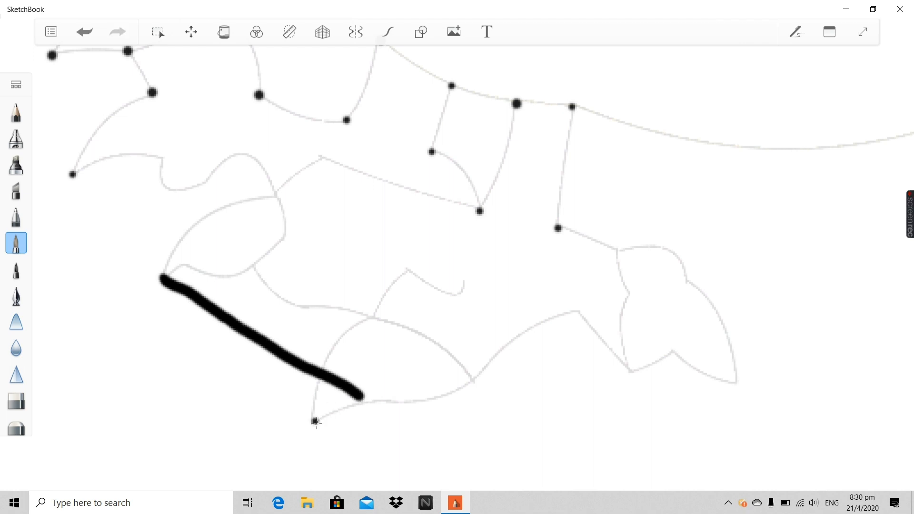
{"action": "left_click_drag", "start_coordinate": [329, 432], "coordinate": [394, 466]}
{"action": "scroll", "coordinate": [403, 434], "scroll_direction": "down", "scroll_amount": 3}
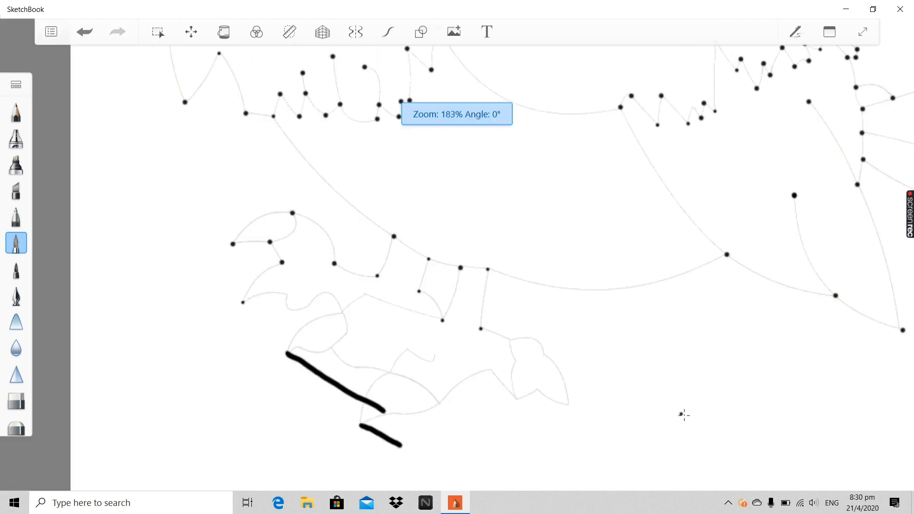
Try a short hooked guide stroke beneath the tip of the rear claw and undo it.
{"action": "scroll", "coordinate": [618, 367], "scroll_direction": "up", "scroll_amount": 5}
{"action": "scroll", "coordinate": [583, 370], "scroll_direction": "up", "scroll_amount": 3}
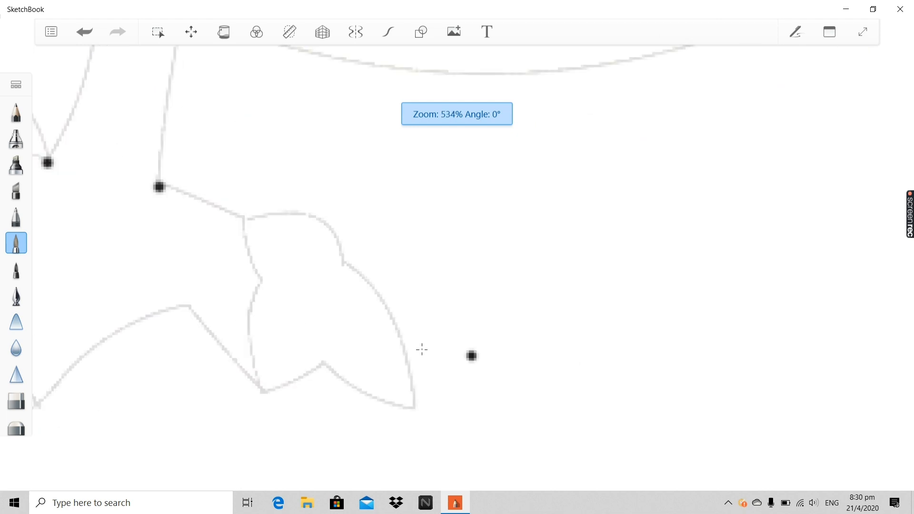
{"action": "scroll", "coordinate": [417, 404], "scroll_direction": "down", "scroll_amount": 5}
{"action": "scroll", "coordinate": [416, 395], "scroll_direction": "up", "scroll_amount": 1}
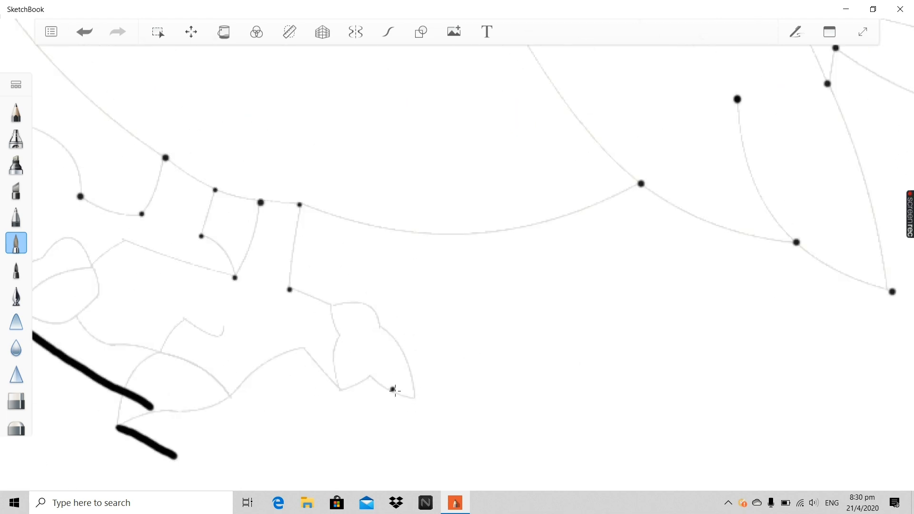
{"action": "left_click_drag", "start_coordinate": [394, 389], "coordinate": [379, 419]}
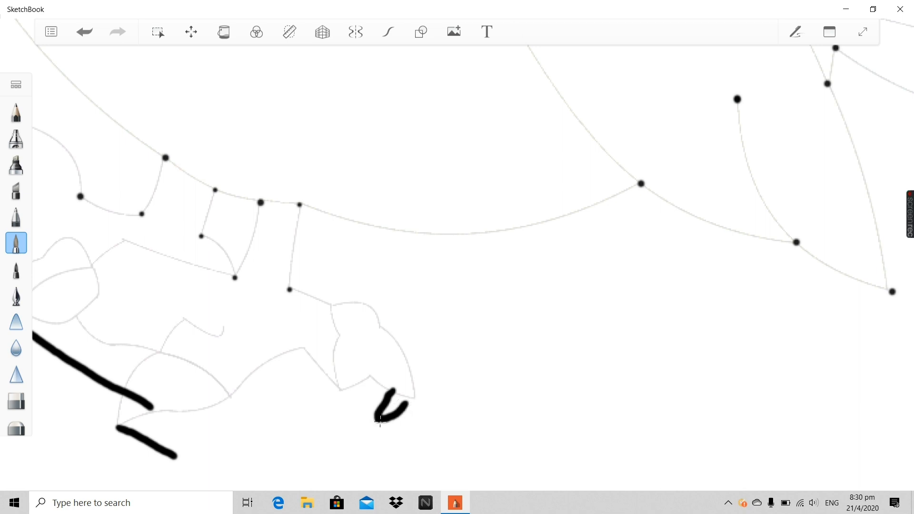
{"action": "left_click", "coordinate": [86, 33]}
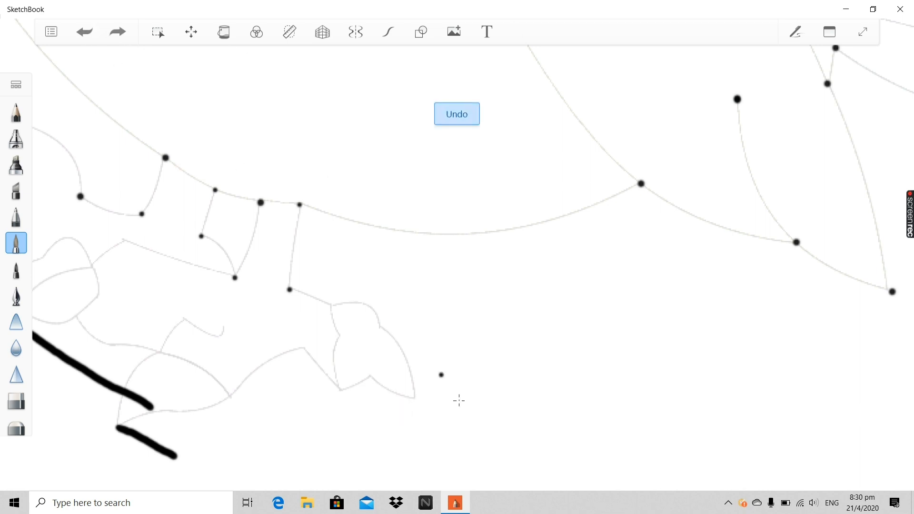
Draw a long thick guide line through the rear claw's tip, from the belly line down past the claw.
{"action": "left_click_drag", "start_coordinate": [413, 397], "coordinate": [508, 245]}
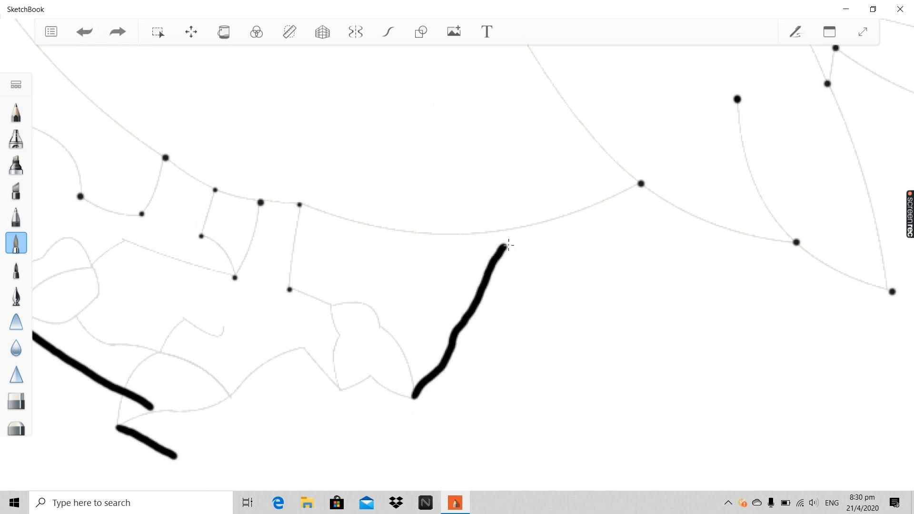
{"action": "left_click_drag", "start_coordinate": [415, 400], "coordinate": [356, 489]}
{"action": "left_click", "coordinate": [386, 382]}
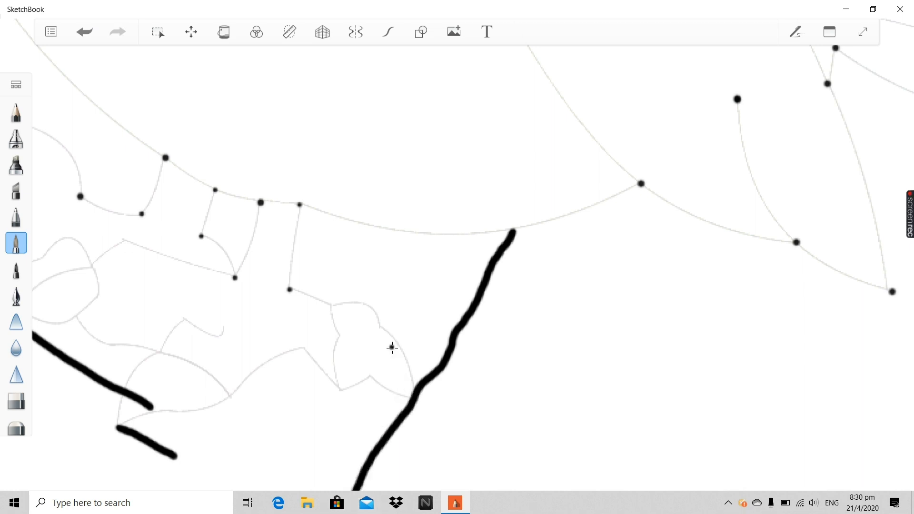
Undo all the thick guide strokes beside the rear claw and the two lower front claws.
{"action": "left_click", "coordinate": [86, 33]}
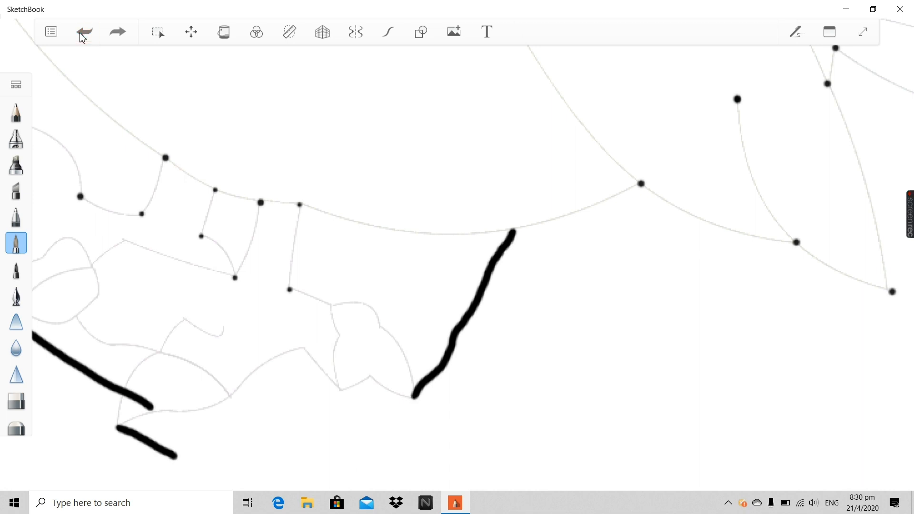
{"action": "left_click", "coordinate": [86, 33]}
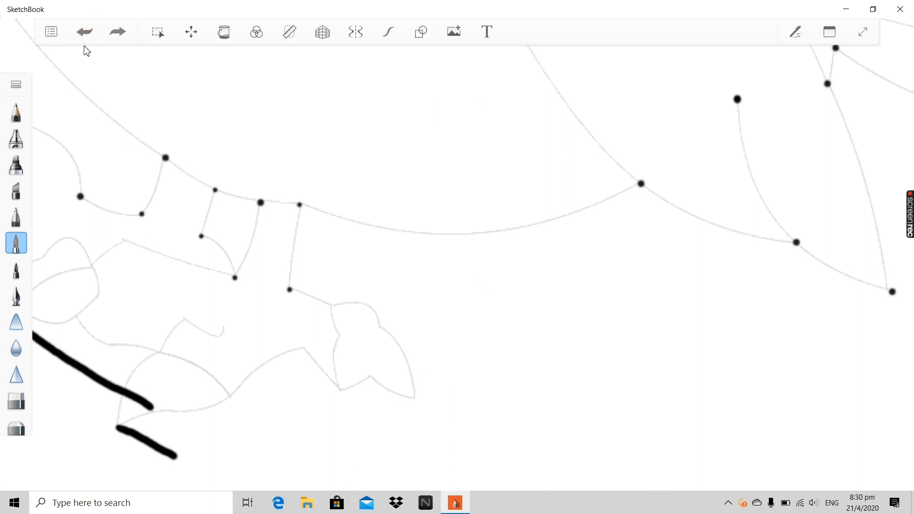
{"action": "left_click", "coordinate": [85, 32]}
Paint a black dot at the inner corner where the second front claw's lower edge meets the wavy toe line.
{"action": "scroll", "coordinate": [124, 231], "scroll_direction": "up", "scroll_amount": 5}
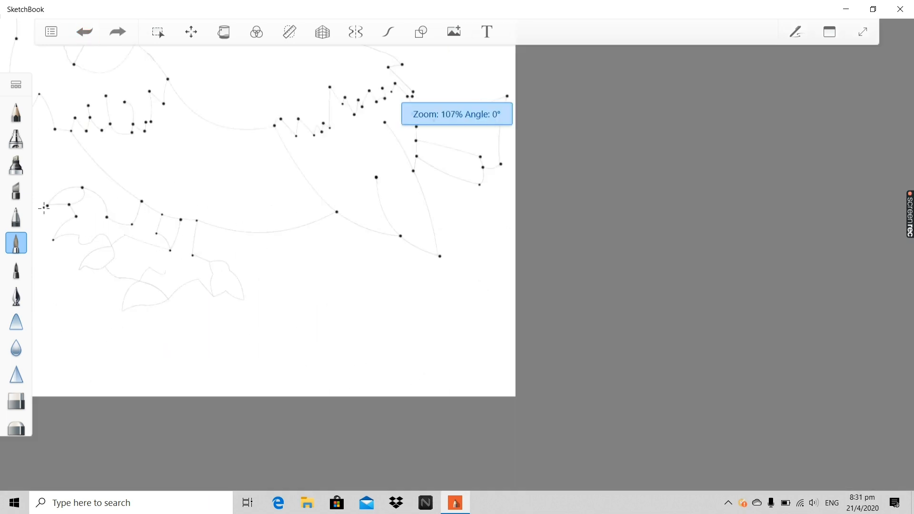
{"action": "scroll", "coordinate": [45, 224], "scroll_direction": "up", "scroll_amount": 5}
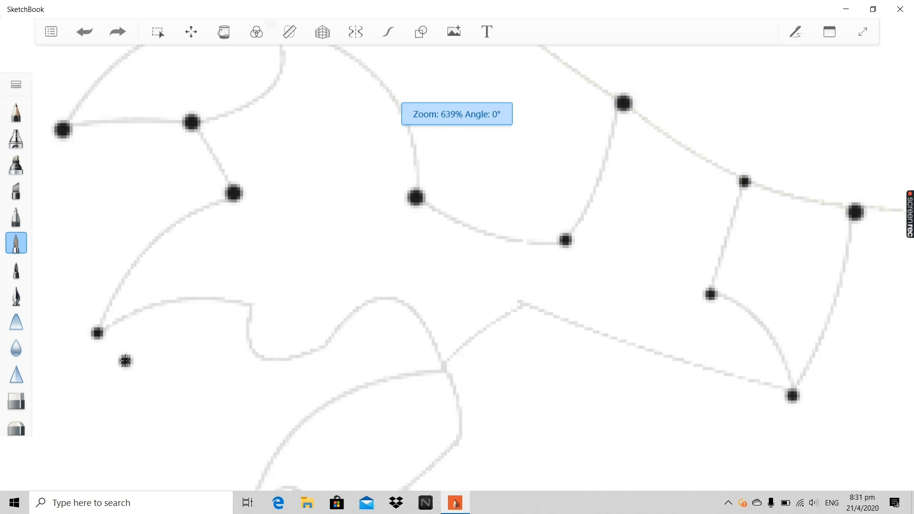
{"action": "left_click", "coordinate": [253, 301]}
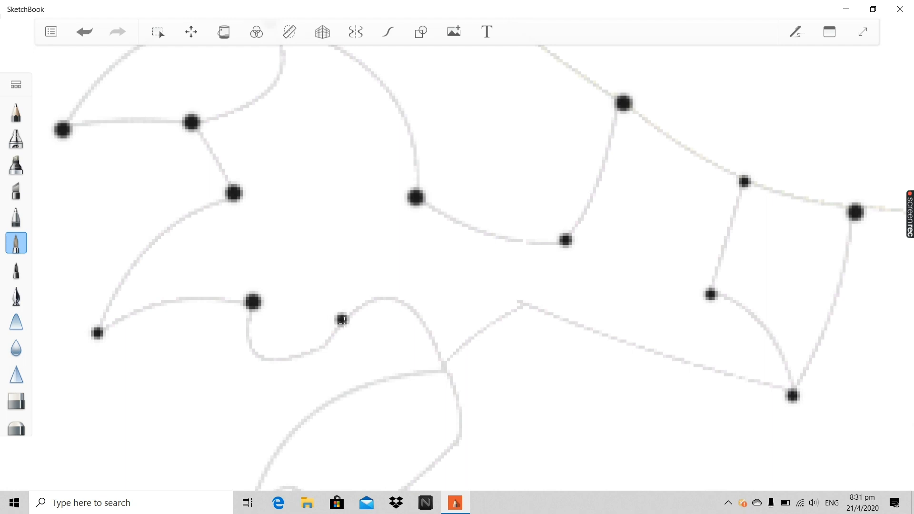
Try black dots on the crest and in the dip of the wavy line between the second and third claws, and undo them.
{"action": "left_click", "coordinate": [86, 34]}
{"action": "left_click_drag", "start_coordinate": [393, 299], "coordinate": [388, 304]}
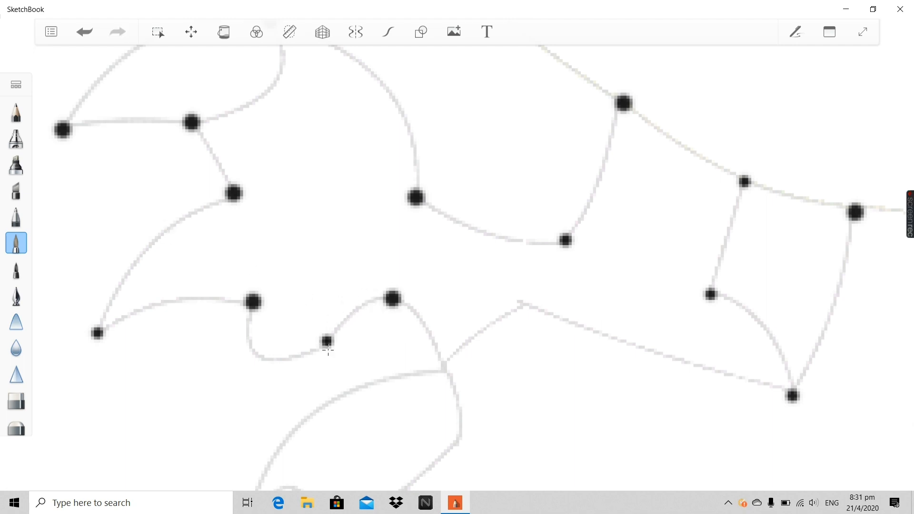
{"action": "key", "text": "ctrl+z"}
{"action": "scroll", "coordinate": [328, 350], "scroll_direction": "up", "scroll_amount": 2}
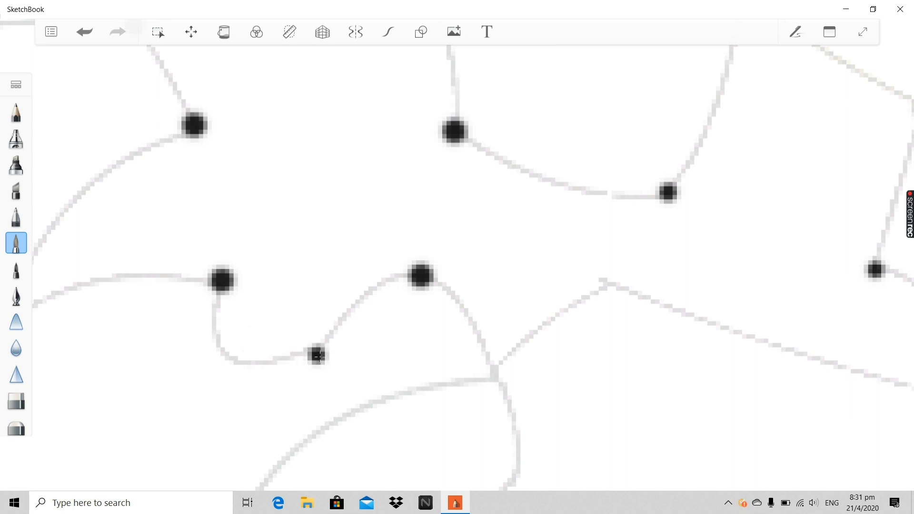
{"action": "left_click", "coordinate": [81, 32]}
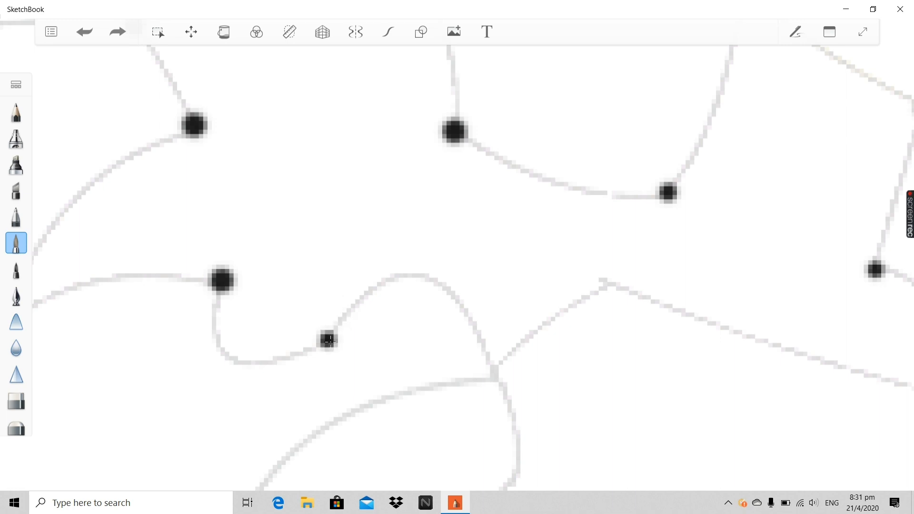
{"action": "left_click", "coordinate": [328, 339]}
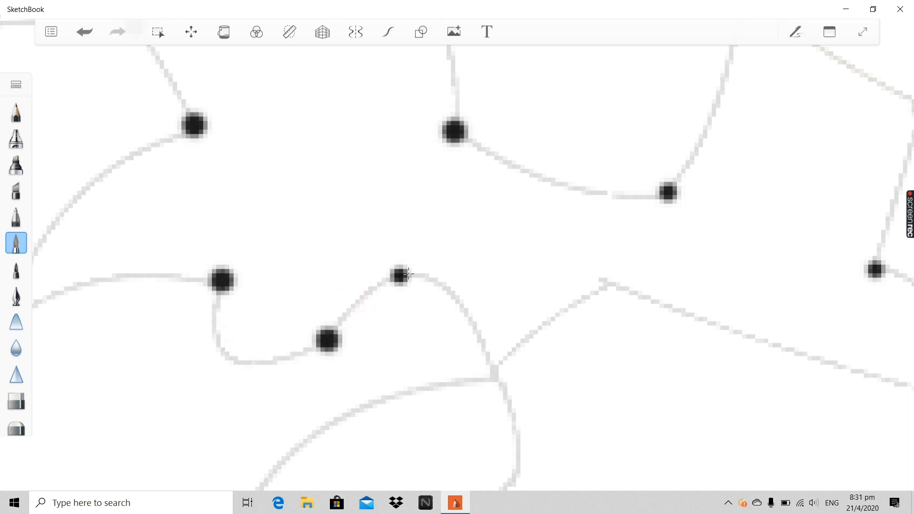
{"action": "left_click", "coordinate": [418, 273]}
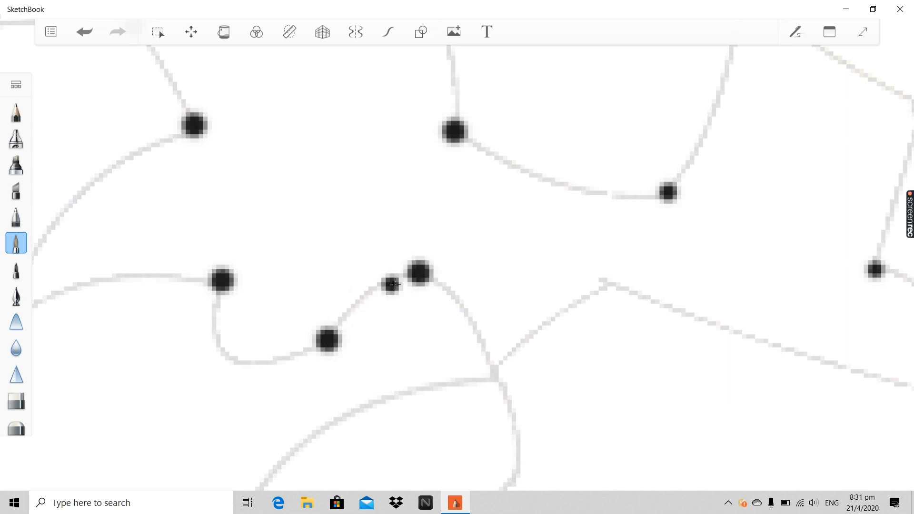
{"action": "left_click", "coordinate": [86, 40]}
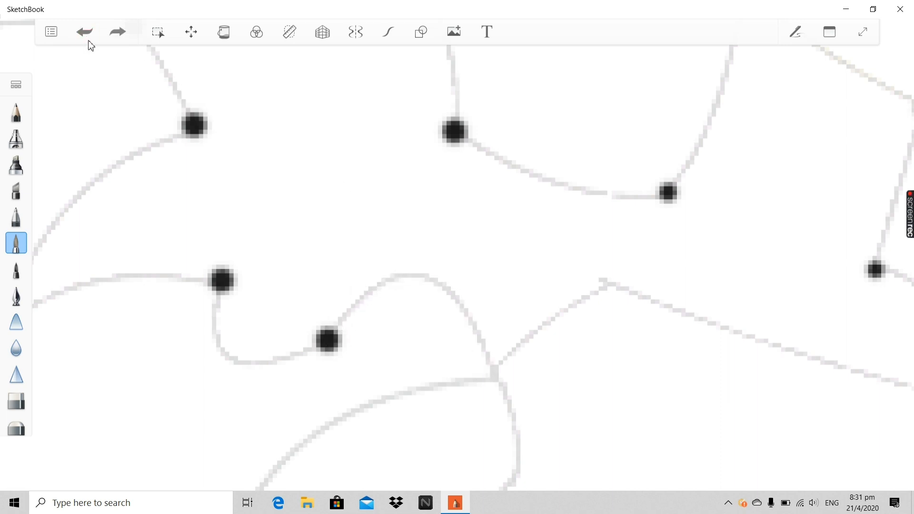
{"action": "left_click", "coordinate": [87, 40]}
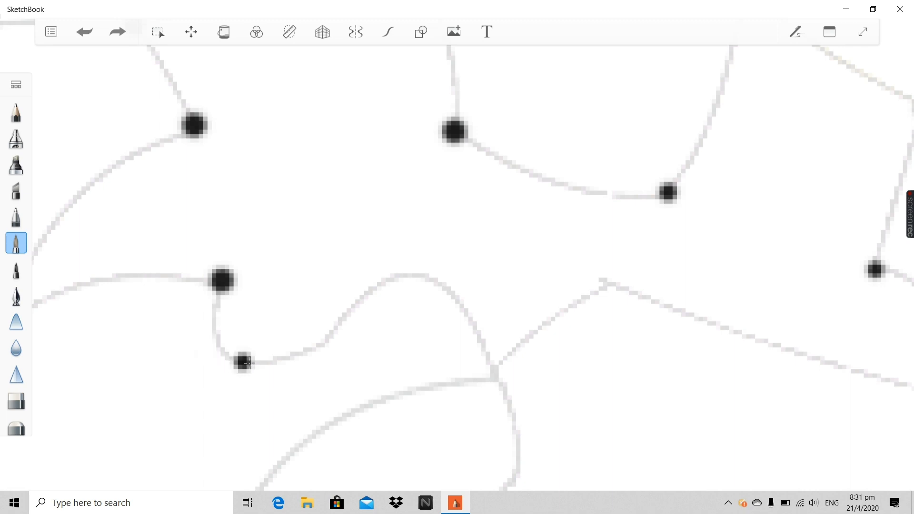
{"action": "key", "text": "ctrl+y"}
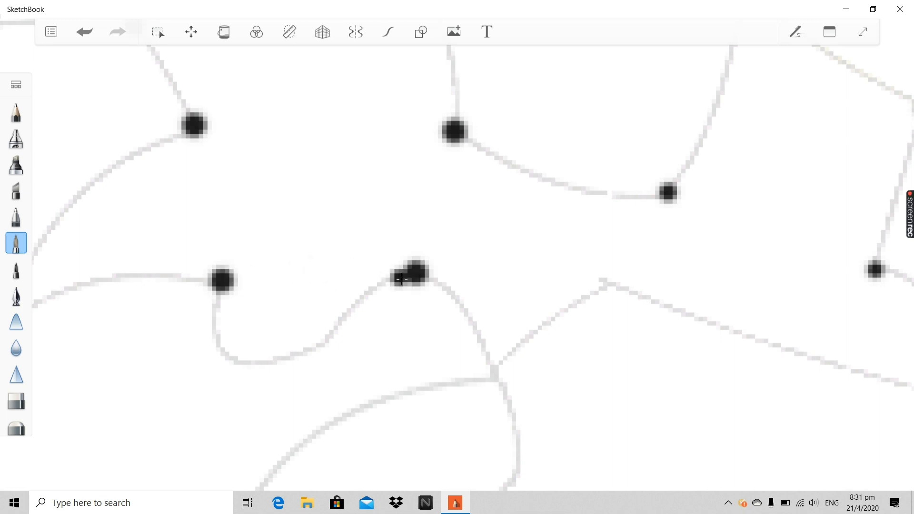
{"action": "left_click", "coordinate": [88, 42]}
Paint a solid black dot just above the crest of the wavy line between the second and third claws.
{"action": "left_click", "coordinate": [418, 257]}
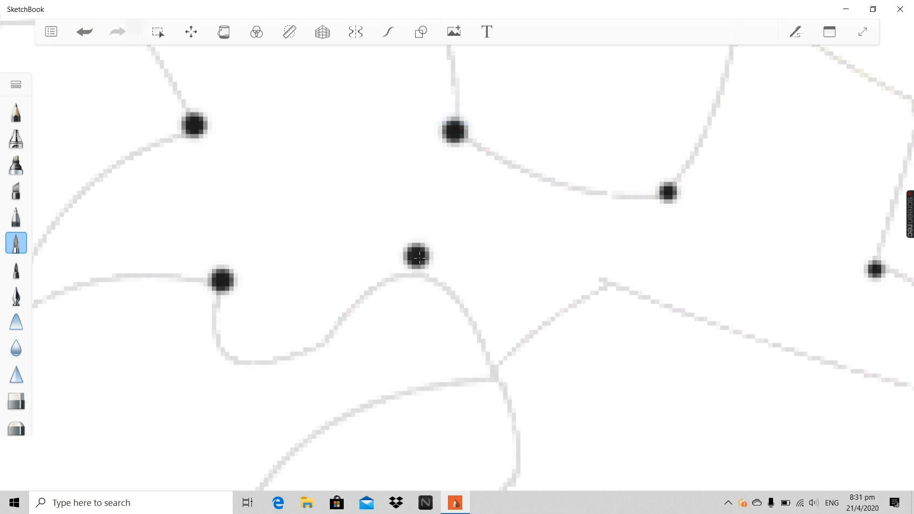
{"action": "left_click", "coordinate": [419, 258]}
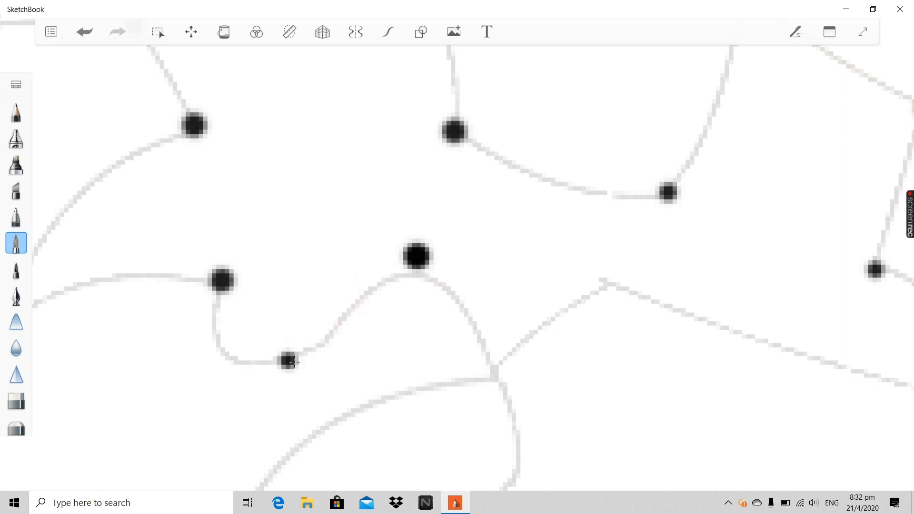
Paint a black dot at the junction where the wavy toe line meets the top of the third claw.
{"action": "scroll", "coordinate": [486, 367], "scroll_direction": "down", "scroll_amount": 2}
{"action": "scroll", "coordinate": [494, 390], "scroll_direction": "up", "scroll_amount": 2}
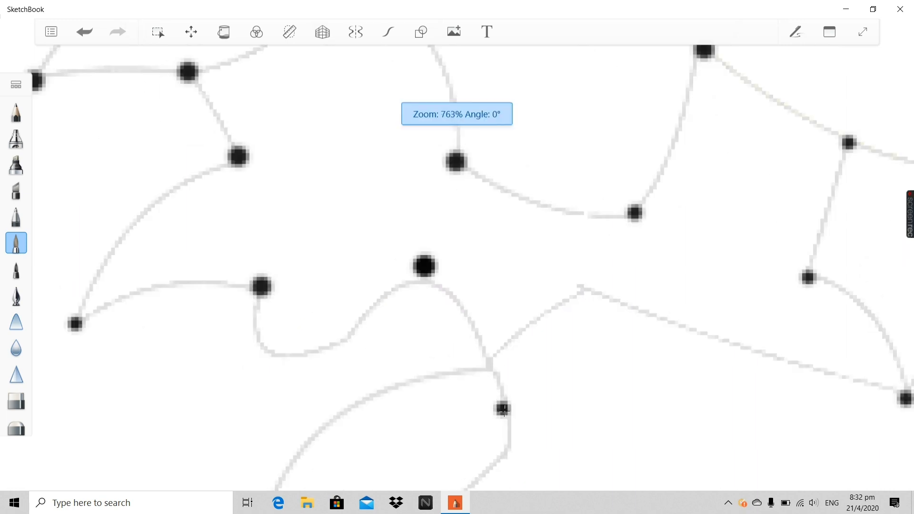
{"action": "scroll", "coordinate": [495, 376], "scroll_direction": "up", "scroll_amount": 1}
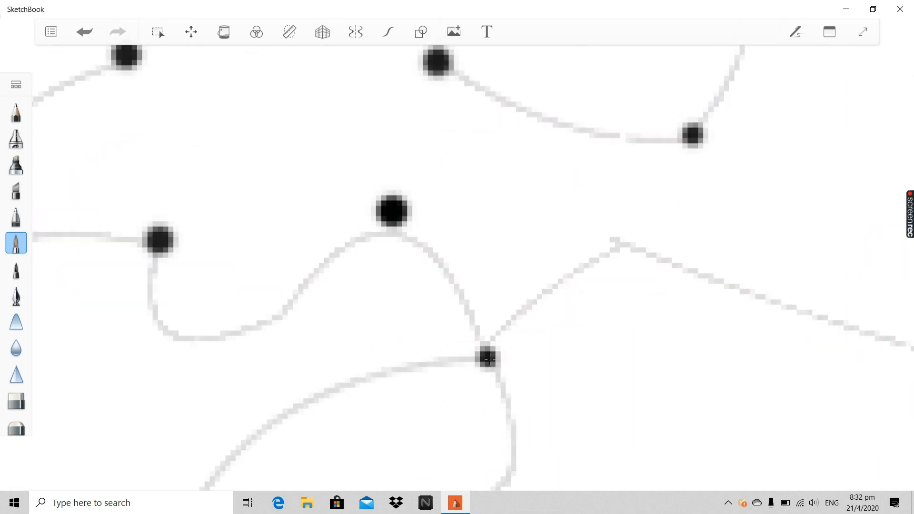
{"action": "left_click", "coordinate": [491, 355]}
Paint a black dot at the peak of the foot line between the third claw's junction and the leg.
{"action": "scroll", "coordinate": [467, 390], "scroll_direction": "down", "scroll_amount": 8}
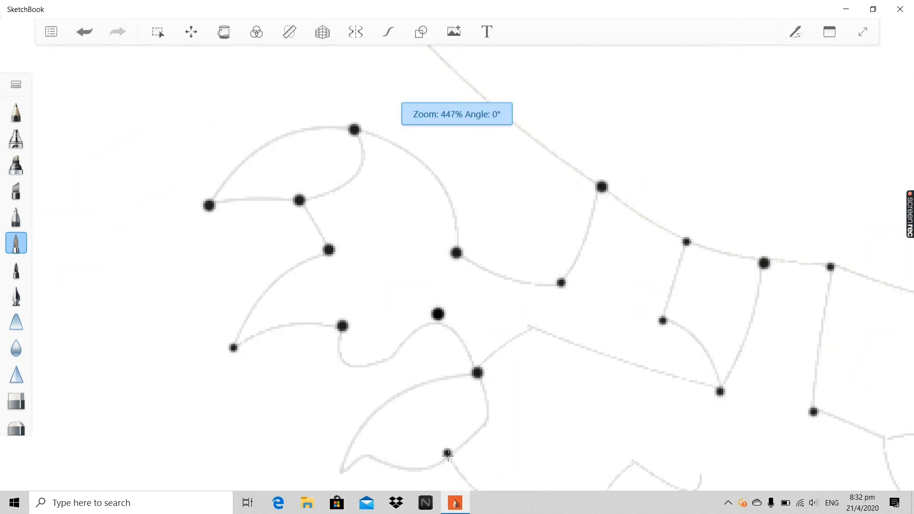
{"action": "scroll", "coordinate": [396, 464], "scroll_direction": "up", "scroll_amount": 4}
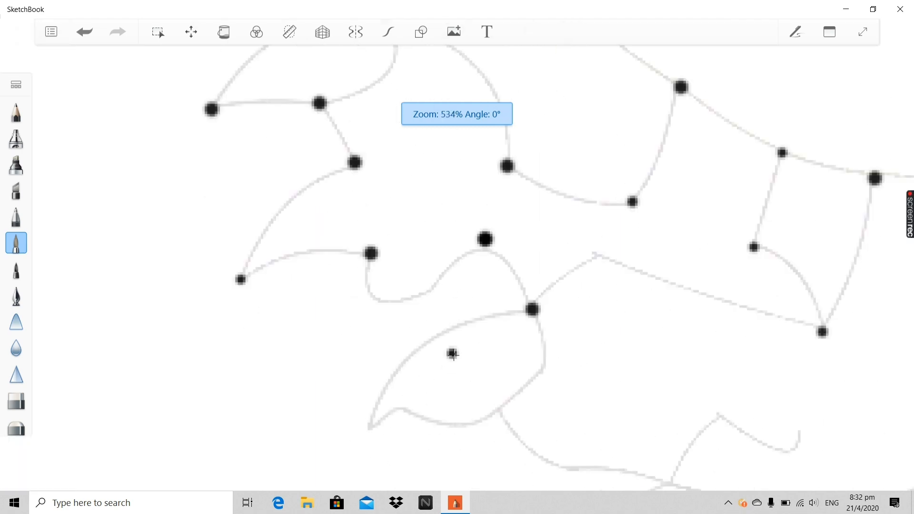
{"action": "scroll", "coordinate": [624, 296], "scroll_direction": "up", "scroll_amount": 3}
{"action": "scroll", "coordinate": [581, 311], "scroll_direction": "down", "scroll_amount": 4}
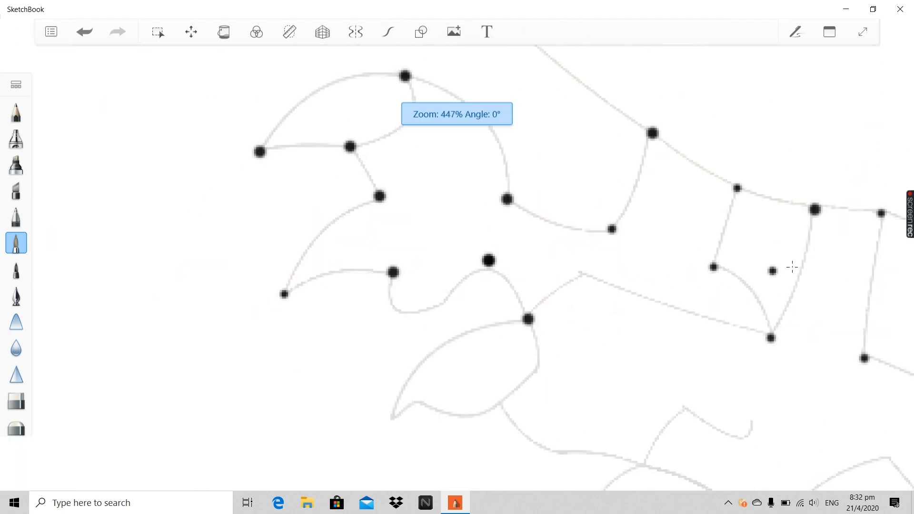
{"action": "scroll", "coordinate": [835, 323], "scroll_direction": "up", "scroll_amount": 3}
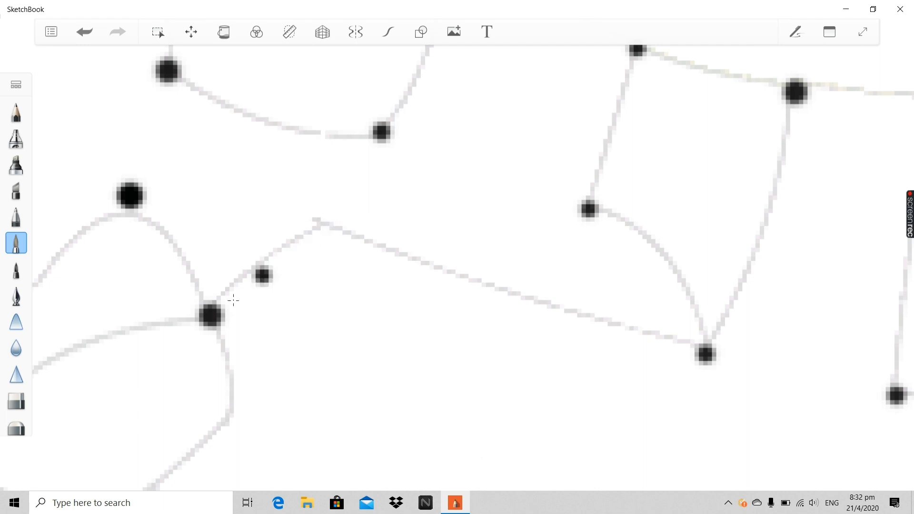
{"action": "left_click_drag", "start_coordinate": [240, 271], "coordinate": [338, 219]}
{"action": "left_click", "coordinate": [326, 225]}
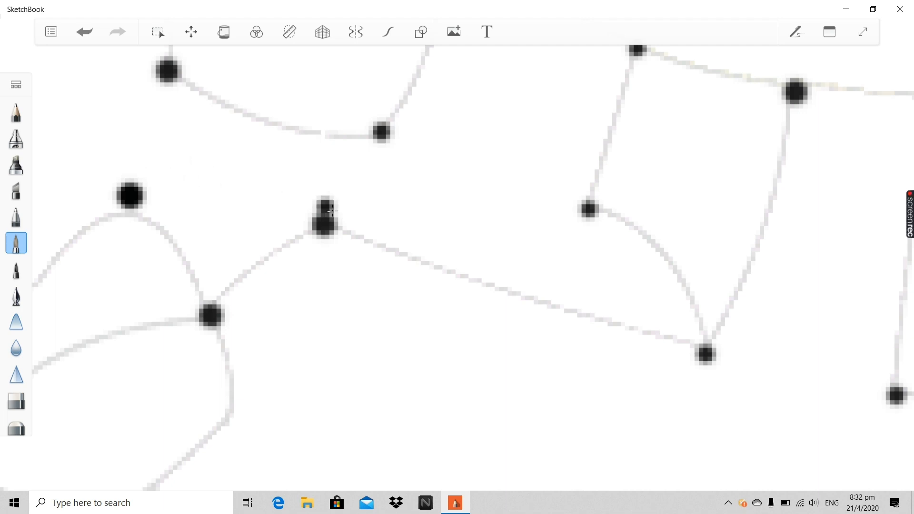
Paint black dots at the third claw's tip, the bend beside the tip and the junction with the lower toe line.
{"action": "scroll", "coordinate": [319, 235], "scroll_direction": "down", "scroll_amount": 2}
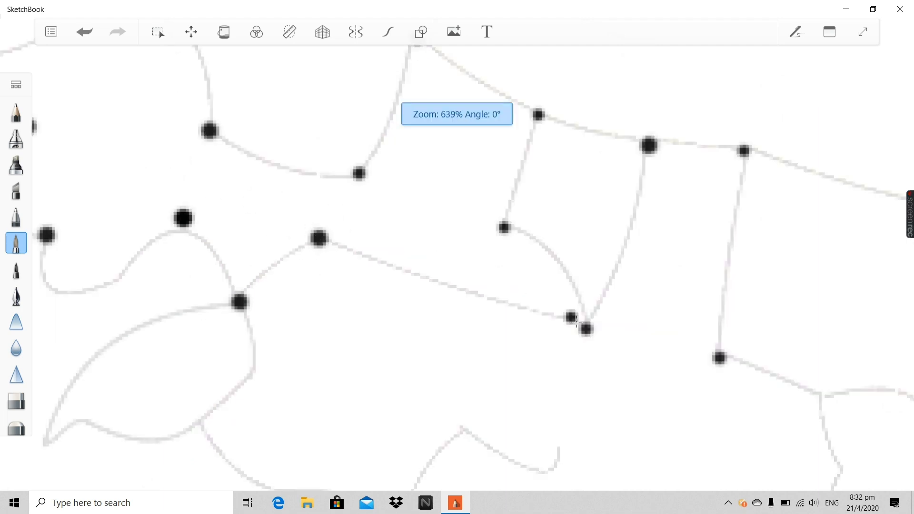
{"action": "scroll", "coordinate": [577, 322], "scroll_direction": "down", "scroll_amount": 3}
{"action": "scroll", "coordinate": [340, 386], "scroll_direction": "up", "scroll_amount": 4}
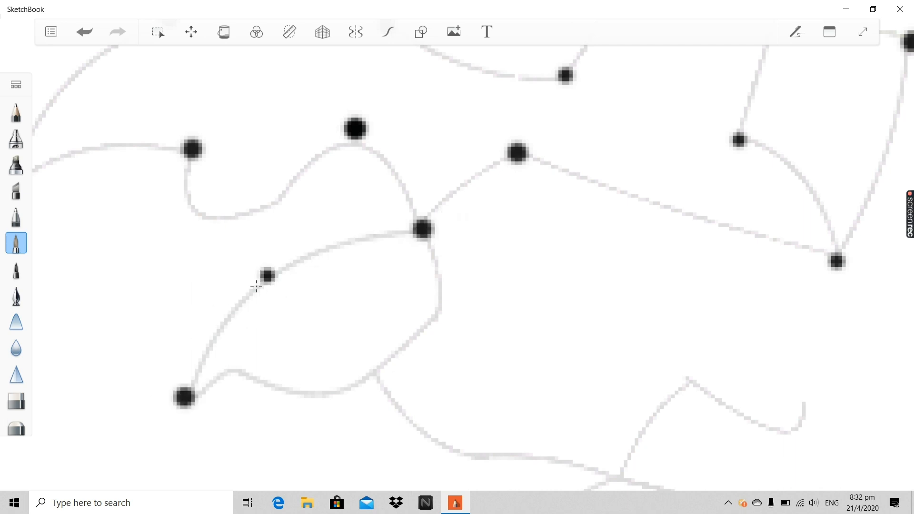
{"action": "left_click", "coordinate": [236, 367]}
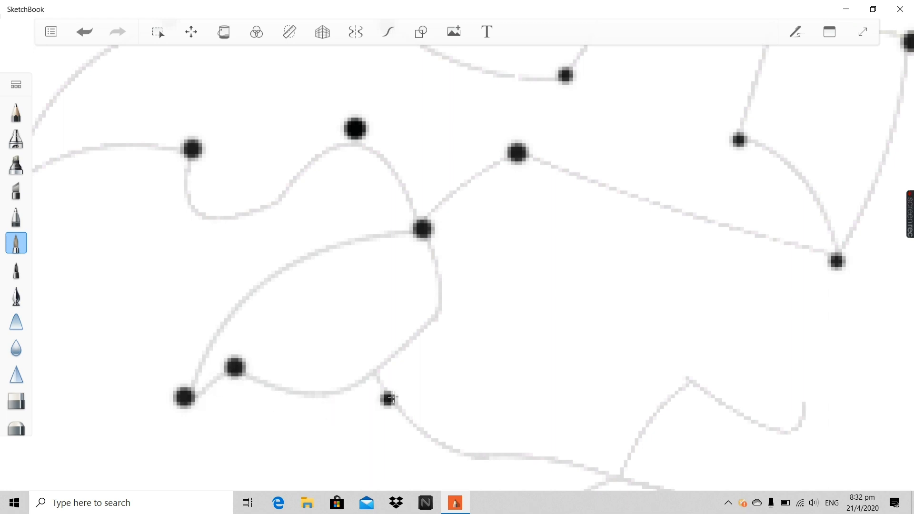
{"action": "left_click", "coordinate": [374, 374]}
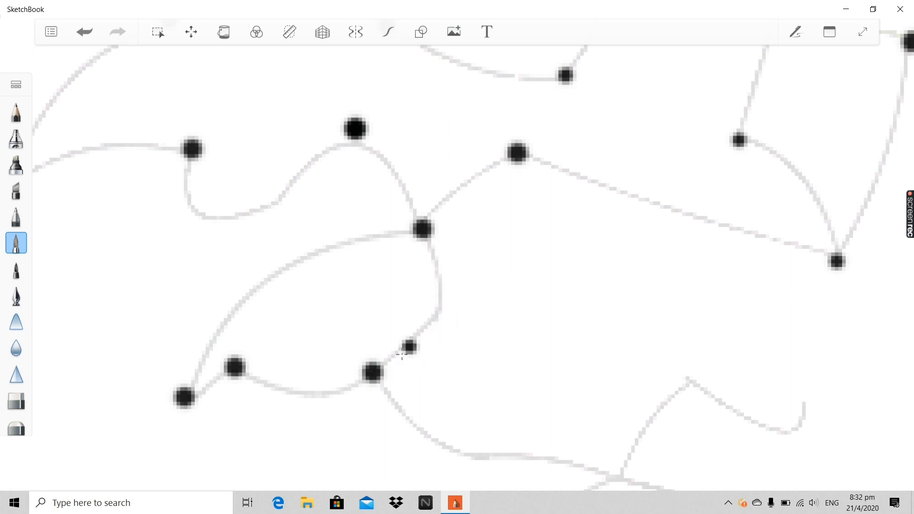
{"action": "scroll", "coordinate": [373, 371], "scroll_direction": "up", "scroll_amount": 3}
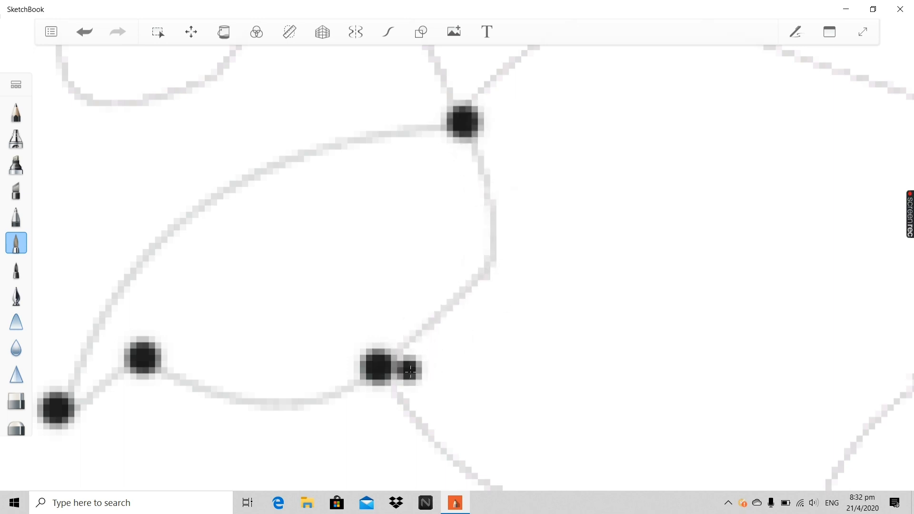
{"action": "scroll", "coordinate": [207, 428], "scroll_direction": "down", "scroll_amount": 3}
{"action": "scroll", "coordinate": [248, 464], "scroll_direction": "down", "scroll_amount": 4}
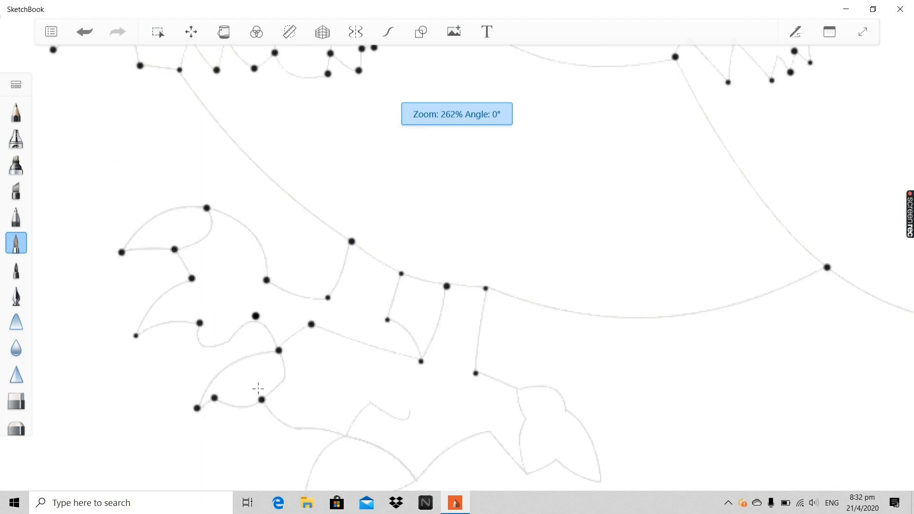
{"action": "scroll", "coordinate": [170, 284], "scroll_direction": "up", "scroll_amount": 1}
{"action": "scroll", "coordinate": [172, 290], "scroll_direction": "down", "scroll_amount": 1}
{"action": "scroll", "coordinate": [171, 309], "scroll_direction": "down", "scroll_amount": 2}
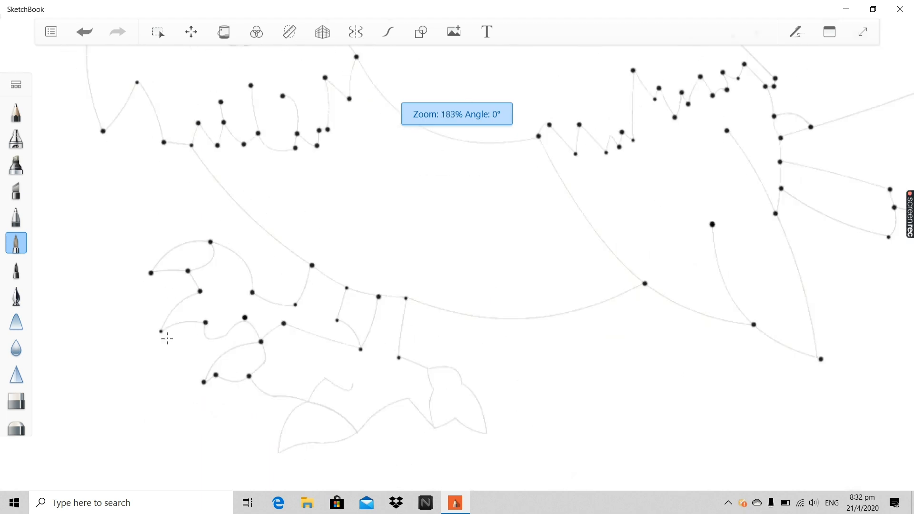
Paint a black dot at the bend of the lower toe line between the third claw and the lower claw.
{"action": "scroll", "coordinate": [201, 316], "scroll_direction": "up", "scroll_amount": 3}
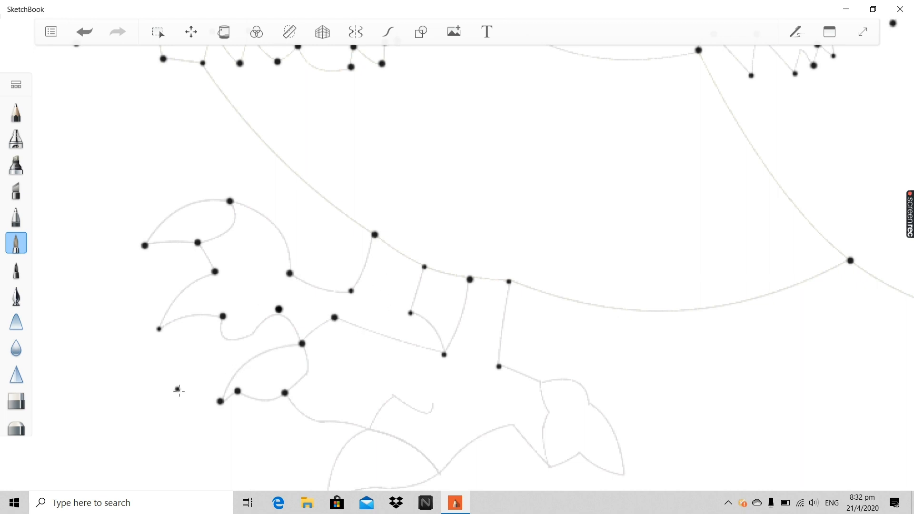
{"action": "scroll", "coordinate": [224, 416], "scroll_direction": "down", "scroll_amount": 2}
{"action": "scroll", "coordinate": [236, 432], "scroll_direction": "up", "scroll_amount": 5}
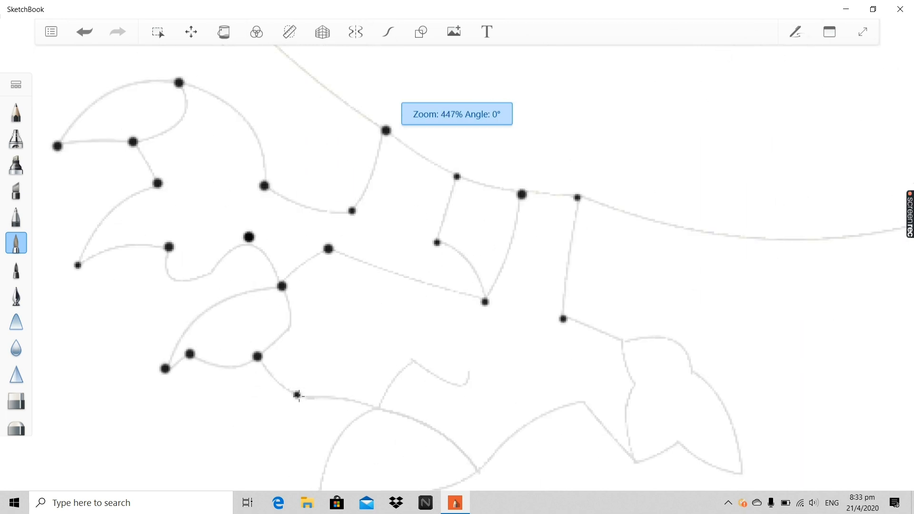
{"action": "scroll", "coordinate": [298, 396], "scroll_direction": "up", "scroll_amount": 2}
{"action": "scroll", "coordinate": [250, 346], "scroll_direction": "down", "scroll_amount": 3}
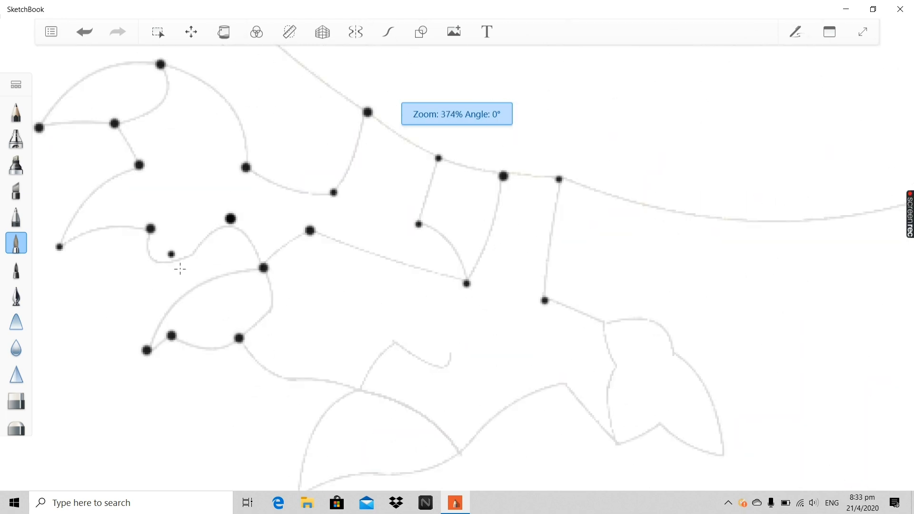
{"action": "scroll", "coordinate": [222, 340], "scroll_direction": "up", "scroll_amount": 3}
{"action": "scroll", "coordinate": [227, 315], "scroll_direction": "down", "scroll_amount": 2}
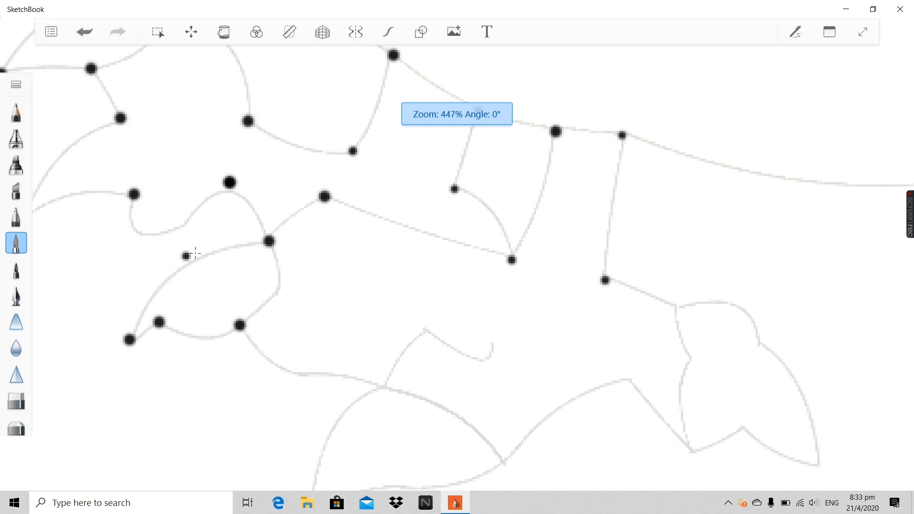
{"action": "scroll", "coordinate": [219, 379], "scroll_direction": "up", "scroll_amount": 2}
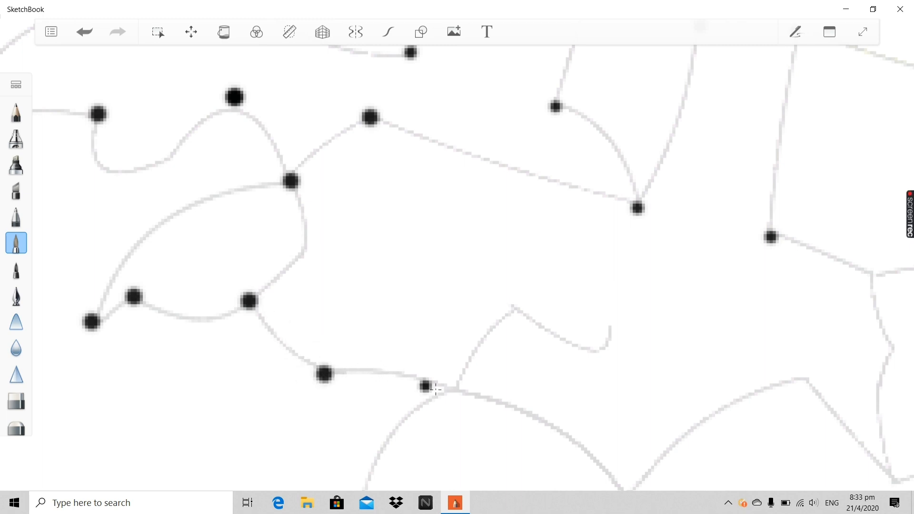
Paint black dots at the lower claw's top junction, right corner, tip and the middle of its lower edge.
{"action": "scroll", "coordinate": [457, 393], "scroll_direction": "down", "scroll_amount": 5}
{"action": "scroll", "coordinate": [472, 410], "scroll_direction": "up", "scroll_amount": 5}
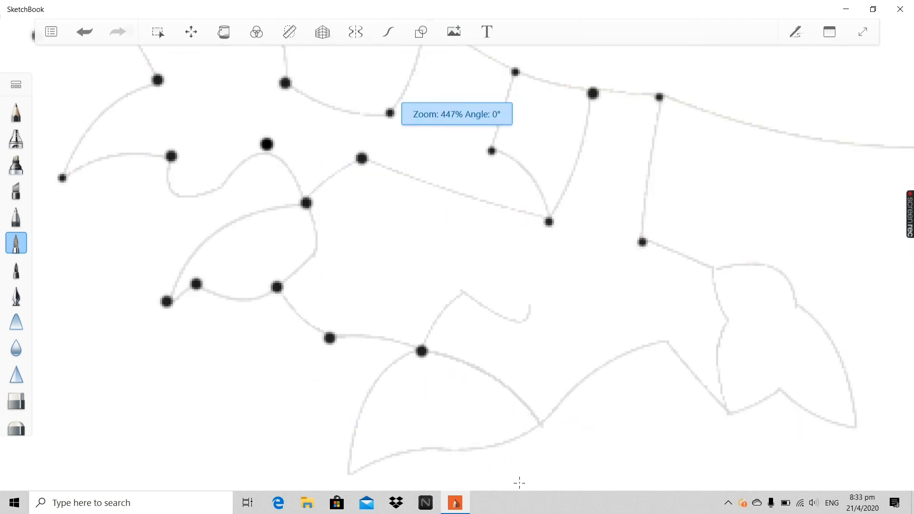
{"action": "left_click", "coordinate": [362, 296]}
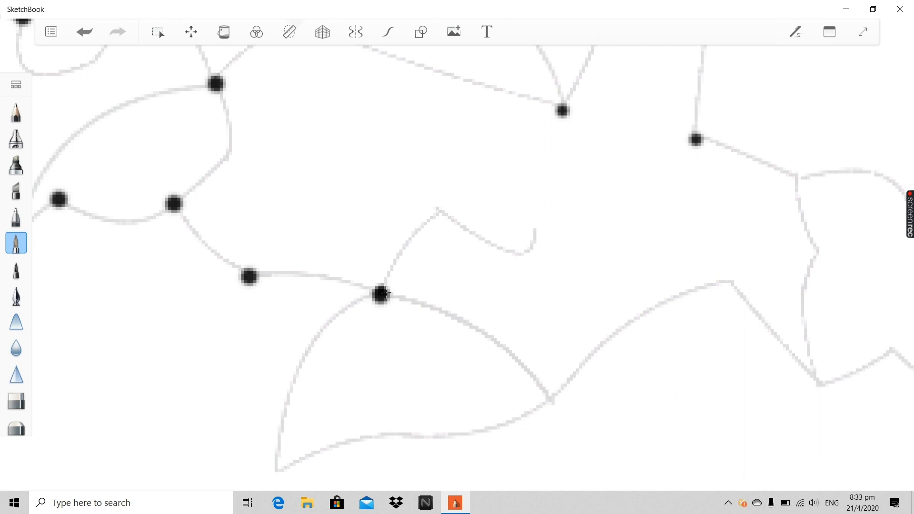
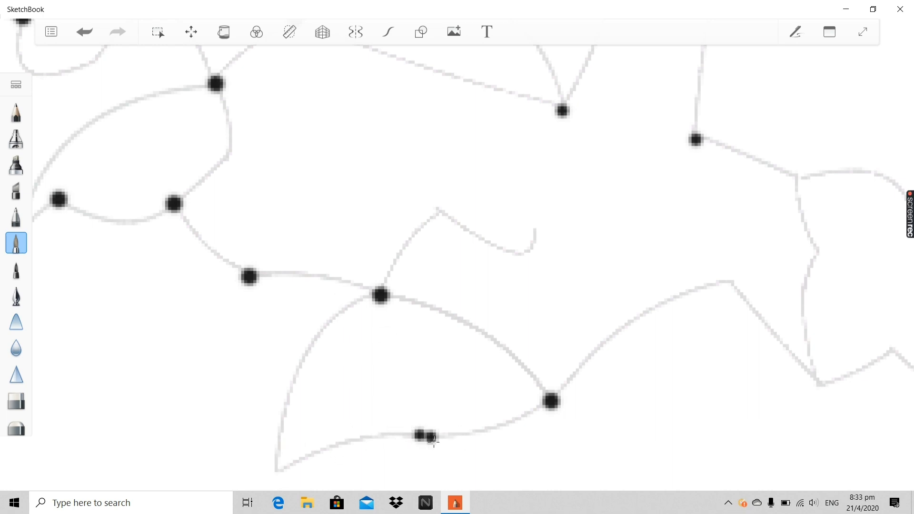
{"action": "scroll", "coordinate": [432, 441], "scroll_direction": "down", "scroll_amount": 3}
{"action": "scroll", "coordinate": [418, 475], "scroll_direction": "up", "scroll_amount": 5}
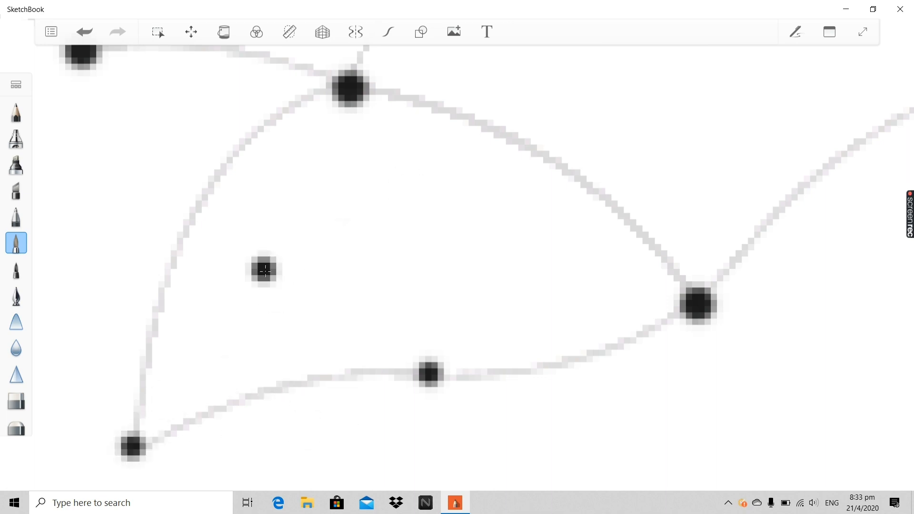
{"action": "scroll", "coordinate": [278, 238], "scroll_direction": "down", "scroll_amount": 3}
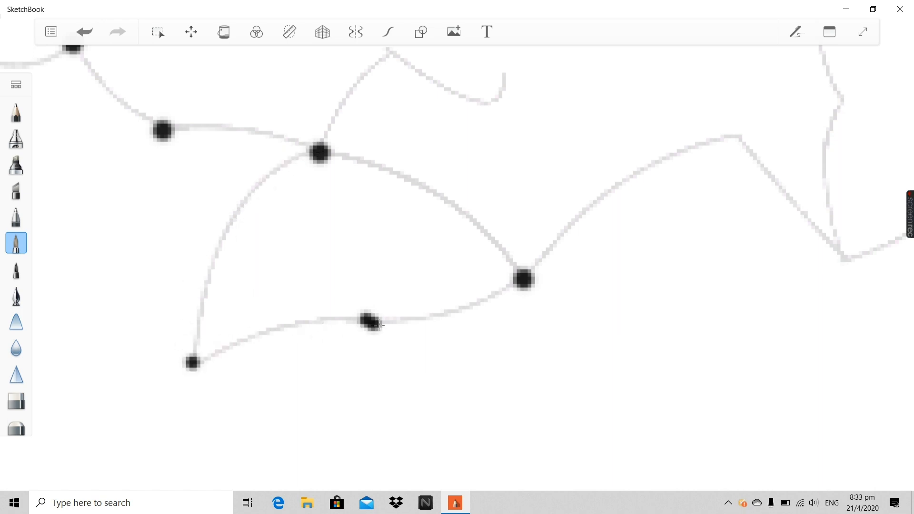
Try painting black dots around the hooked line above the lower claw and at its peak, trough and end.
{"action": "scroll", "coordinate": [583, 235], "scroll_direction": "down", "scroll_amount": 3}
{"action": "scroll", "coordinate": [632, 229], "scroll_direction": "up", "scroll_amount": 6}
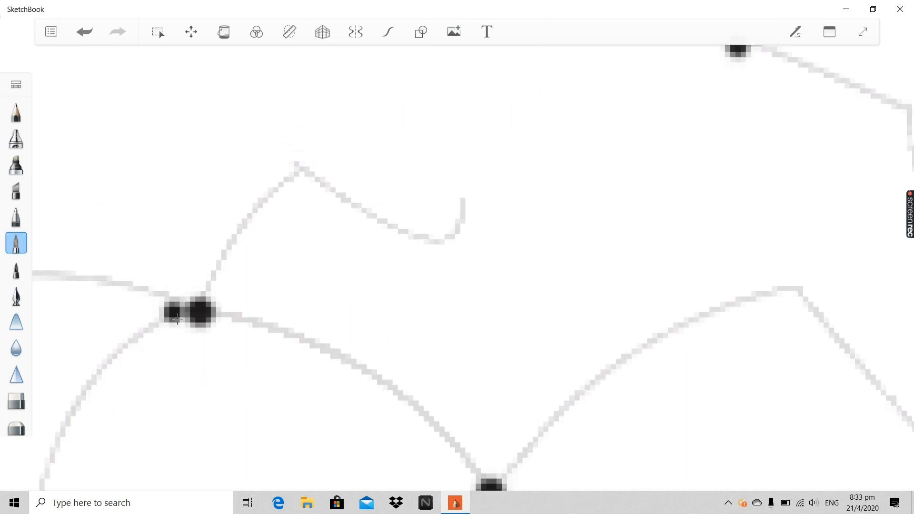
{"action": "left_click", "coordinate": [341, 130]}
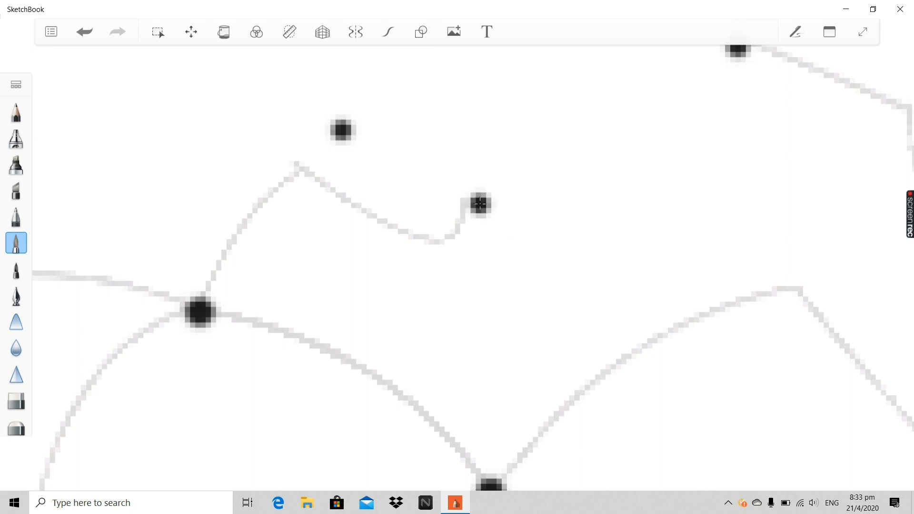
{"action": "left_click", "coordinate": [498, 224]}
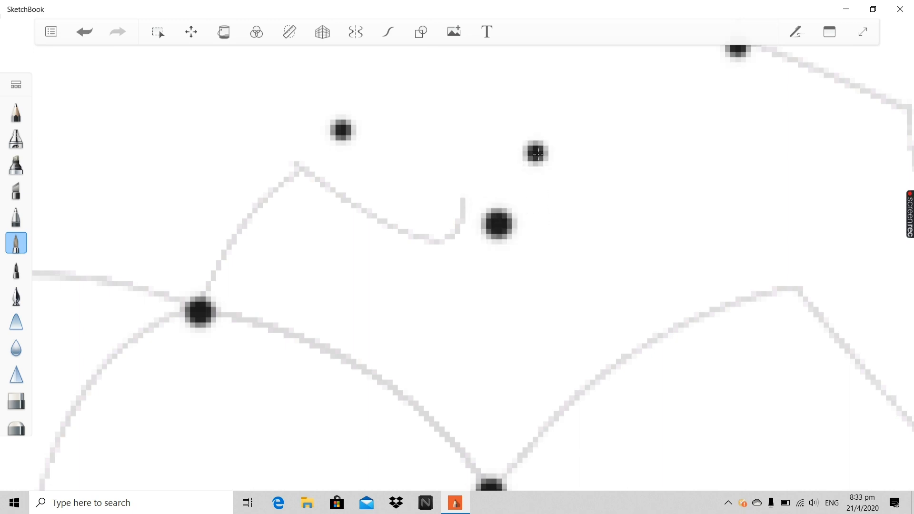
{"action": "left_click", "coordinate": [537, 152]}
{"action": "scroll", "coordinate": [428, 200], "scroll_direction": "down", "scroll_amount": 3}
{"action": "scroll", "coordinate": [382, 138], "scroll_direction": "up", "scroll_amount": 3}
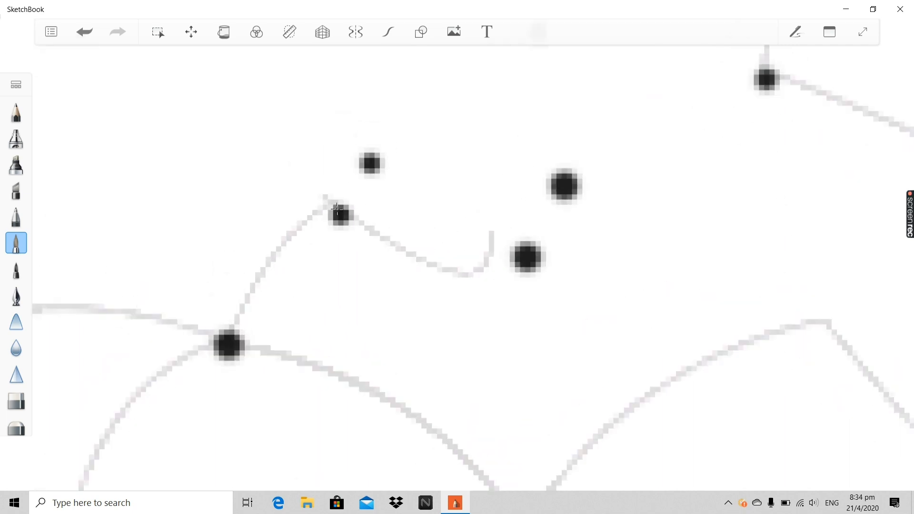
{"action": "left_click", "coordinate": [329, 202]}
{"action": "left_click", "coordinate": [462, 277]}
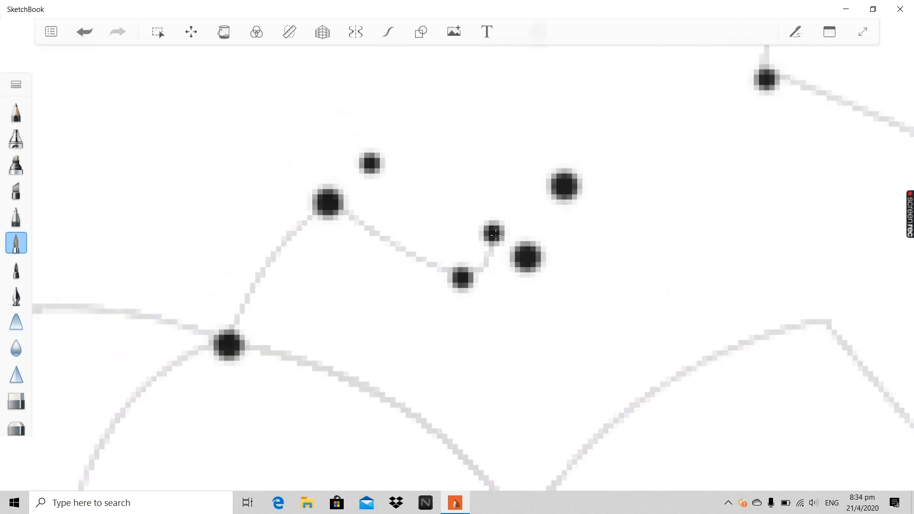
{"action": "left_click", "coordinate": [495, 233]}
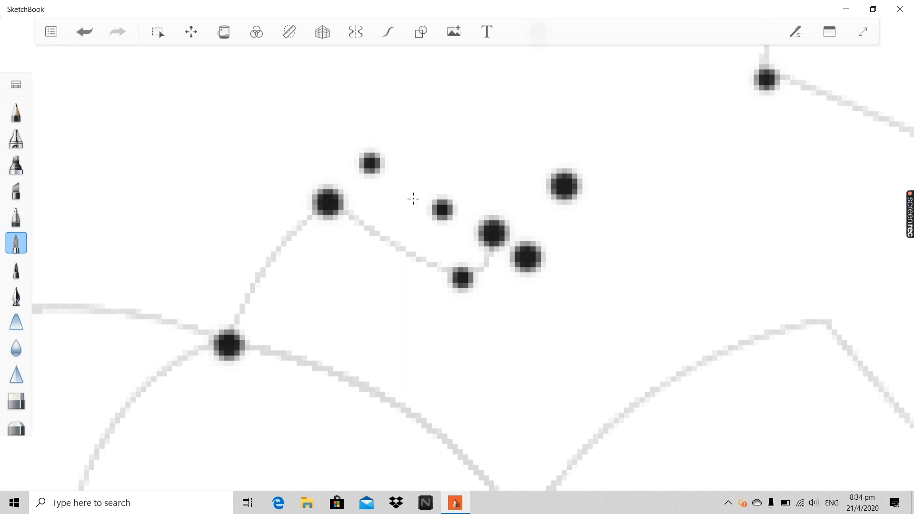
Undo all the trial dots on and around the hooked line above the lower claw.
{"action": "left_click", "coordinate": [84, 33]}
{"action": "left_click", "coordinate": [84, 33]}
{"action": "left_click", "coordinate": [84, 33]}
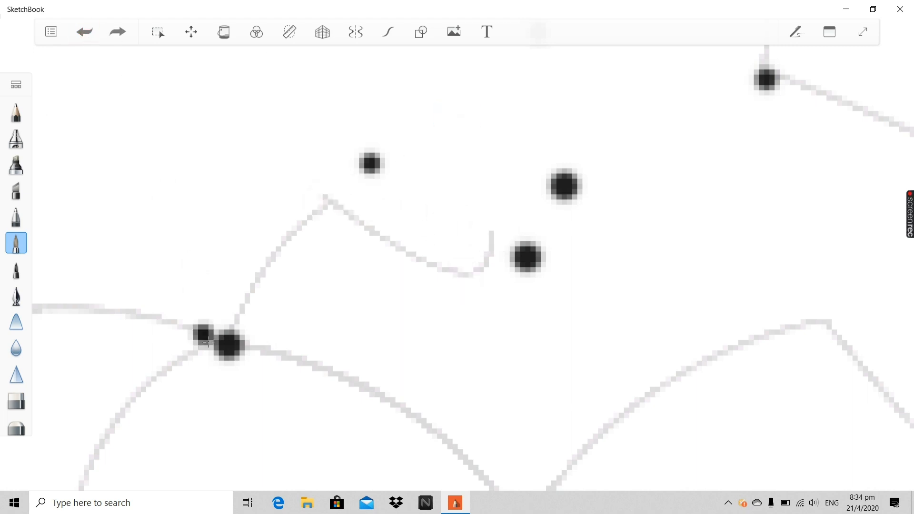
{"action": "scroll", "coordinate": [208, 341], "scroll_direction": "down", "scroll_amount": 3}
{"action": "scroll", "coordinate": [262, 279], "scroll_direction": "up", "scroll_amount": 2}
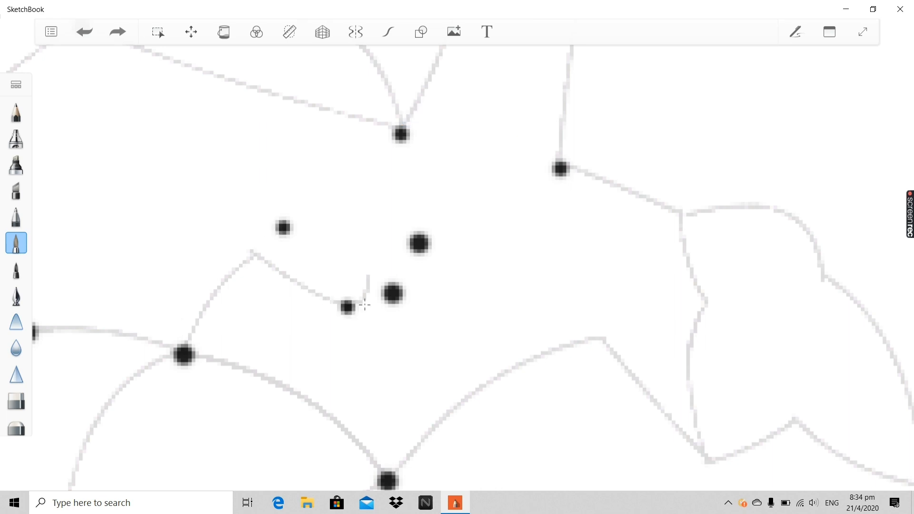
{"action": "left_click", "coordinate": [90, 42]}
{"action": "left_click", "coordinate": [90, 42]}
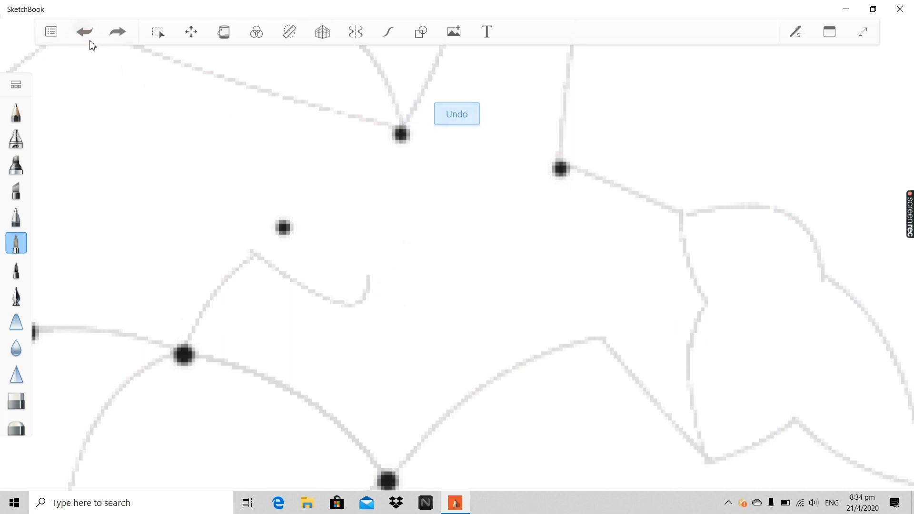
Paint black dots at the hooked line's peak, at its lower bend and just above its open end.
{"action": "scroll", "coordinate": [248, 210], "scroll_direction": "up", "scroll_amount": 1}
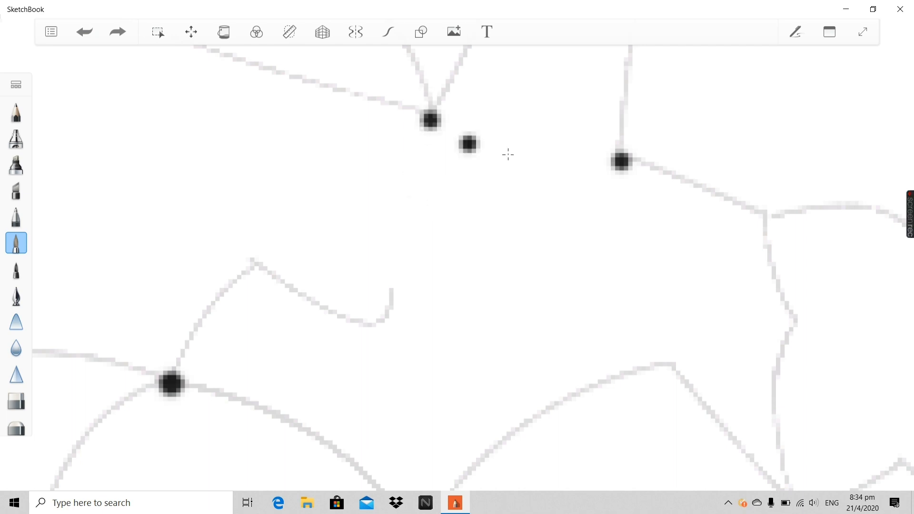
{"action": "scroll", "coordinate": [355, 293], "scroll_direction": "up", "scroll_amount": 2}
{"action": "scroll", "coordinate": [364, 350], "scroll_direction": "down", "scroll_amount": 1}
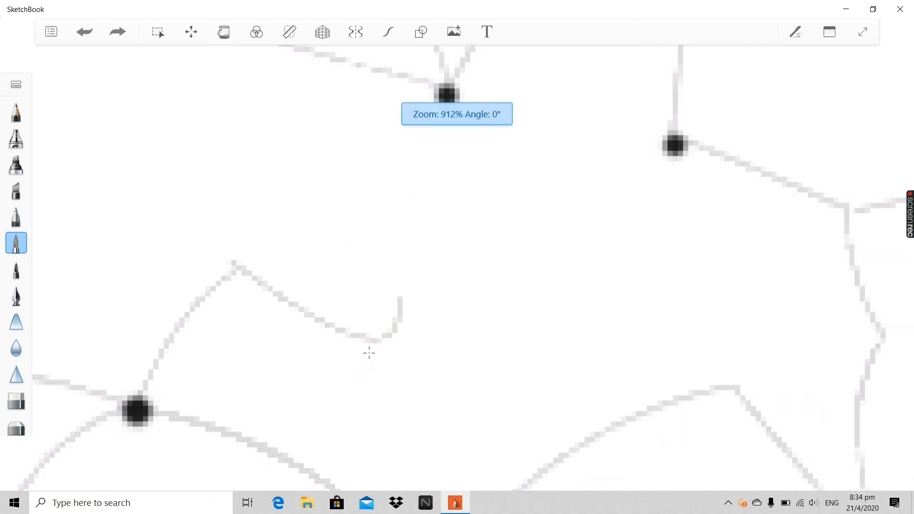
{"action": "scroll", "coordinate": [295, 406], "scroll_direction": "up", "scroll_amount": 1}
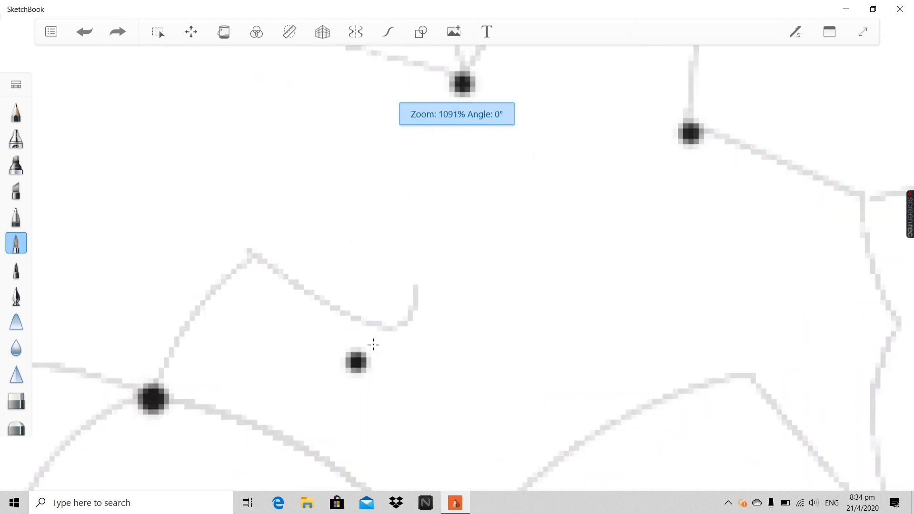
{"action": "left_click", "coordinate": [415, 256]}
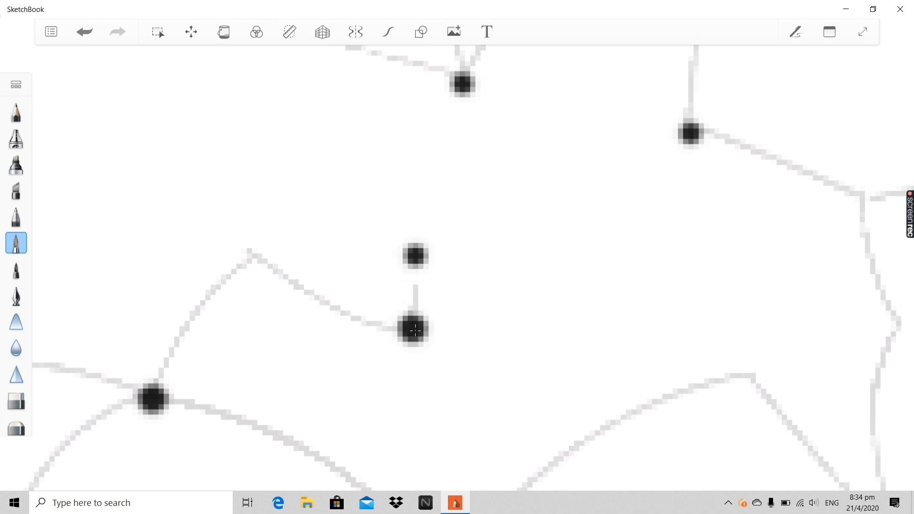
{"action": "left_click", "coordinate": [251, 256]}
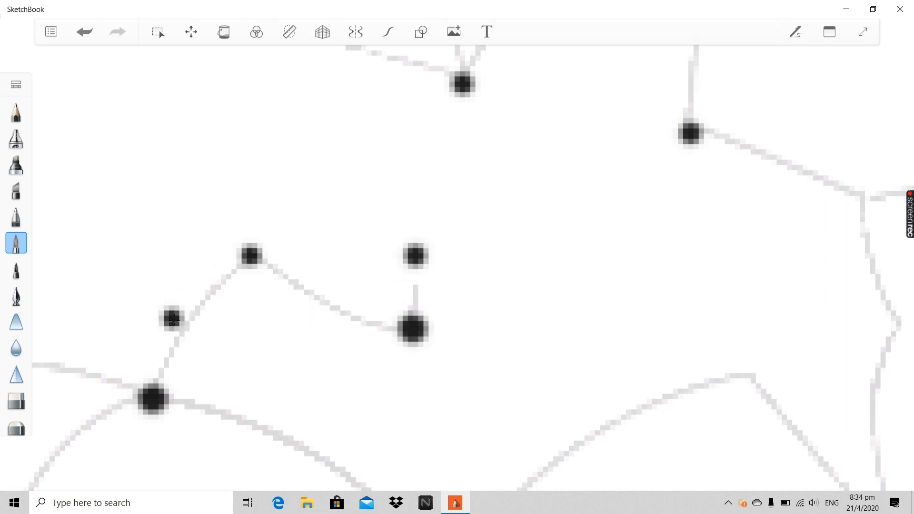
Paint black dots at the peak of the foot line right of the lower claw and at its junction with the rear claw.
{"action": "scroll", "coordinate": [206, 333], "scroll_direction": "down", "scroll_amount": 2}
{"action": "scroll", "coordinate": [244, 389], "scroll_direction": "up", "scroll_amount": 1}
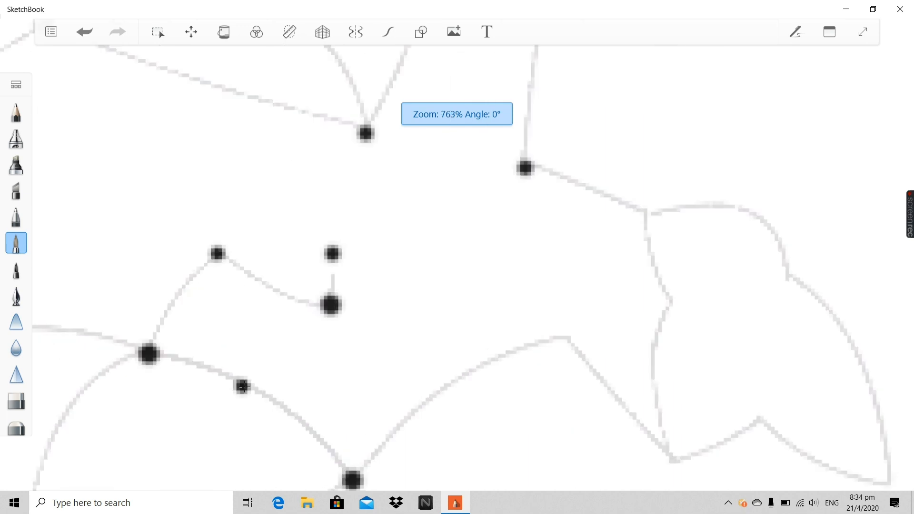
{"action": "scroll", "coordinate": [242, 387], "scroll_direction": "down", "scroll_amount": 2}
{"action": "scroll", "coordinate": [307, 421], "scroll_direction": "up", "scroll_amount": 1}
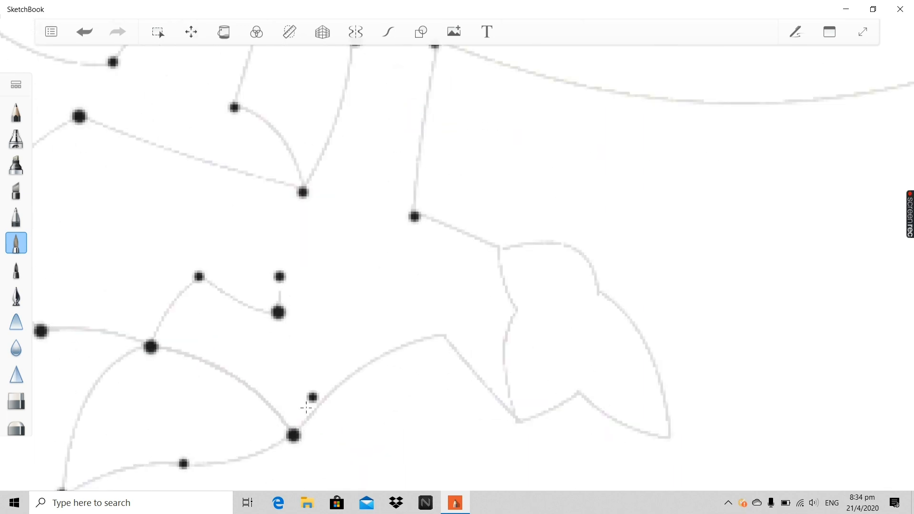
{"action": "scroll", "coordinate": [298, 415], "scroll_direction": "up", "scroll_amount": 1}
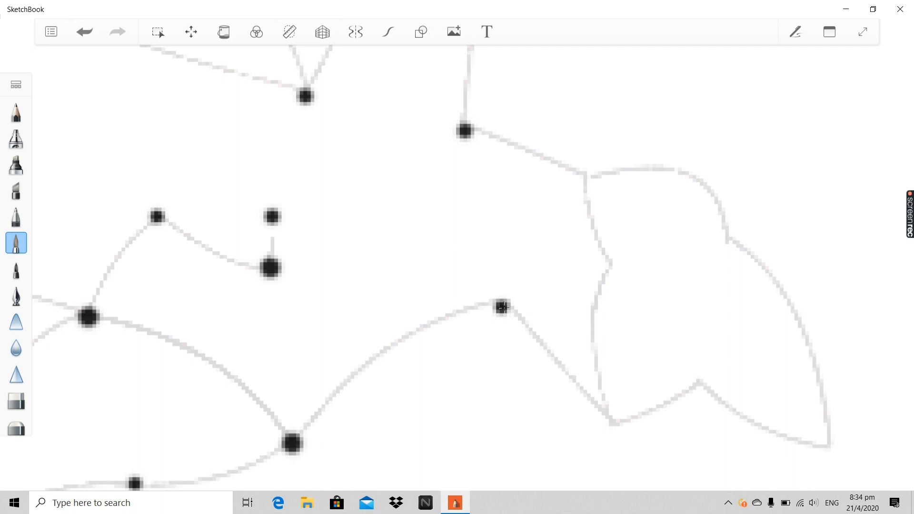
{"action": "left_click", "coordinate": [511, 299]}
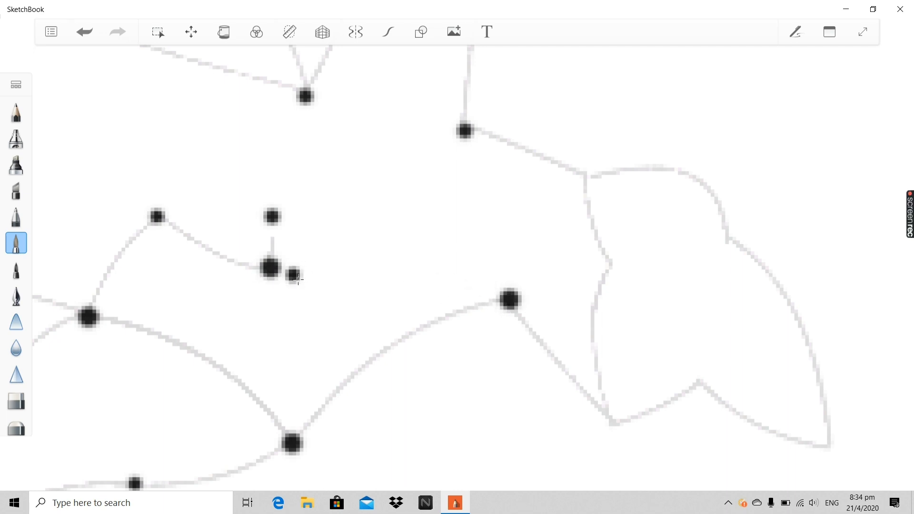
{"action": "scroll", "coordinate": [633, 422], "scroll_direction": "up", "scroll_amount": 3}
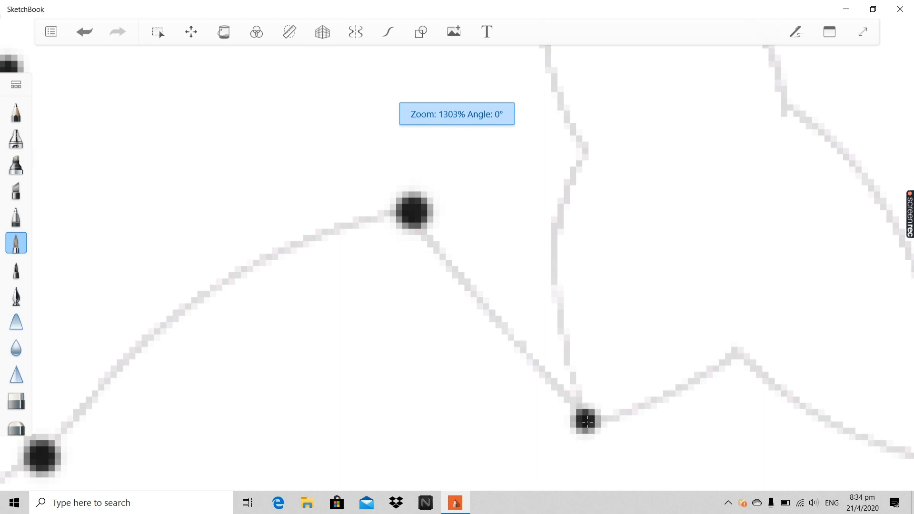
{"action": "left_click", "coordinate": [584, 420]}
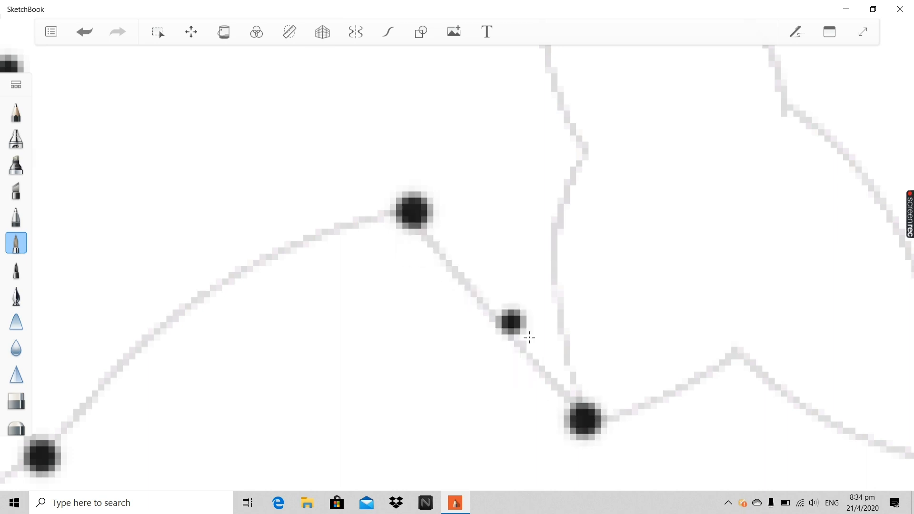
{"action": "scroll", "coordinate": [675, 385], "scroll_direction": "down", "scroll_amount": 4}
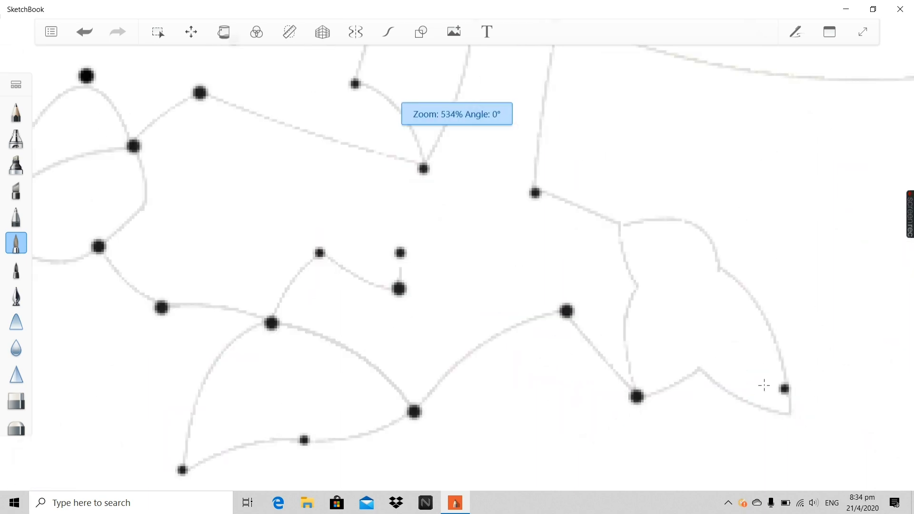
{"action": "scroll", "coordinate": [750, 381], "scroll_direction": "up", "scroll_amount": 4}
{"action": "scroll", "coordinate": [533, 351], "scroll_direction": "down", "scroll_amount": 4}
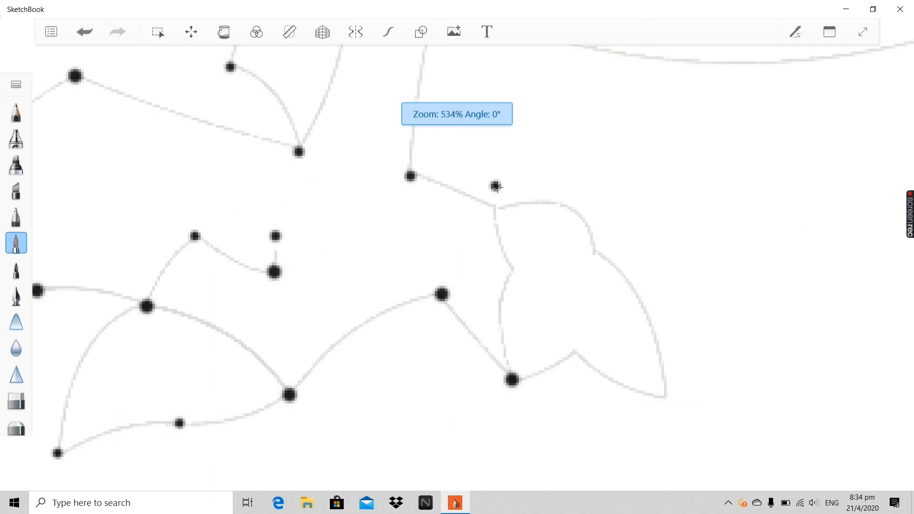
{"action": "scroll", "coordinate": [497, 186], "scroll_direction": "up", "scroll_amount": 2}
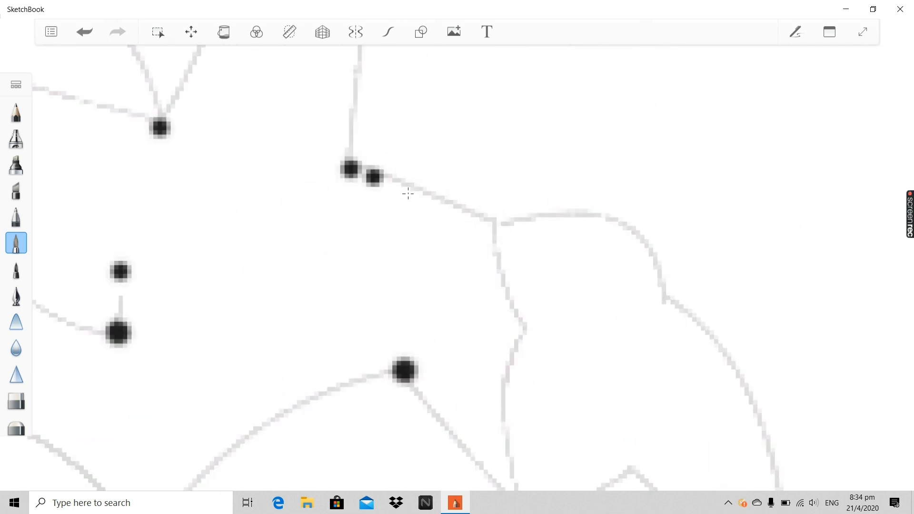
{"action": "scroll", "coordinate": [528, 366], "scroll_direction": "down", "scroll_amount": 2}
{"action": "scroll", "coordinate": [508, 369], "scroll_direction": "up", "scroll_amount": 2}
{"action": "scroll", "coordinate": [499, 352], "scroll_direction": "down", "scroll_amount": 2}
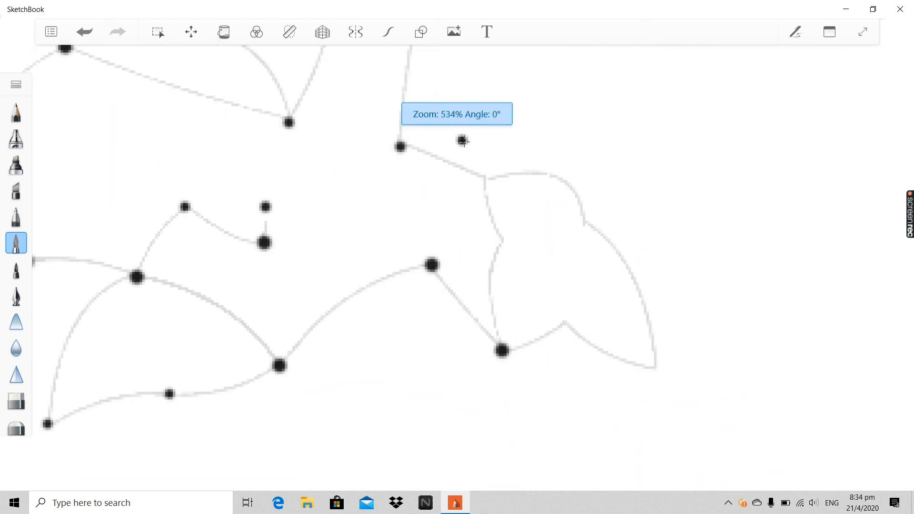
{"action": "scroll", "coordinate": [463, 141], "scroll_direction": "up", "scroll_amount": 2}
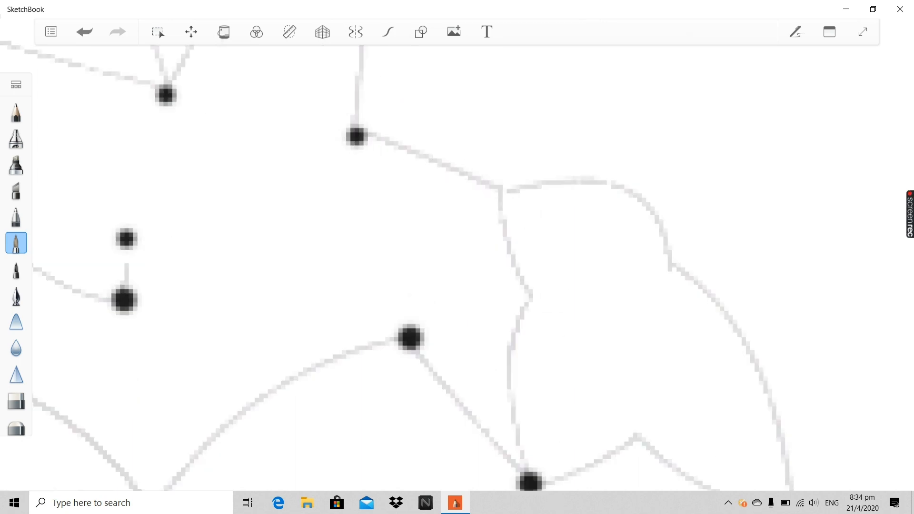
Try painting black dots at the rear claw's inner bend and upper junction, and undo both.
{"action": "scroll", "coordinate": [571, 439], "scroll_direction": "down", "scroll_amount": 2}
{"action": "scroll", "coordinate": [573, 447], "scroll_direction": "up", "scroll_amount": 2}
{"action": "scroll", "coordinate": [574, 447], "scroll_direction": "down", "scroll_amount": 2}
{"action": "scroll", "coordinate": [608, 465], "scroll_direction": "up", "scroll_amount": 2}
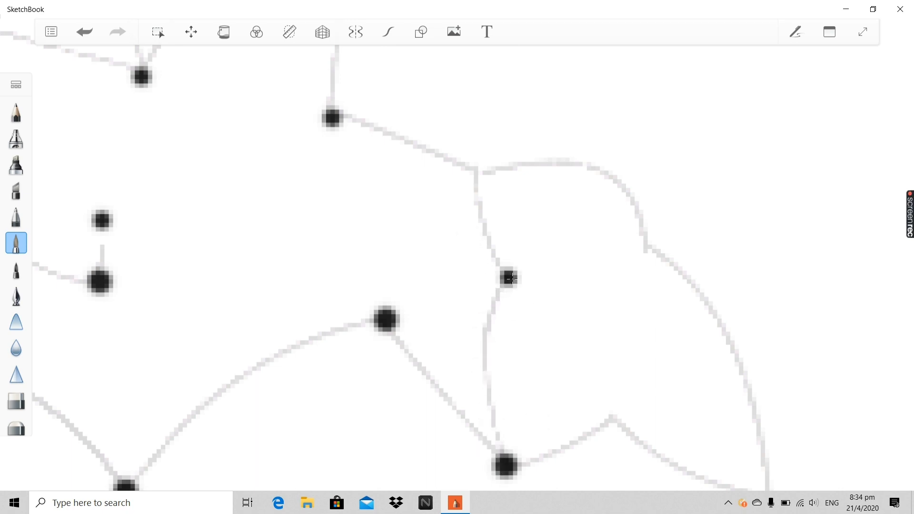
{"action": "left_click", "coordinate": [509, 278]}
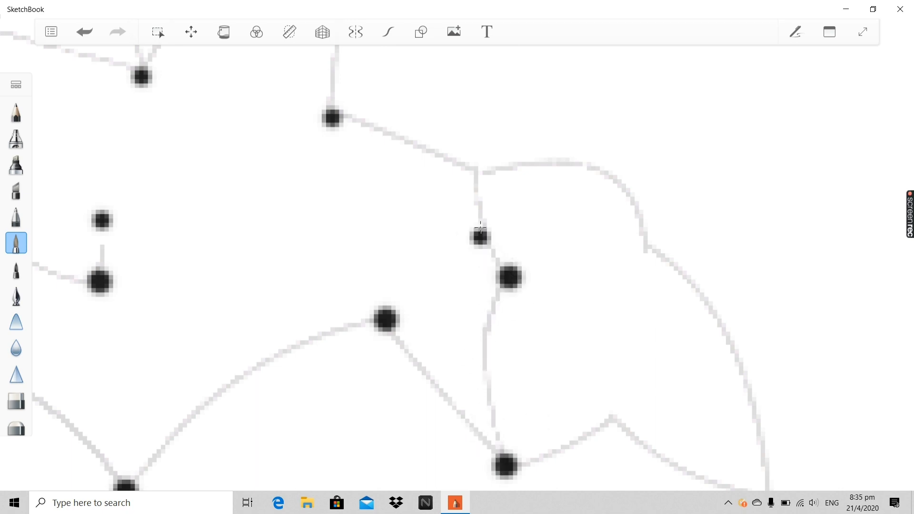
{"action": "left_click", "coordinate": [477, 161]}
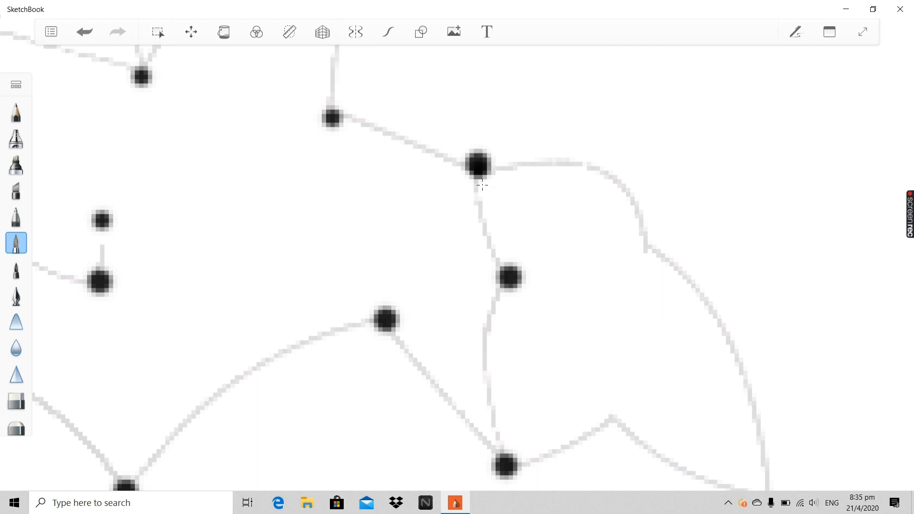
{"action": "left_click", "coordinate": [84, 33]}
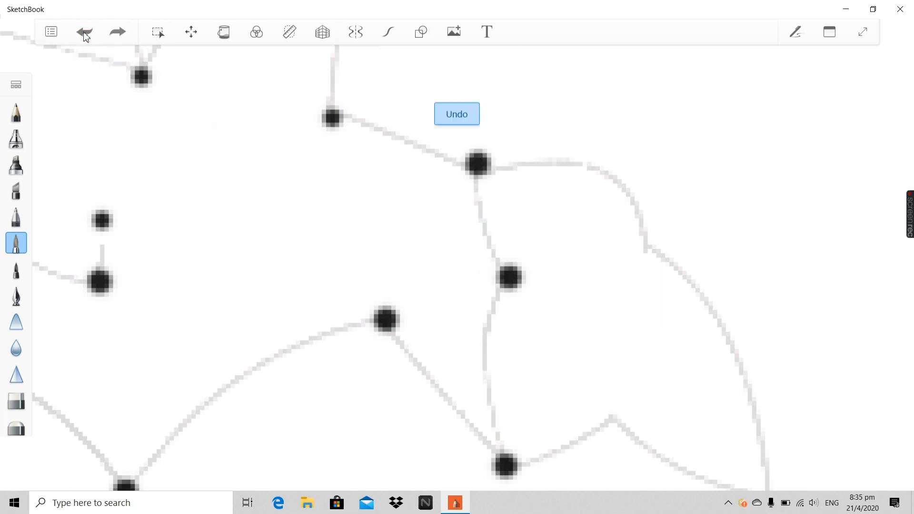
{"action": "left_click", "coordinate": [85, 33]}
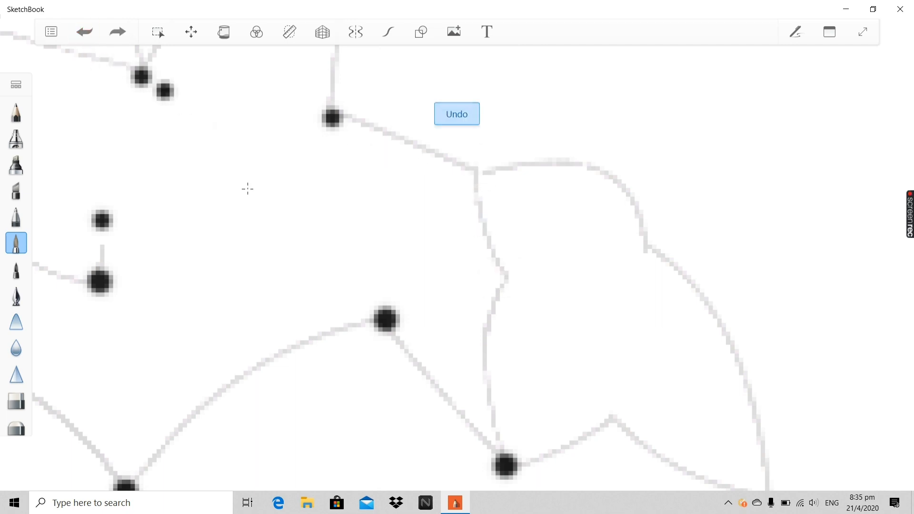
Paint black dots on the rear claw just below its inner bend and at its upper junction, lower peak, tip and outer corner.
{"action": "left_click", "coordinate": [500, 305]}
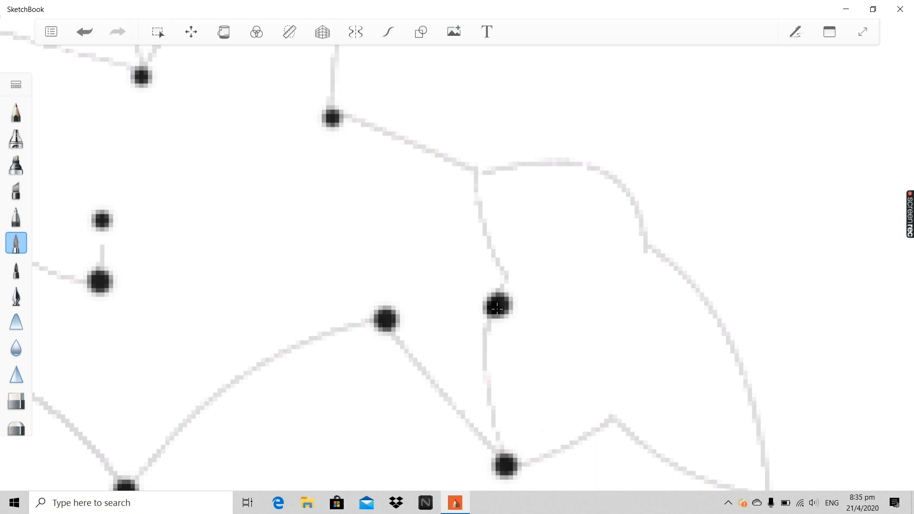
{"action": "left_click", "coordinate": [476, 168]}
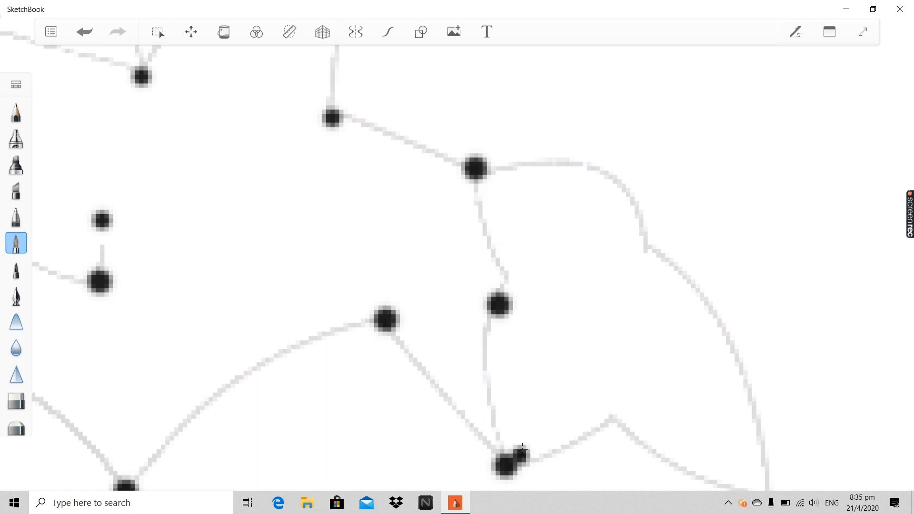
{"action": "scroll", "coordinate": [569, 427], "scroll_direction": "down", "scroll_amount": 1}
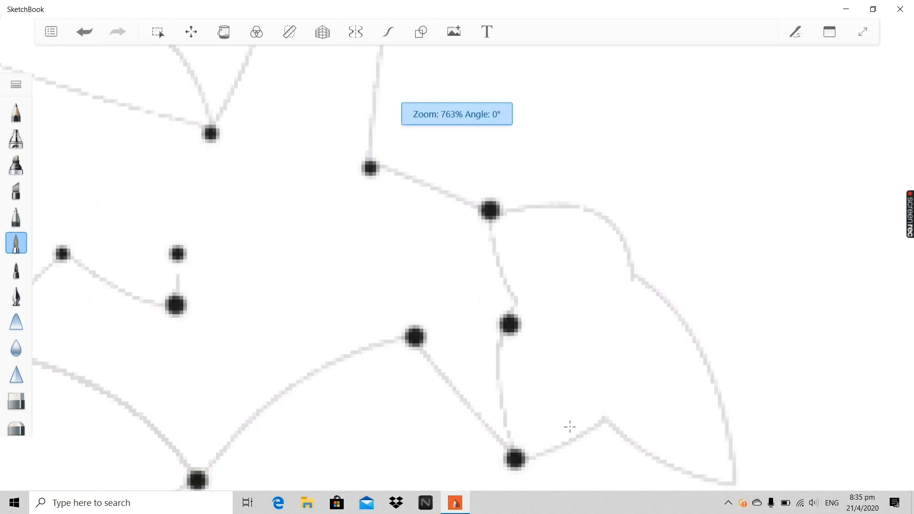
{"action": "scroll", "coordinate": [569, 427], "scroll_direction": "down", "scroll_amount": 2}
{"action": "scroll", "coordinate": [598, 422], "scroll_direction": "up", "scroll_amount": 4}
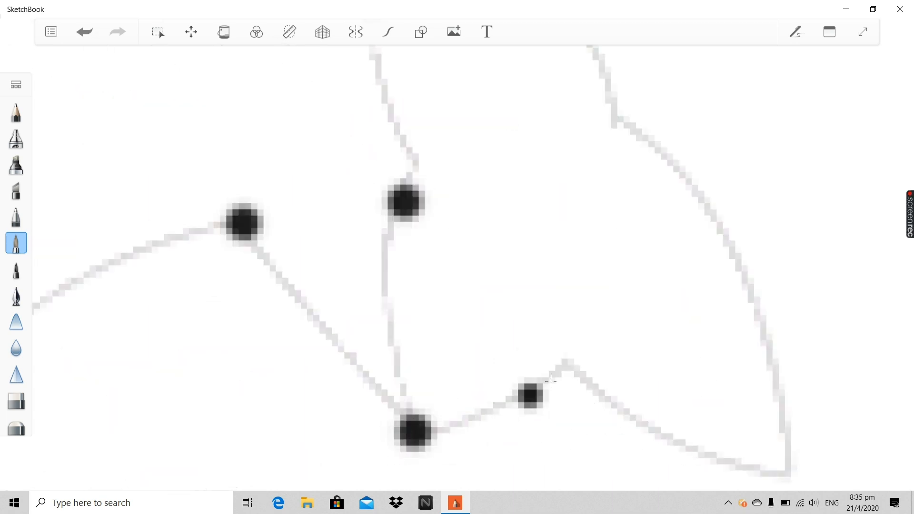
{"action": "left_click", "coordinate": [570, 360]}
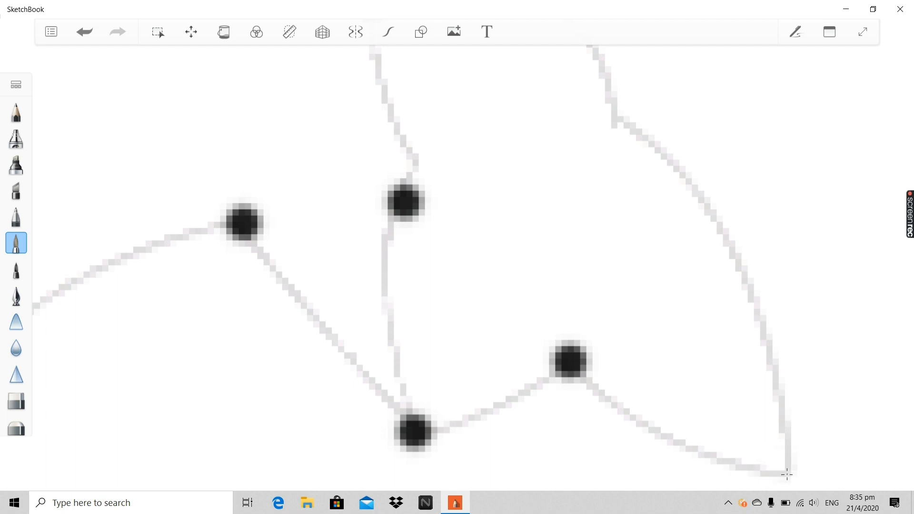
{"action": "scroll", "coordinate": [786, 474], "scroll_direction": "down", "scroll_amount": 2}
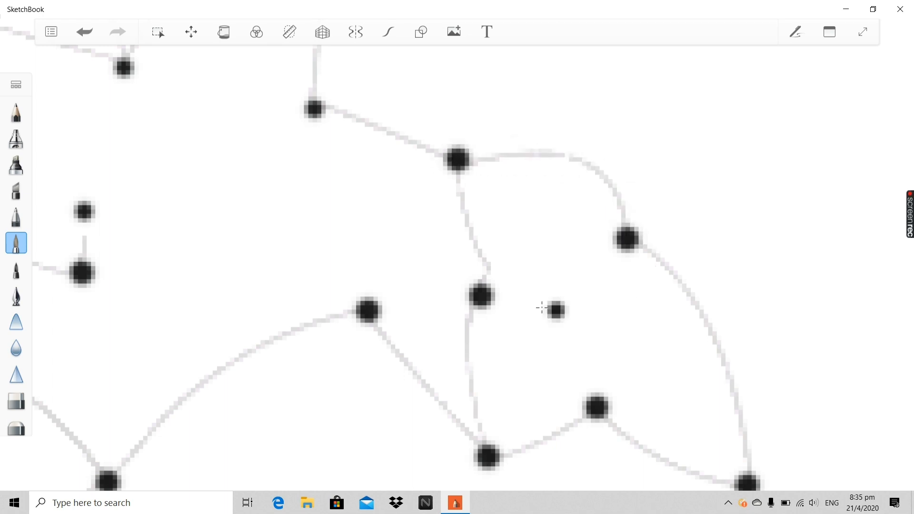
Look over the whole dotted bird outline and examine the points around its beak, eye patch and crest.
{"action": "scroll", "coordinate": [504, 291], "scroll_direction": "down", "scroll_amount": 3}
{"action": "scroll", "coordinate": [504, 291], "scroll_direction": "down", "scroll_amount": 6}
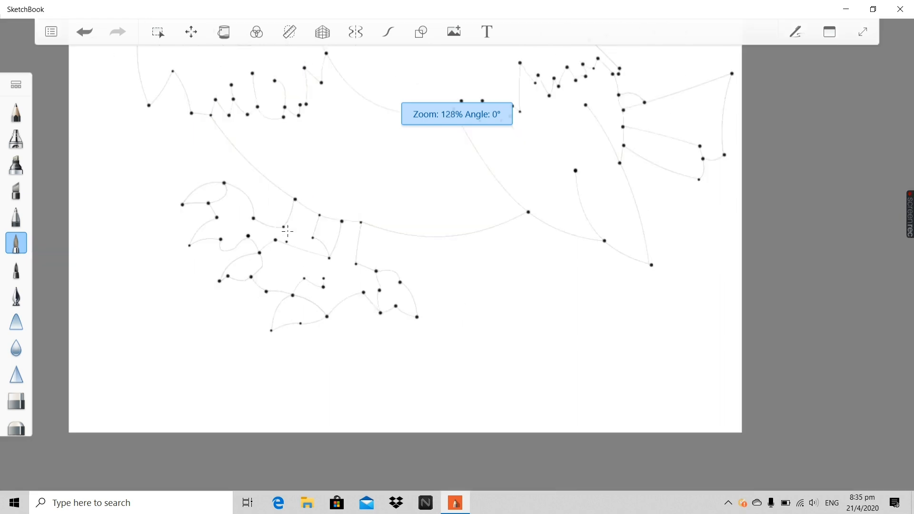
{"action": "scroll", "coordinate": [251, 160], "scroll_direction": "down", "scroll_amount": 3}
{"action": "scroll", "coordinate": [328, 217], "scroll_direction": "down", "scroll_amount": 3}
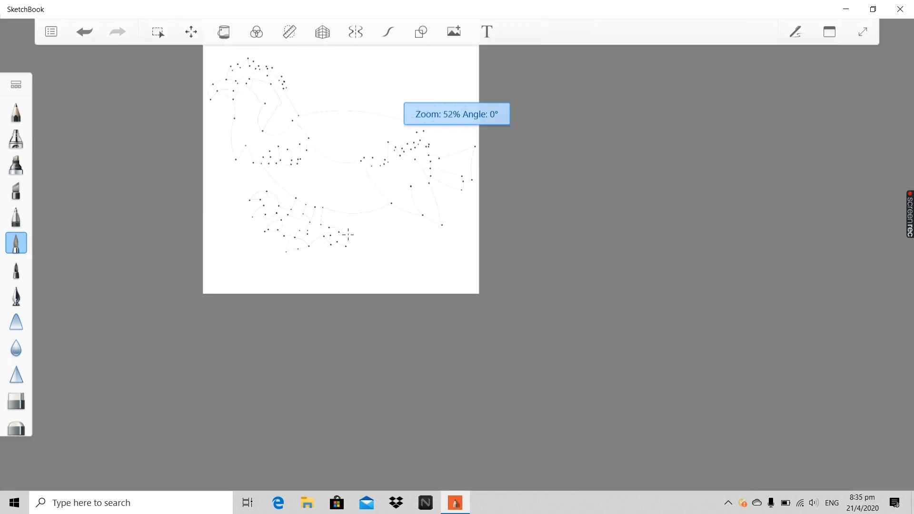
{"action": "scroll", "coordinate": [280, 153], "scroll_direction": "up", "scroll_amount": 3}
{"action": "scroll", "coordinate": [279, 154], "scroll_direction": "down", "scroll_amount": 3}
{"action": "scroll", "coordinate": [295, 82], "scroll_direction": "up", "scroll_amount": 3}
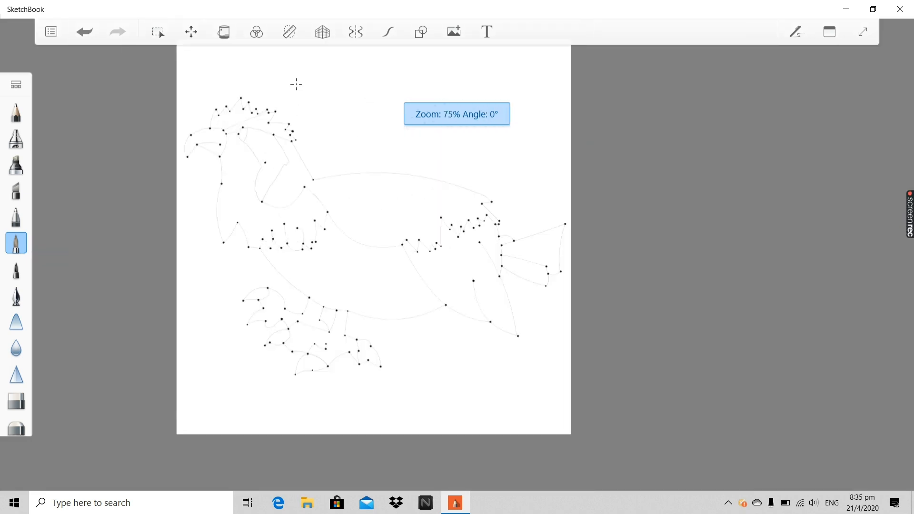
{"action": "scroll", "coordinate": [255, 163], "scroll_direction": "up", "scroll_amount": 3}
{"action": "scroll", "coordinate": [253, 169], "scroll_direction": "down", "scroll_amount": 2}
{"action": "scroll", "coordinate": [252, 169], "scroll_direction": "up", "scroll_amount": 4}
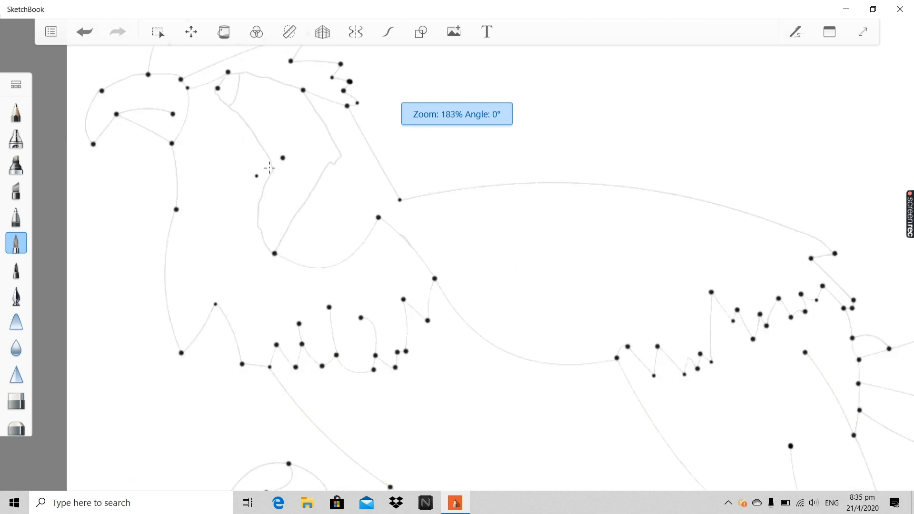
{"action": "scroll", "coordinate": [320, 96], "scroll_direction": "up", "scroll_amount": 3}
{"action": "scroll", "coordinate": [173, 65], "scroll_direction": "up", "scroll_amount": 6}
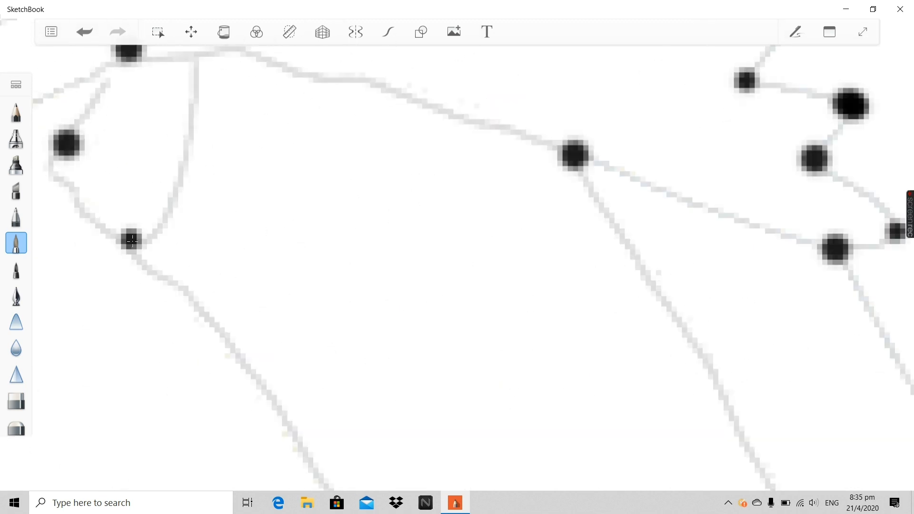
{"action": "scroll", "coordinate": [201, 119], "scroll_direction": "down", "scroll_amount": 4}
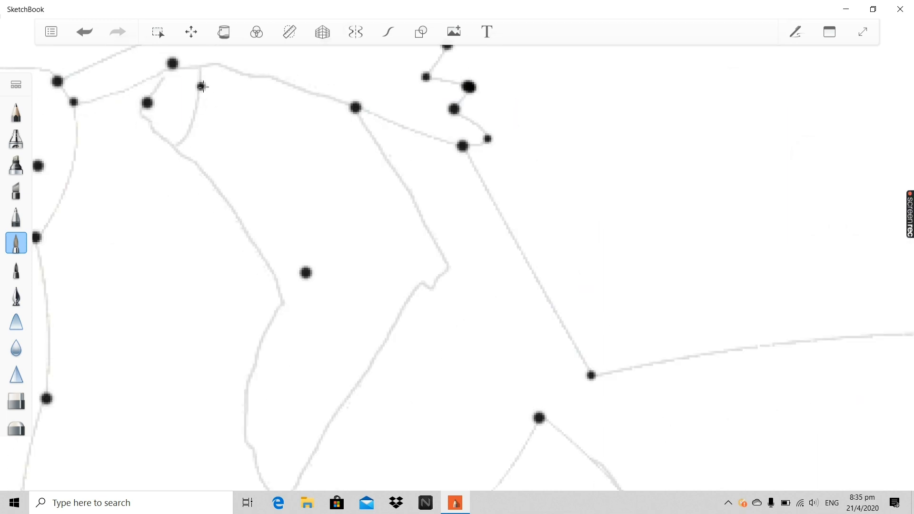
{"action": "scroll", "coordinate": [314, 340], "scroll_direction": "down", "scroll_amount": 5}
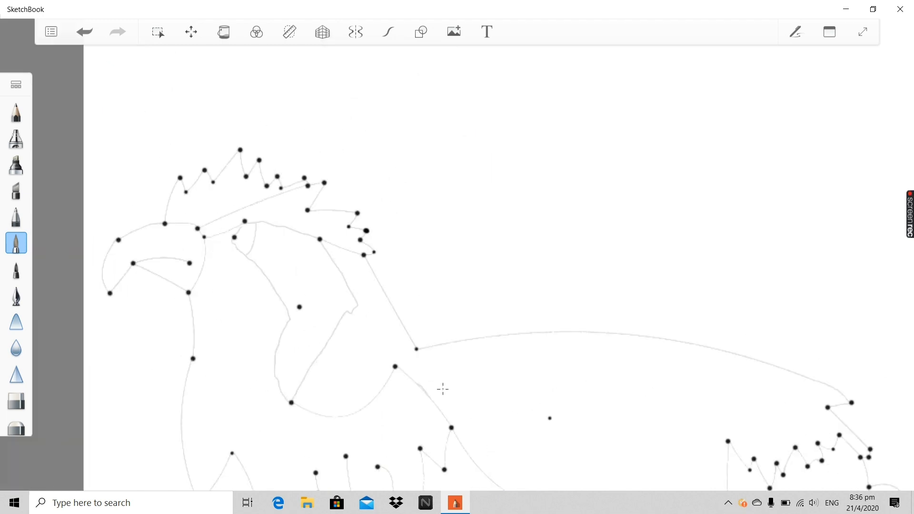
Check the dots along the bird's claws, crest, back and tail for missed junctions.
{"action": "scroll", "coordinate": [105, 340], "scroll_direction": "down", "scroll_amount": 4}
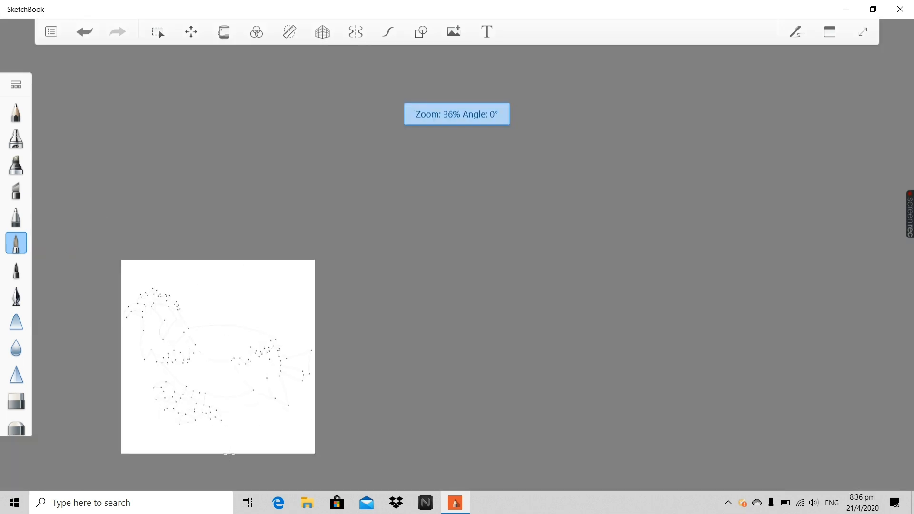
{"action": "scroll", "coordinate": [238, 445], "scroll_direction": "up", "scroll_amount": 5}
{"action": "scroll", "coordinate": [143, 362], "scroll_direction": "down", "scroll_amount": 3}
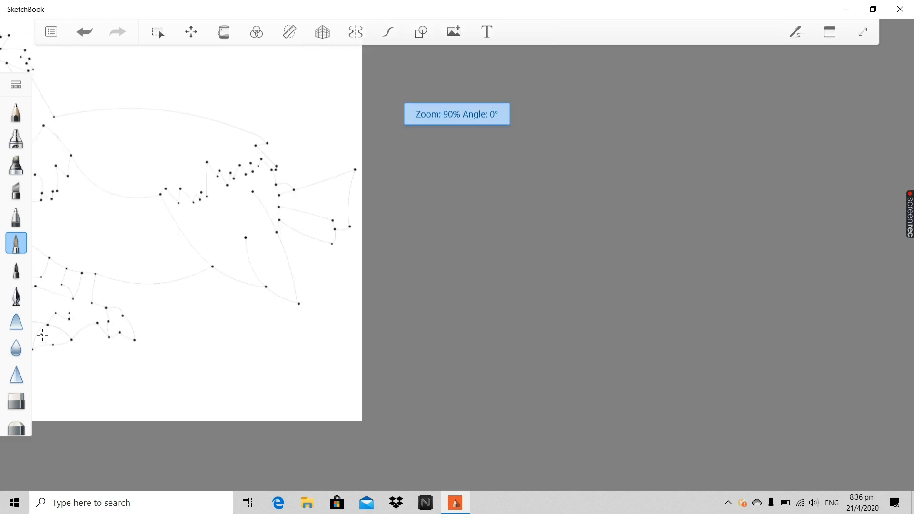
{"action": "scroll", "coordinate": [42, 334], "scroll_direction": "up", "scroll_amount": 3}
{"action": "scroll", "coordinate": [71, 343], "scroll_direction": "down", "scroll_amount": 4}
{"action": "scroll", "coordinate": [99, 336], "scroll_direction": "up", "scroll_amount": 6}
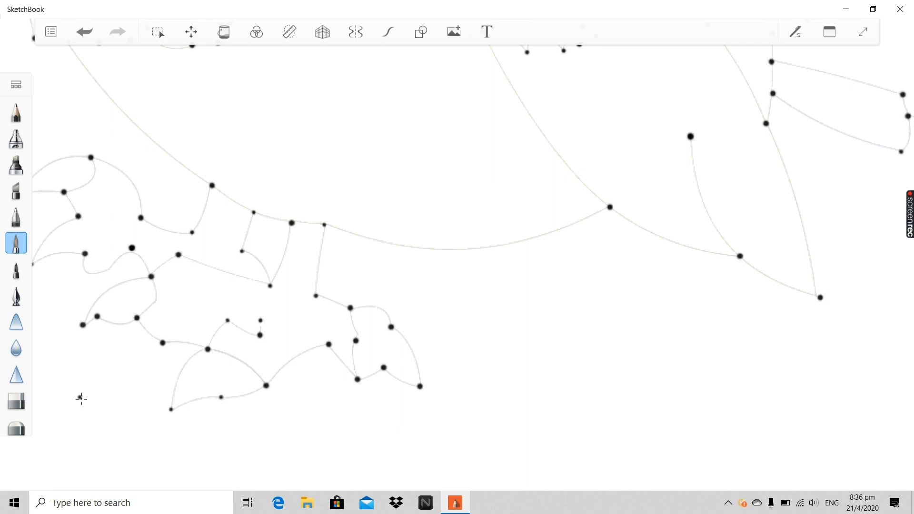
{"action": "scroll", "coordinate": [81, 399], "scroll_direction": "down", "scroll_amount": 6}
{"action": "scroll", "coordinate": [173, 321], "scroll_direction": "down", "scroll_amount": 3}
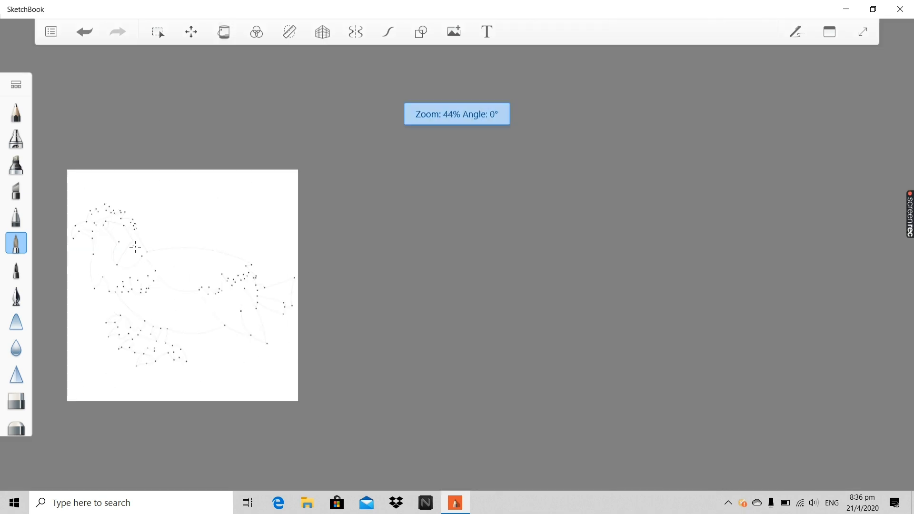
{"action": "scroll", "coordinate": [88, 207], "scroll_direction": "up", "scroll_amount": 8}
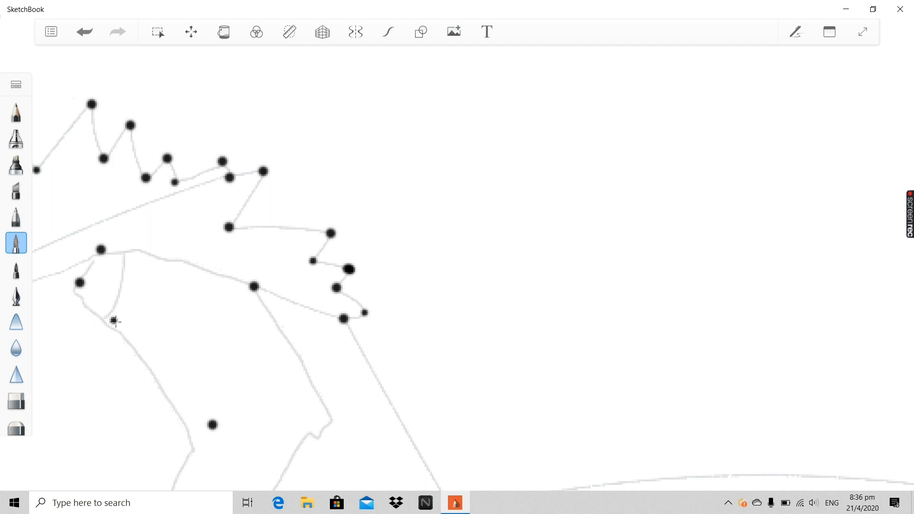
{"action": "scroll", "coordinate": [100, 347], "scroll_direction": "down", "scroll_amount": 3}
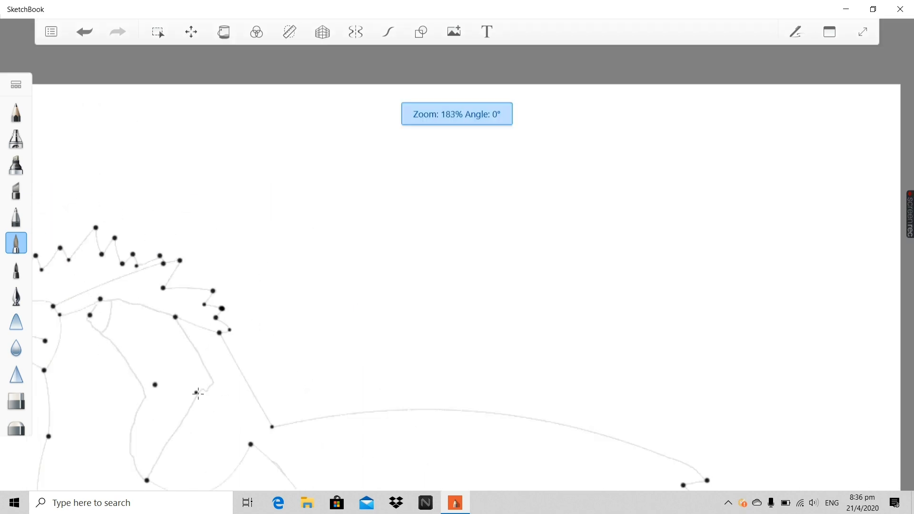
{"action": "scroll", "coordinate": [198, 393], "scroll_direction": "down", "scroll_amount": 3}
{"action": "scroll", "coordinate": [152, 377], "scroll_direction": "up", "scroll_amount": 2}
{"action": "scroll", "coordinate": [152, 377], "scroll_direction": "down", "scroll_amount": 4}
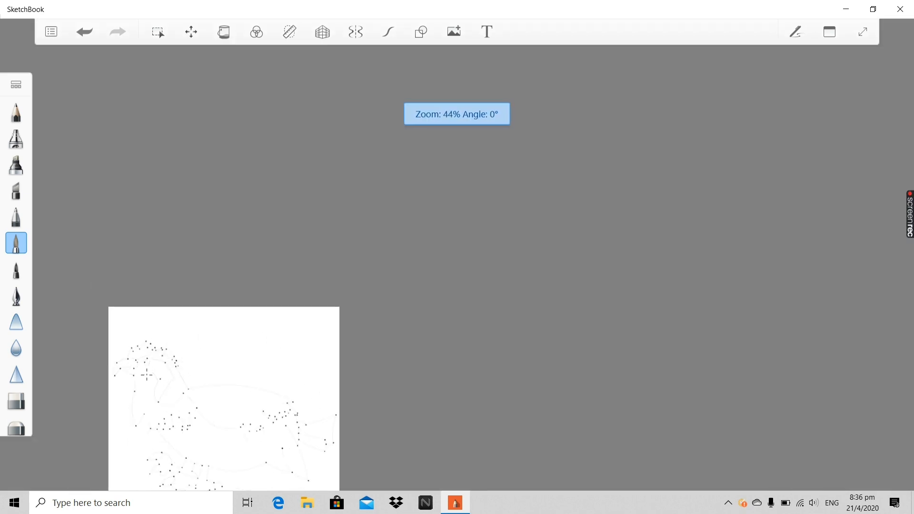
{"action": "scroll", "coordinate": [147, 376], "scroll_direction": "down", "scroll_amount": 1}
{"action": "scroll", "coordinate": [189, 447], "scroll_direction": "up", "scroll_amount": 4}
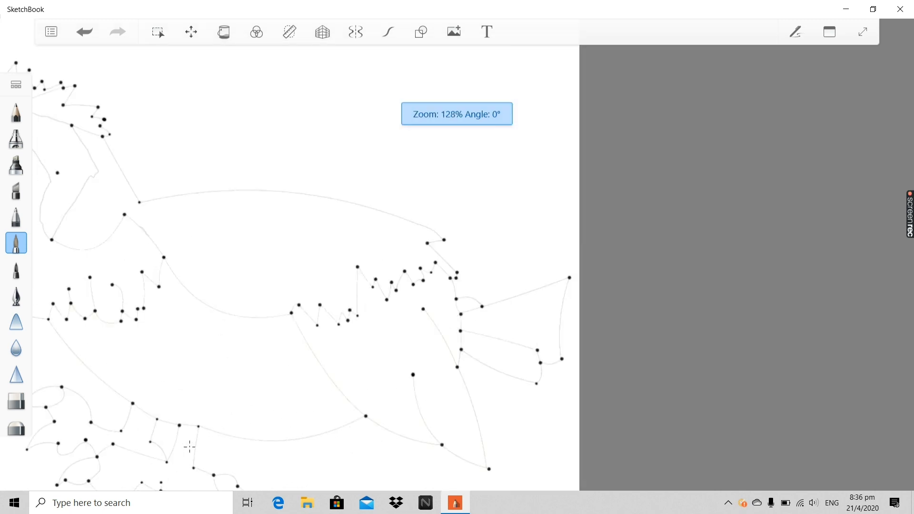
{"action": "scroll", "coordinate": [177, 436], "scroll_direction": "down", "scroll_amount": 2}
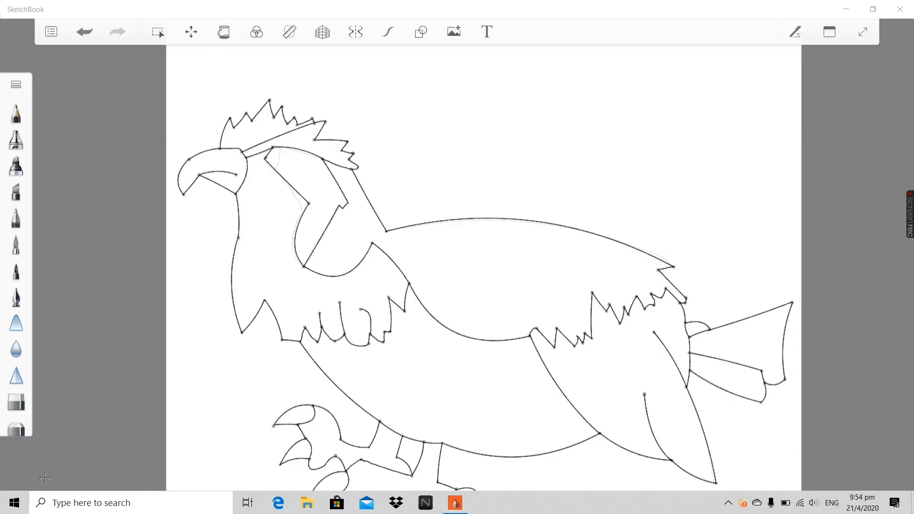
Examine the traced black outline of the bird, up close around the legs and claws.
{"action": "scroll", "coordinate": [280, 358], "scroll_direction": "down", "scroll_amount": 5}
{"action": "scroll", "coordinate": [279, 362], "scroll_direction": "up", "scroll_amount": 8}
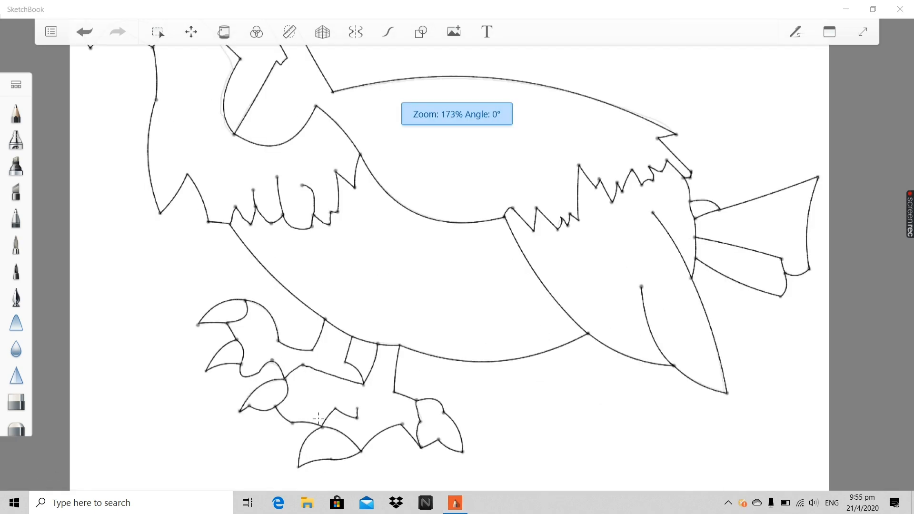
{"action": "scroll", "coordinate": [277, 330], "scroll_direction": "up", "scroll_amount": 4}
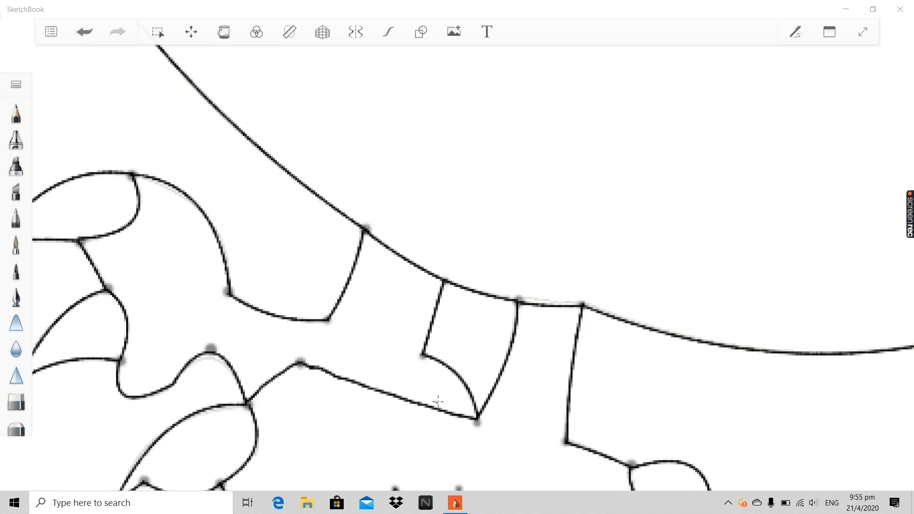
{"action": "scroll", "coordinate": [414, 376], "scroll_direction": "down", "scroll_amount": 8}
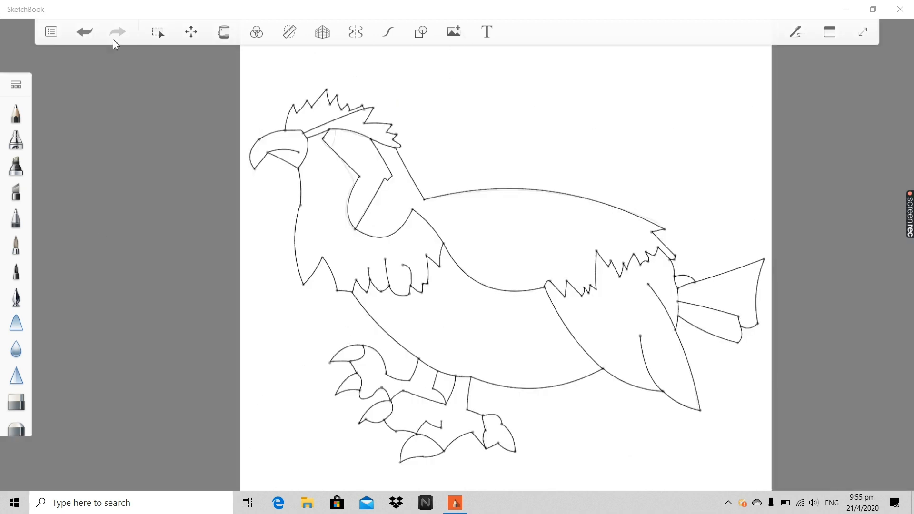
Open the full brush library and choose the My favourite brush from the Artist set.
{"action": "left_click", "coordinate": [15, 245]}
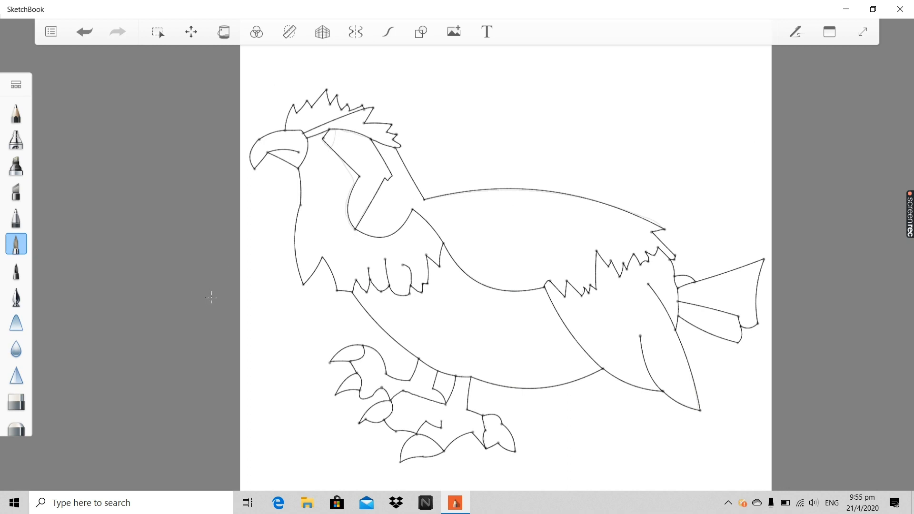
{"action": "left_click", "coordinate": [15, 86]}
{"action": "scroll", "coordinate": [187, 170], "scroll_direction": "down", "scroll_amount": 2}
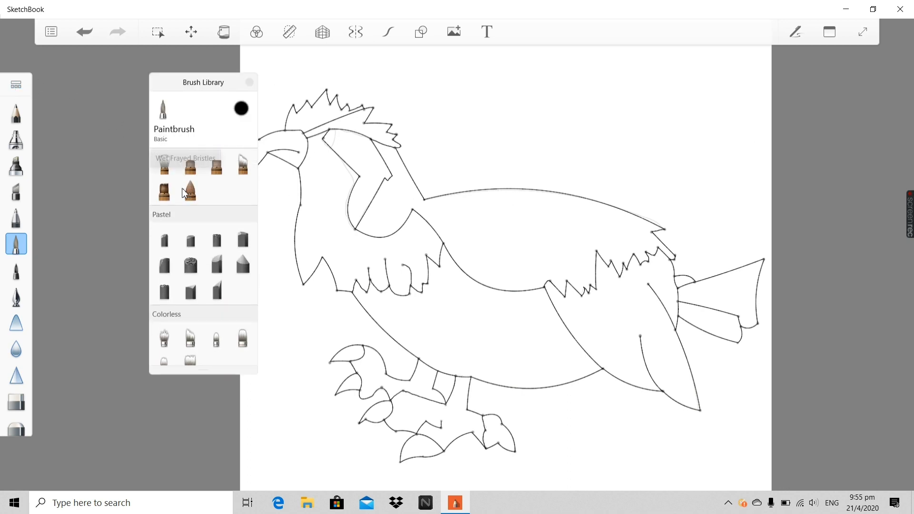
{"action": "scroll", "coordinate": [182, 188], "scroll_direction": "up", "scroll_amount": 3}
{"action": "left_click", "coordinate": [165, 225]}
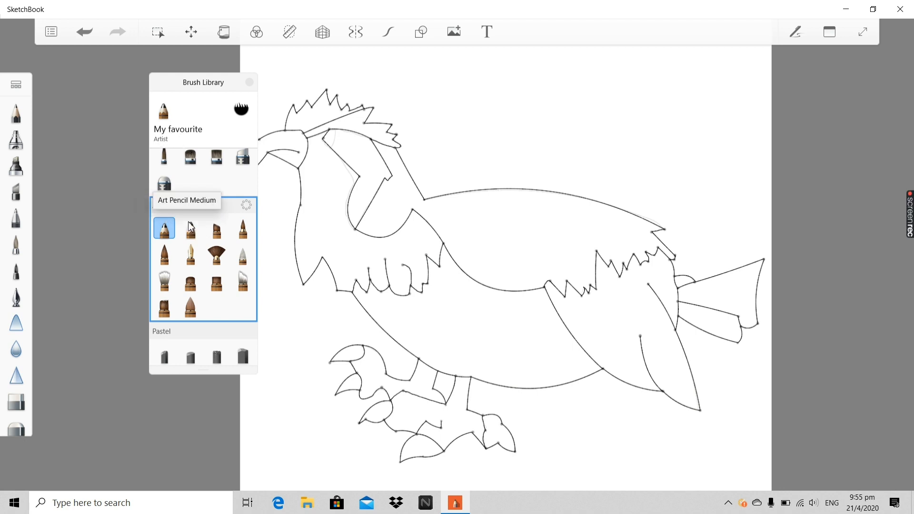
Browse the brush library and choose the Design Pencil from the Designer set.
{"action": "scroll", "coordinate": [180, 238], "scroll_direction": "down", "scroll_amount": 1}
{"action": "scroll", "coordinate": [172, 288], "scroll_direction": "up", "scroll_amount": 3}
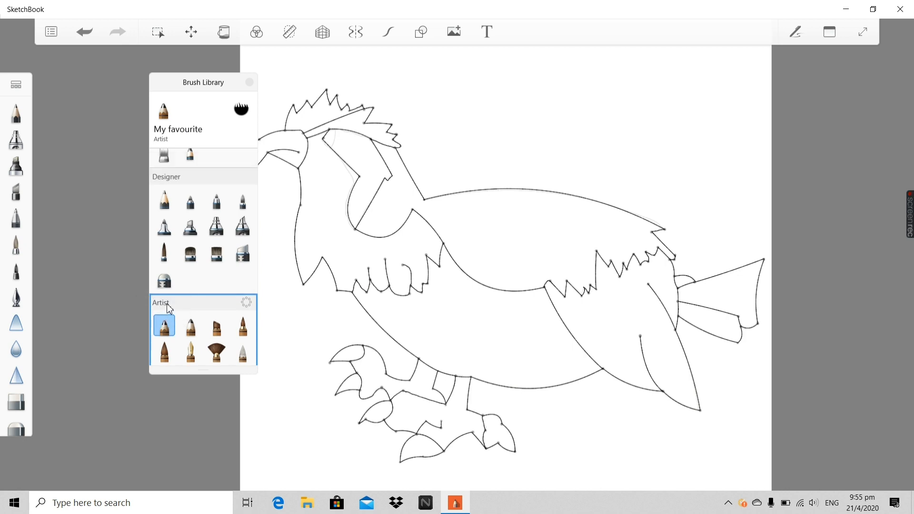
{"action": "scroll", "coordinate": [172, 323], "scroll_direction": "up", "scroll_amount": 3}
{"action": "scroll", "coordinate": [166, 328], "scroll_direction": "down", "scroll_amount": 1}
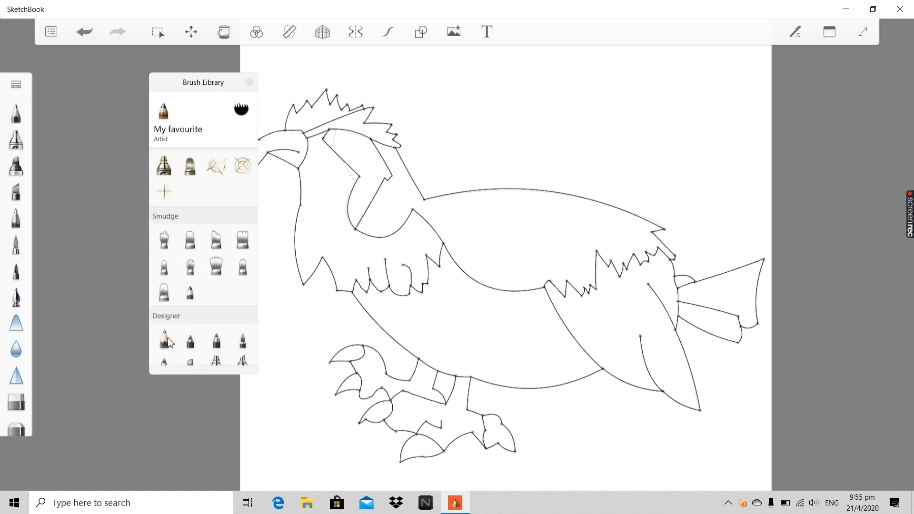
{"action": "left_click", "coordinate": [164, 329]}
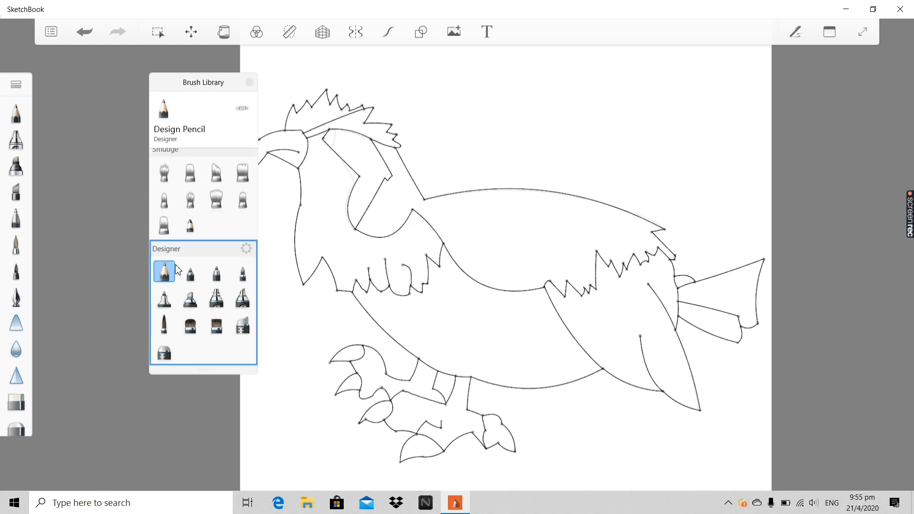
Choose the Hard Pencil from the Traditional brush set.
{"action": "scroll", "coordinate": [177, 269], "scroll_direction": "up", "scroll_amount": 5}
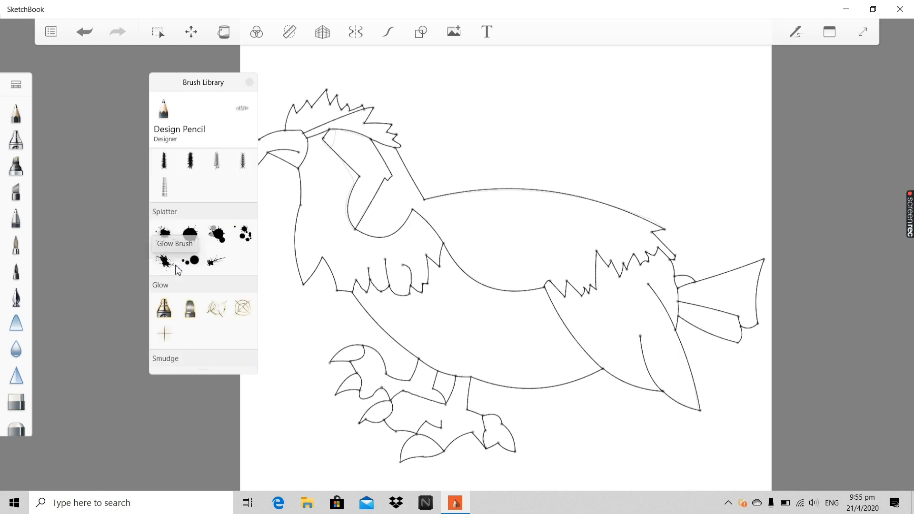
{"action": "scroll", "coordinate": [178, 269], "scroll_direction": "up", "scroll_amount": 5}
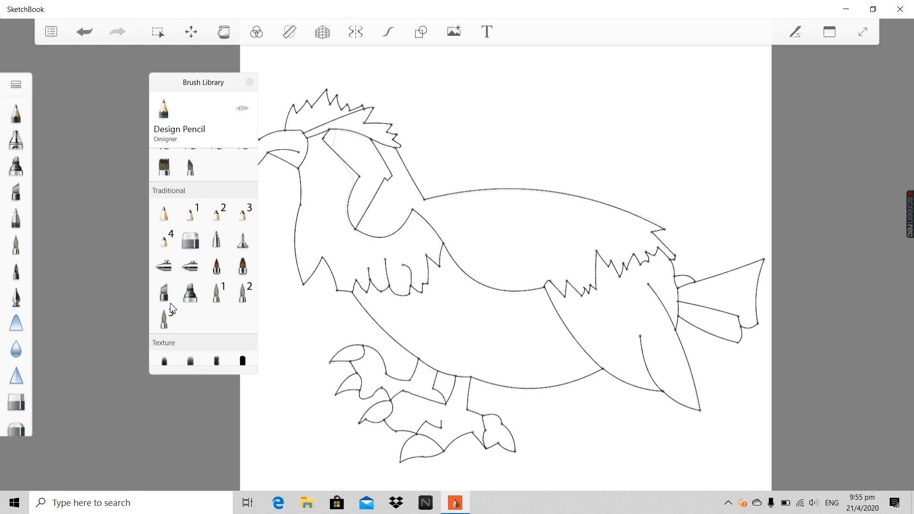
{"action": "scroll", "coordinate": [170, 304], "scroll_direction": "up", "scroll_amount": 4}
{"action": "left_click", "coordinate": [165, 340]}
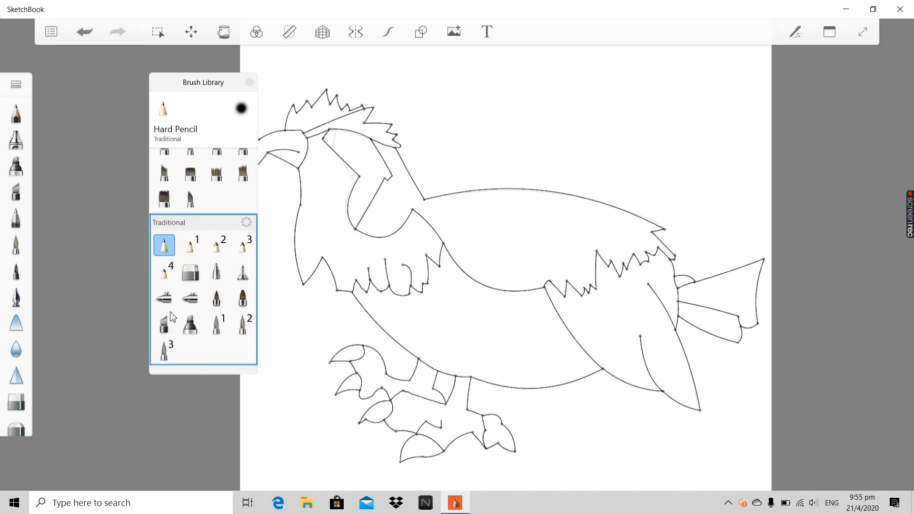
Go back to the My favourite brush in the Artist set and close the brush library.
{"action": "scroll", "coordinate": [173, 314], "scroll_direction": "up", "scroll_amount": 3}
{"action": "scroll", "coordinate": [172, 309], "scroll_direction": "down", "scroll_amount": 2}
{"action": "scroll", "coordinate": [172, 305], "scroll_direction": "up", "scroll_amount": 4}
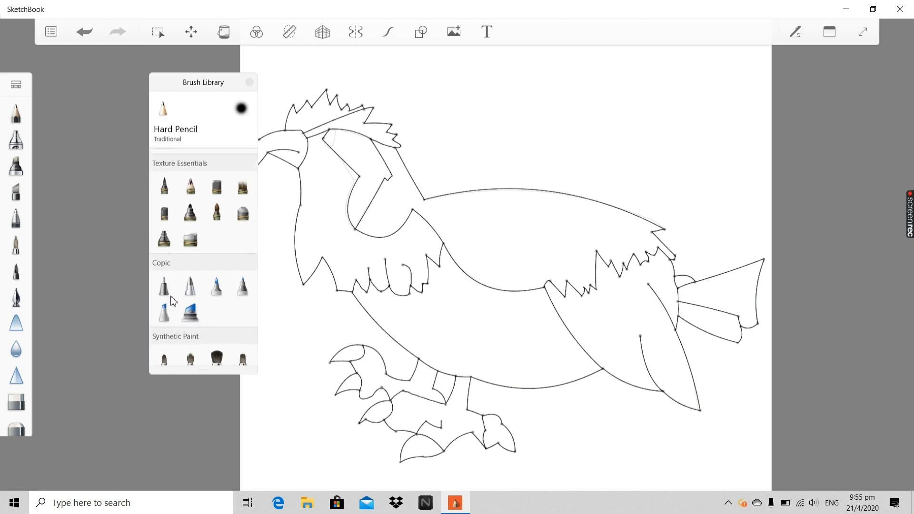
{"action": "scroll", "coordinate": [173, 300], "scroll_direction": "up", "scroll_amount": 5}
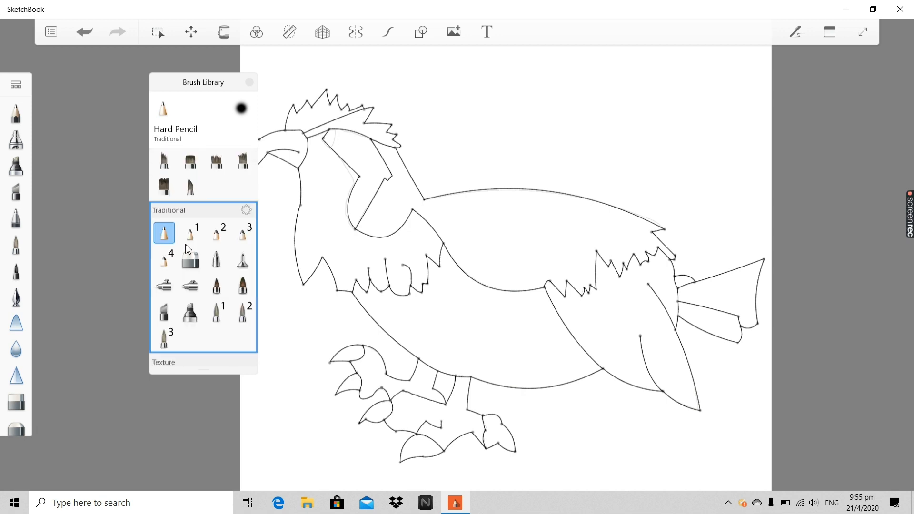
{"action": "scroll", "coordinate": [187, 249], "scroll_direction": "down", "scroll_amount": 10}
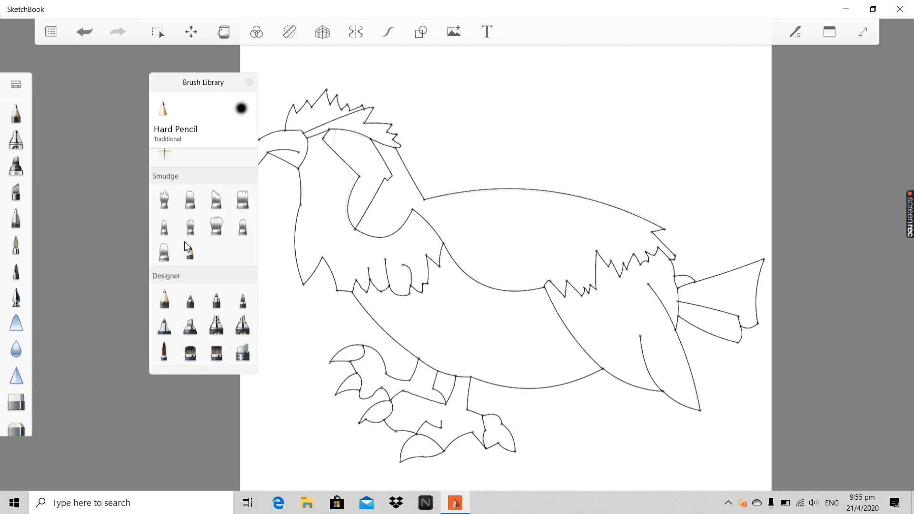
{"action": "scroll", "coordinate": [186, 245], "scroll_direction": "down", "scroll_amount": 4}
{"action": "left_click", "coordinate": [169, 228]}
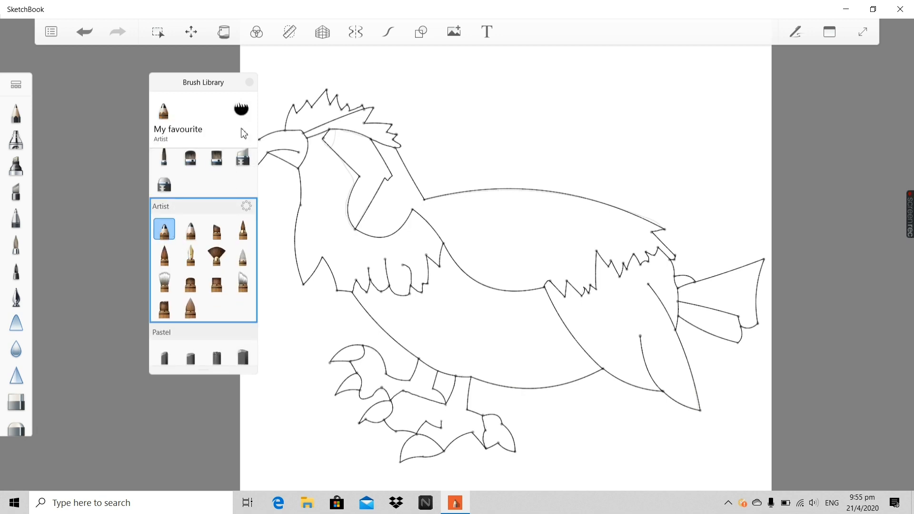
{"action": "left_click", "coordinate": [246, 85]}
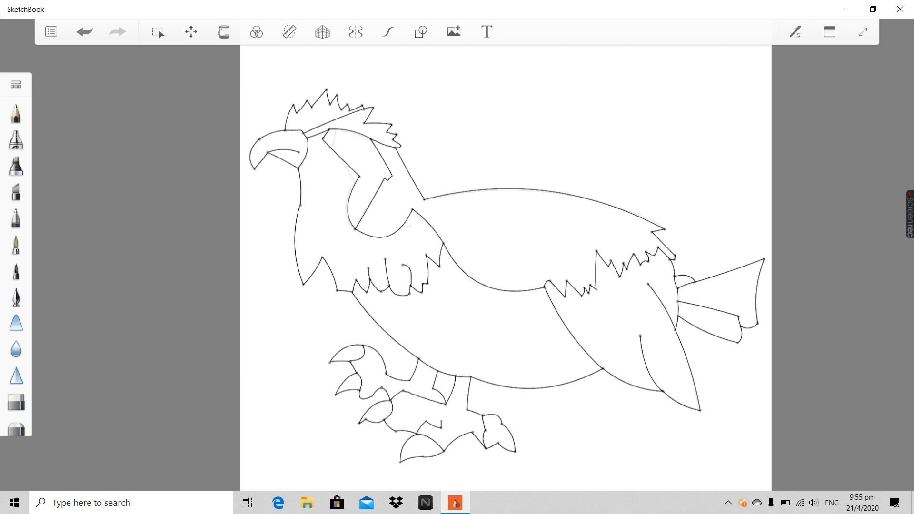
Examine the traced outline of the bird's body, wing and head for missing lines.
{"action": "scroll", "coordinate": [405, 227], "scroll_direction": "up", "scroll_amount": 5}
{"action": "scroll", "coordinate": [613, 378], "scroll_direction": "down", "scroll_amount": 6}
{"action": "scroll", "coordinate": [626, 394], "scroll_direction": "up", "scroll_amount": 5}
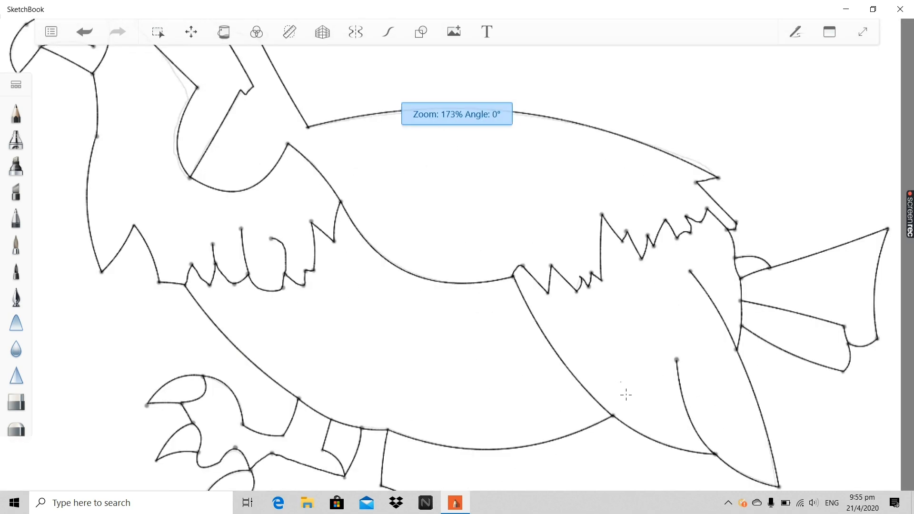
{"action": "scroll", "coordinate": [692, 433], "scroll_direction": "down", "scroll_amount": 6}
{"action": "scroll", "coordinate": [703, 433], "scroll_direction": "up", "scroll_amount": 6}
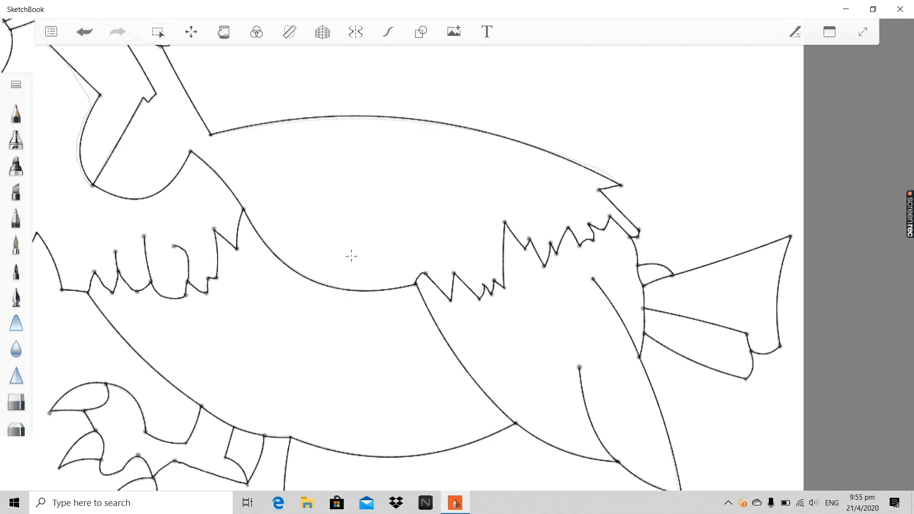
{"action": "scroll", "coordinate": [144, 238], "scroll_direction": "down", "scroll_amount": 3}
{"action": "scroll", "coordinate": [73, 106], "scroll_direction": "up", "scroll_amount": 8}
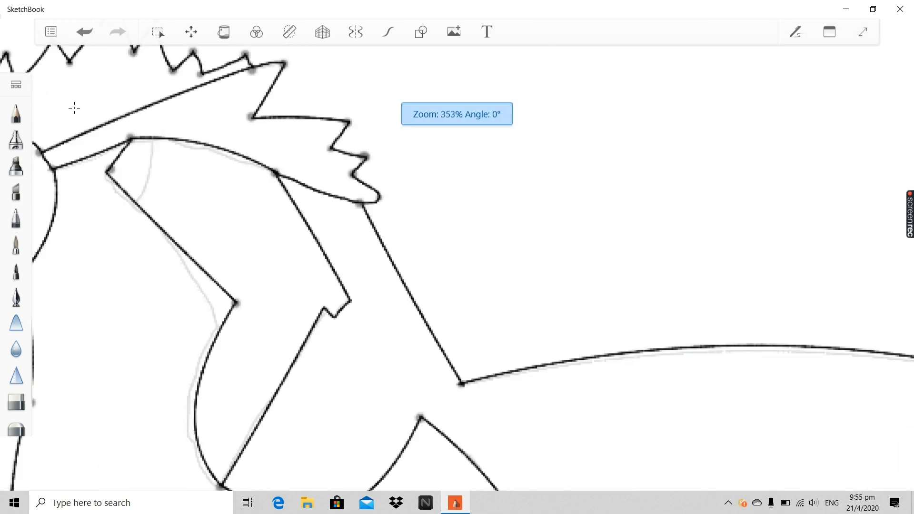
{"action": "scroll", "coordinate": [113, 212], "scroll_direction": "down", "scroll_amount": 6}
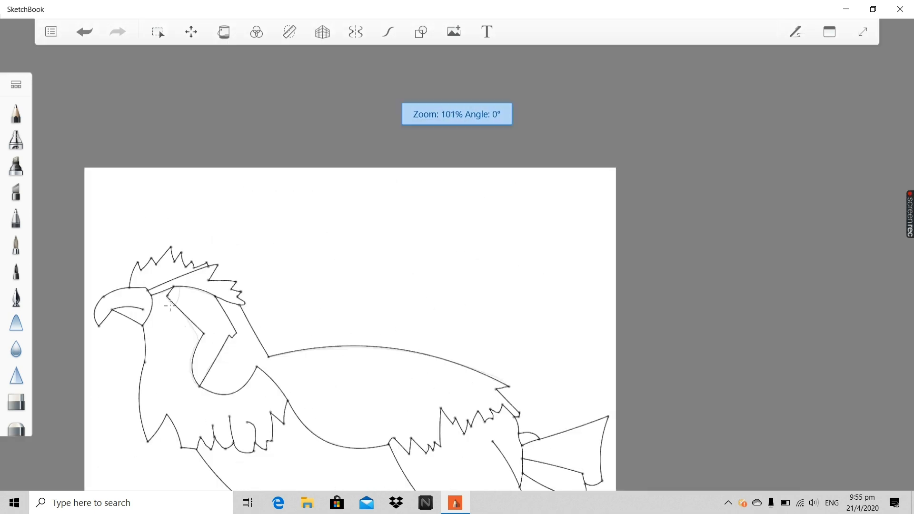
Bring up the curved ruler and fit it beside the faint arc at the front of the eye patch.
{"action": "scroll", "coordinate": [125, 285], "scroll_direction": "up", "scroll_amount": 4}
{"action": "scroll", "coordinate": [128, 307], "scroll_direction": "up", "scroll_amount": 2}
{"action": "scroll", "coordinate": [133, 309], "scroll_direction": "down", "scroll_amount": 3}
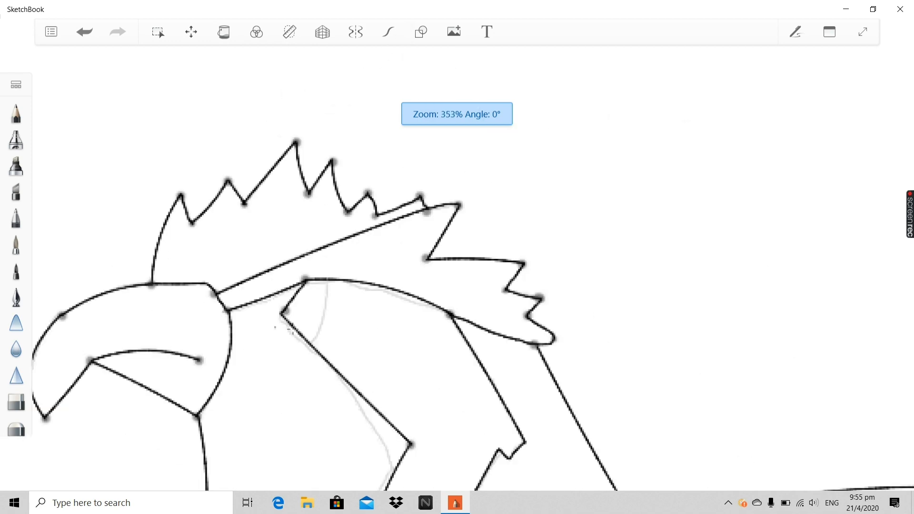
{"action": "scroll", "coordinate": [323, 306], "scroll_direction": "up", "scroll_amount": 4}
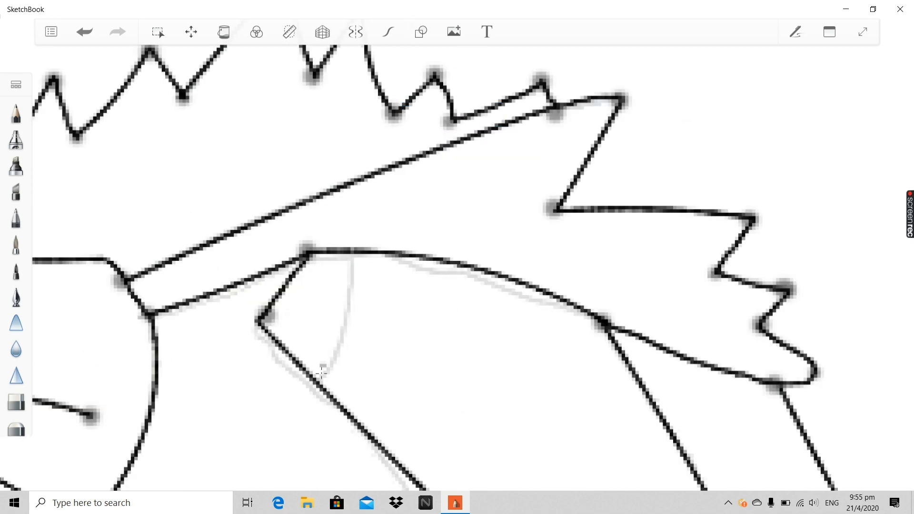
{"action": "left_click", "coordinate": [289, 33]}
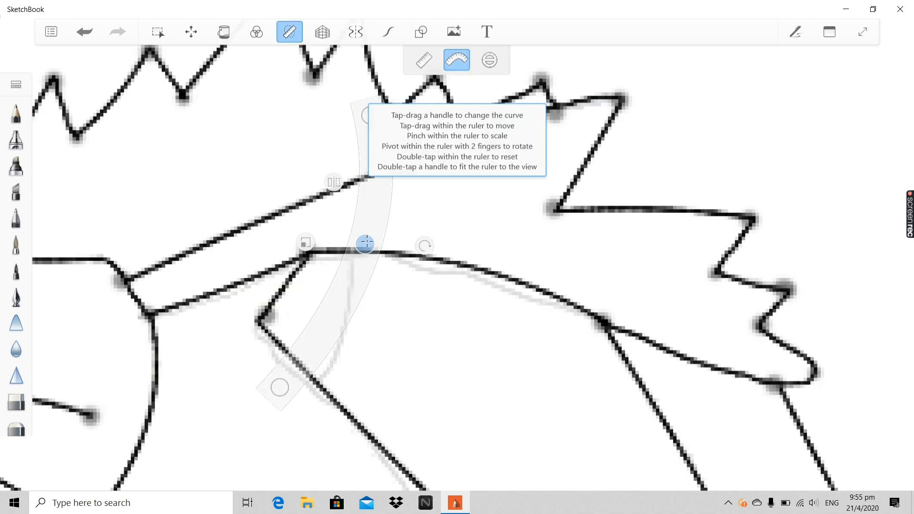
{"action": "left_click_drag", "start_coordinate": [366, 243], "coordinate": [385, 260]}
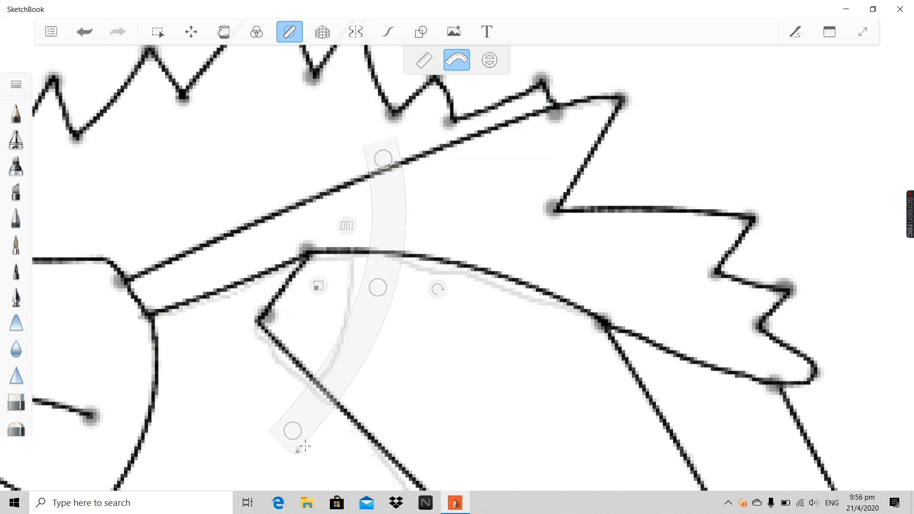
{"action": "left_click_drag", "start_coordinate": [301, 437], "coordinate": [291, 423]}
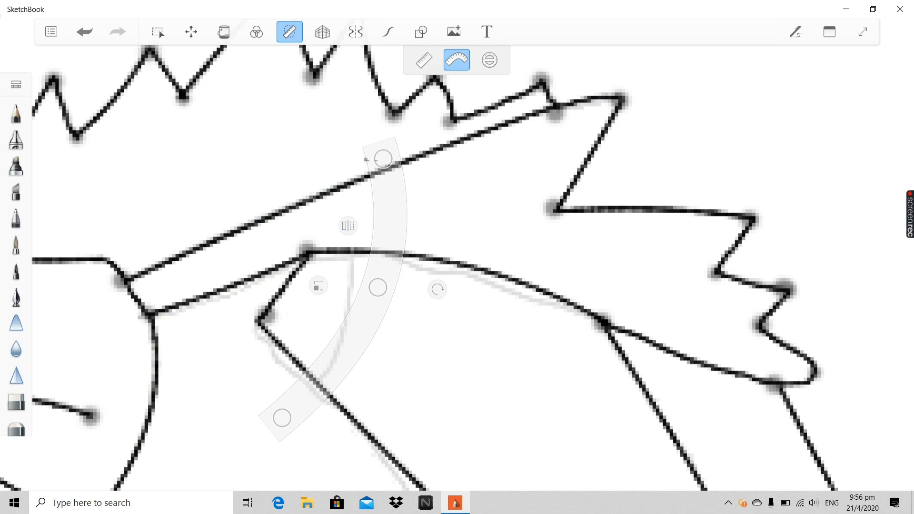
{"action": "left_click_drag", "start_coordinate": [381, 160], "coordinate": [380, 205]}
{"action": "left_click_drag", "start_coordinate": [377, 287], "coordinate": [366, 305]}
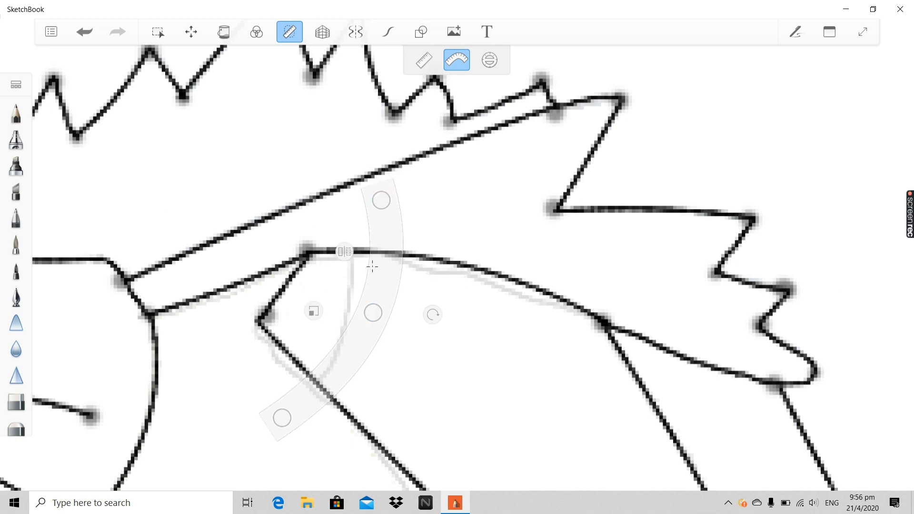
Trace a black arc along the curved ruler across the front of the eye patch and put the ruler away.
{"action": "mouse_move", "coordinate": [372, 266]}
{"action": "left_mouse_down"}
{"action": "mouse_move", "coordinate": [345, 252]}
{"action": "mouse_move", "coordinate": [374, 278]}
{"action": "left_mouse_up"}
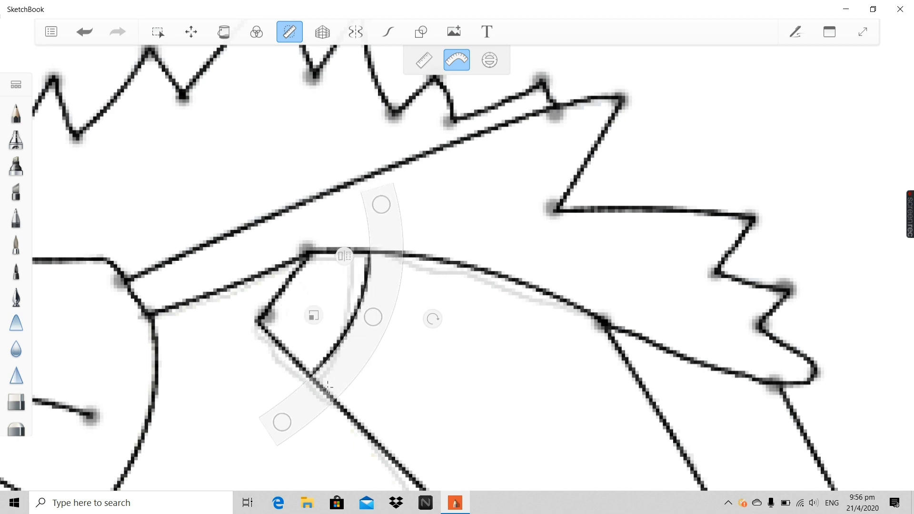
{"action": "left_click_drag", "start_coordinate": [323, 390], "coordinate": [378, 257]}
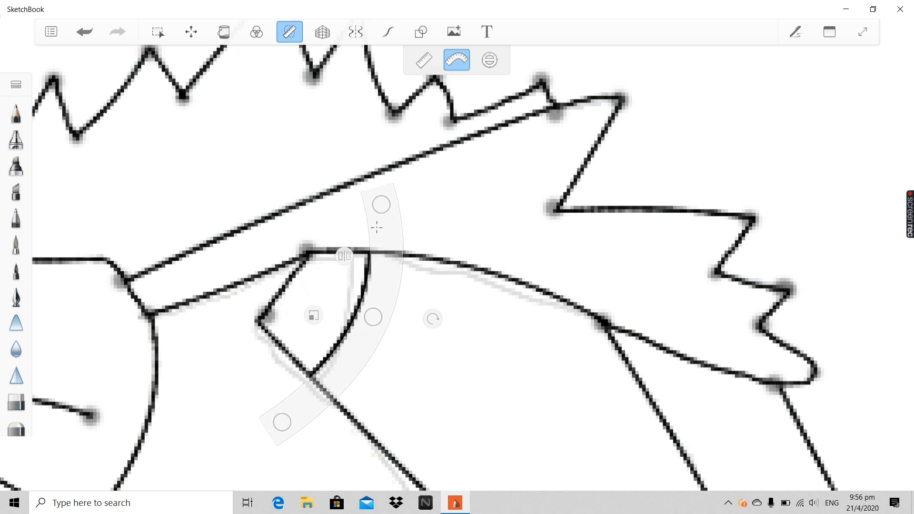
{"action": "left_click", "coordinate": [294, 33]}
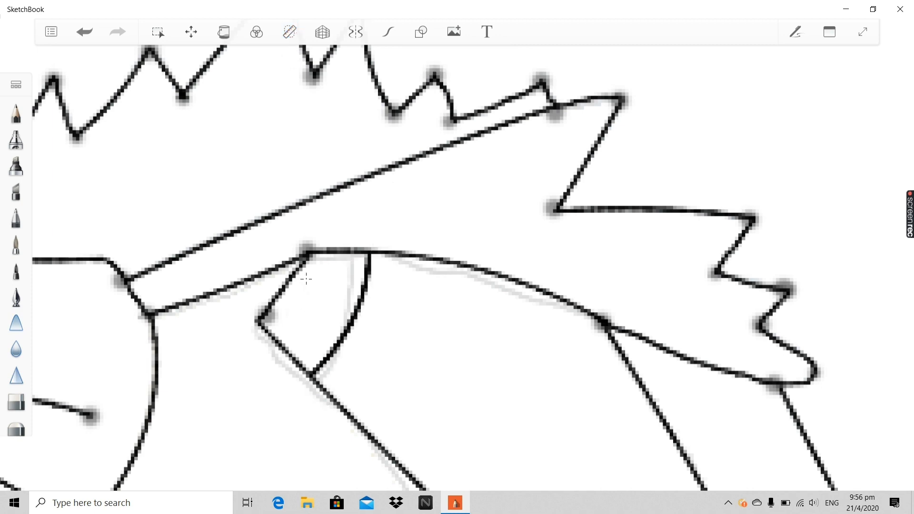
Bring up the ellipse ruler and place it, reduced and tilted, inside the enclosed eye area.
{"action": "scroll", "coordinate": [306, 279], "scroll_direction": "up", "scroll_amount": 8}
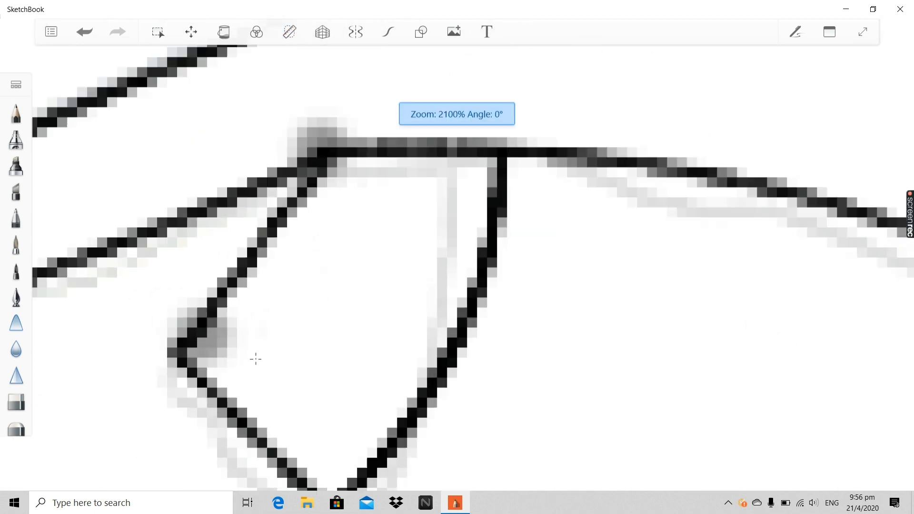
{"action": "scroll", "coordinate": [256, 359], "scroll_direction": "up", "scroll_amount": 2}
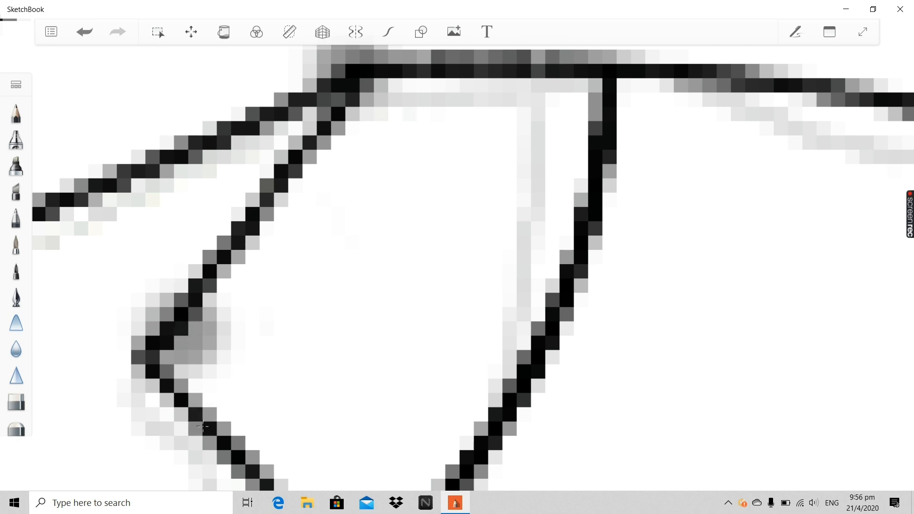
{"action": "scroll", "coordinate": [190, 424], "scroll_direction": "down", "scroll_amount": 4}
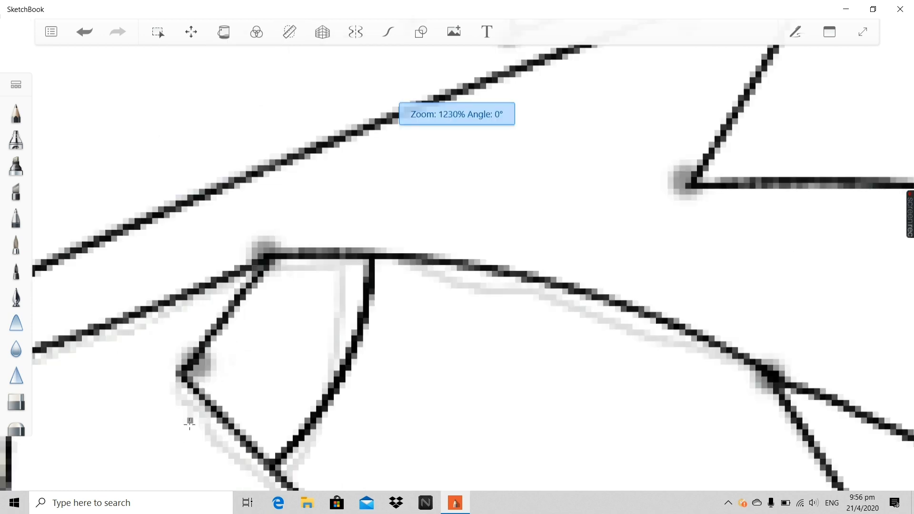
{"action": "scroll", "coordinate": [190, 423], "scroll_direction": "up", "scroll_amount": 3}
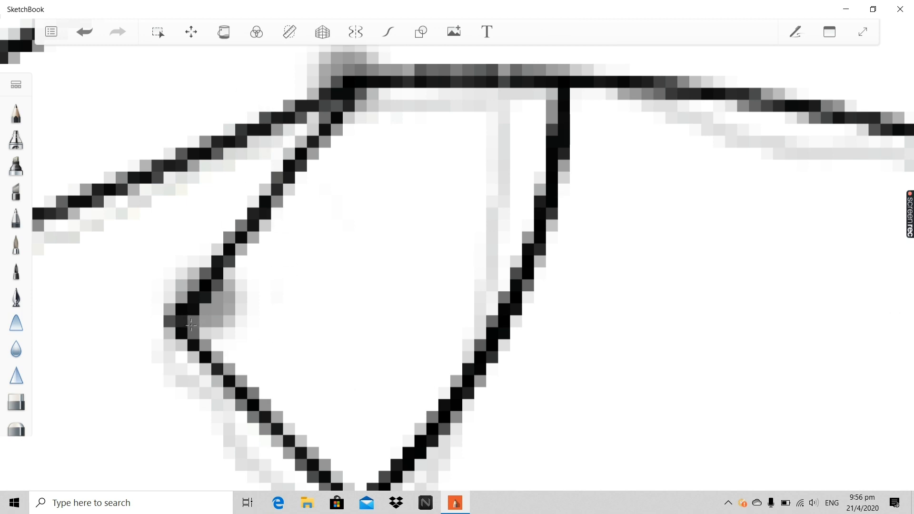
{"action": "left_click", "coordinate": [290, 32]}
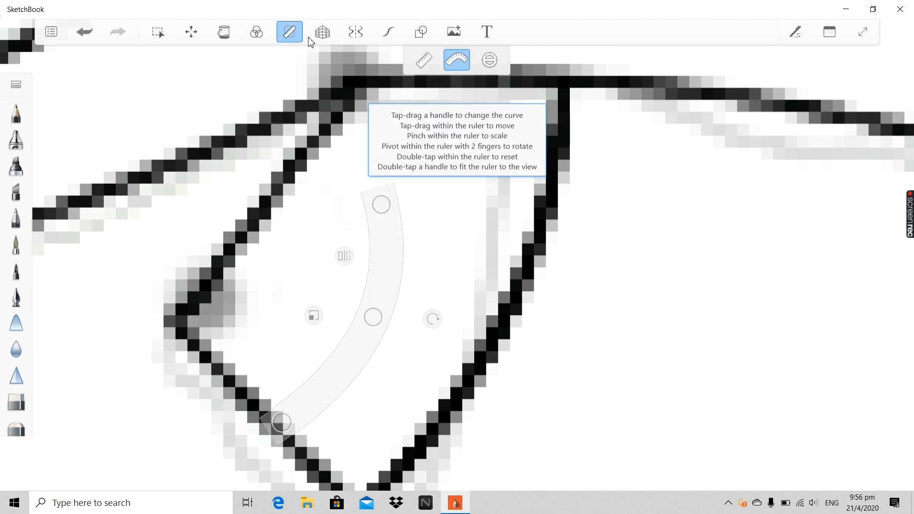
{"action": "left_click", "coordinate": [489, 61]}
{"action": "left_click_drag", "start_coordinate": [451, 235], "coordinate": [351, 217]}
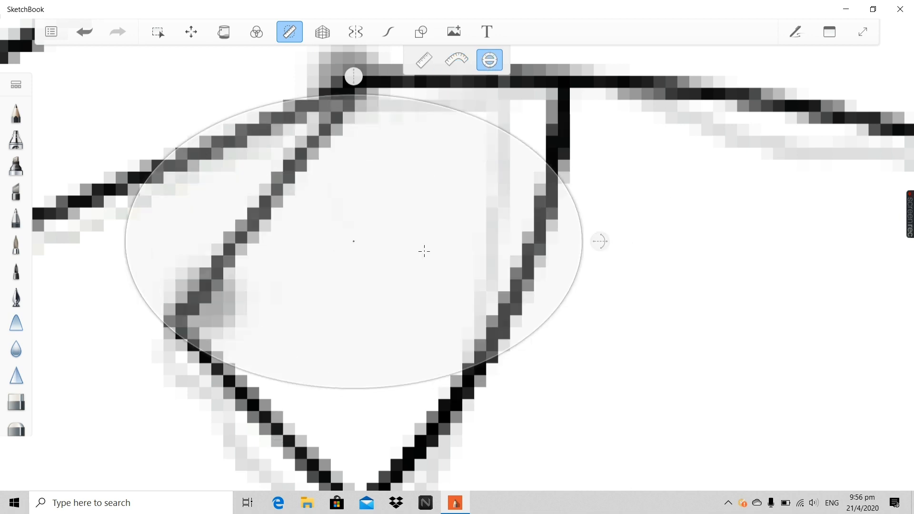
{"action": "left_click_drag", "start_coordinate": [598, 241], "coordinate": [458, 137]}
{"action": "left_click_drag", "start_coordinate": [404, 206], "coordinate": [411, 252]}
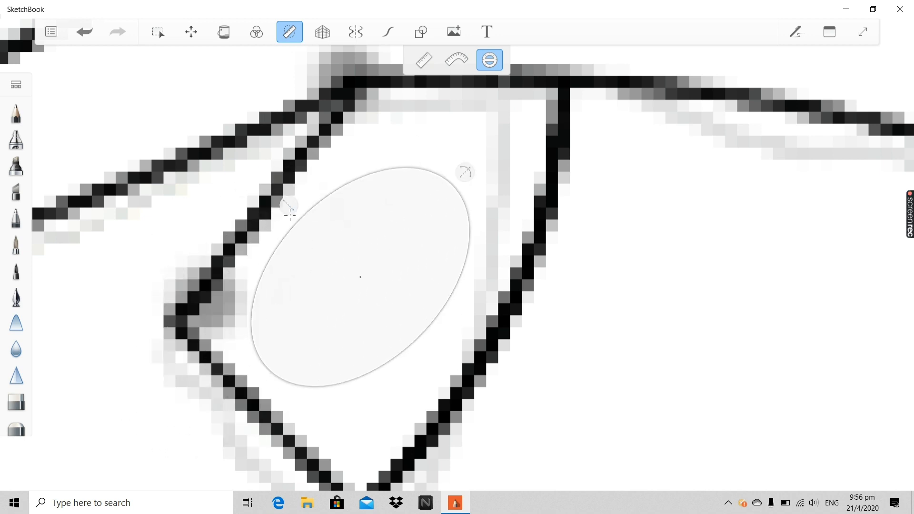
Widen the ellipse guide into a circle and use it to trace the pupil arc at the eye's front corner.
{"action": "left_click_drag", "start_coordinate": [289, 208], "coordinate": [259, 171]}
{"action": "left_click_drag", "start_coordinate": [360, 271], "coordinate": [378, 254]}
{"action": "mouse_move", "coordinate": [432, 208]}
{"action": "left_mouse_down"}
{"action": "mouse_move", "coordinate": [404, 238]}
{"action": "mouse_move", "coordinate": [390, 230]}
{"action": "mouse_move", "coordinate": [375, 238]}
{"action": "mouse_move", "coordinate": [295, 306]}
{"action": "mouse_move", "coordinate": [201, 311]}
{"action": "mouse_move", "coordinate": [232, 280]}
{"action": "mouse_move", "coordinate": [298, 338]}
{"action": "mouse_move", "coordinate": [273, 382]}
{"action": "mouse_move", "coordinate": [250, 388]}
{"action": "mouse_move", "coordinate": [238, 383]}
{"action": "mouse_move", "coordinate": [267, 247]}
{"action": "mouse_move", "coordinate": [241, 236]}
{"action": "left_mouse_up"}
{"action": "scroll", "coordinate": [241, 236], "scroll_direction": "down", "scroll_amount": 10}
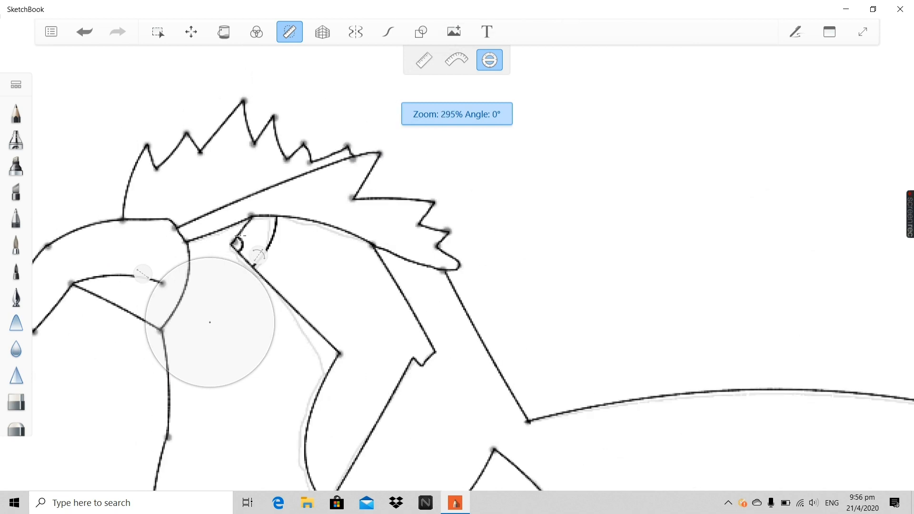
{"action": "scroll", "coordinate": [221, 246], "scroll_direction": "down", "scroll_amount": 1}
{"action": "scroll", "coordinate": [202, 235], "scroll_direction": "up", "scroll_amount": 1}
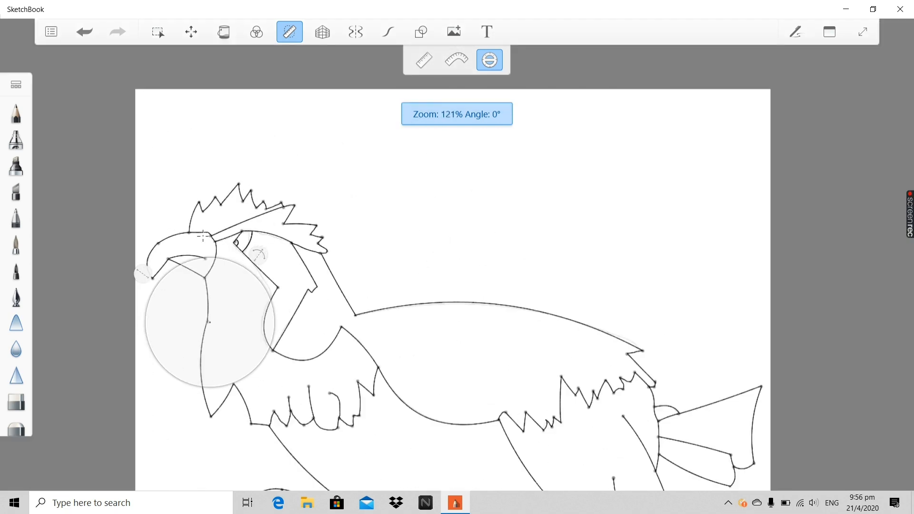
{"action": "scroll", "coordinate": [203, 235], "scroll_direction": "up", "scroll_amount": 2}
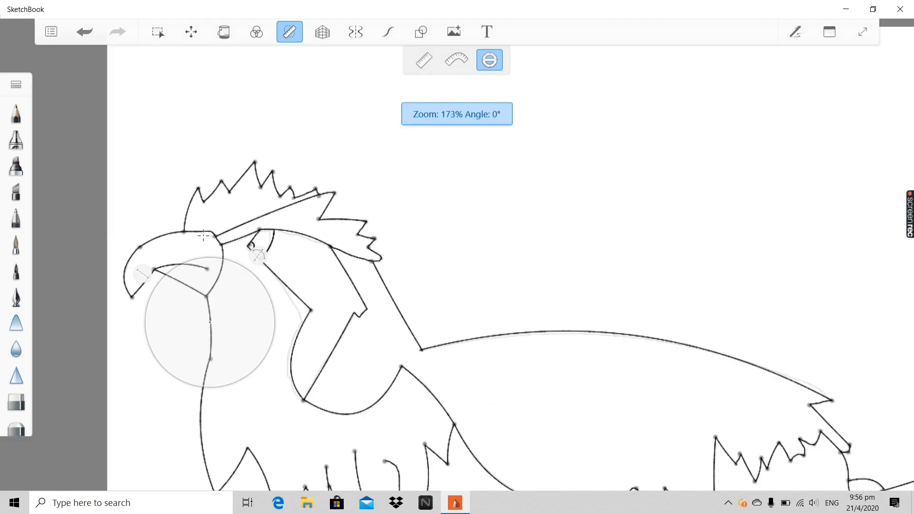
{"action": "scroll", "coordinate": [203, 235], "scroll_direction": "down", "scroll_amount": 6}
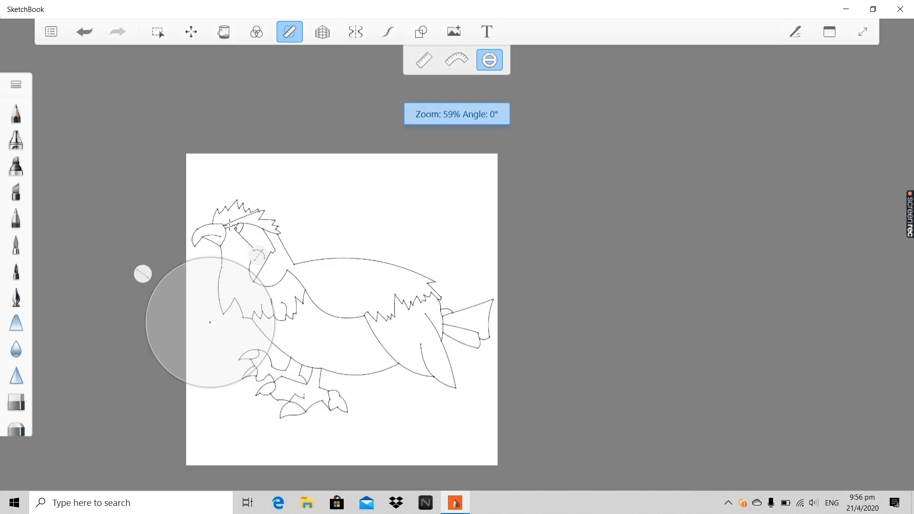
Undo the last pupil arc drawn at the eye's front corner.
{"action": "scroll", "coordinate": [201, 299], "scroll_direction": "up", "scroll_amount": 2}
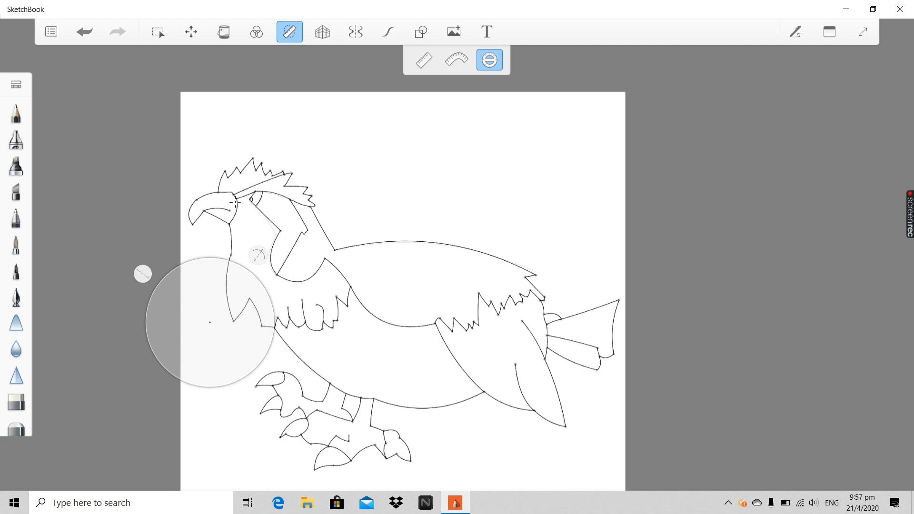
{"action": "scroll", "coordinate": [233, 202], "scroll_direction": "up", "scroll_amount": 15}
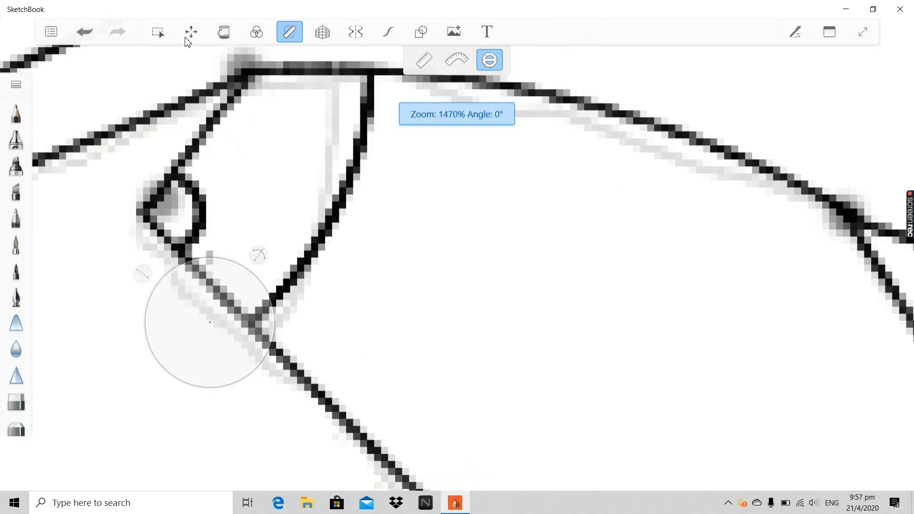
{"action": "left_click", "coordinate": [84, 31]}
Move the circle guide over the eye's upper front edge, trace a rounder pupil arc along it and put the guide away.
{"action": "scroll", "coordinate": [194, 216], "scroll_direction": "up", "scroll_amount": 3}
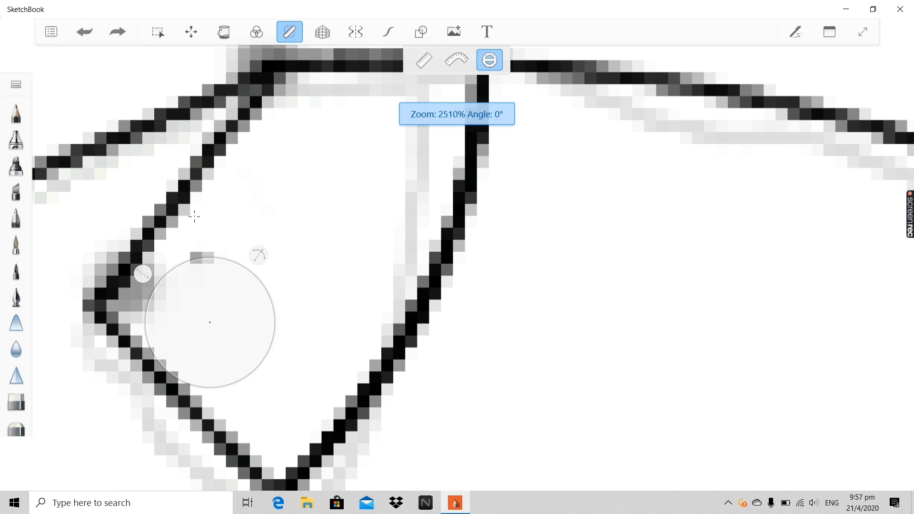
{"action": "mouse_move", "coordinate": [210, 322]}
{"action": "left_mouse_down"}
{"action": "mouse_move", "coordinate": [195, 226]}
{"action": "mouse_move", "coordinate": [190, 216]}
{"action": "mouse_move", "coordinate": [184, 236]}
{"action": "mouse_move", "coordinate": [175, 224]}
{"action": "left_mouse_up"}
{"action": "scroll", "coordinate": [190, 222], "scroll_direction": "down", "scroll_amount": 1}
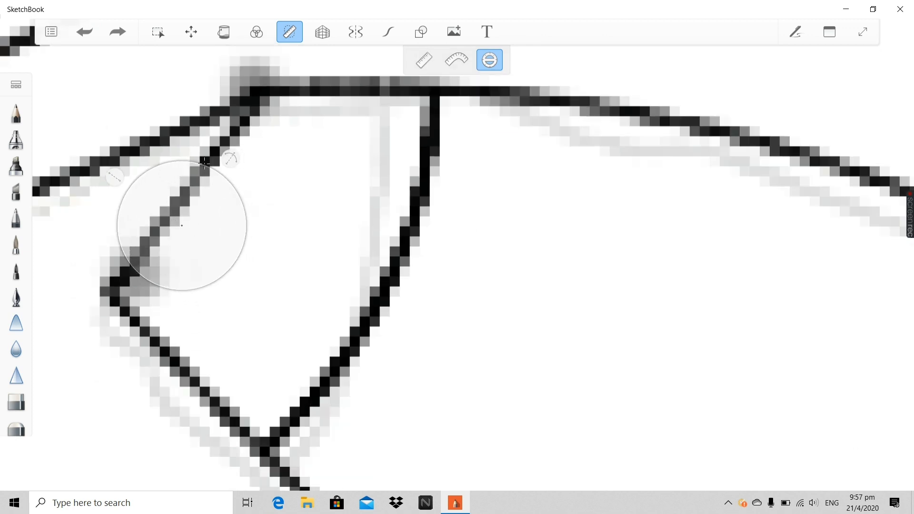
{"action": "mouse_move", "coordinate": [204, 163]}
{"action": "left_mouse_down"}
{"action": "mouse_move", "coordinate": [243, 190]}
{"action": "mouse_move", "coordinate": [257, 266]}
{"action": "mouse_move", "coordinate": [213, 298]}
{"action": "mouse_move", "coordinate": [125, 266]}
{"action": "left_mouse_up"}
{"action": "scroll", "coordinate": [115, 272], "scroll_direction": "down", "scroll_amount": 15}
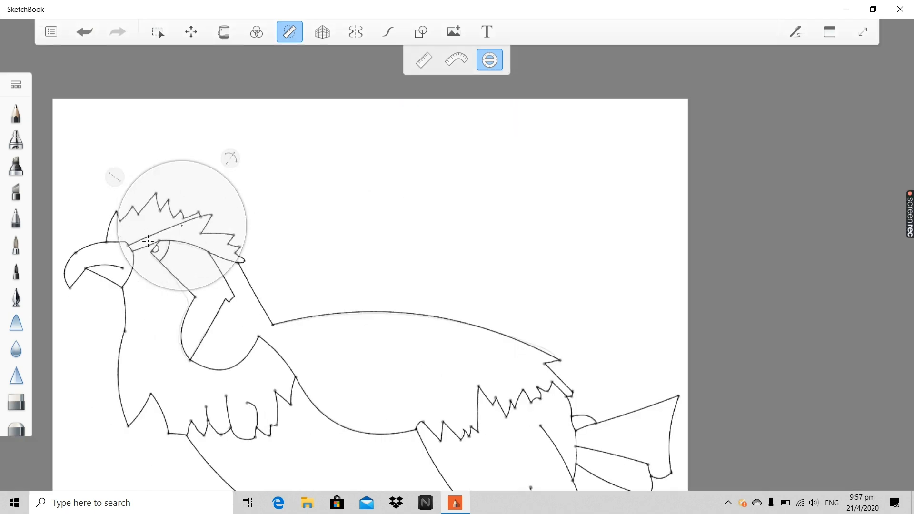
{"action": "scroll", "coordinate": [148, 241], "scroll_direction": "up", "scroll_amount": 10}
{"action": "scroll", "coordinate": [232, 162], "scroll_direction": "down", "scroll_amount": 2}
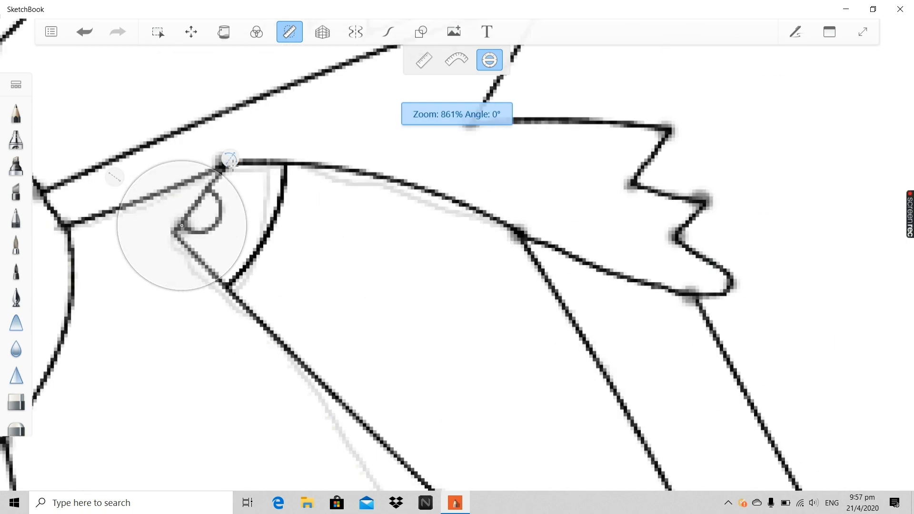
{"action": "scroll", "coordinate": [232, 163], "scroll_direction": "up", "scroll_amount": 2}
{"action": "left_click_drag", "start_coordinate": [179, 246], "coordinate": [159, 238]}
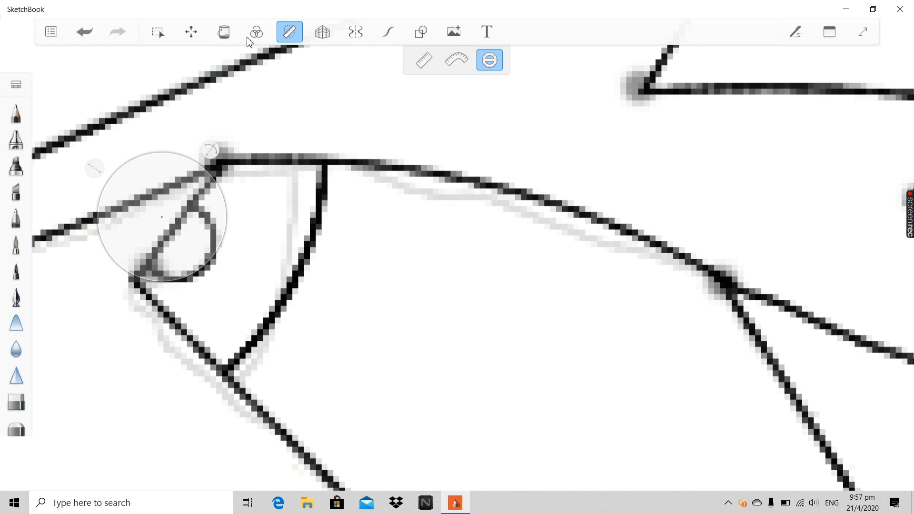
{"action": "left_click", "coordinate": [289, 31]}
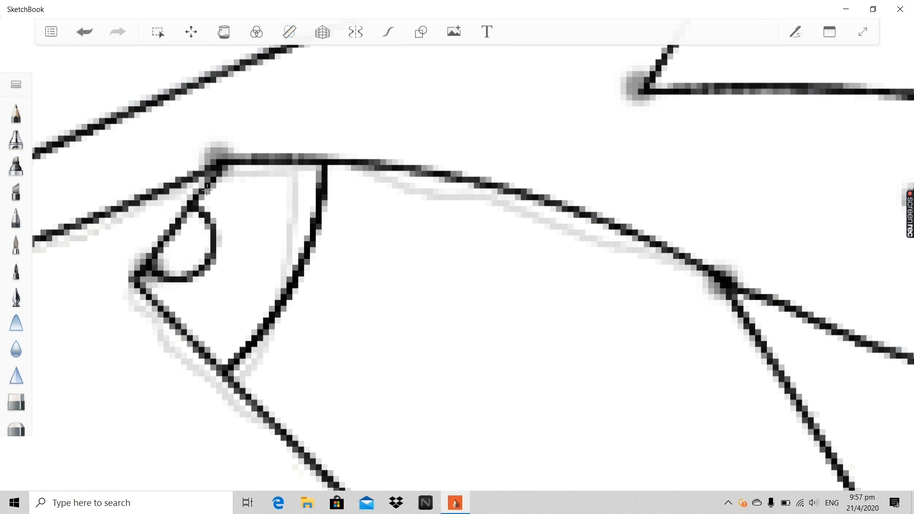
Undo the rounder pupil arc hanging from the eye's upper front edge.
{"action": "left_click", "coordinate": [84, 33]}
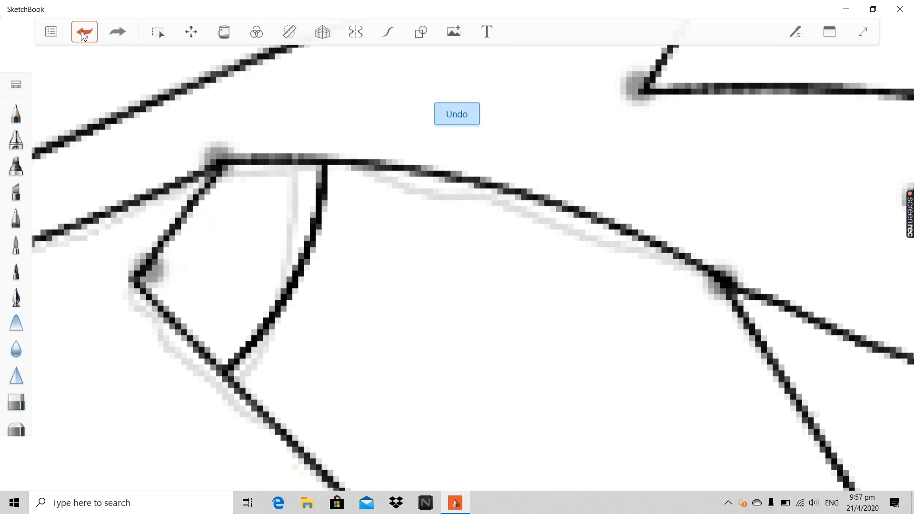
{"action": "left_click", "coordinate": [84, 34]}
{"action": "left_click", "coordinate": [118, 32]}
Try a freehand pupil curve across the eye's front corner and undo it.
{"action": "scroll", "coordinate": [166, 286], "scroll_direction": "up", "scroll_amount": 3}
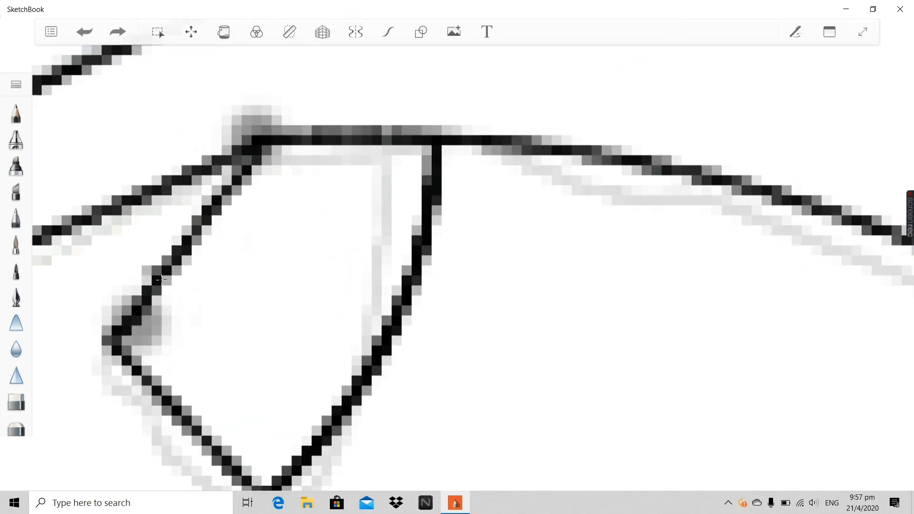
{"action": "mouse_move", "coordinate": [176, 266]}
{"action": "left_mouse_down"}
{"action": "mouse_move", "coordinate": [189, 321]}
{"action": "mouse_move", "coordinate": [164, 393]}
{"action": "left_mouse_up"}
{"action": "scroll", "coordinate": [171, 376], "scroll_direction": "down", "scroll_amount": 5}
{"action": "scroll", "coordinate": [174, 355], "scroll_direction": "up", "scroll_amount": 8}
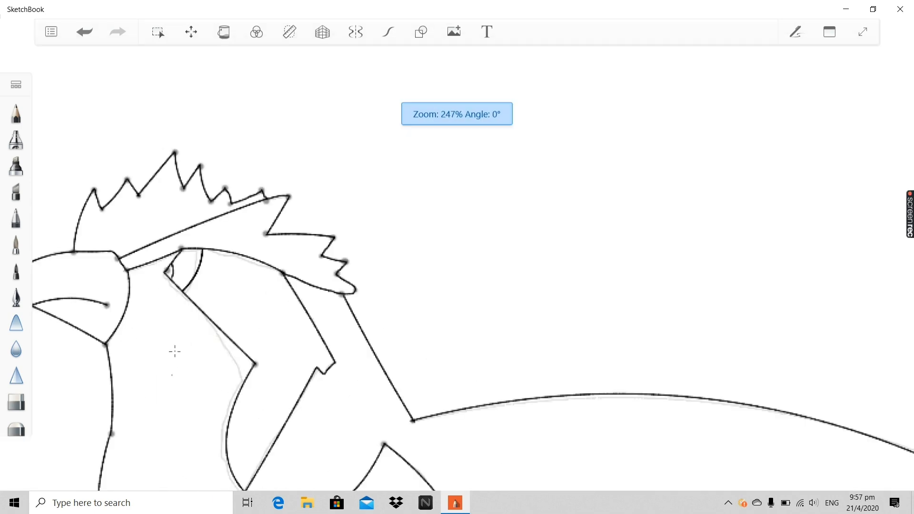
{"action": "left_click", "coordinate": [94, 40]}
Draw another short freehand pupil curve joining the two edges at the eye's front corner.
{"action": "scroll", "coordinate": [181, 244], "scroll_direction": "up", "scroll_amount": 4}
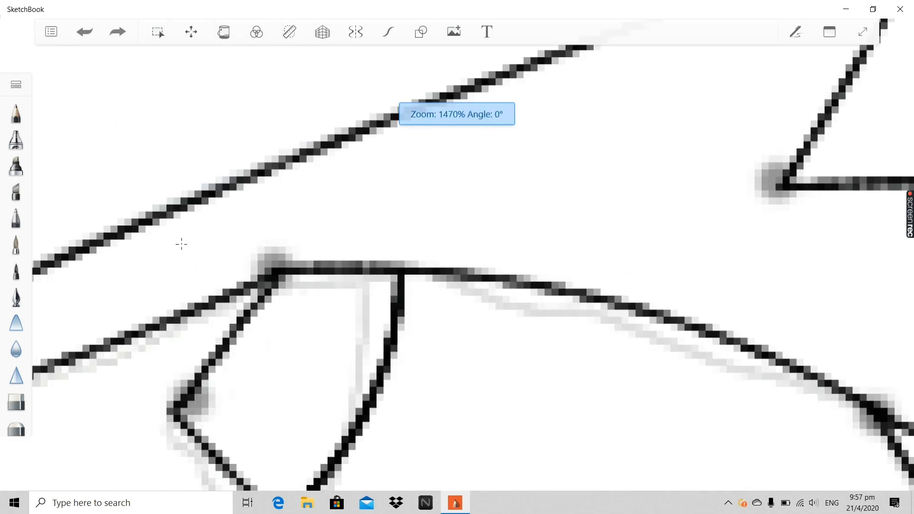
{"action": "scroll", "coordinate": [234, 366], "scroll_direction": "down", "scroll_amount": 4}
{"action": "scroll", "coordinate": [220, 422], "scroll_direction": "up", "scroll_amount": 7}
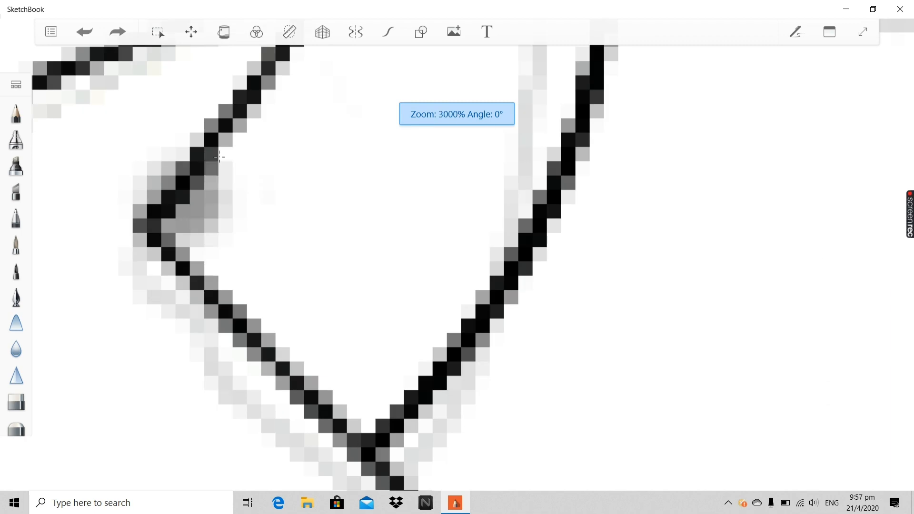
{"action": "mouse_move", "coordinate": [236, 119]}
{"action": "left_mouse_down"}
{"action": "mouse_move", "coordinate": [241, 224]}
{"action": "mouse_move", "coordinate": [212, 295]}
{"action": "mouse_move", "coordinate": [244, 235]}
{"action": "mouse_move", "coordinate": [242, 130]}
{"action": "left_mouse_up"}
{"action": "scroll", "coordinate": [208, 169], "scroll_direction": "down", "scroll_amount": 10}
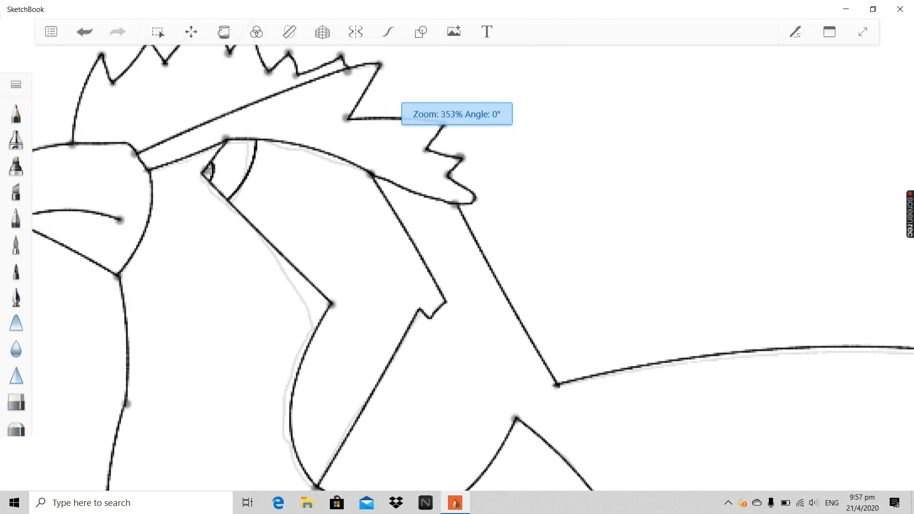
Examine the freehand pupil curve up close and against the whole bird drawing.
{"action": "scroll", "coordinate": [206, 218], "scroll_direction": "down", "scroll_amount": 2}
{"action": "scroll", "coordinate": [206, 232], "scroll_direction": "up", "scroll_amount": 2}
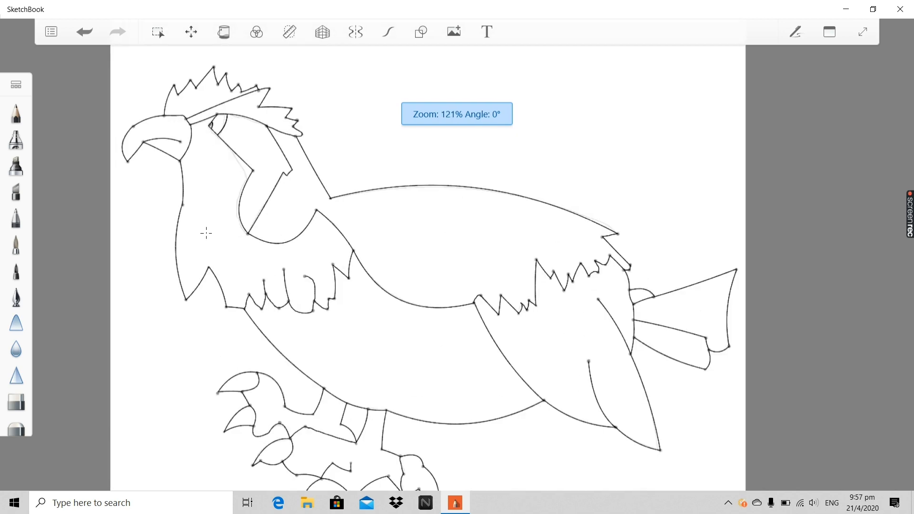
{"action": "scroll", "coordinate": [187, 113], "scroll_direction": "up", "scroll_amount": 4}
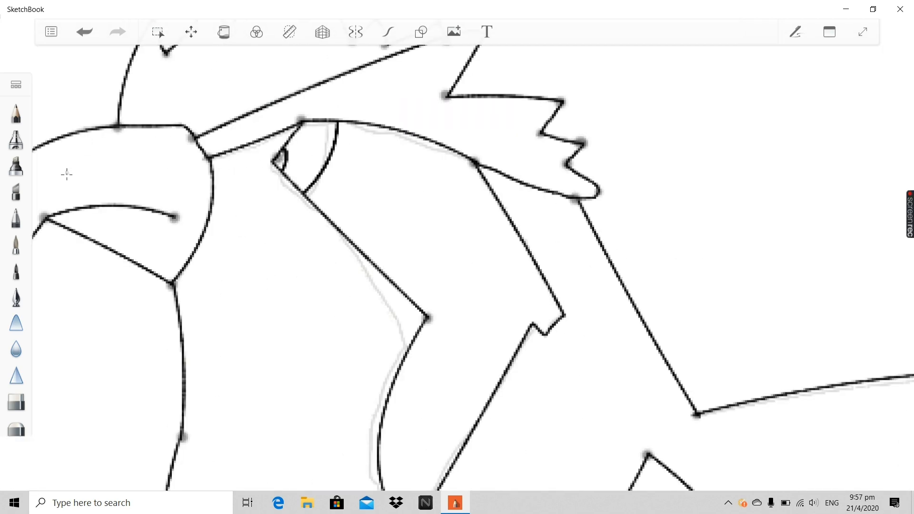
{"action": "scroll", "coordinate": [157, 179], "scroll_direction": "down", "scroll_amount": 5}
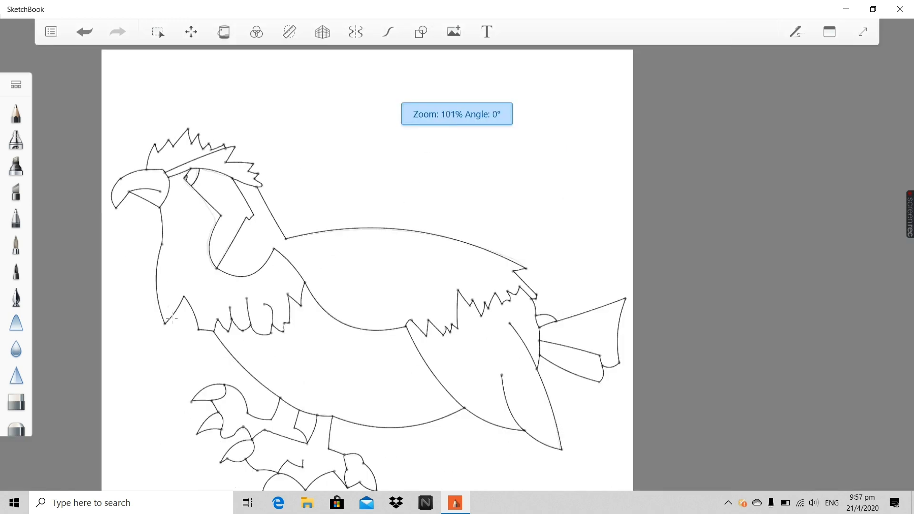
{"action": "scroll", "coordinate": [181, 434], "scroll_direction": "up", "scroll_amount": 1}
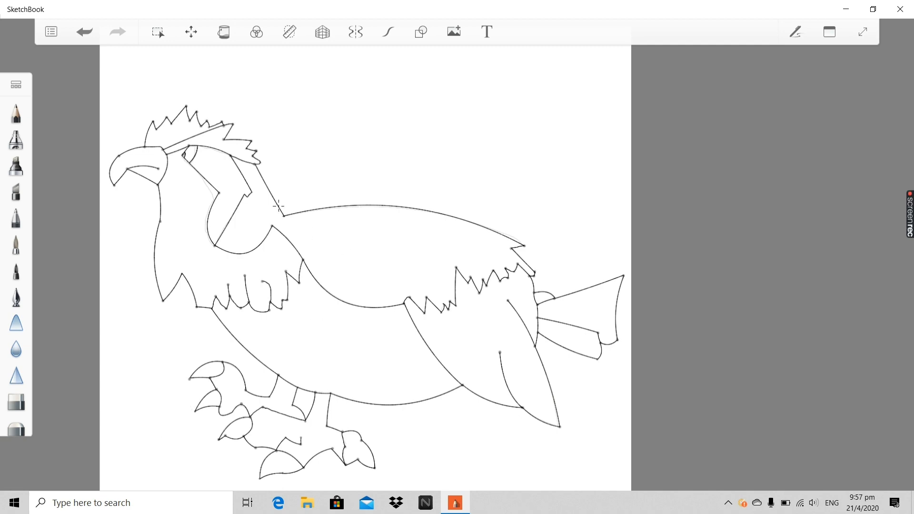
{"action": "scroll", "coordinate": [204, 151], "scroll_direction": "up", "scroll_amount": 5}
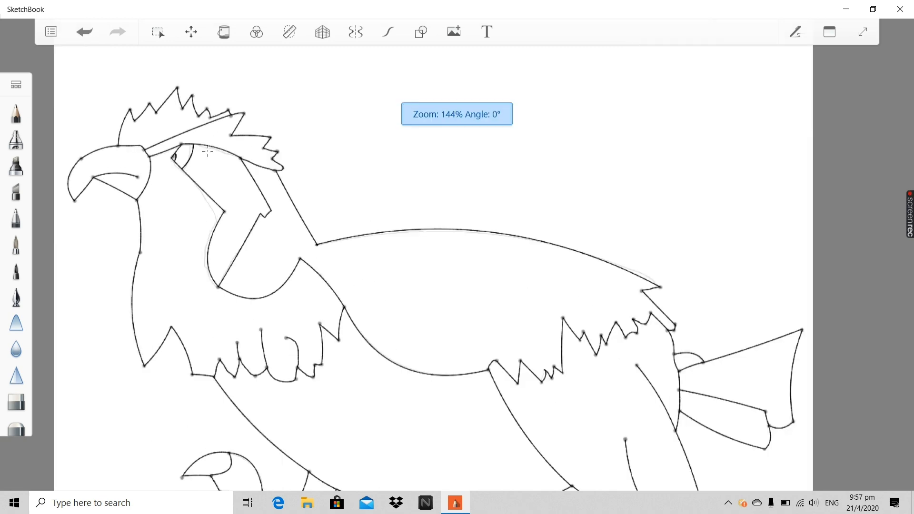
{"action": "scroll", "coordinate": [189, 162], "scroll_direction": "down", "scroll_amount": 4}
{"action": "scroll", "coordinate": [188, 162], "scroll_direction": "down", "scroll_amount": 1}
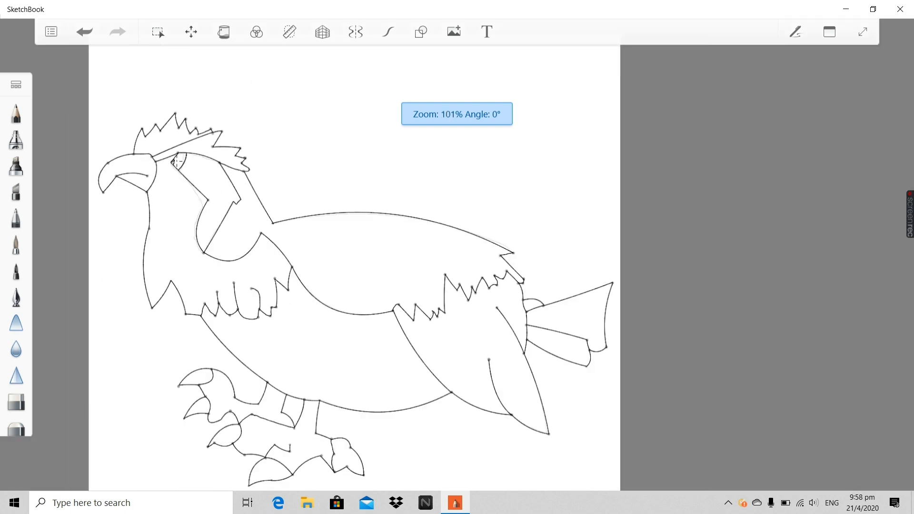
{"action": "scroll", "coordinate": [179, 298], "scroll_direction": "down", "scroll_amount": 2}
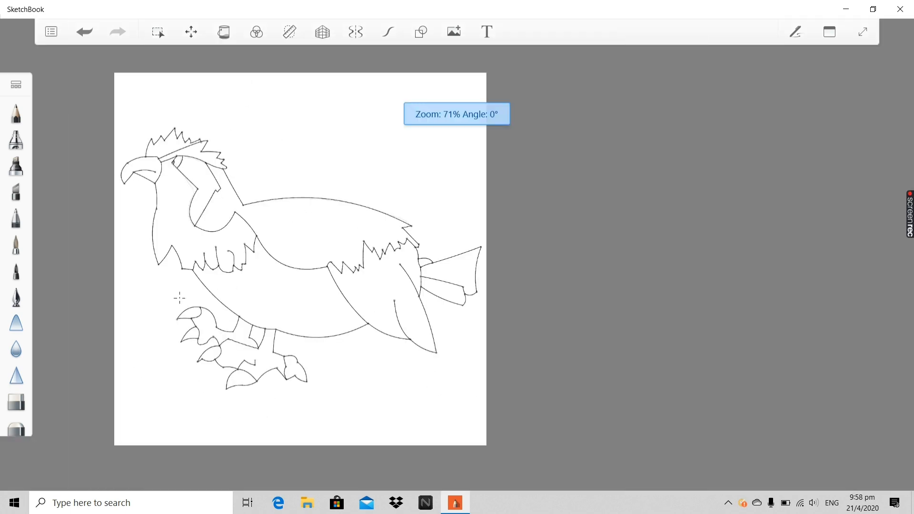
{"action": "scroll", "coordinate": [180, 299], "scroll_direction": "up", "scroll_amount": 1}
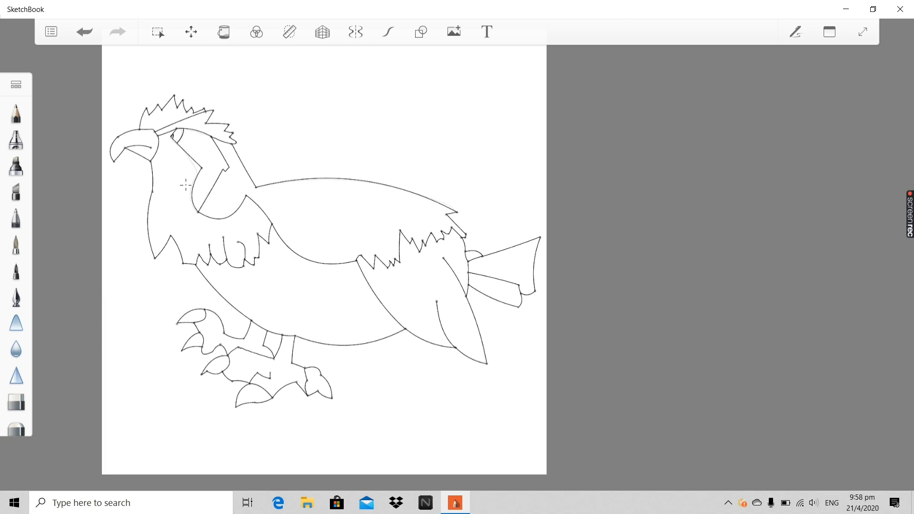
{"action": "scroll", "coordinate": [186, 185], "scroll_direction": "up", "scroll_amount": 4}
{"action": "scroll", "coordinate": [183, 173], "scroll_direction": "down", "scroll_amount": 2}
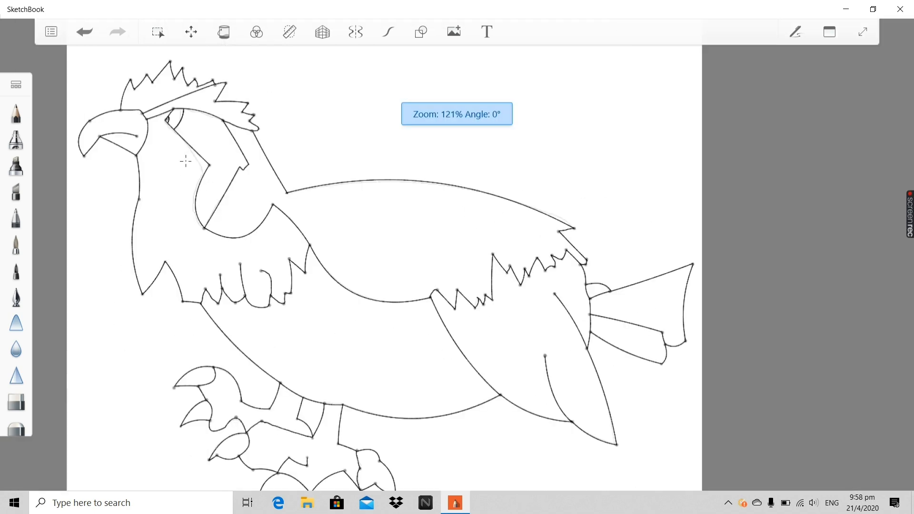
Undo the freehand pupil curve and place the circle guide over the eye's front corner.
{"action": "scroll", "coordinate": [184, 173], "scroll_direction": "up", "scroll_amount": 2}
{"action": "scroll", "coordinate": [169, 120], "scroll_direction": "up", "scroll_amount": 8}
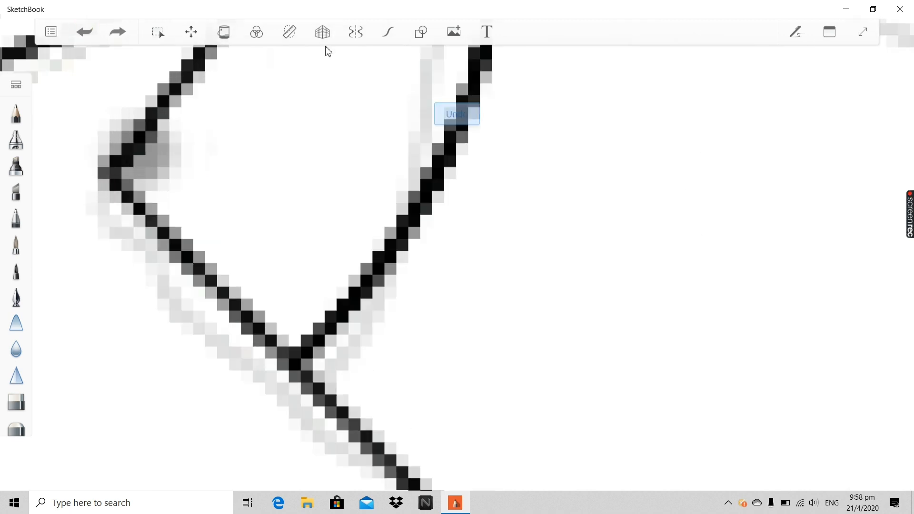
{"action": "left_click", "coordinate": [290, 33]}
{"action": "scroll", "coordinate": [247, 125], "scroll_direction": "down", "scroll_amount": 2}
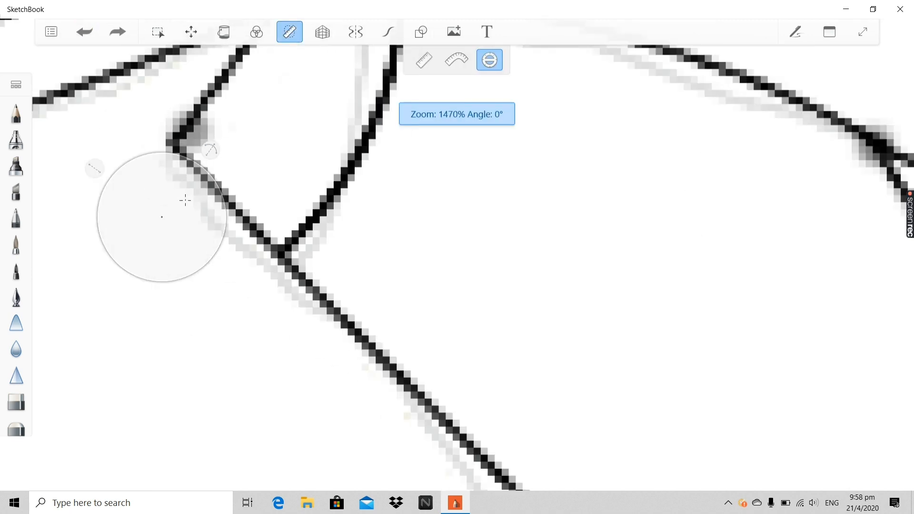
{"action": "left_click_drag", "start_coordinate": [185, 200], "coordinate": [172, 163]}
{"action": "scroll", "coordinate": [211, 131], "scroll_direction": "up", "scroll_amount": 2}
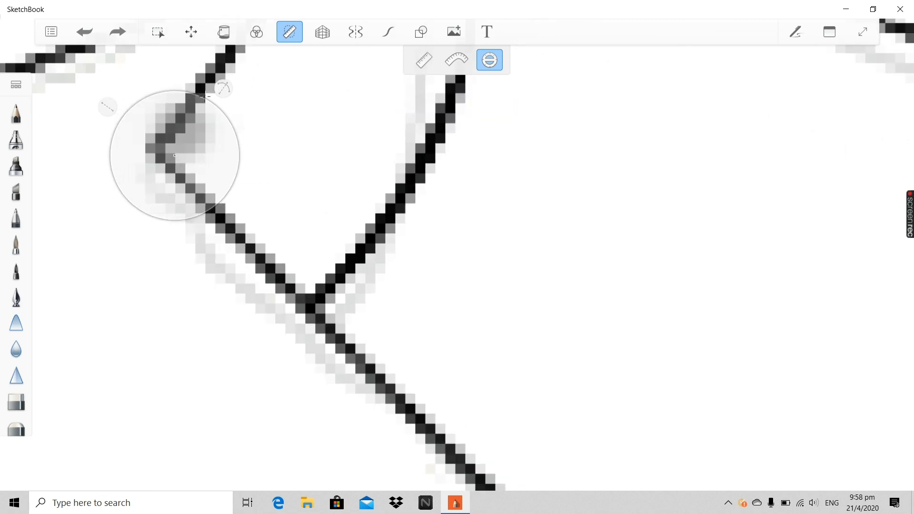
Trace the pupil arc along the circle guide, redo it with the guide nudged so both ends meet the eye edges, and put the guide away.
{"action": "mouse_move", "coordinate": [204, 96]}
{"action": "left_mouse_down"}
{"action": "mouse_move", "coordinate": [258, 158]}
{"action": "mouse_move", "coordinate": [259, 198]}
{"action": "left_mouse_up"}
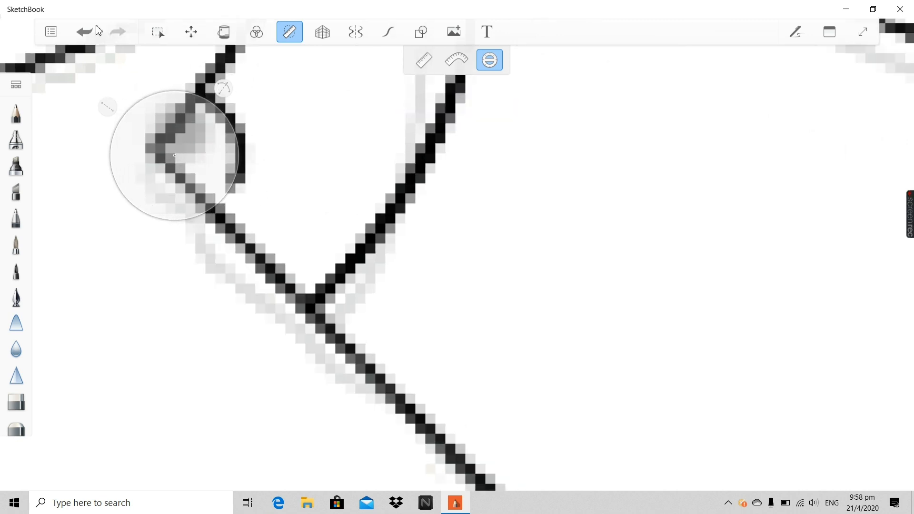
{"action": "left_click", "coordinate": [97, 28]}
{"action": "scroll", "coordinate": [157, 138], "scroll_direction": "down", "scroll_amount": 1}
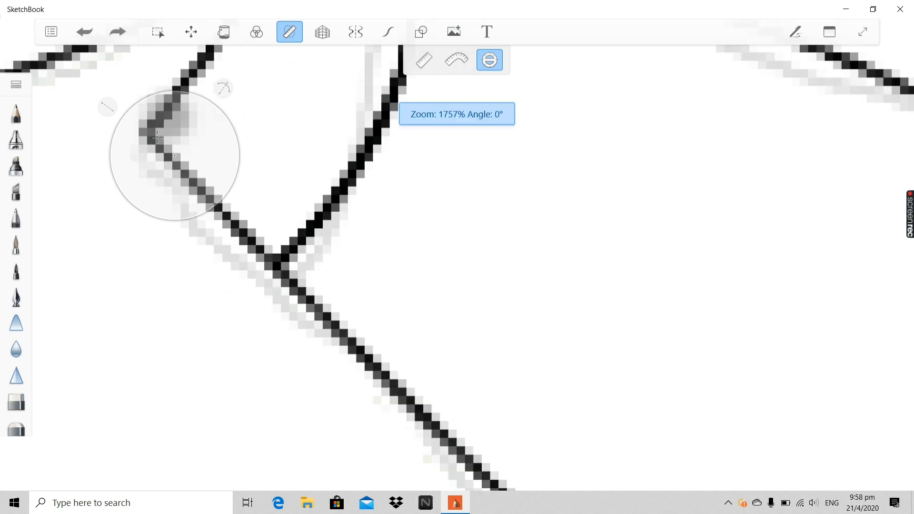
{"action": "left_click_drag", "start_coordinate": [157, 138], "coordinate": [148, 133]}
{"action": "mouse_move", "coordinate": [183, 83]}
{"action": "left_mouse_down"}
{"action": "mouse_move", "coordinate": [196, 85]}
{"action": "mouse_move", "coordinate": [223, 121]}
{"action": "mouse_move", "coordinate": [218, 172]}
{"action": "mouse_move", "coordinate": [204, 188]}
{"action": "left_mouse_up"}
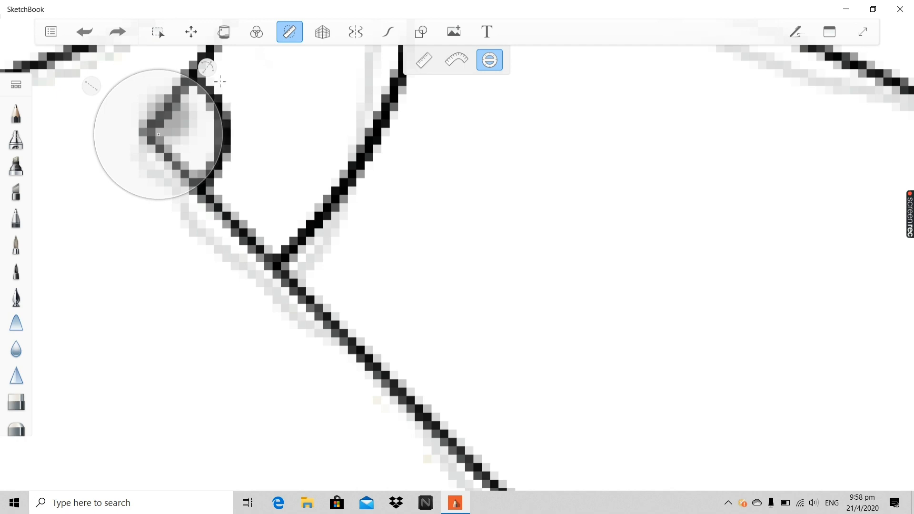
{"action": "left_click", "coordinate": [289, 32]}
Look over the bird's line art and show the Layer Editor.
{"action": "scroll", "coordinate": [249, 125], "scroll_direction": "down", "scroll_amount": 10}
{"action": "scroll", "coordinate": [248, 125], "scroll_direction": "down", "scroll_amount": 8}
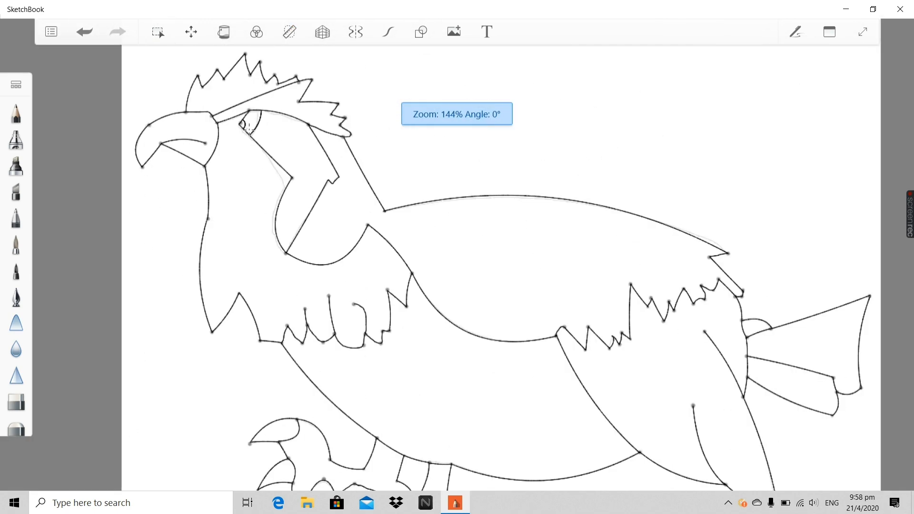
{"action": "scroll", "coordinate": [272, 278], "scroll_direction": "up", "scroll_amount": 5}
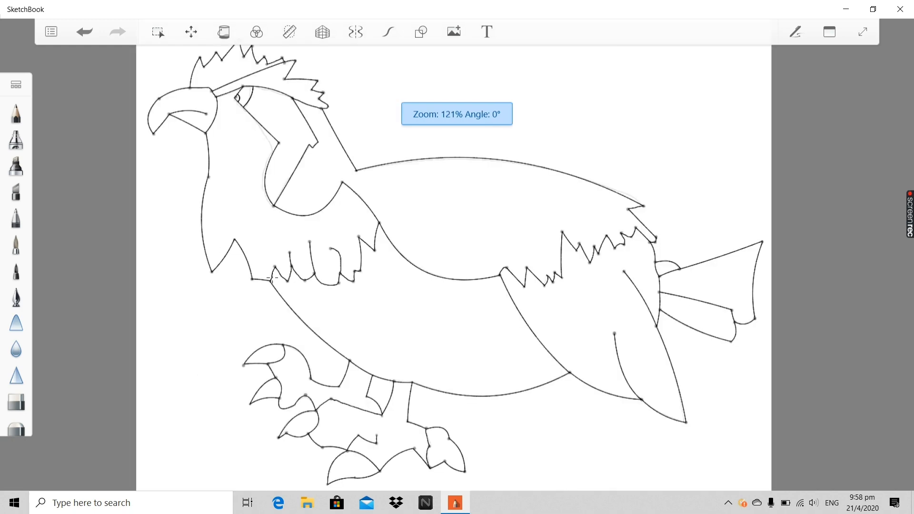
{"action": "scroll", "coordinate": [566, 314], "scroll_direction": "up", "scroll_amount": 3}
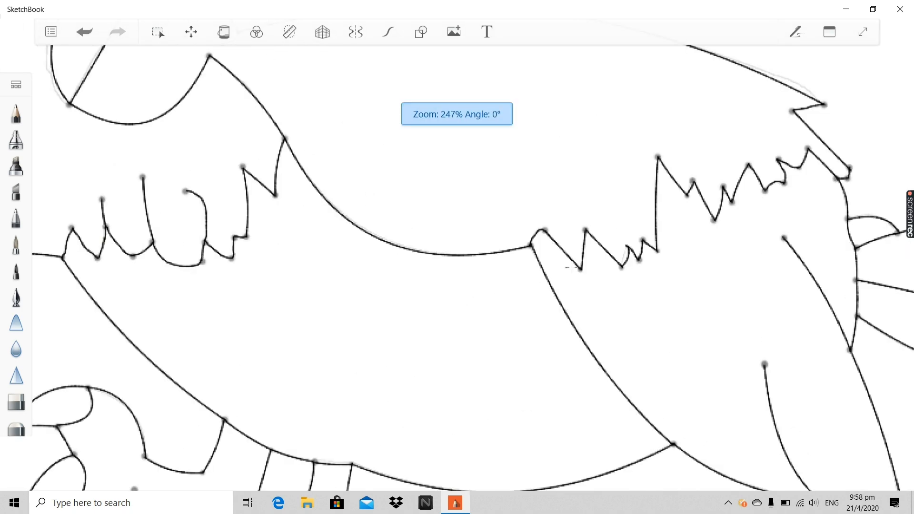
{"action": "scroll", "coordinate": [567, 267], "scroll_direction": "down", "scroll_amount": 3}
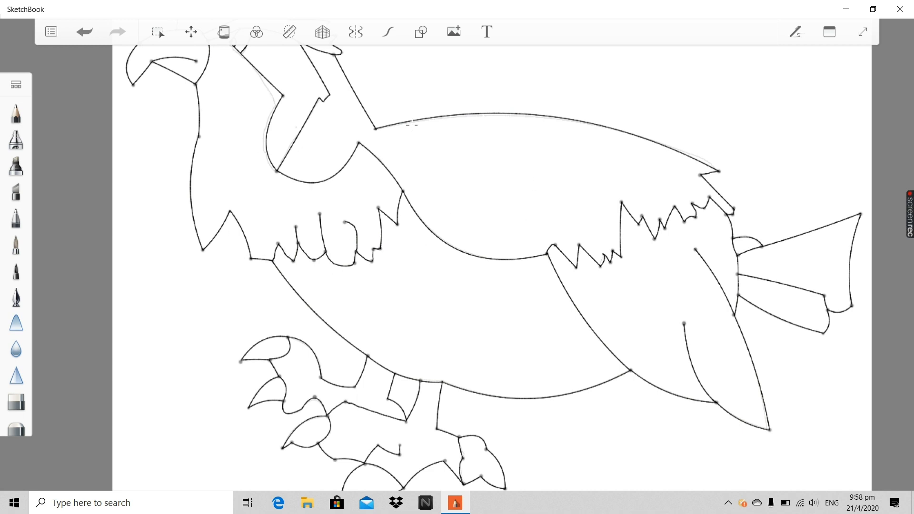
{"action": "left_click", "coordinate": [836, 42]}
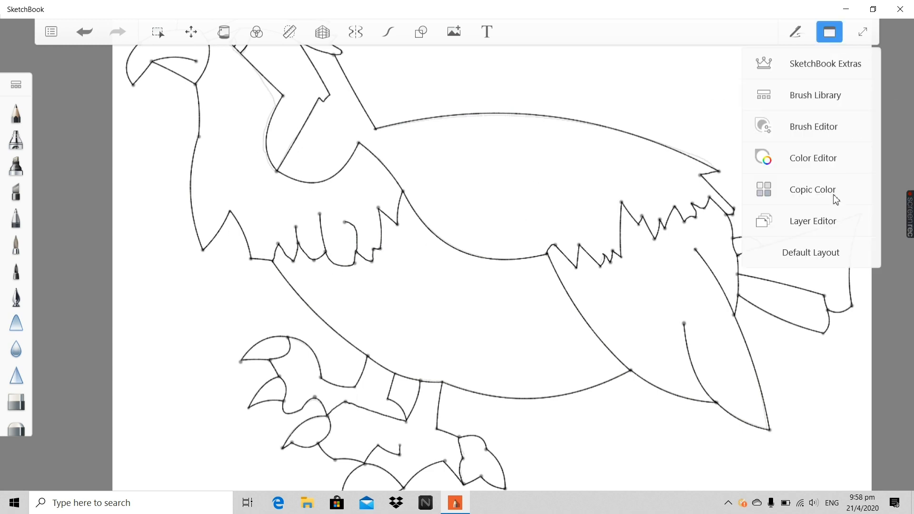
{"action": "left_click", "coordinate": [830, 218]}
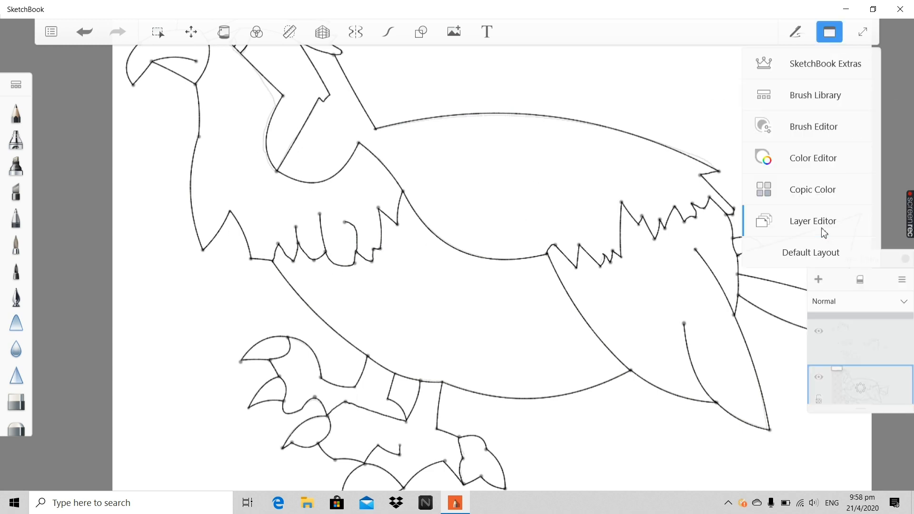
Raise the joint-dot layer to full opacity, then delete that layer from above the bird's line art.
{"action": "left_click", "coordinate": [856, 341]}
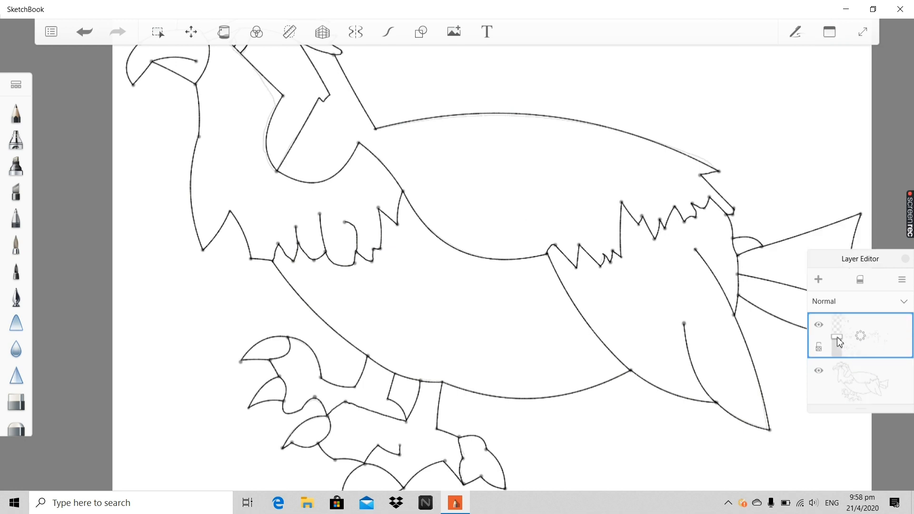
{"action": "left_click_drag", "start_coordinate": [839, 342], "coordinate": [841, 312]}
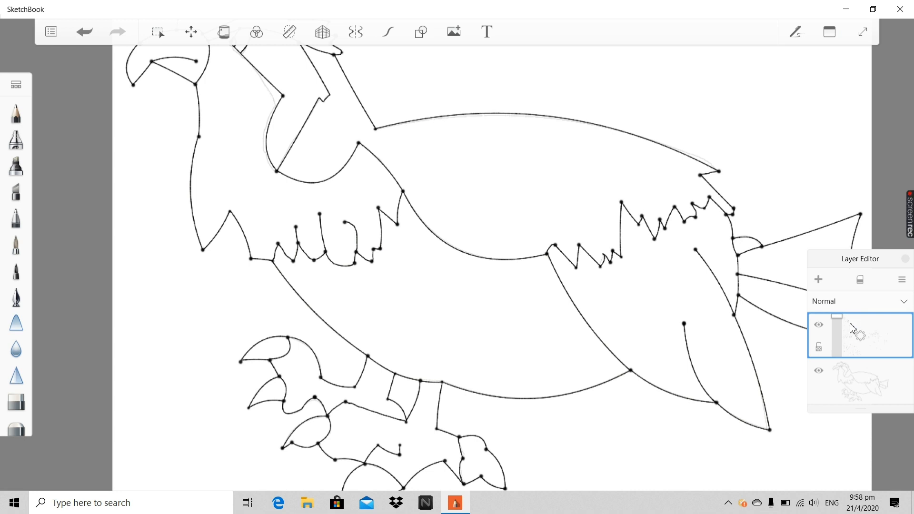
{"action": "left_click", "coordinate": [878, 379]}
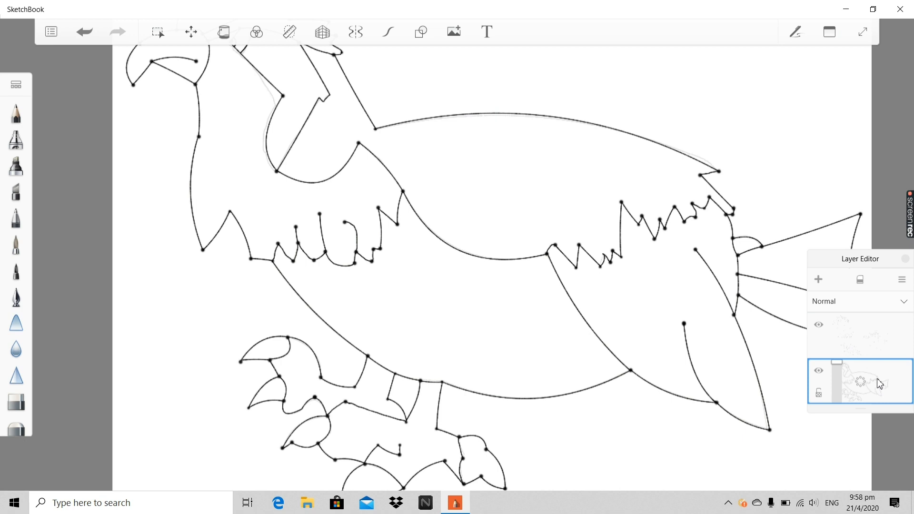
{"action": "left_click_drag", "start_coordinate": [878, 383], "coordinate": [881, 342]}
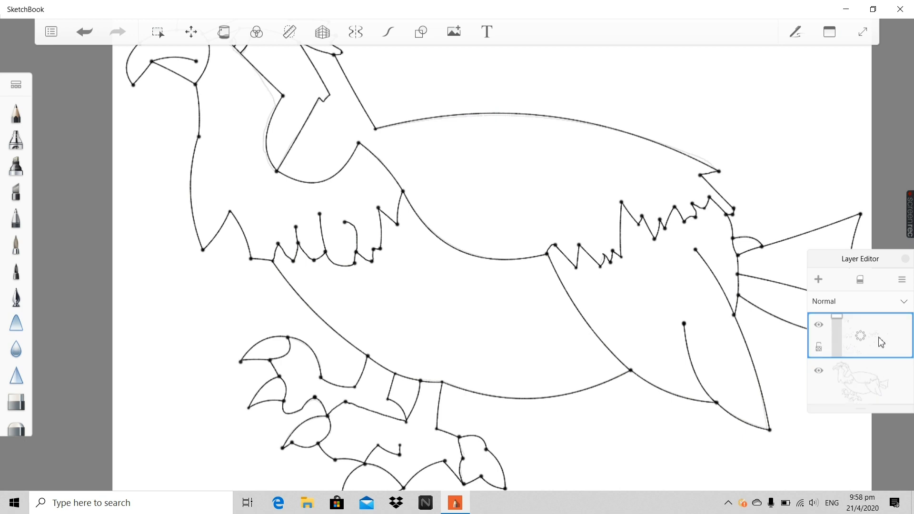
{"action": "left_click", "coordinate": [881, 385]}
{"action": "mouse_move", "coordinate": [879, 384]}
{"action": "left_mouse_down"}
{"action": "mouse_move", "coordinate": [877, 355]}
{"action": "mouse_move", "coordinate": [855, 355]}
{"action": "left_mouse_up"}
{"action": "left_click_drag", "start_coordinate": [862, 340], "coordinate": [885, 316]}
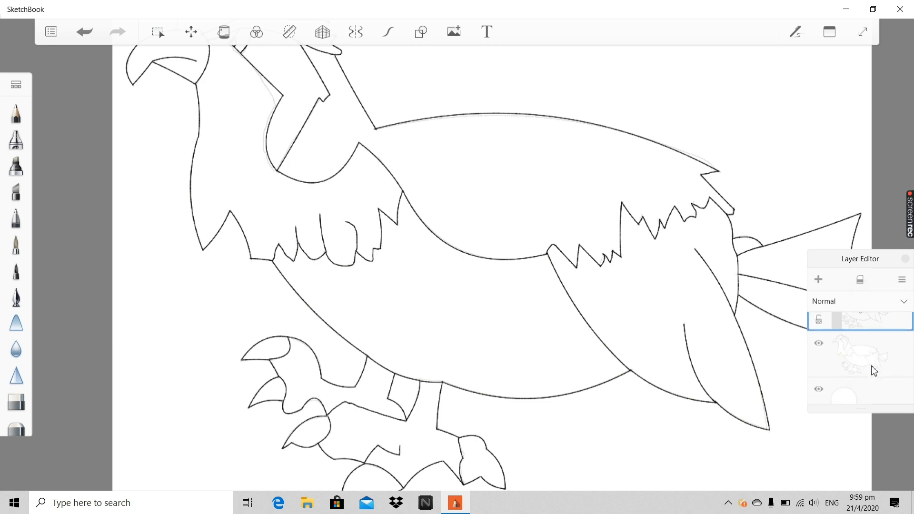
Delete the rough sketch layer beneath the line art and close the Layer Editor.
{"action": "mouse_move", "coordinate": [832, 368]}
{"action": "left_mouse_down"}
{"action": "mouse_move", "coordinate": [836, 328]}
{"action": "mouse_move", "coordinate": [867, 381]}
{"action": "mouse_move", "coordinate": [858, 351]}
{"action": "mouse_move", "coordinate": [888, 338]}
{"action": "left_mouse_up"}
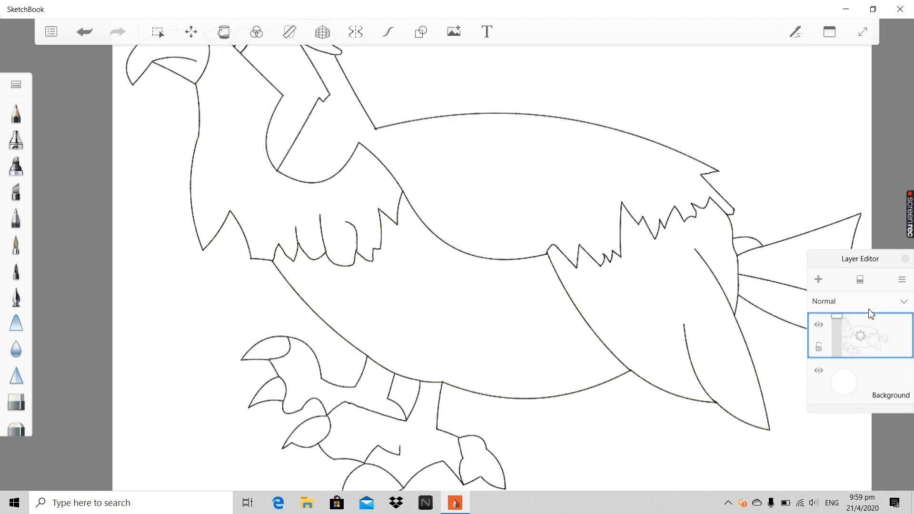
{"action": "left_click", "coordinate": [907, 262]}
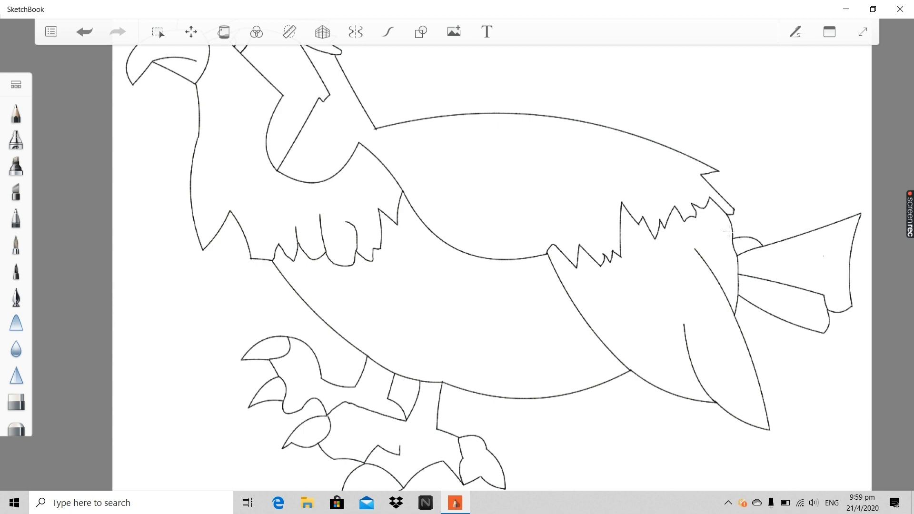
Examine the line art up close for gaps along the wing, the head and the chest feathers.
{"action": "scroll", "coordinate": [659, 223], "scroll_direction": "up", "scroll_amount": 5}
{"action": "scroll", "coordinate": [408, 240], "scroll_direction": "down", "scroll_amount": 5}
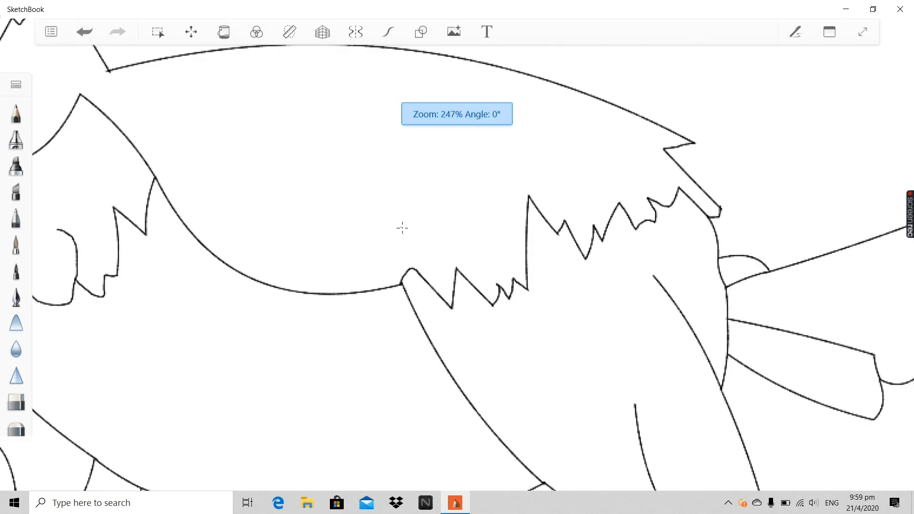
{"action": "scroll", "coordinate": [204, 137], "scroll_direction": "down", "scroll_amount": 2}
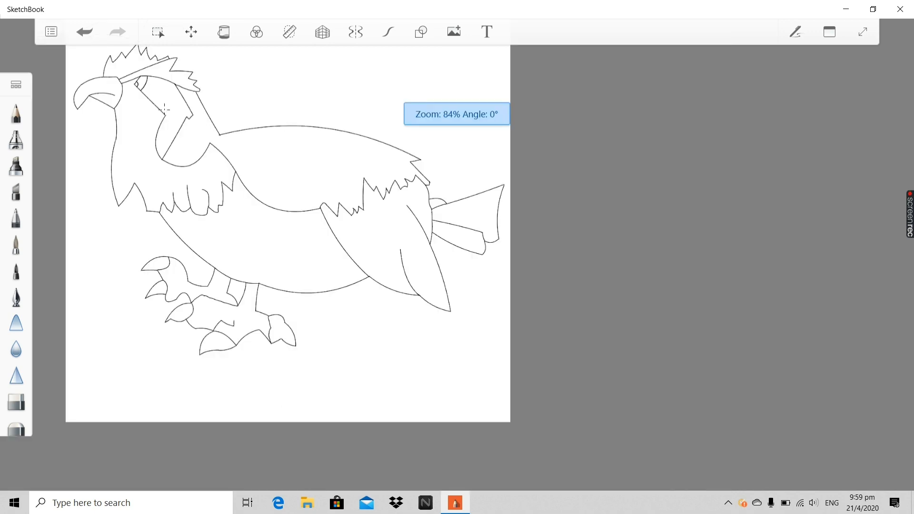
{"action": "scroll", "coordinate": [162, 90], "scroll_direction": "up", "scroll_amount": 6}
{"action": "scroll", "coordinate": [169, 62], "scroll_direction": "down", "scroll_amount": 3}
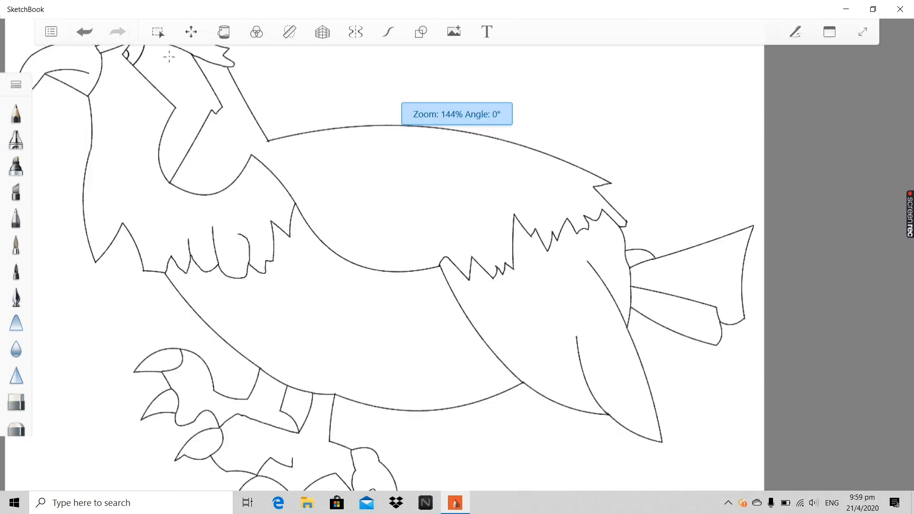
{"action": "scroll", "coordinate": [200, 171], "scroll_direction": "up", "scroll_amount": 3}
{"action": "scroll", "coordinate": [273, 300], "scroll_direction": "up", "scroll_amount": 2}
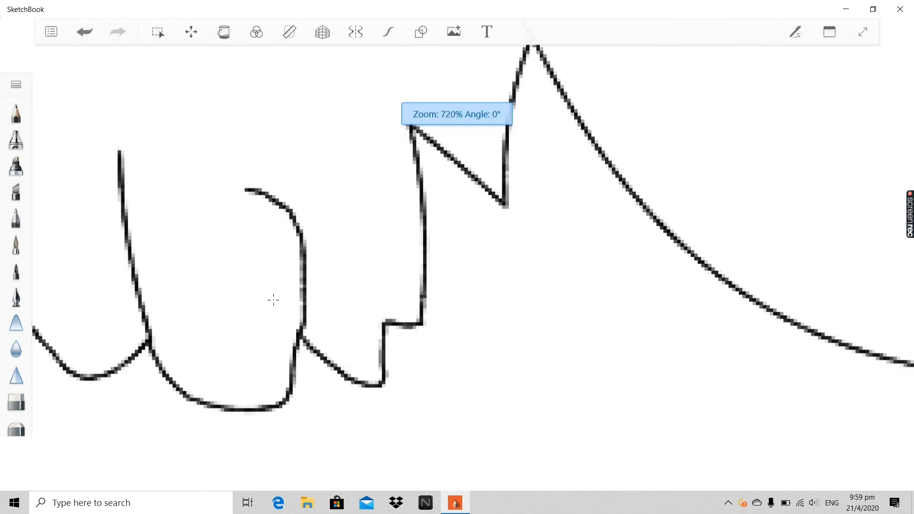
{"action": "scroll", "coordinate": [286, 310], "scroll_direction": "down", "scroll_amount": 4}
{"action": "scroll", "coordinate": [356, 333], "scroll_direction": "down", "scroll_amount": 1}
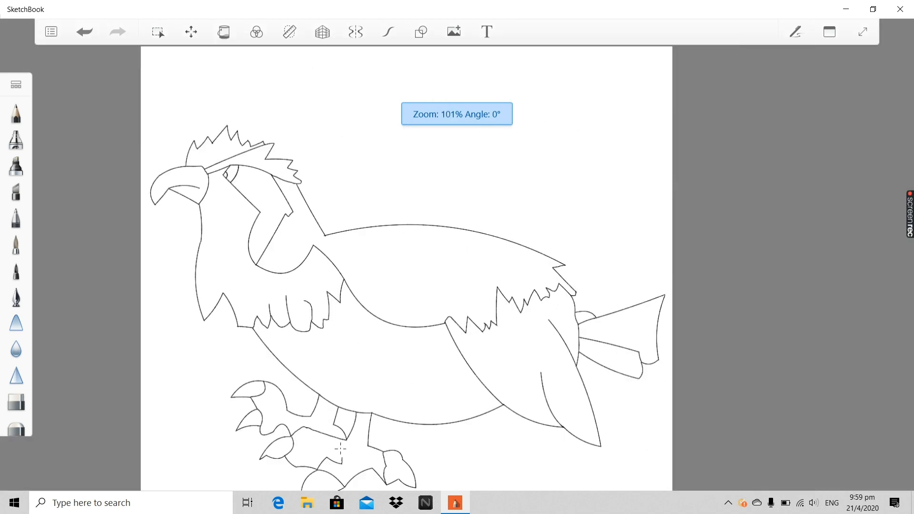
Examine the line junctions at the legs, claws and tail base up close.
{"action": "scroll", "coordinate": [340, 460], "scroll_direction": "up", "scroll_amount": 4}
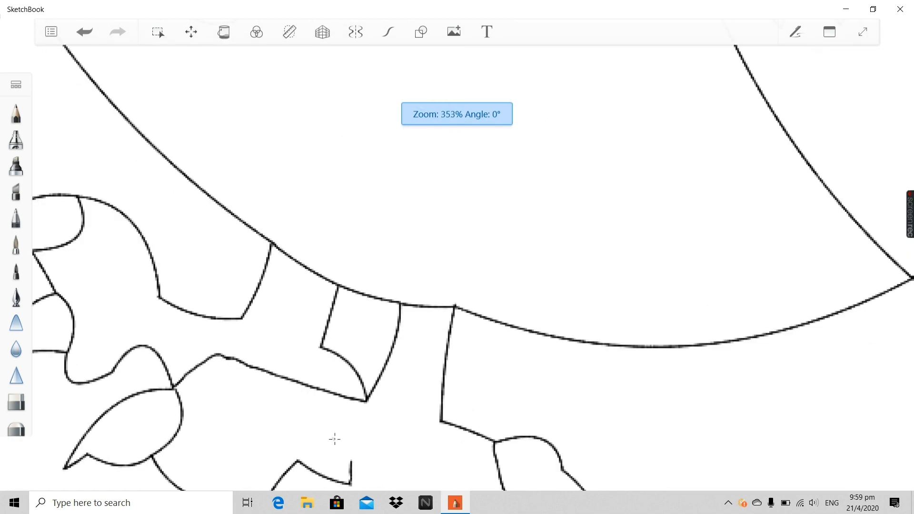
{"action": "scroll", "coordinate": [334, 433], "scroll_direction": "down", "scroll_amount": 5}
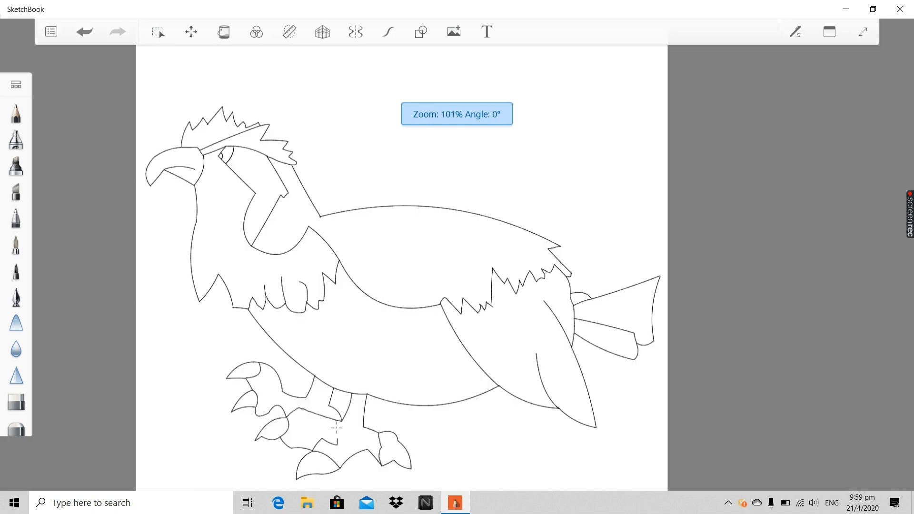
{"action": "scroll", "coordinate": [485, 398], "scroll_direction": "up", "scroll_amount": 6}
{"action": "scroll", "coordinate": [592, 331], "scroll_direction": "down", "scroll_amount": 6}
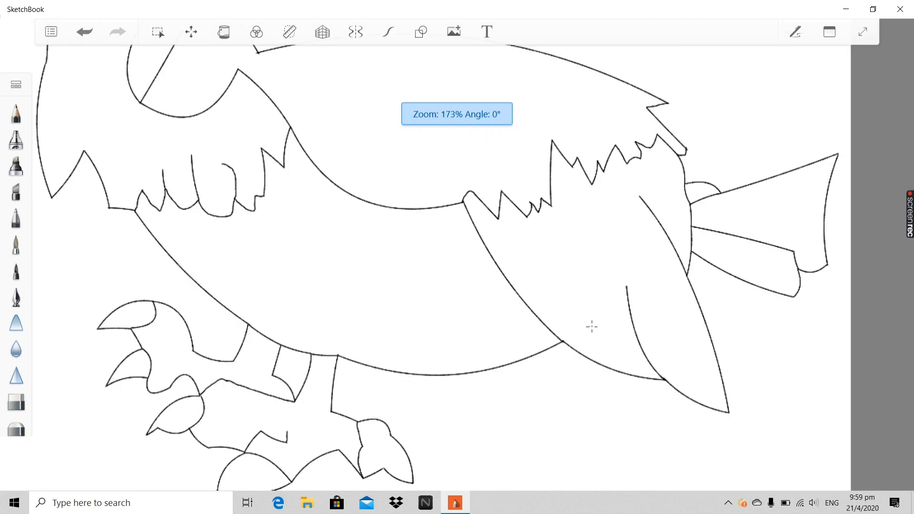
{"action": "scroll", "coordinate": [667, 238], "scroll_direction": "up", "scroll_amount": 3}
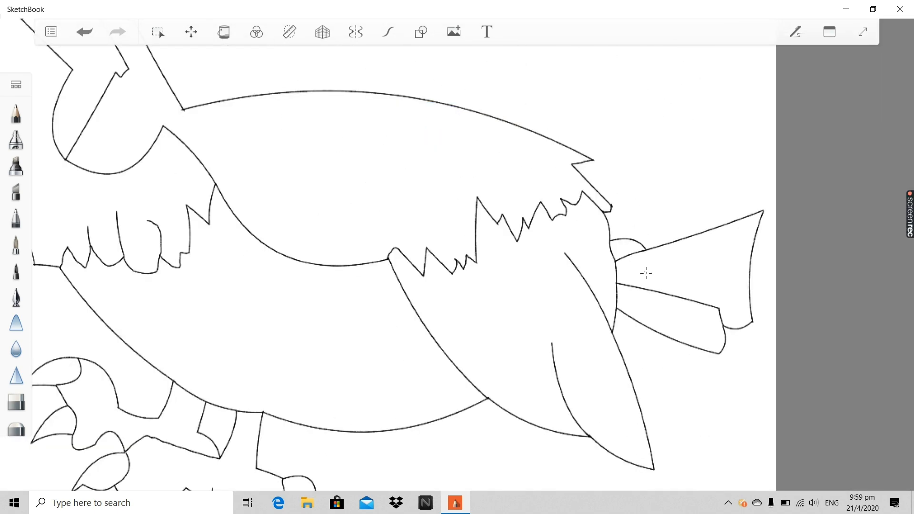
{"action": "scroll", "coordinate": [634, 244], "scroll_direction": "up", "scroll_amount": 6}
{"action": "scroll", "coordinate": [555, 281], "scroll_direction": "up", "scroll_amount": 3}
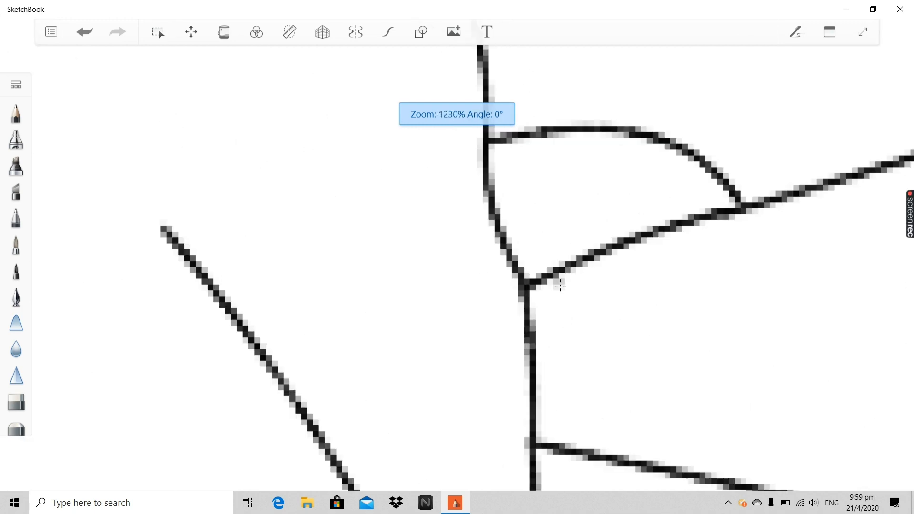
Erase a tiny gap in the outline of the bird's back just before its pointed rear tip.
{"action": "left_click", "coordinate": [12, 402]}
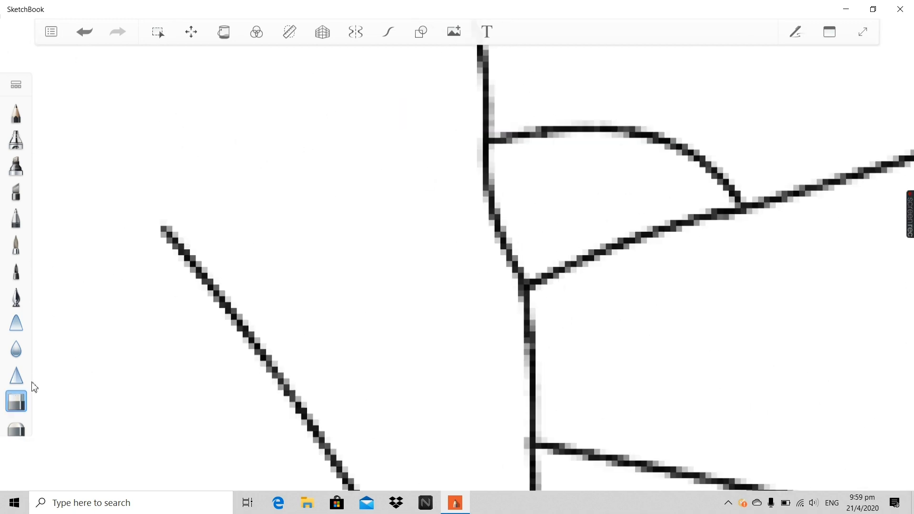
{"action": "scroll", "coordinate": [56, 355], "scroll_direction": "down", "scroll_amount": 6}
{"action": "scroll", "coordinate": [84, 211], "scroll_direction": "up", "scroll_amount": 3}
{"action": "scroll", "coordinate": [84, 212], "scroll_direction": "up", "scroll_amount": 8}
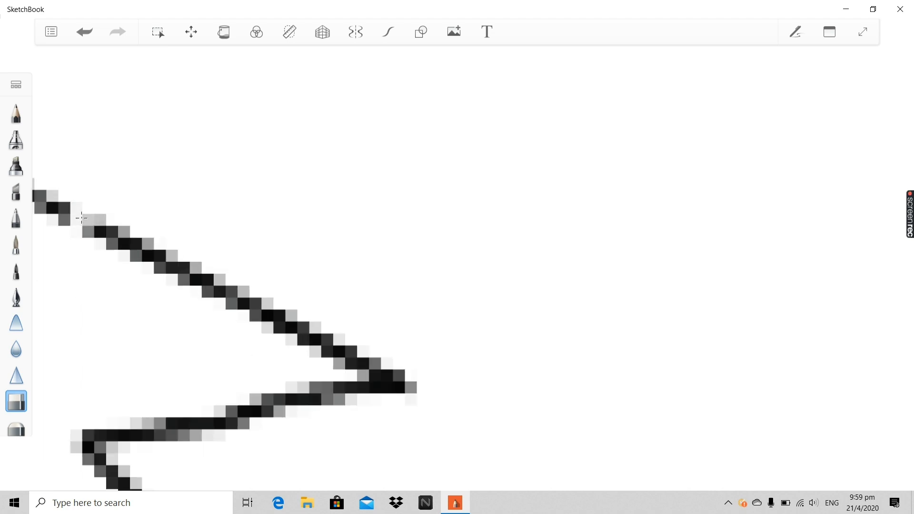
{"action": "scroll", "coordinate": [81, 217], "scroll_direction": "down", "scroll_amount": 4}
{"action": "scroll", "coordinate": [82, 216], "scroll_direction": "down", "scroll_amount": 8}
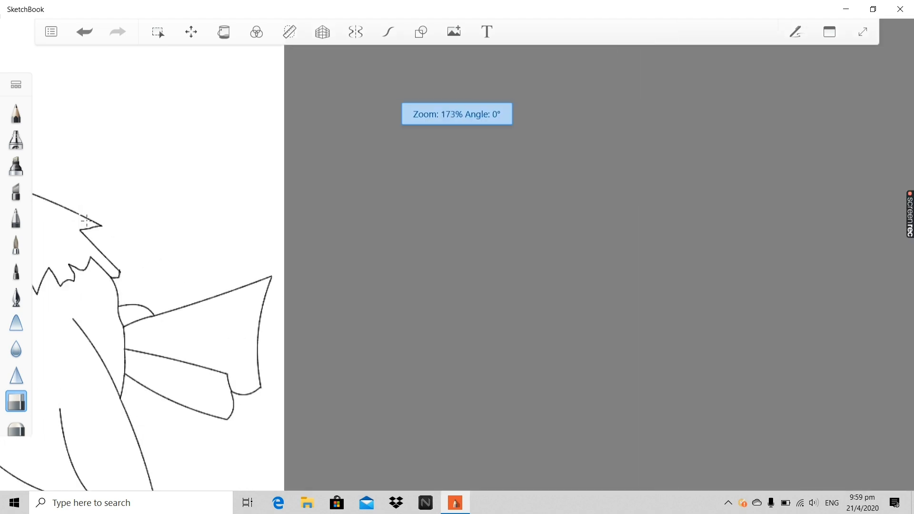
Flood fill the bird's back with solid black at a tolerance of 120 to test the broken outline.
{"action": "scroll", "coordinate": [264, 316], "scroll_direction": "down", "scroll_amount": 3}
{"action": "scroll", "coordinate": [60, 262], "scroll_direction": "up", "scroll_amount": 4}
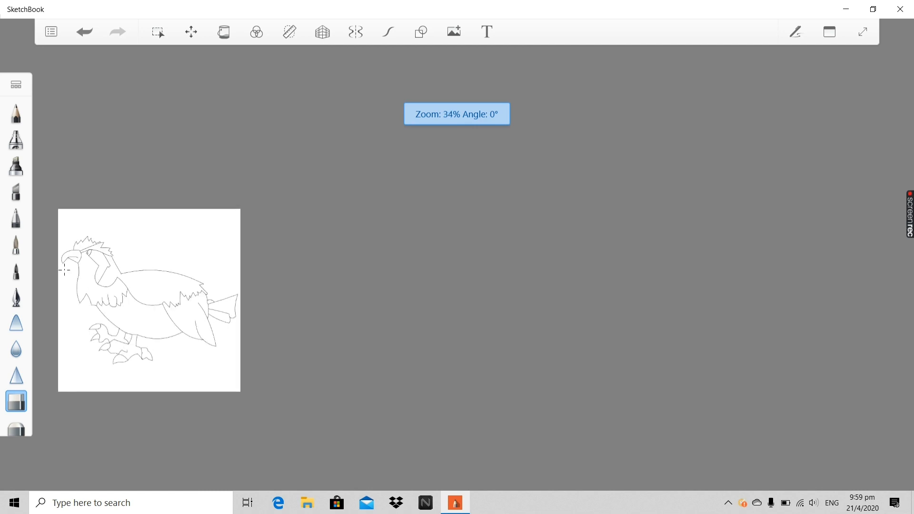
{"action": "scroll", "coordinate": [128, 319], "scroll_direction": "down", "scroll_amount": 1}
{"action": "scroll", "coordinate": [237, 358], "scroll_direction": "up", "scroll_amount": 3}
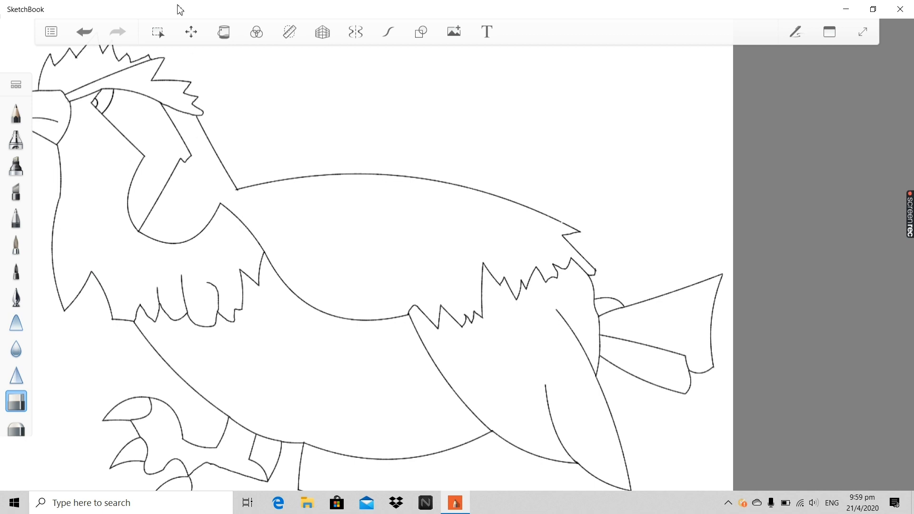
{"action": "left_click", "coordinate": [223, 32]}
{"action": "left_click", "coordinate": [323, 204]}
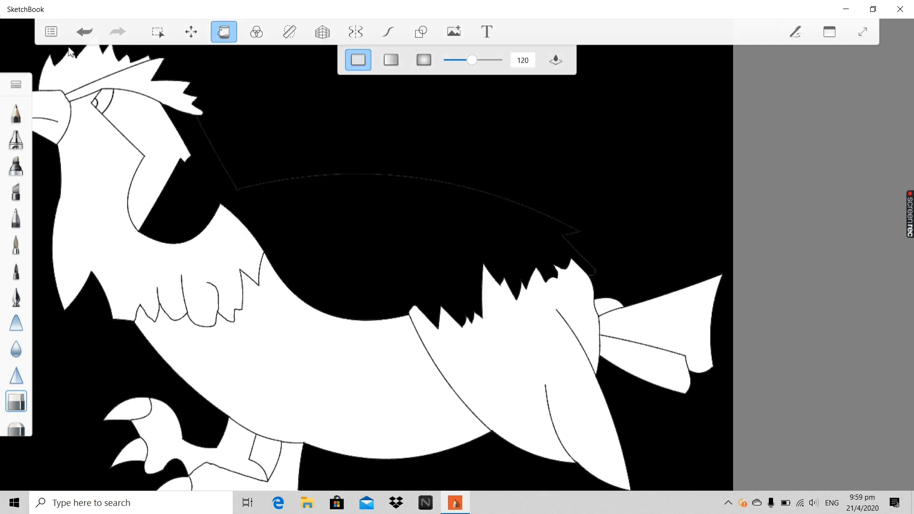
Undo the black fill and the erased gap in the back's outline.
{"action": "left_click", "coordinate": [79, 34]}
{"action": "left_click", "coordinate": [119, 32]}
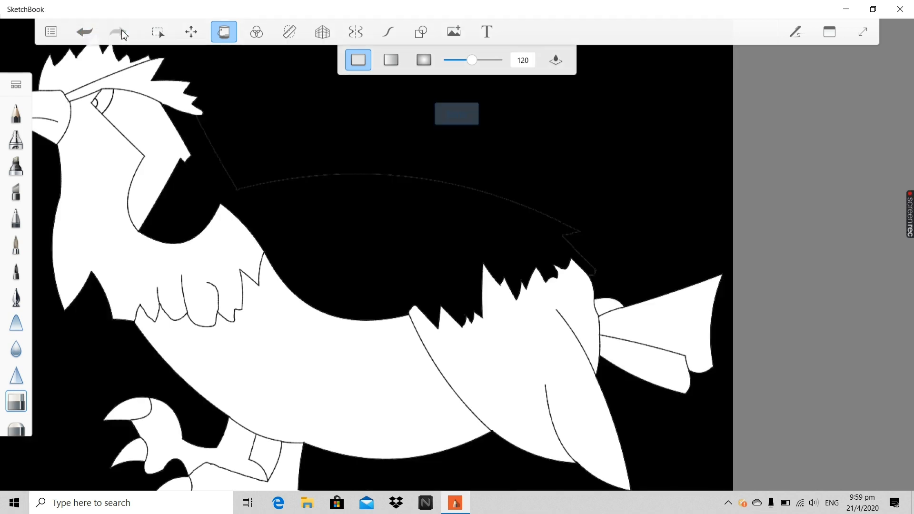
{"action": "left_click", "coordinate": [86, 33]}
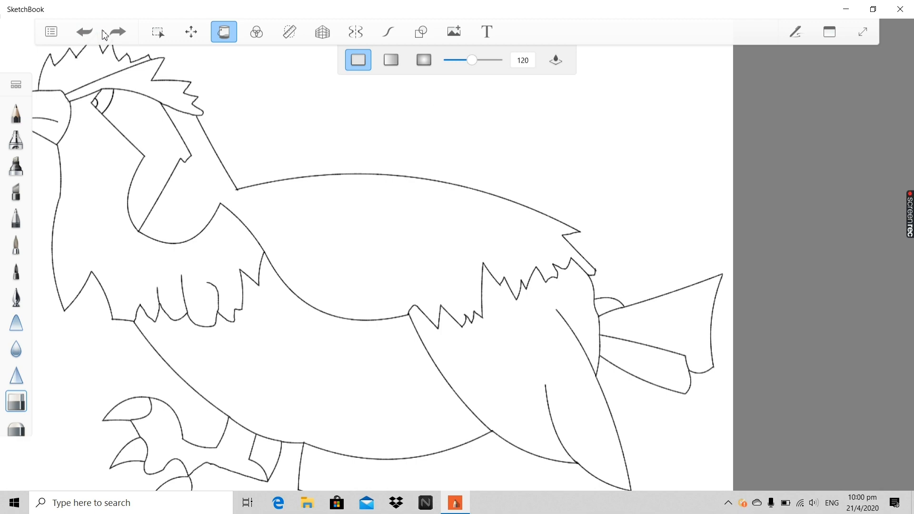
Examine the wing's jagged feather edge and its junctions up close for gaps in the lines.
{"action": "scroll", "coordinate": [150, 151], "scroll_direction": "down", "scroll_amount": 2}
{"action": "scroll", "coordinate": [265, 231], "scroll_direction": "up", "scroll_amount": 10}
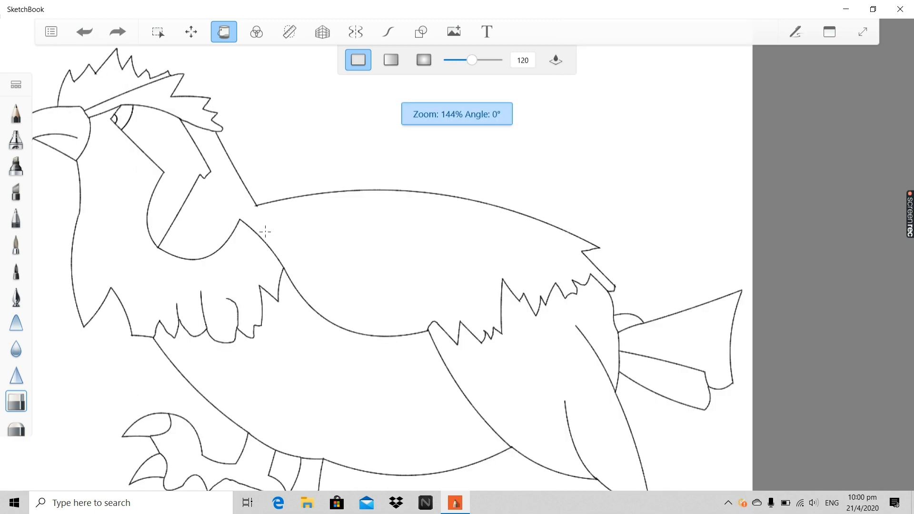
{"action": "scroll", "coordinate": [469, 406], "scroll_direction": "up", "scroll_amount": 4}
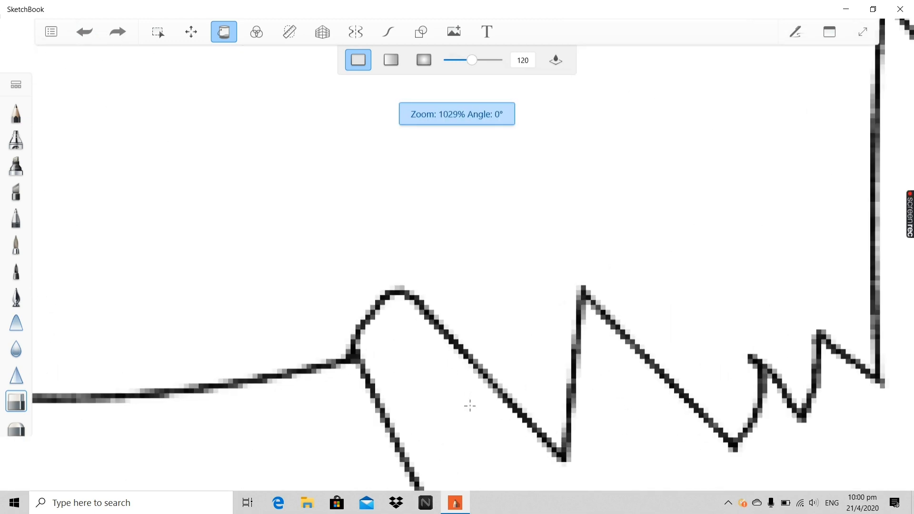
{"action": "scroll", "coordinate": [469, 406], "scroll_direction": "down", "scroll_amount": 9}
{"action": "scroll", "coordinate": [550, 409], "scroll_direction": "up", "scroll_amount": 2}
{"action": "scroll", "coordinate": [575, 395], "scroll_direction": "up", "scroll_amount": 9}
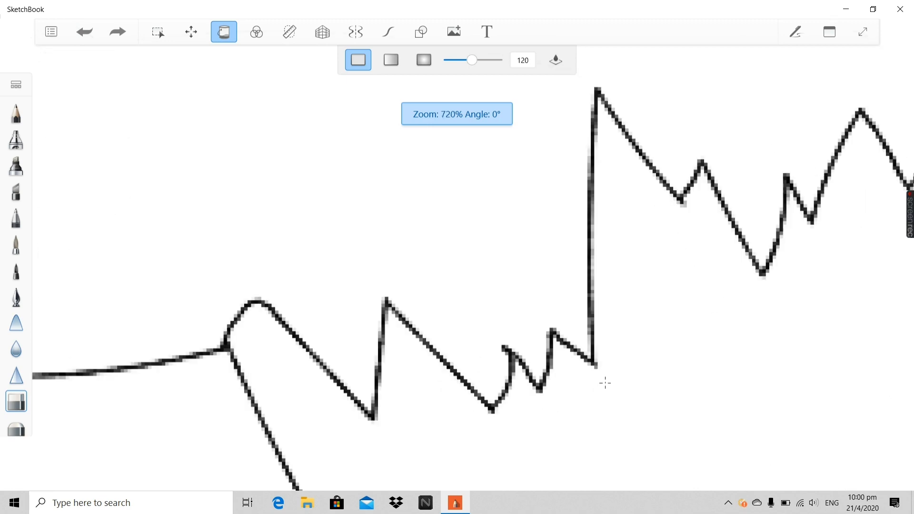
{"action": "scroll", "coordinate": [601, 375], "scroll_direction": "down", "scroll_amount": 9}
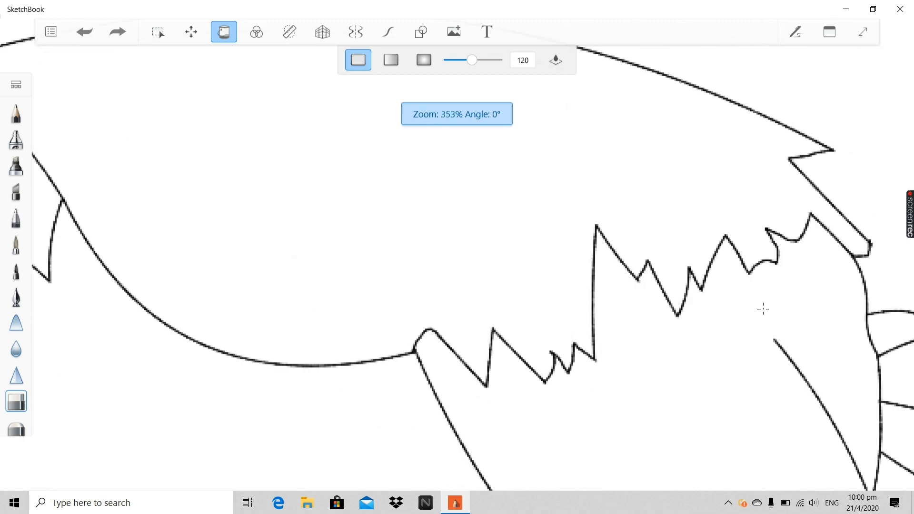
{"action": "scroll", "coordinate": [763, 309], "scroll_direction": "down", "scroll_amount": 5}
{"action": "scroll", "coordinate": [799, 289], "scroll_direction": "up", "scroll_amount": 5}
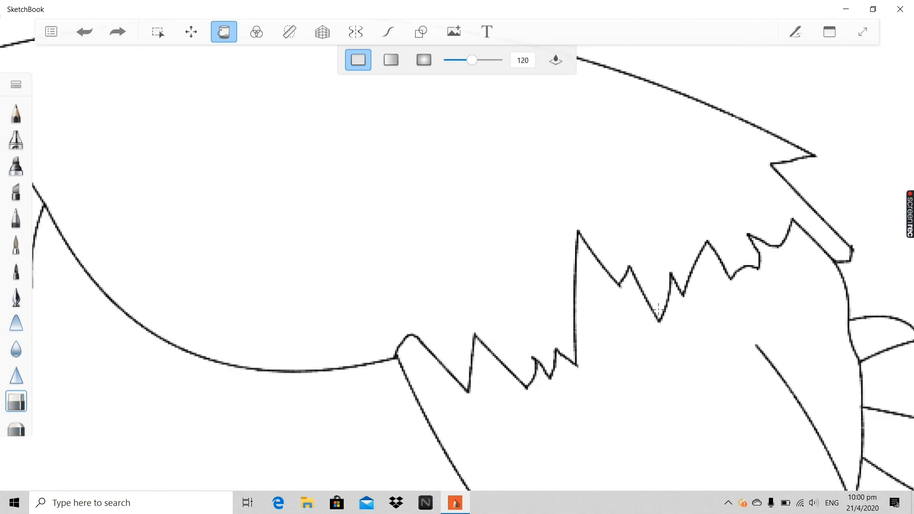
{"action": "scroll", "coordinate": [658, 308], "scroll_direction": "up", "scroll_amount": 5}
{"action": "scroll", "coordinate": [644, 294], "scroll_direction": "down", "scroll_amount": 11}
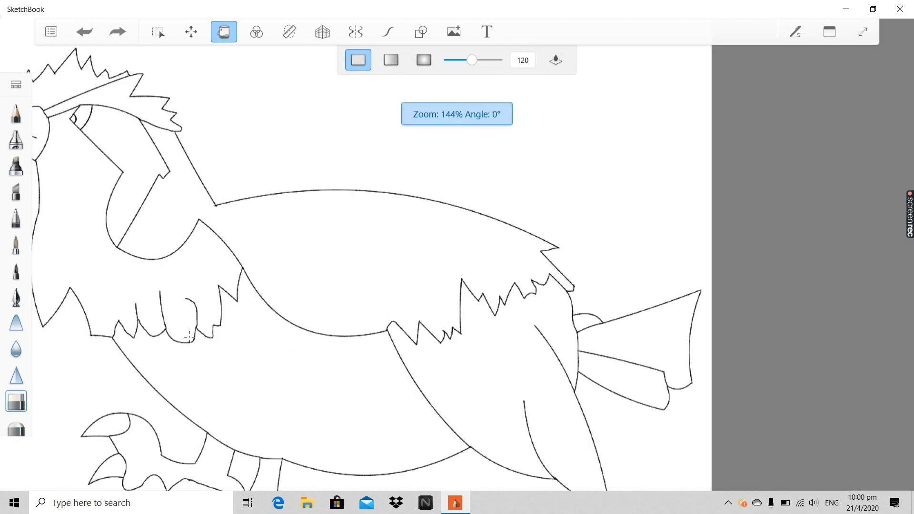
Examine the outlines of the claws and legs up close for gaps in the lines.
{"action": "scroll", "coordinate": [189, 336], "scroll_direction": "down", "scroll_amount": 1}
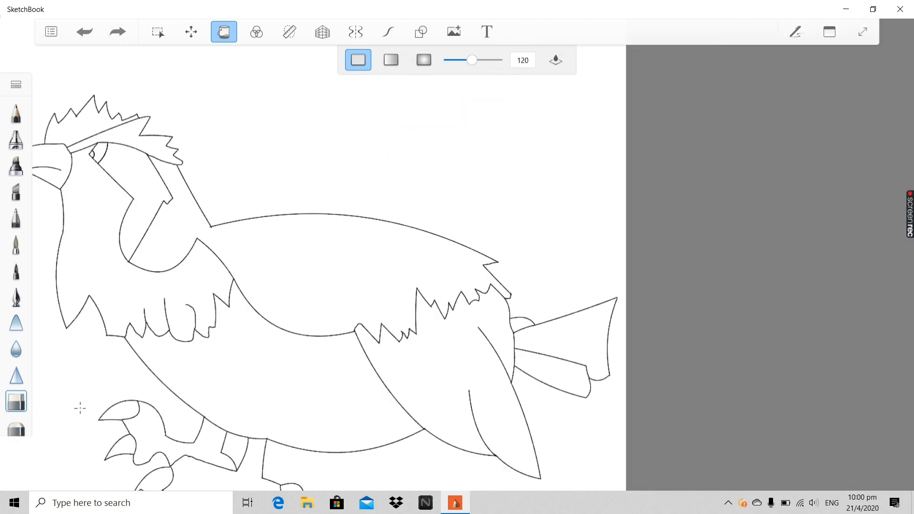
{"action": "scroll", "coordinate": [80, 408], "scroll_direction": "up", "scroll_amount": 9}
{"action": "scroll", "coordinate": [90, 378], "scroll_direction": "down", "scroll_amount": 9}
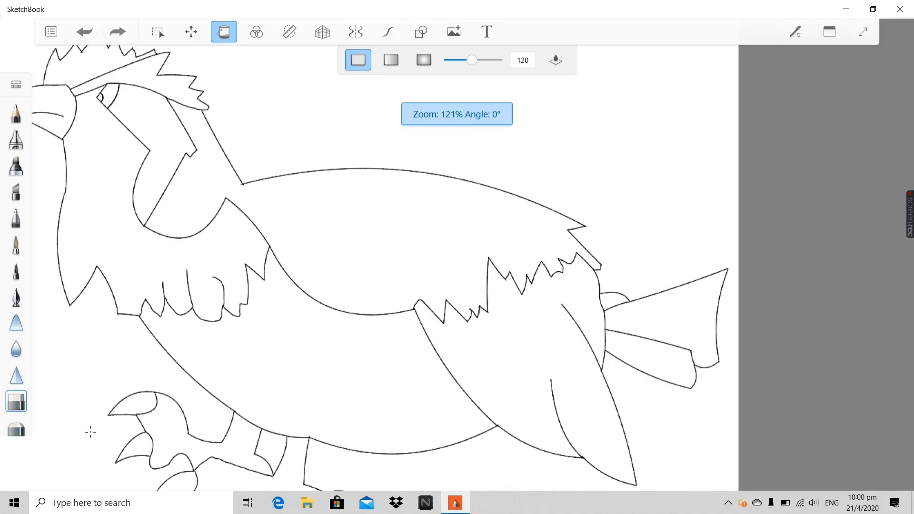
{"action": "scroll", "coordinate": [90, 432], "scroll_direction": "down", "scroll_amount": 1}
{"action": "scroll", "coordinate": [149, 457], "scroll_direction": "up", "scroll_amount": 8}
{"action": "scroll", "coordinate": [149, 394], "scroll_direction": "down", "scroll_amount": 4}
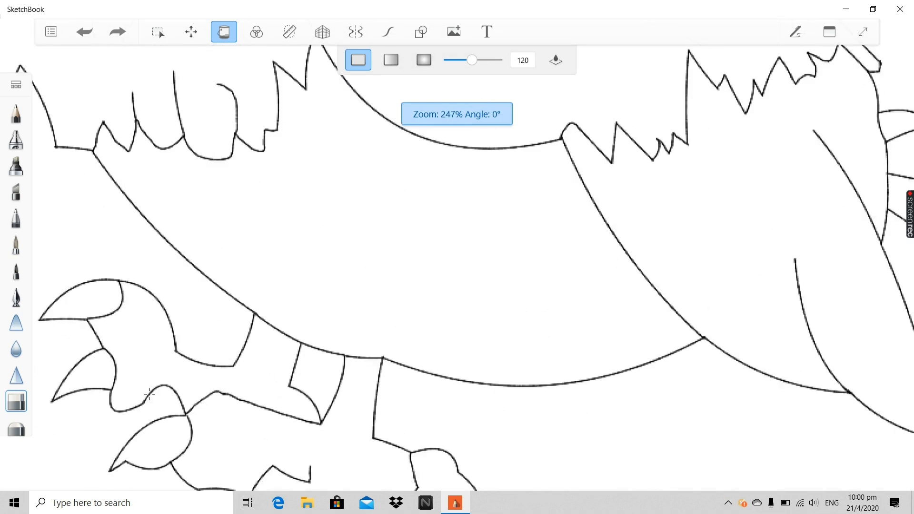
{"action": "scroll", "coordinate": [149, 394], "scroll_direction": "down", "scroll_amount": 3}
{"action": "scroll", "coordinate": [233, 471], "scroll_direction": "up", "scroll_amount": 8}
{"action": "scroll", "coordinate": [304, 469], "scroll_direction": "down", "scroll_amount": 6}
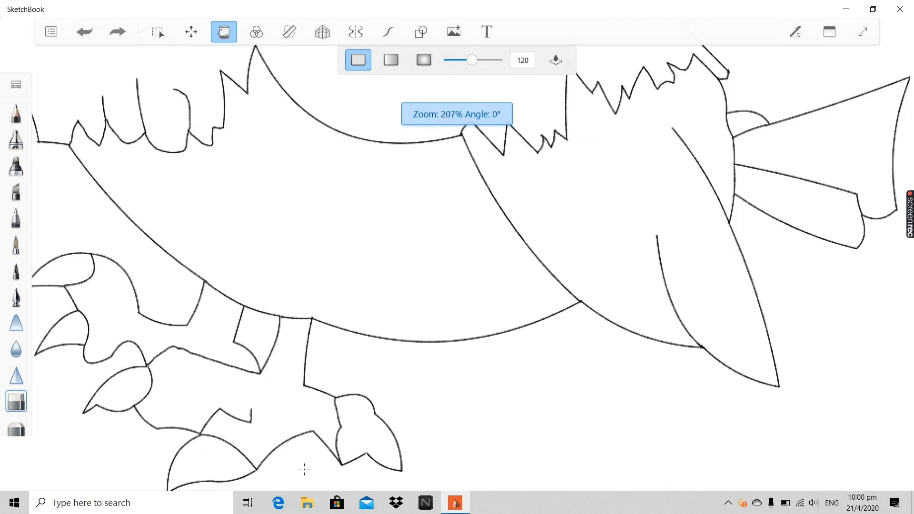
Examine the outlines of the belly, beak, crest, neck and back up close, and the whole bird, for gaps in the lines.
{"action": "scroll", "coordinate": [304, 469], "scroll_direction": "up", "scroll_amount": 6}
{"action": "scroll", "coordinate": [302, 468], "scroll_direction": "down", "scroll_amount": 7}
{"action": "scroll", "coordinate": [150, 430], "scroll_direction": "up", "scroll_amount": 1}
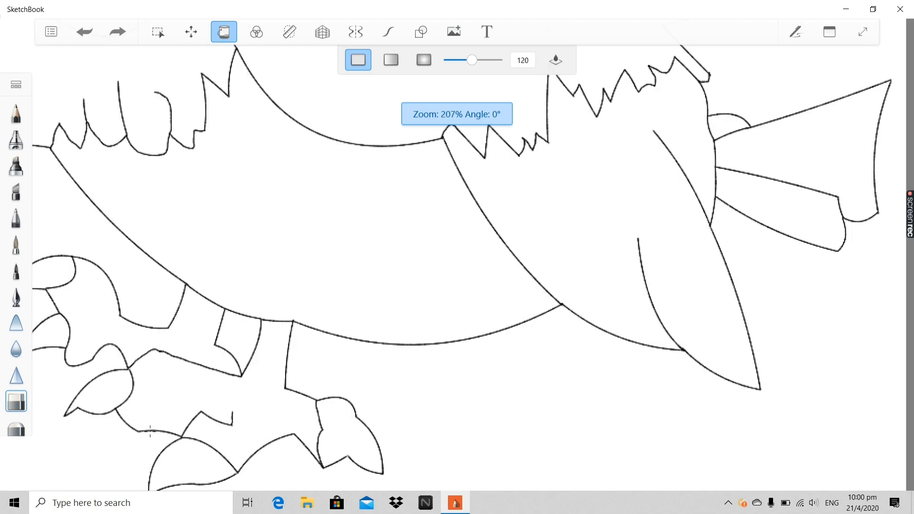
{"action": "scroll", "coordinate": [139, 366], "scroll_direction": "down", "scroll_amount": 3}
{"action": "scroll", "coordinate": [233, 307], "scroll_direction": "down", "scroll_amount": 4}
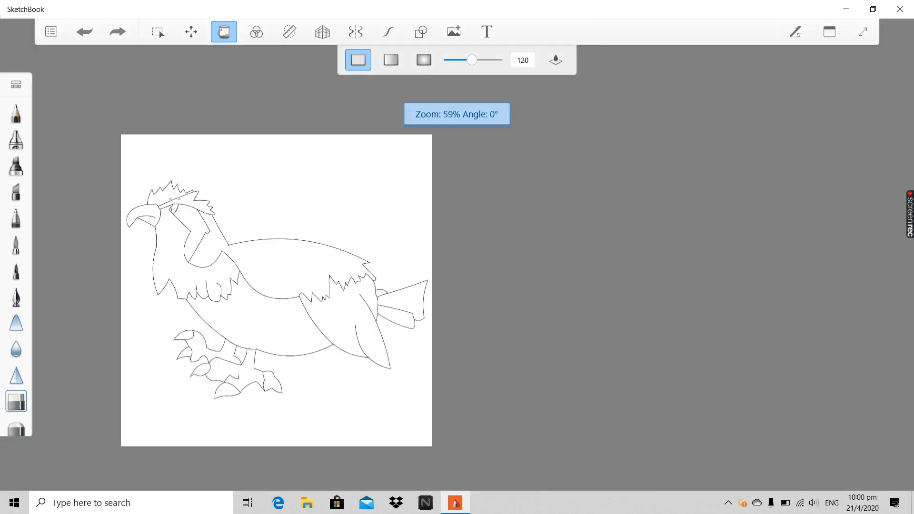
{"action": "scroll", "coordinate": [133, 198], "scroll_direction": "up", "scroll_amount": 6}
{"action": "scroll", "coordinate": [153, 259], "scroll_direction": "up", "scroll_amount": 4}
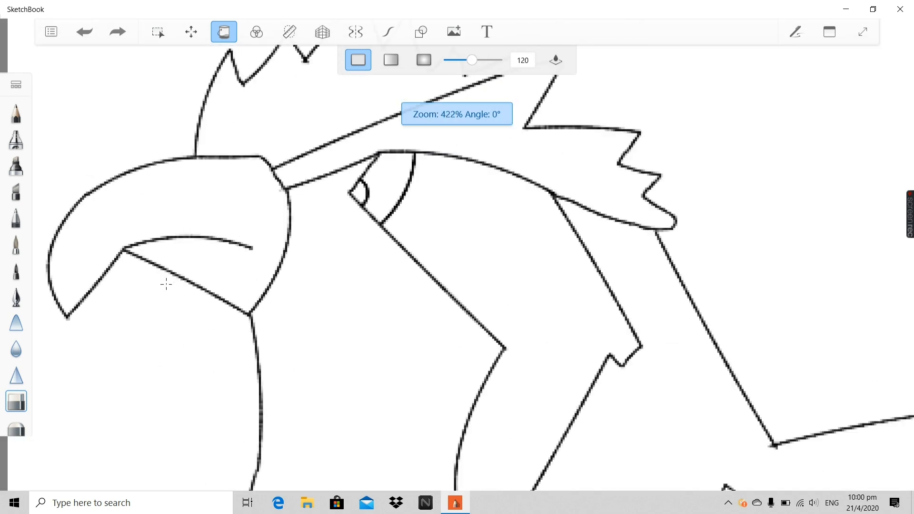
{"action": "scroll", "coordinate": [167, 283], "scroll_direction": "down", "scroll_amount": 3}
{"action": "scroll", "coordinate": [200, 180], "scroll_direction": "up", "scroll_amount": 3}
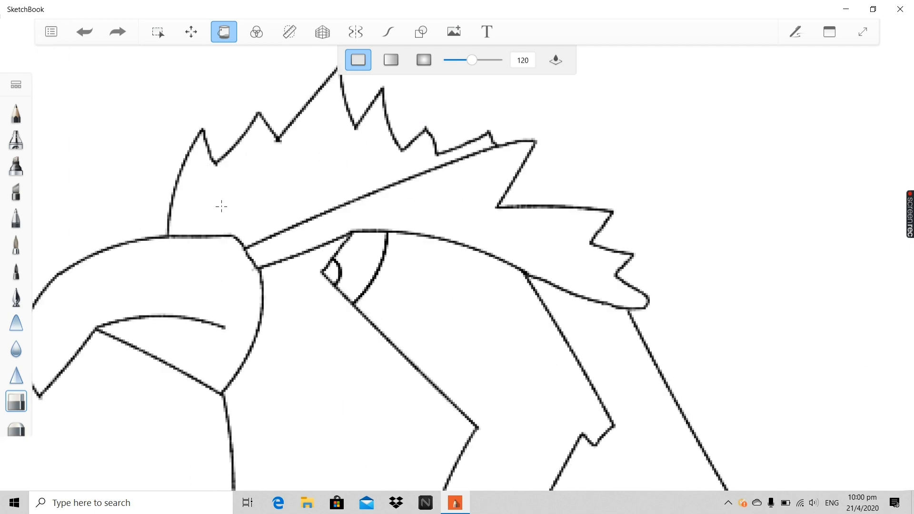
{"action": "scroll", "coordinate": [220, 204], "scroll_direction": "down", "scroll_amount": 5}
{"action": "scroll", "coordinate": [241, 361], "scroll_direction": "up", "scroll_amount": 3}
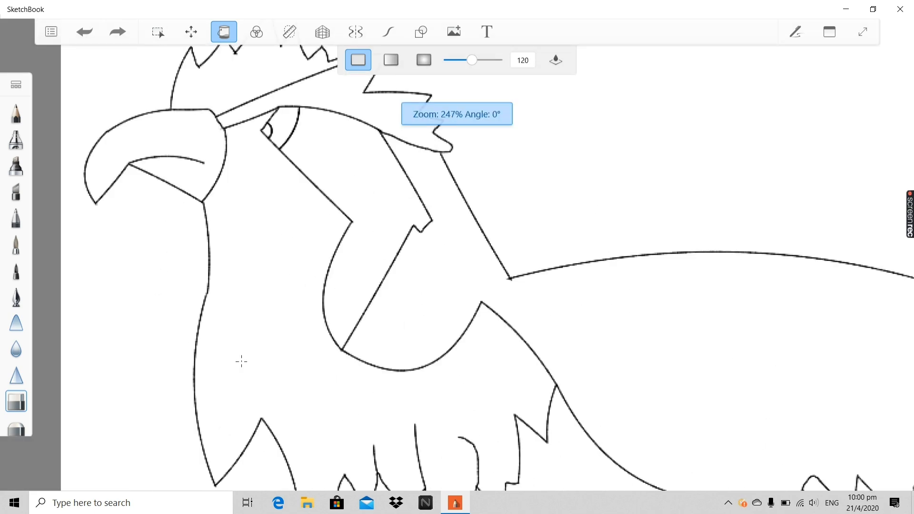
{"action": "scroll", "coordinate": [241, 361], "scroll_direction": "down", "scroll_amount": 3}
{"action": "scroll", "coordinate": [199, 250], "scroll_direction": "up", "scroll_amount": 5}
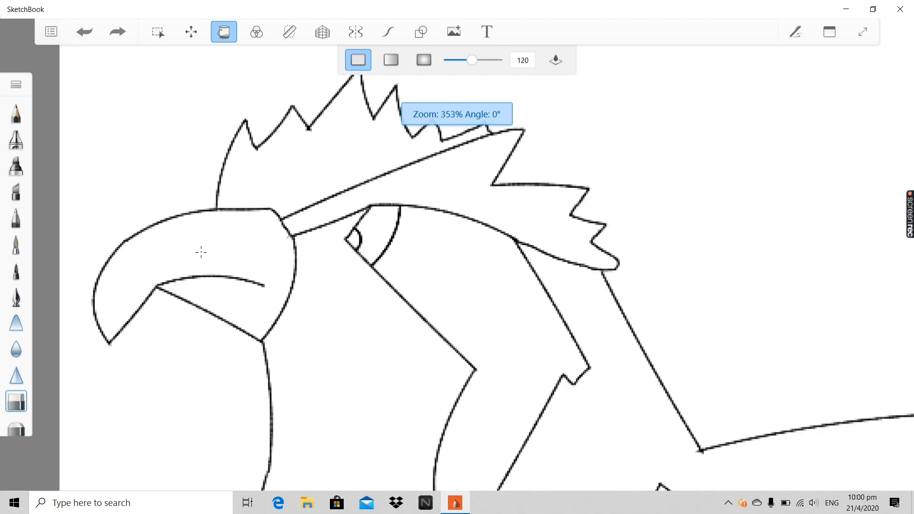
{"action": "scroll", "coordinate": [198, 249], "scroll_direction": "up", "scroll_amount": 2}
{"action": "scroll", "coordinate": [238, 200], "scroll_direction": "down", "scroll_amount": 4}
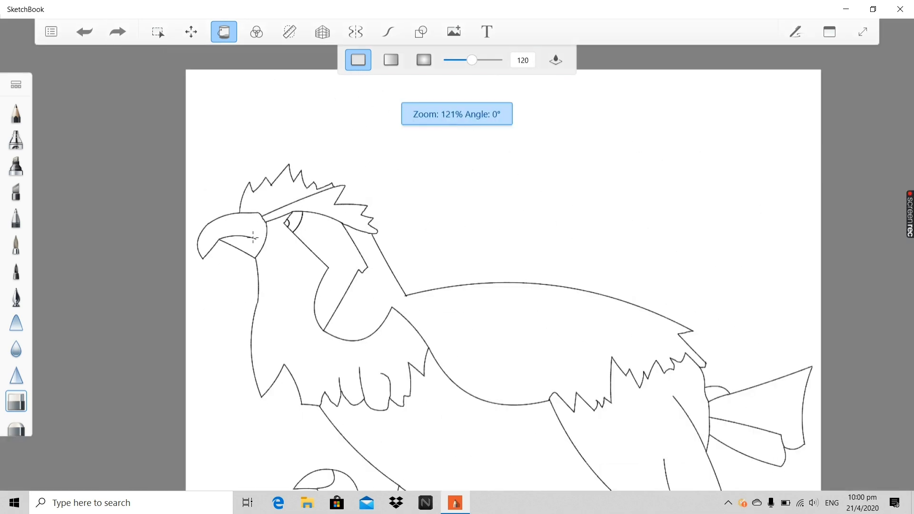
{"action": "scroll", "coordinate": [414, 330], "scroll_direction": "up", "scroll_amount": 3}
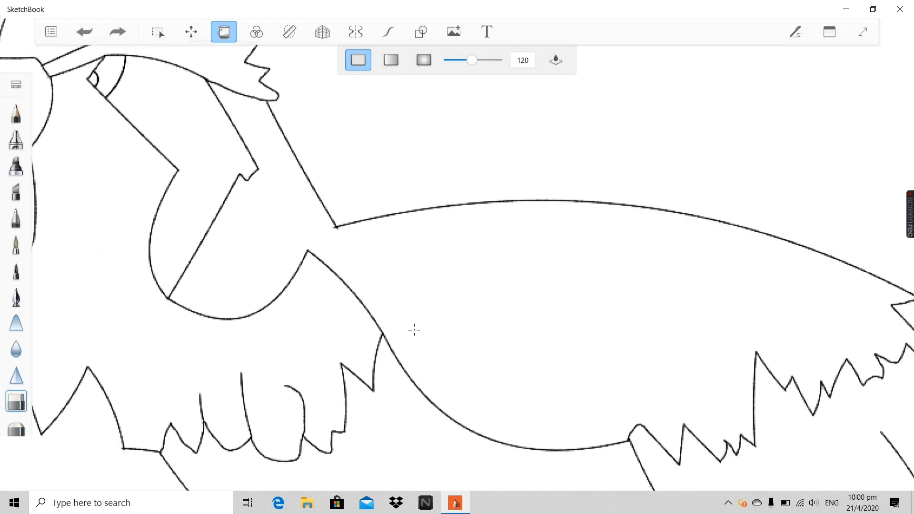
{"action": "scroll", "coordinate": [413, 329], "scroll_direction": "down", "scroll_amount": 1}
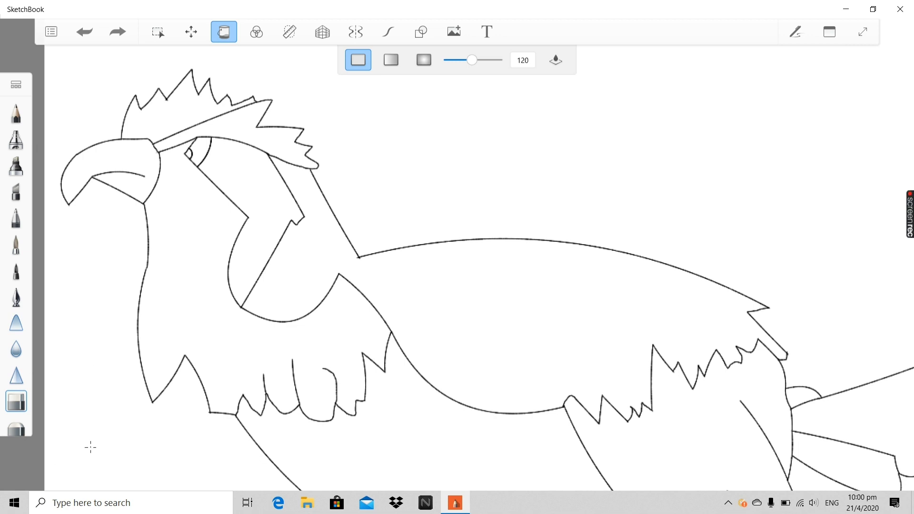
{"action": "scroll", "coordinate": [90, 447], "scroll_direction": "down", "scroll_amount": 6}
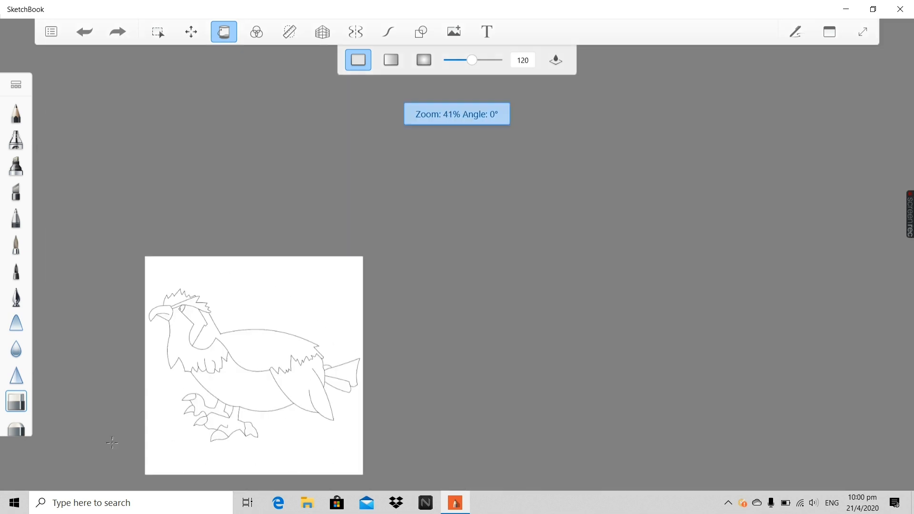
{"action": "scroll", "coordinate": [112, 443], "scroll_direction": "up", "scroll_amount": 3}
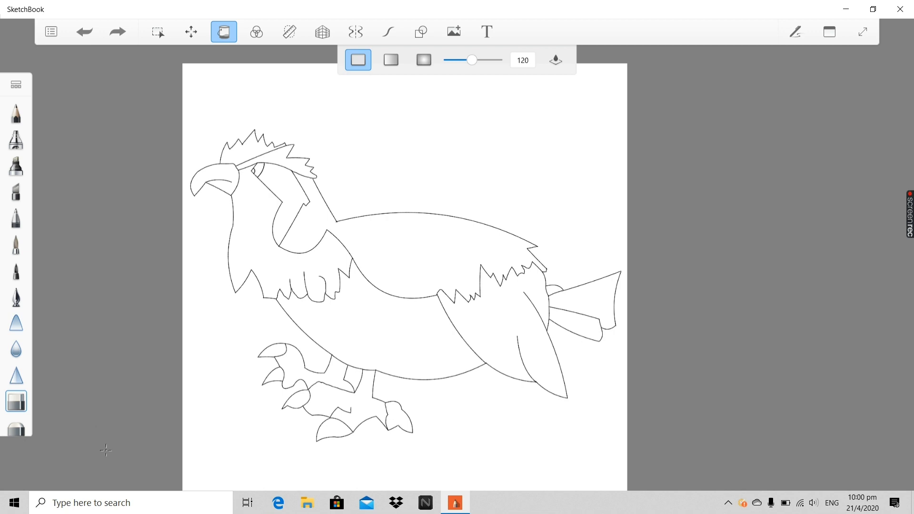
{"action": "scroll", "coordinate": [155, 390], "scroll_direction": "up", "scroll_amount": 2}
{"action": "scroll", "coordinate": [157, 377], "scroll_direction": "down", "scroll_amount": 2}
Set the drawing colour to a dark purple with hue 293, saturation 100 and lightness 30.
{"action": "left_click", "coordinate": [233, 38]}
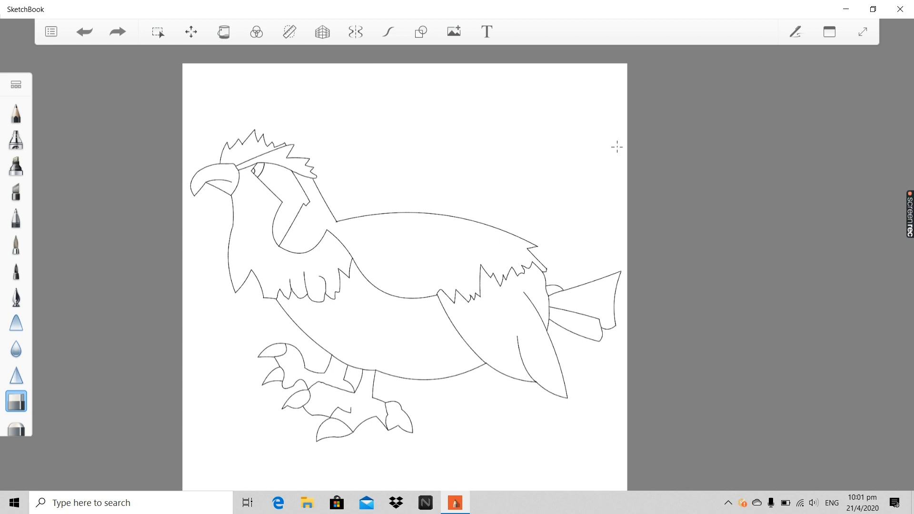
{"action": "left_click", "coordinate": [829, 32]}
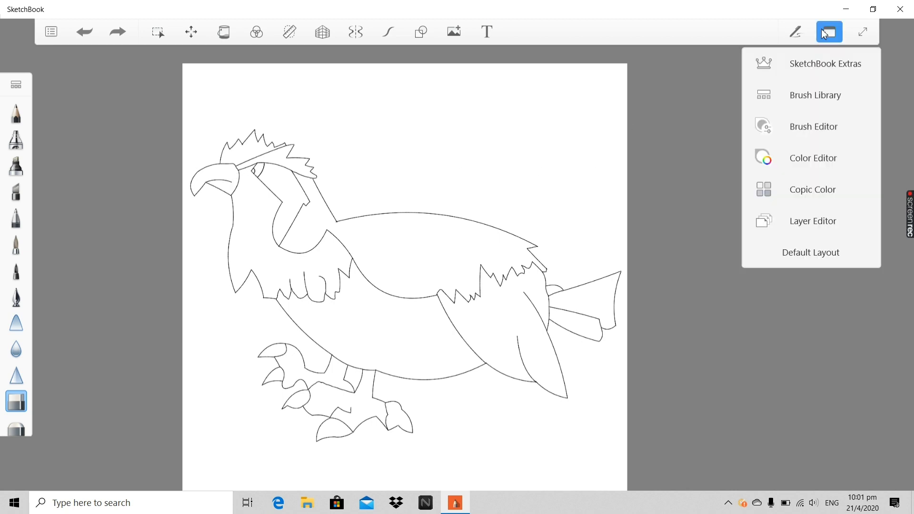
{"action": "left_click", "coordinate": [780, 159]}
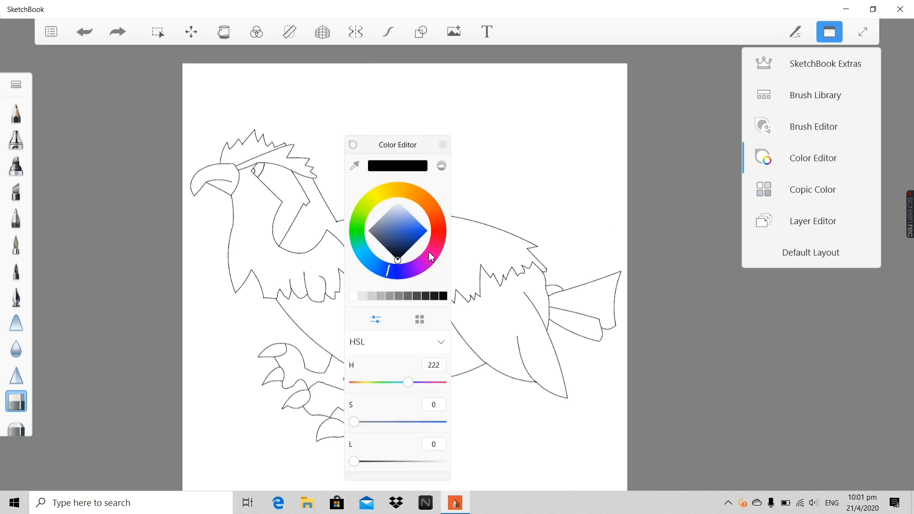
{"action": "mouse_move", "coordinate": [406, 270]}
{"action": "left_mouse_down"}
{"action": "mouse_move", "coordinate": [440, 237]}
{"action": "mouse_move", "coordinate": [431, 244]}
{"action": "left_mouse_up"}
{"action": "left_click", "coordinate": [408, 251]}
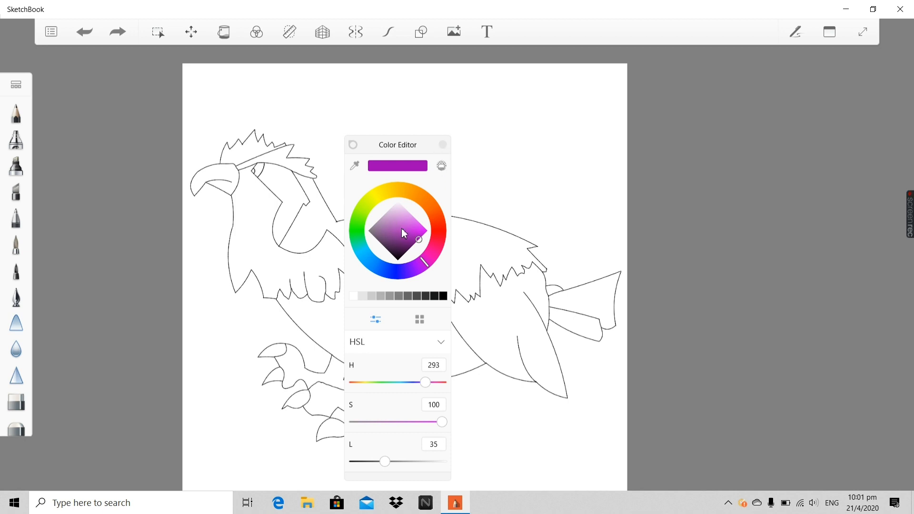
{"action": "left_click_drag", "start_coordinate": [417, 239], "coordinate": [415, 242]}
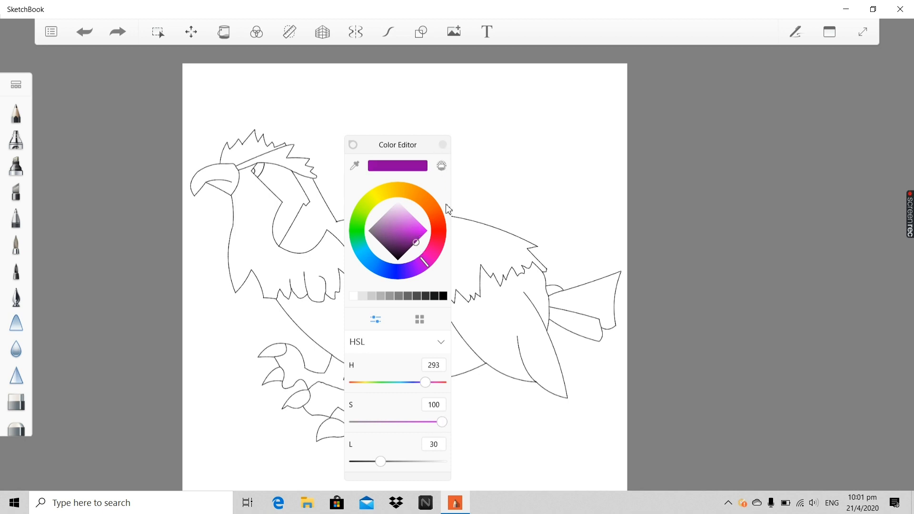
{"action": "left_click", "coordinate": [443, 145]}
Flood fill the bird's beak with solid purple at a tolerance of 120.
{"action": "left_click", "coordinate": [225, 33]}
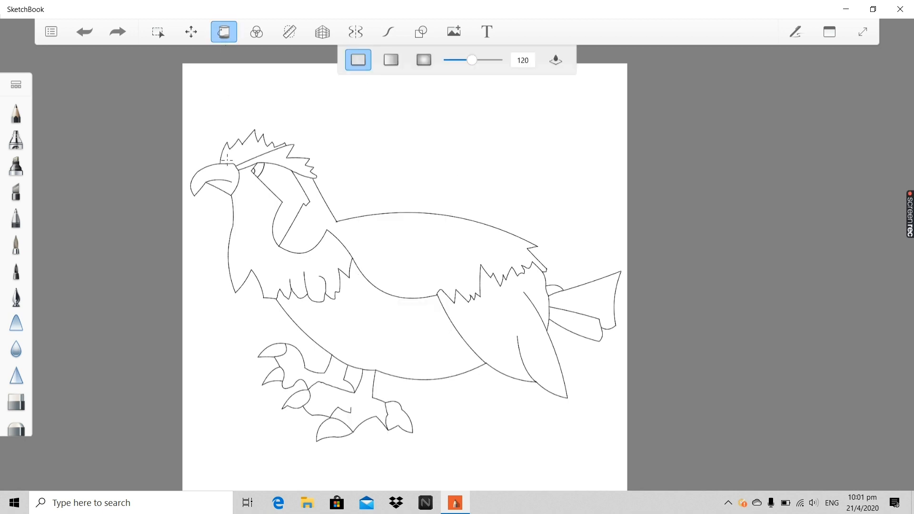
{"action": "left_click", "coordinate": [225, 169]}
{"action": "scroll", "coordinate": [229, 176], "scroll_direction": "up", "scroll_amount": 8}
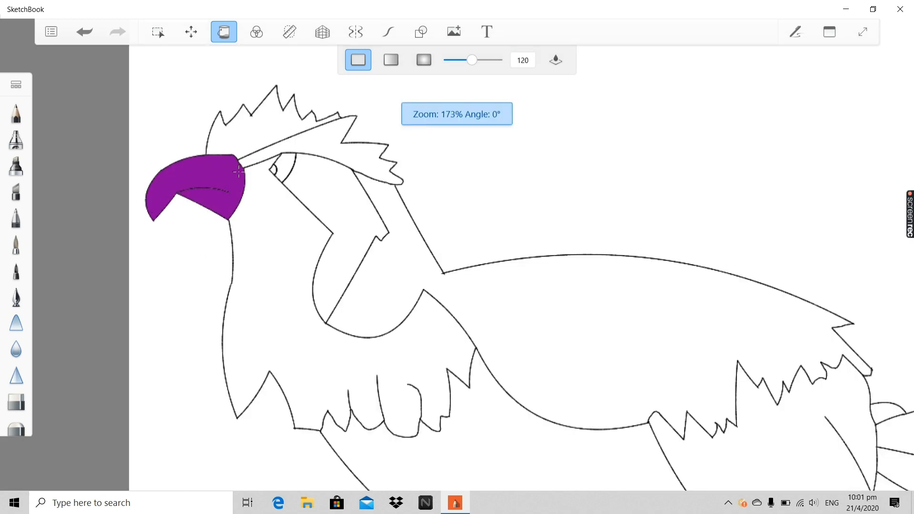
Flood fill both of the bird's legs and feet with solid purple, leaving the claws unfilled.
{"action": "scroll", "coordinate": [168, 203], "scroll_direction": "down", "scroll_amount": 10}
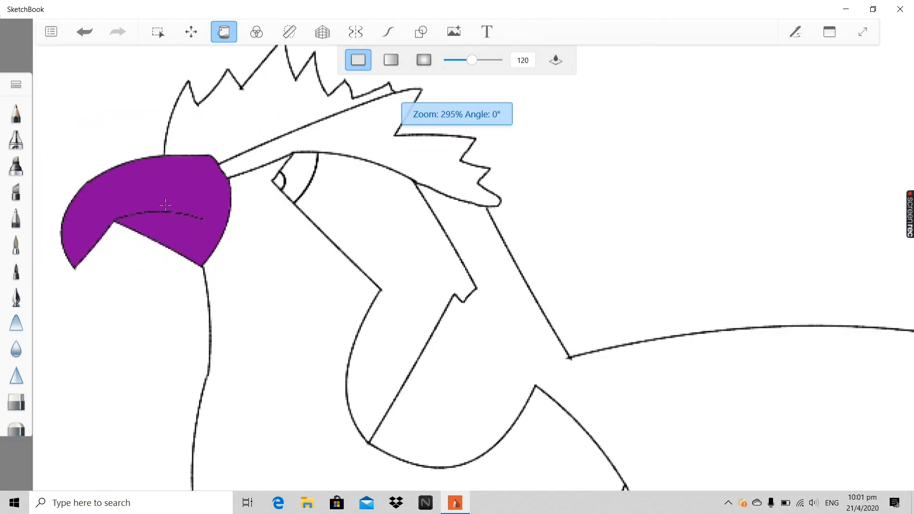
{"action": "scroll", "coordinate": [166, 428], "scroll_direction": "up", "scroll_amount": 5}
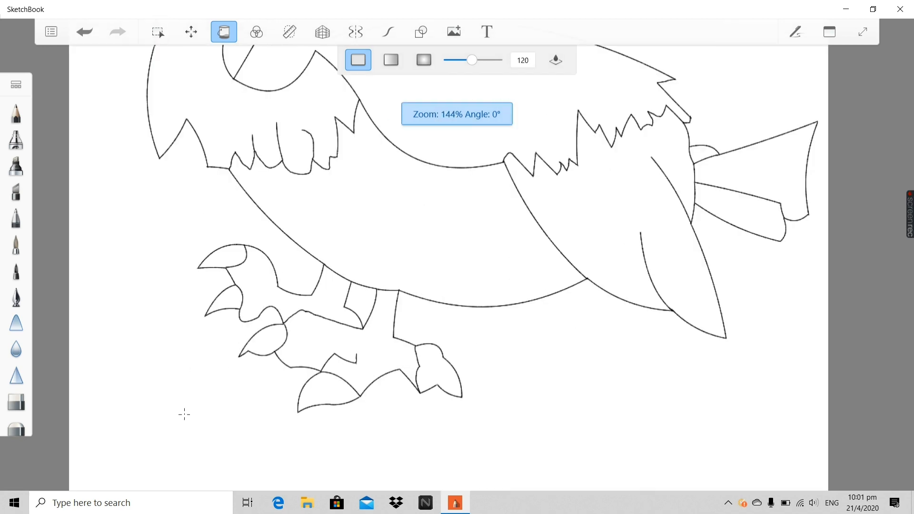
{"action": "left_click", "coordinate": [327, 285]}
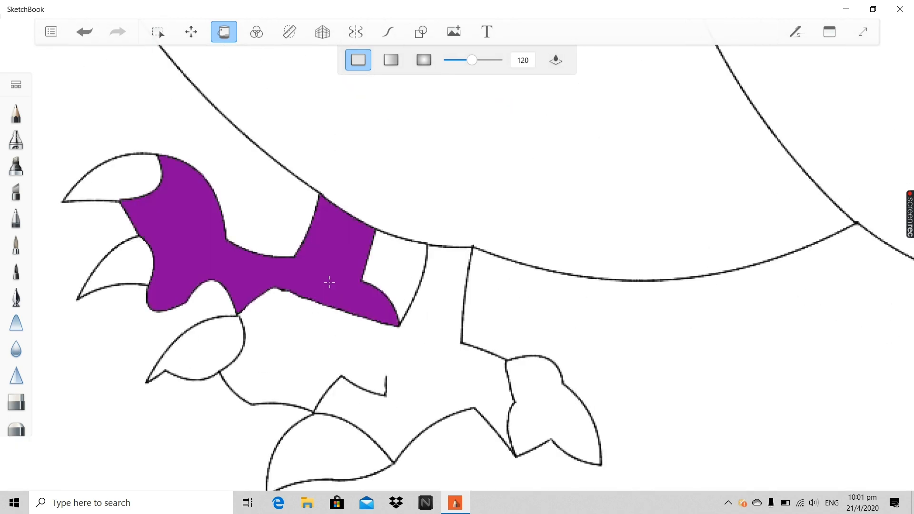
{"action": "left_click", "coordinate": [431, 393]}
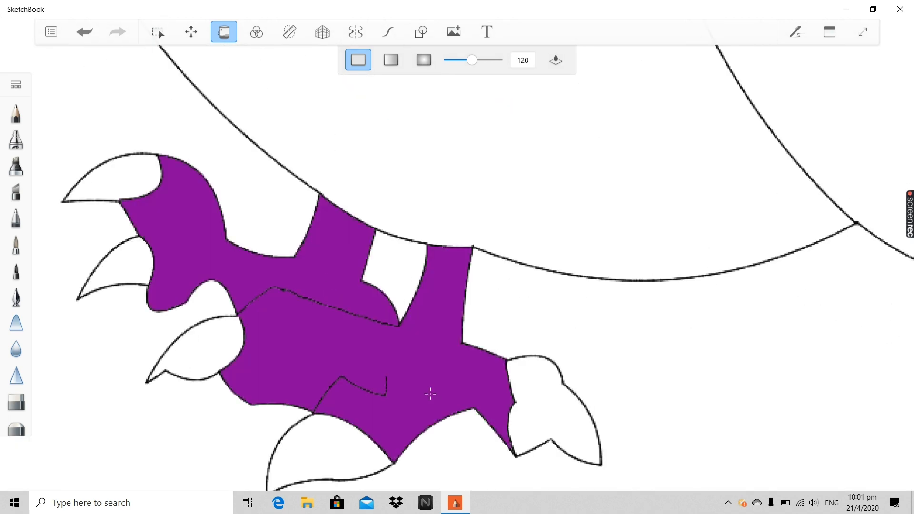
{"action": "scroll", "coordinate": [418, 384], "scroll_direction": "down", "scroll_amount": 3}
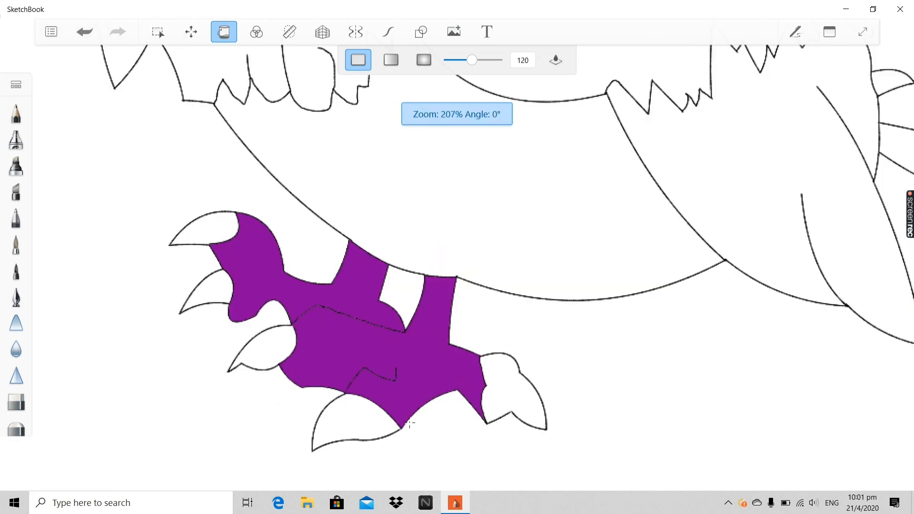
{"action": "scroll", "coordinate": [350, 366], "scroll_direction": "up", "scroll_amount": 2}
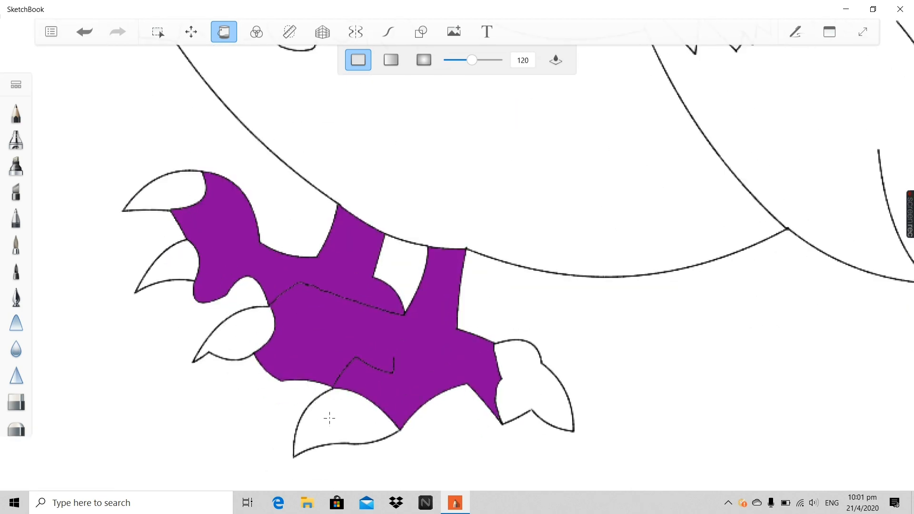
Try a purple flood fill on the rear claw of the front foot and undo it.
{"action": "left_click", "coordinate": [524, 392]}
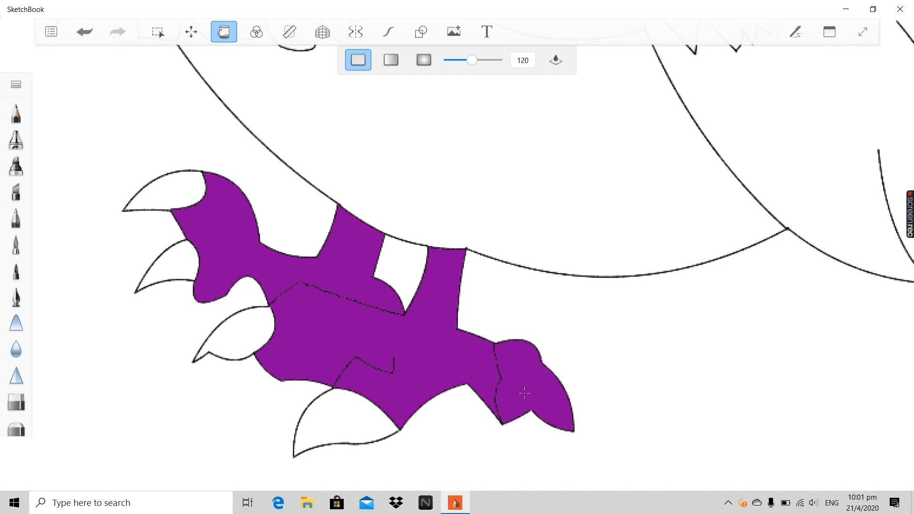
{"action": "left_click", "coordinate": [88, 33]}
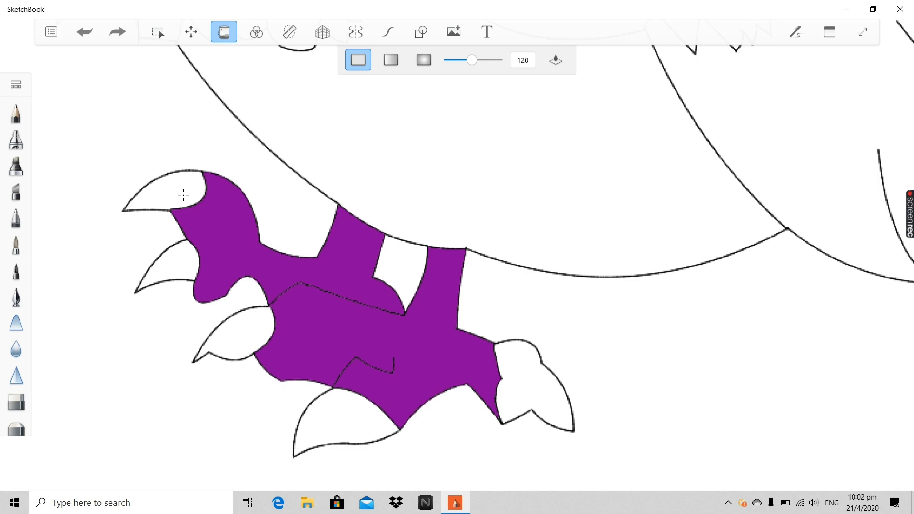
{"action": "scroll", "coordinate": [430, 350], "scroll_direction": "down", "scroll_amount": 3}
{"action": "scroll", "coordinate": [524, 381], "scroll_direction": "up", "scroll_amount": 3}
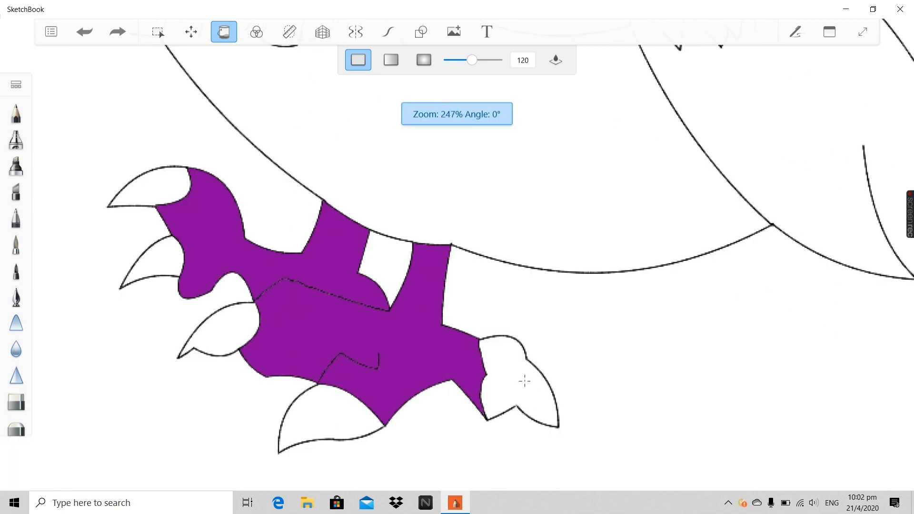
Set the colour to black and flood fill the marking that runs from behind the eye down the neck.
{"action": "scroll", "coordinate": [361, 404], "scroll_direction": "down", "scroll_amount": 6}
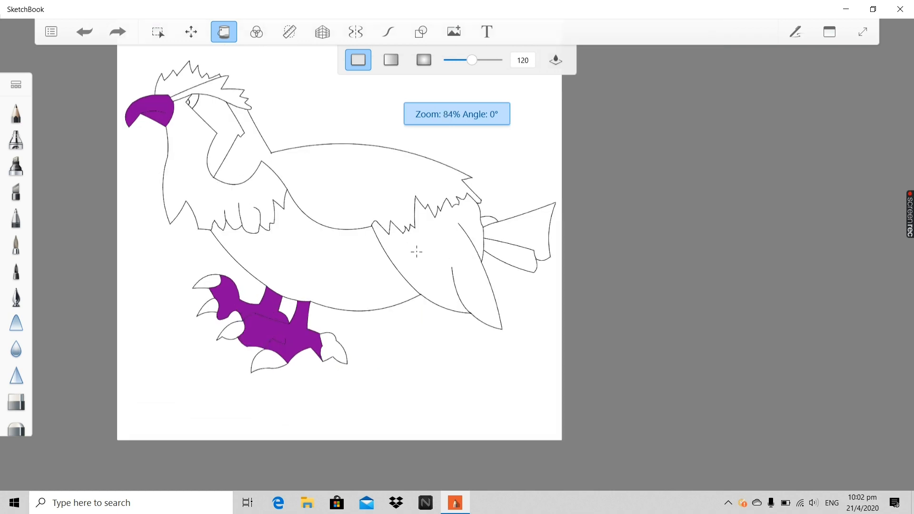
{"action": "scroll", "coordinate": [416, 252], "scroll_direction": "up", "scroll_amount": 2}
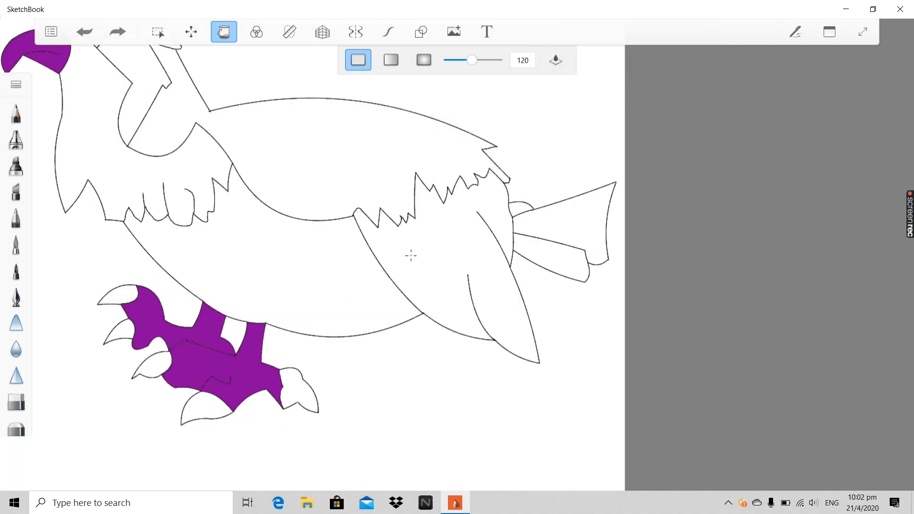
{"action": "scroll", "coordinate": [395, 258], "scroll_direction": "down", "scroll_amount": 5}
{"action": "scroll", "coordinate": [206, 160], "scroll_direction": "up", "scroll_amount": 6}
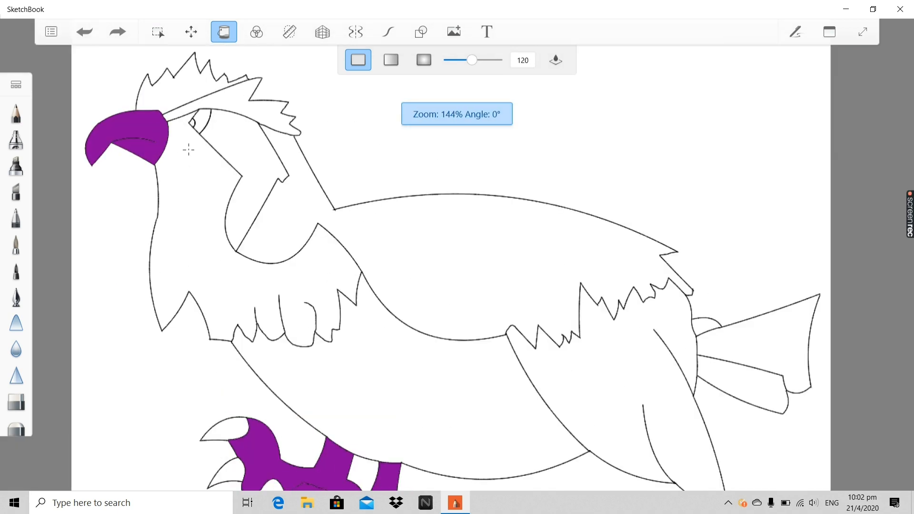
{"action": "scroll", "coordinate": [164, 124], "scroll_direction": "up", "scroll_amount": 4}
{"action": "scroll", "coordinate": [191, 118], "scroll_direction": "up", "scroll_amount": 4}
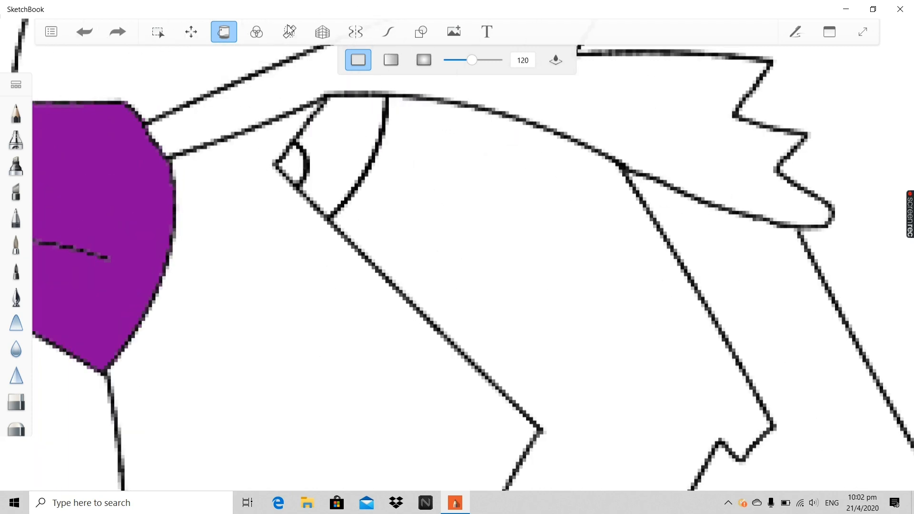
{"action": "scroll", "coordinate": [633, 321], "scroll_direction": "down", "scroll_amount": 8}
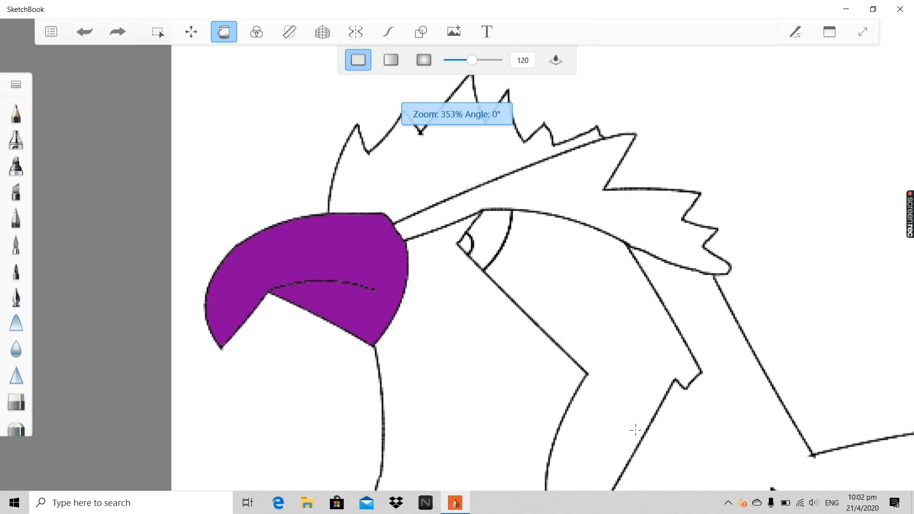
{"action": "scroll", "coordinate": [641, 351], "scroll_direction": "up", "scroll_amount": 7}
{"action": "left_click", "coordinate": [827, 32]}
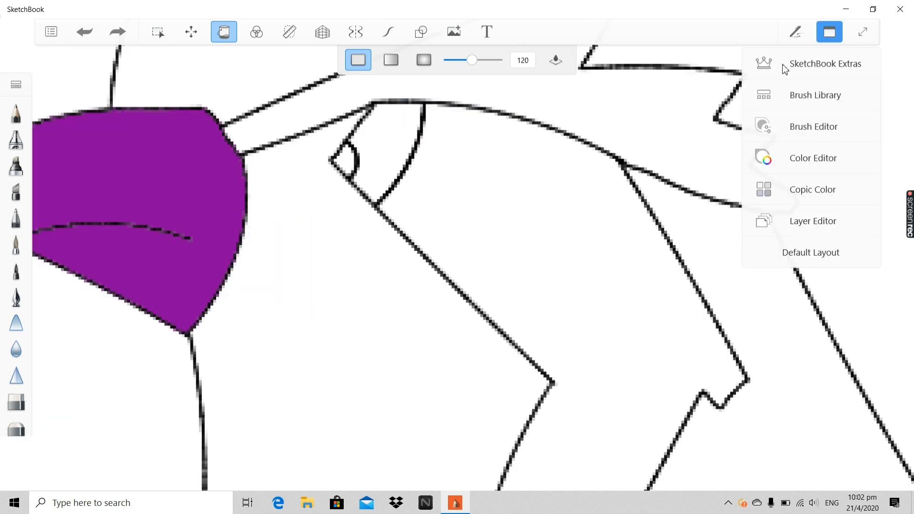
{"action": "left_click", "coordinate": [810, 158]}
{"action": "left_click_drag", "start_coordinate": [416, 233], "coordinate": [400, 278]}
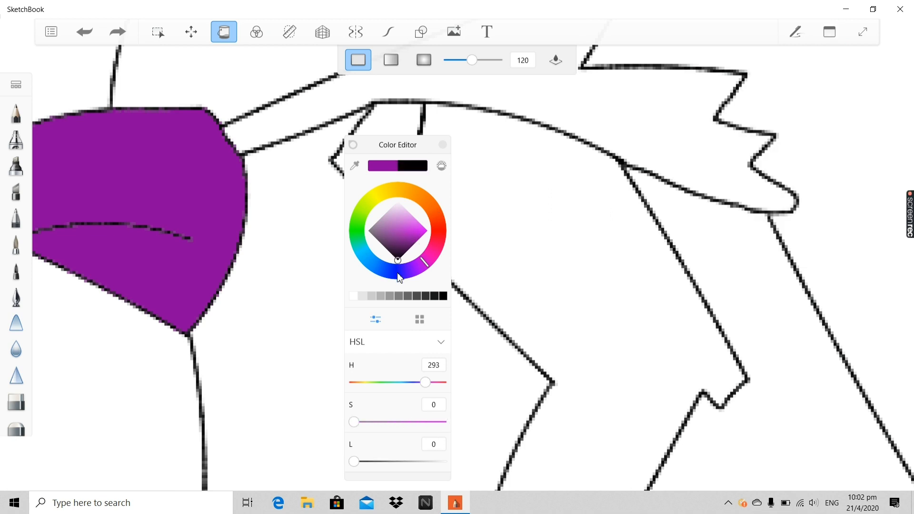
{"action": "left_click", "coordinate": [442, 144]}
{"action": "left_click", "coordinate": [583, 233]}
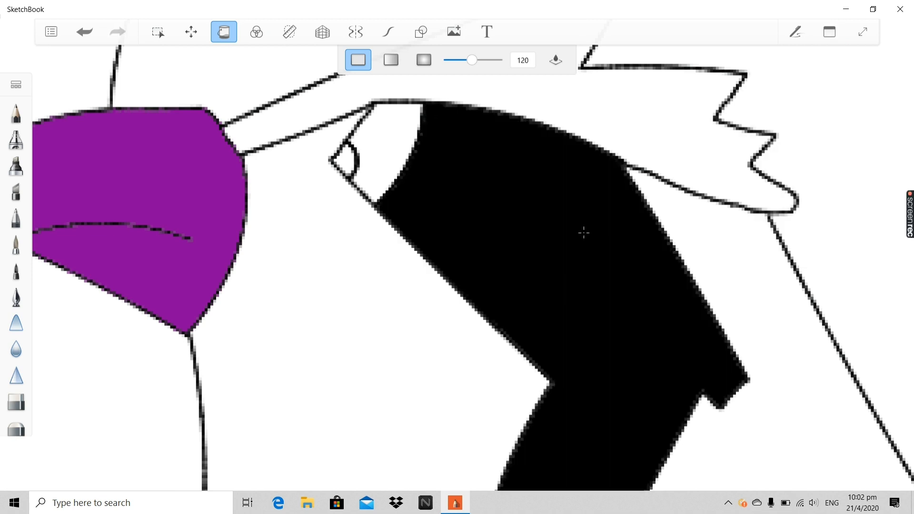
Flood fill the pupil of the bird's eye with solid black.
{"action": "left_click", "coordinate": [347, 162]}
{"action": "scroll", "coordinate": [354, 161], "scroll_direction": "down", "scroll_amount": 8}
{"action": "scroll", "coordinate": [387, 273], "scroll_direction": "up", "scroll_amount": 2}
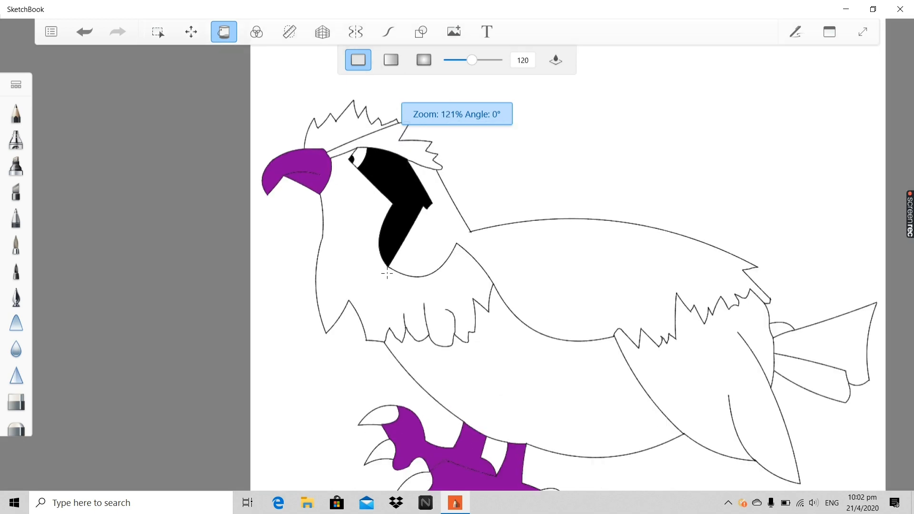
{"action": "scroll", "coordinate": [387, 273], "scroll_direction": "down", "scroll_amount": 4}
{"action": "scroll", "coordinate": [334, 365], "scroll_direction": "up", "scroll_amount": 2}
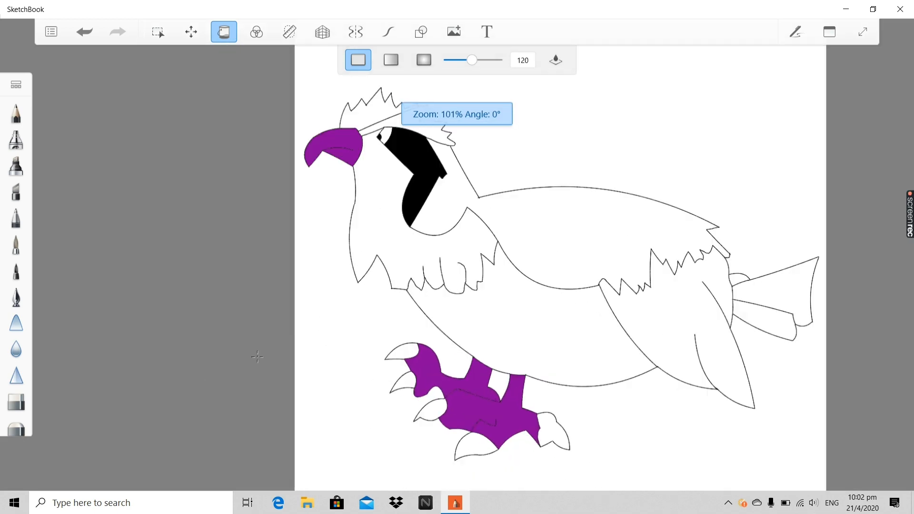
{"action": "scroll", "coordinate": [376, 165], "scroll_direction": "up", "scroll_amount": 6}
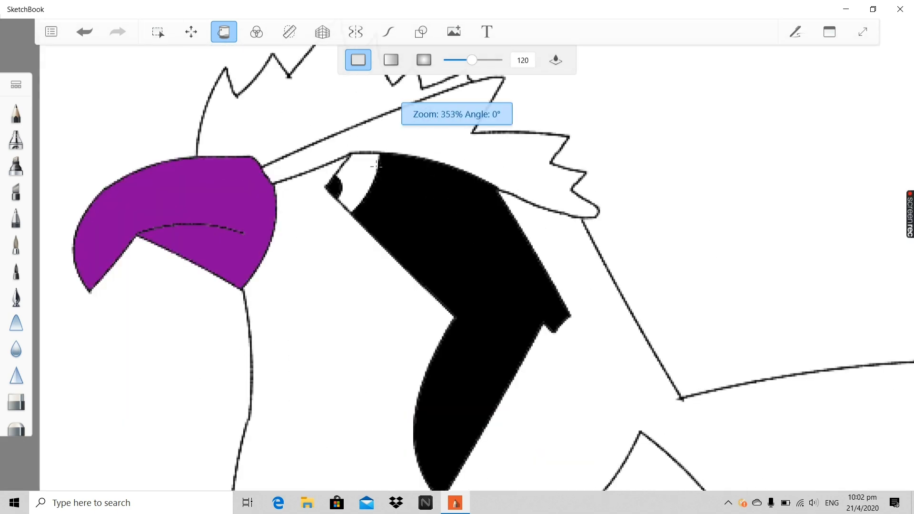
{"action": "scroll", "coordinate": [376, 165], "scroll_direction": "down", "scroll_amount": 5}
{"action": "scroll", "coordinate": [323, 343], "scroll_direction": "up", "scroll_amount": 2}
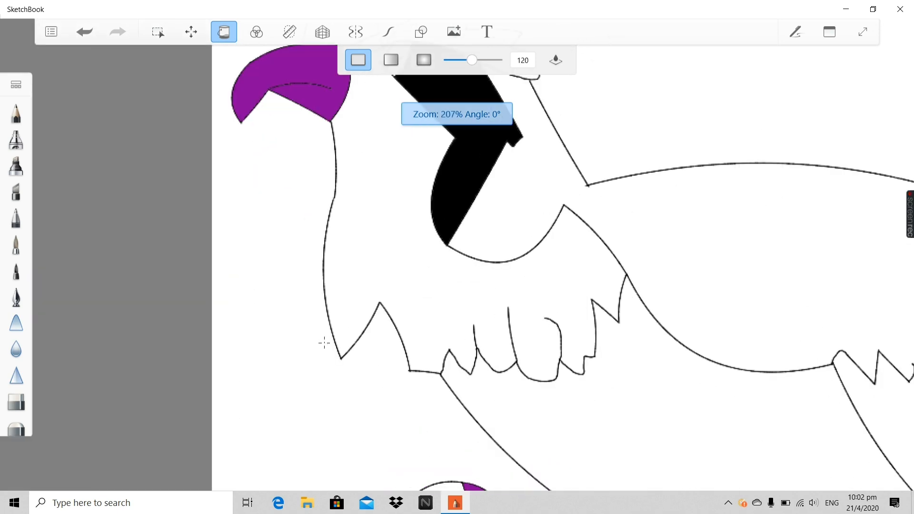
{"action": "scroll", "coordinate": [323, 343], "scroll_direction": "down", "scroll_amount": 4}
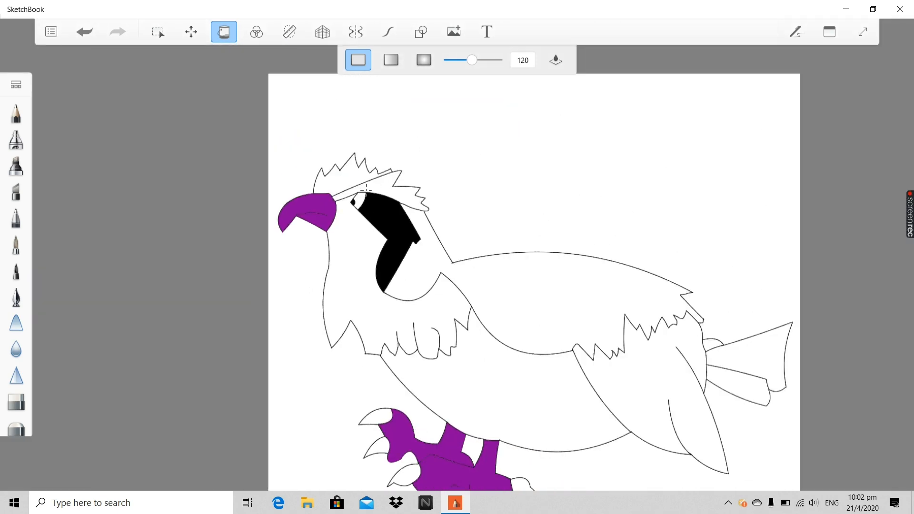
{"action": "scroll", "coordinate": [372, 235], "scroll_direction": "up", "scroll_amount": 1}
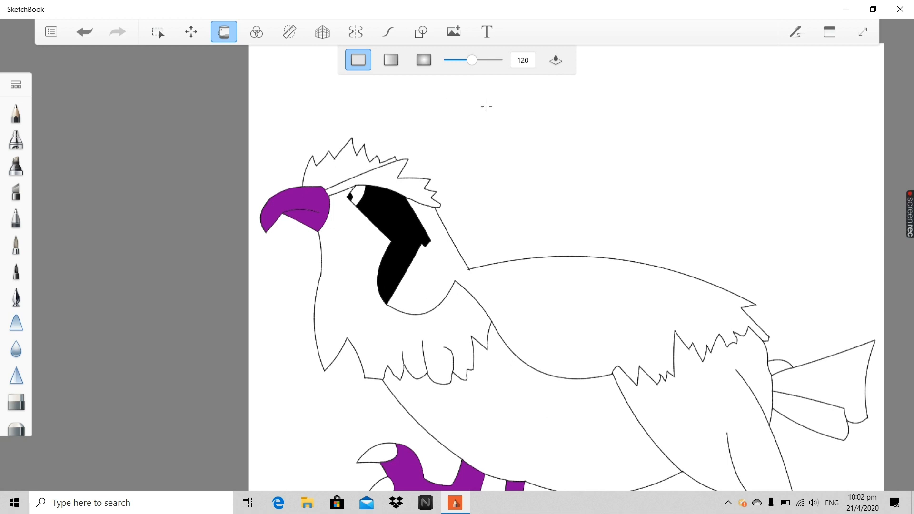
Set the colour to yellow with hue 63, saturation 100 and lightness 50, and flood fill the face, neck ruff and head crest.
{"action": "left_click", "coordinate": [839, 40]}
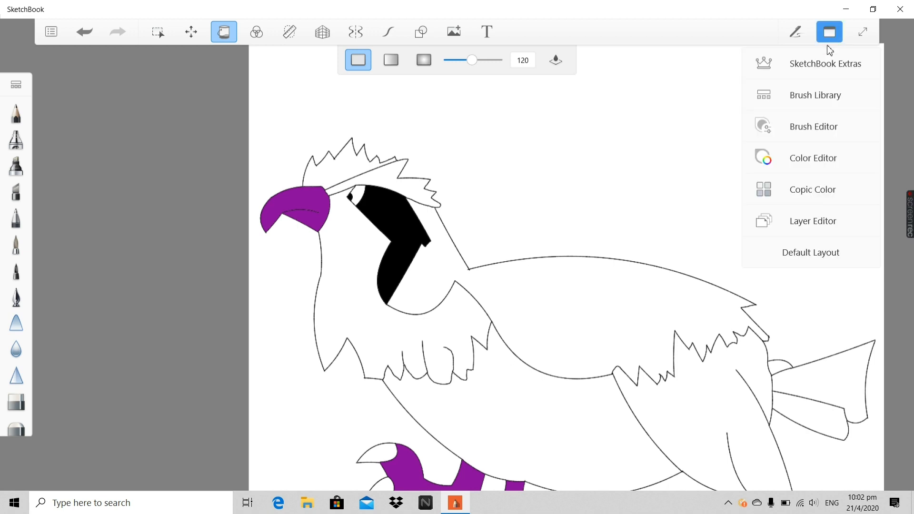
{"action": "left_click", "coordinate": [823, 160]}
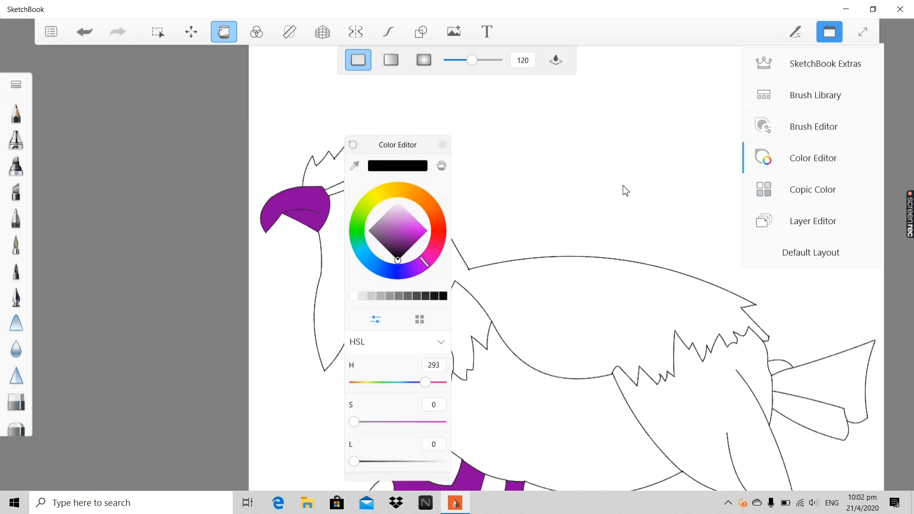
{"action": "left_click", "coordinate": [426, 259]}
{"action": "mouse_move", "coordinate": [435, 245]}
{"action": "left_mouse_down"}
{"action": "mouse_move", "coordinate": [420, 188]}
{"action": "mouse_move", "coordinate": [367, 191]}
{"action": "left_mouse_up"}
{"action": "left_click_drag", "start_coordinate": [397, 248], "coordinate": [437, 238]}
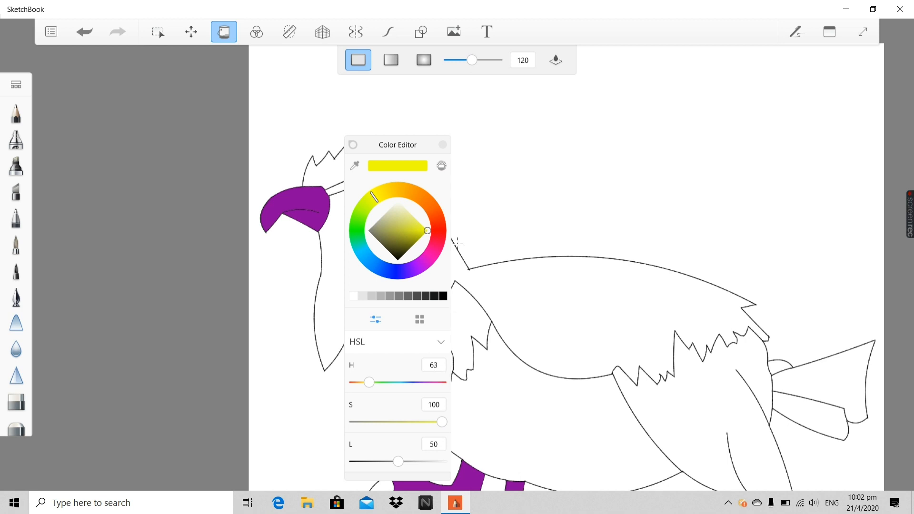
{"action": "left_click", "coordinate": [442, 144]}
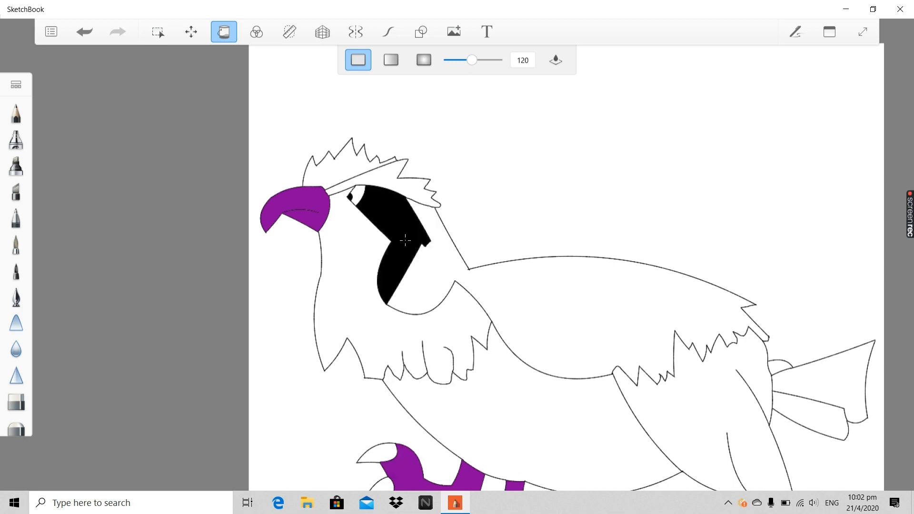
{"action": "left_click", "coordinate": [348, 262]}
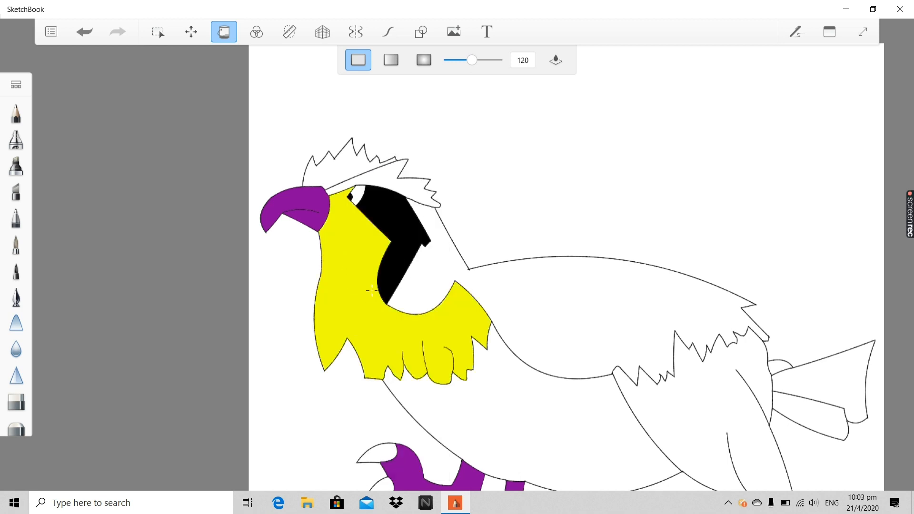
{"action": "left_click", "coordinate": [328, 180]}
{"action": "scroll", "coordinate": [352, 174], "scroll_direction": "up", "scroll_amount": 2}
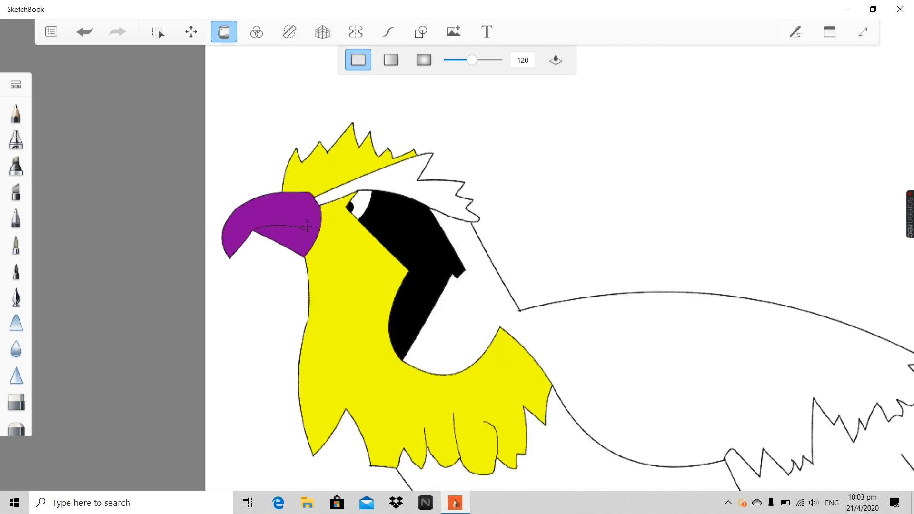
Flood fill the bird's belly and the wing area below the back's jagged edge with the same yellow.
{"action": "scroll", "coordinate": [414, 204], "scroll_direction": "down", "scroll_amount": 2}
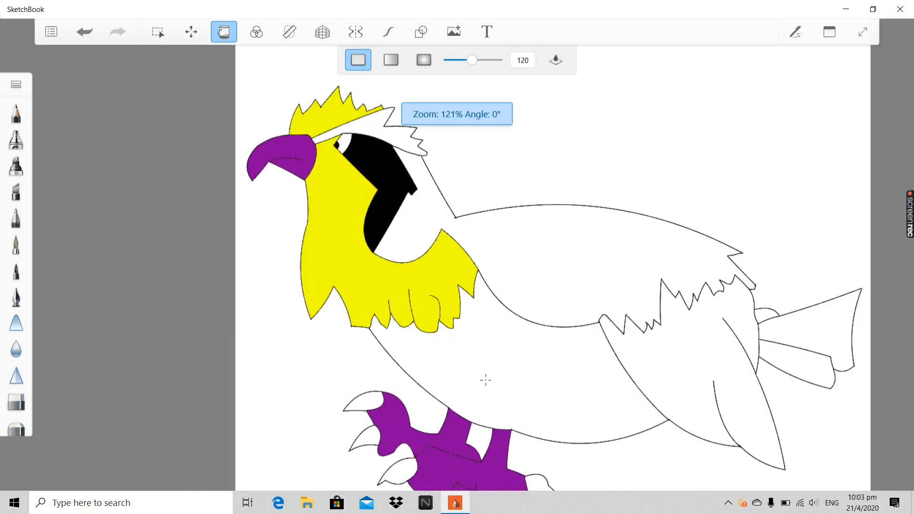
{"action": "left_click", "coordinate": [501, 381]}
{"action": "scroll", "coordinate": [502, 374], "scroll_direction": "down", "scroll_amount": 3}
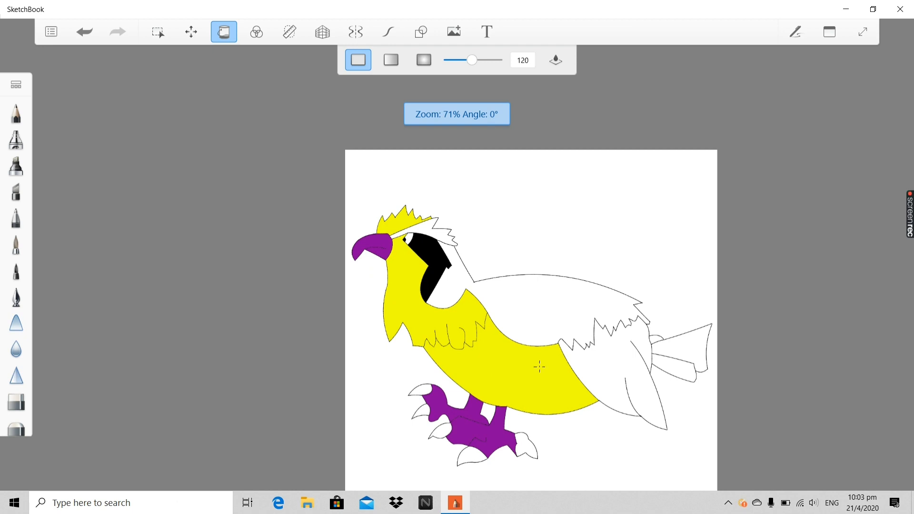
{"action": "left_click", "coordinate": [608, 363]}
{"action": "scroll", "coordinate": [614, 363], "scroll_direction": "up", "scroll_amount": 3}
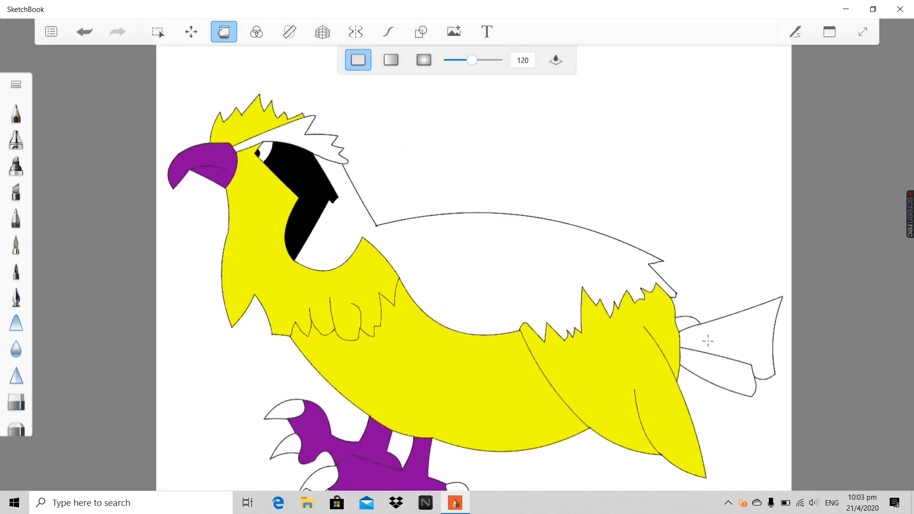
{"action": "scroll", "coordinate": [703, 349], "scroll_direction": "down", "scroll_amount": 3}
{"action": "scroll", "coordinate": [496, 227], "scroll_direction": "up", "scroll_amount": 2}
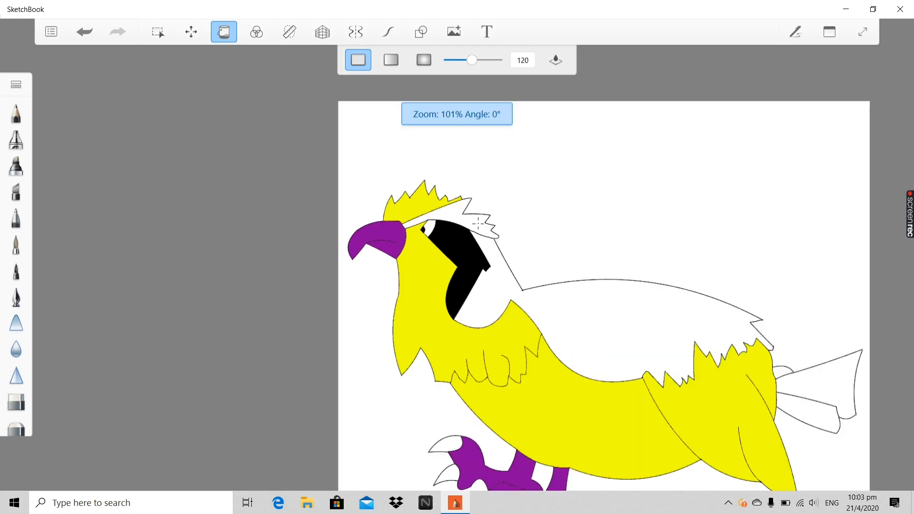
Set the colour to brown with hue 32, saturation 100 and lightness 36, and flood fill the brow stripe, nape and back.
{"action": "left_click", "coordinate": [830, 32]}
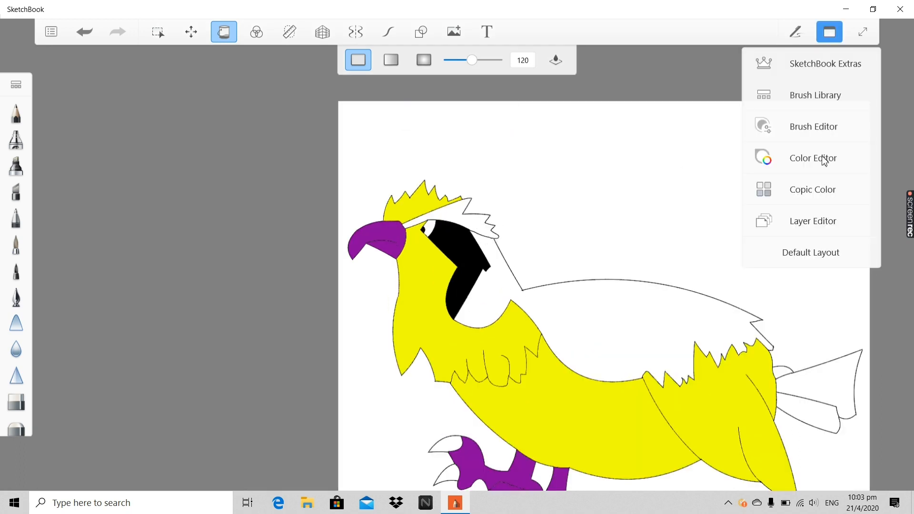
{"action": "left_click", "coordinate": [824, 161]}
{"action": "left_click", "coordinate": [372, 195]}
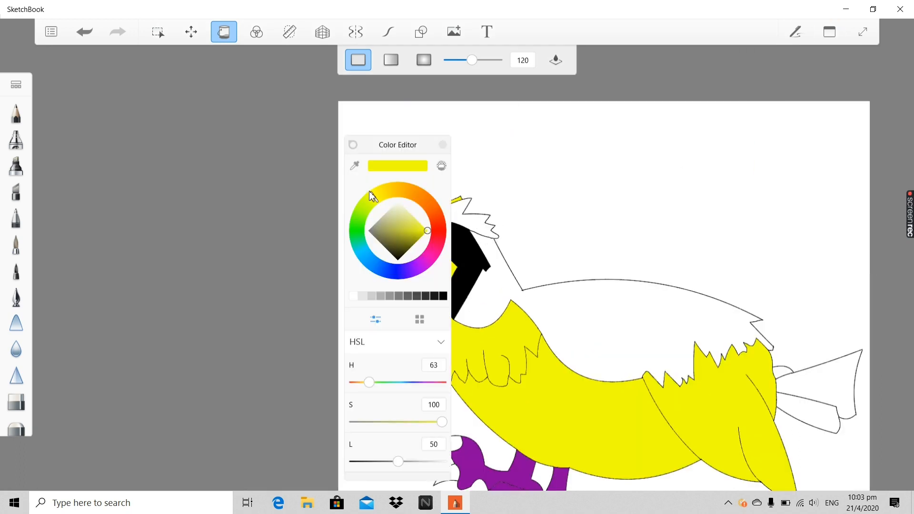
{"action": "left_click_drag", "start_coordinate": [372, 199], "coordinate": [422, 194]}
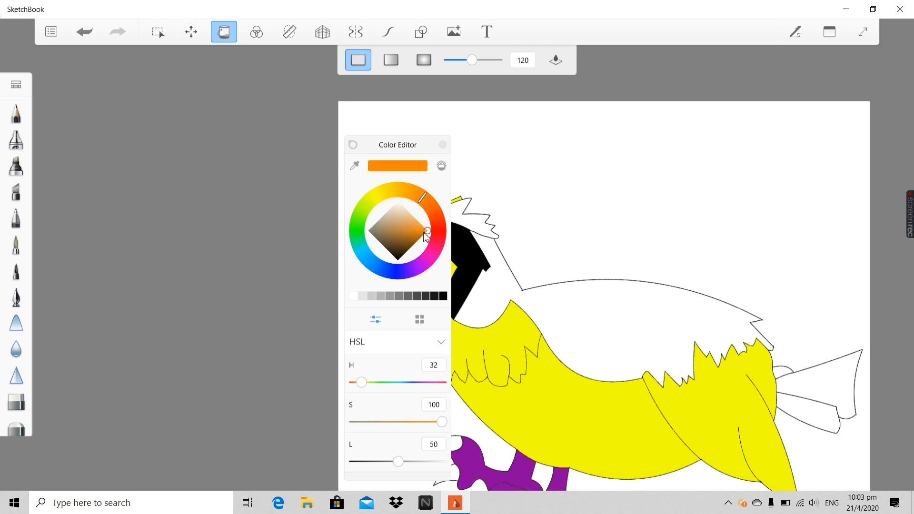
{"action": "left_click_drag", "start_coordinate": [424, 233], "coordinate": [428, 243]}
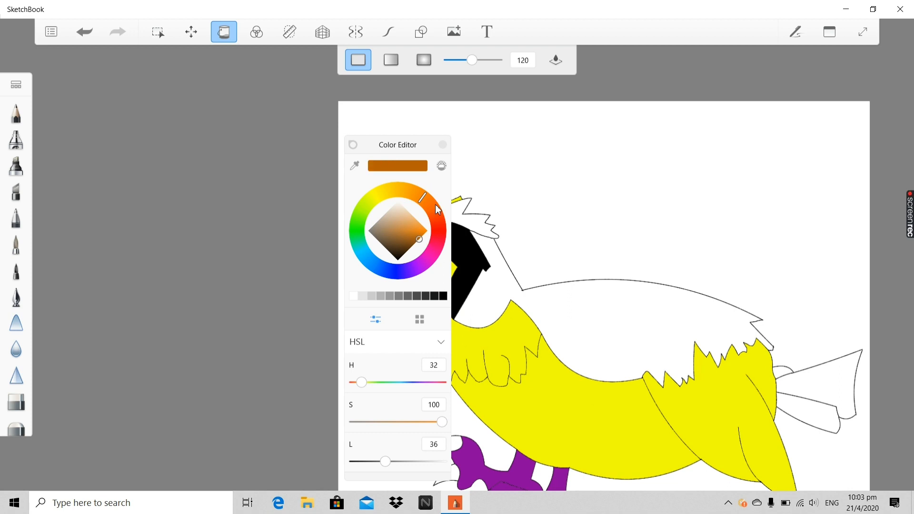
{"action": "left_click", "coordinate": [443, 144]}
{"action": "left_click", "coordinate": [467, 221]}
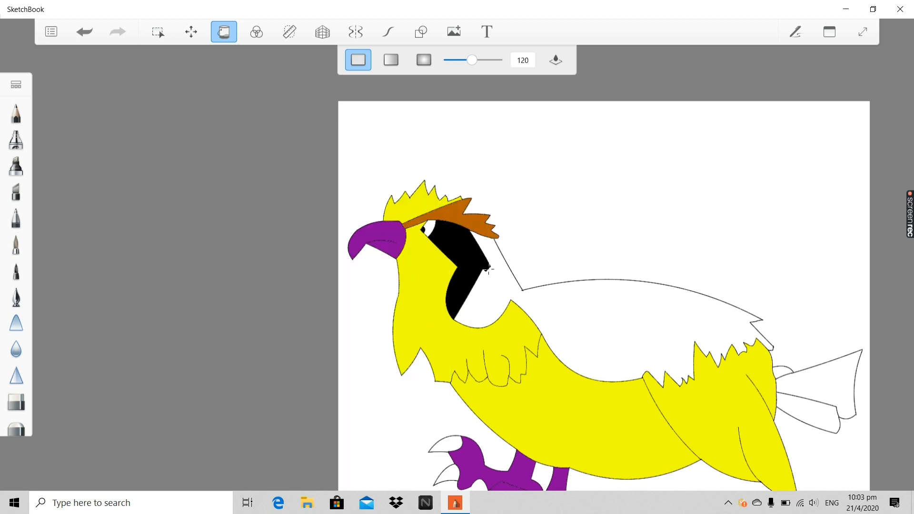
{"action": "left_click", "coordinate": [547, 307]}
{"action": "scroll", "coordinate": [548, 307], "scroll_direction": "down", "scroll_amount": 3}
{"action": "scroll", "coordinate": [680, 347], "scroll_direction": "up", "scroll_amount": 3}
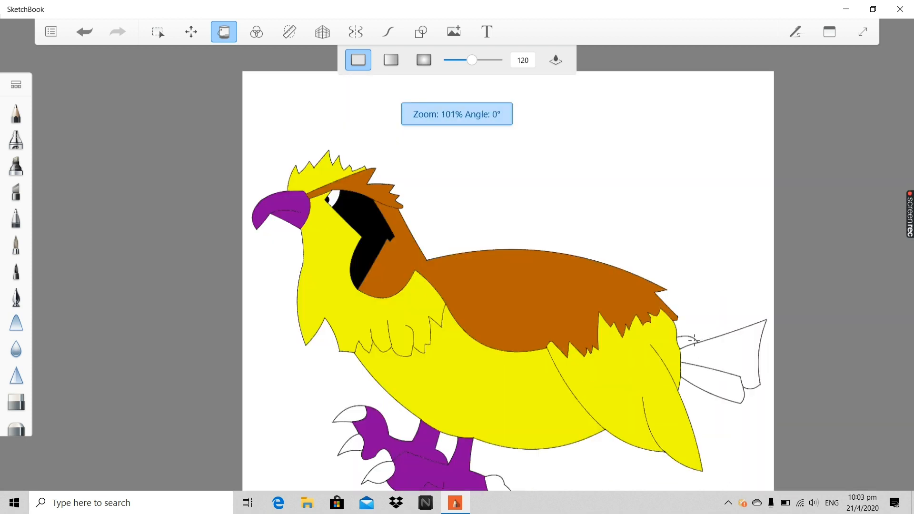
Flood fill the three sections of the bird's tail with the same brown.
{"action": "left_click", "coordinate": [685, 342]}
{"action": "left_click", "coordinate": [693, 355]}
{"action": "left_click", "coordinate": [696, 370]}
{"action": "scroll", "coordinate": [567, 376], "scroll_direction": "down", "scroll_amount": 3}
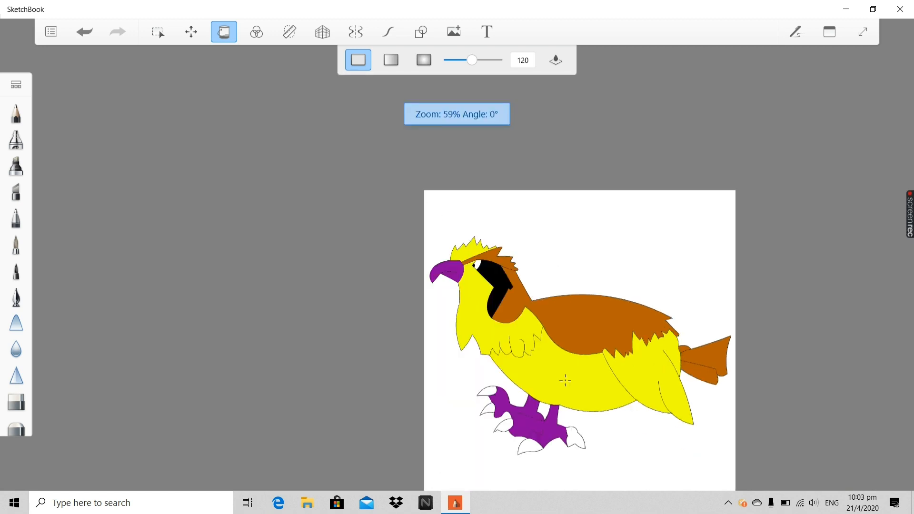
{"action": "scroll", "coordinate": [540, 367], "scroll_direction": "up", "scroll_amount": 2}
{"action": "scroll", "coordinate": [541, 402], "scroll_direction": "down", "scroll_amount": 2}
{"action": "scroll", "coordinate": [542, 402], "scroll_direction": "up", "scroll_amount": 2}
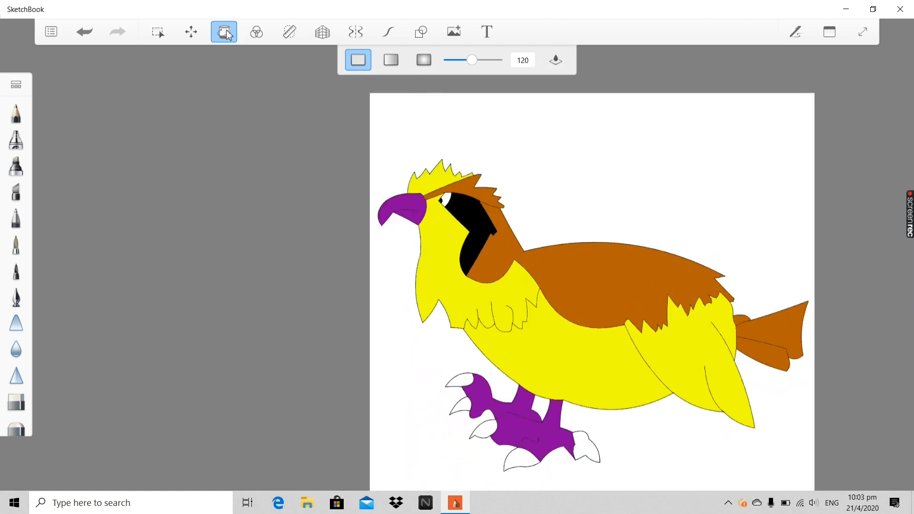
{"action": "scroll", "coordinate": [536, 213], "scroll_direction": "up", "scroll_amount": 5}
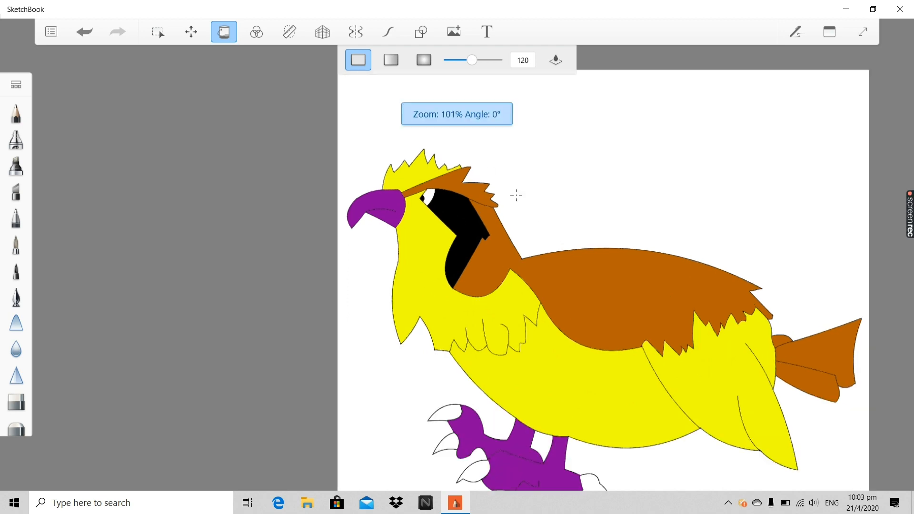
{"action": "scroll", "coordinate": [478, 164], "scroll_direction": "down", "scroll_amount": 5}
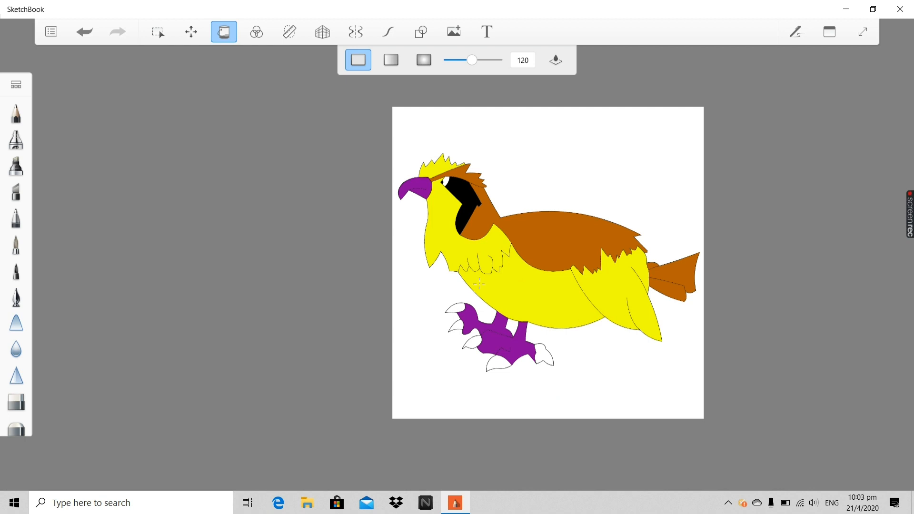
{"action": "scroll", "coordinate": [529, 186], "scroll_direction": "up", "scroll_amount": 3}
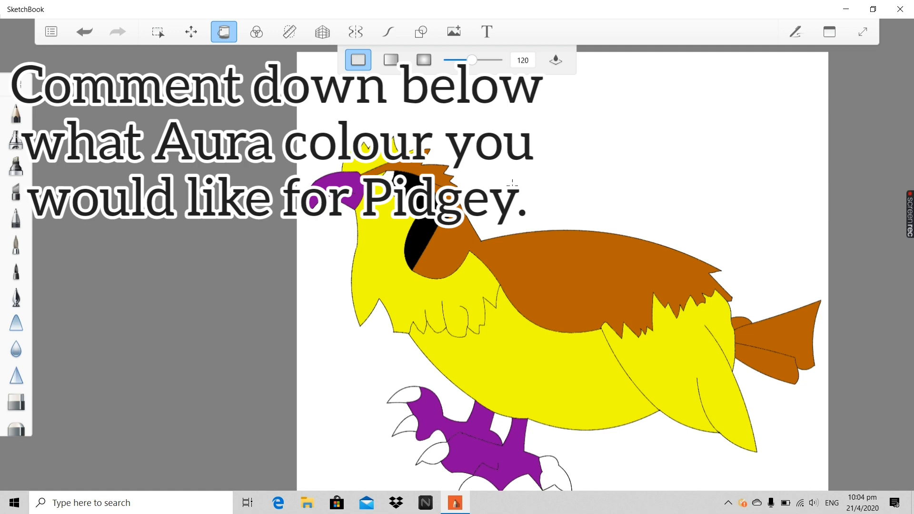
{"action": "scroll", "coordinate": [529, 185], "scroll_direction": "up", "scroll_amount": 3}
{"action": "scroll", "coordinate": [499, 184], "scroll_direction": "down", "scroll_amount": 6}
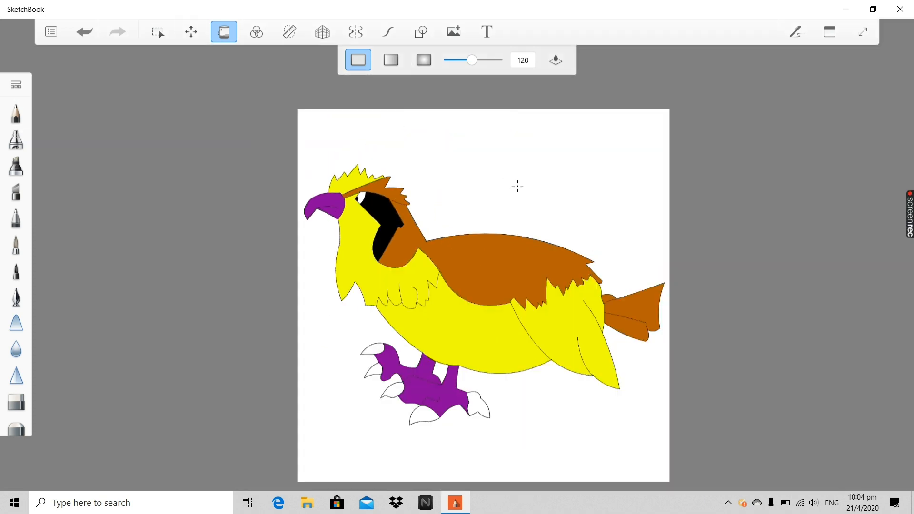
{"action": "scroll", "coordinate": [581, 392], "scroll_direction": "up", "scroll_amount": 2}
{"action": "scroll", "coordinate": [496, 292], "scroll_direction": "down", "scroll_amount": 3}
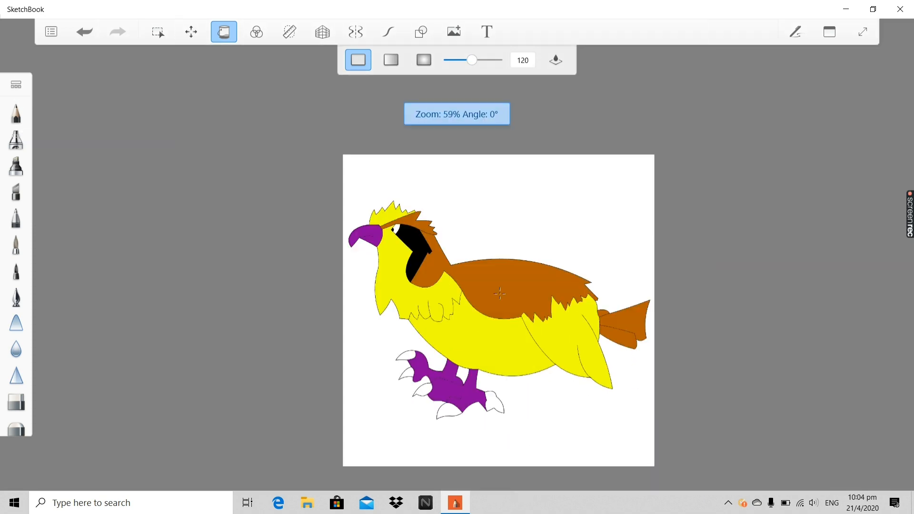
{"action": "scroll", "coordinate": [485, 291], "scroll_direction": "up", "scroll_amount": 2}
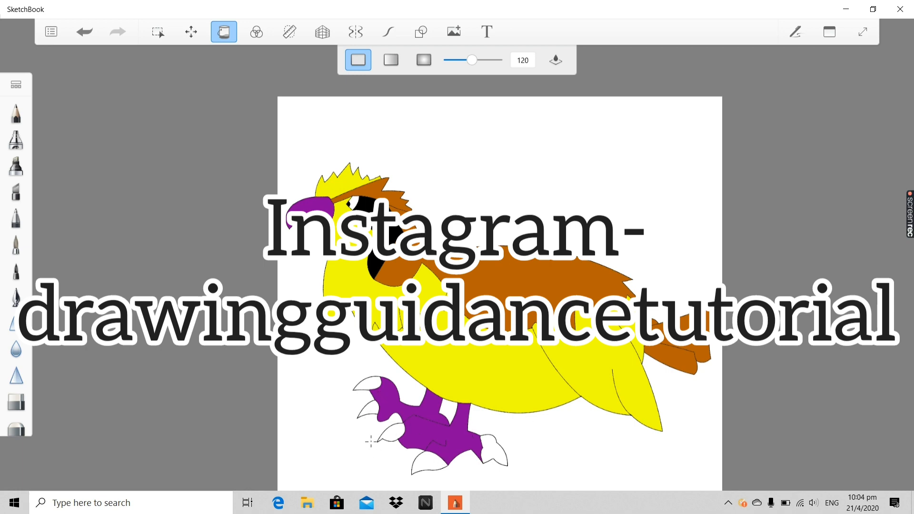
{"action": "scroll", "coordinate": [375, 433], "scroll_direction": "up", "scroll_amount": 3}
{"action": "scroll", "coordinate": [389, 404], "scroll_direction": "down", "scroll_amount": 4}
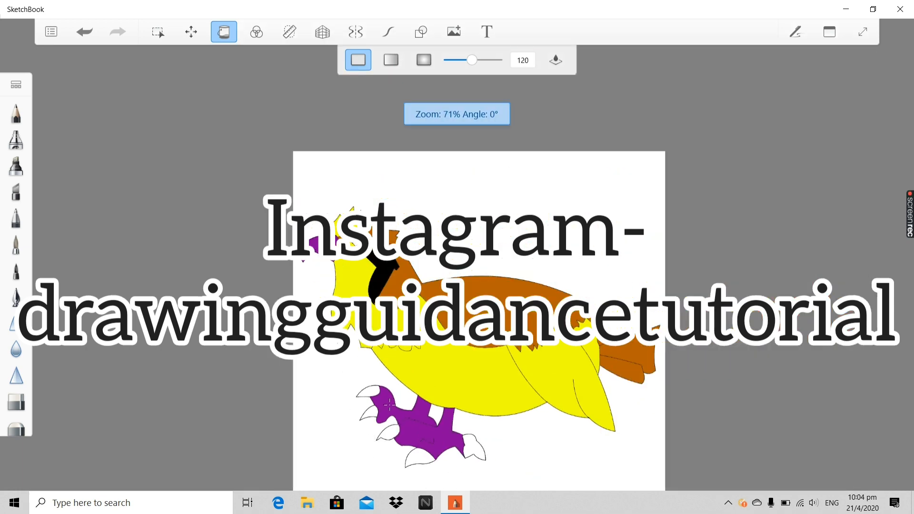
{"action": "scroll", "coordinate": [438, 460], "scroll_direction": "up", "scroll_amount": 2}
{"action": "scroll", "coordinate": [446, 321], "scroll_direction": "down", "scroll_amount": 2}
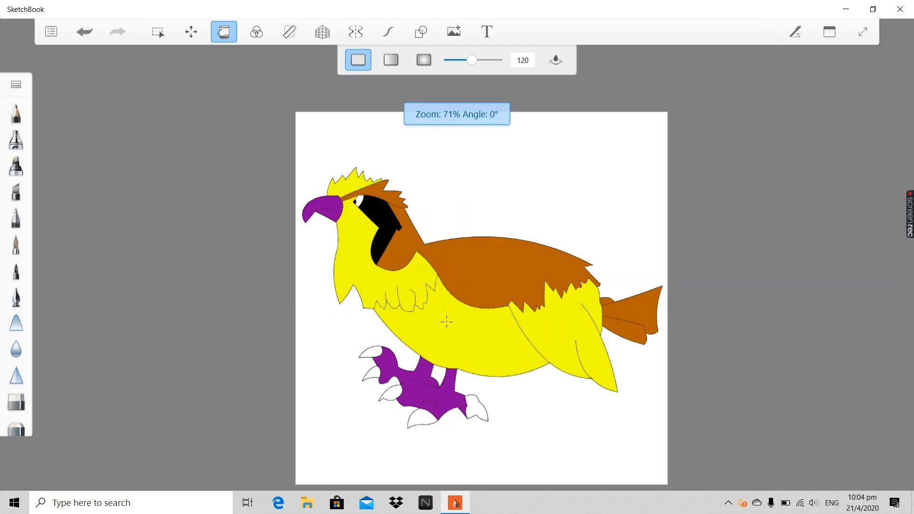
{"action": "scroll", "coordinate": [435, 260], "scroll_direction": "up", "scroll_amount": 1}
{"action": "scroll", "coordinate": [442, 258], "scroll_direction": "down", "scroll_amount": 1}
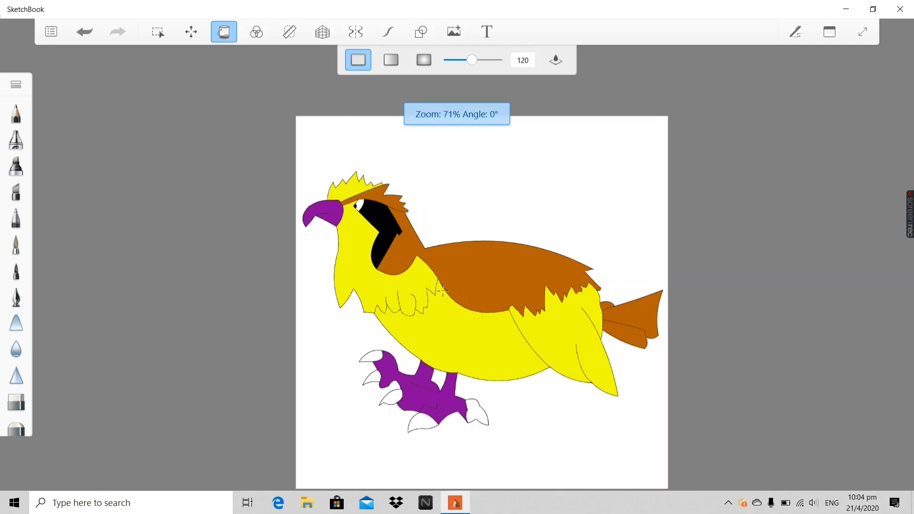
{"action": "scroll", "coordinate": [438, 367], "scroll_direction": "up", "scroll_amount": 1}
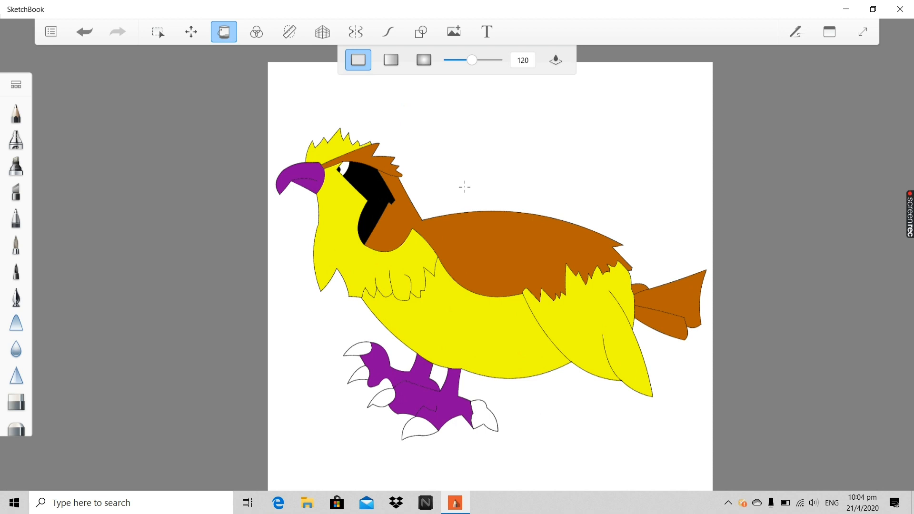
{"action": "scroll", "coordinate": [465, 185], "scroll_direction": "up", "scroll_amount": 1}
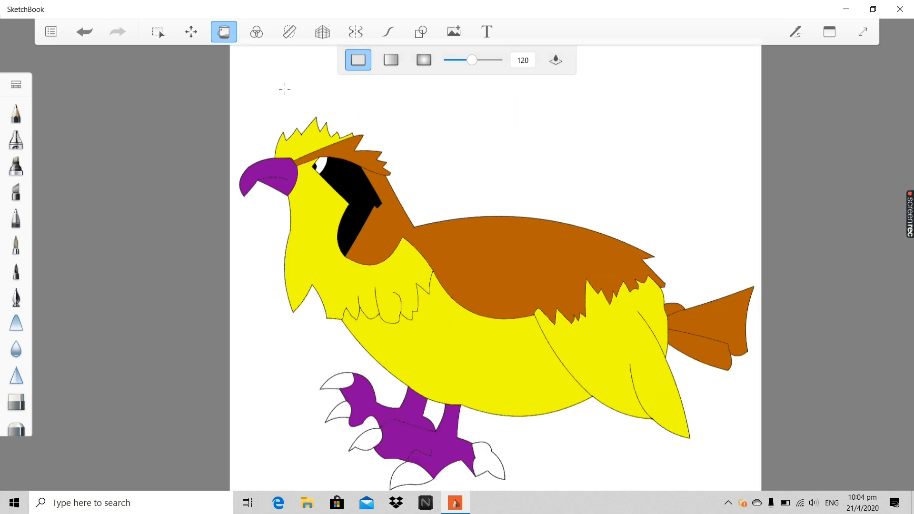
Exit the Flood Fill tool.
{"action": "left_click", "coordinate": [227, 41]}
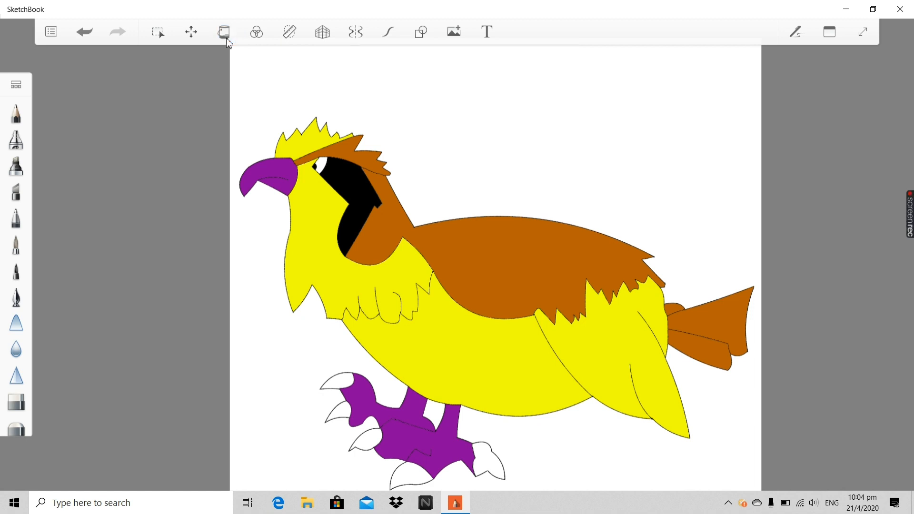